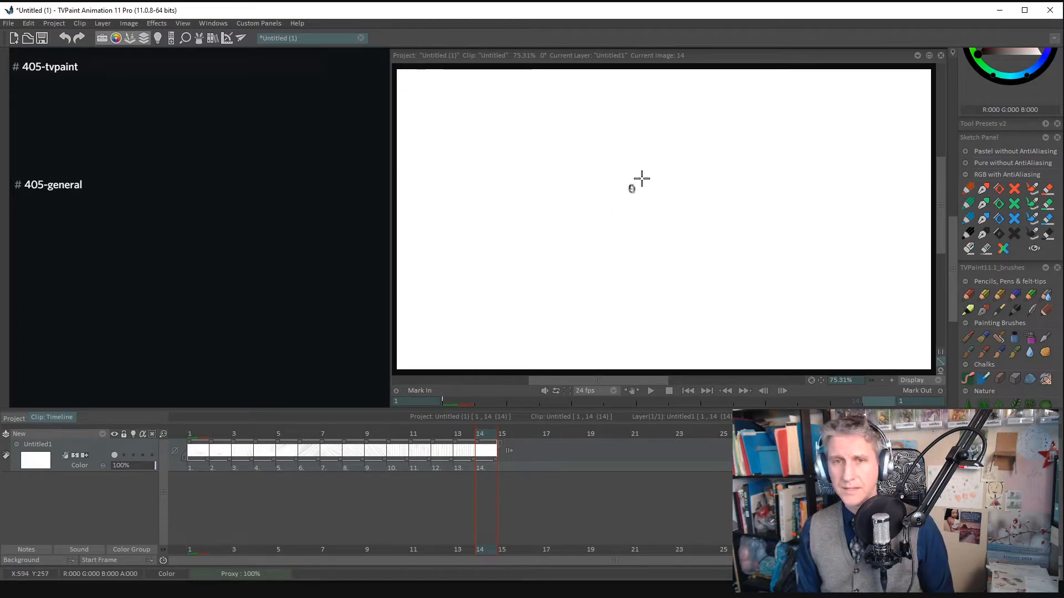
- Sketch a two-segment limb with a middle pivot, its upper segment's swing arc and successive positions, and clear the frame
{"action": "left_click_drag", "start_coordinate": [641, 179], "coordinate": [713, 127]}
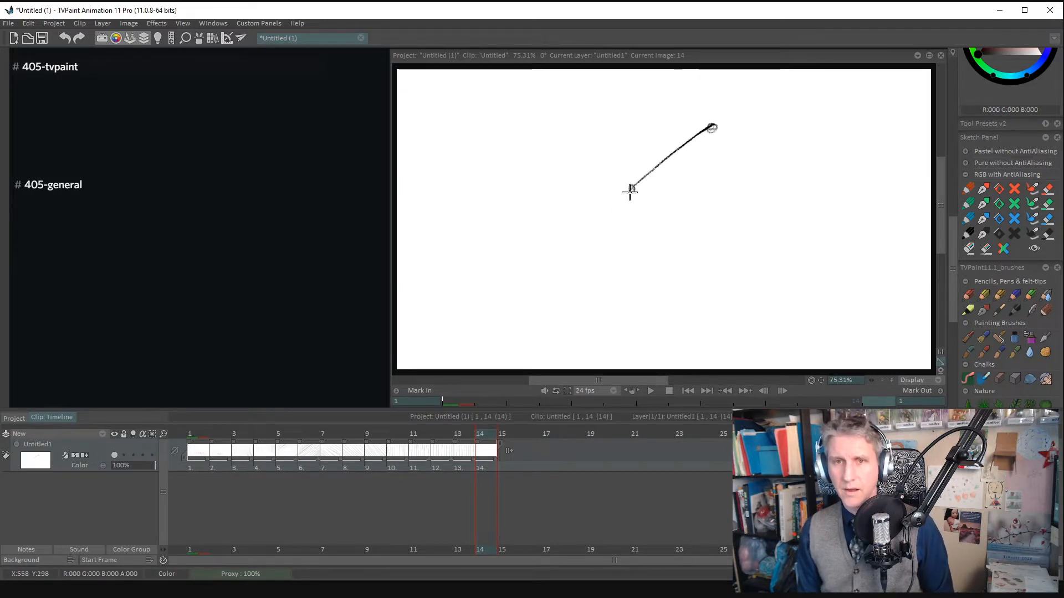
{"action": "left_click_drag", "start_coordinate": [630, 189], "coordinate": [595, 272]}
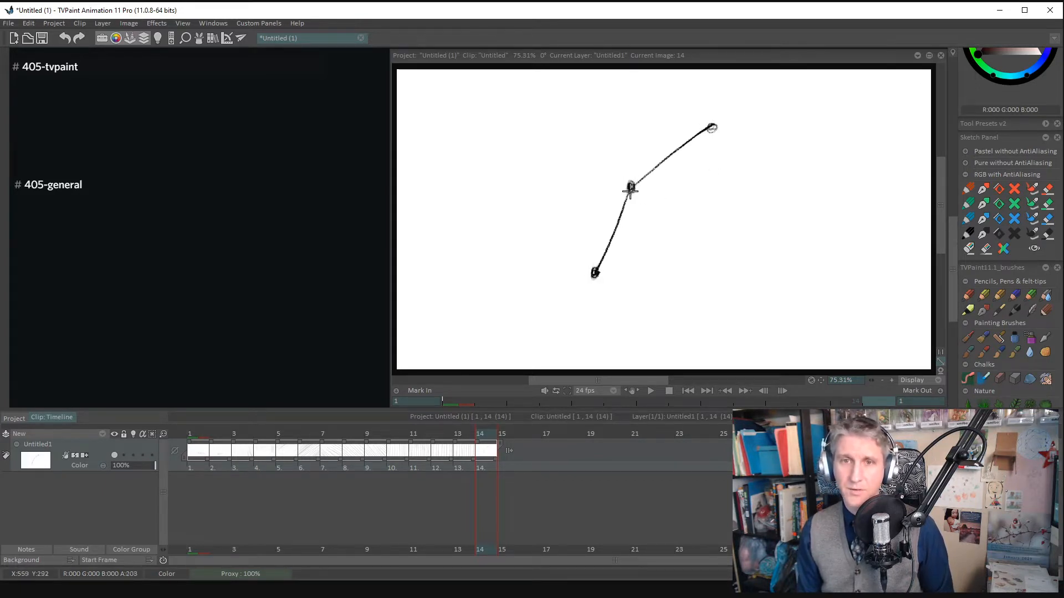
{"action": "left_click_drag", "start_coordinate": [632, 185], "coordinate": [630, 111]}
{"action": "mouse_move", "coordinate": [702, 120]}
{"action": "left_mouse_down"}
{"action": "mouse_move", "coordinate": [538, 126]}
{"action": "mouse_move", "coordinate": [524, 142]}
{"action": "mouse_move", "coordinate": [545, 134]}
{"action": "left_mouse_up"}
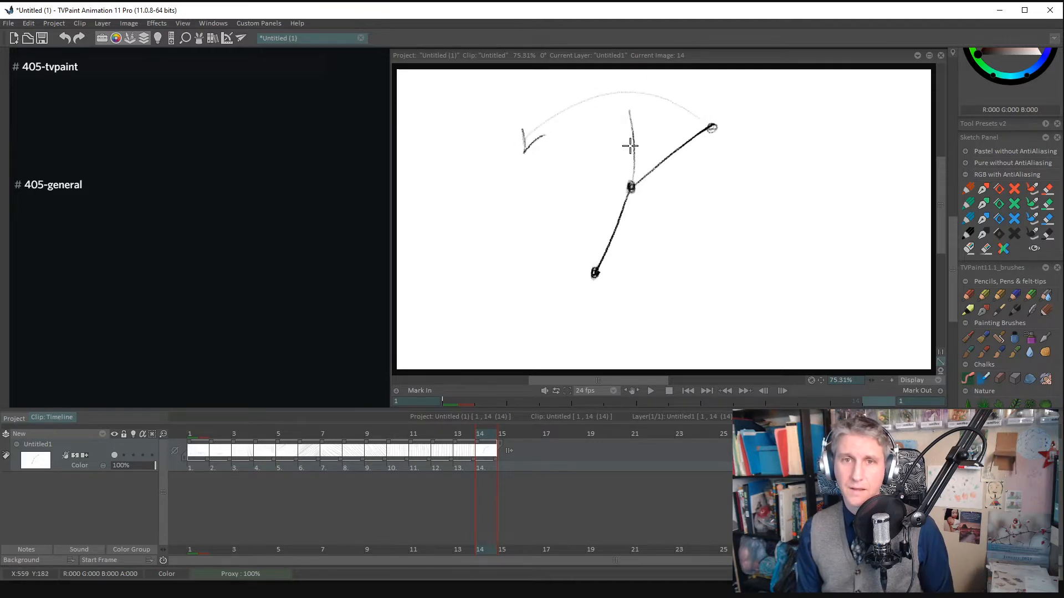
{"action": "left_click_drag", "start_coordinate": [626, 105], "coordinate": [625, 99]}
{"action": "mouse_move", "coordinate": [631, 185]}
{"action": "left_mouse_down"}
{"action": "mouse_move", "coordinate": [529, 108]}
{"action": "mouse_move", "coordinate": [603, 172]}
{"action": "mouse_move", "coordinate": [520, 153]}
{"action": "left_mouse_up"}
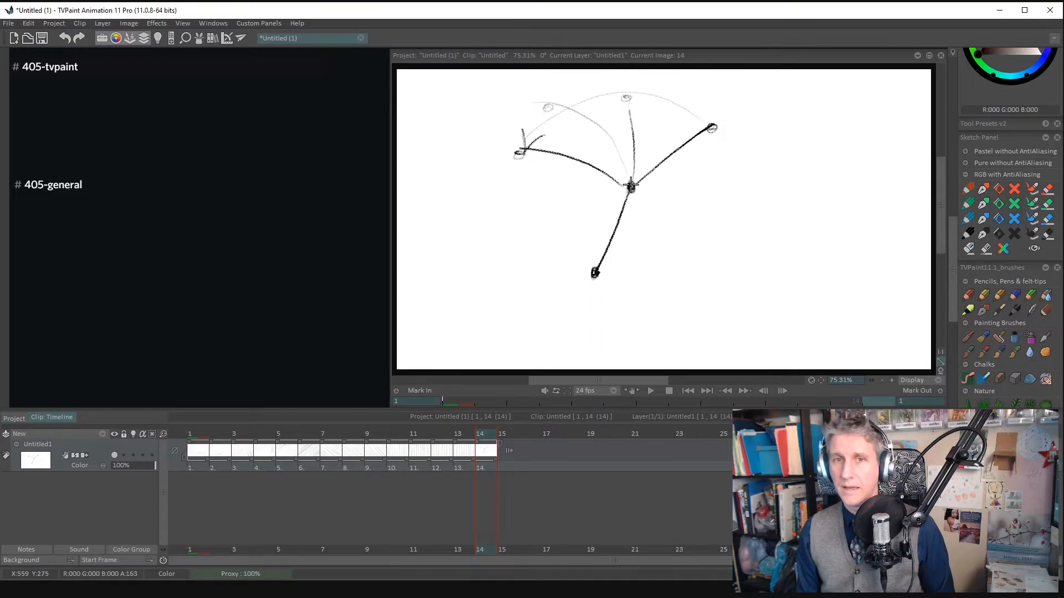
{"action": "left_click_drag", "start_coordinate": [629, 185], "coordinate": [528, 135]}
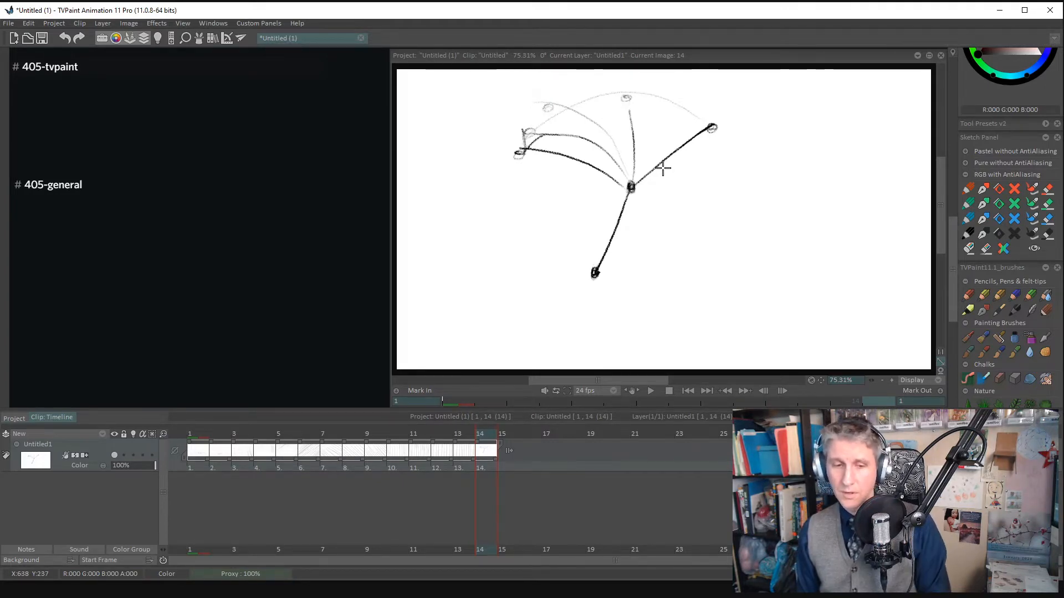
{"action": "key", "text": "BackSpace"}
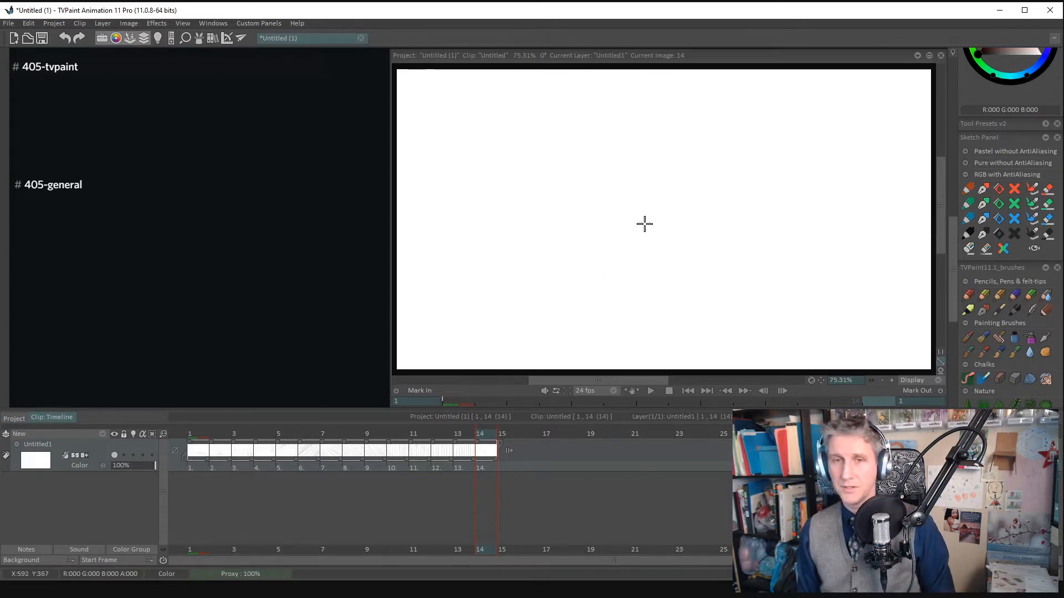
- Sketch a stick figure with long arrows from its hip showing sideways travel, and clear the frame
{"action": "mouse_move", "coordinate": [648, 231]}
{"action": "left_mouse_down"}
{"action": "mouse_move", "coordinate": [654, 209]}
{"action": "mouse_move", "coordinate": [629, 310]}
{"action": "mouse_move", "coordinate": [677, 289]}
{"action": "left_mouse_up"}
{"action": "mouse_move", "coordinate": [655, 209]}
{"action": "left_mouse_down"}
{"action": "mouse_move", "coordinate": [658, 123]}
{"action": "mouse_move", "coordinate": [619, 184]}
{"action": "left_mouse_up"}
{"action": "left_click_drag", "start_coordinate": [660, 118], "coordinate": [700, 173]}
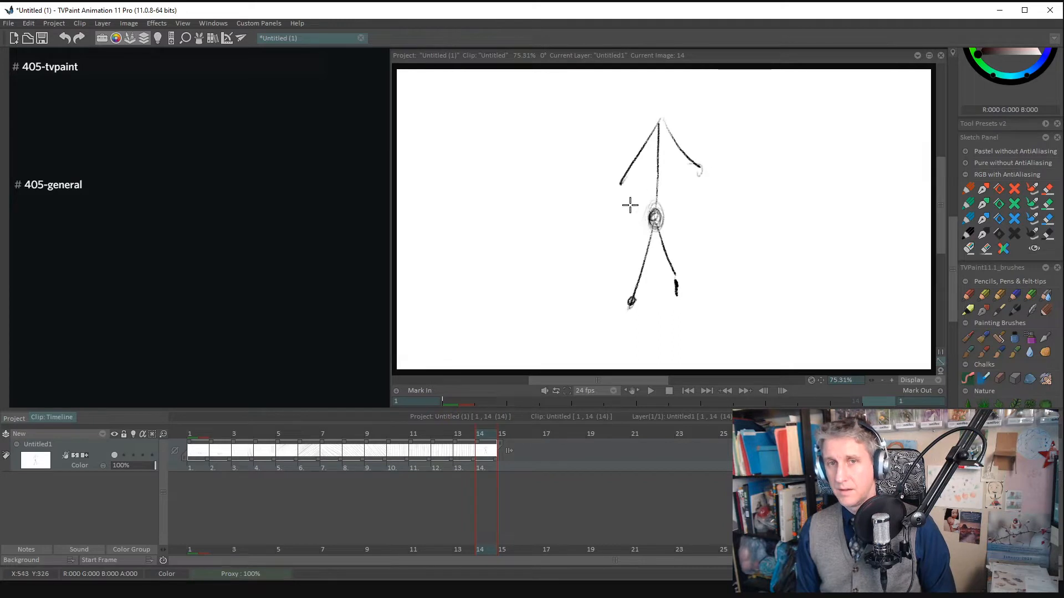
{"action": "left_click_drag", "start_coordinate": [664, 219], "coordinate": [737, 217]}
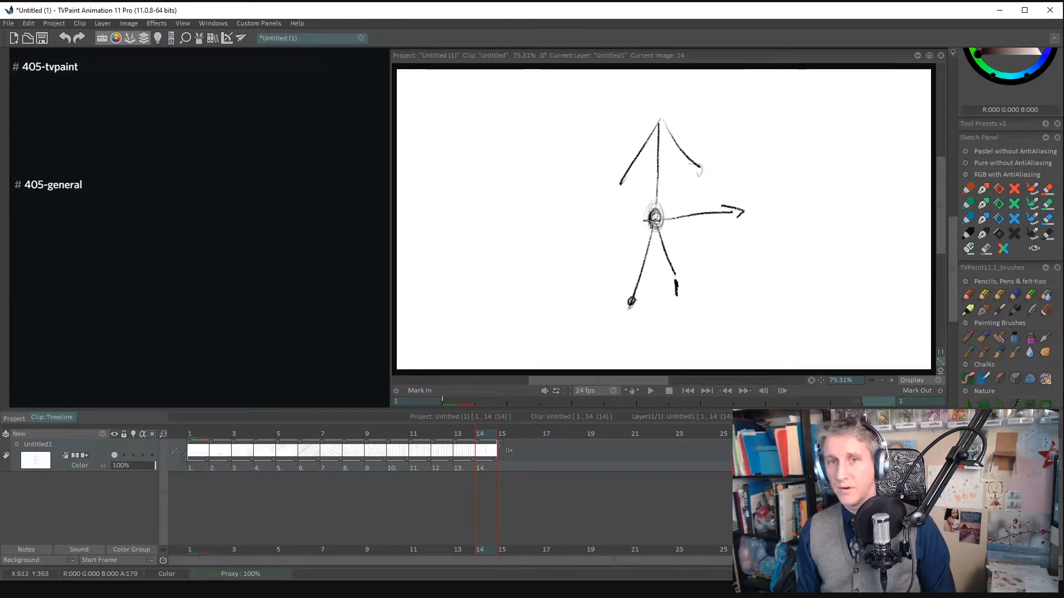
{"action": "mouse_move", "coordinate": [654, 220]}
{"action": "left_mouse_down"}
{"action": "mouse_move", "coordinate": [787, 210]}
{"action": "mouse_move", "coordinate": [762, 202]}
{"action": "mouse_move", "coordinate": [911, 206]}
{"action": "left_mouse_up"}
{"action": "mouse_move", "coordinate": [845, 188]}
{"action": "left_mouse_down"}
{"action": "mouse_move", "coordinate": [879, 192]}
{"action": "mouse_move", "coordinate": [856, 238]}
{"action": "left_mouse_up"}
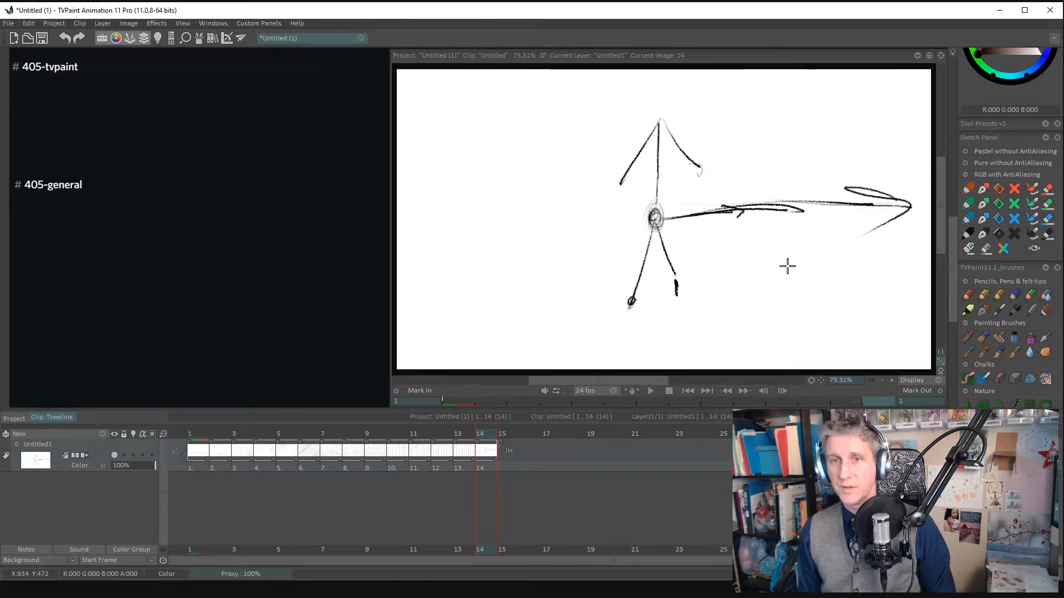
{"action": "key", "text": "BackSpace"}
- Sketch a leg with circled hip, knee and foot, adding curved swing arrows on both sides of the lower leg
{"action": "mouse_move", "coordinate": [637, 190]}
{"action": "left_mouse_down"}
{"action": "mouse_move", "coordinate": [636, 219]}
{"action": "mouse_move", "coordinate": [655, 199]}
{"action": "mouse_move", "coordinate": [642, 214]}
{"action": "mouse_move", "coordinate": [632, 204]}
{"action": "mouse_move", "coordinate": [615, 282]}
{"action": "mouse_move", "coordinate": [615, 338]}
{"action": "left_mouse_up"}
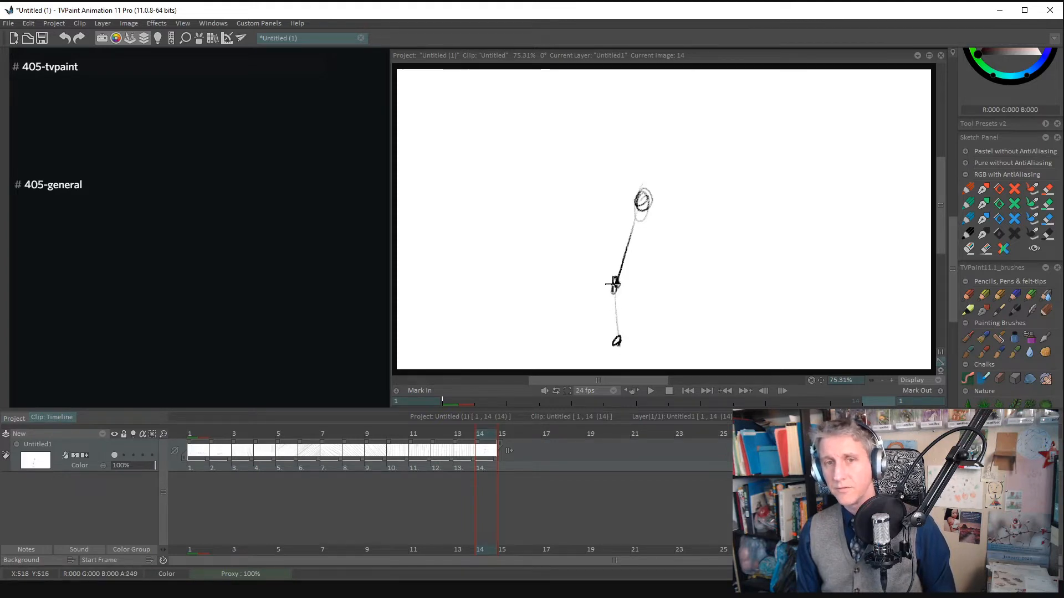
{"action": "left_click_drag", "start_coordinate": [613, 285], "coordinate": [613, 280]}
{"action": "left_click_drag", "start_coordinate": [600, 339], "coordinate": [575, 273]}
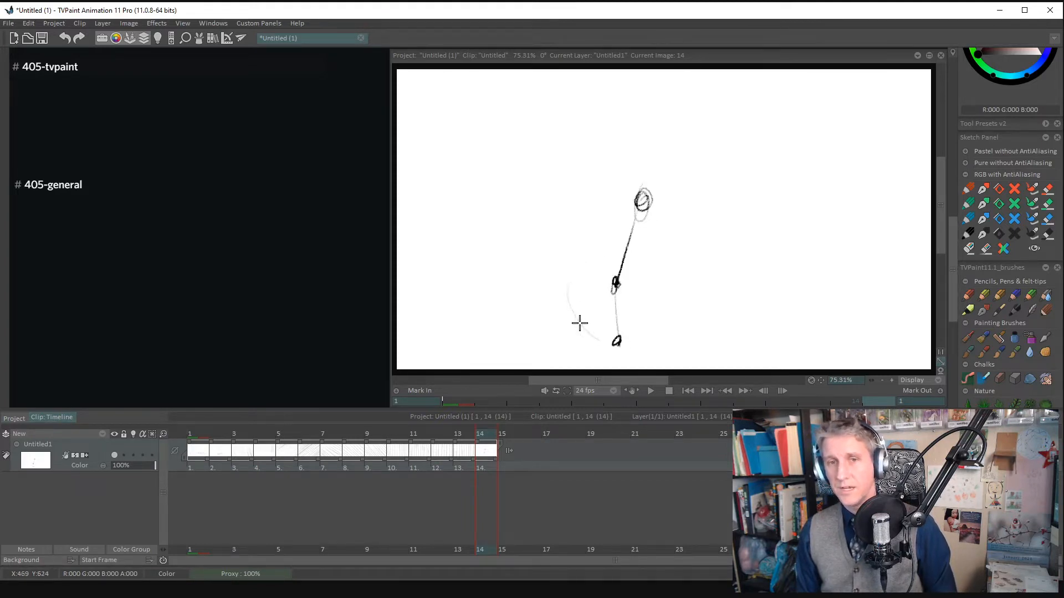
{"action": "left_click_drag", "start_coordinate": [580, 323], "coordinate": [580, 266]}
{"action": "mouse_move", "coordinate": [565, 285]}
{"action": "left_mouse_down"}
{"action": "mouse_move", "coordinate": [572, 273]}
{"action": "mouse_move", "coordinate": [589, 278]}
{"action": "left_mouse_up"}
{"action": "left_click_drag", "start_coordinate": [632, 340], "coordinate": [659, 288]}
{"action": "mouse_move", "coordinate": [646, 287]}
{"action": "left_mouse_down"}
{"action": "mouse_move", "coordinate": [663, 268]}
{"action": "mouse_move", "coordinate": [669, 292]}
{"action": "left_mouse_up"}
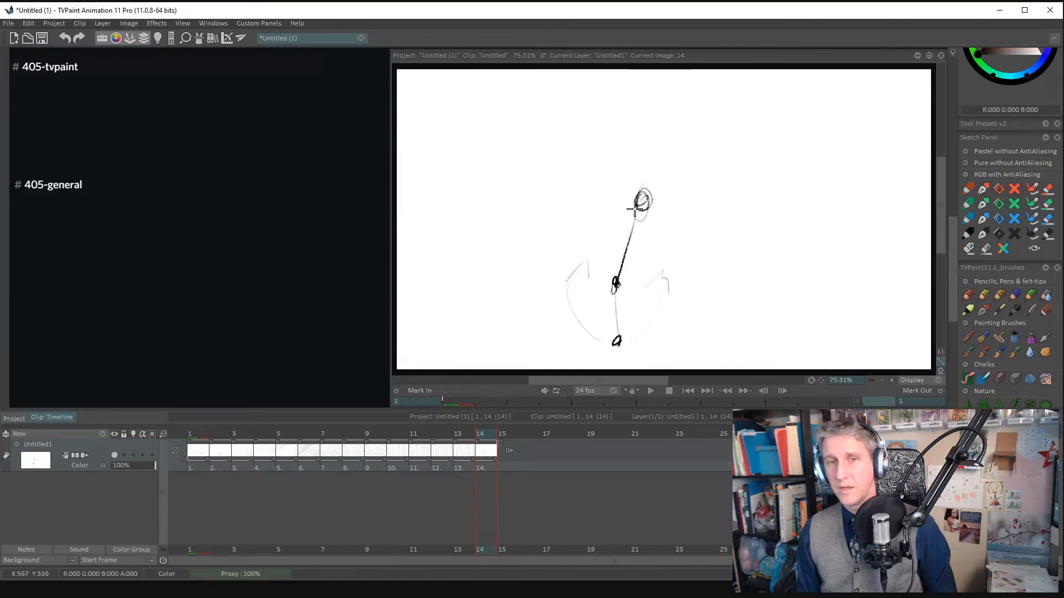
- Add a line and rotation arcs around the leg's hip joint, and clear the frame
{"action": "left_click_drag", "start_coordinate": [643, 204], "coordinate": [582, 236]}
{"action": "left_click_drag", "start_coordinate": [588, 227], "coordinate": [631, 150]}
{"action": "left_click_drag", "start_coordinate": [657, 235], "coordinate": [697, 193]}
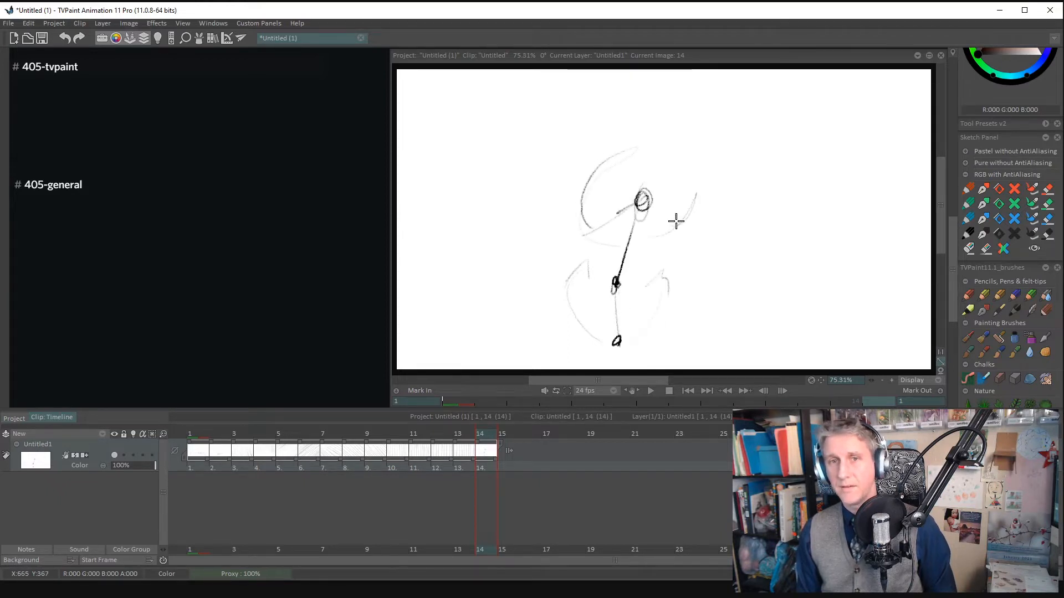
{"action": "key", "text": "BackSpace"}
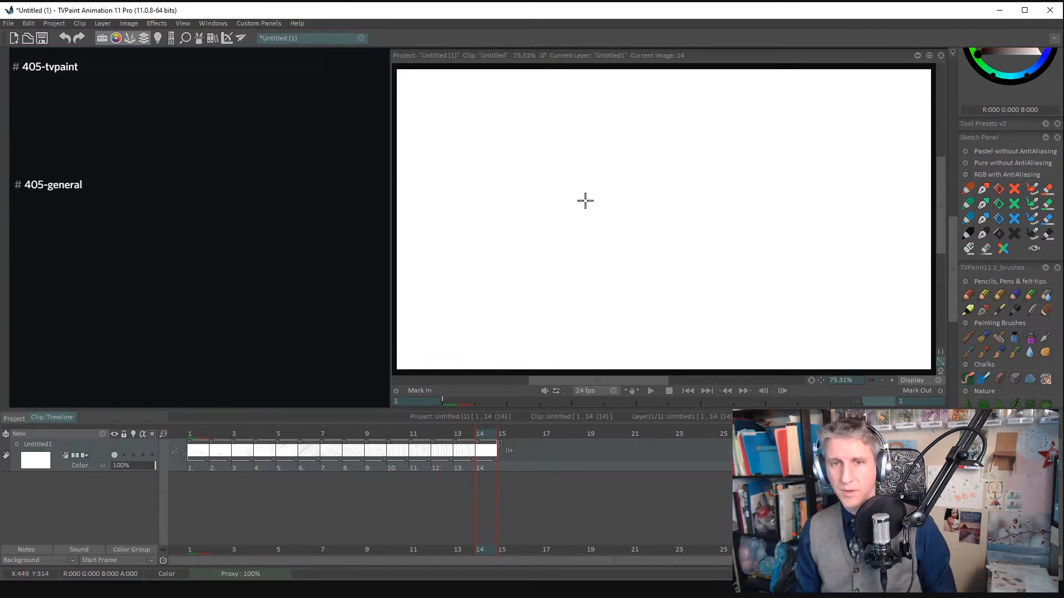
- Sketch three separate ovals across the canvas, marking the centres of the first two, and clear the frame
{"action": "mouse_move", "coordinate": [588, 215]}
{"action": "left_mouse_down"}
{"action": "mouse_move", "coordinate": [583, 159]}
{"action": "mouse_move", "coordinate": [571, 185]}
{"action": "mouse_move", "coordinate": [594, 198]}
{"action": "left_mouse_up"}
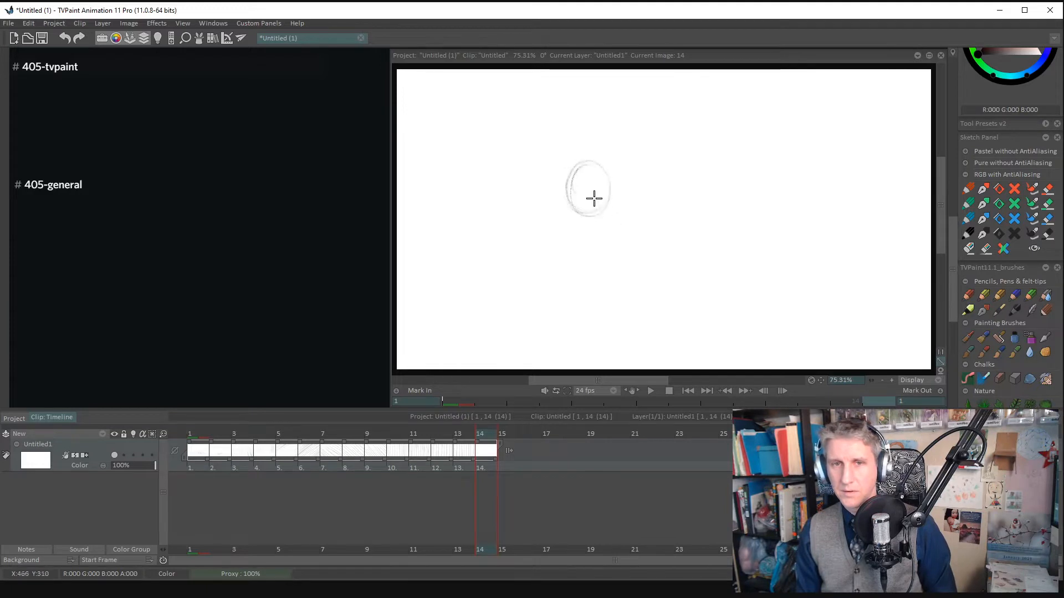
{"action": "left_click", "coordinate": [589, 188]}
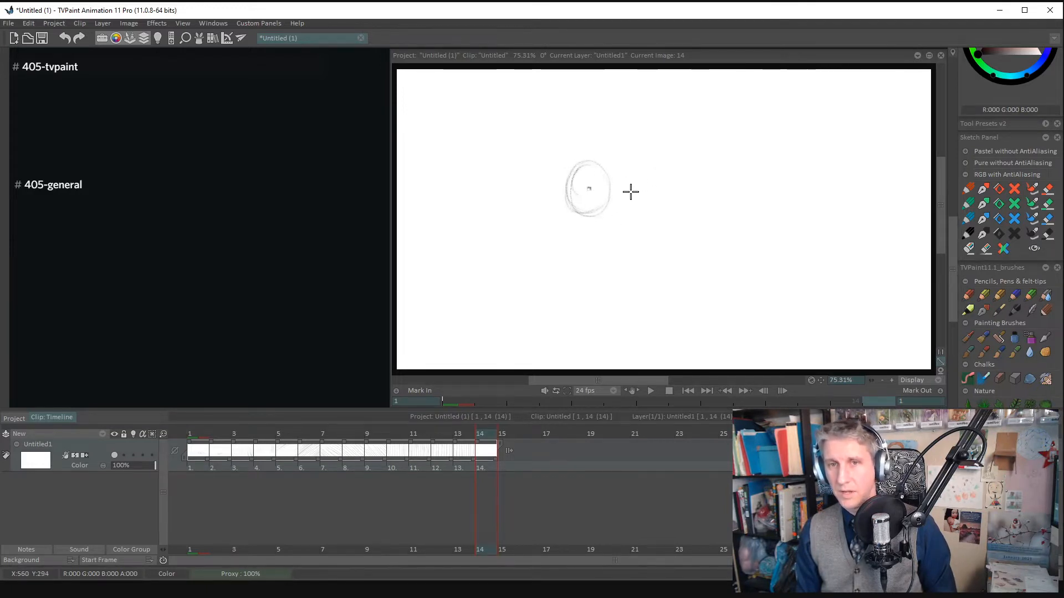
{"action": "mouse_move", "coordinate": [688, 224]}
{"action": "left_mouse_down"}
{"action": "mouse_move", "coordinate": [703, 269]}
{"action": "mouse_move", "coordinate": [732, 238]}
{"action": "left_mouse_up"}
{"action": "left_click", "coordinate": [716, 250]}
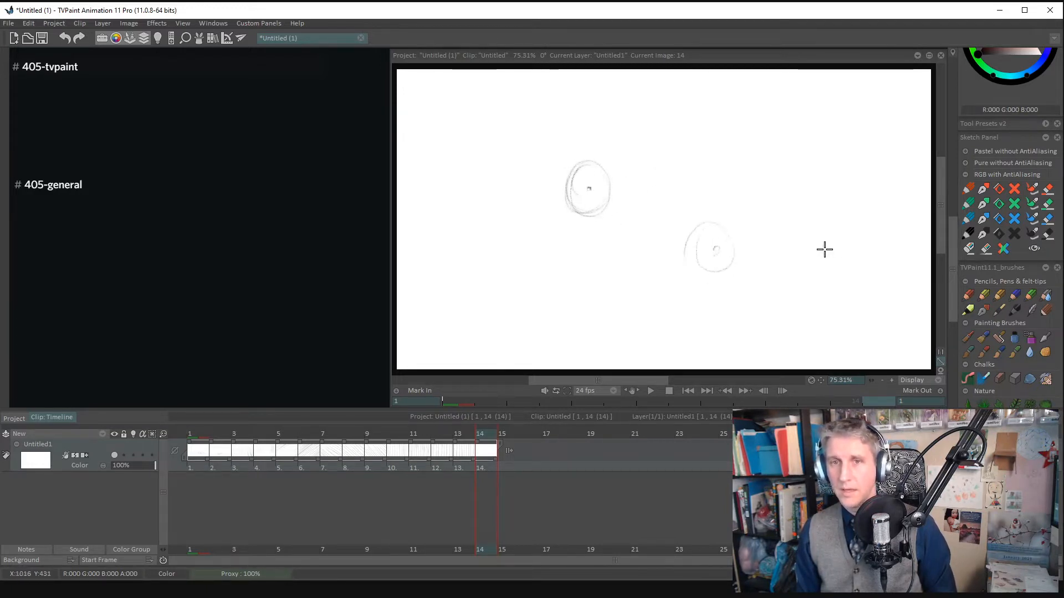
{"action": "mouse_move", "coordinate": [845, 188]}
{"action": "left_mouse_down"}
{"action": "mouse_move", "coordinate": [843, 159]}
{"action": "mouse_move", "coordinate": [880, 158]}
{"action": "left_mouse_up"}
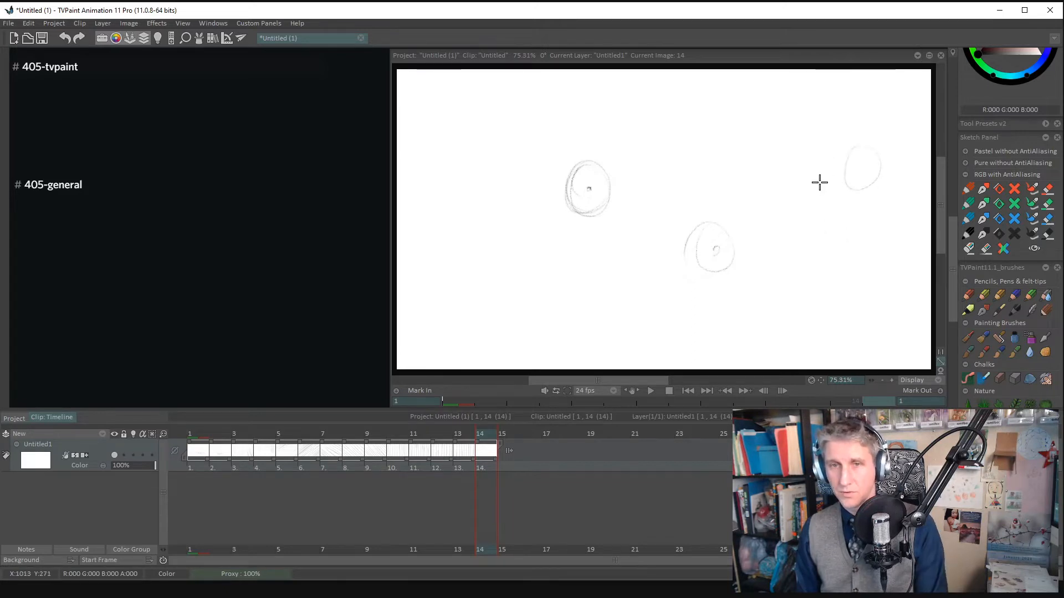
{"action": "key", "text": "BackSpace"}
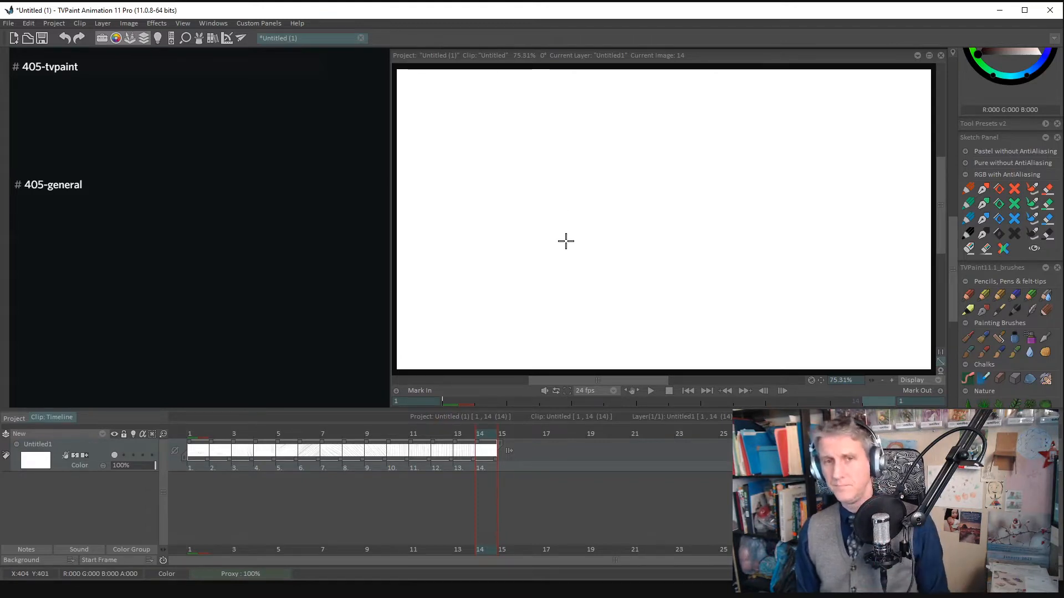
- Sketch an oval body with a centre mark and a two-segment arm with marked joints and curved outlines
{"action": "mouse_move", "coordinate": [604, 260]}
{"action": "left_mouse_down"}
{"action": "mouse_move", "coordinate": [608, 234]}
{"action": "mouse_move", "coordinate": [631, 267]}
{"action": "mouse_move", "coordinate": [622, 272]}
{"action": "mouse_move", "coordinate": [635, 271]}
{"action": "mouse_move", "coordinate": [672, 241]}
{"action": "mouse_move", "coordinate": [665, 217]}
{"action": "mouse_move", "coordinate": [643, 237]}
{"action": "mouse_move", "coordinate": [772, 208]}
{"action": "left_mouse_up"}
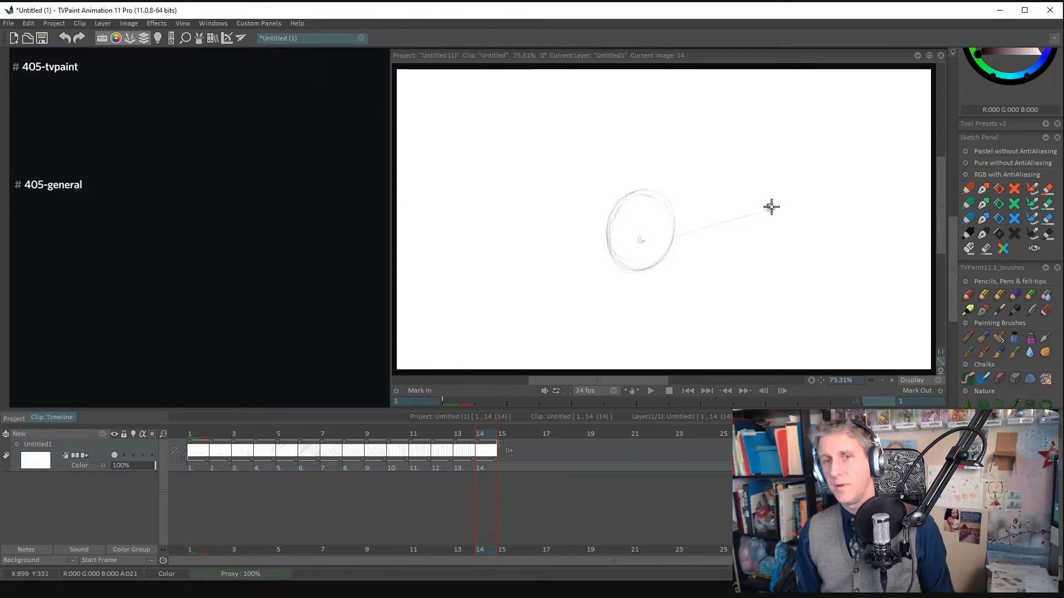
{"action": "mouse_move", "coordinate": [672, 237]}
{"action": "left_mouse_down"}
{"action": "mouse_move", "coordinate": [767, 211]}
{"action": "mouse_move", "coordinate": [882, 257]}
{"action": "left_mouse_up"}
{"action": "left_click_drag", "start_coordinate": [677, 262], "coordinate": [781, 227]}
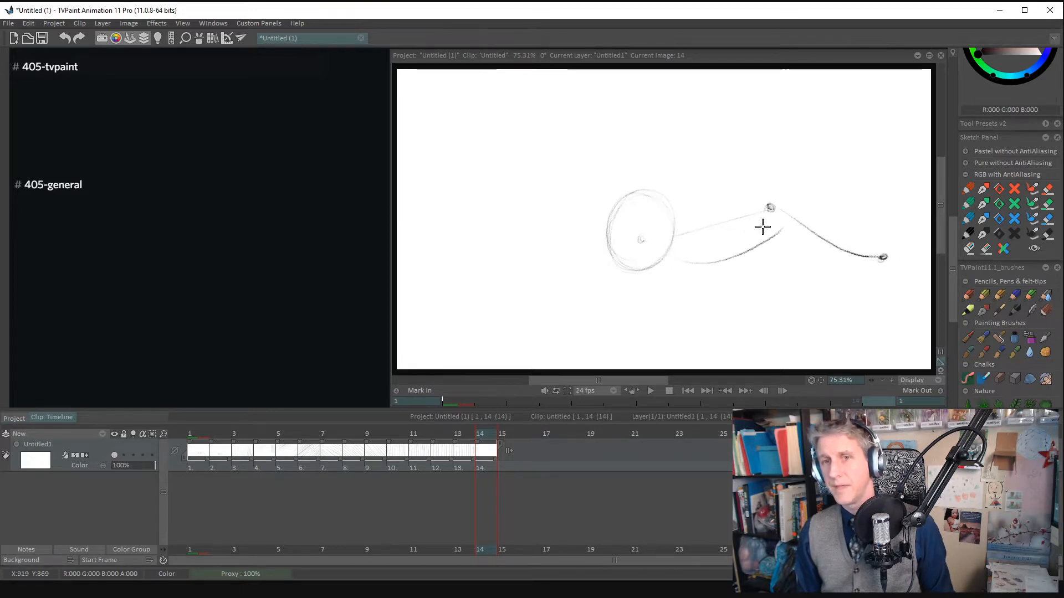
{"action": "left_click_drag", "start_coordinate": [687, 213], "coordinate": [817, 203]}
{"action": "left_click_drag", "start_coordinate": [803, 254], "coordinate": [900, 265]}
{"action": "mouse_move", "coordinate": [851, 240]}
{"action": "left_mouse_down"}
{"action": "mouse_move", "coordinate": [909, 227]}
{"action": "mouse_move", "coordinate": [887, 263]}
{"action": "left_mouse_up"}
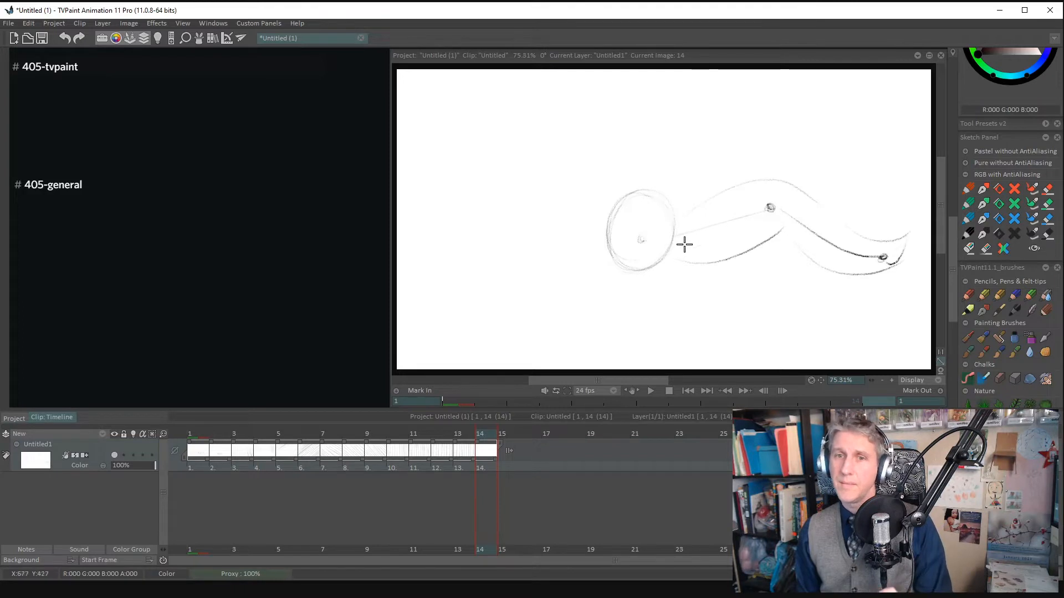
- Build up the body with looser ovals and draw three directional arrows from its centre
{"action": "mouse_move", "coordinate": [681, 224]}
{"action": "left_mouse_down"}
{"action": "mouse_move", "coordinate": [656, 260]}
{"action": "mouse_move", "coordinate": [681, 214]}
{"action": "mouse_move", "coordinate": [667, 223]}
{"action": "mouse_move", "coordinate": [621, 162]}
{"action": "mouse_move", "coordinate": [657, 223]}
{"action": "mouse_move", "coordinate": [588, 239]}
{"action": "mouse_move", "coordinate": [647, 273]}
{"action": "left_mouse_up"}
{"action": "mouse_move", "coordinate": [617, 168]}
{"action": "left_mouse_down"}
{"action": "mouse_move", "coordinate": [594, 266]}
{"action": "mouse_move", "coordinate": [621, 271]}
{"action": "left_mouse_up"}
{"action": "mouse_move", "coordinate": [638, 228]}
{"action": "left_mouse_down"}
{"action": "mouse_move", "coordinate": [648, 193]}
{"action": "mouse_move", "coordinate": [636, 248]}
{"action": "mouse_move", "coordinate": [635, 239]}
{"action": "mouse_move", "coordinate": [583, 274]}
{"action": "left_mouse_up"}
{"action": "left_click_drag", "start_coordinate": [650, 183], "coordinate": [621, 216]}
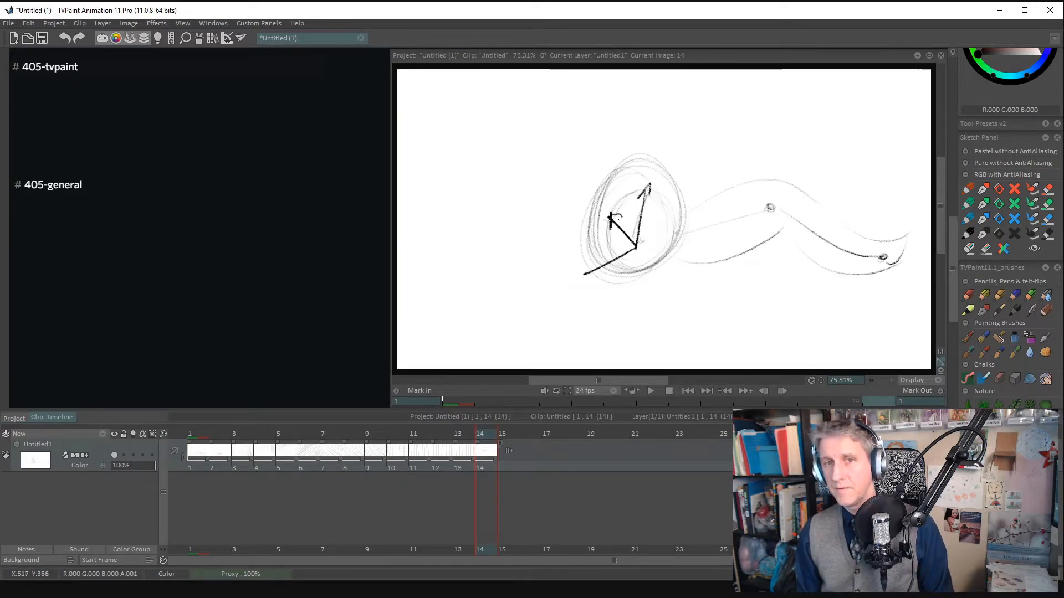
{"action": "left_click_drag", "start_coordinate": [596, 265], "coordinate": [579, 281]}
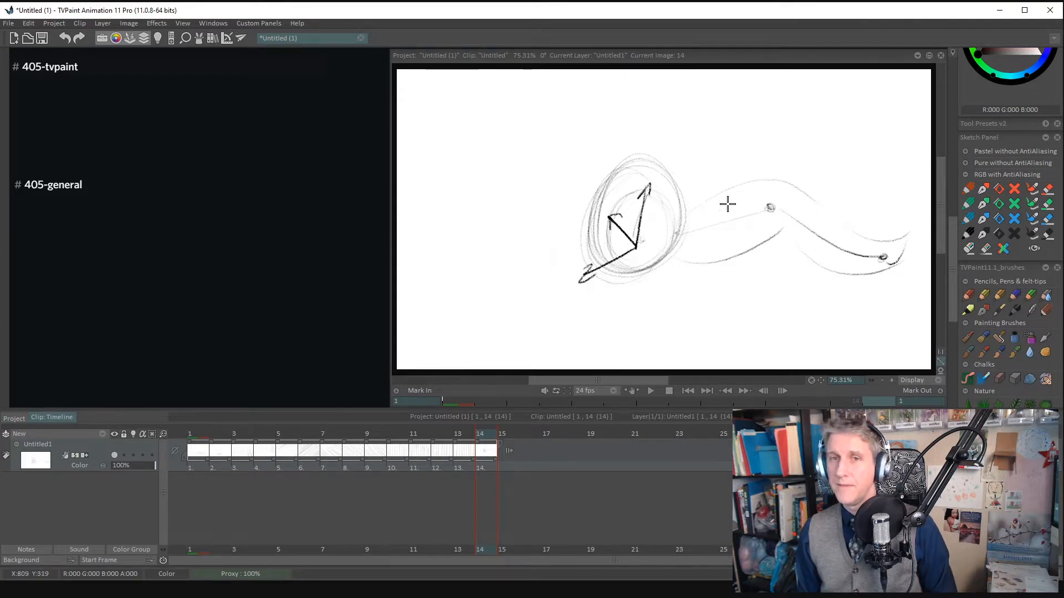
- Darken the upper arm's centre line and circle the shoulder and elbow joints
{"action": "left_click_drag", "start_coordinate": [688, 227], "coordinate": [770, 208]}
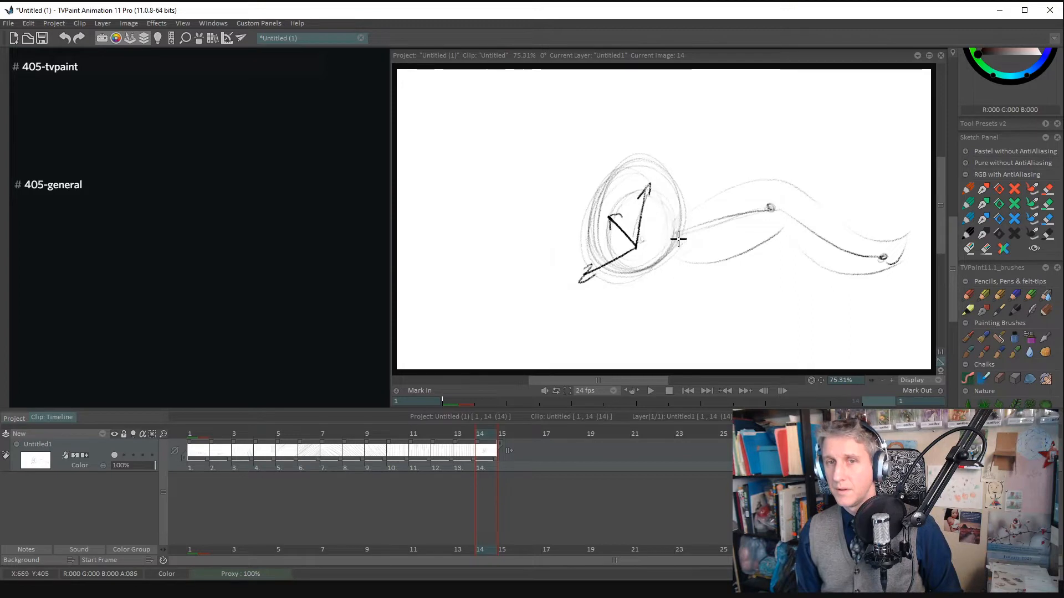
{"action": "left_click_drag", "start_coordinate": [677, 238], "coordinate": [682, 226]}
{"action": "left_click_drag", "start_coordinate": [776, 214], "coordinate": [774, 200]}
{"action": "mouse_move", "coordinate": [682, 216]}
{"action": "left_mouse_down"}
{"action": "mouse_move", "coordinate": [679, 226]}
{"action": "mouse_move", "coordinate": [686, 218]}
{"action": "left_mouse_up"}
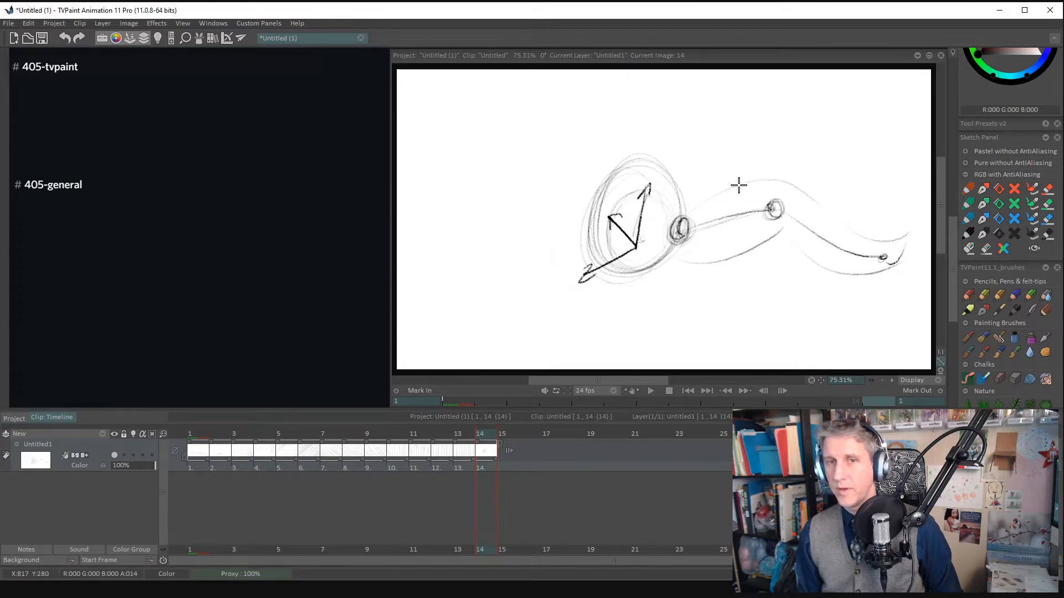
- Handwrite the label "Pivot points" above the arm and draw arrows to the shoulder and elbow joints
{"action": "mouse_move", "coordinate": [746, 118]}
{"action": "left_mouse_down"}
{"action": "mouse_move", "coordinate": [782, 132]}
{"action": "mouse_move", "coordinate": [790, 143]}
{"action": "mouse_move", "coordinate": [830, 129]}
{"action": "mouse_move", "coordinate": [837, 186]}
{"action": "mouse_move", "coordinate": [838, 163]}
{"action": "mouse_move", "coordinate": [857, 151]}
{"action": "mouse_move", "coordinate": [885, 143]}
{"action": "mouse_move", "coordinate": [906, 149]}
{"action": "left_mouse_up"}
{"action": "mouse_move", "coordinate": [725, 157]}
{"action": "left_mouse_down"}
{"action": "mouse_move", "coordinate": [689, 195]}
{"action": "mouse_move", "coordinate": [709, 187]}
{"action": "left_mouse_up"}
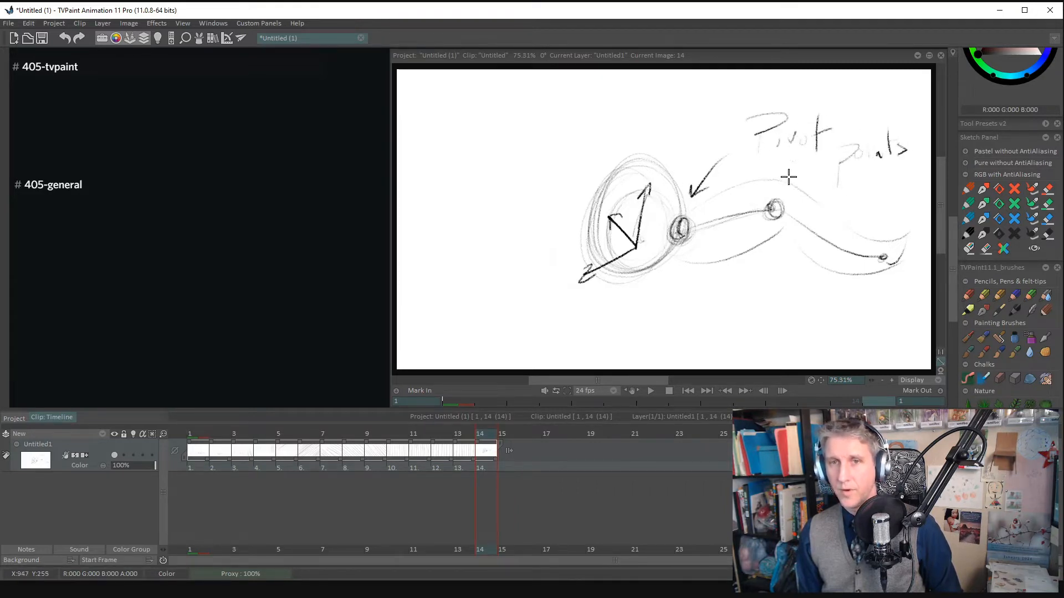
{"action": "left_click_drag", "start_coordinate": [784, 185], "coordinate": [799, 188]}
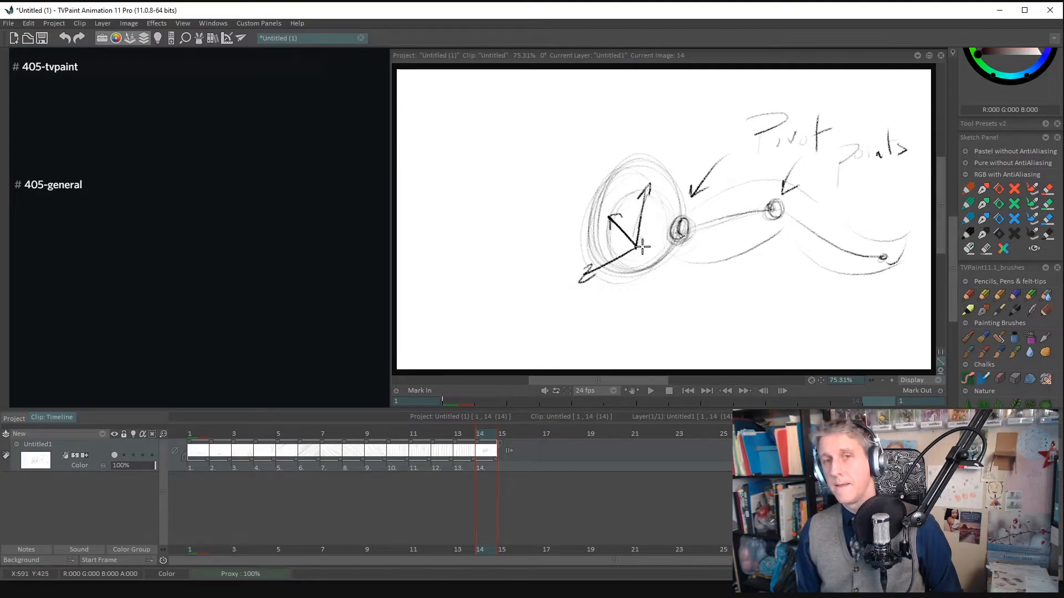
- Label the body "translating" with an arrow pointing up to it, and reinforce the head of its shortest direction arrow
{"action": "mouse_move", "coordinate": [646, 346]}
{"action": "left_mouse_down"}
{"action": "mouse_move", "coordinate": [641, 280]}
{"action": "mouse_move", "coordinate": [678, 337]}
{"action": "mouse_move", "coordinate": [690, 319]}
{"action": "left_mouse_up"}
{"action": "mouse_move", "coordinate": [690, 332]}
{"action": "left_mouse_down"}
{"action": "mouse_move", "coordinate": [699, 315]}
{"action": "mouse_move", "coordinate": [748, 301]}
{"action": "mouse_move", "coordinate": [806, 328]}
{"action": "left_mouse_up"}
{"action": "left_click", "coordinate": [779, 291]}
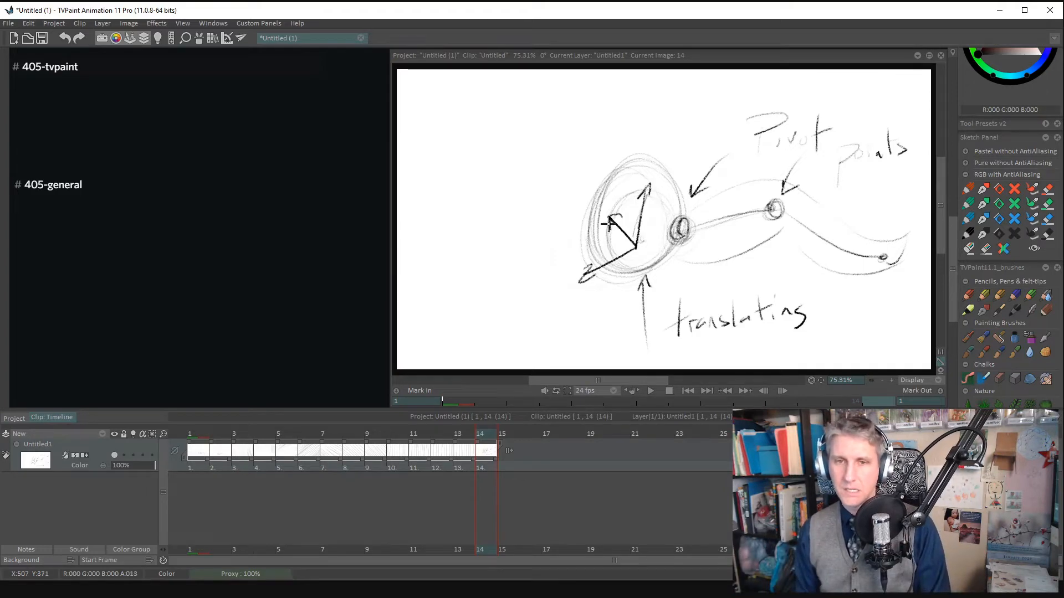
{"action": "left_click_drag", "start_coordinate": [611, 228], "coordinate": [622, 220]}
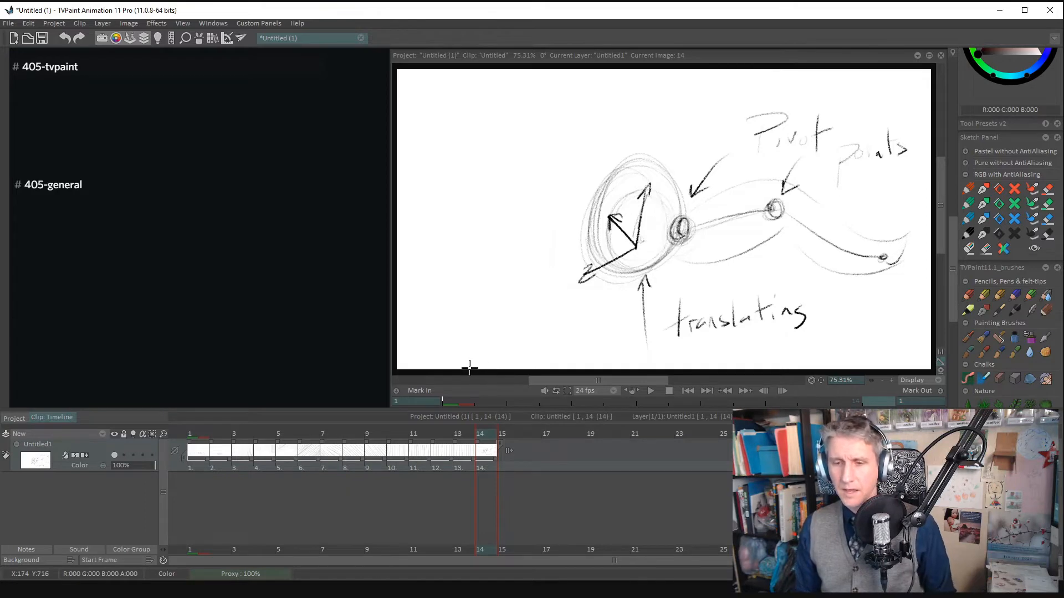
{"action": "mouse_move", "coordinate": [770, 116]}
{"action": "left_mouse_down"}
{"action": "mouse_move", "coordinate": [758, 157]}
{"action": "mouse_move", "coordinate": [931, 130]}
{"action": "left_mouse_up"}
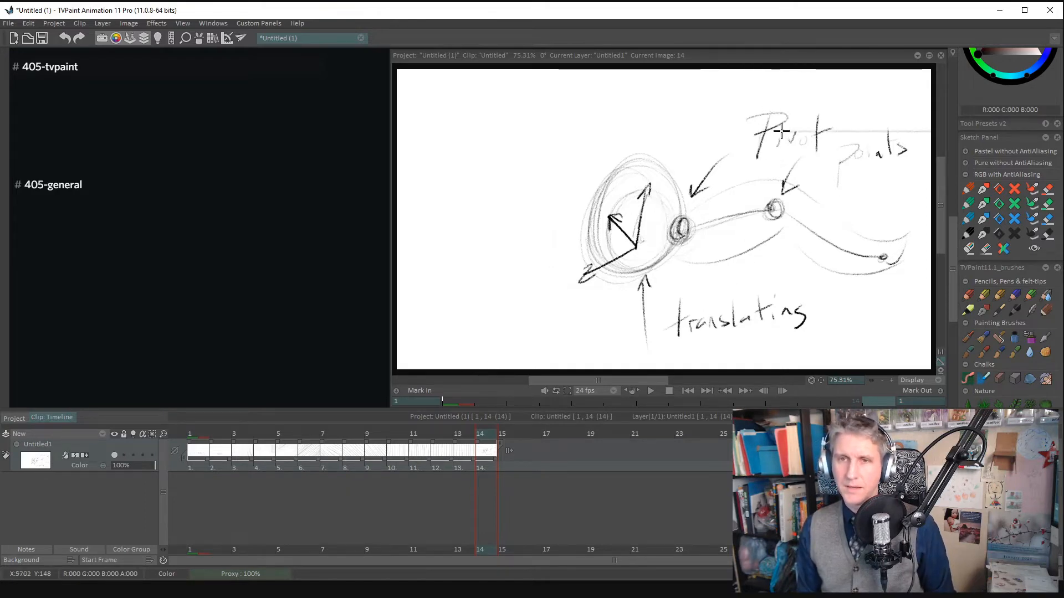
{"action": "left_click_drag", "start_coordinate": [781, 136], "coordinate": [774, 148]}
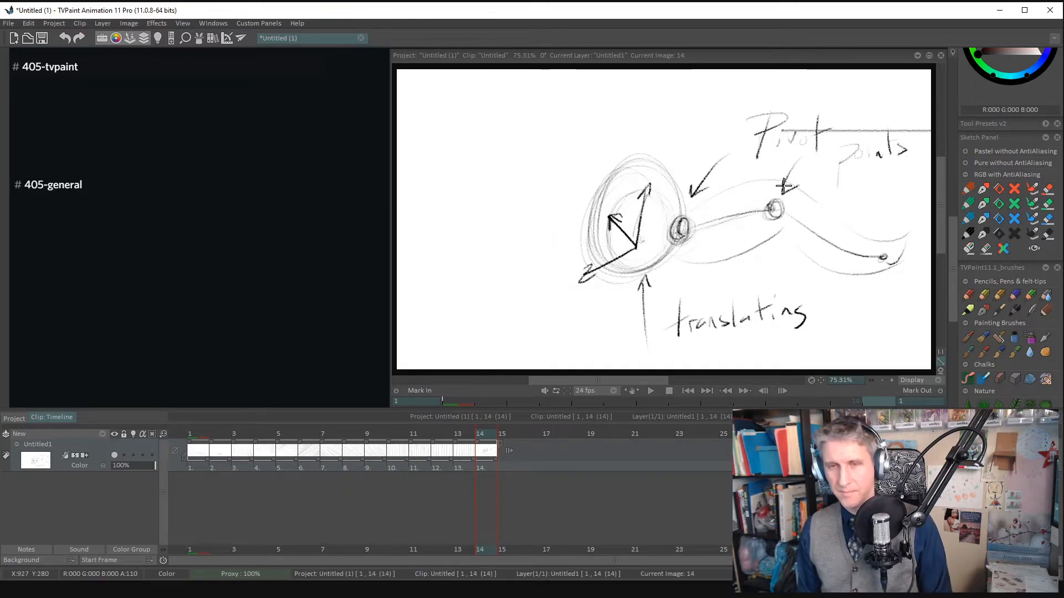
{"action": "key", "text": "ctrl+z"}
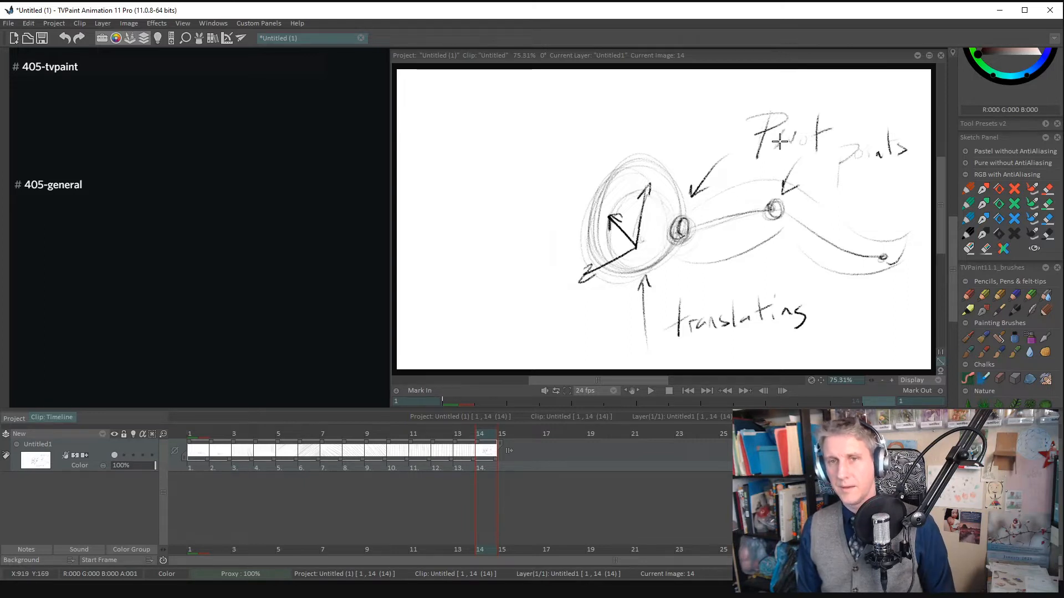
- Retrace the faint lettering of the "Pivot points" label
{"action": "mouse_move", "coordinate": [782, 132]}
{"action": "left_mouse_down"}
{"action": "mouse_move", "coordinate": [808, 136]}
{"action": "mouse_move", "coordinate": [801, 142]}
{"action": "mouse_move", "coordinate": [834, 189]}
{"action": "left_mouse_up"}
{"action": "left_click_drag", "start_coordinate": [839, 149], "coordinate": [849, 160]}
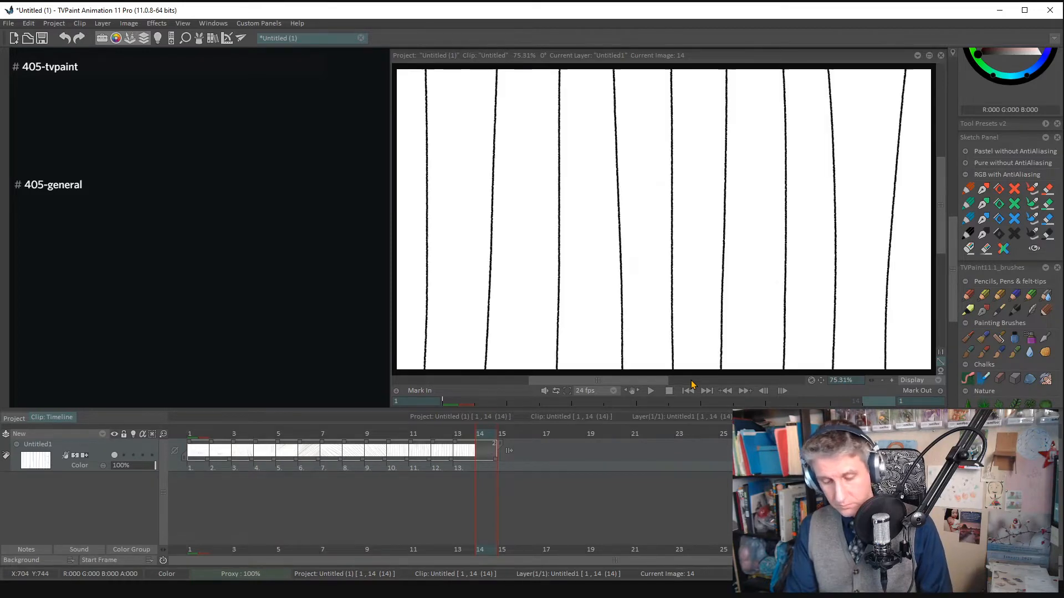
{"action": "key", "text": "super"}
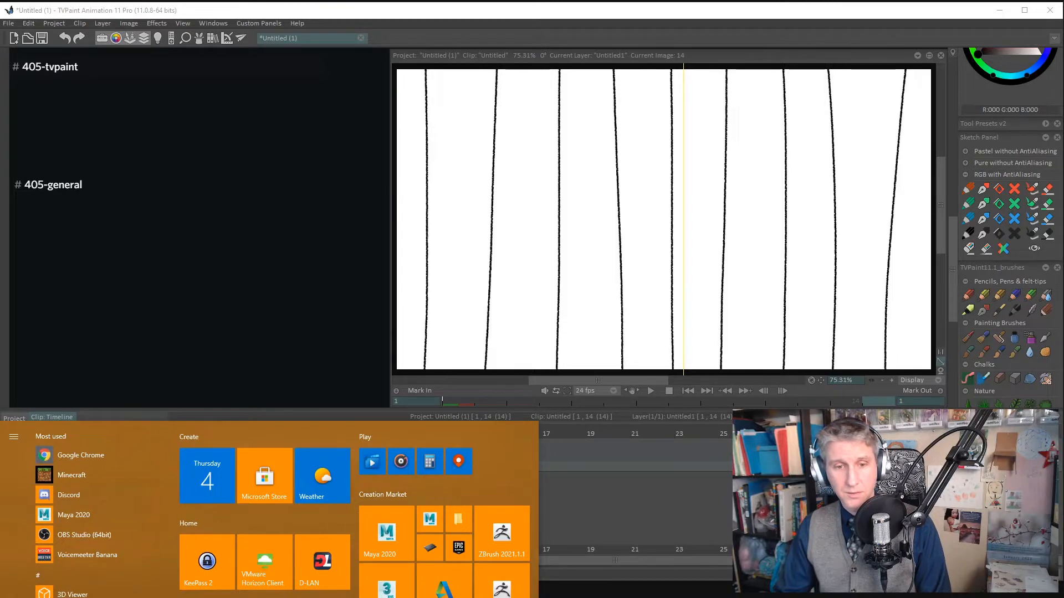
{"action": "left_click", "coordinate": [446, 597]}
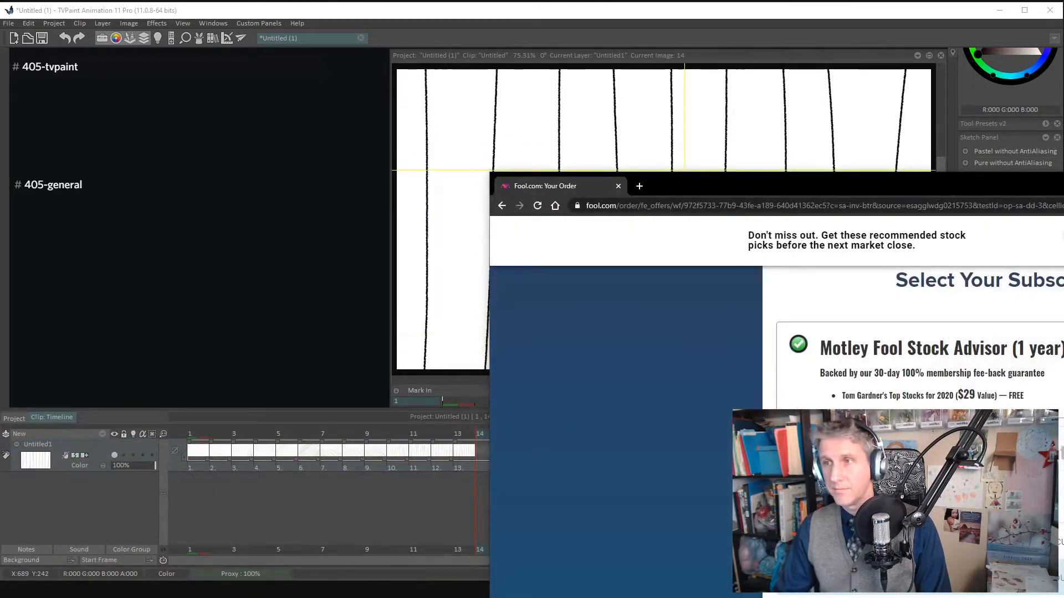
{"action": "left_click", "coordinate": [1062, 181]}
- Launch Chrome with a new tab and move its window fully into view
{"action": "key", "text": "super"}
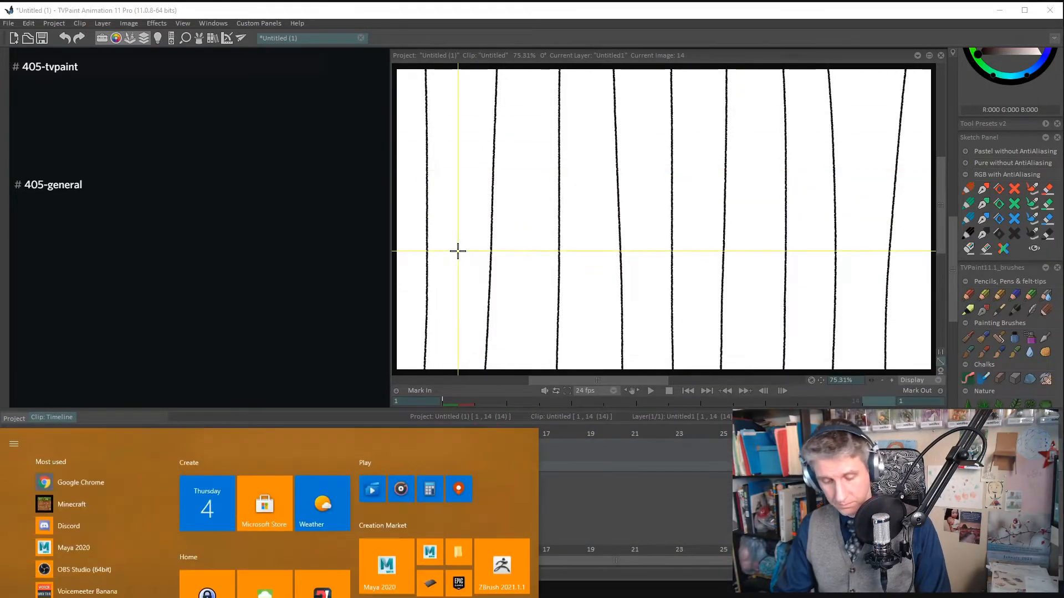
{"action": "type", "text": "chrome"}
{"action": "key", "text": "Return"}
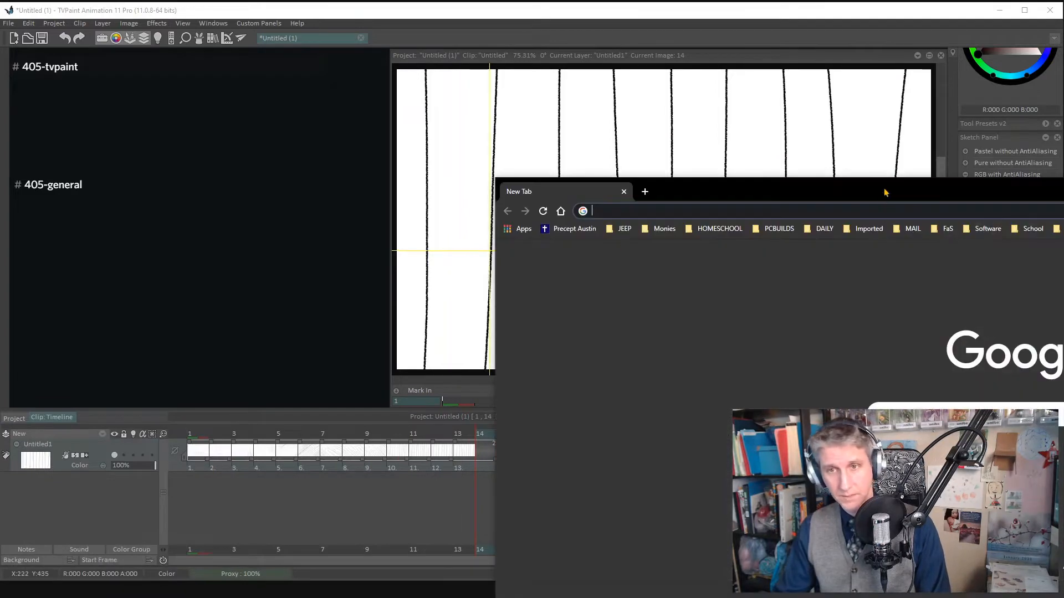
{"action": "left_click_drag", "start_coordinate": [885, 193], "coordinate": [440, 18]}
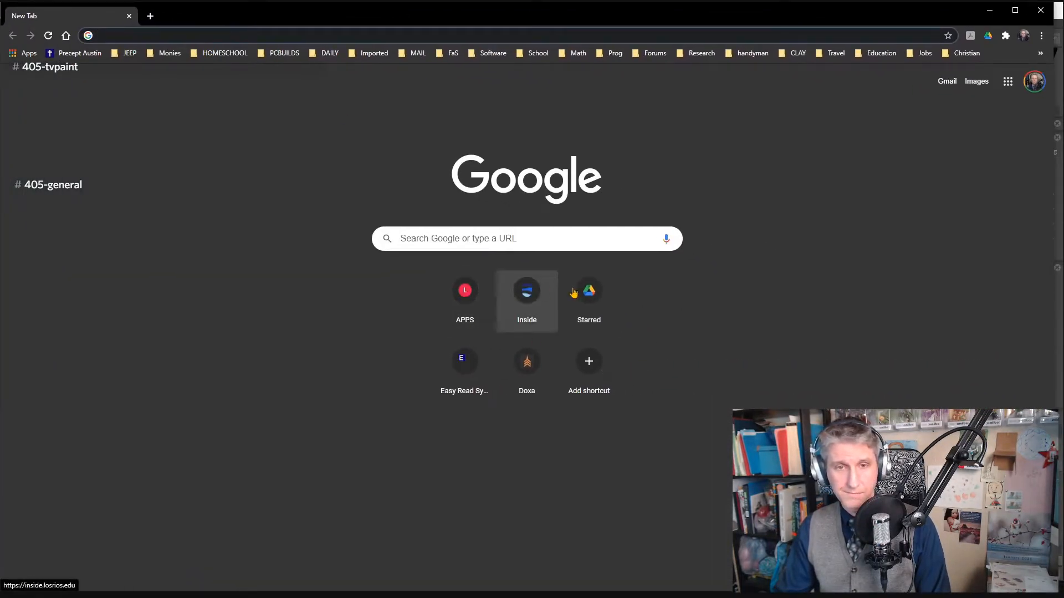
- Open 405_Shared_Notes_2020 from the starred Google Drive files and go to its Ball and Tail section
{"action": "left_click", "coordinate": [602, 298]}
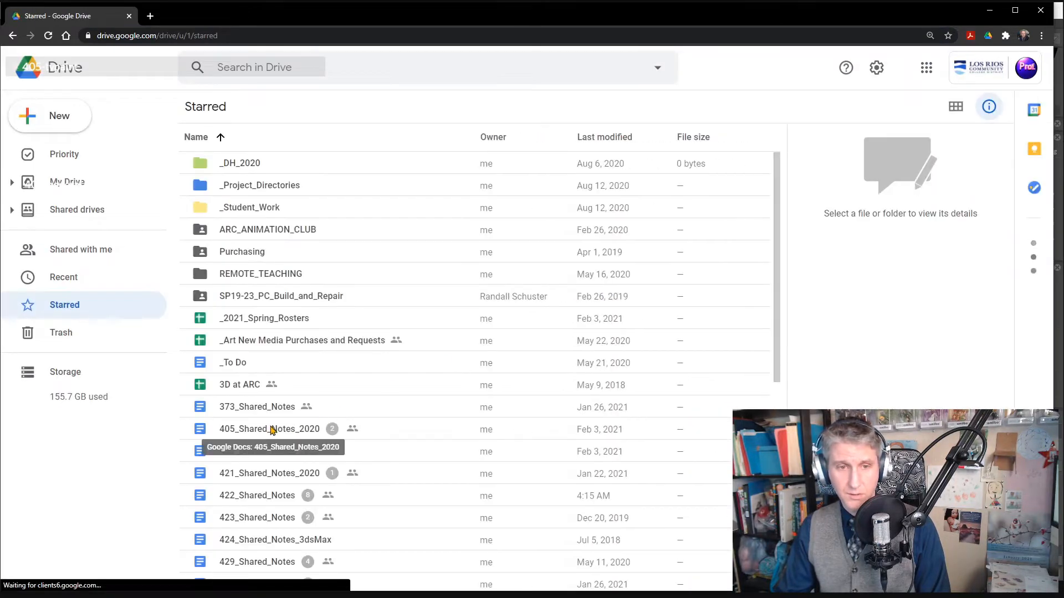
{"action": "double_click", "coordinate": [270, 429]}
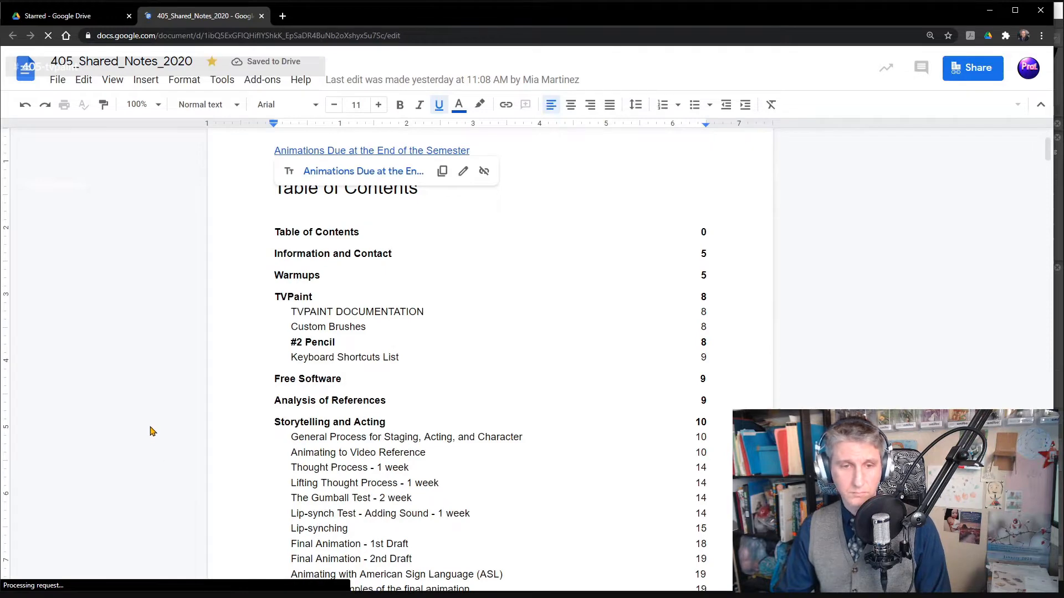
{"action": "scroll", "coordinate": [108, 447], "scroll_direction": "down", "scroll_amount": 5}
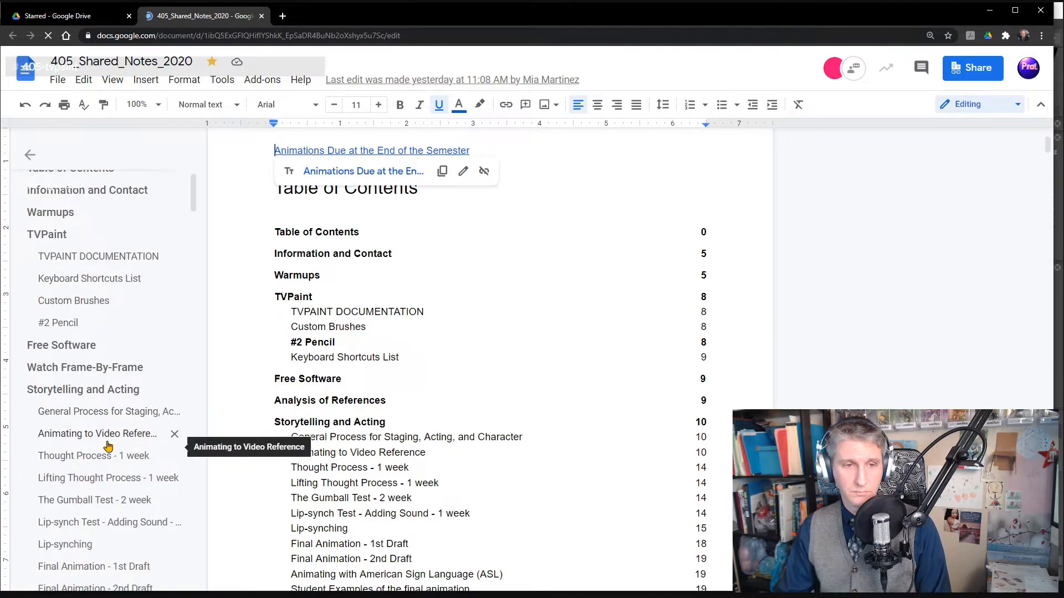
{"action": "scroll", "coordinate": [108, 447], "scroll_direction": "down", "scroll_amount": 4}
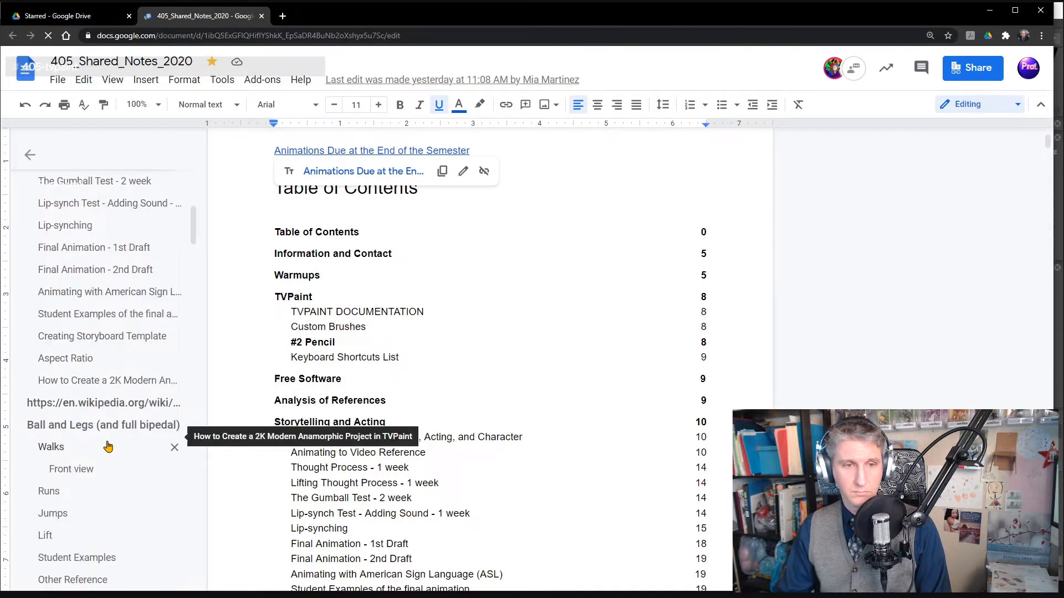
{"action": "scroll", "coordinate": [108, 446], "scroll_direction": "down", "scroll_amount": 2}
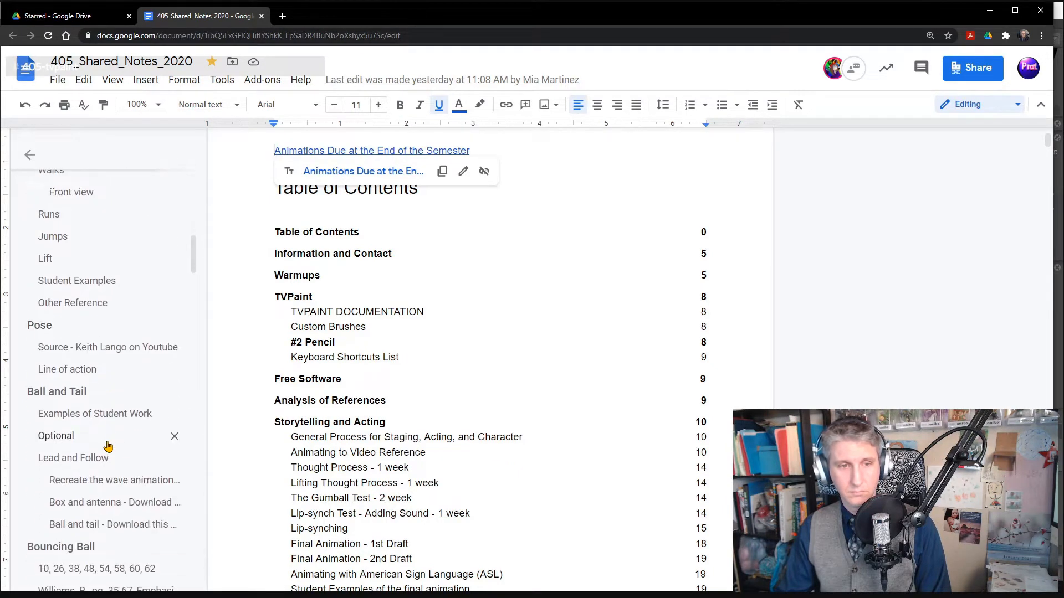
{"action": "left_click", "coordinate": [80, 394]}
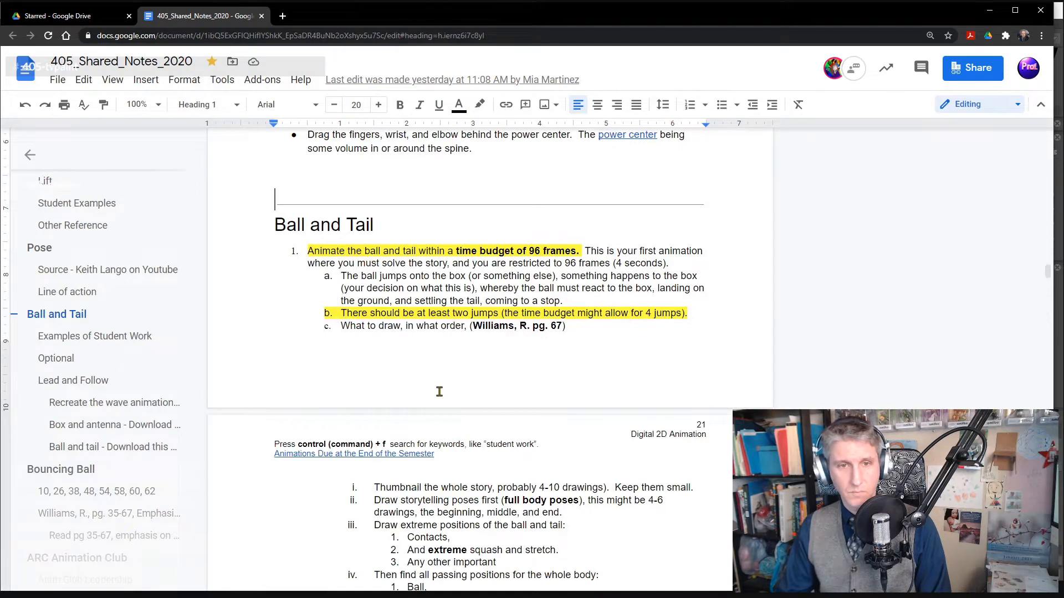
- Look through the Ball and Tail instructions and open the Zen of Lead and Follow article linked under Lead and Follow
{"action": "scroll", "coordinate": [439, 392], "scroll_direction": "down", "scroll_amount": 3}
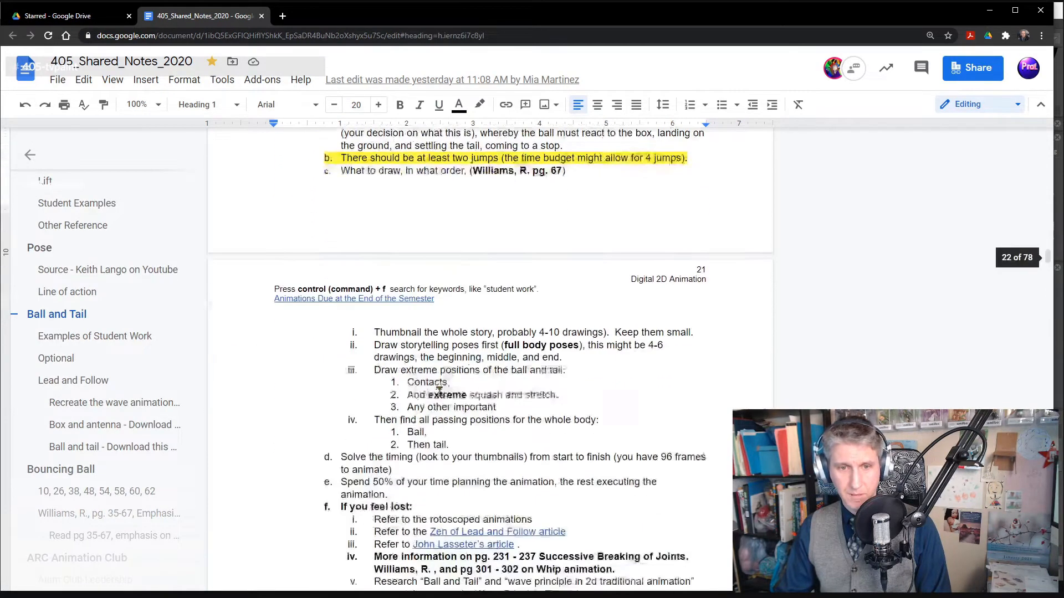
{"action": "scroll", "coordinate": [439, 392], "scroll_direction": "up", "scroll_amount": 2}
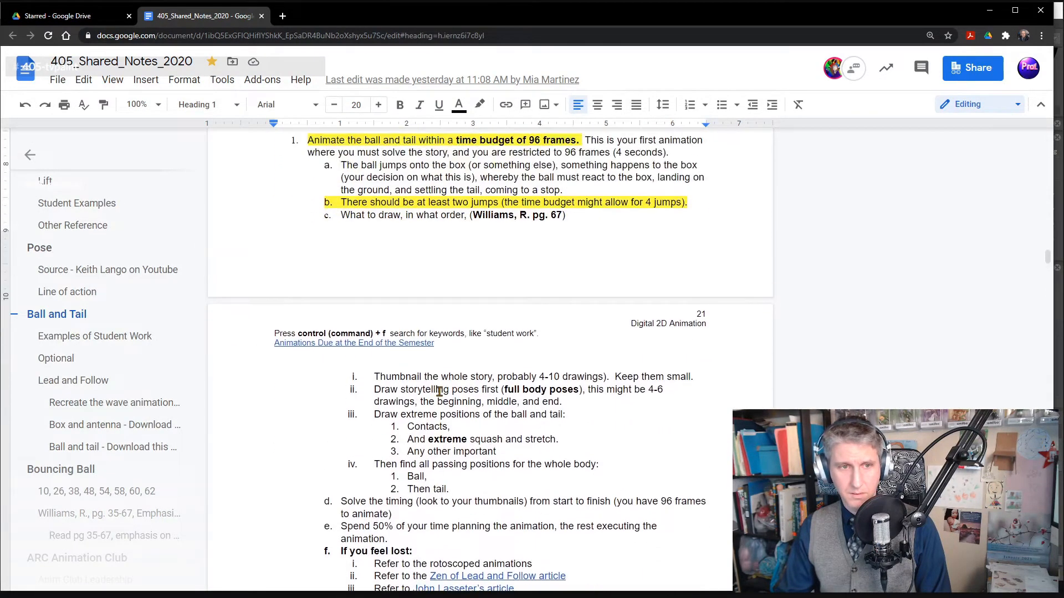
{"action": "scroll", "coordinate": [439, 392], "scroll_direction": "down", "scroll_amount": 2}
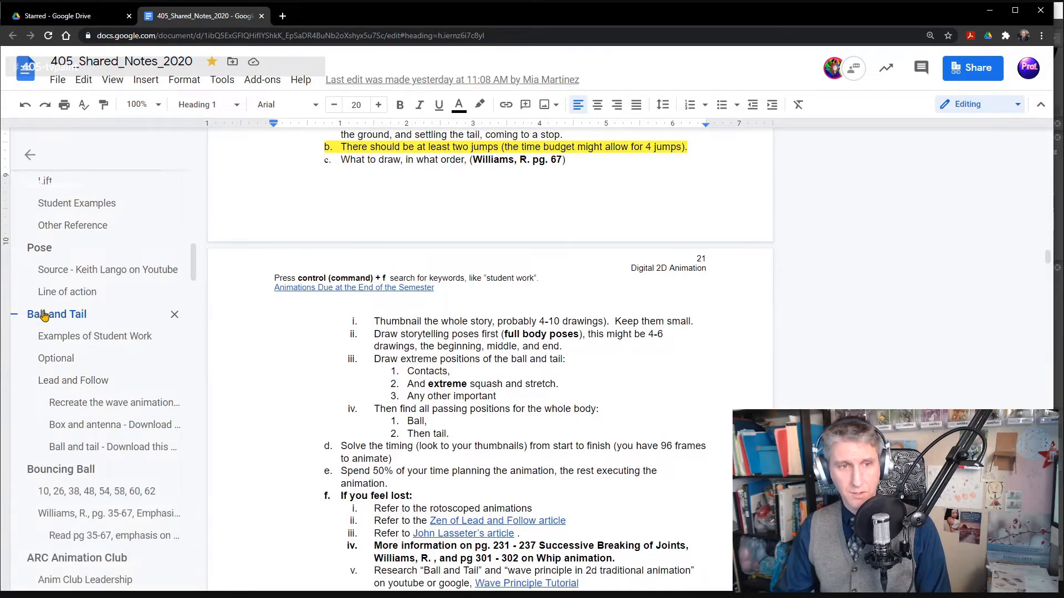
{"action": "left_click", "coordinate": [70, 382]}
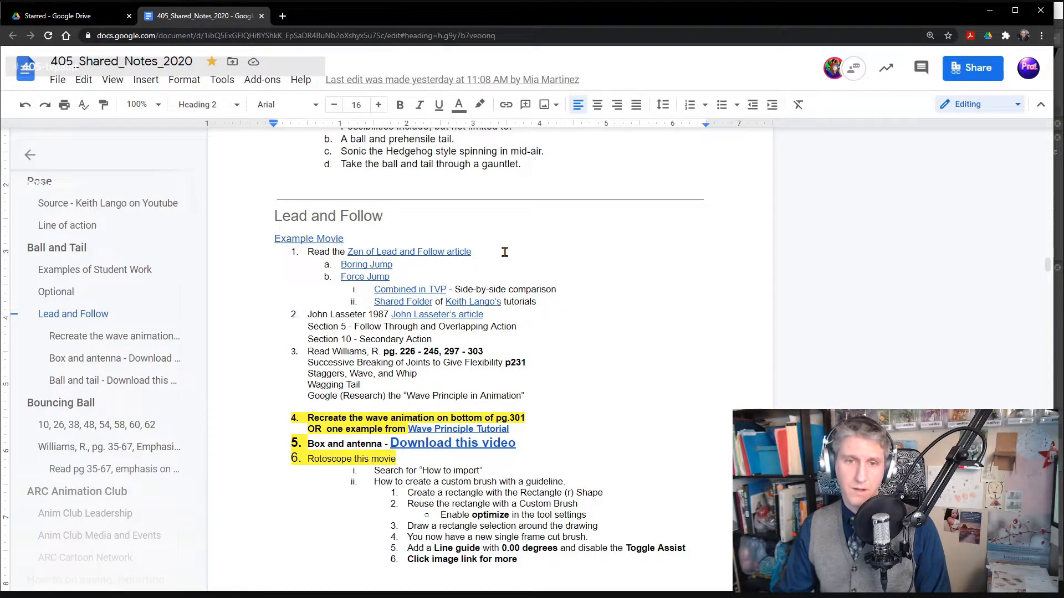
{"action": "left_click", "coordinate": [428, 252]}
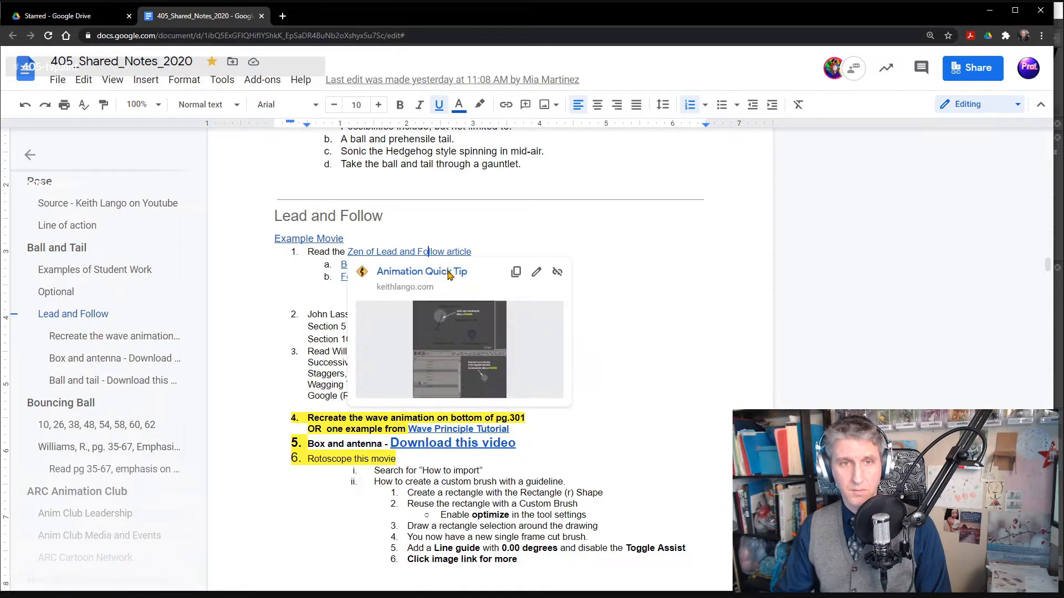
{"action": "left_click", "coordinate": [448, 272]}
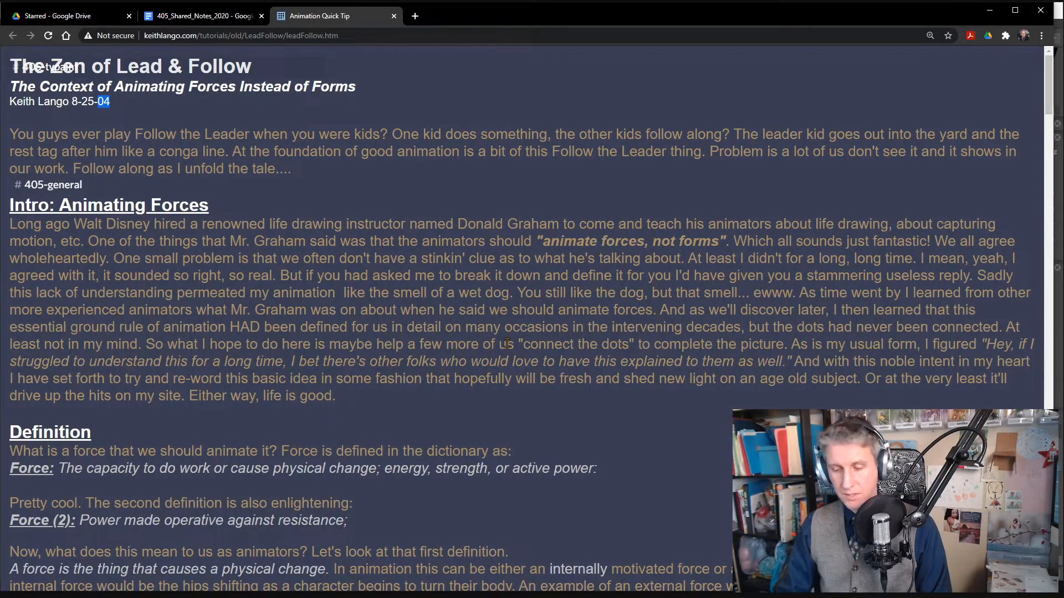
- Adjust the article's page zoom for readability and skim its introduction and the definitions of force
{"action": "key", "text": "ctrl+0"}
{"action": "key", "text": "ctrl+plus"}
{"action": "key", "text": "ctrl+plus"}
{"action": "key", "text": "ctrl+plus"}
{"action": "key", "text": "ctrl+plus"}
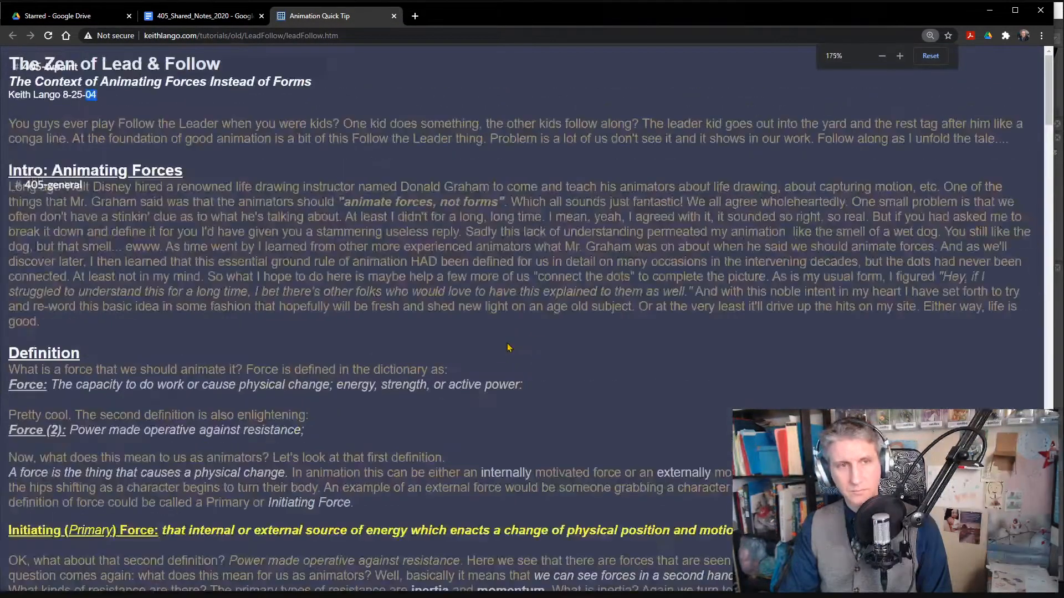
{"action": "key", "text": "ctrl+plus"}
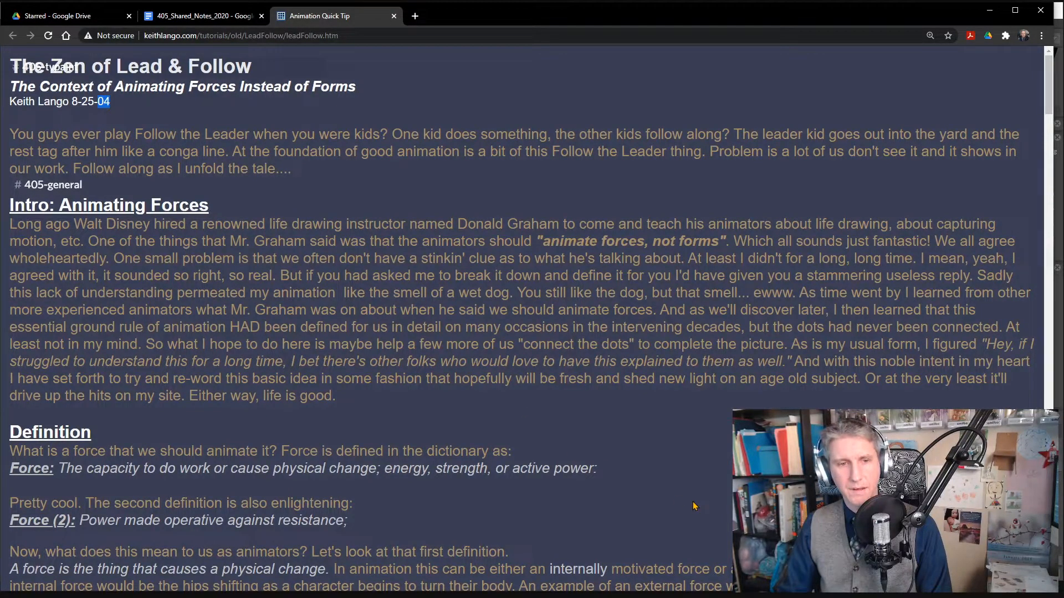
{"action": "scroll", "coordinate": [180, 475], "scroll_direction": "down", "scroll_amount": 3}
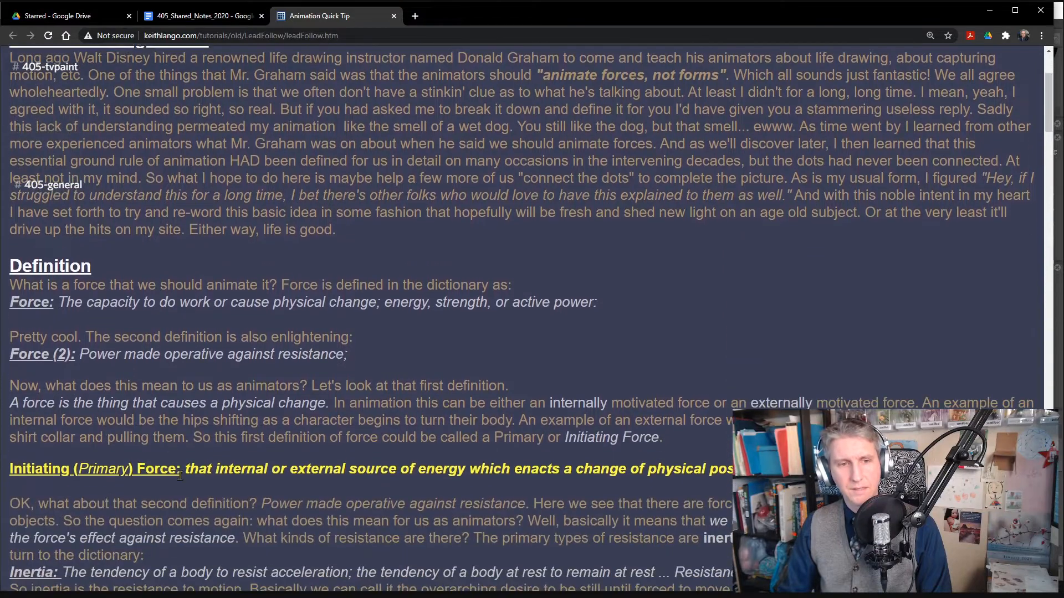
{"action": "scroll", "coordinate": [180, 476], "scroll_direction": "down", "scroll_amount": 3}
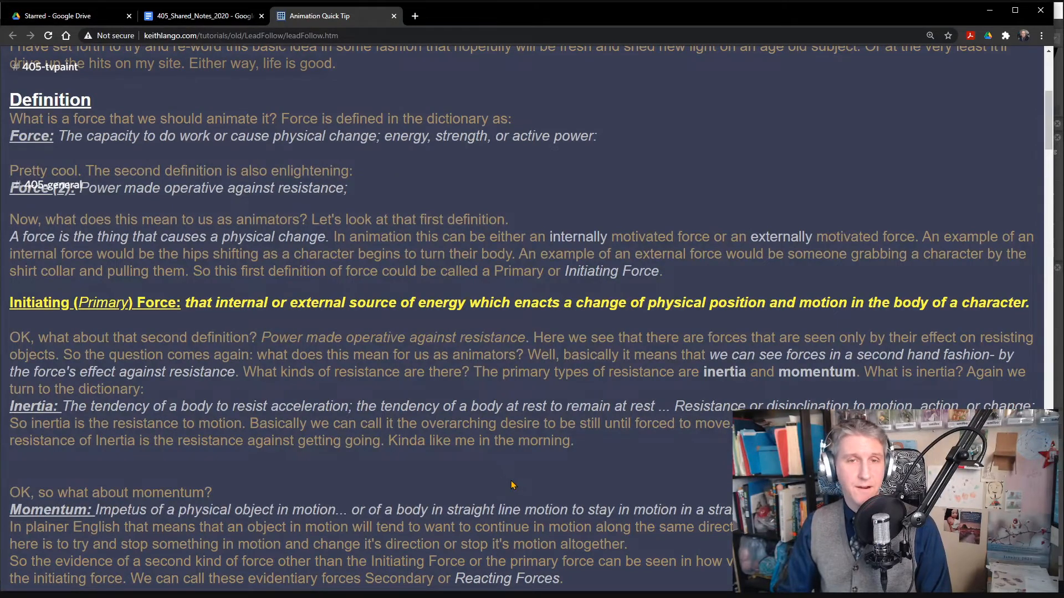
{"action": "scroll", "coordinate": [614, 478], "scroll_direction": "up", "scroll_amount": 6}
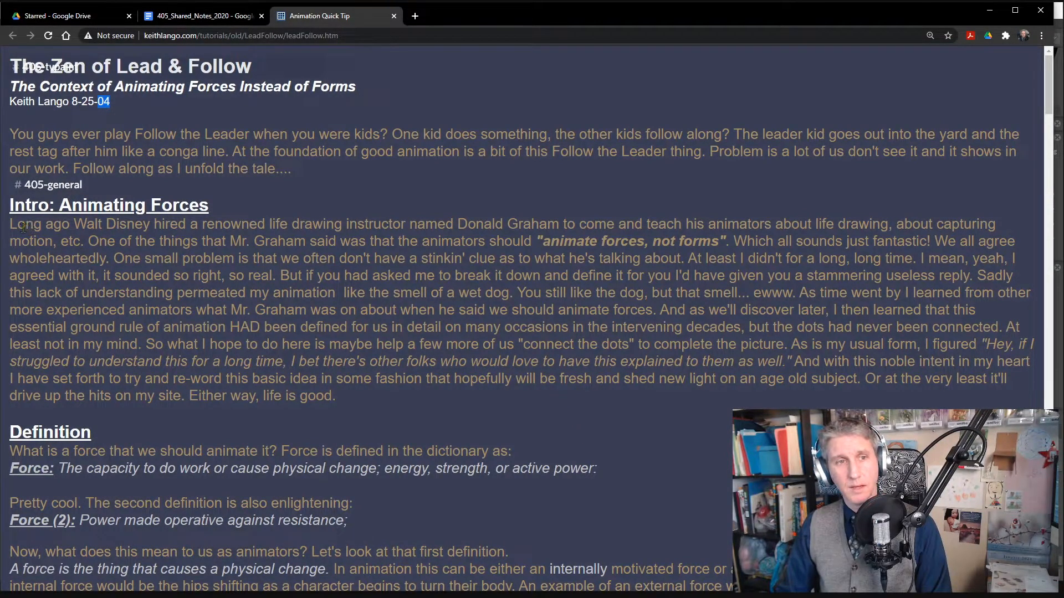
- Read the start of the Animating Forces intro, highlighting the "animate forces, not forms" passage and the text through "long, long time."
{"action": "mouse_move", "coordinate": [96, 224]}
{"action": "left_mouse_down"}
{"action": "mouse_move", "coordinate": [991, 225]}
{"action": "mouse_move", "coordinate": [392, 258]}
{"action": "mouse_move", "coordinate": [60, 259]}
{"action": "mouse_move", "coordinate": [121, 242]}
{"action": "mouse_move", "coordinate": [361, 239]}
{"action": "left_mouse_up"}
{"action": "left_click_drag", "start_coordinate": [431, 239], "coordinate": [729, 242]}
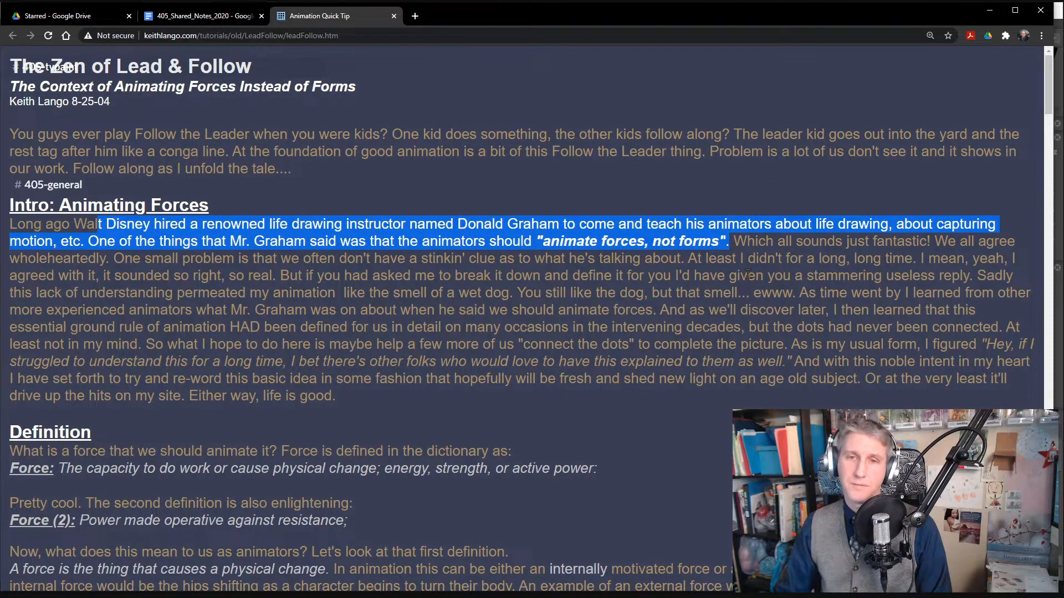
{"action": "left_click", "coordinate": [741, 258]}
{"action": "left_click_drag", "start_coordinate": [741, 243], "coordinate": [919, 263]}
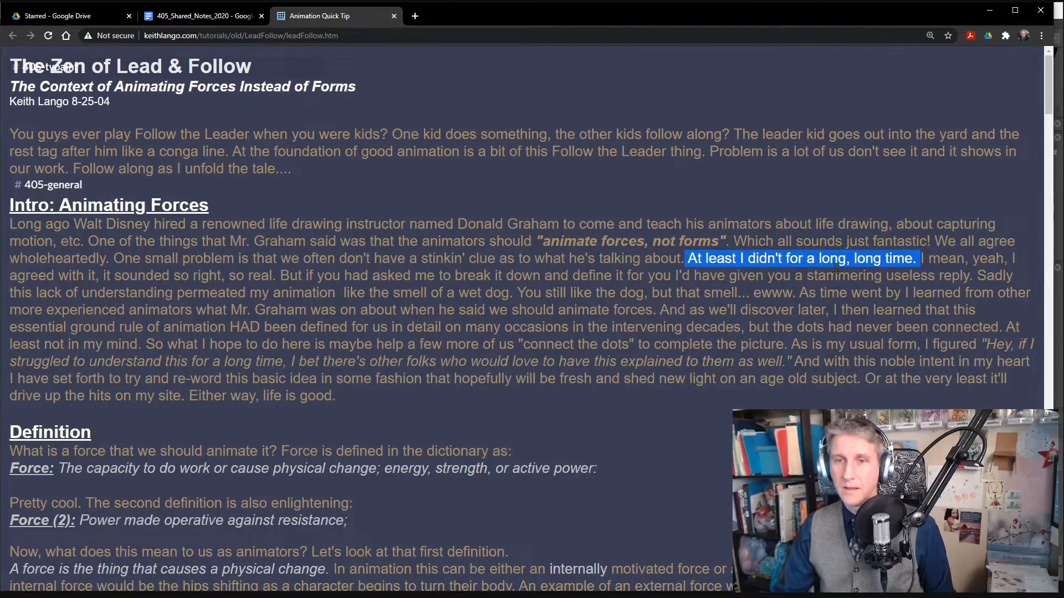
{"action": "left_click", "coordinate": [689, 261]}
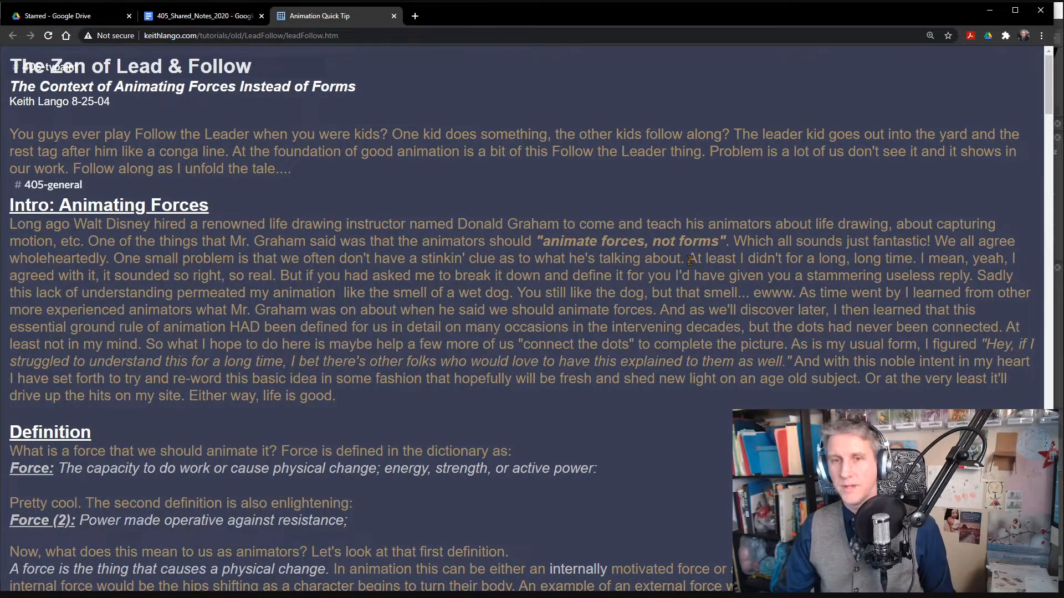
- Read on through the intro, highlighting the text up to "connect the dots" to complete the picture, and clear the selection
{"action": "left_click_drag", "start_coordinate": [691, 263], "coordinate": [710, 261]}
{"action": "left_click_drag", "start_coordinate": [918, 261], "coordinate": [792, 344]}
{"action": "left_click", "coordinate": [977, 275]}
{"action": "left_click", "coordinate": [743, 325]}
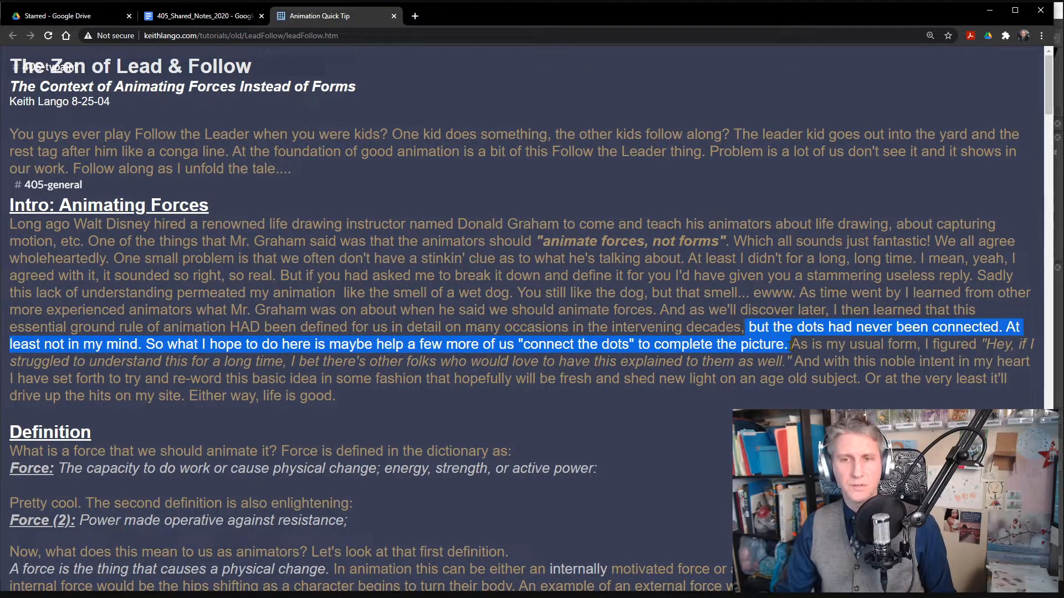
{"action": "left_click", "coordinate": [788, 345]}
{"action": "mouse_move", "coordinate": [792, 344]}
{"action": "left_mouse_down"}
{"action": "mouse_move", "coordinate": [791, 360]}
{"action": "mouse_move", "coordinate": [789, 348]}
{"action": "left_mouse_up"}
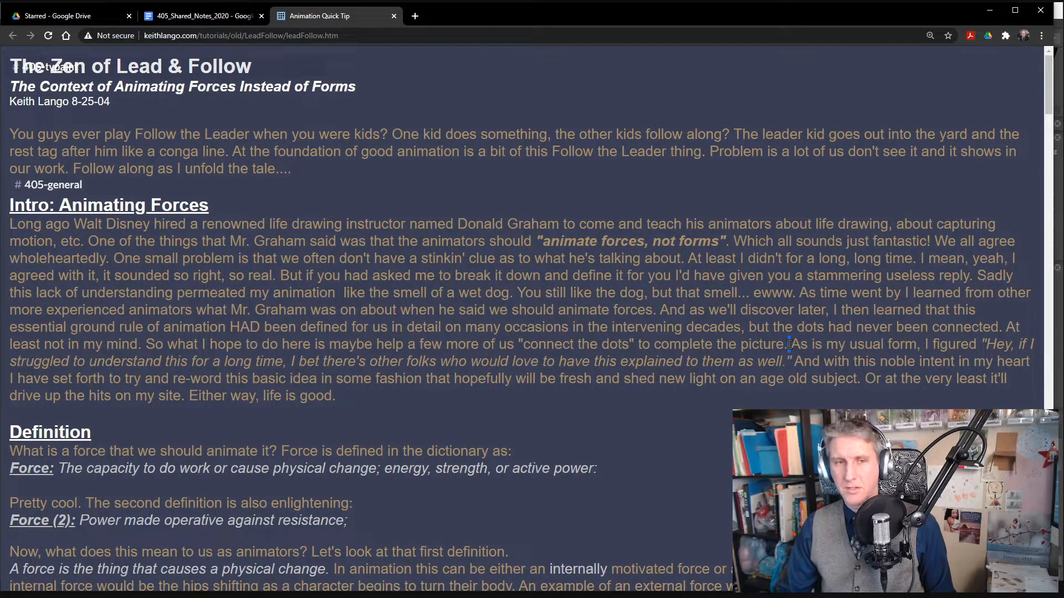
{"action": "left_click", "coordinate": [790, 345]}
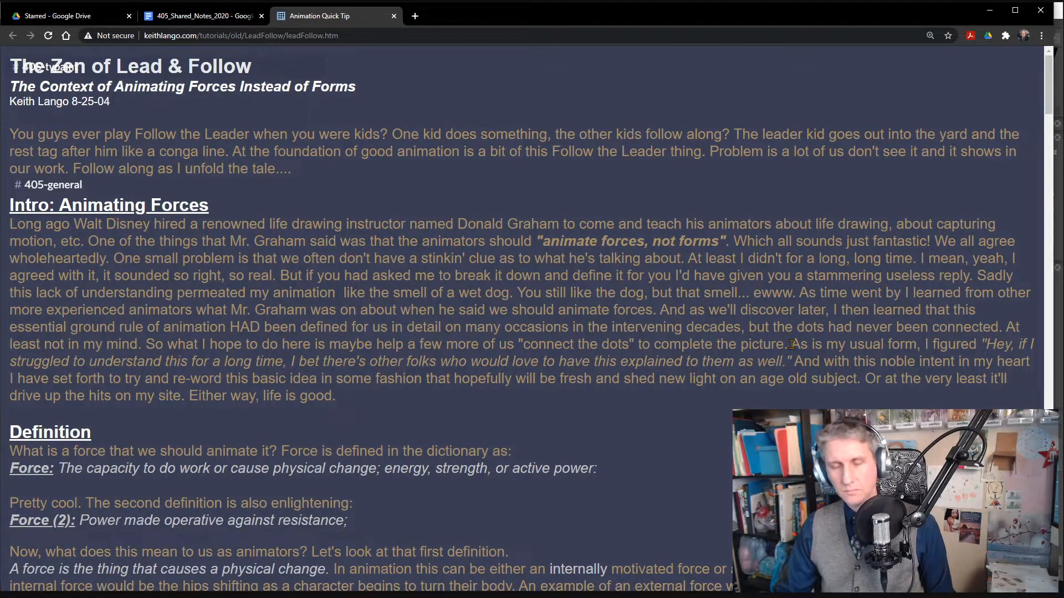
- Highlight the intro sentence beginning "As is my usual form" while reading it, and clear the selection
{"action": "double_click", "coordinate": [806, 345]}
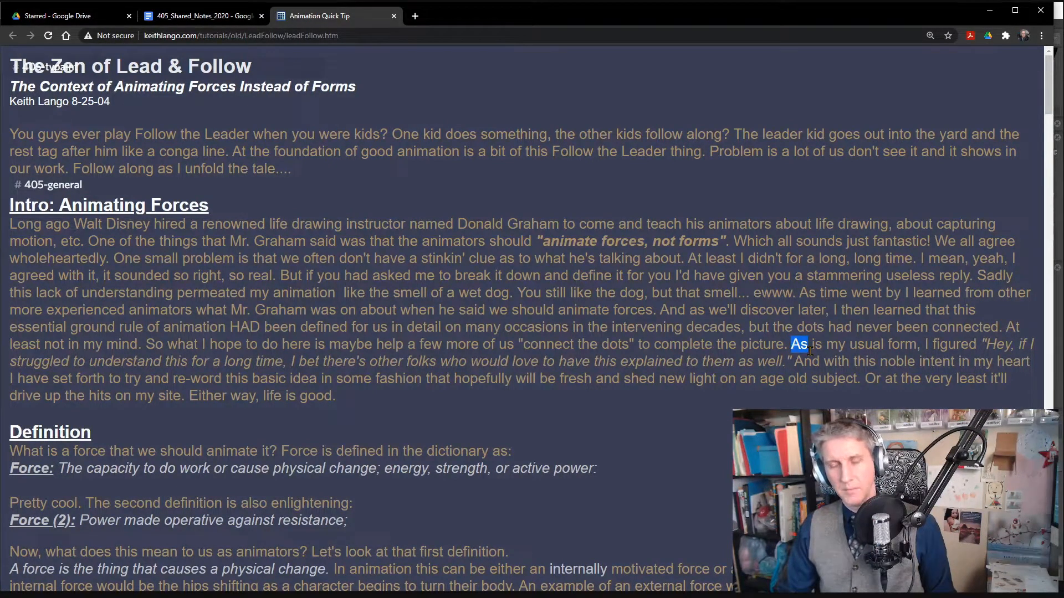
{"action": "left_click_drag", "start_coordinate": [809, 351], "coordinate": [826, 368]}
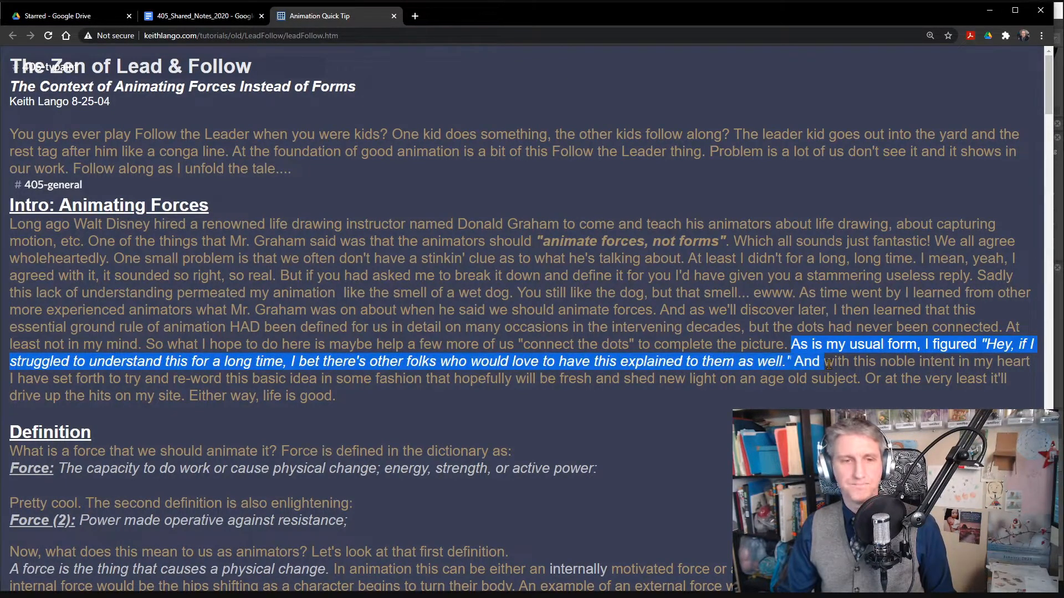
{"action": "left_click", "coordinate": [316, 410]}
- Read the Definition section, highlighting its opening question and the two dictionary definitions of force in turn
{"action": "scroll", "coordinate": [122, 376], "scroll_direction": "down", "scroll_amount": 2}
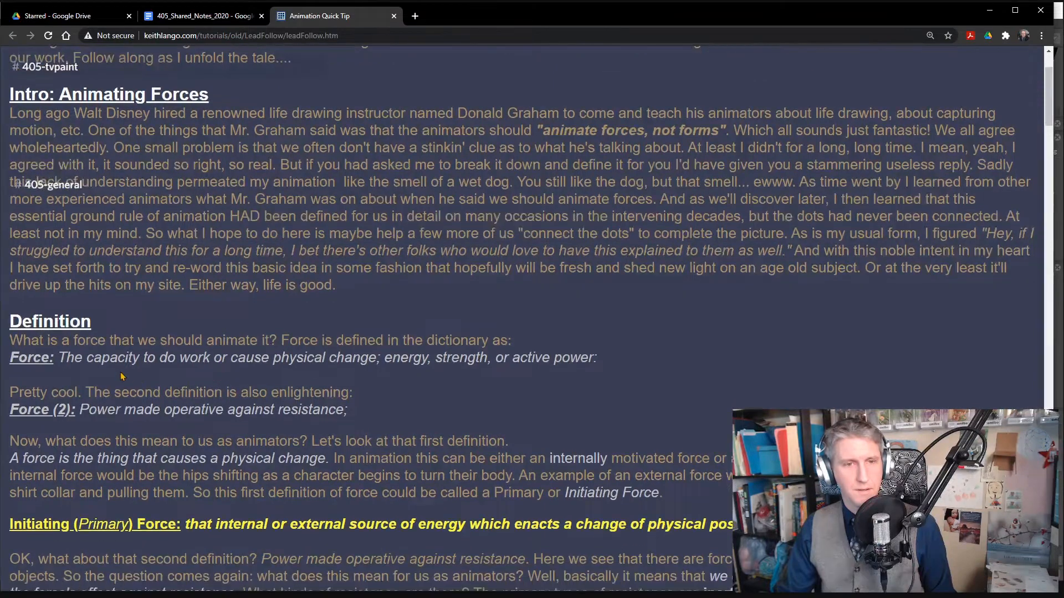
{"action": "scroll", "coordinate": [123, 376], "scroll_direction": "down", "scroll_amount": 1}
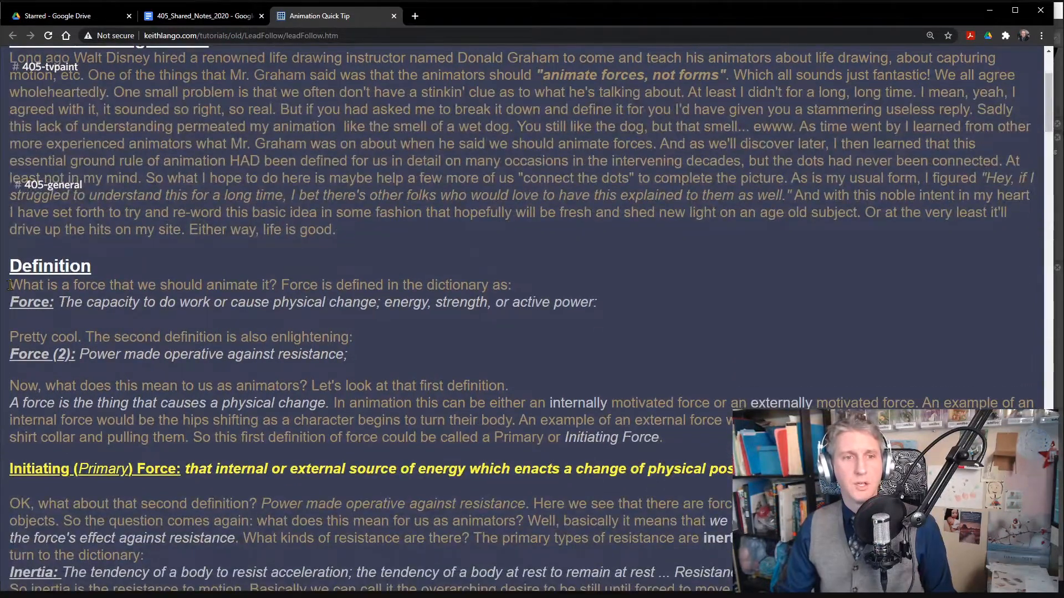
{"action": "left_click_drag", "start_coordinate": [13, 285], "coordinate": [270, 287]}
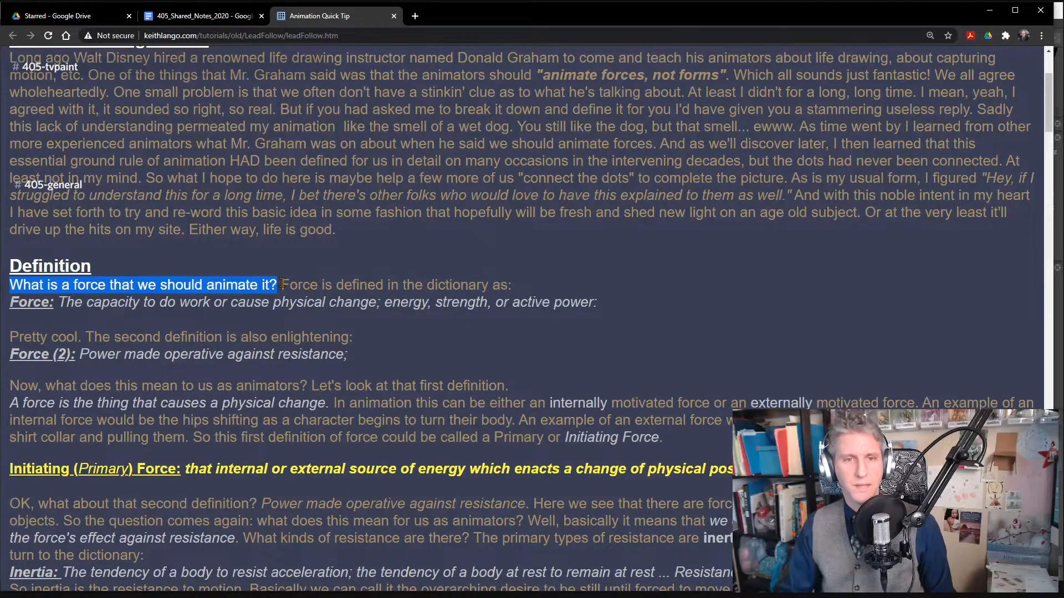
{"action": "left_click_drag", "start_coordinate": [282, 284], "coordinate": [480, 304]}
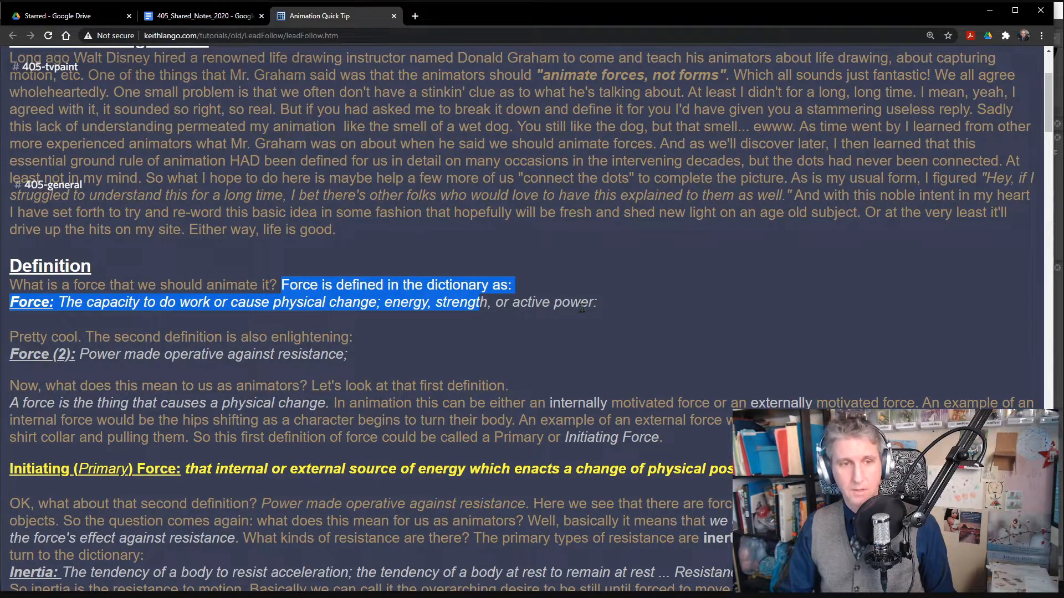
{"action": "left_click_drag", "start_coordinate": [101, 337], "coordinate": [350, 338]}
{"action": "left_click_drag", "start_coordinate": [79, 353], "coordinate": [275, 353]}
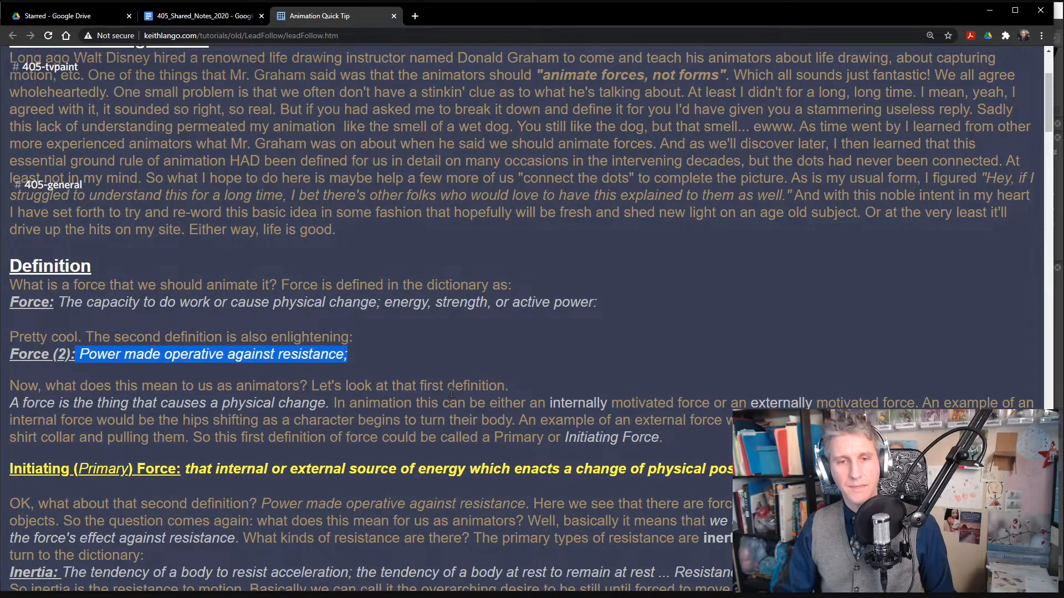
- Read the follow-up to the first force definition, highlighting parts of "A force is the thing that causes a physical change," and clear the selection
{"action": "left_click_drag", "start_coordinate": [120, 402], "coordinate": [331, 403]}
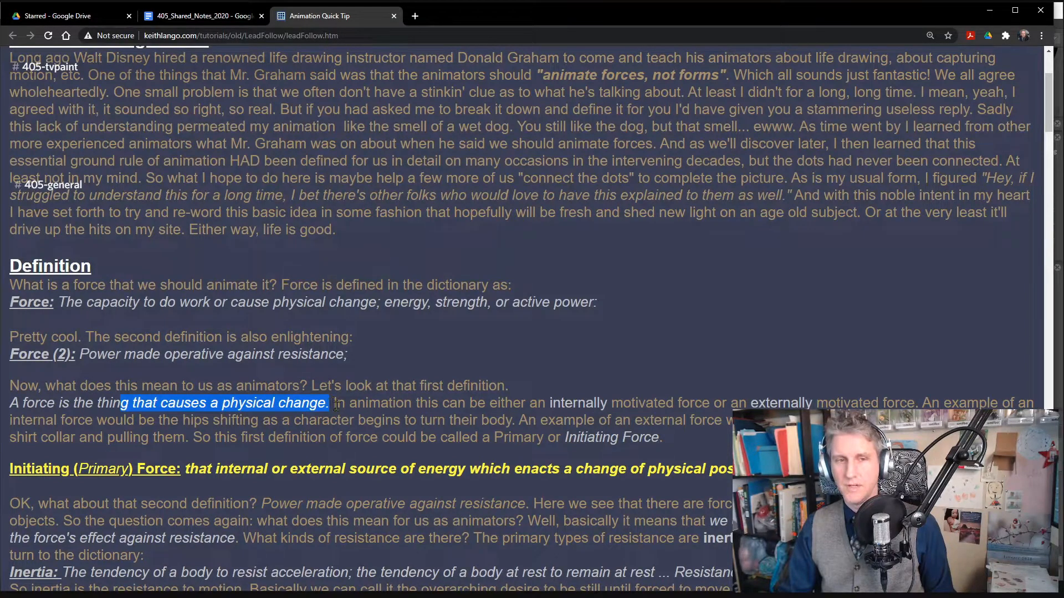
{"action": "left_click", "coordinate": [336, 404]}
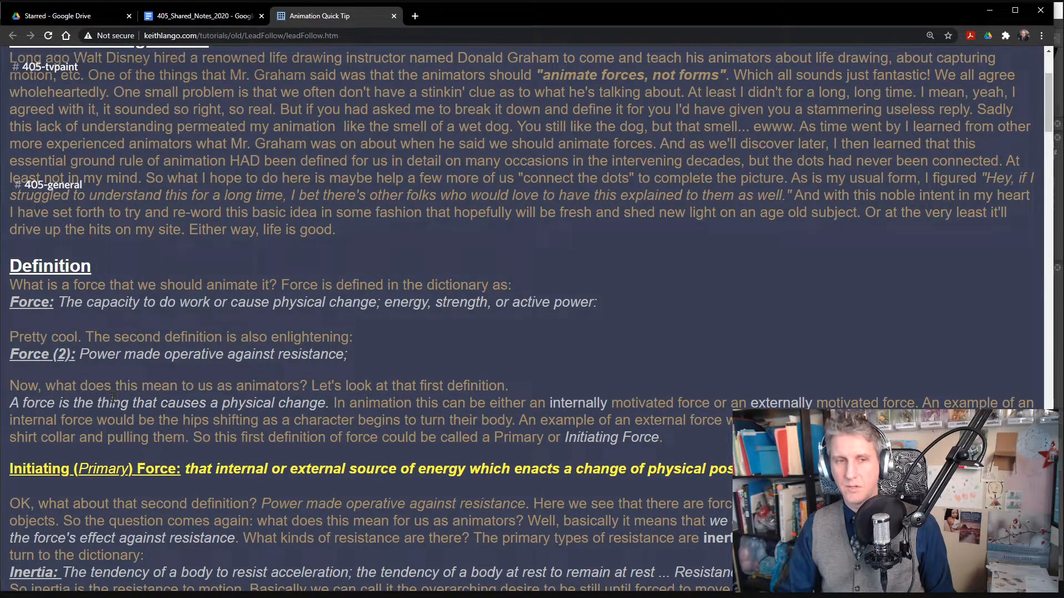
{"action": "left_click_drag", "start_coordinate": [56, 404], "coordinate": [161, 405]}
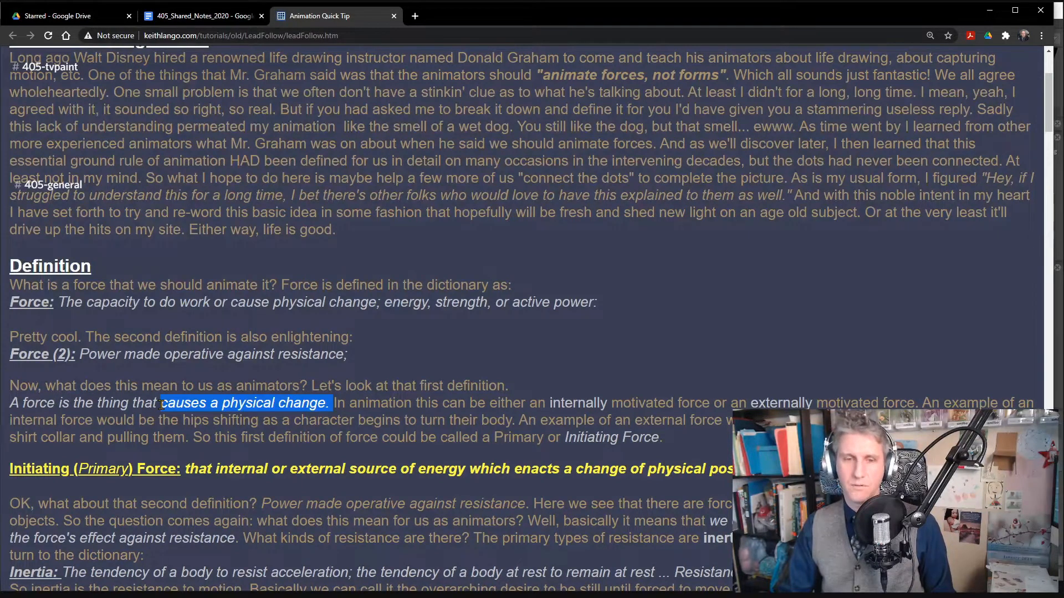
{"action": "left_click", "coordinate": [333, 402]}
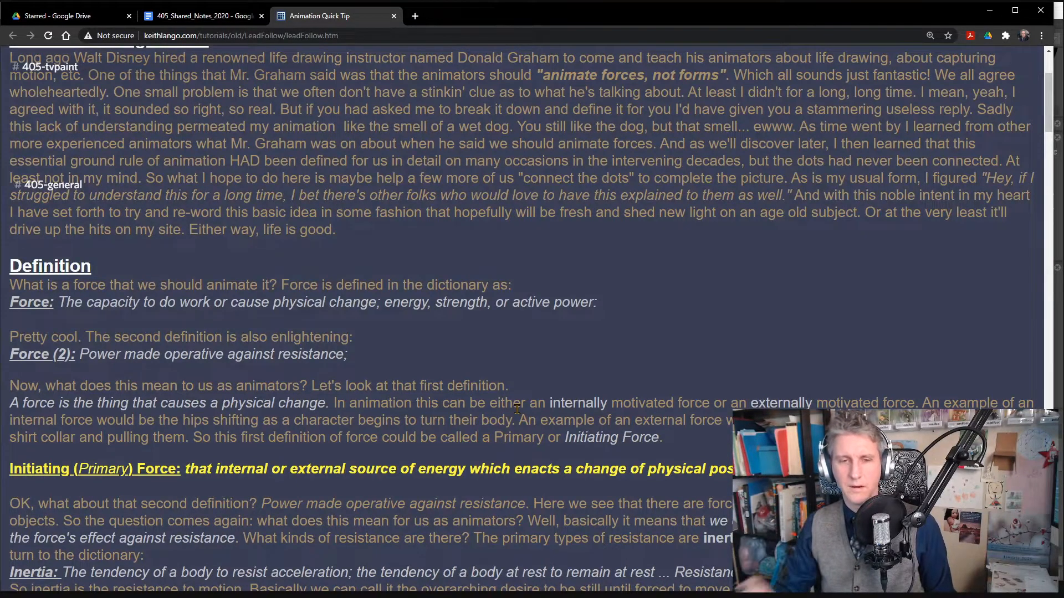
- Read the paragraph on the second force definition, highlighting its passages on resisting objects, second-hand forces and the primary types of resistance
{"action": "scroll", "coordinate": [583, 384], "scroll_direction": "down", "scroll_amount": 1}
{"action": "scroll", "coordinate": [583, 384], "scroll_direction": "down", "scroll_amount": 2}
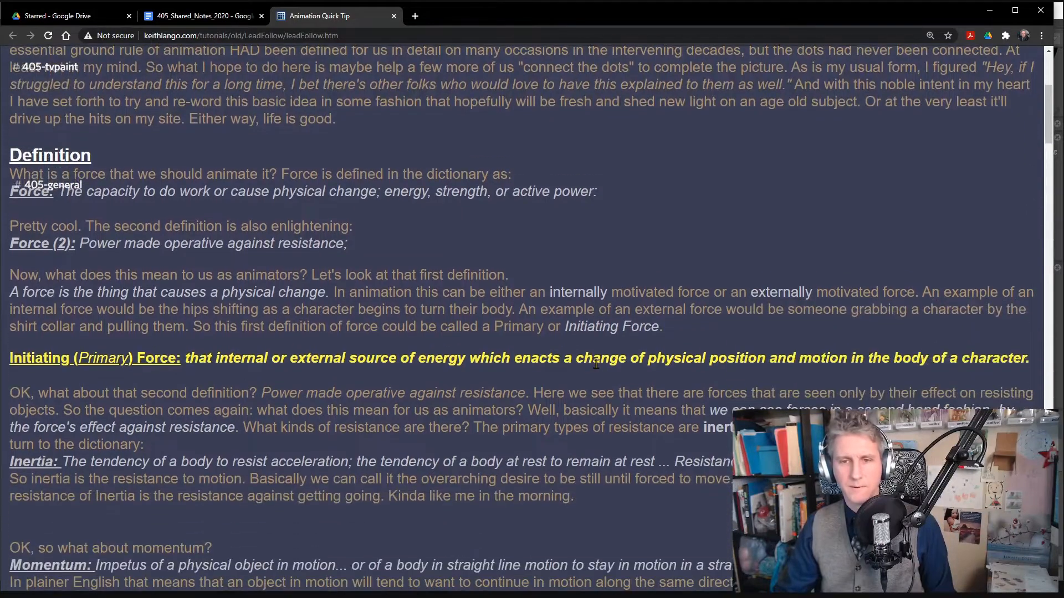
{"action": "scroll", "coordinate": [566, 370], "scroll_direction": "down", "scroll_amount": 1}
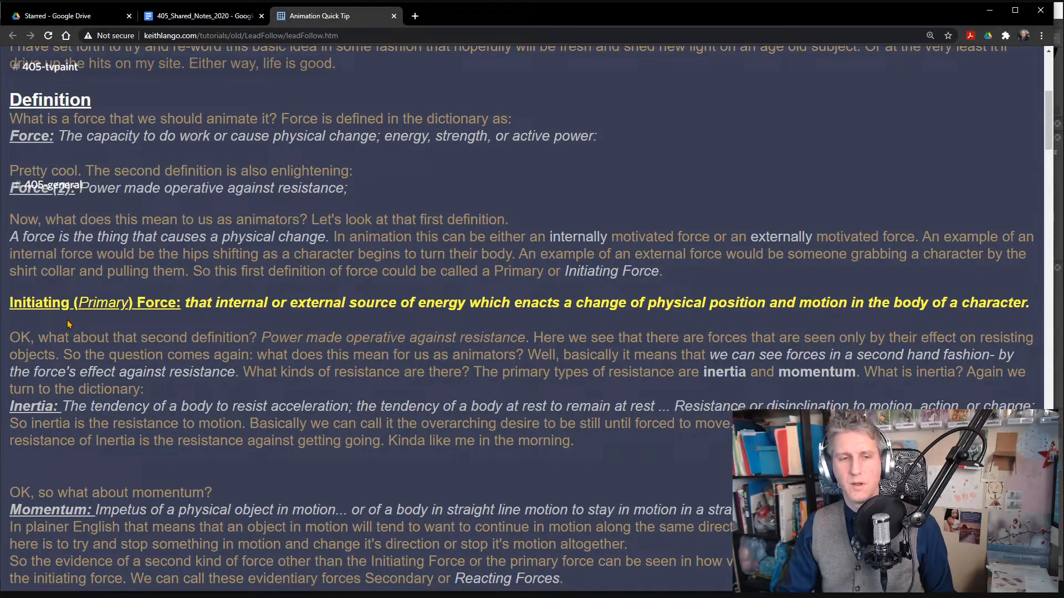
{"action": "left_click_drag", "start_coordinate": [48, 338], "coordinate": [380, 356]}
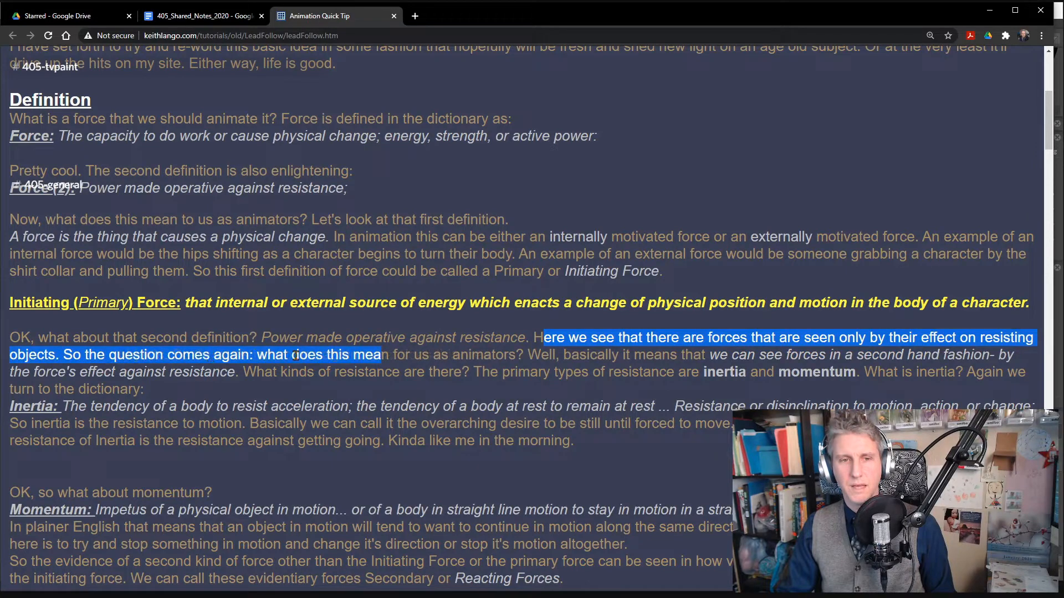
{"action": "left_click", "coordinate": [435, 358]}
{"action": "left_click_drag", "start_coordinate": [416, 358], "coordinate": [241, 378]}
{"action": "left_click", "coordinate": [545, 358]}
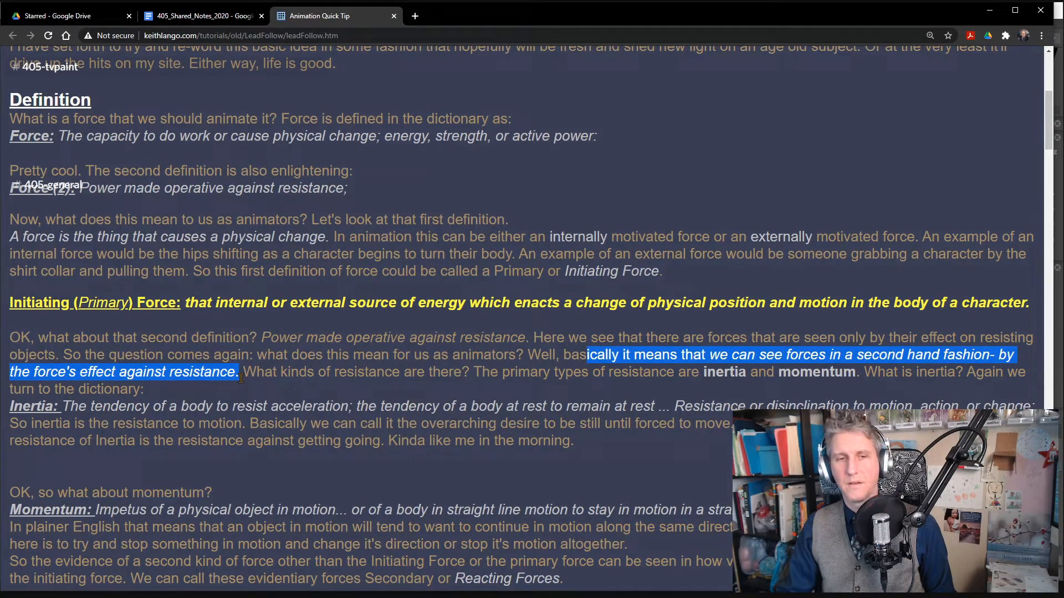
{"action": "left_click", "coordinate": [135, 374]}
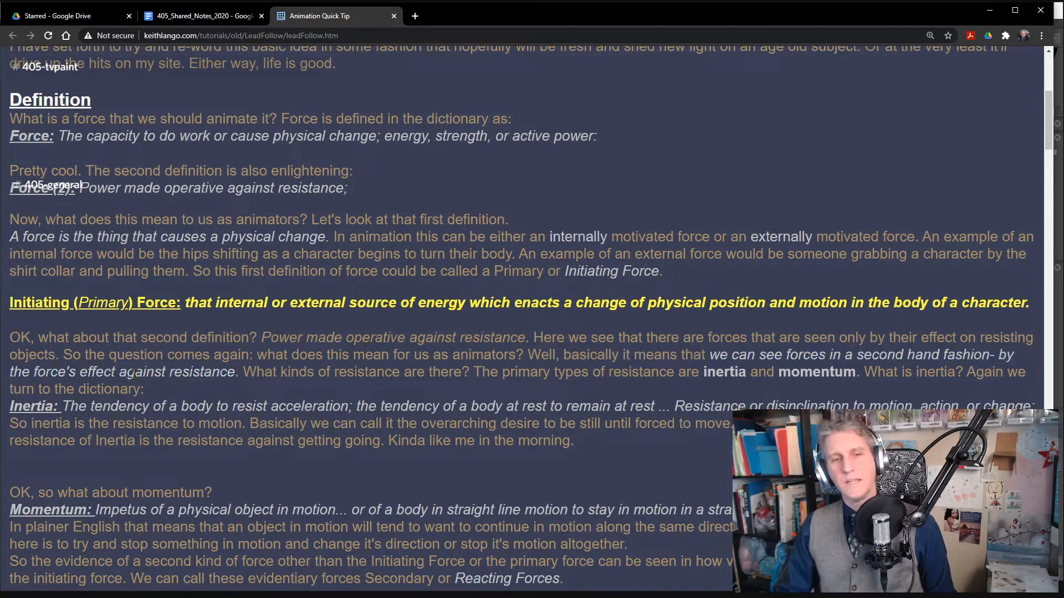
{"action": "left_click_drag", "start_coordinate": [120, 372], "coordinate": [717, 374]}
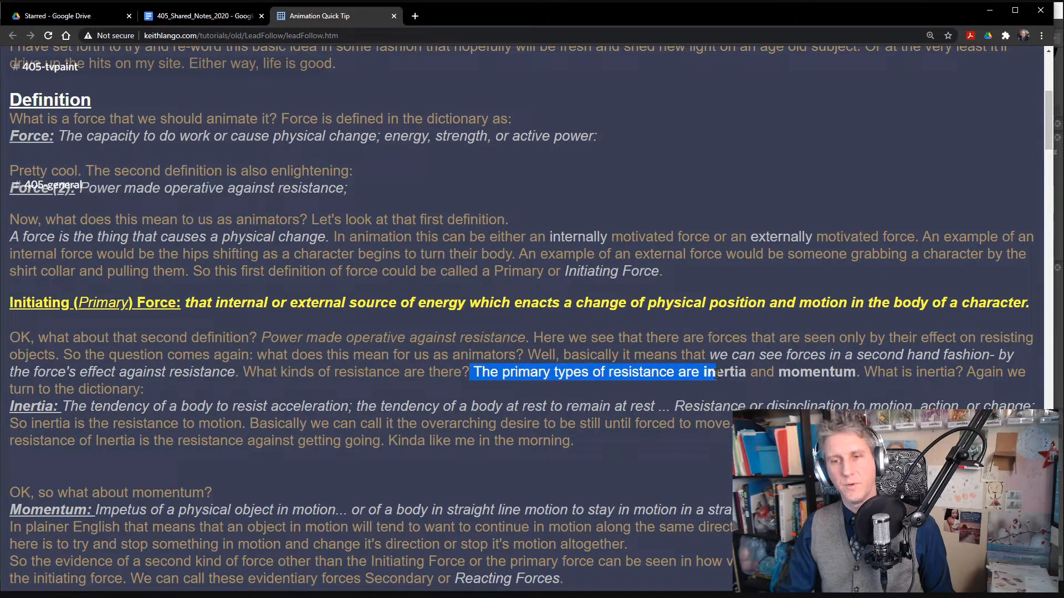
- Highlight the Inertia definition and its explanation from "Basically we can call it" to "in the morning" while reading, and clear the selection
{"action": "left_click_drag", "start_coordinate": [88, 408], "coordinate": [754, 407]}
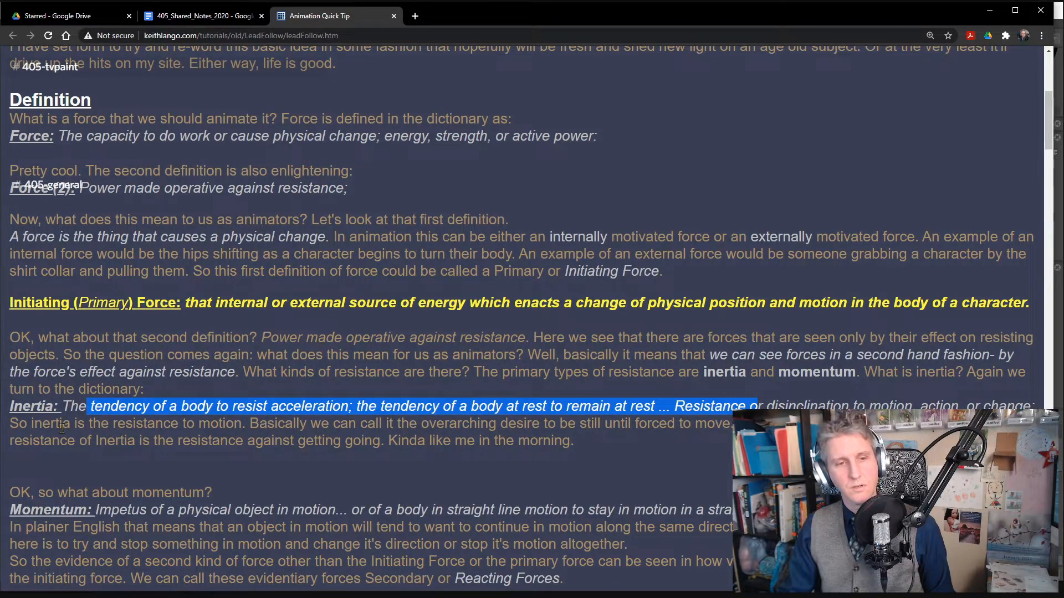
{"action": "left_click_drag", "start_coordinate": [249, 425], "coordinate": [734, 425]}
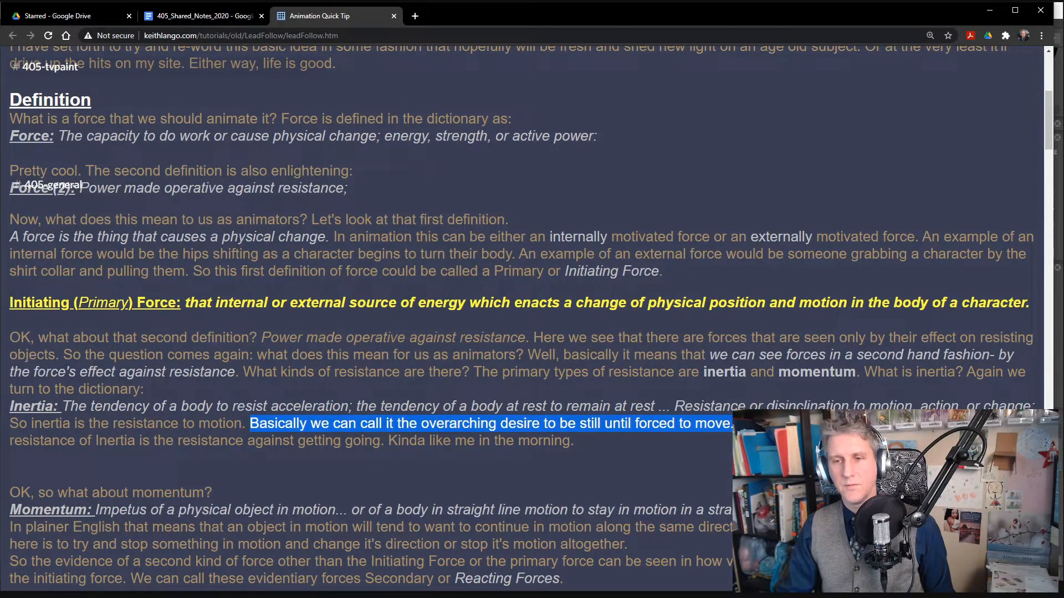
{"action": "left_click_drag", "start_coordinate": [733, 424], "coordinate": [604, 452]}
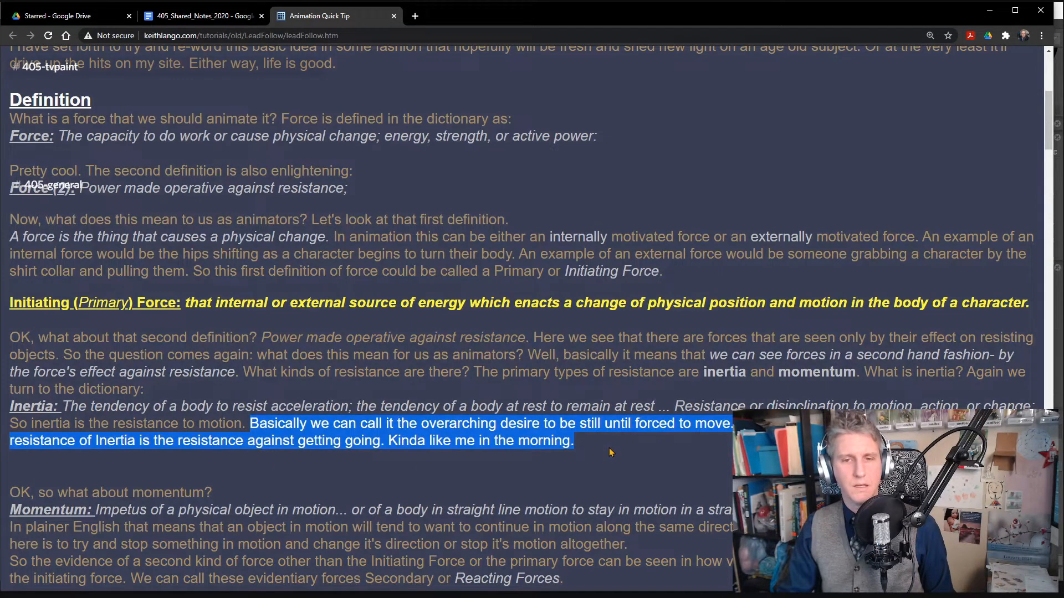
{"action": "scroll", "coordinate": [444, 421], "scroll_direction": "down", "scroll_amount": 1}
{"action": "scroll", "coordinate": [423, 410], "scroll_direction": "down", "scroll_amount": 4}
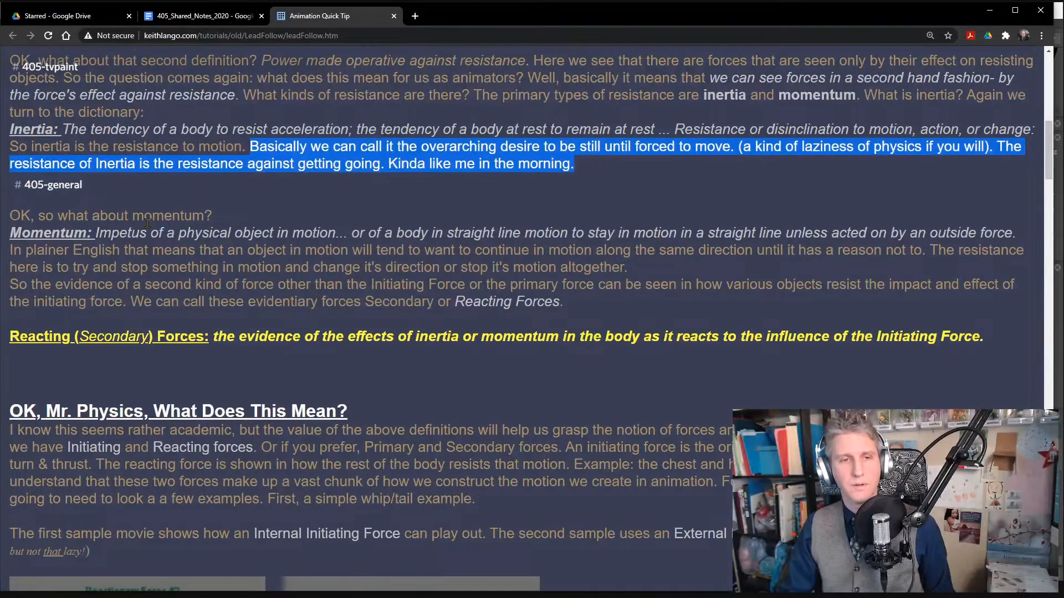
{"action": "left_click", "coordinate": [345, 186]}
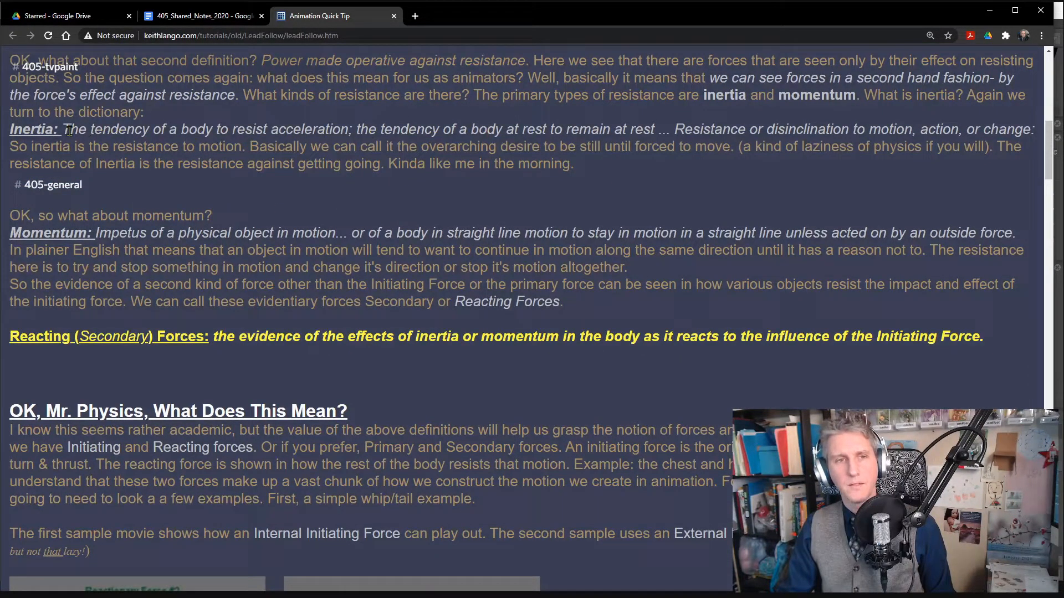
- Highlight the Inertia definition again, from "The tendency of a body" through "at rest to remain at rest," for further discussion
{"action": "left_click_drag", "start_coordinate": [69, 130], "coordinate": [676, 136]}
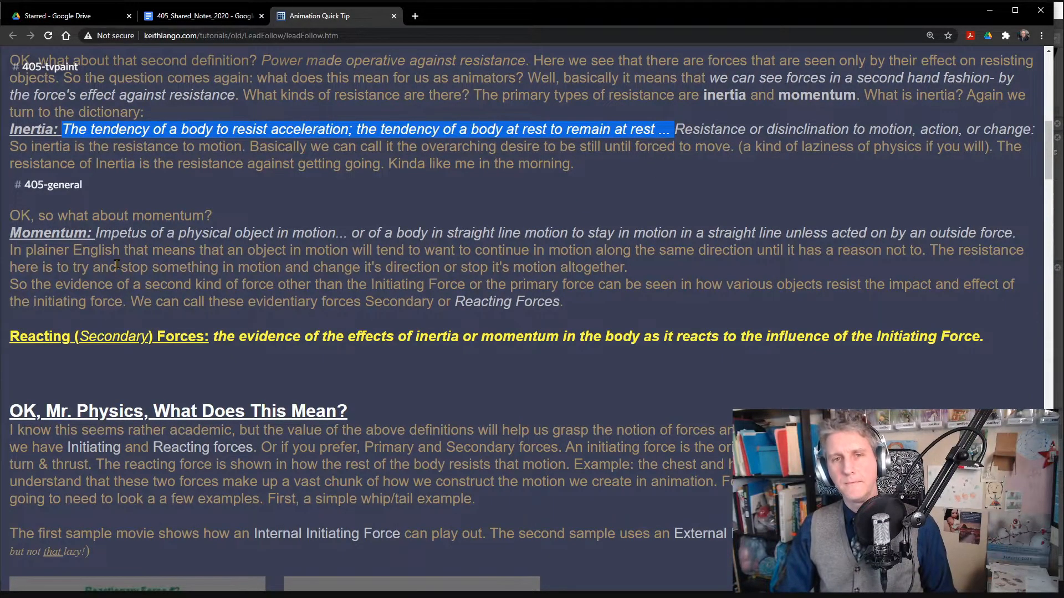
{"action": "scroll", "coordinate": [118, 266], "scroll_direction": "down", "scroll_amount": 1}
{"action": "scroll", "coordinate": [121, 267], "scroll_direction": "up", "scroll_amount": 1}
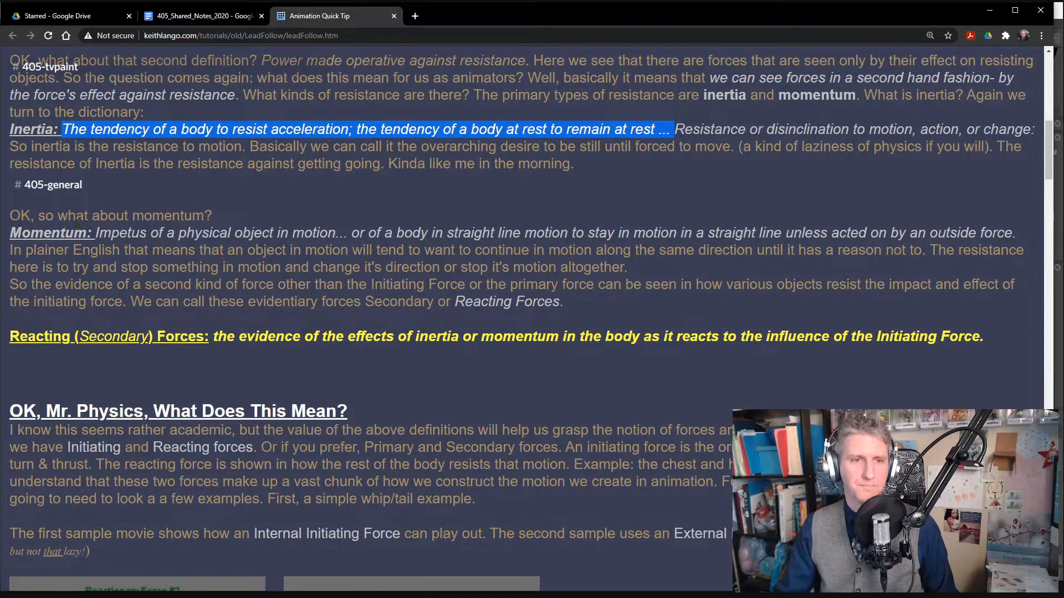
- Read the Momentum definition and its plainer English explanation, highlighting each part in turn through "stop it's motion altogether."
{"action": "left_click_drag", "start_coordinate": [76, 222], "coordinate": [334, 233]}
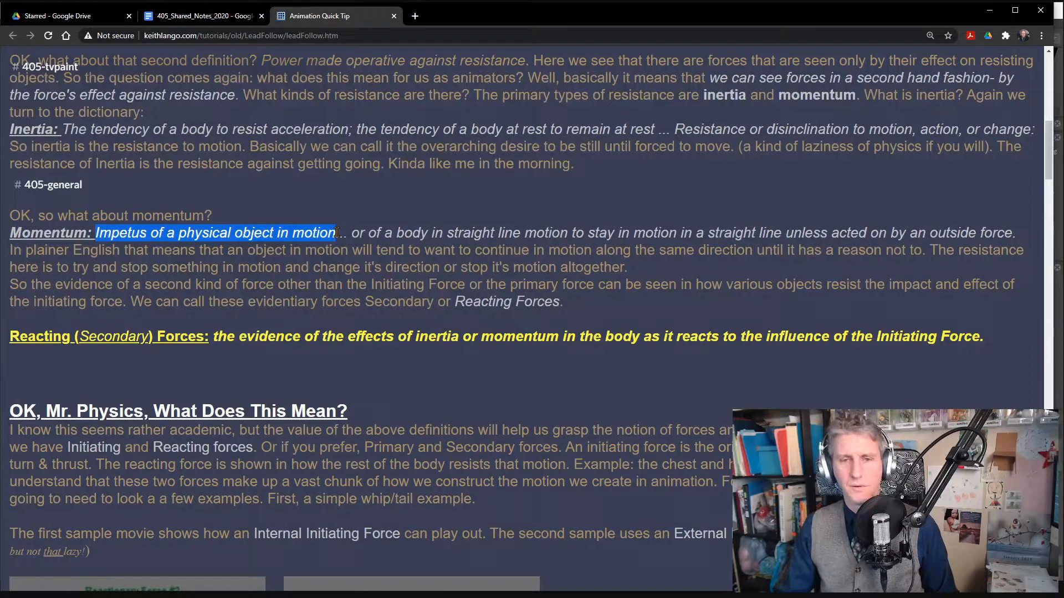
{"action": "left_click_drag", "start_coordinate": [337, 233], "coordinate": [1023, 236]}
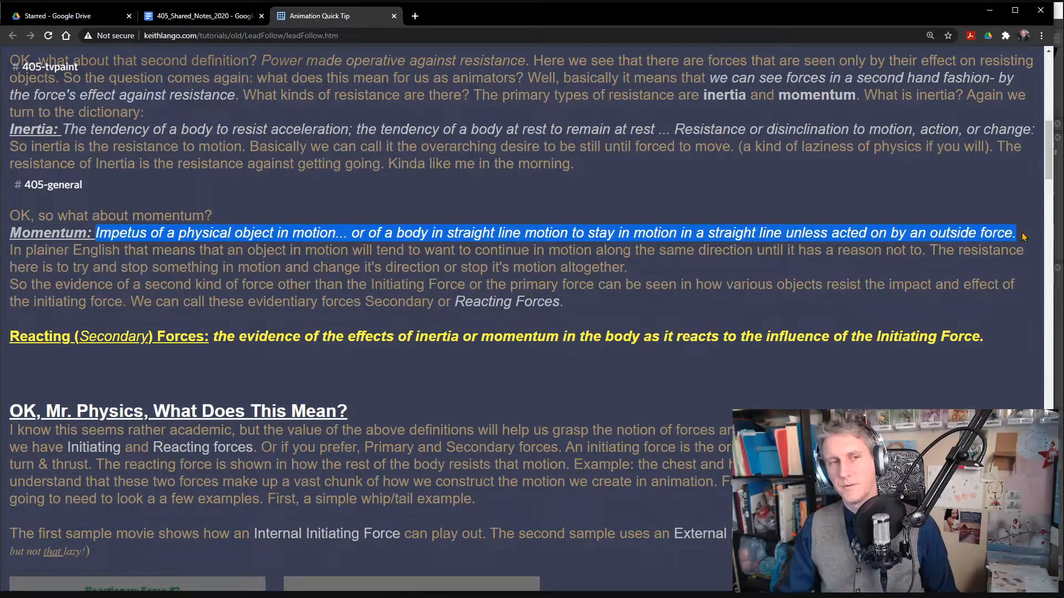
{"action": "left_click_drag", "start_coordinate": [120, 249], "coordinate": [931, 251]}
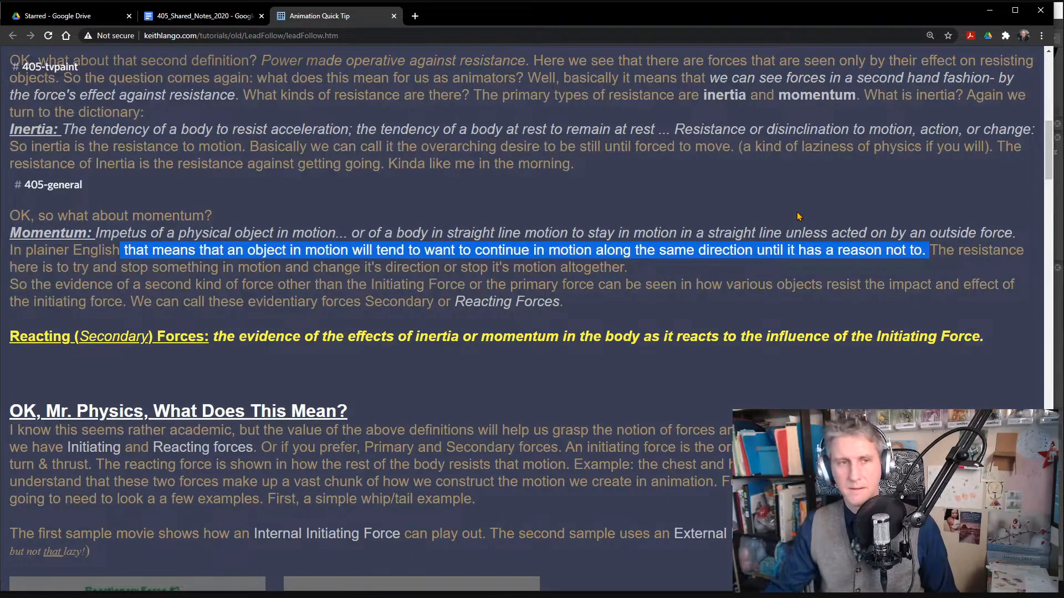
{"action": "left_click", "coordinate": [729, 268]}
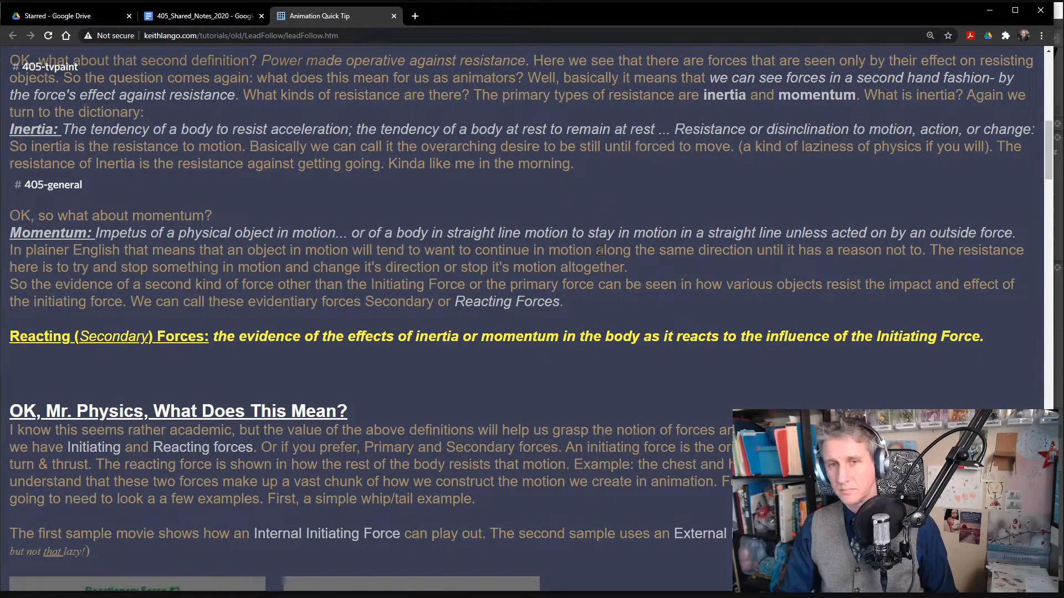
{"action": "left_click_drag", "start_coordinate": [934, 251], "coordinate": [937, 267]}
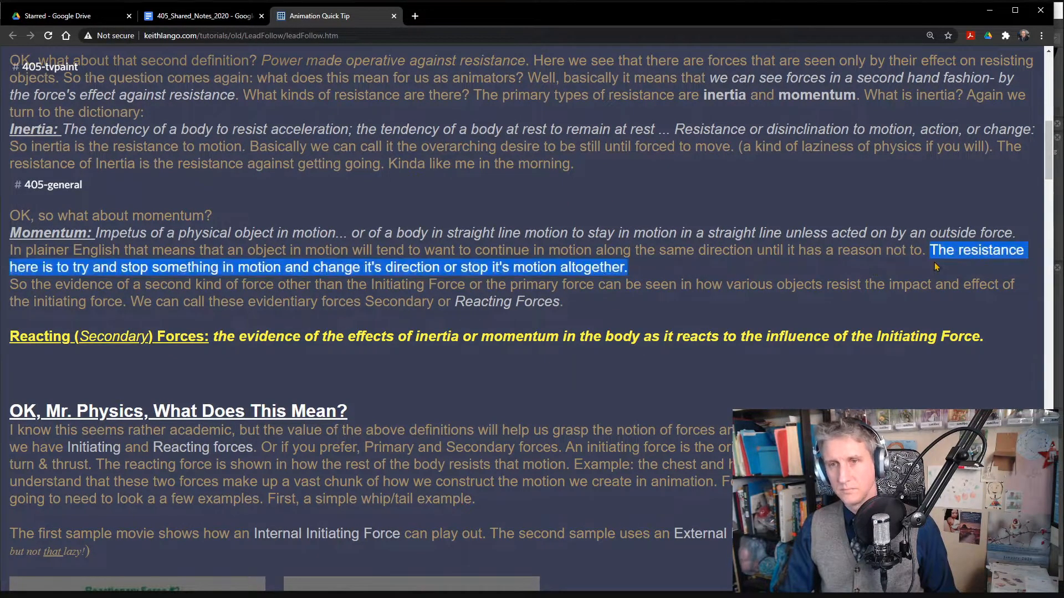
{"action": "left_click", "coordinate": [613, 303]}
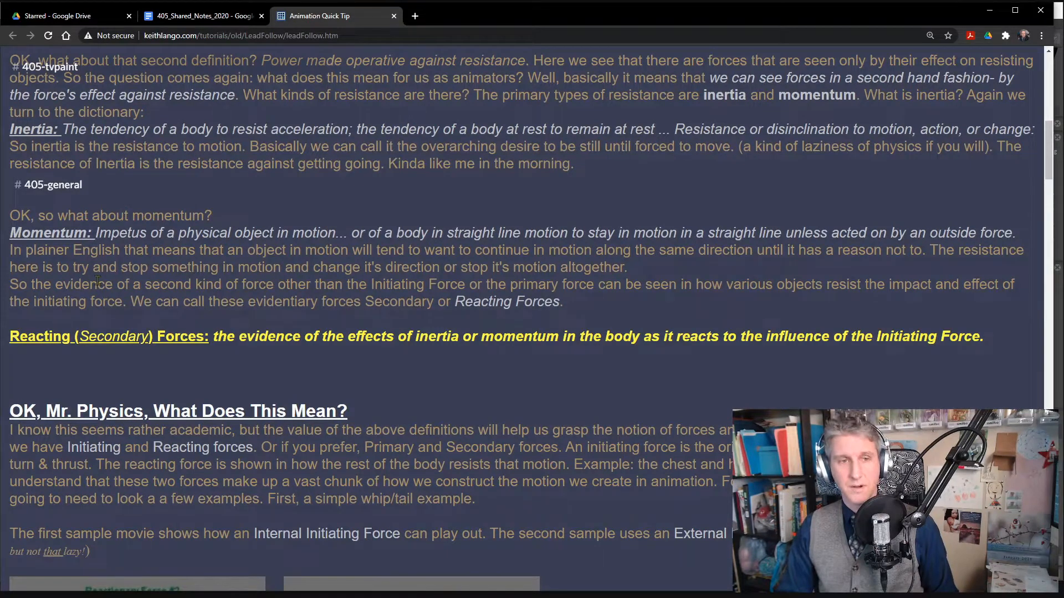
{"action": "left_click_drag", "start_coordinate": [320, 268], "coordinate": [628, 270]}
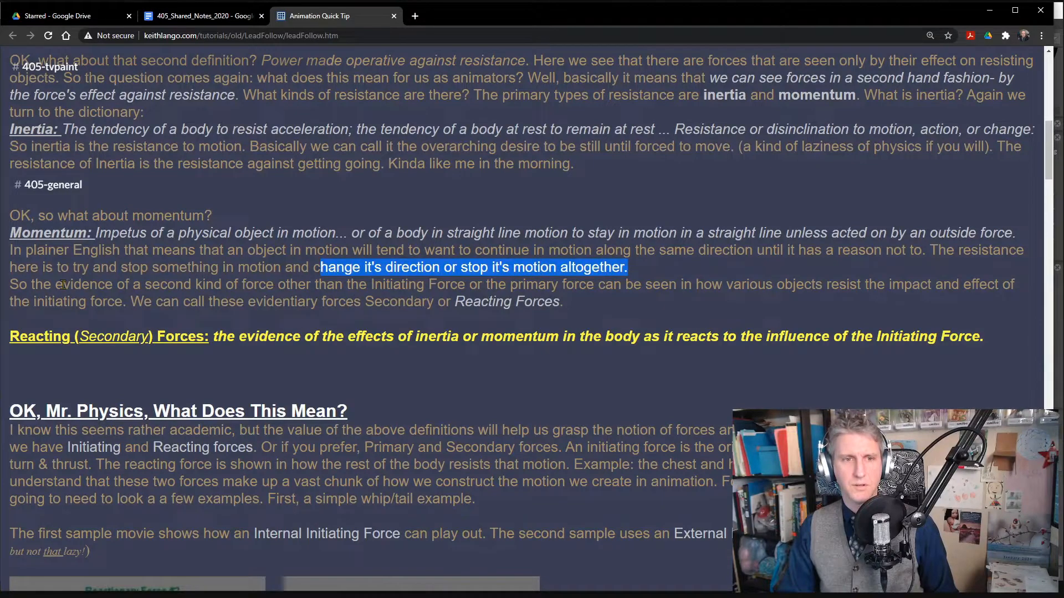
- Highlight the sentences on evidence of a second kind of force, plus the yellow Reacting (Secondary) Forces definition, while reading them
{"action": "left_click_drag", "start_coordinate": [105, 285], "coordinate": [677, 288]}
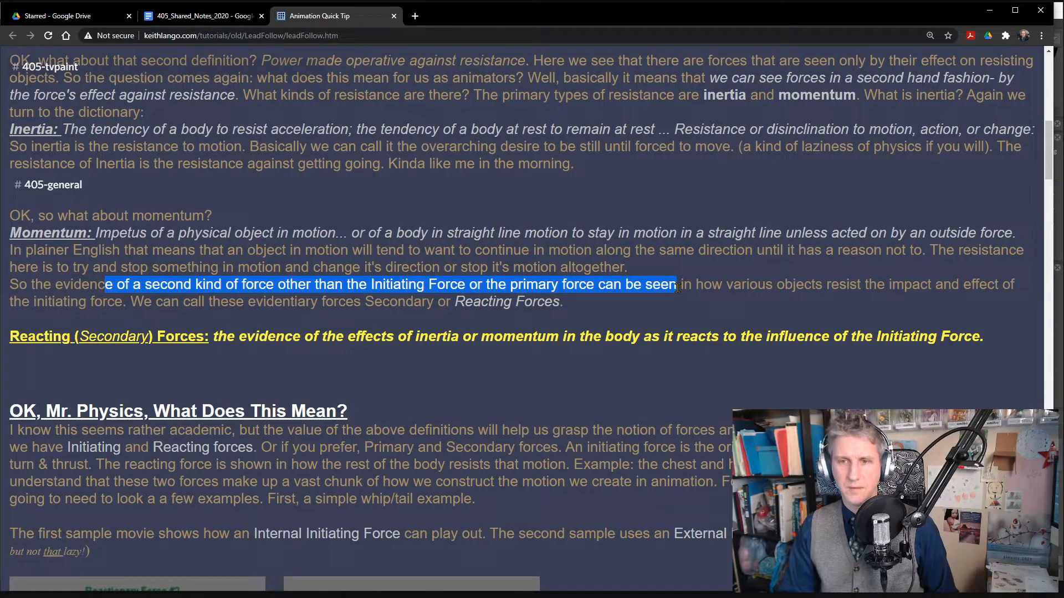
{"action": "left_click_drag", "start_coordinate": [677, 288], "coordinate": [572, 306]}
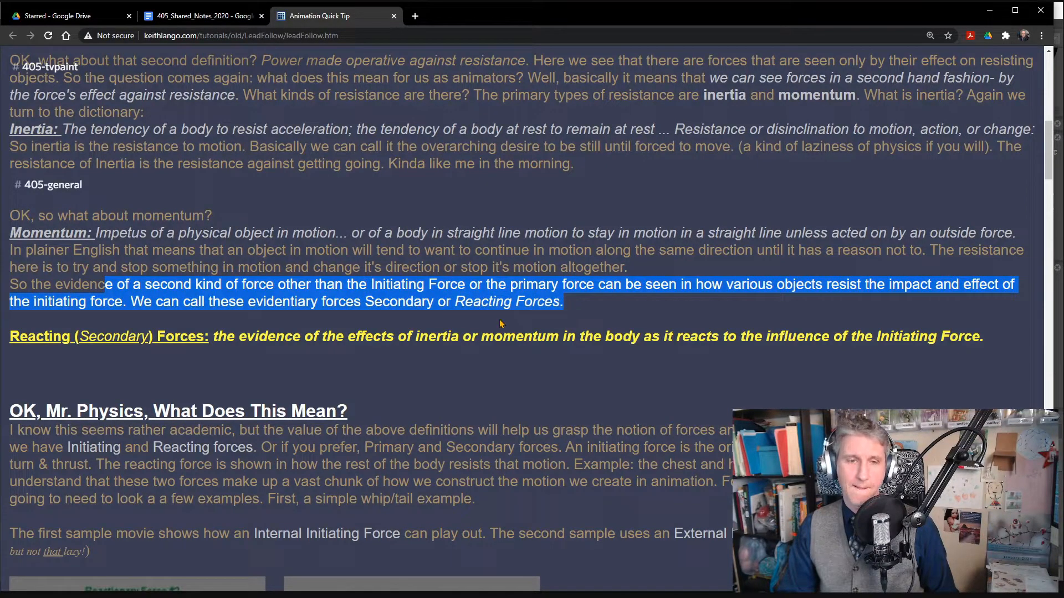
{"action": "left_click_drag", "start_coordinate": [216, 338], "coordinate": [992, 343]}
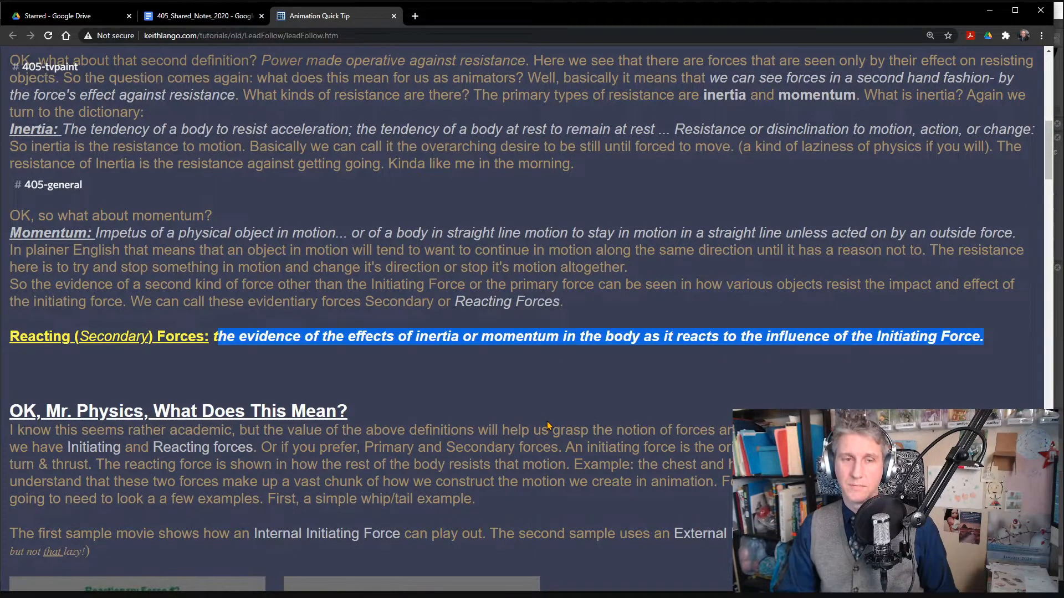
- Read the "OK, Mr. Physics, What Does This Mean?" recap, highlighting its text on initiating and reacting forces through "a few examples."
{"action": "scroll", "coordinate": [436, 390], "scroll_direction": "down", "scroll_amount": 3}
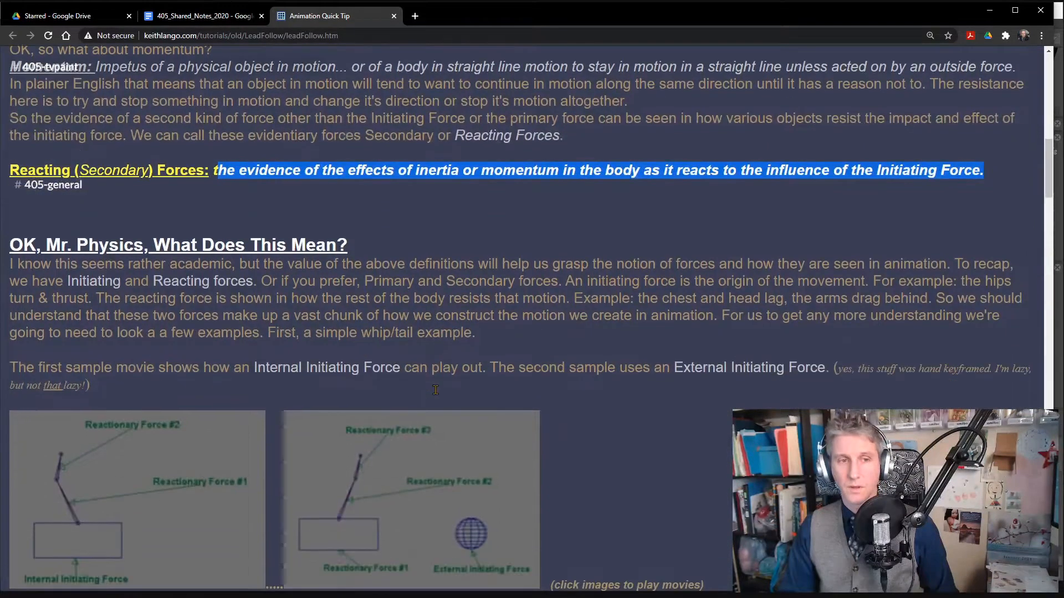
{"action": "left_click_drag", "start_coordinate": [19, 263], "coordinate": [979, 286]}
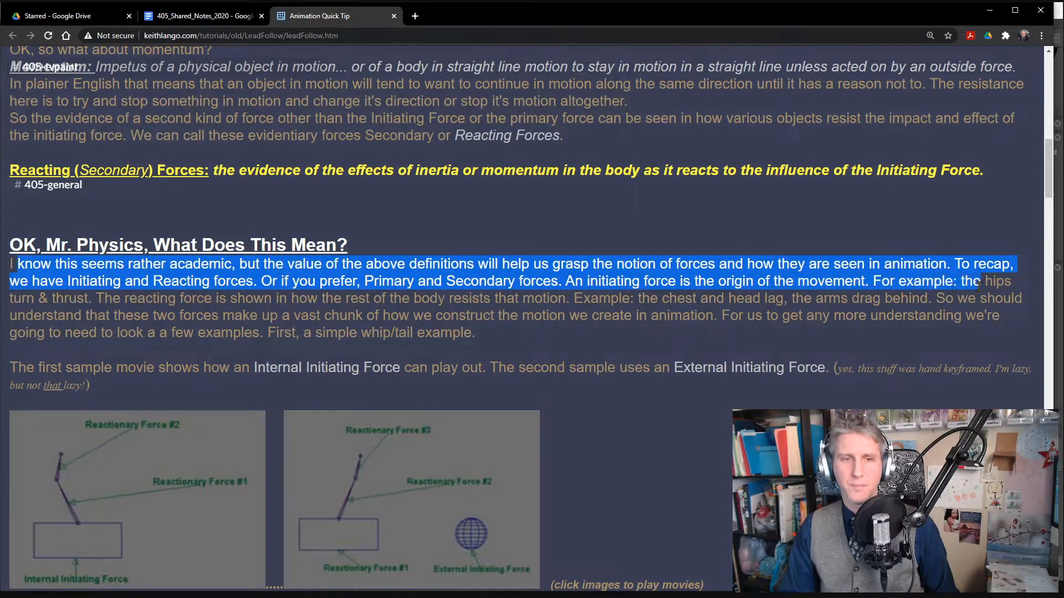
{"action": "left_click_drag", "start_coordinate": [35, 298], "coordinate": [933, 301]}
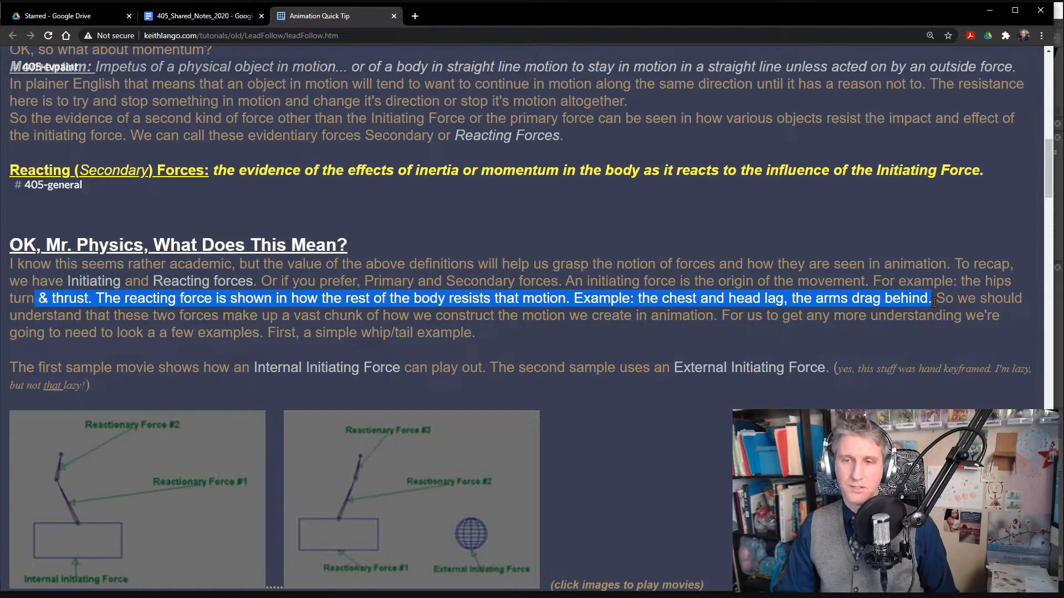
{"action": "left_click_drag", "start_coordinate": [934, 302], "coordinate": [276, 330]}
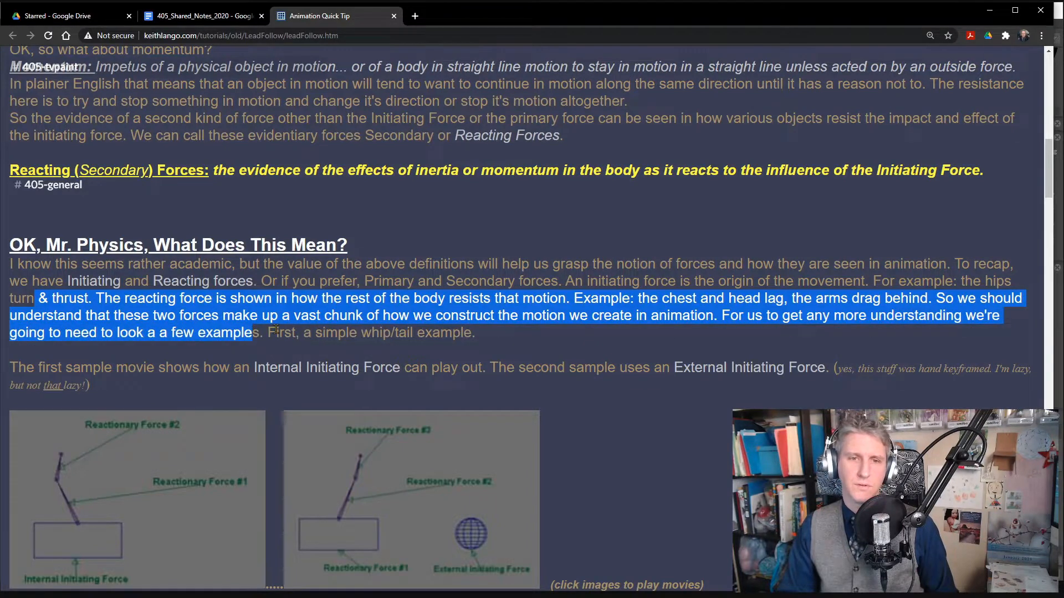
- Examine the whip/tail sample images and highlight the first example's explanation through "subsequent joints down the line."
{"action": "scroll", "coordinate": [577, 337], "scroll_direction": "down", "scroll_amount": 3}
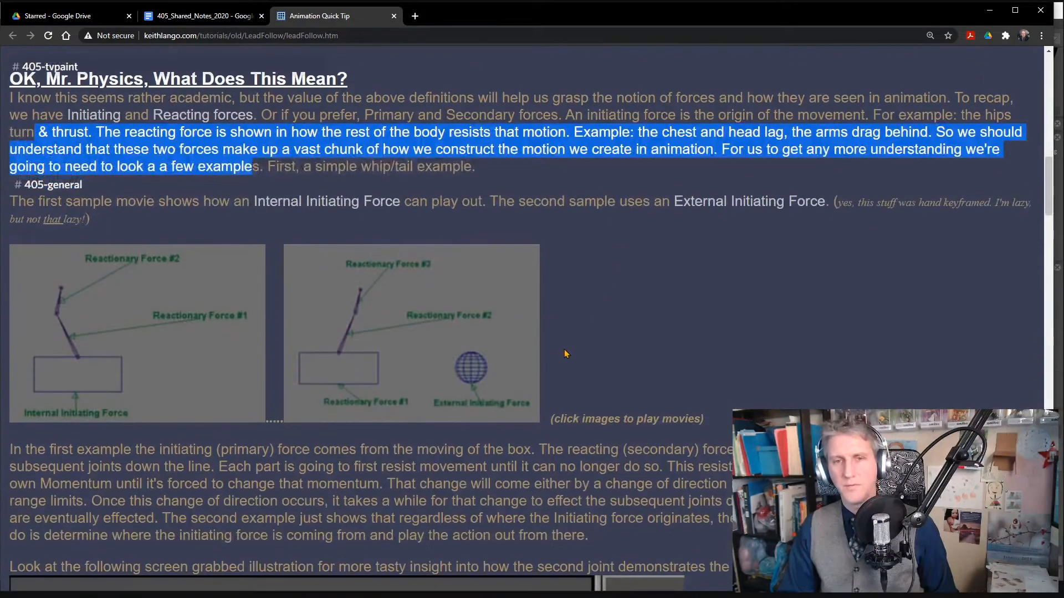
{"action": "scroll", "coordinate": [564, 353], "scroll_direction": "down", "scroll_amount": 1}
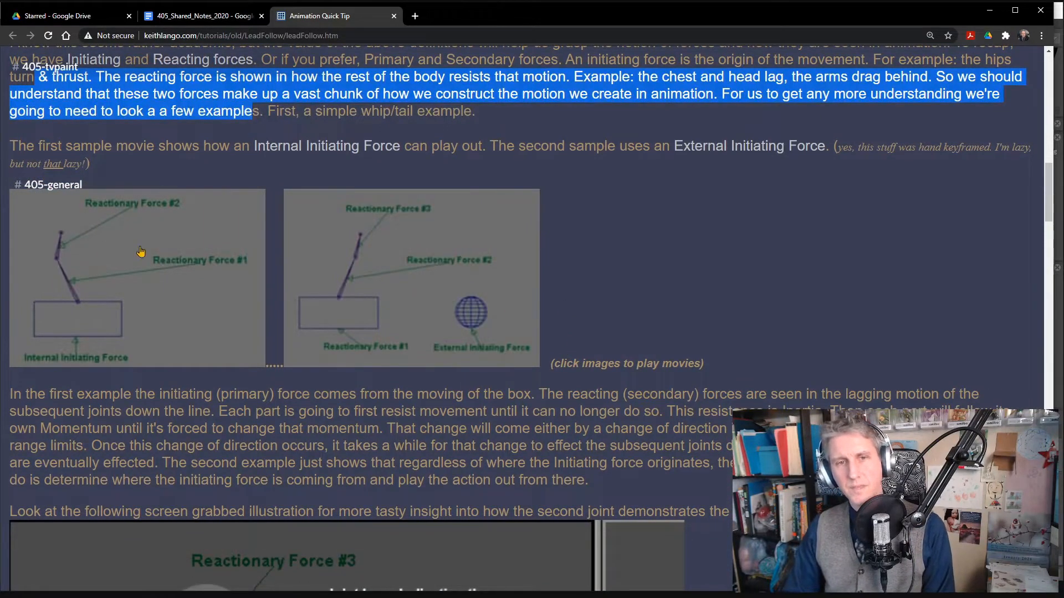
{"action": "scroll", "coordinate": [242, 404], "scroll_direction": "down", "scroll_amount": 1}
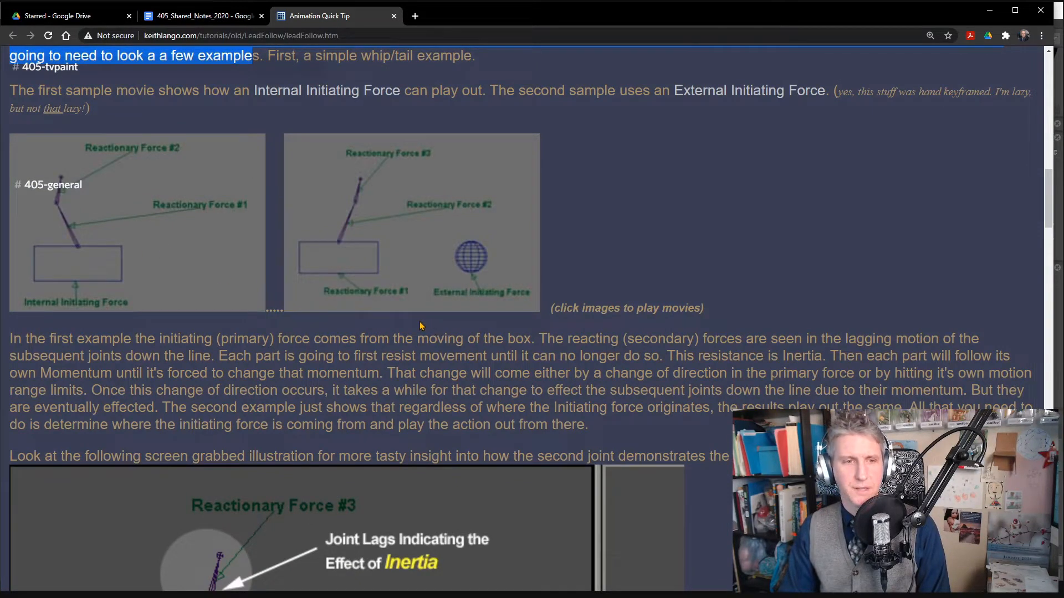
{"action": "left_click_drag", "start_coordinate": [12, 338], "coordinate": [227, 363]}
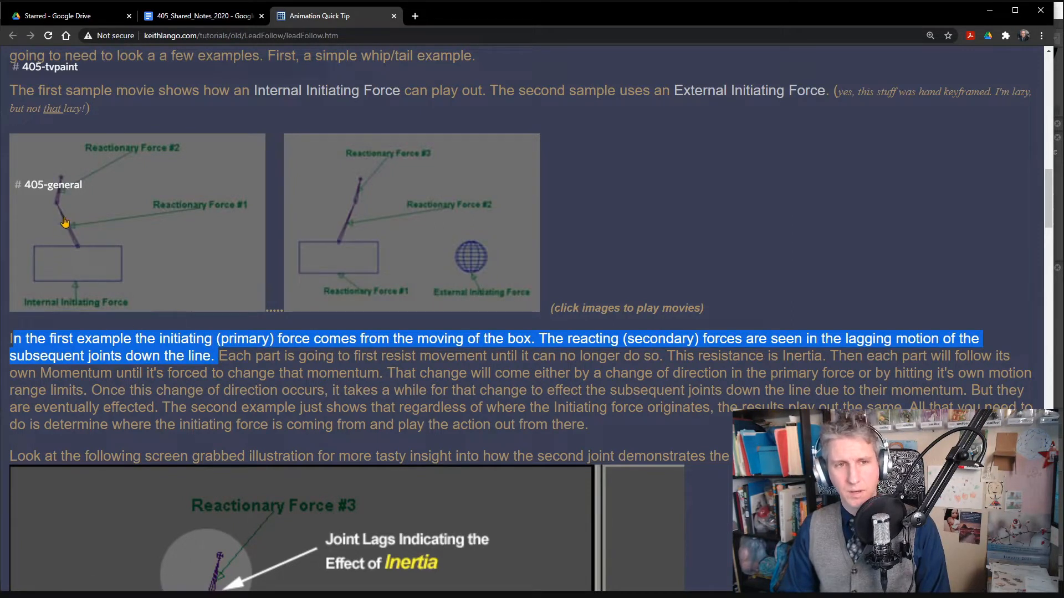
- Read the rest of the whip/tail explanation on inertia and momentum, highlighting each sentence in turn through "the results play out the same."
{"action": "left_click", "coordinate": [188, 322]}
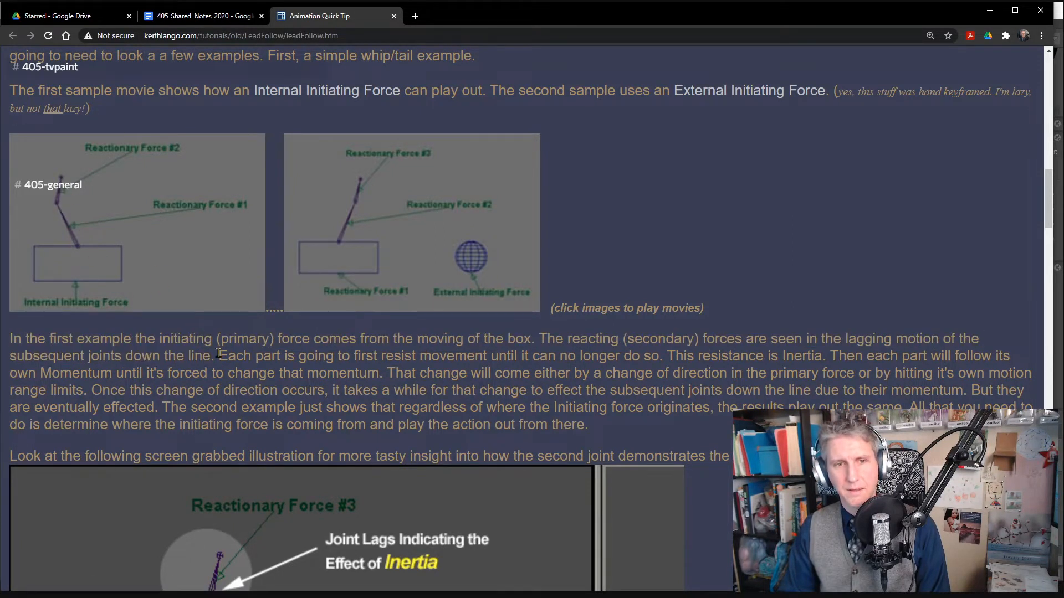
{"action": "left_click_drag", "start_coordinate": [218, 355], "coordinate": [669, 354]}
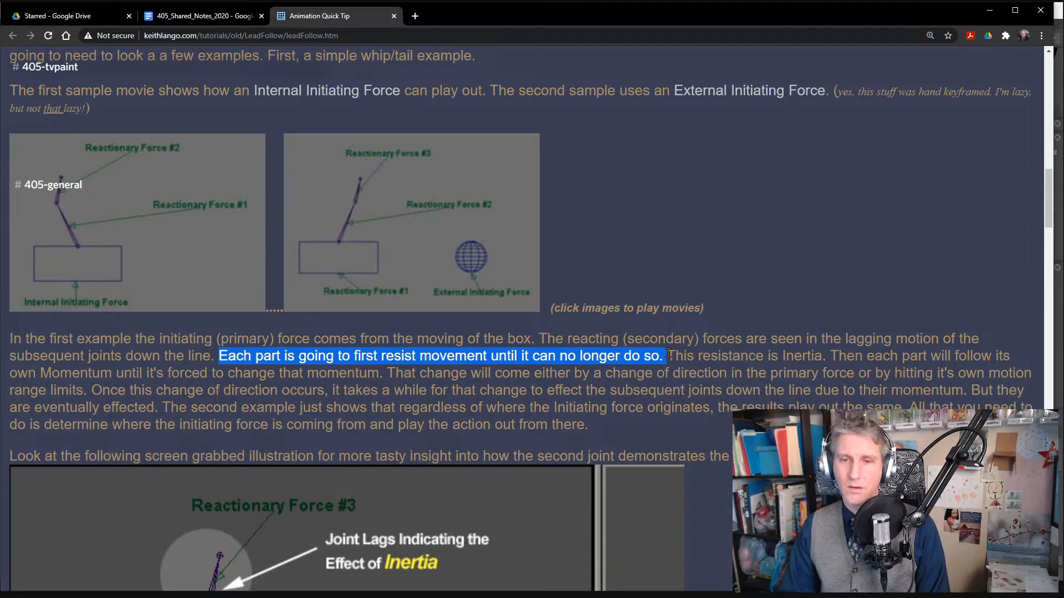
{"action": "left_click_drag", "start_coordinate": [669, 353], "coordinate": [387, 374]}
{"action": "left_click_drag", "start_coordinate": [495, 374], "coordinate": [847, 393]}
{"action": "left_click_drag", "start_coordinate": [917, 394], "coordinate": [778, 413]}
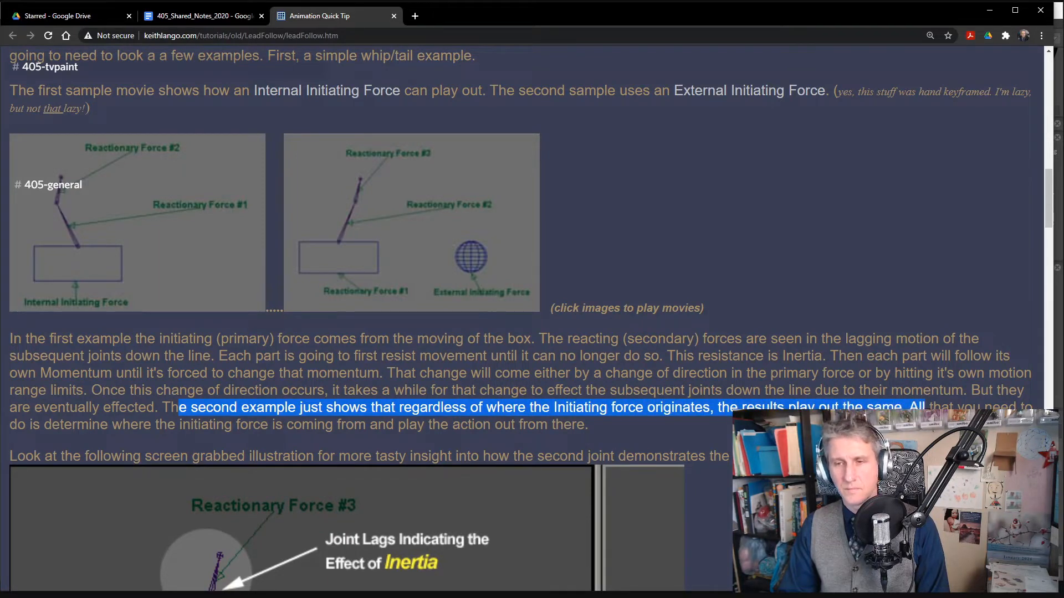
- Download the External Initiating Force sample movie and try to play it
{"action": "left_click", "coordinate": [396, 222]}
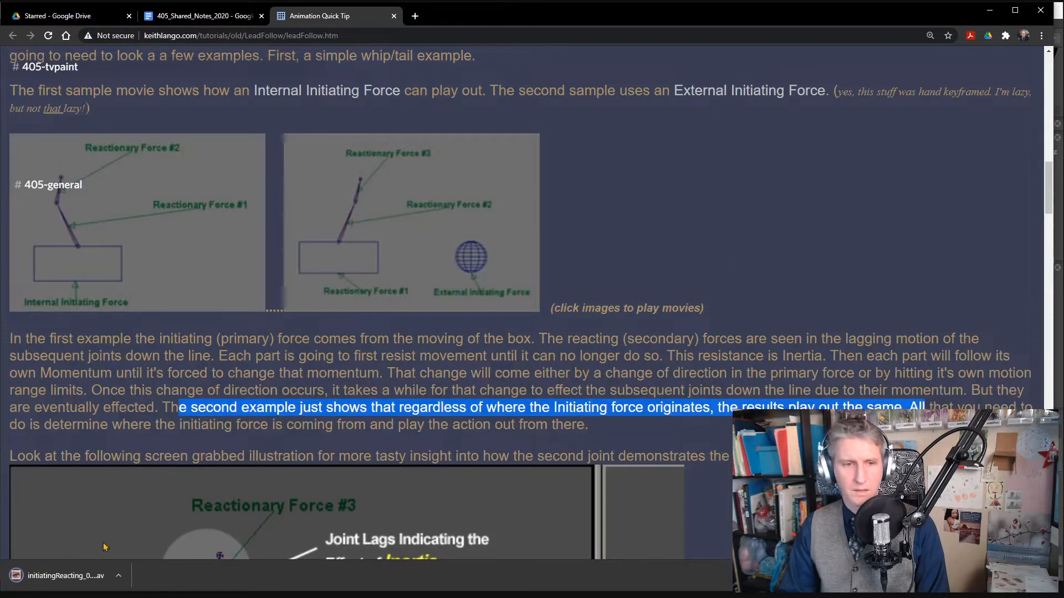
{"action": "left_click", "coordinate": [61, 577]}
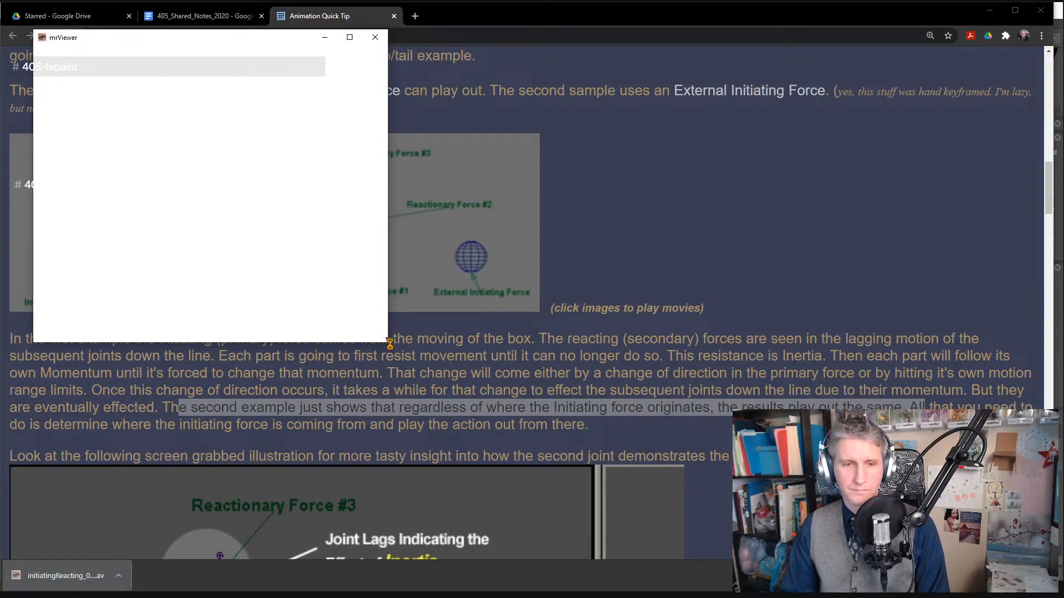
{"action": "key", "text": "alt+Tab"}
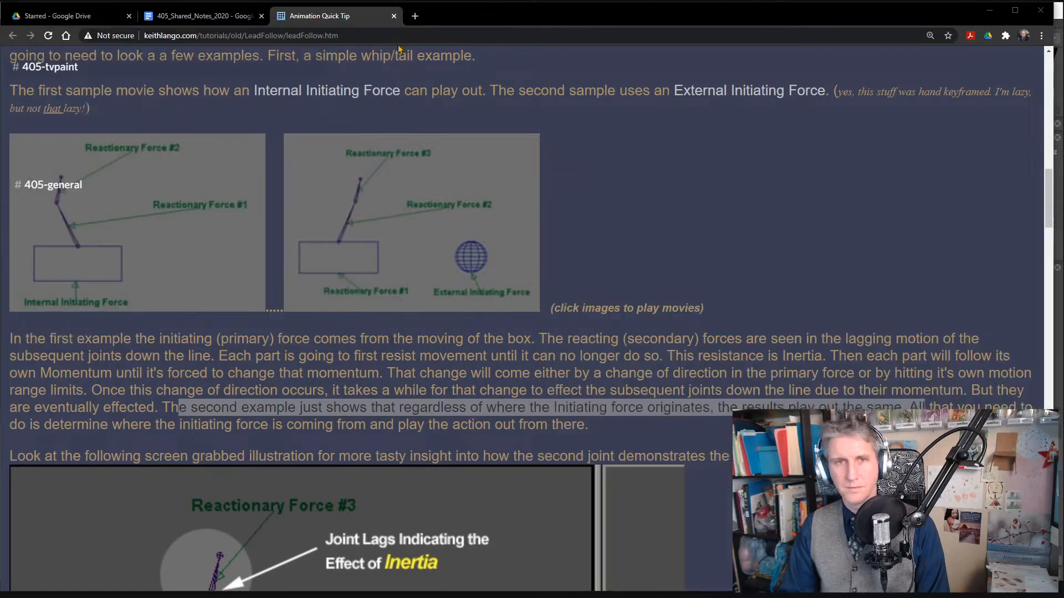
- Open the Example Movie, lead_and_follow.avi, from the Lead and Follow section of the 405_Shared_Notes_2020 document
{"action": "left_click", "coordinate": [201, 15]}
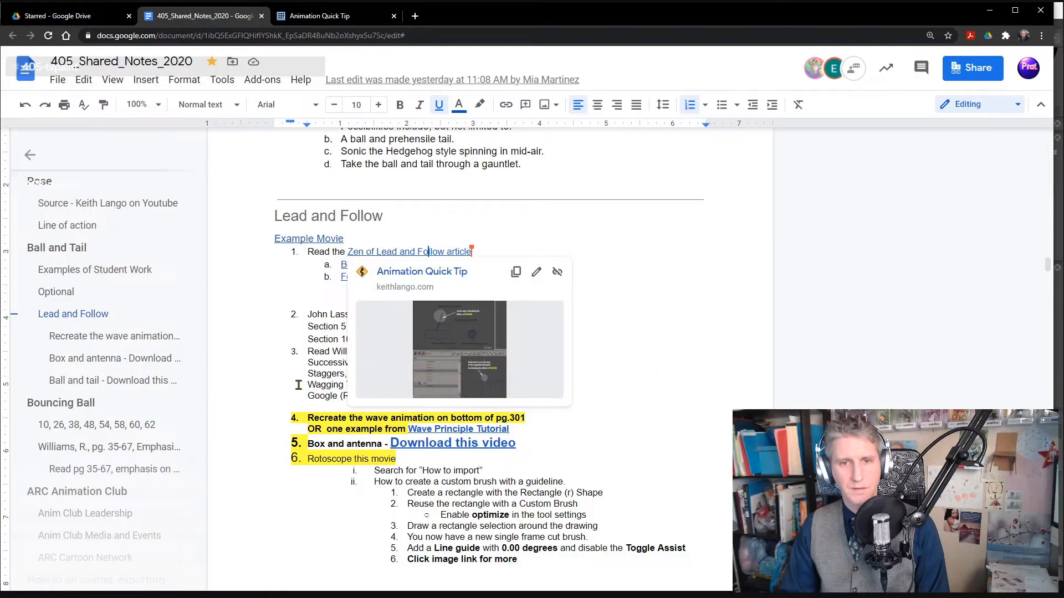
{"action": "left_click", "coordinate": [238, 355]}
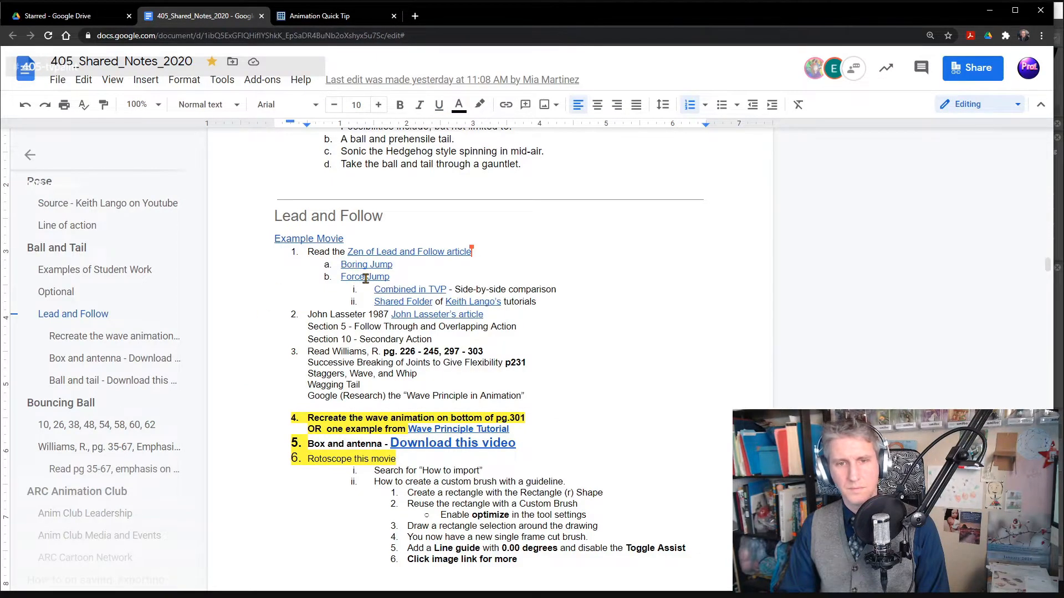
{"action": "left_click", "coordinate": [298, 238]}
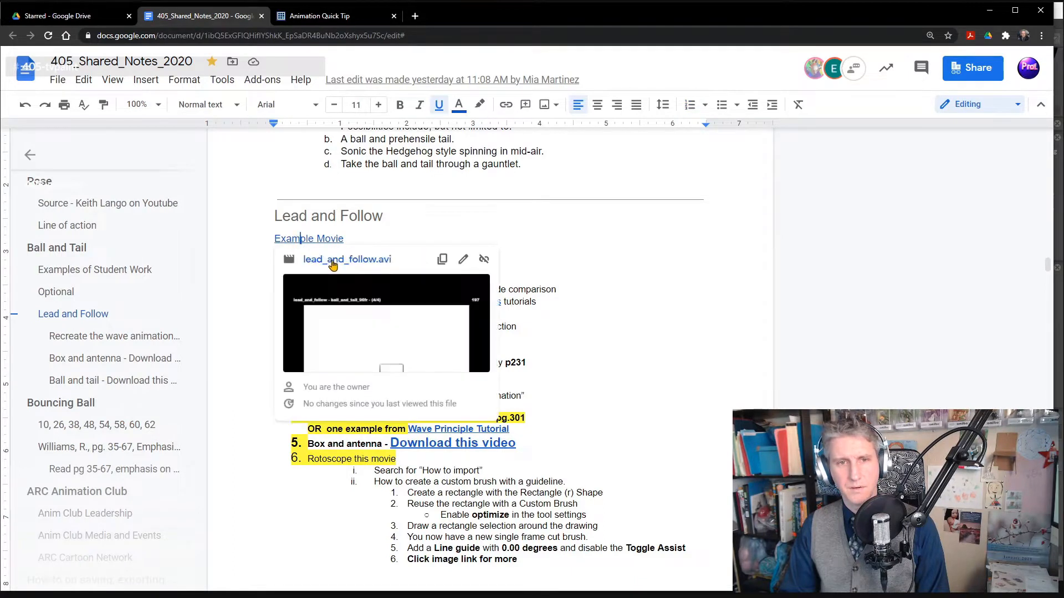
{"action": "left_click", "coordinate": [333, 260]}
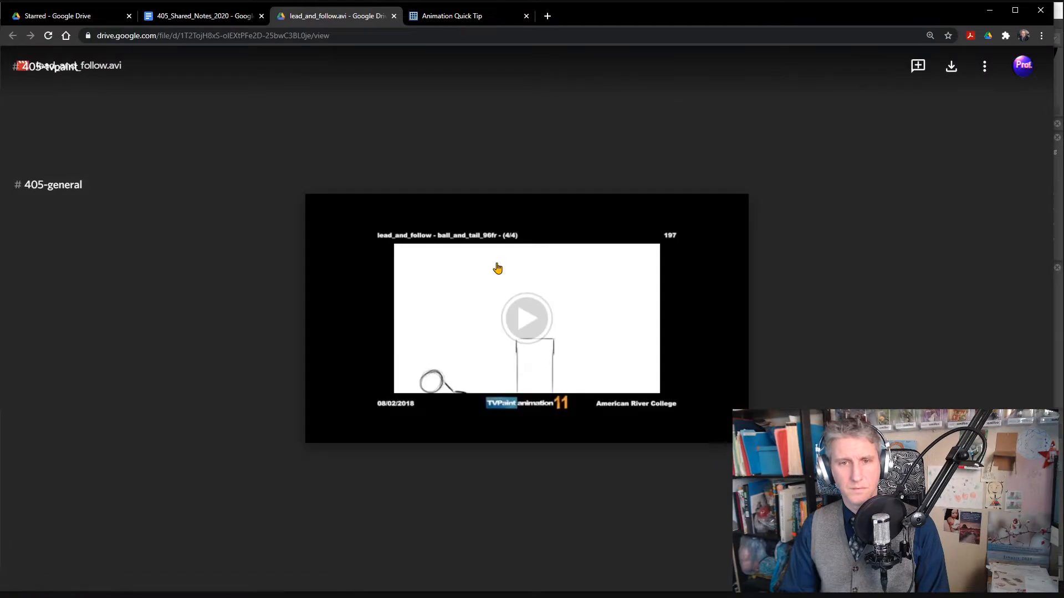
- Return to the shared notes and open Wave Principle Mpeg4.mp4 from the "Box and antenna" item's video link
{"action": "left_click", "coordinate": [202, 15]}
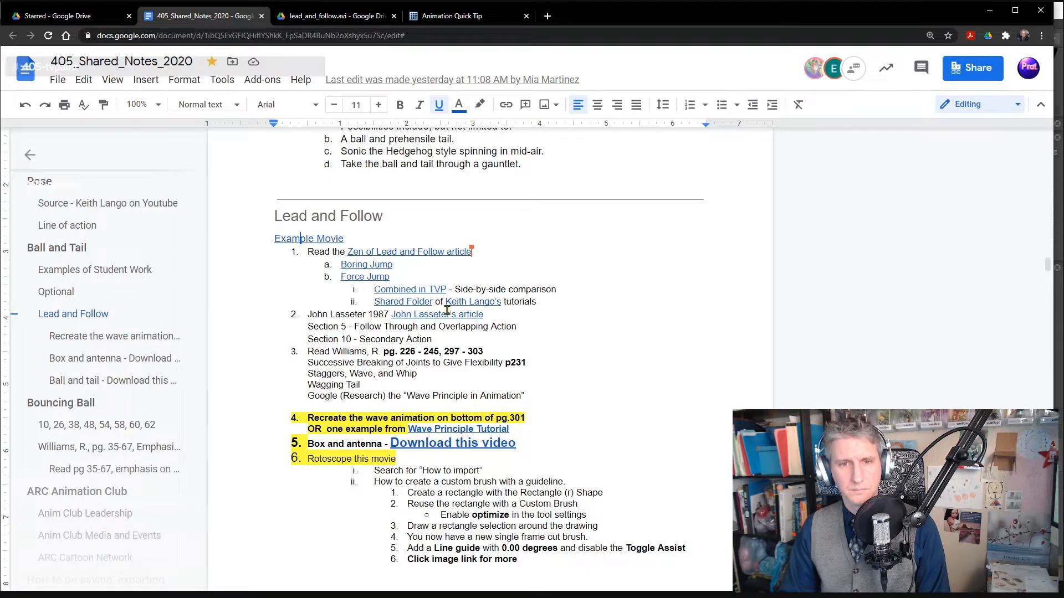
{"action": "scroll", "coordinate": [443, 464], "scroll_direction": "down", "scroll_amount": 3}
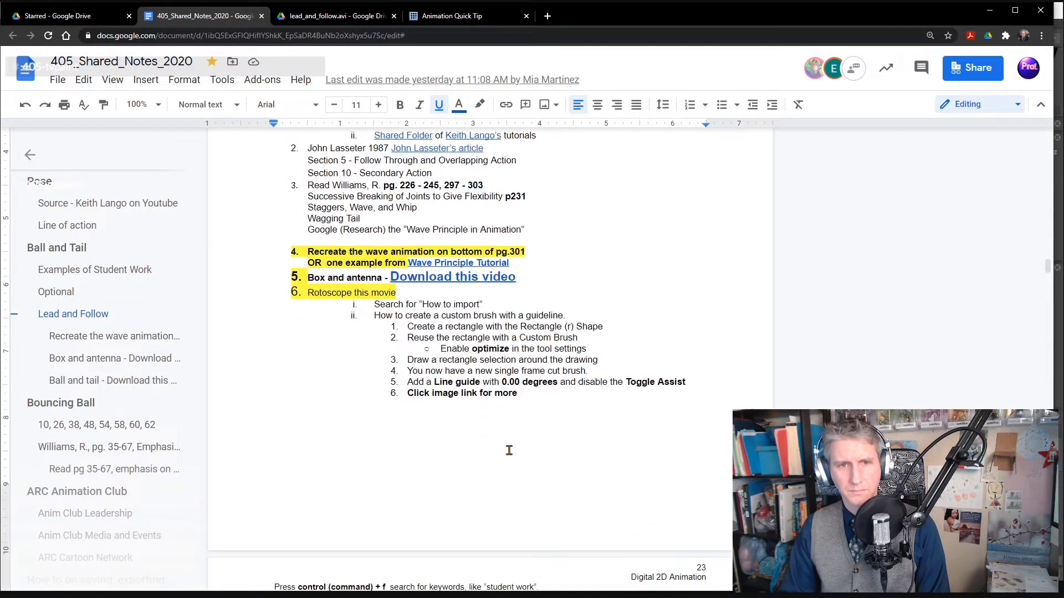
{"action": "scroll", "coordinate": [443, 399], "scroll_direction": "up", "scroll_amount": 2}
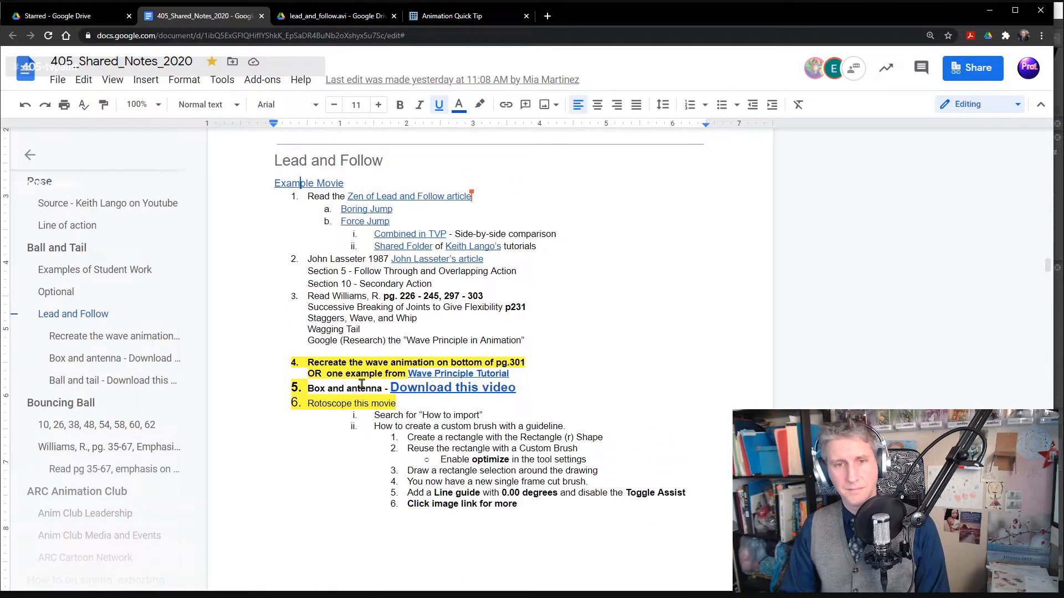
{"action": "left_click_drag", "start_coordinate": [296, 390], "coordinate": [522, 390]}
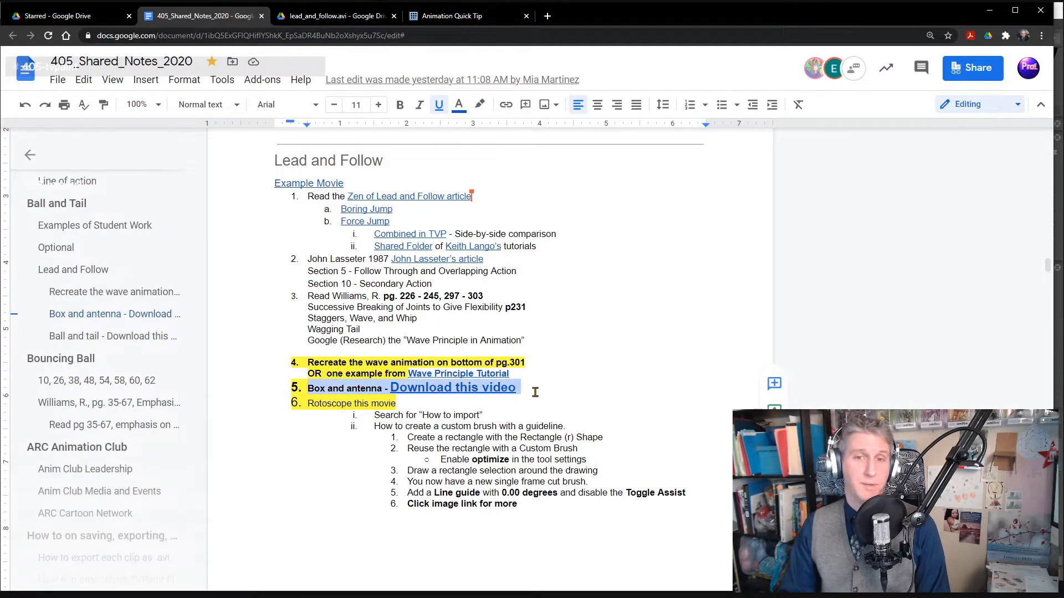
{"action": "left_click", "coordinate": [535, 389]}
{"action": "left_click", "coordinate": [439, 389]}
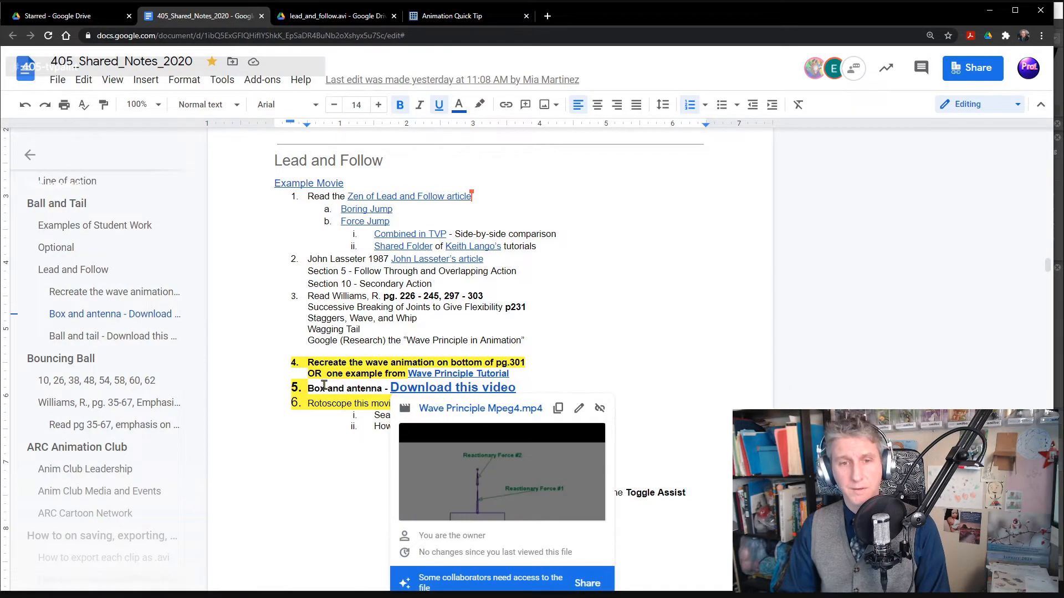
{"action": "left_click", "coordinate": [434, 410]}
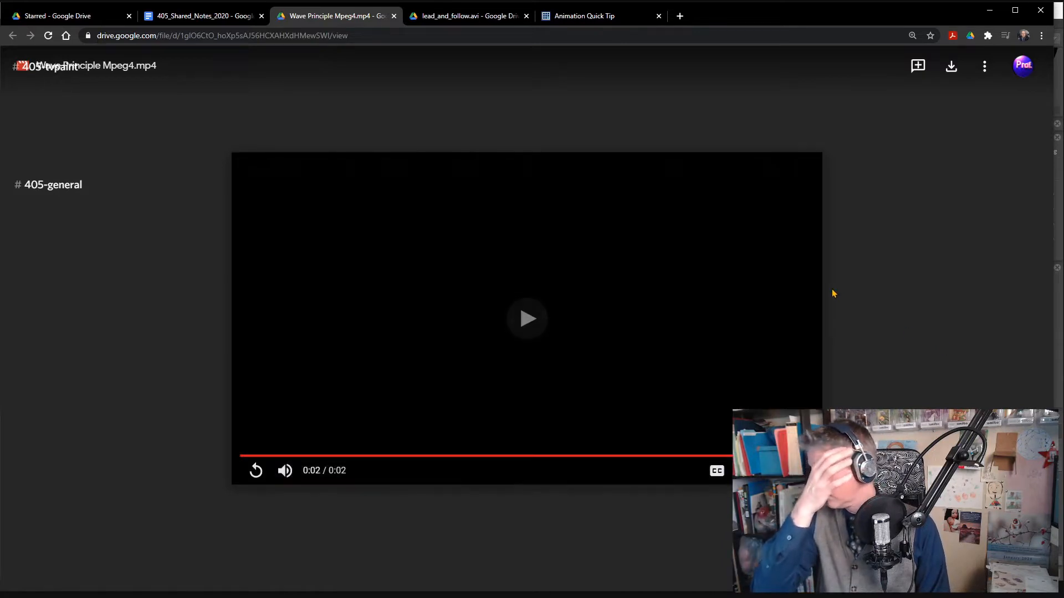
- Set the Wave Principle movie to loop and watch how the joints react to the moving box
{"action": "right_click", "coordinate": [600, 302]}
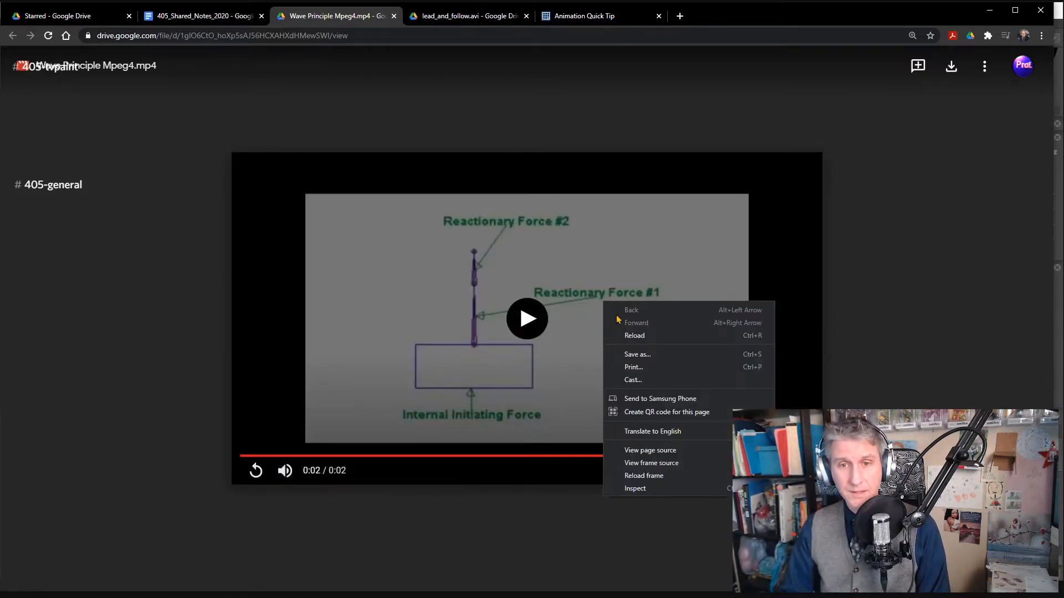
{"action": "right_click", "coordinate": [599, 320]}
{"action": "left_click", "coordinate": [599, 309]}
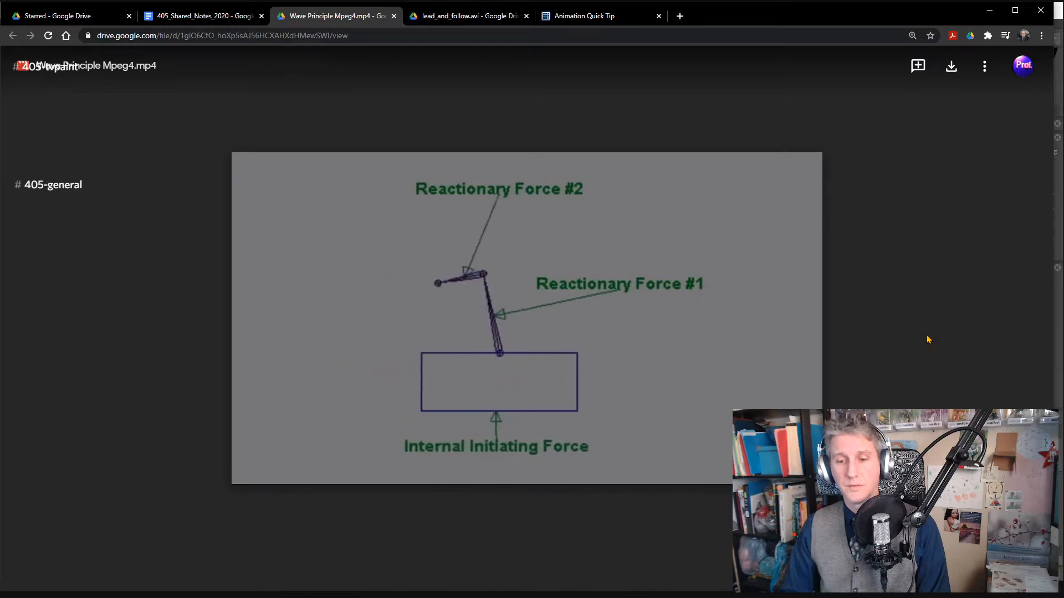
{"action": "key", "text": "alt+Tab"}
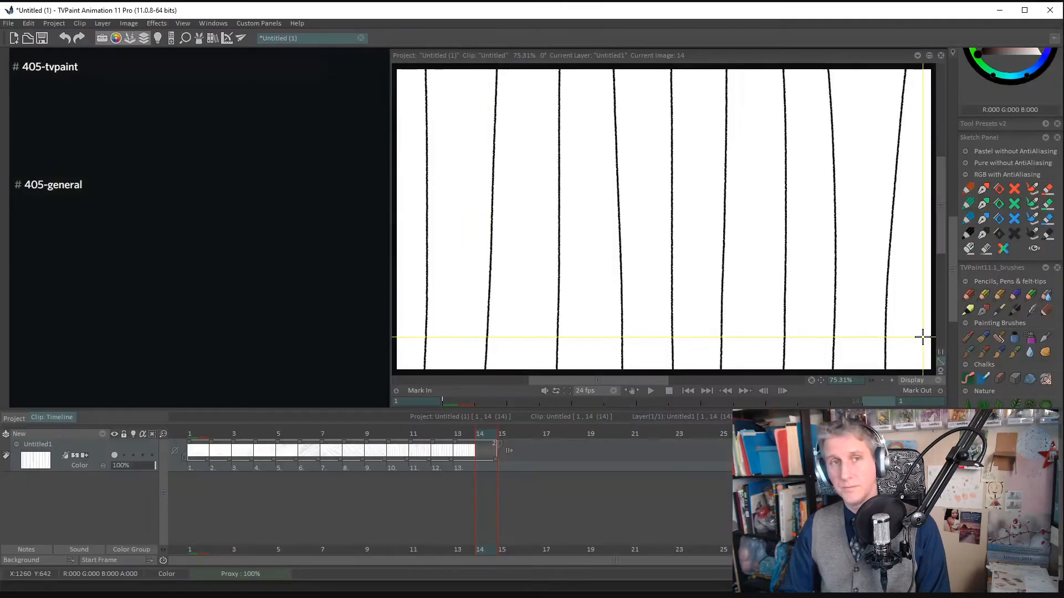
{"action": "key", "text": "alt+Tab"}
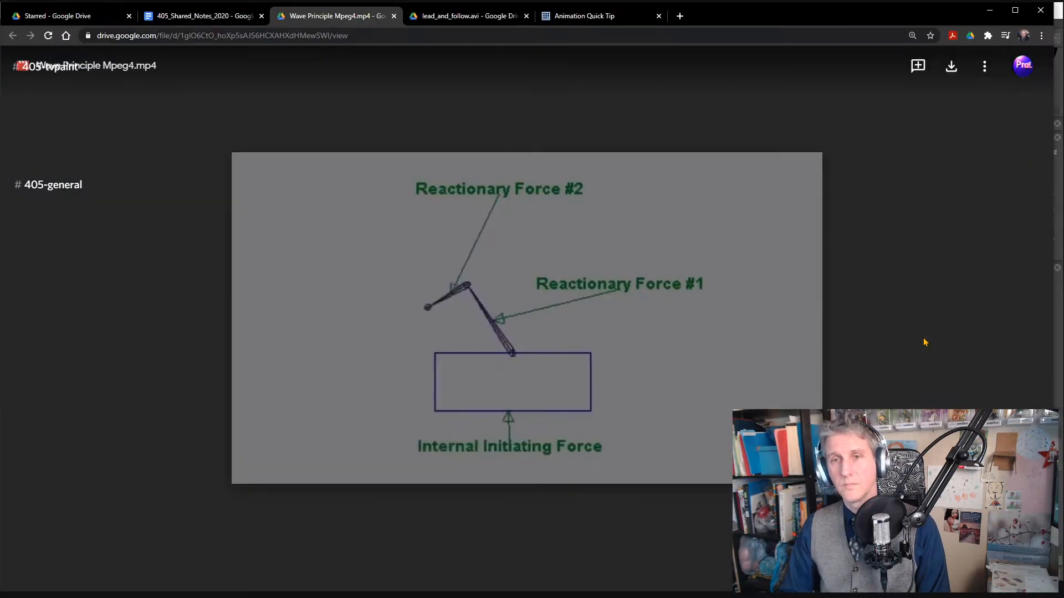
- Return to the Lead & Follow article and examine the Overlap motion graph and the Ball & Tail examples
{"action": "left_click", "coordinate": [444, 18]}
{"action": "left_click", "coordinate": [579, 22]}
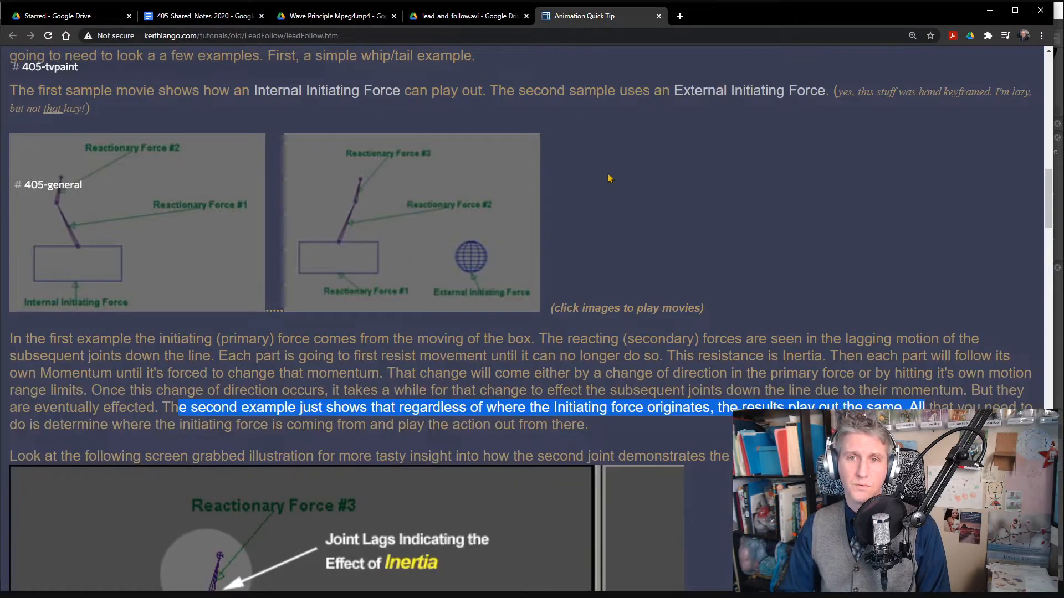
{"action": "scroll", "coordinate": [633, 446], "scroll_direction": "down", "scroll_amount": 15}
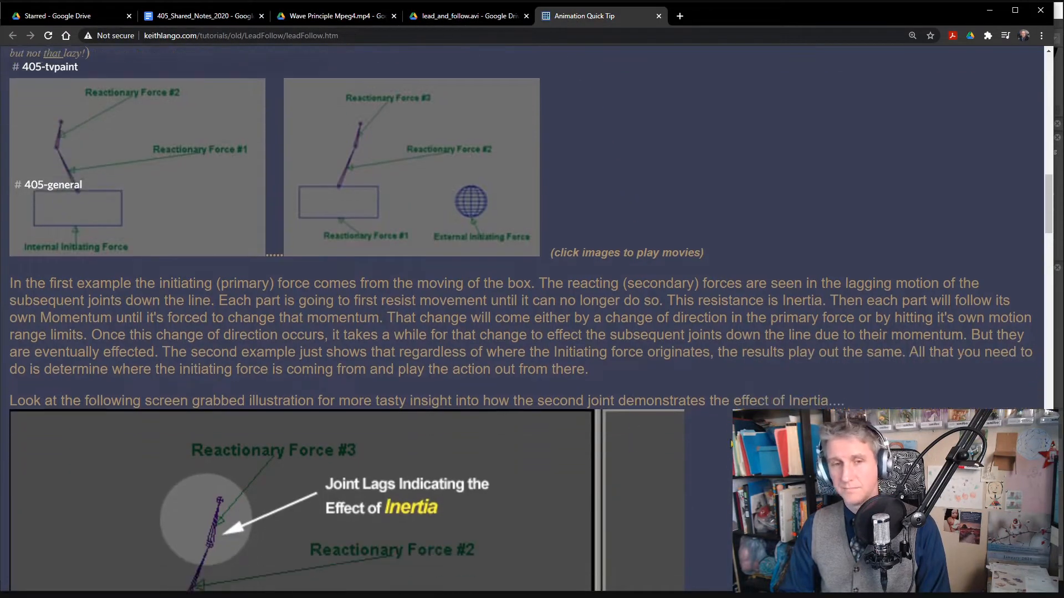
{"action": "scroll", "coordinate": [574, 370], "scroll_direction": "down", "scroll_amount": 10}
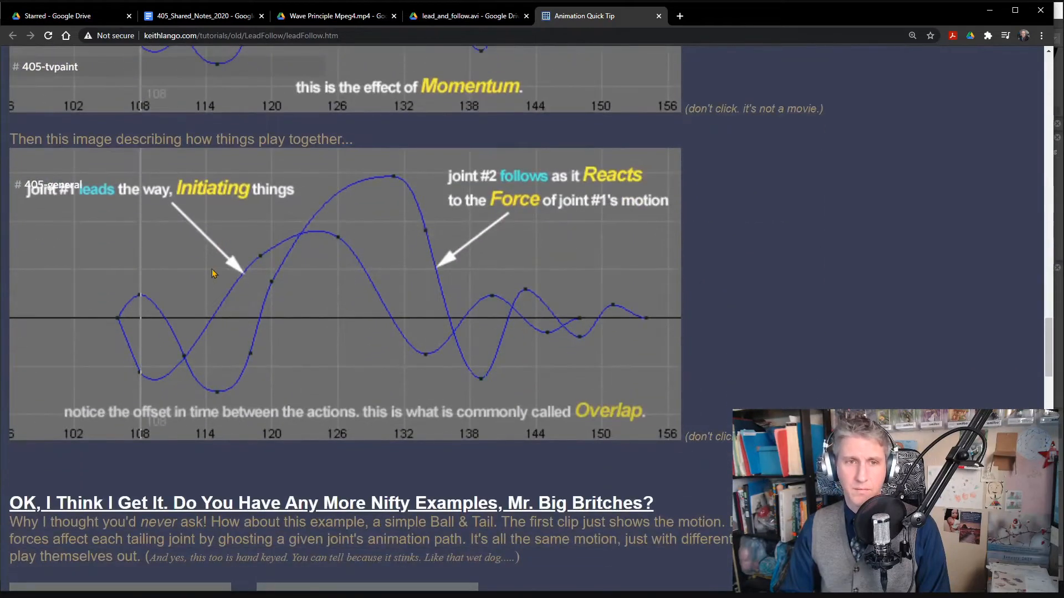
{"action": "scroll", "coordinate": [755, 374], "scroll_direction": "down", "scroll_amount": 2}
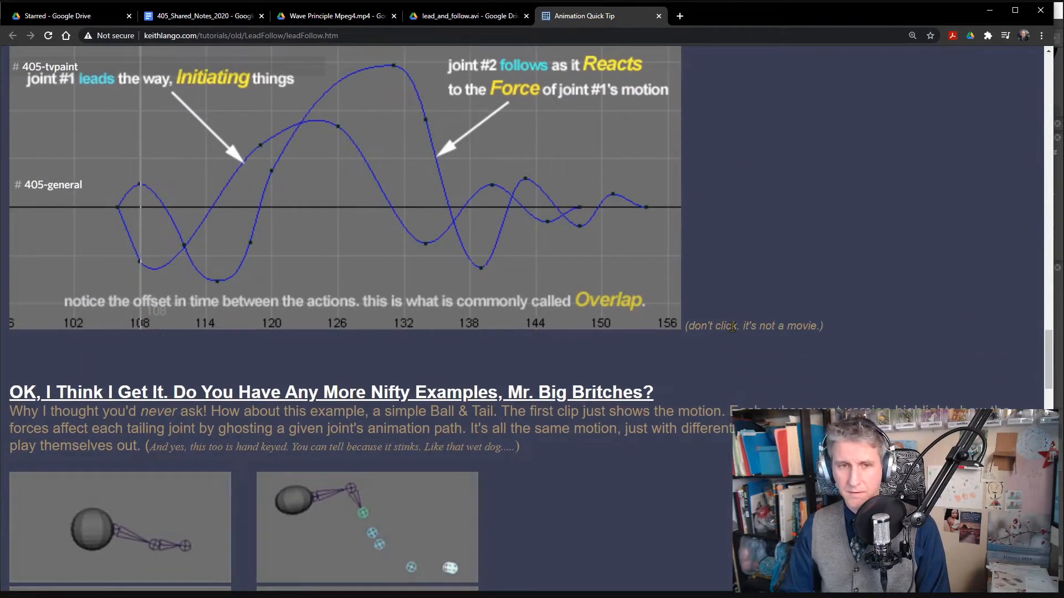
{"action": "scroll", "coordinate": [732, 327], "scroll_direction": "down", "scroll_amount": 5}
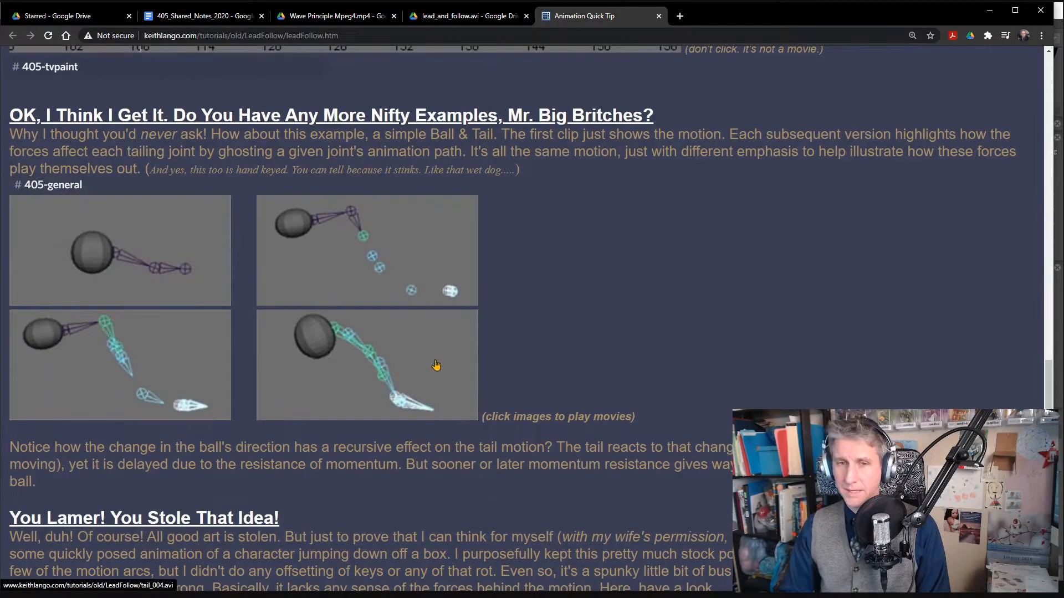
- Compare the article's two character jump examples, the pose-to-pose version and the version with forces applied
{"action": "scroll", "coordinate": [436, 365], "scroll_direction": "down", "scroll_amount": 7}
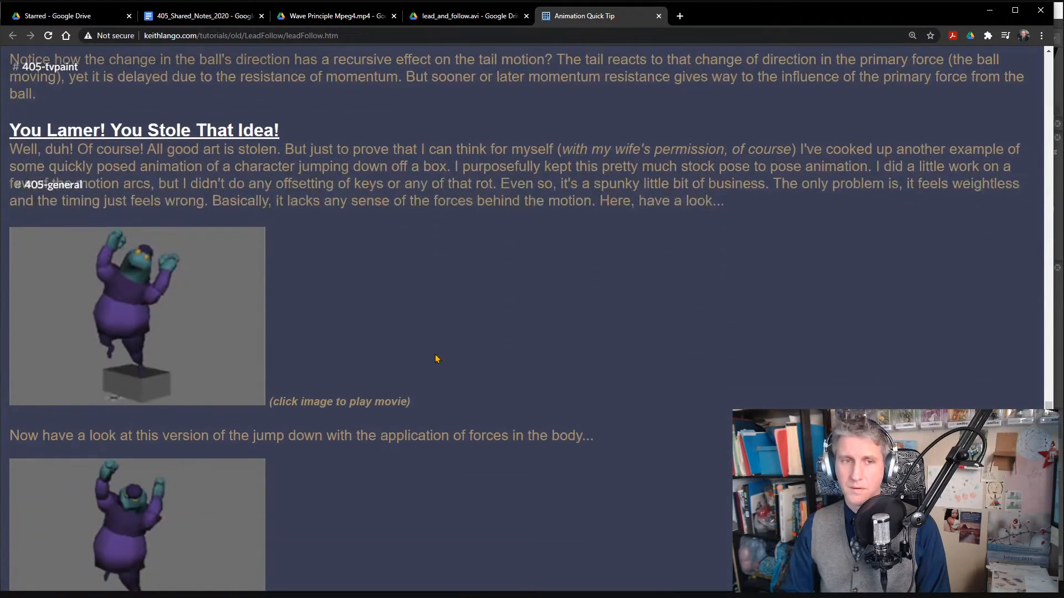
{"action": "scroll", "coordinate": [436, 359], "scroll_direction": "down", "scroll_amount": 3}
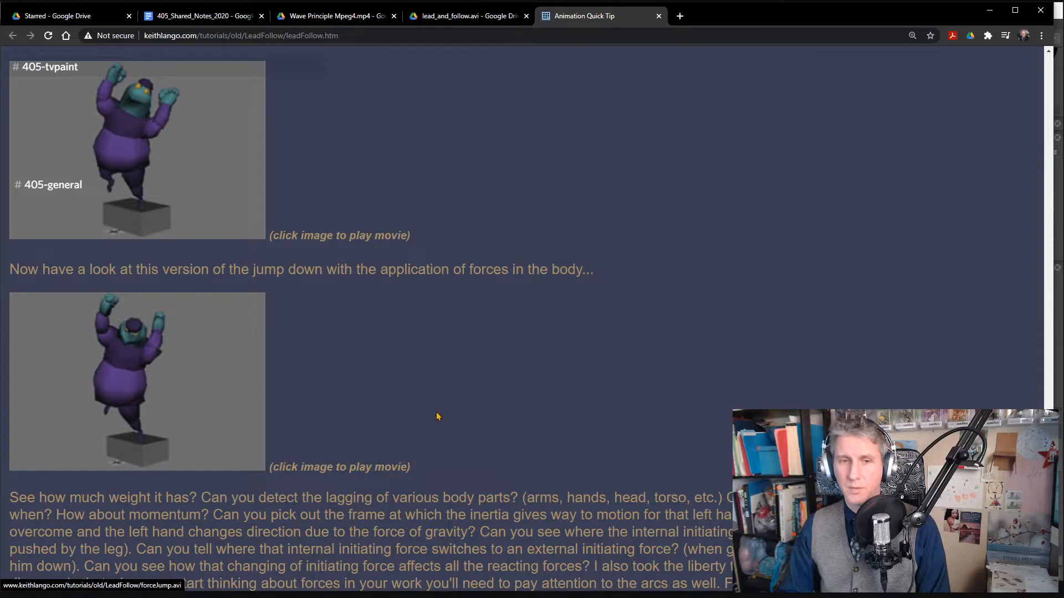
{"action": "scroll", "coordinate": [435, 413], "scroll_direction": "up", "scroll_amount": 1}
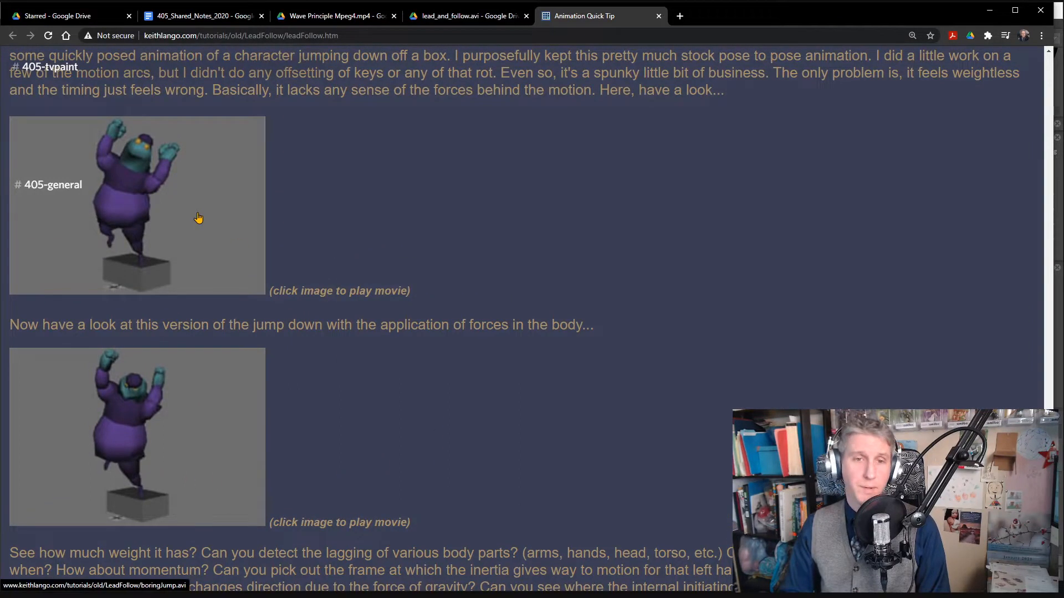
{"action": "scroll", "coordinate": [401, 252], "scroll_direction": "up", "scroll_amount": 1}
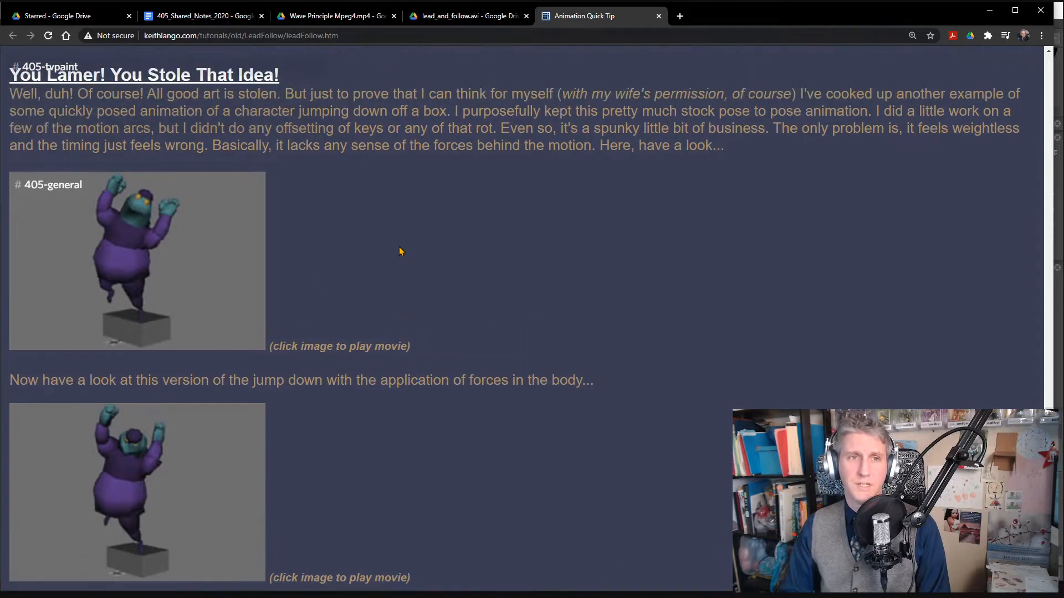
{"action": "scroll", "coordinate": [527, 183], "scroll_direction": "down", "scroll_amount": 5}
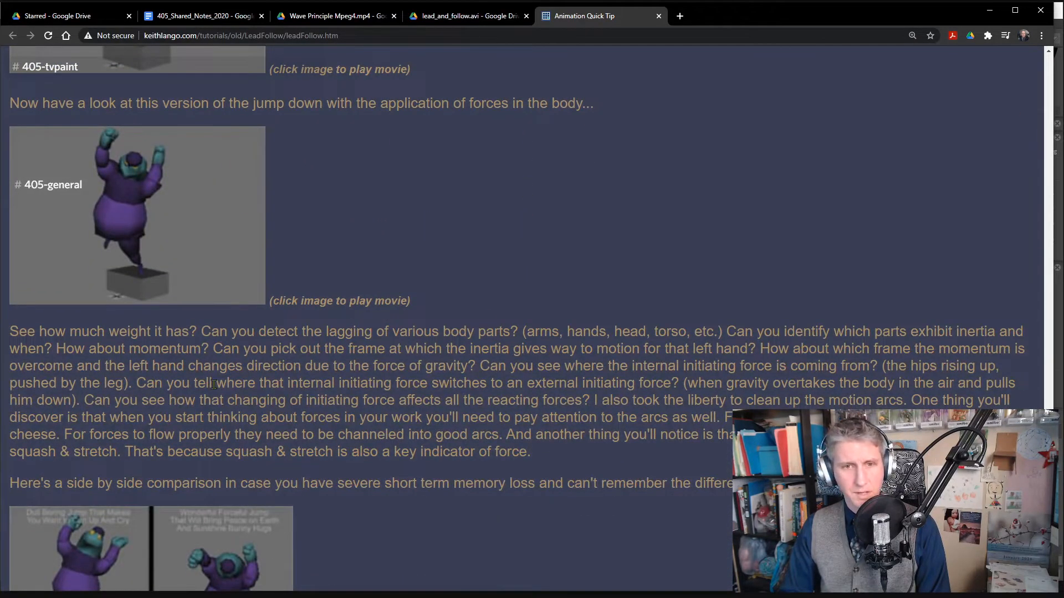
- Below the side-by-side jump comparison, highlight the statements on how long each animation took, including "work took me about 2-3 hours more."
{"action": "scroll", "coordinate": [294, 395], "scroll_direction": "down", "scroll_amount": 6}
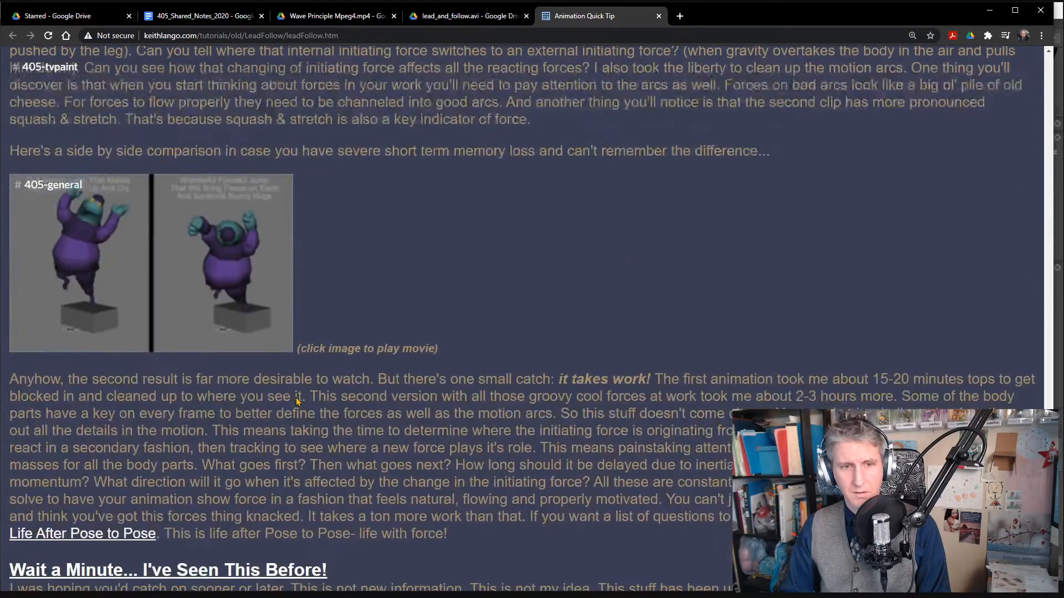
{"action": "left_click_drag", "start_coordinate": [687, 380], "coordinate": [940, 381]}
{"action": "left_click_drag", "start_coordinate": [667, 397], "coordinate": [888, 396]}
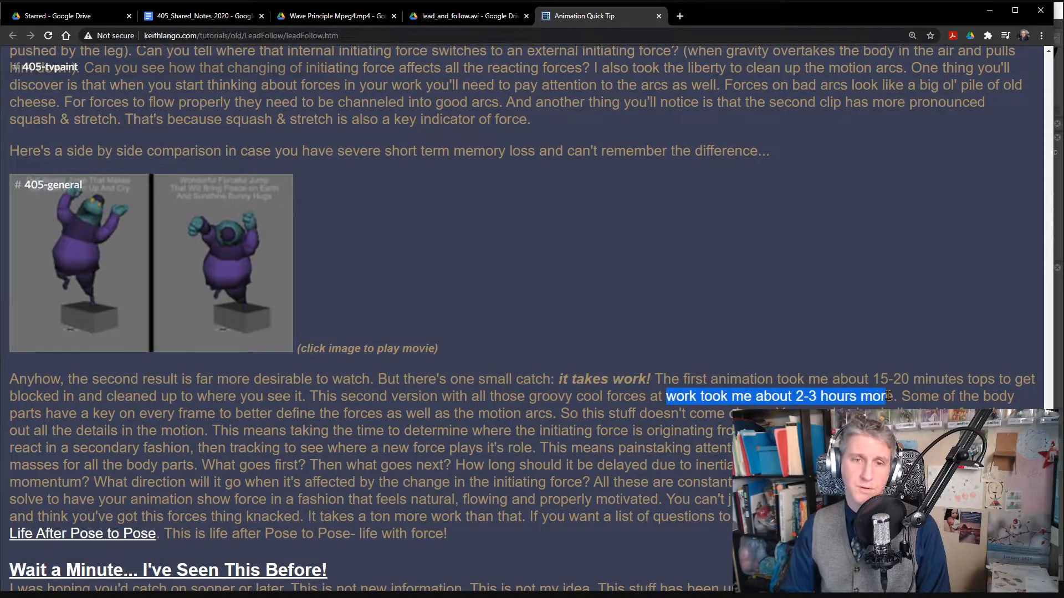
- Download boring_and_force_jump_compared.tvpp from the "Combined in TVP" link in the shared notes and open it in TVPaint, aligned with the existing canvas
{"action": "key", "text": "alt+Tab"}
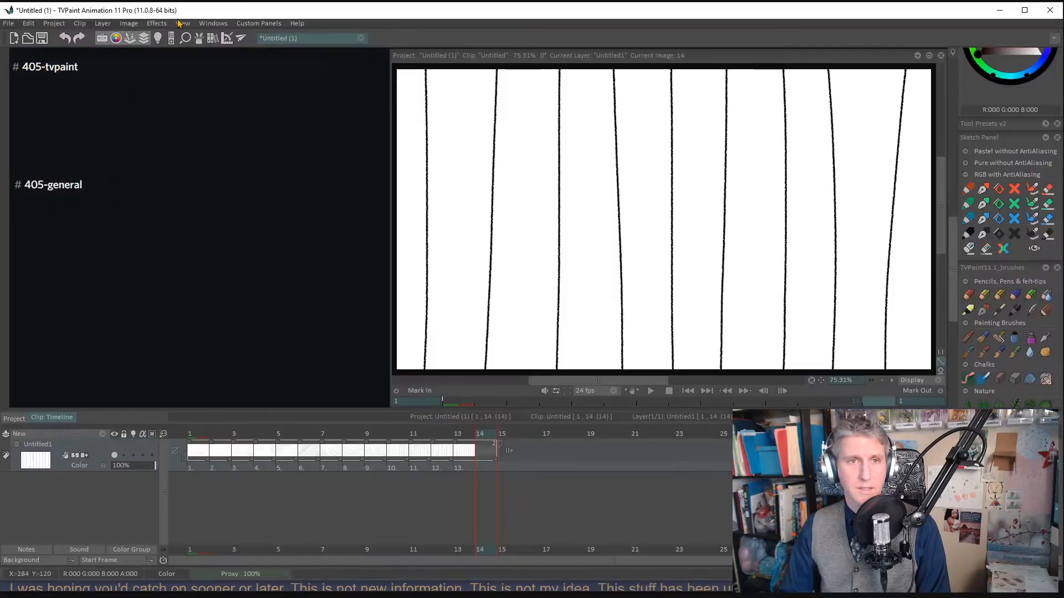
{"action": "key", "text": "alt+Tab"}
{"action": "left_click", "coordinate": [200, 16]}
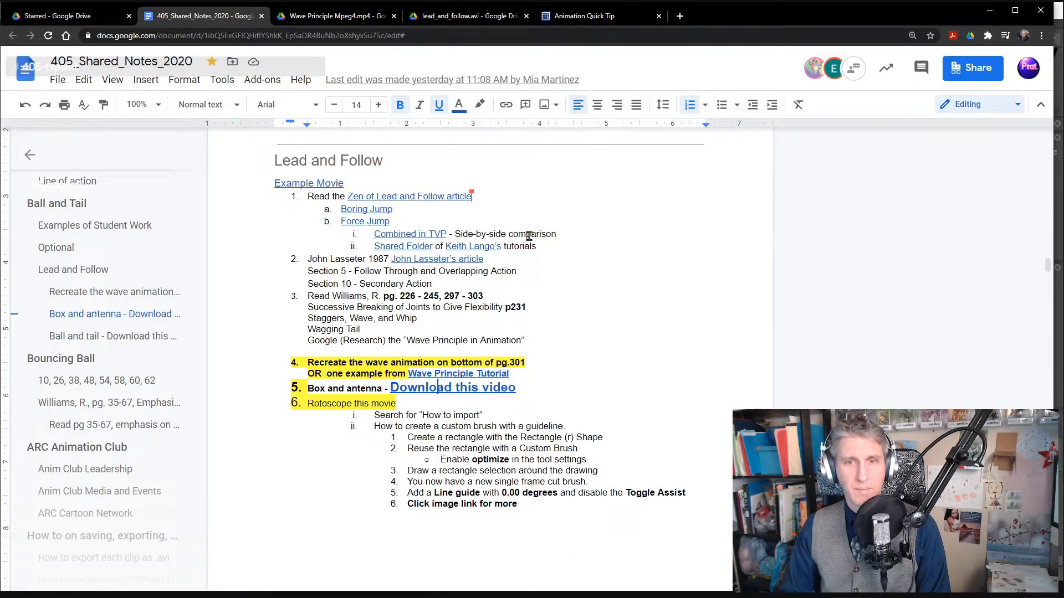
{"action": "left_click", "coordinate": [415, 228]}
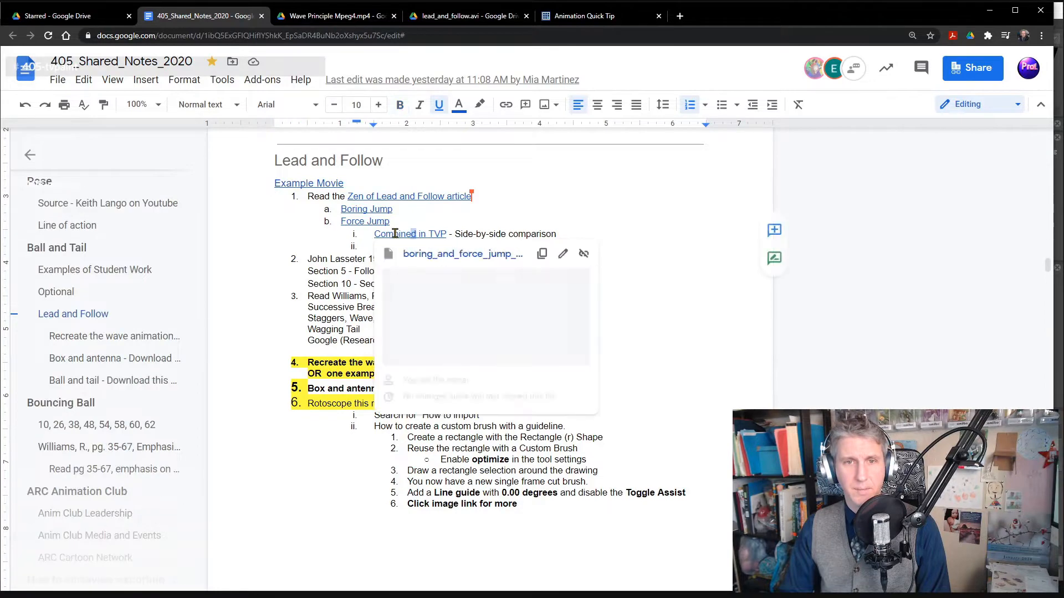
{"action": "left_click", "coordinate": [448, 254]}
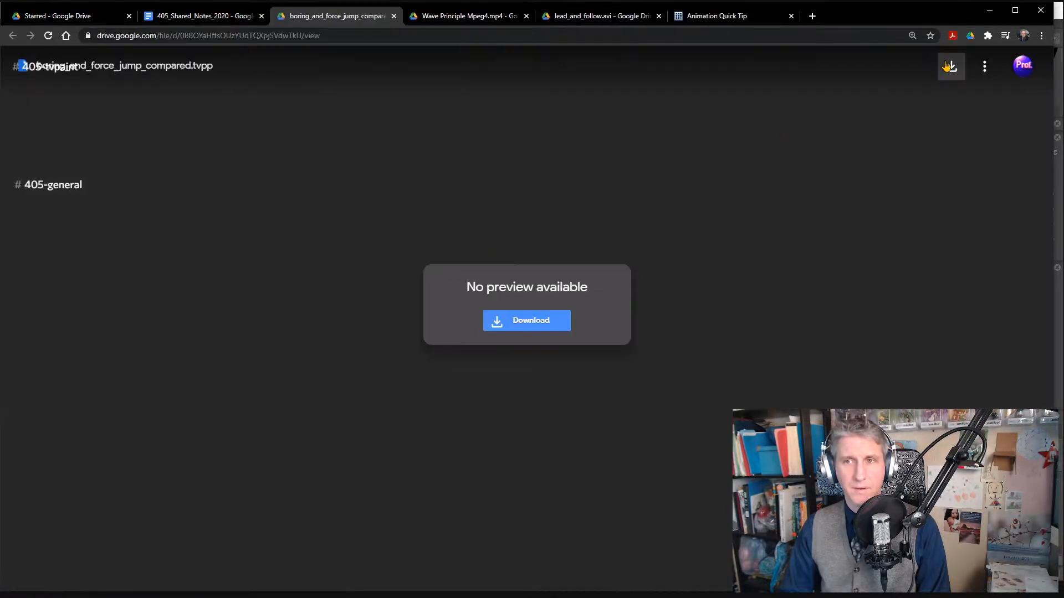
{"action": "left_click", "coordinate": [948, 67]}
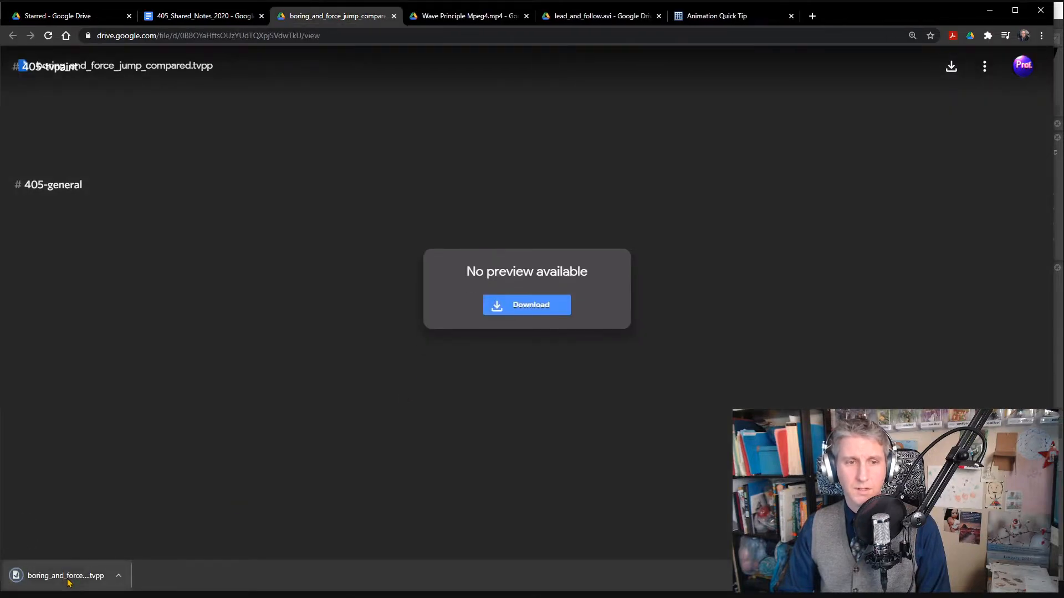
{"action": "left_click", "coordinate": [67, 577]}
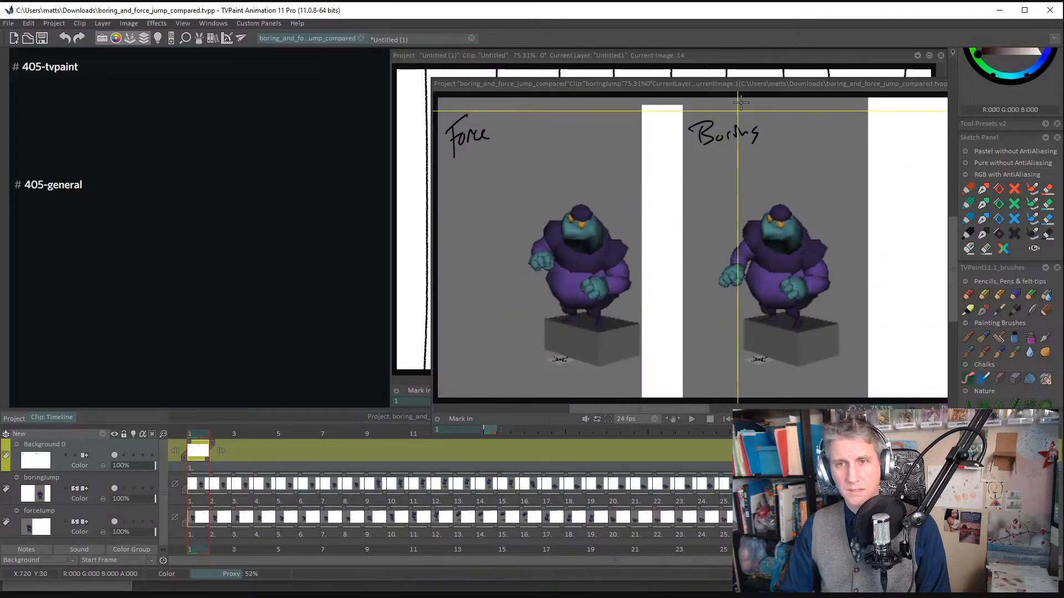
{"action": "left_click_drag", "start_coordinate": [746, 84], "coordinate": [704, 55]}
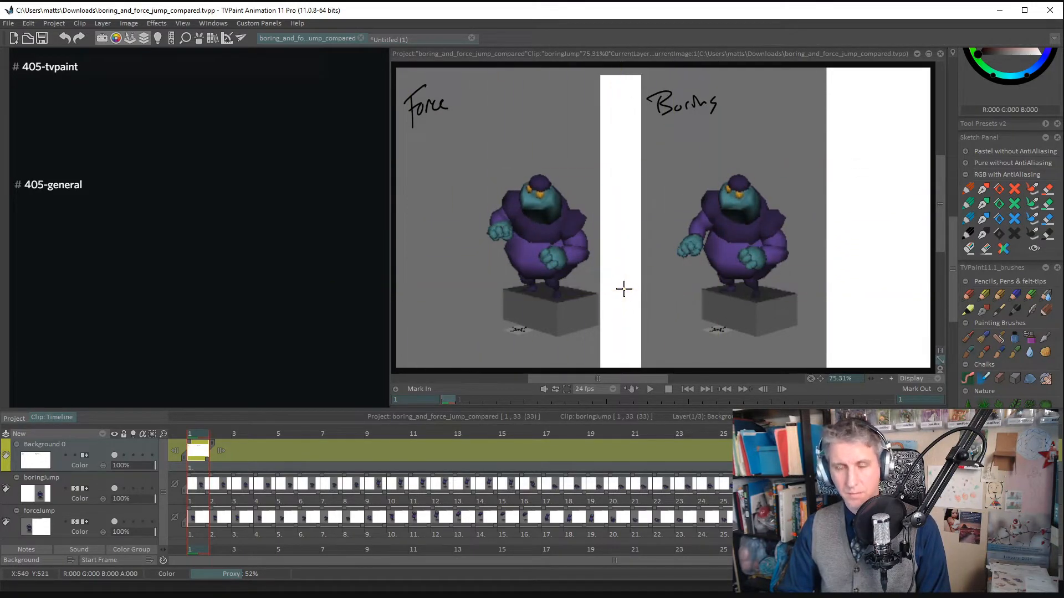
- Play the side-by-side jump comparison, then isolate the Boring jump and scrub through its takeoff and landing up to frame 19
{"action": "key", "text": "Return"}
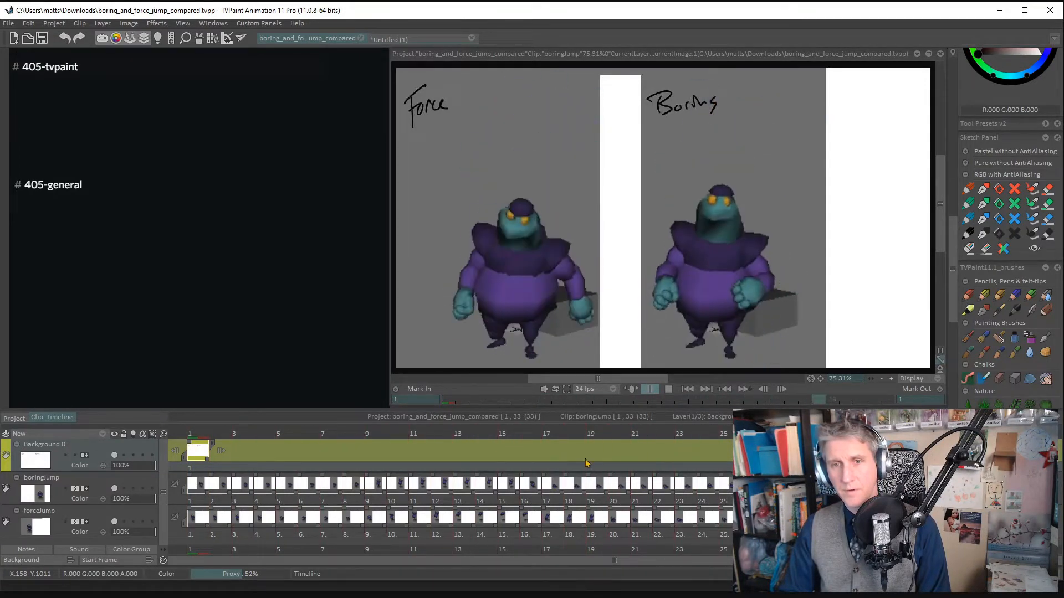
{"action": "left_click_drag", "start_coordinate": [582, 380], "coordinate": [640, 381]}
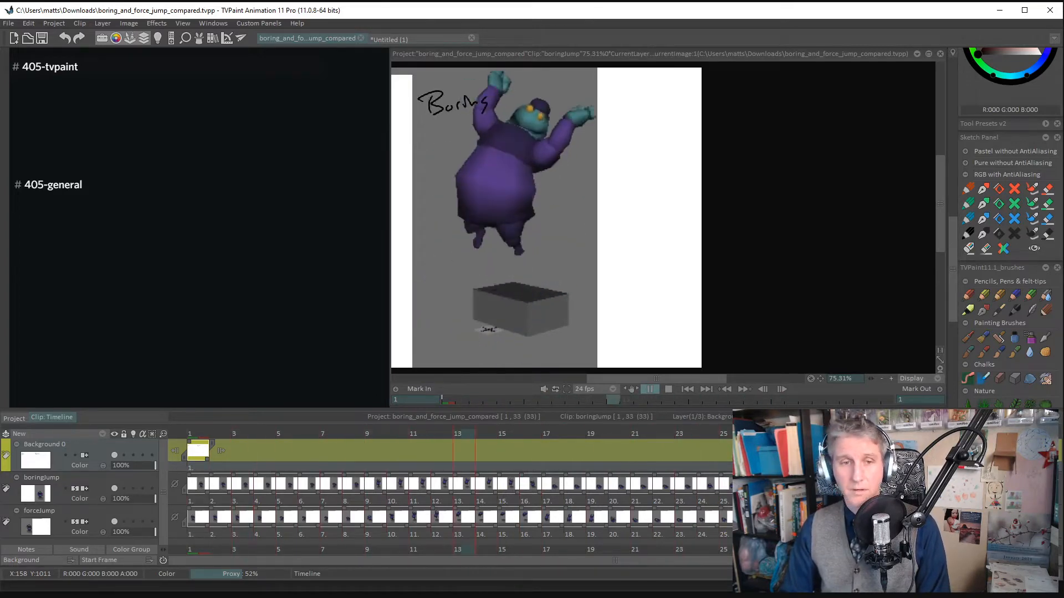
{"action": "key", "text": "Return"}
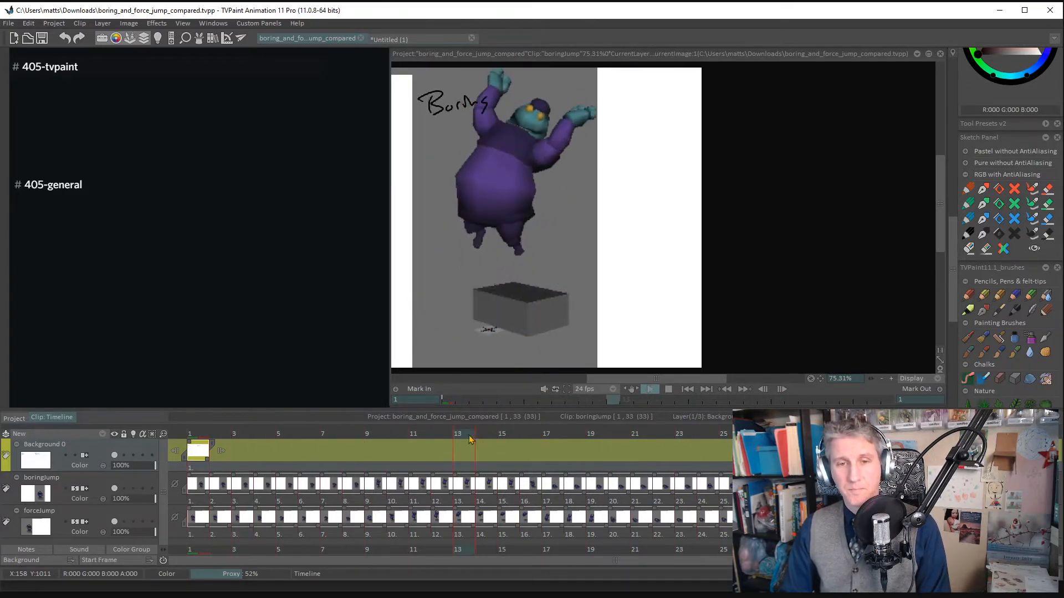
{"action": "left_click_drag", "start_coordinate": [408, 437], "coordinate": [591, 443]}
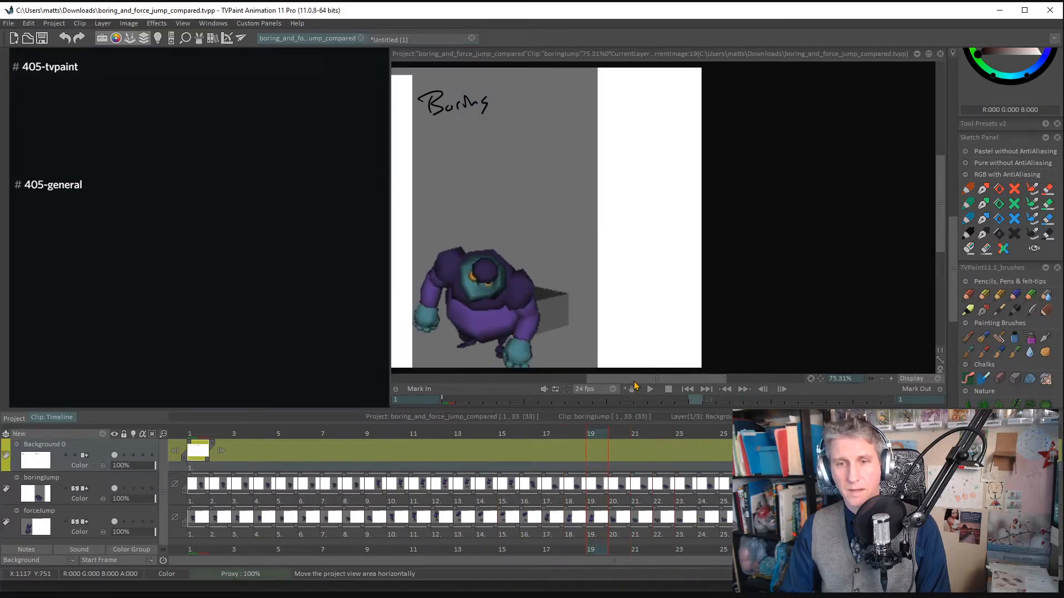
- Isolate the Force jump, play it from frame 1, and examine its opening frames back and forth up to frame 6
{"action": "left_click_drag", "start_coordinate": [639, 379], "coordinate": [495, 394]}
{"action": "left_click_drag", "start_coordinate": [239, 434], "coordinate": [202, 435]}
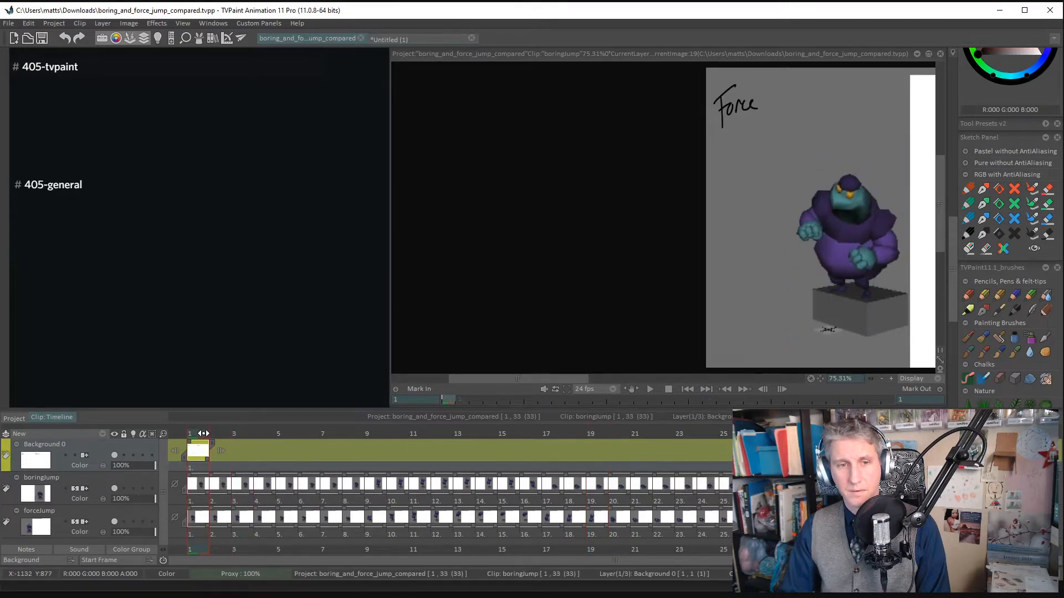
{"action": "key", "text": "Return"}
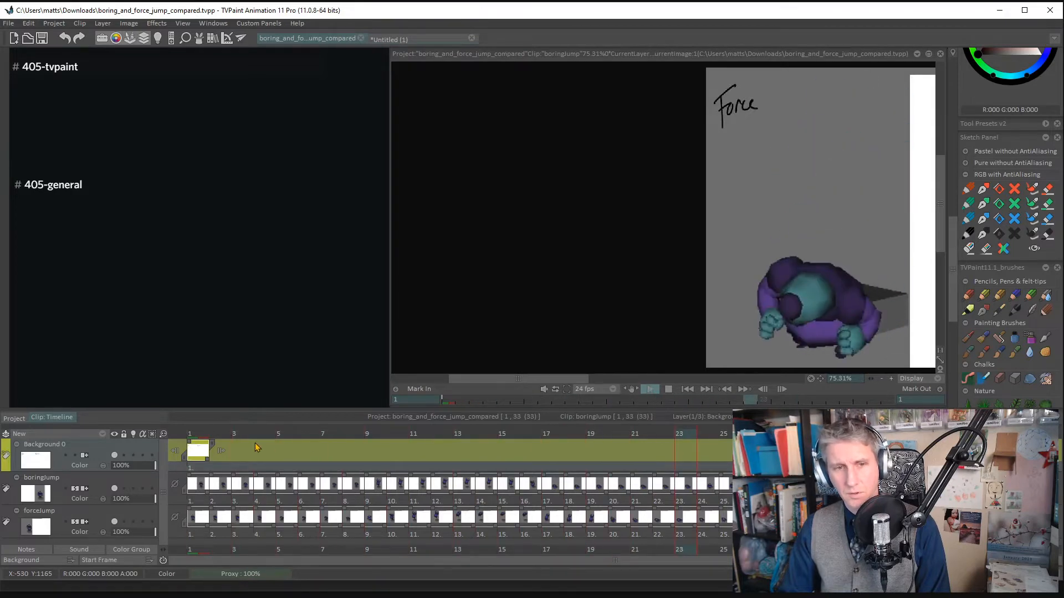
{"action": "left_click", "coordinate": [204, 432]}
{"action": "left_click_drag", "start_coordinate": [198, 432], "coordinate": [261, 427]}
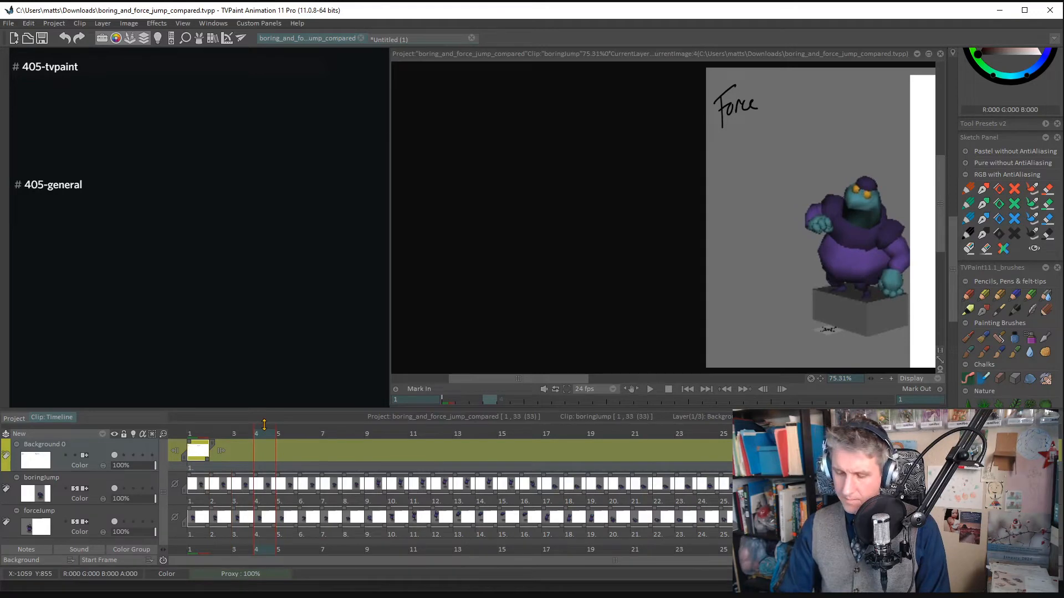
{"action": "key", "text": "Right"}
{"action": "key", "text": "Right"}
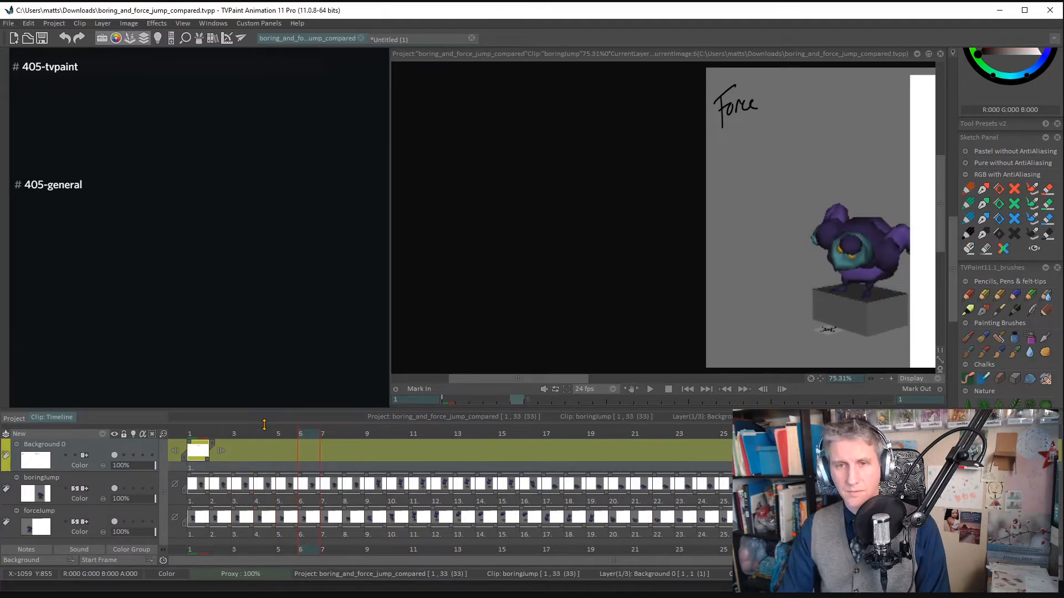
{"action": "key", "text": "Left"}
{"action": "key", "text": "Left"}
{"action": "key", "text": "Left"}
{"action": "key", "text": "Left"}
{"action": "key", "text": "Left"}
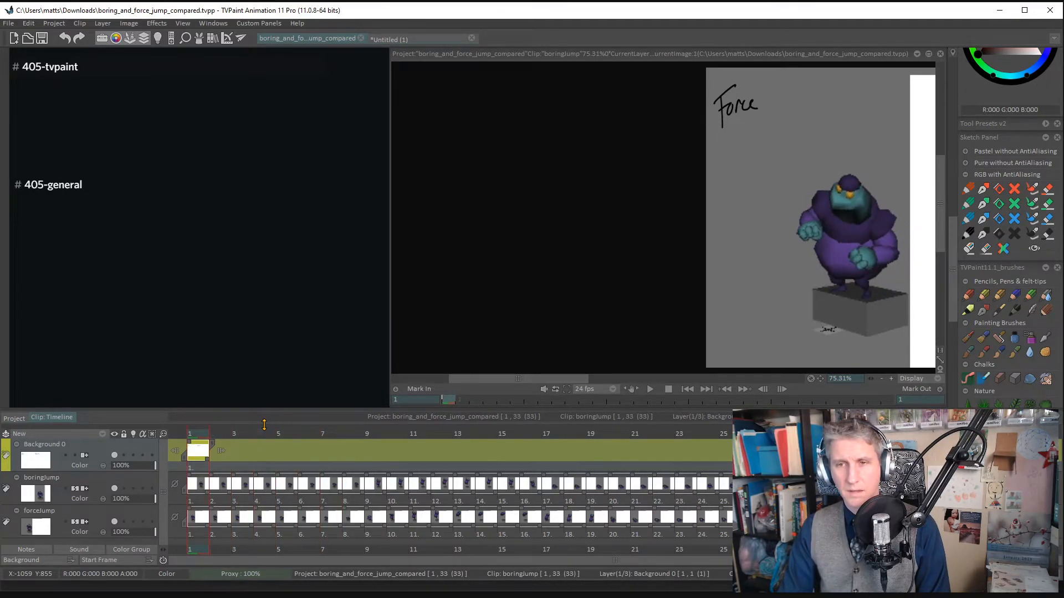
- Bring both jumps into view and compare their crouch and push-off frame by frame from frame 2 to 10, rechecking frame 9
{"action": "key", "text": "Right"}
{"action": "left_click_drag", "start_coordinate": [487, 382], "coordinate": [550, 380]}
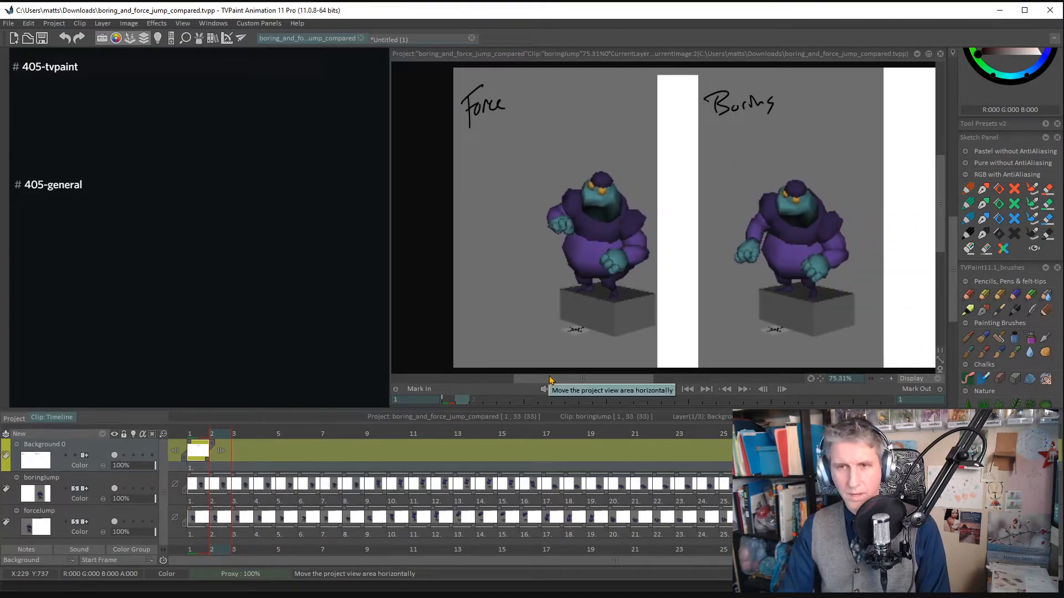
{"action": "key", "text": "Right"}
{"action": "key", "text": "Right"}
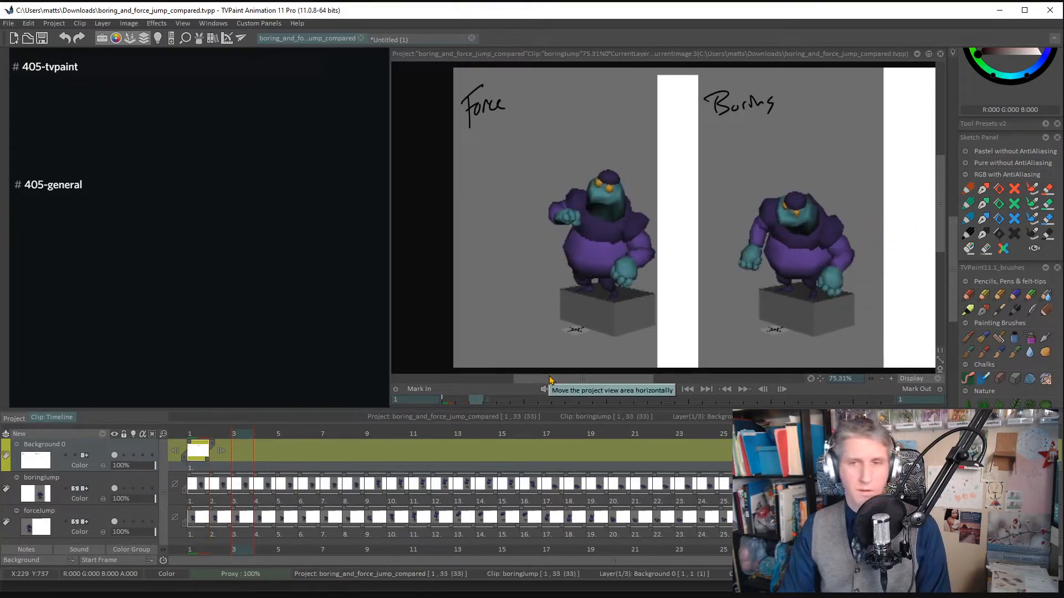
{"action": "key", "text": "Right"}
{"action": "key", "text": "Right"}
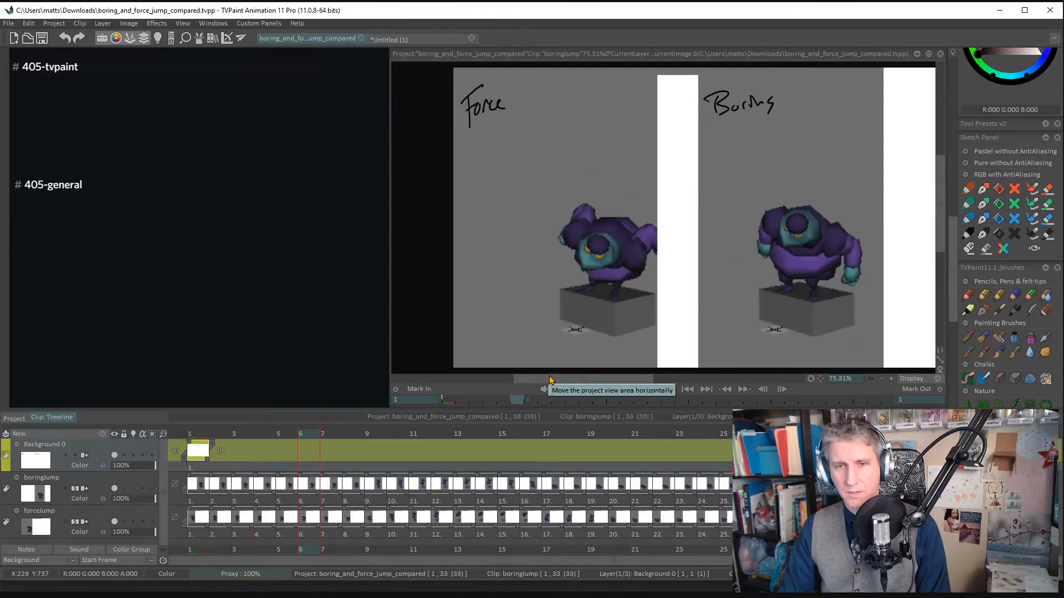
{"action": "key", "text": "Right"}
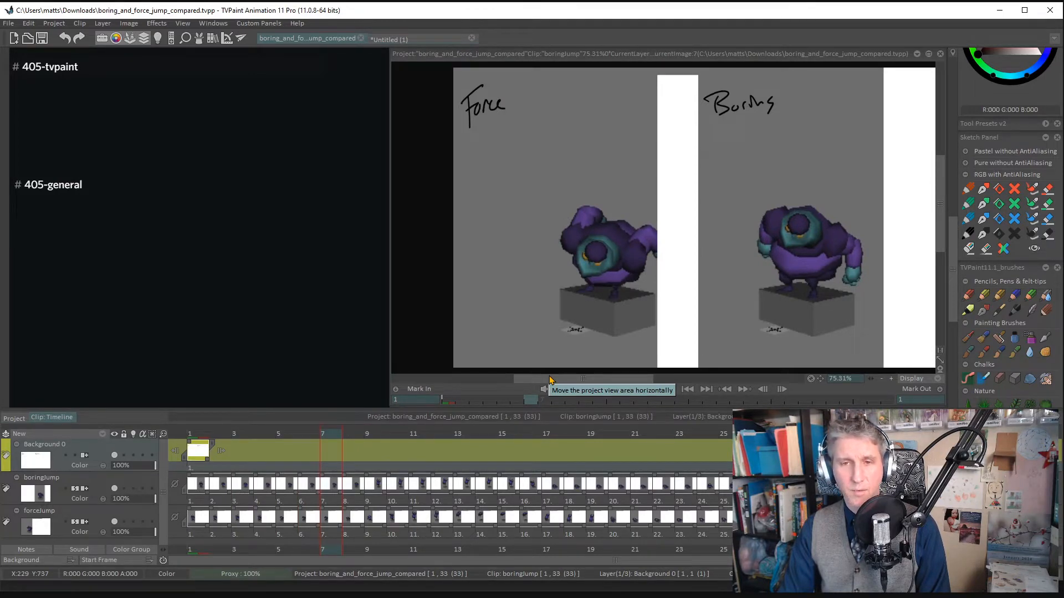
{"action": "key", "text": "Right"}
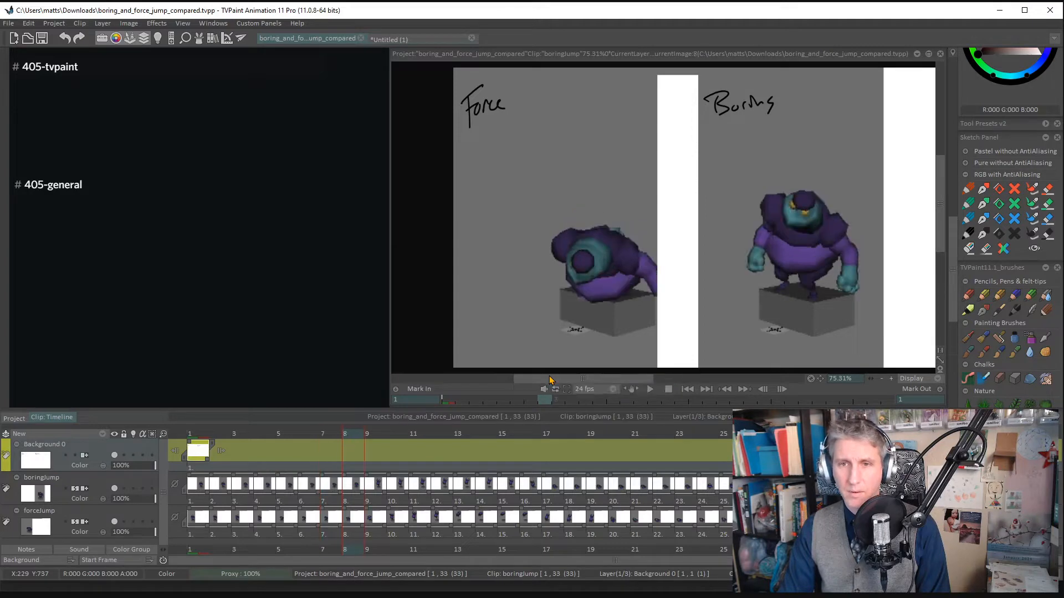
{"action": "key", "text": "Right"}
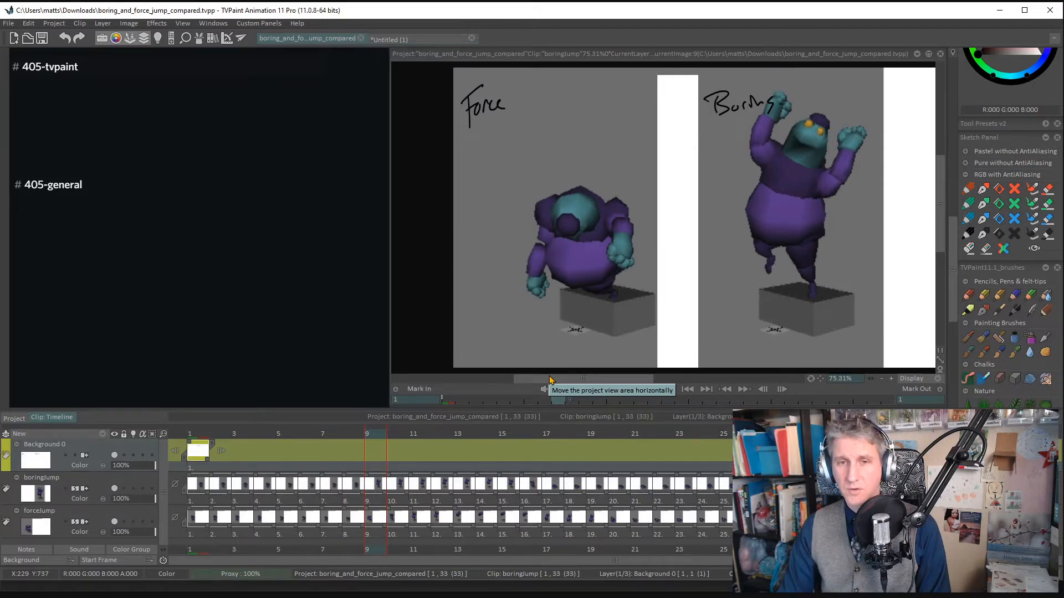
{"action": "key", "text": "Right"}
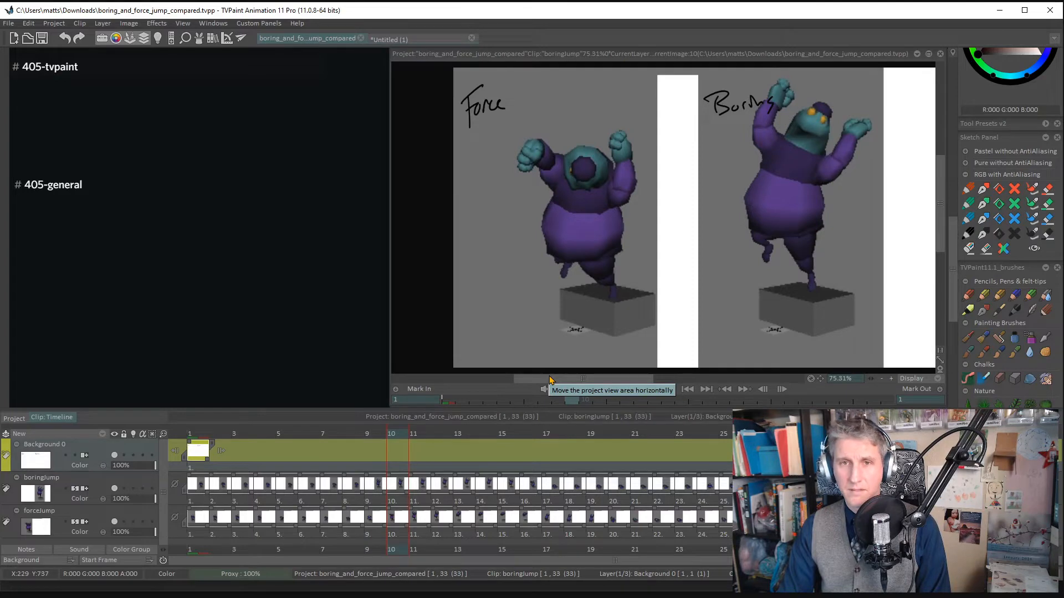
{"action": "key", "text": "Left"}
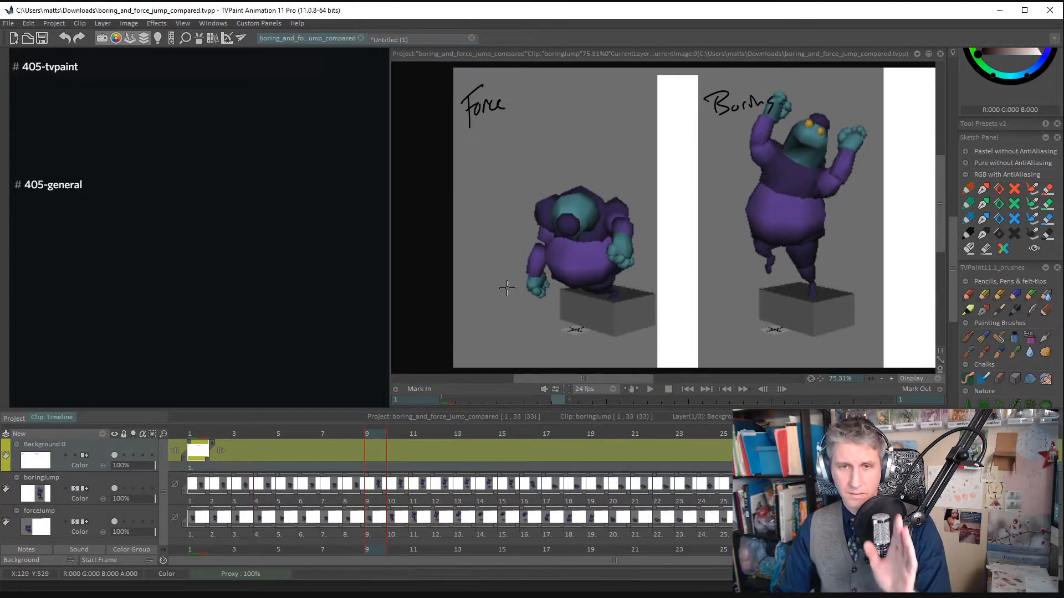
{"action": "key", "text": "Right"}
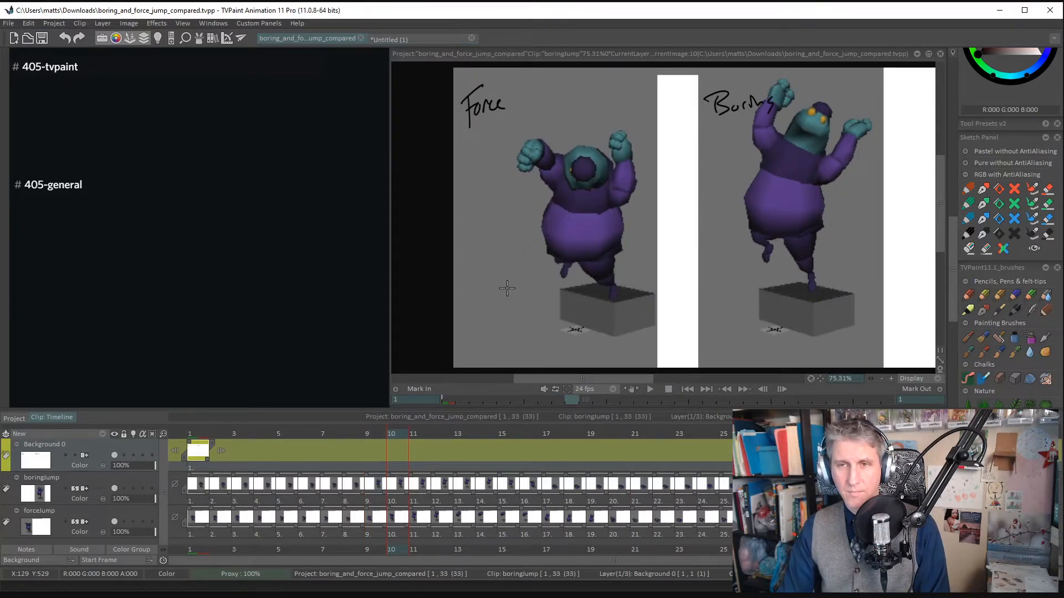
- Compare the airborne and landing poses of both jumps frame by frame from frame 11 to 18, rechecking frames 16 and 17
{"action": "key", "text": "Right"}
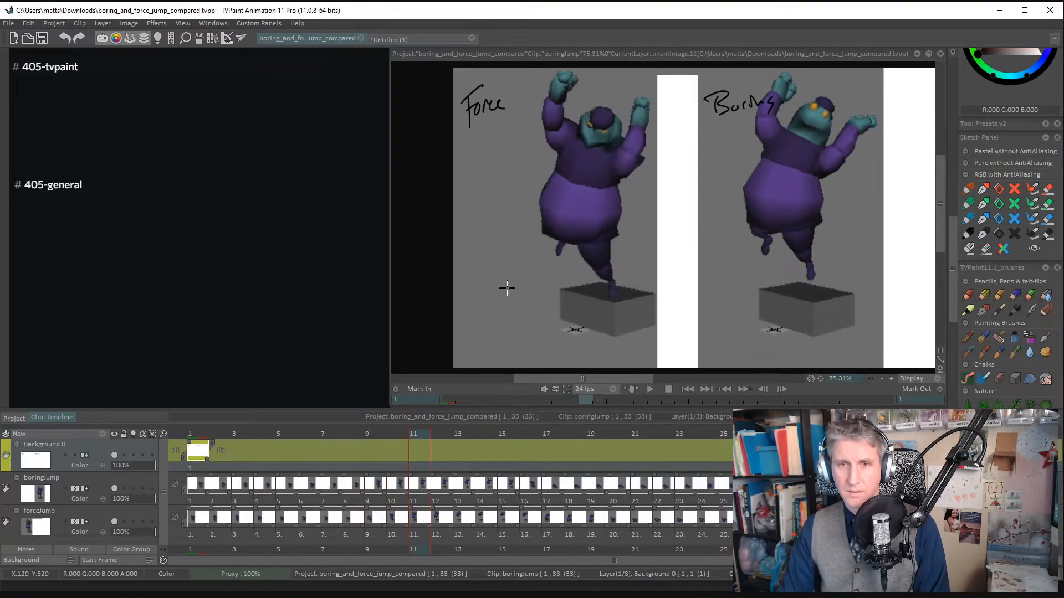
{"action": "key", "text": "Right"}
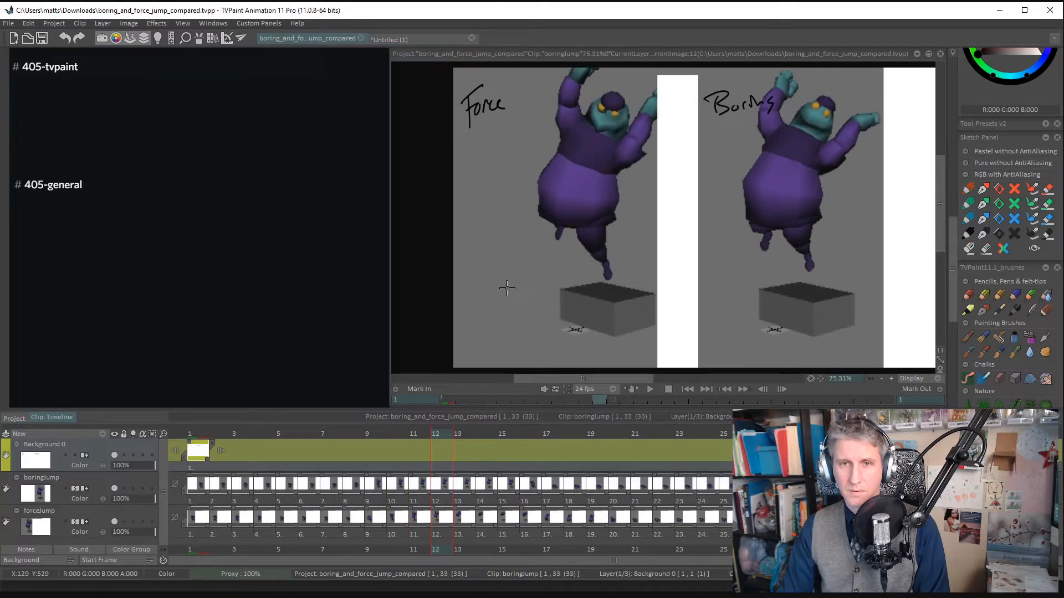
{"action": "key", "text": "Right"}
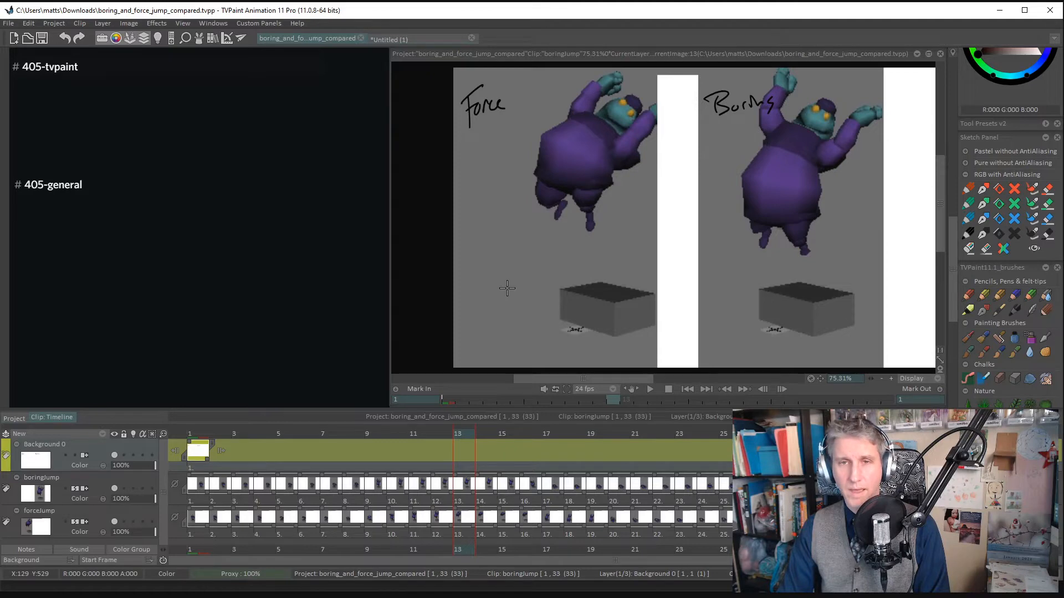
{"action": "key", "text": "Right"}
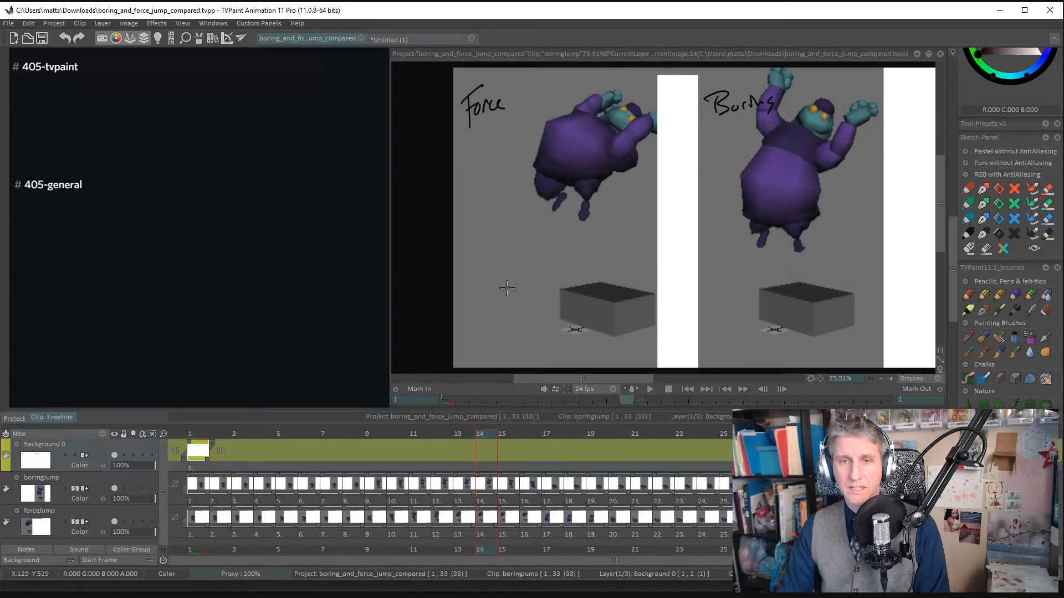
{"action": "key", "text": "Right"}
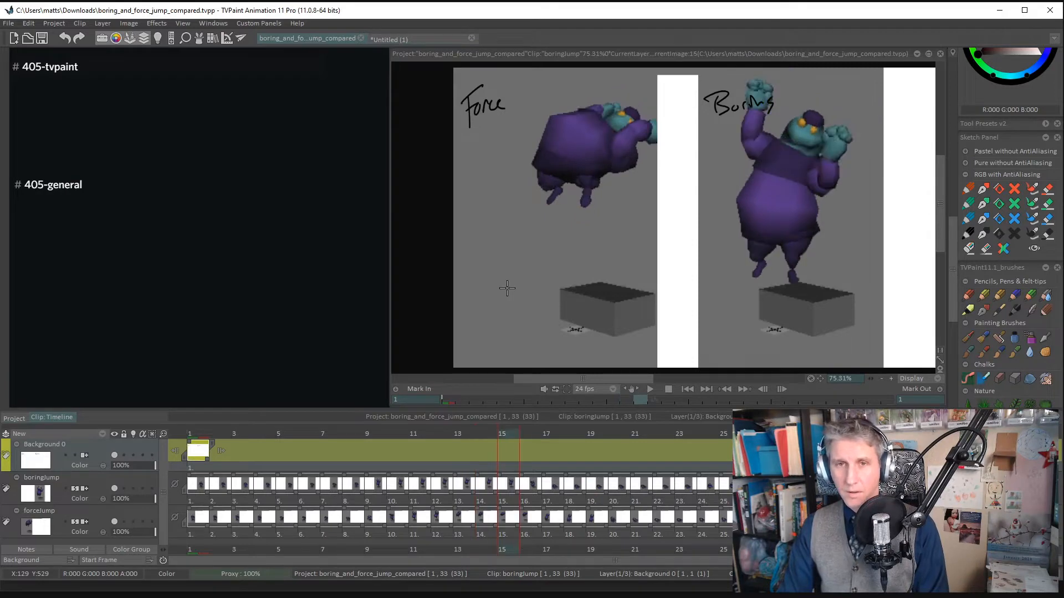
{"action": "key", "text": "Right"}
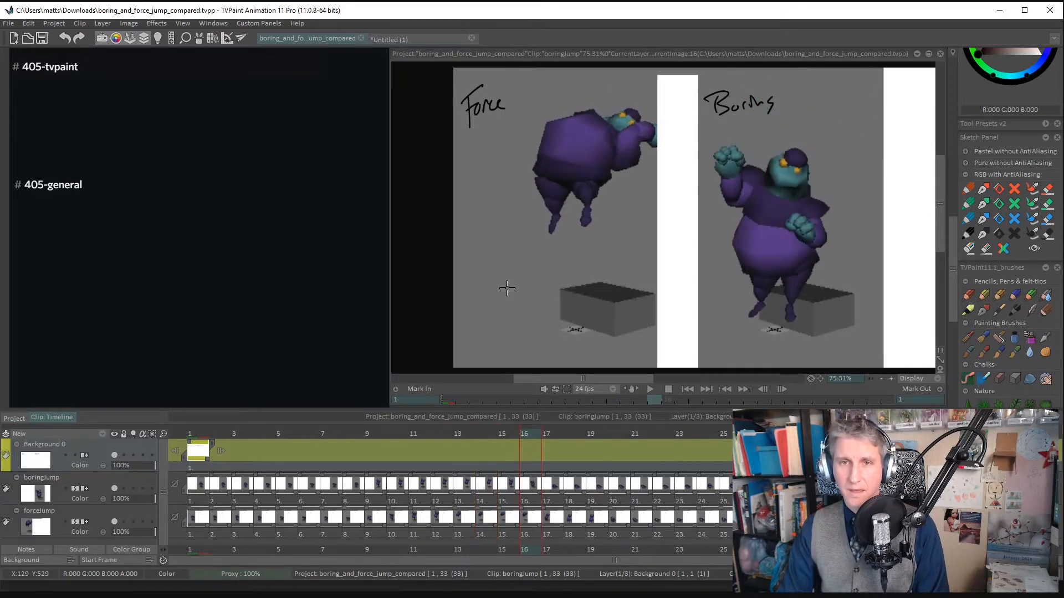
{"action": "key", "text": "Right"}
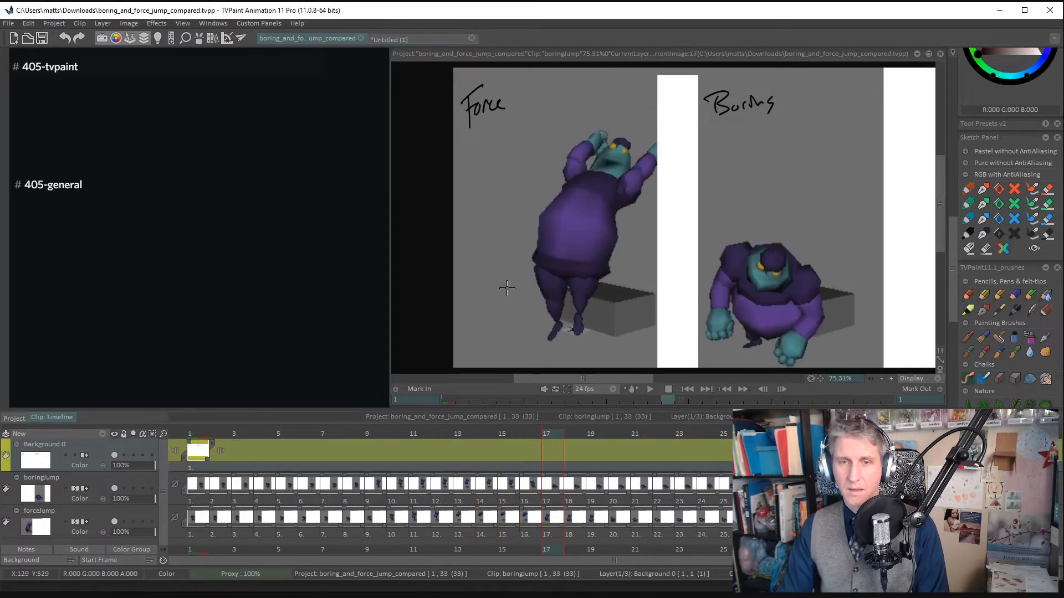
{"action": "key", "text": "Left"}
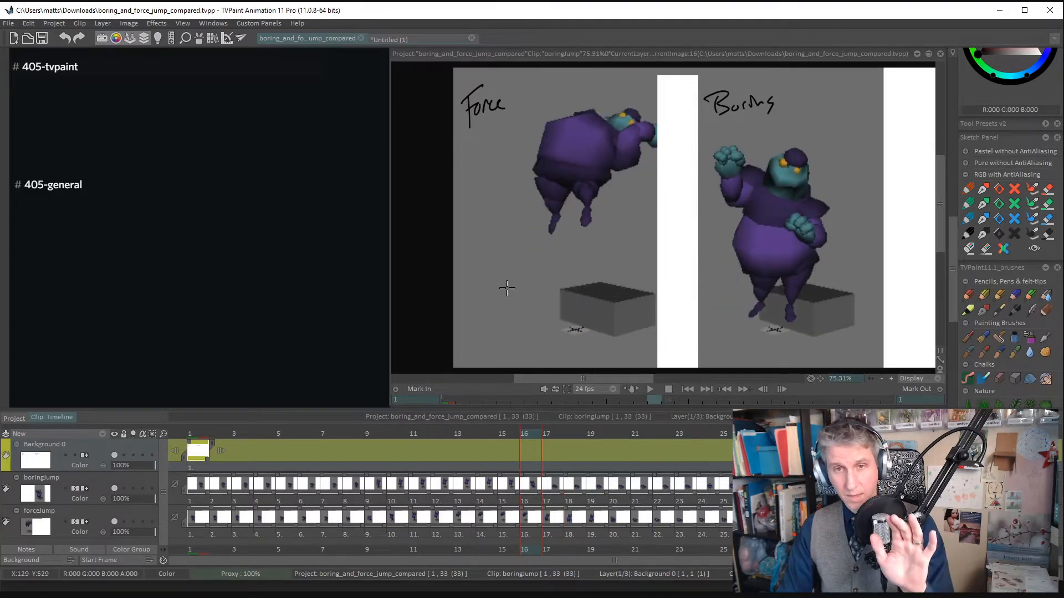
{"action": "key", "text": "Right"}
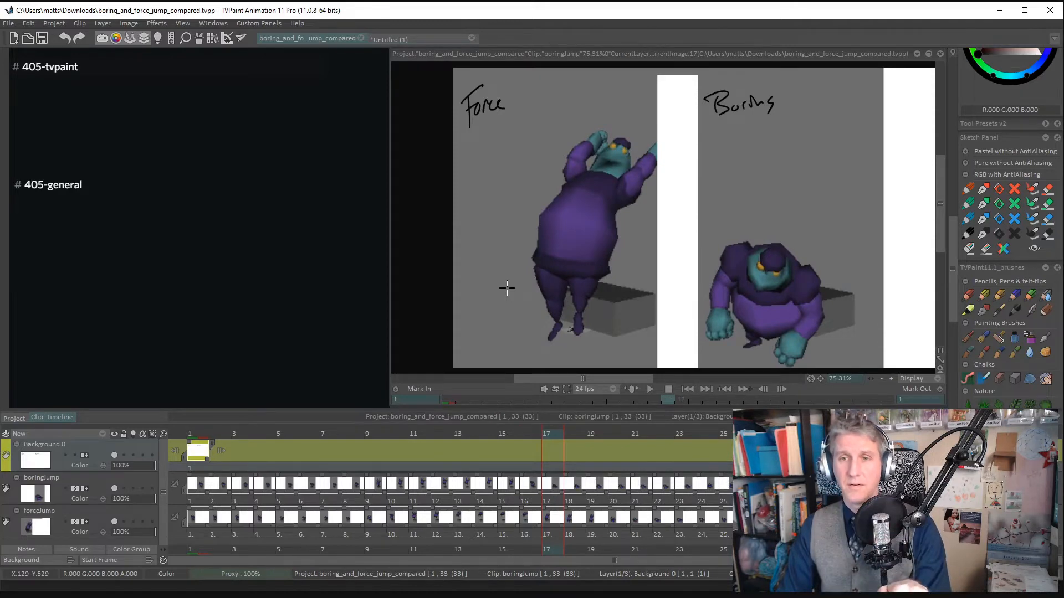
{"action": "key", "text": "Right"}
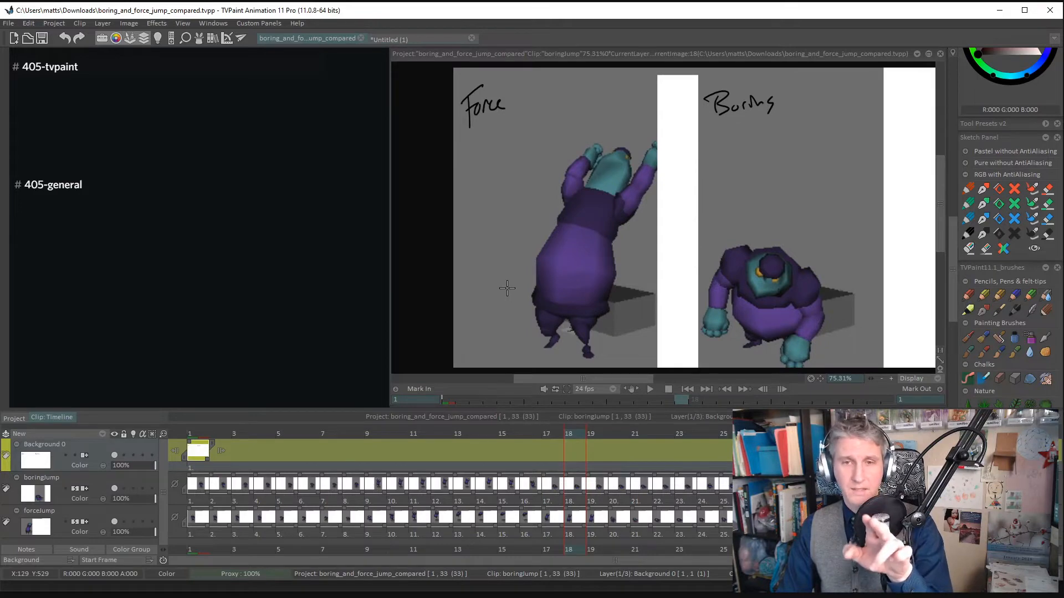
- Compare how both jumps absorb the landing, frame by frame from frame 19 to 24
{"action": "key", "text": "Right"}
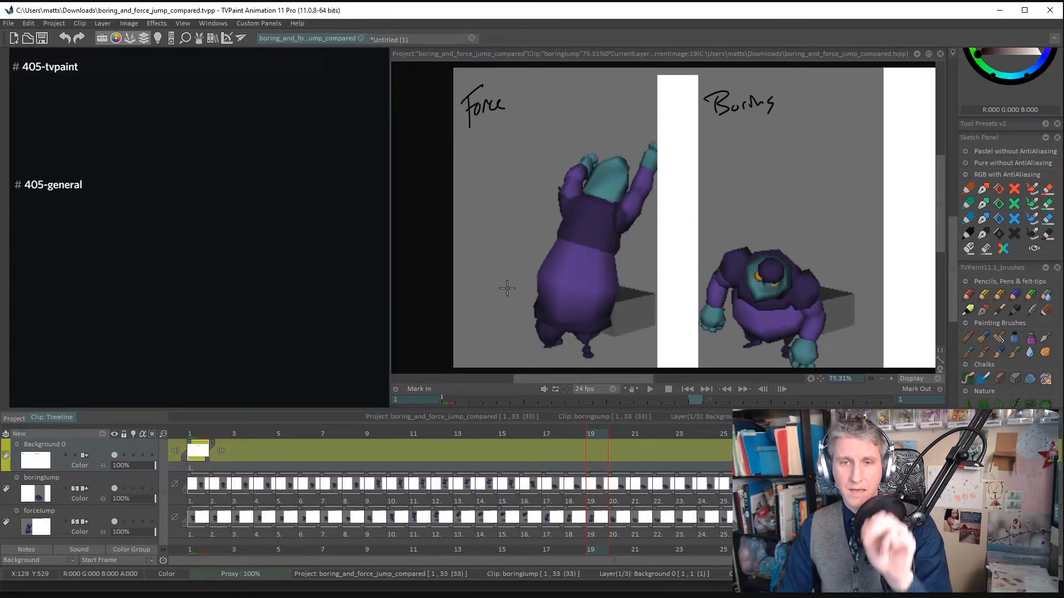
{"action": "key", "text": "Right"}
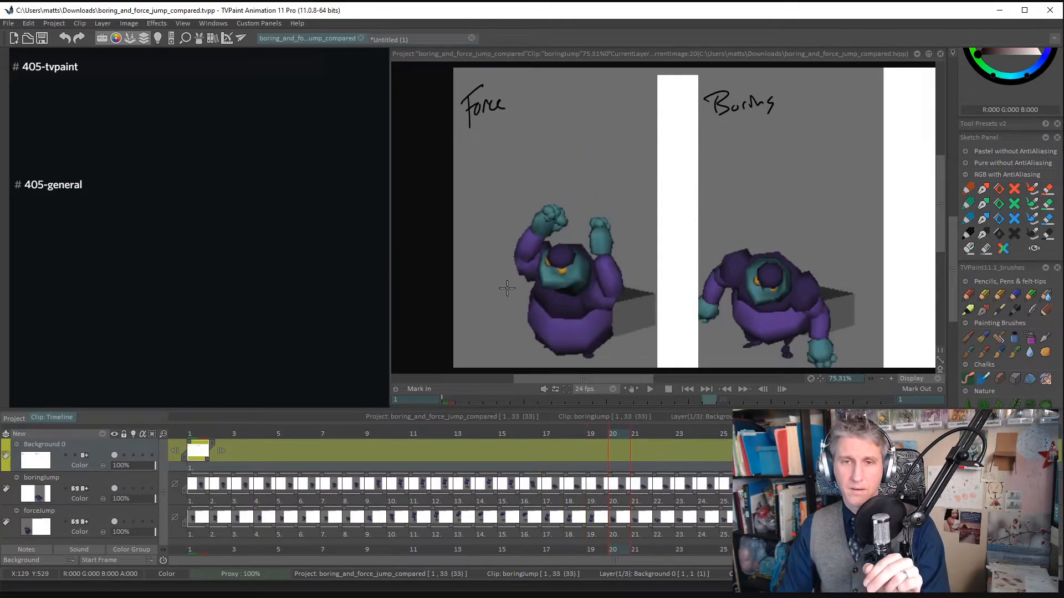
{"action": "key", "text": "Right"}
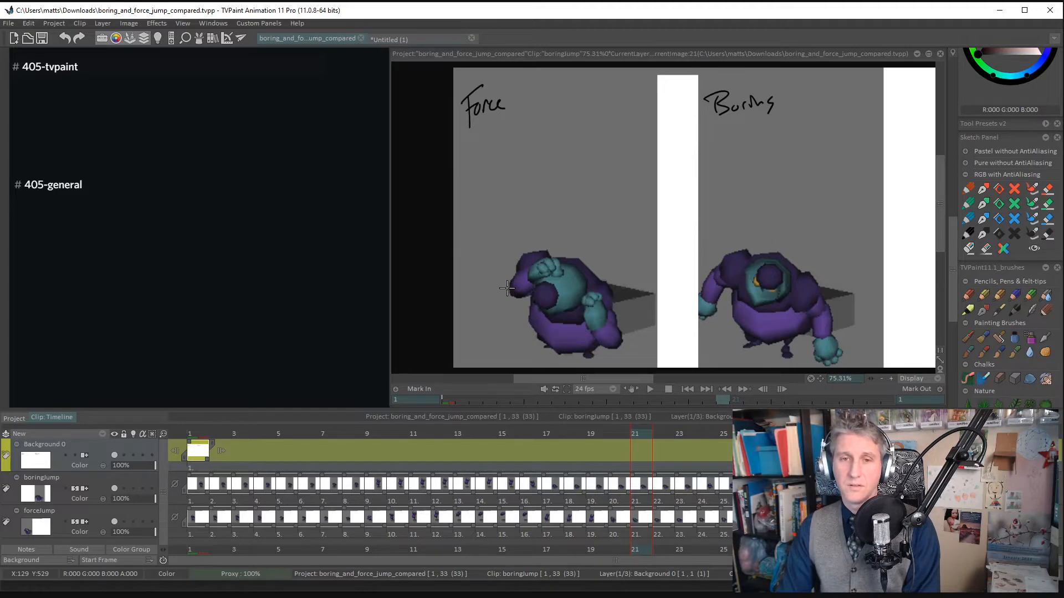
{"action": "key", "text": "Right"}
- Compare how both characters rise to their final standing pose, frame by frame from frame 25 to 33
{"action": "key", "text": "Right"}
{"action": "key", "text": "Right"}
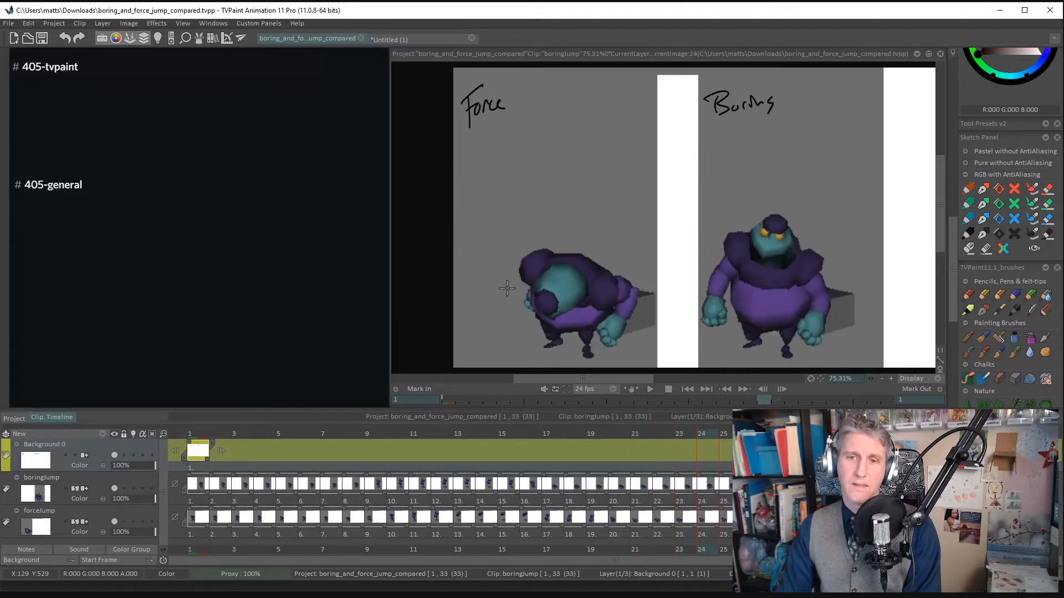
{"action": "key", "text": "Right"}
{"action": "key", "text": "Right"}
{"action": "key", "text": "Right"}
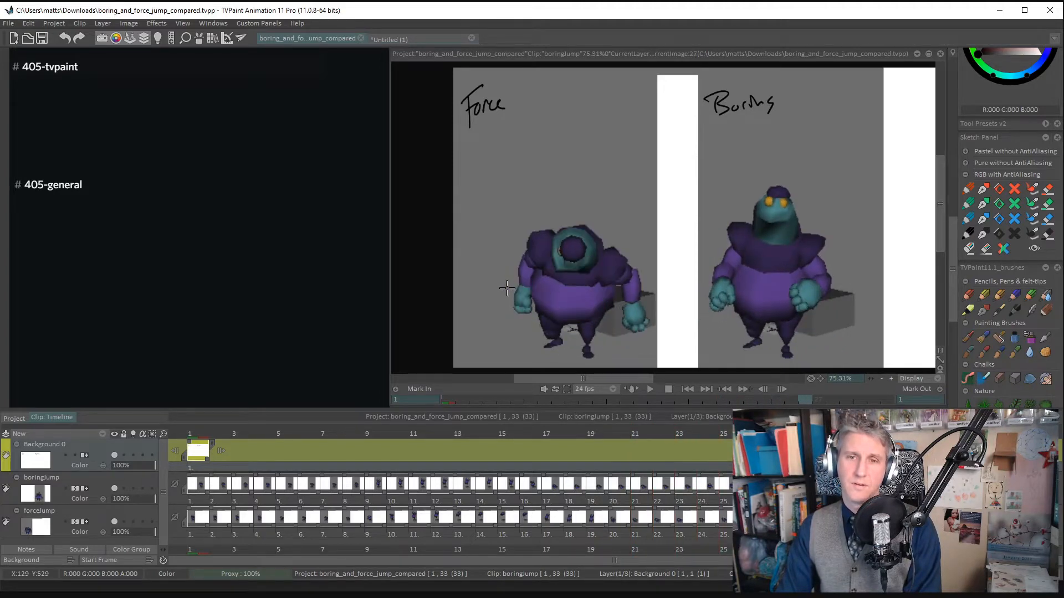
{"action": "key", "text": "Right"}
{"action": "key", "text": "Right"}
{"action": "key", "text": "Right"}
{"action": "key", "text": "Right"}
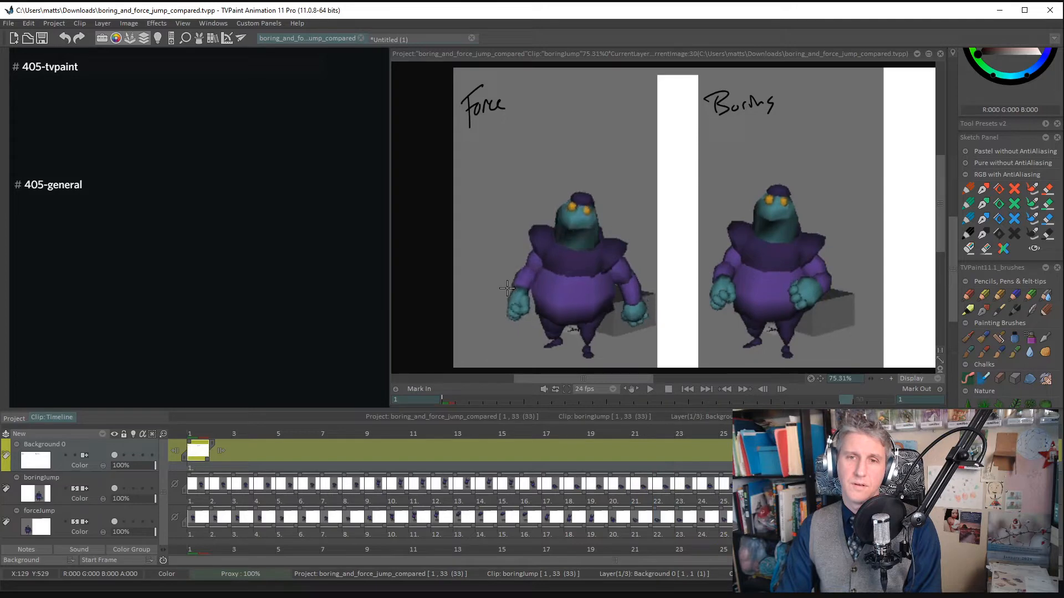
{"action": "key", "text": "Right"}
{"action": "key", "text": "Right"}
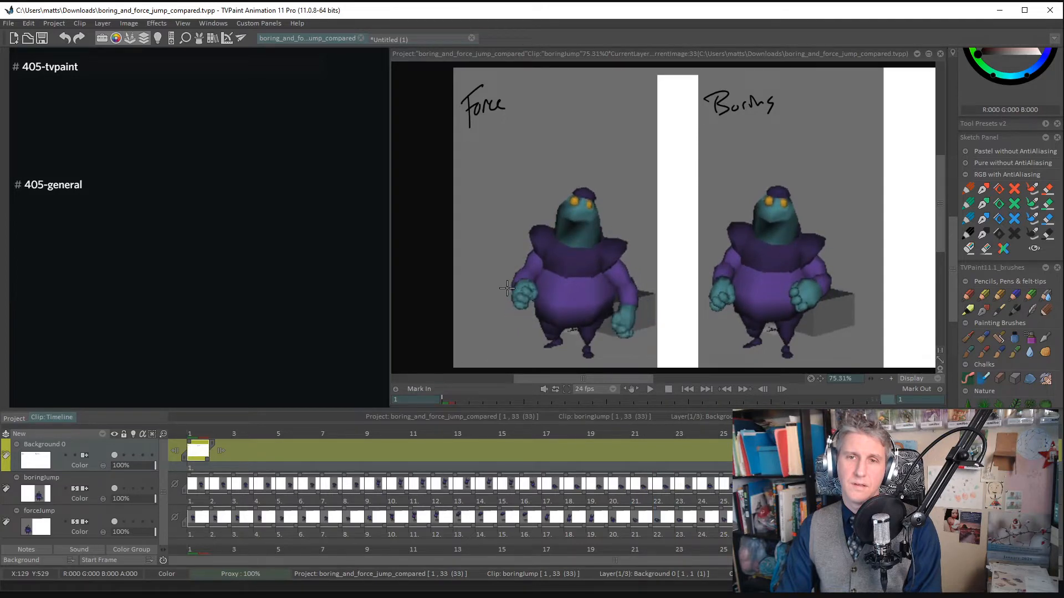
- Recheck the final settle of both jumps, going back and forth repeatedly between frames 27 and 33
{"action": "key", "text": "Left"}
{"action": "key", "text": "Left"}
{"action": "key", "text": "Left"}
{"action": "key", "text": "Left"}
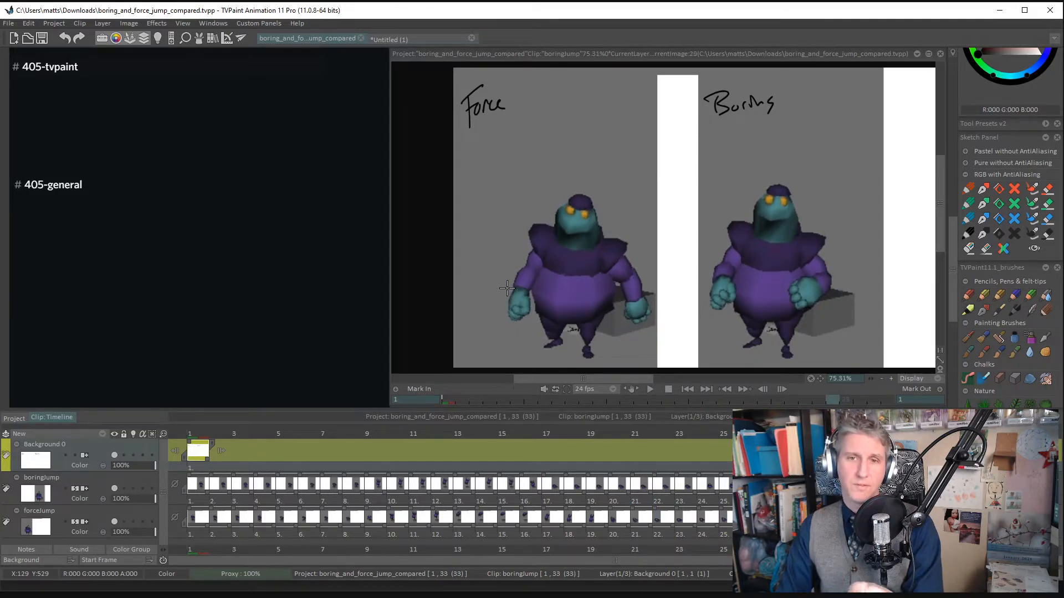
{"action": "key", "text": "Right"}
{"action": "key", "text": "Right"}
{"action": "key", "text": "Right"}
{"action": "key", "text": "Left"}
{"action": "key", "text": "Left"}
{"action": "key", "text": "Left"}
{"action": "key", "text": "Left"}
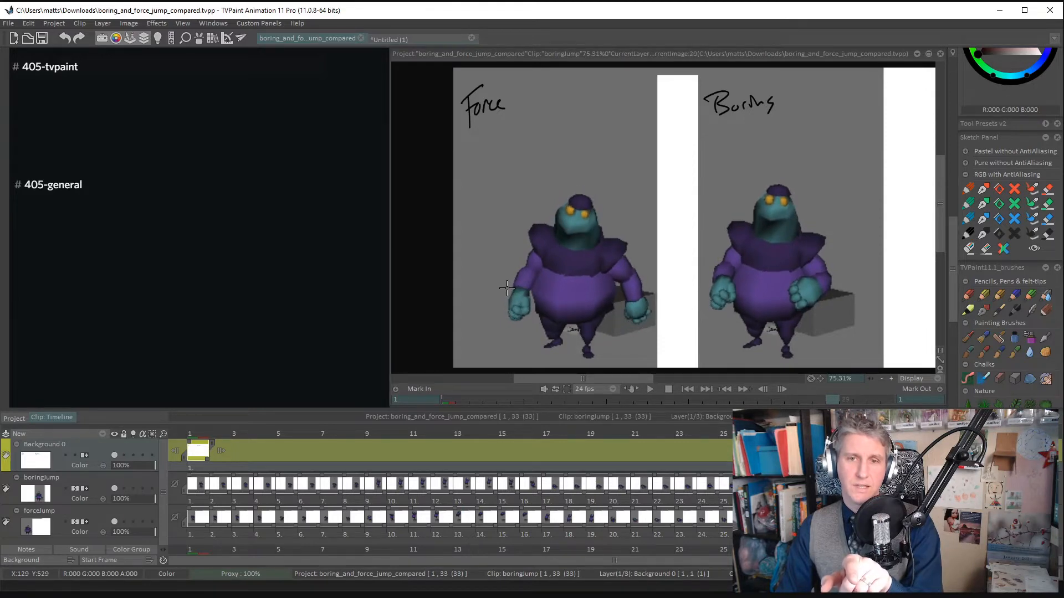
{"action": "key", "text": "Right"}
{"action": "key", "text": "Right"}
{"action": "key", "text": "Right"}
{"action": "key", "text": "Left"}
{"action": "key", "text": "Left"}
{"action": "key", "text": "Left"}
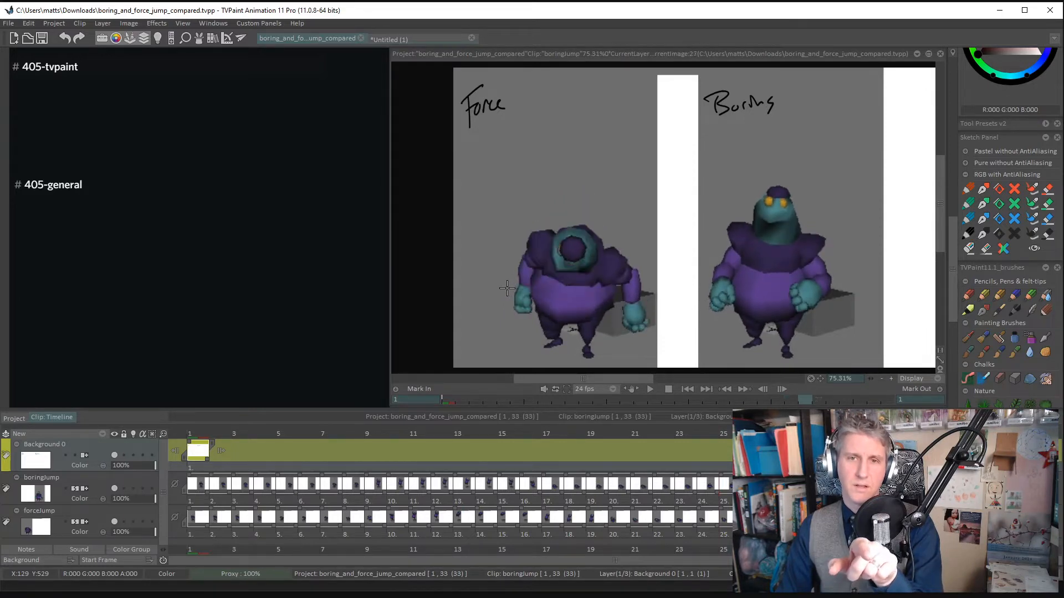
- Review the Force character's rise once more from frame 27 to 33, and return the animation to frame 1
{"action": "key", "text": "Right"}
{"action": "key", "text": "Right"}
{"action": "key", "text": "Right"}
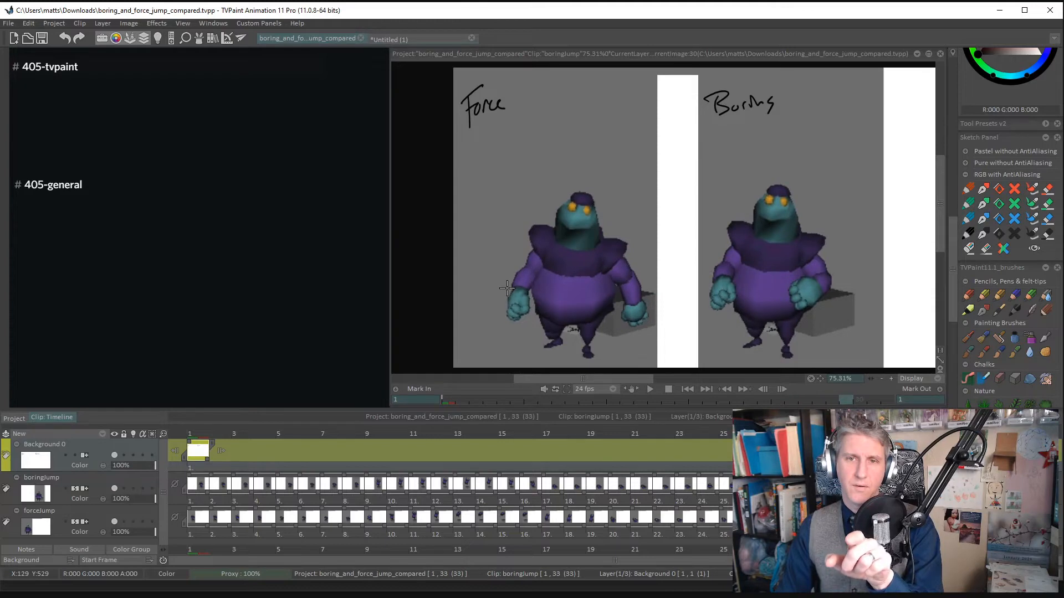
{"action": "key", "text": "Right"}
{"action": "key", "text": "Right"}
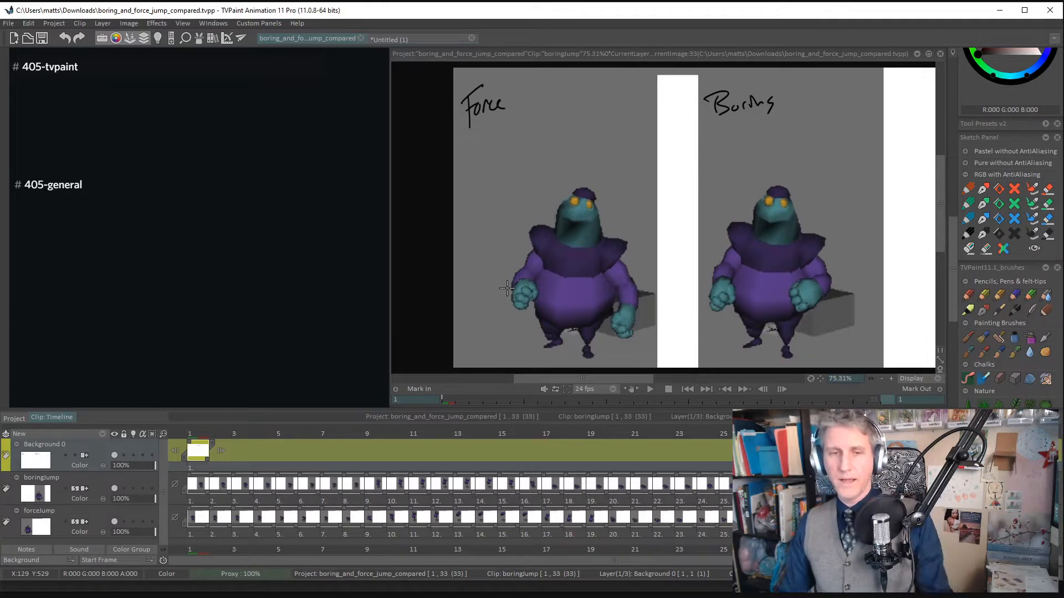
{"action": "left_click", "coordinate": [198, 436]}
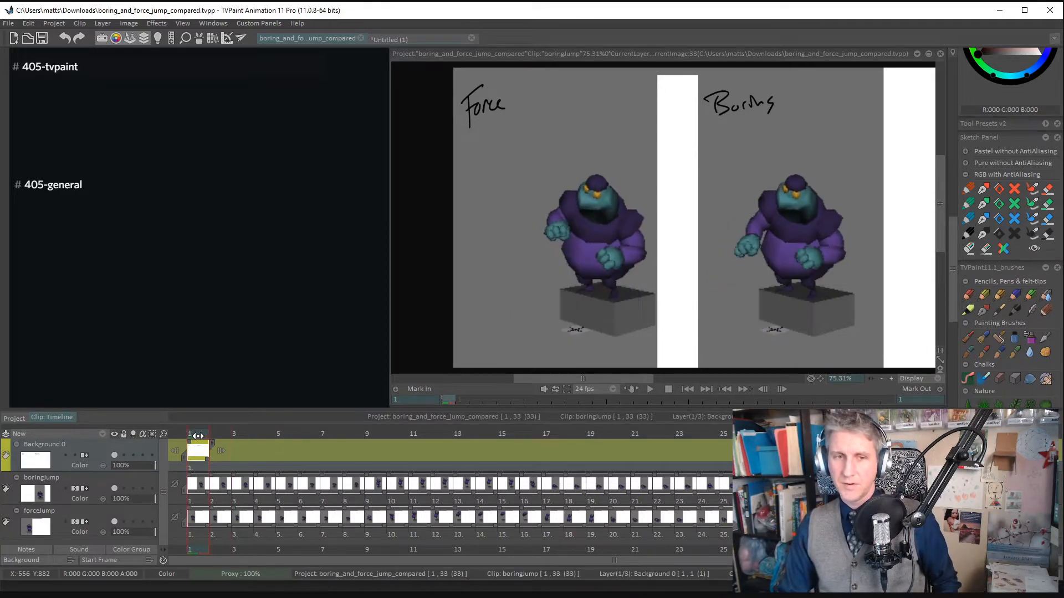
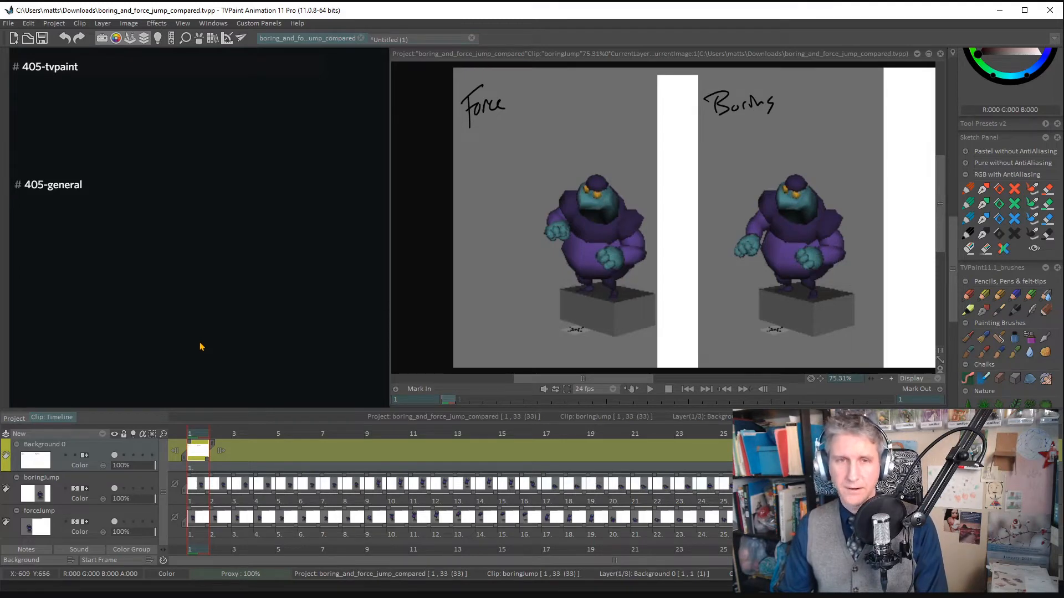
- Switch to the browser, close the jump comparison file's page, and download Wave Principle Mpeg4.mp4
{"action": "key", "text": "alt+Tab"}
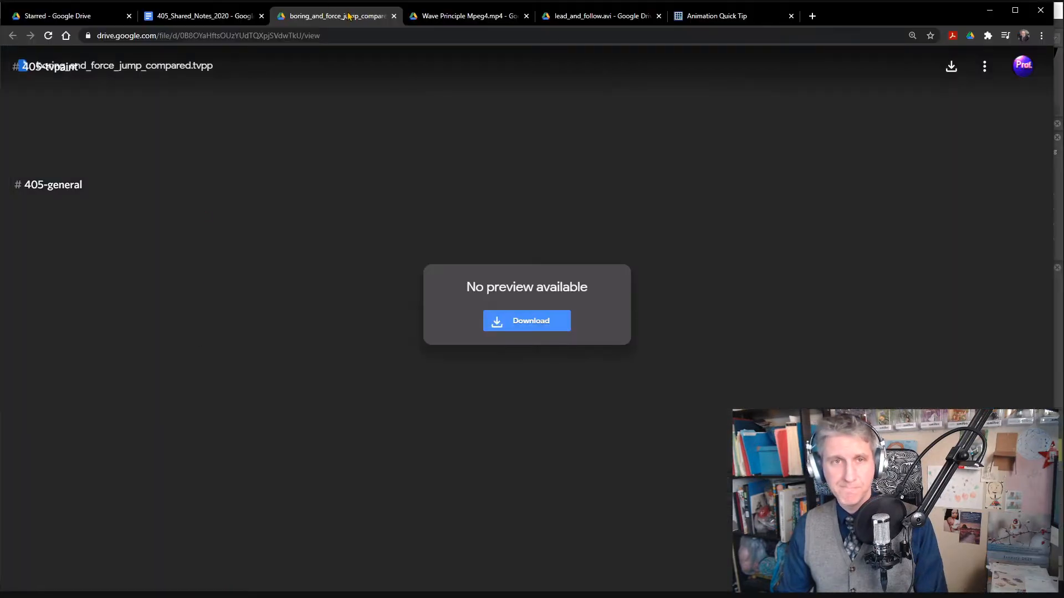
{"action": "left_click", "coordinate": [394, 16]}
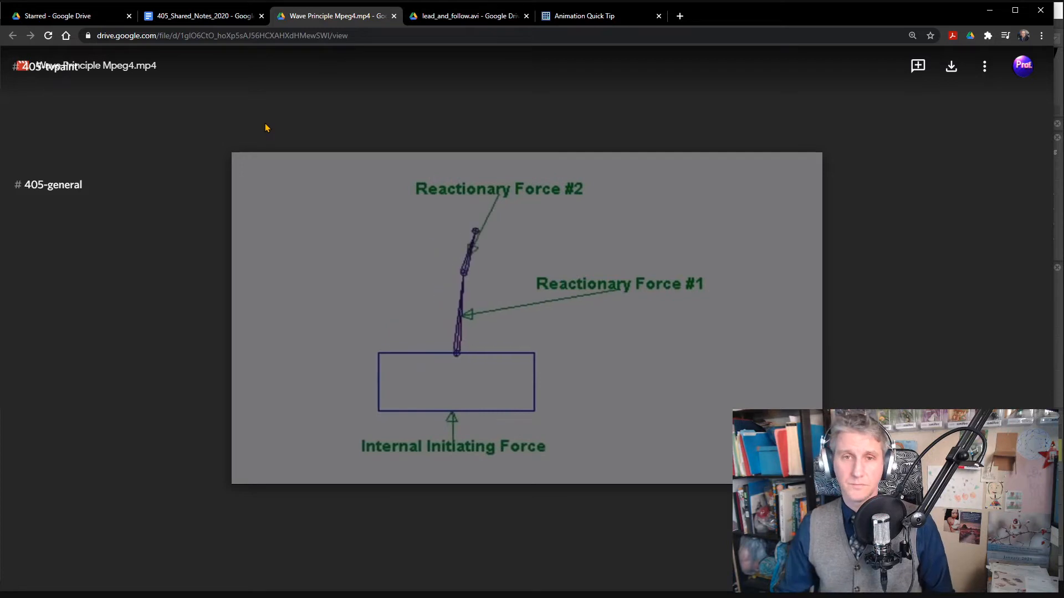
{"action": "left_click", "coordinate": [951, 66]}
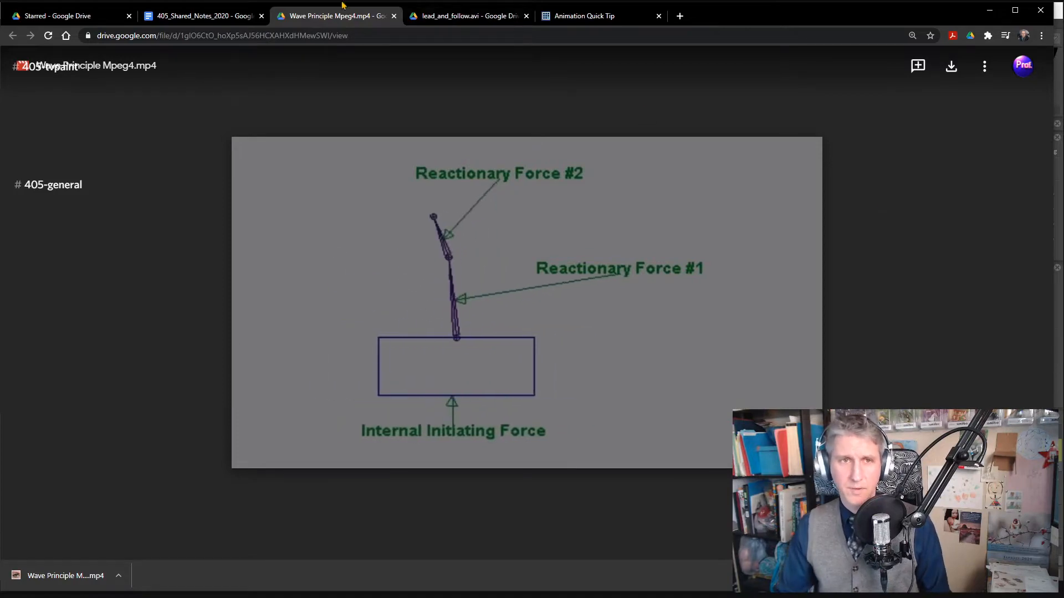
- Review the box and antenna assignment in the shared notes, highlighting the import and custom brush instructions under the rotoscope item
{"action": "left_click", "coordinate": [195, 16]}
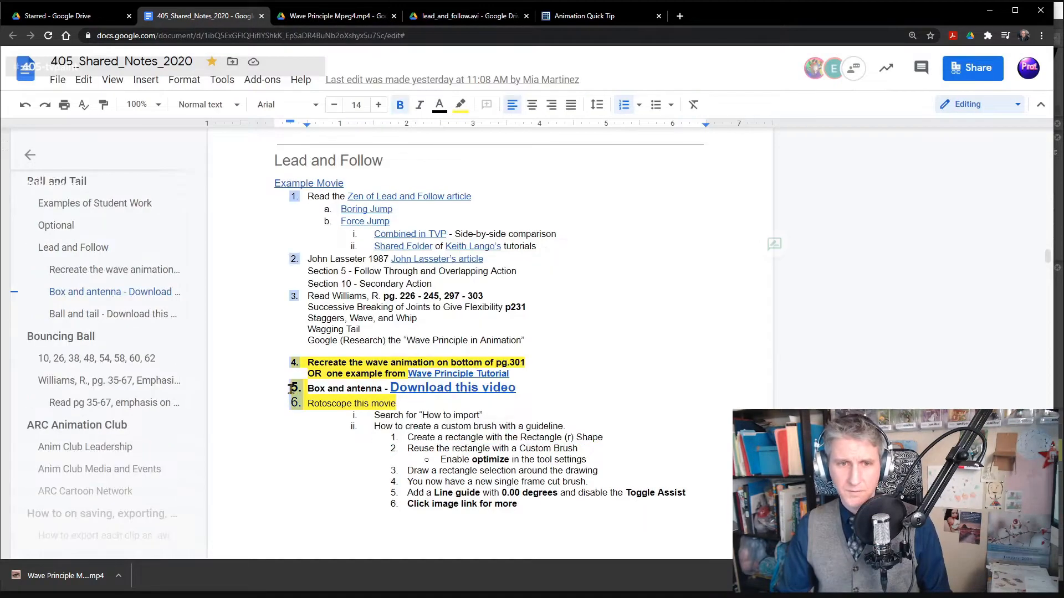
{"action": "left_click", "coordinate": [308, 388]}
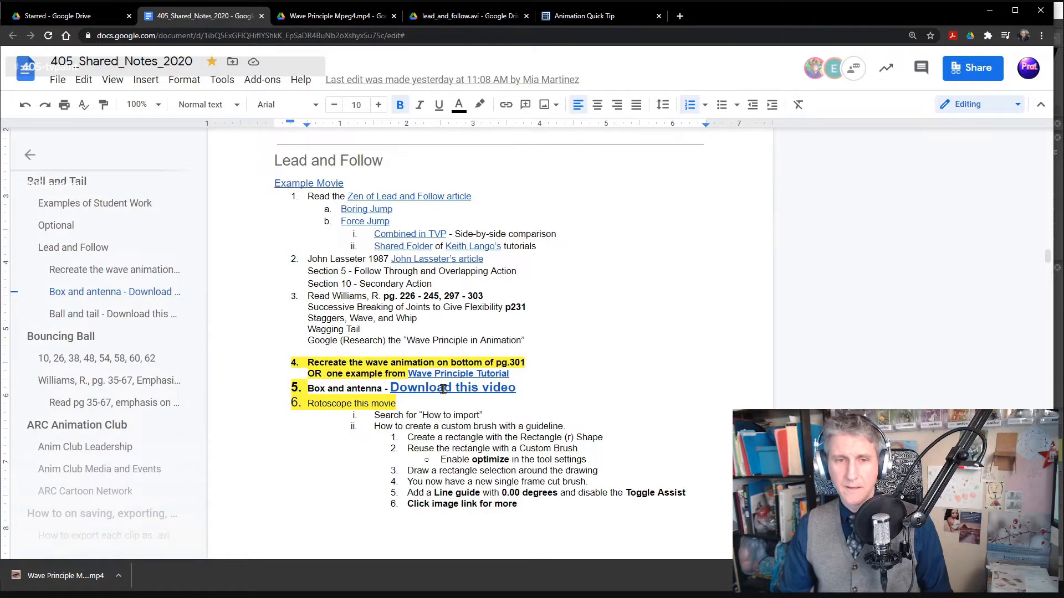
{"action": "scroll", "coordinate": [443, 389], "scroll_direction": "down", "scroll_amount": 1}
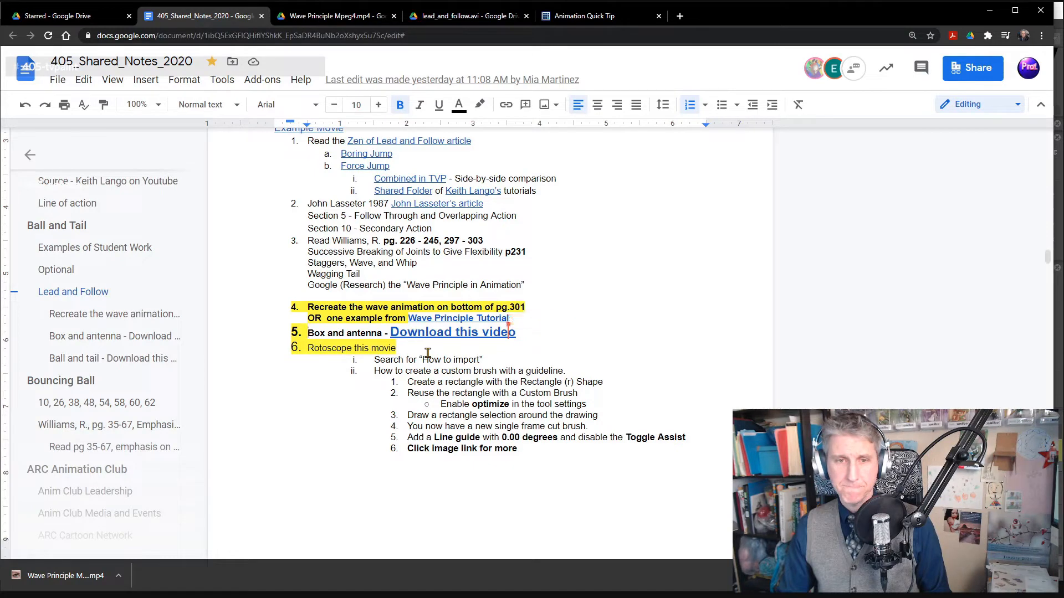
{"action": "left_click_drag", "start_coordinate": [372, 360], "coordinate": [515, 446]}
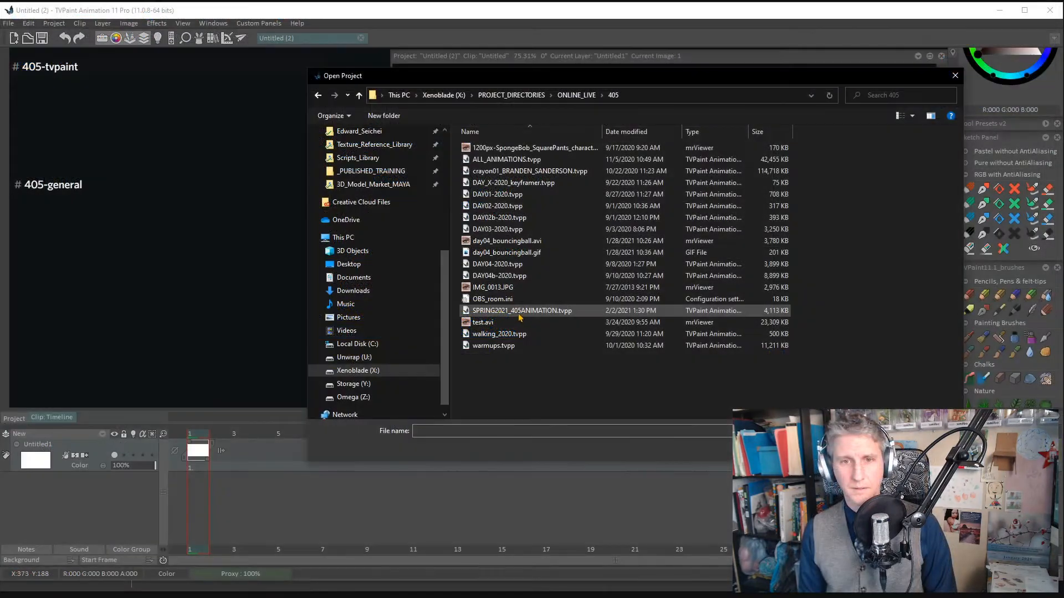
- Open the SPRING2021_405ANIMATION project in TVPaint, align its canvas window with the workspace, and show the project's scenes
{"action": "double_click", "coordinate": [519, 313]}
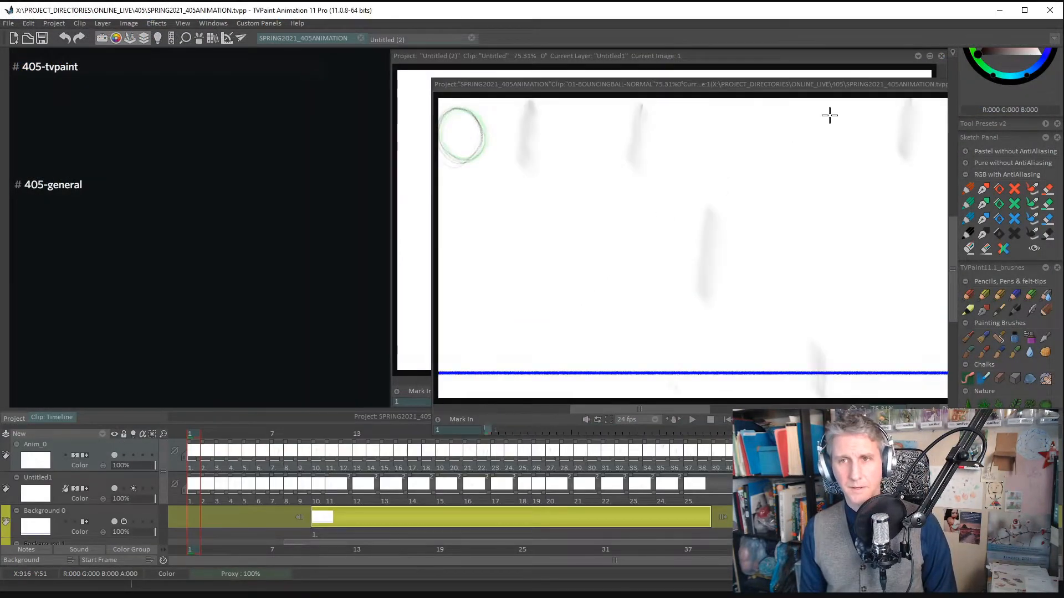
{"action": "left_click_drag", "start_coordinate": [868, 84], "coordinate": [827, 52]}
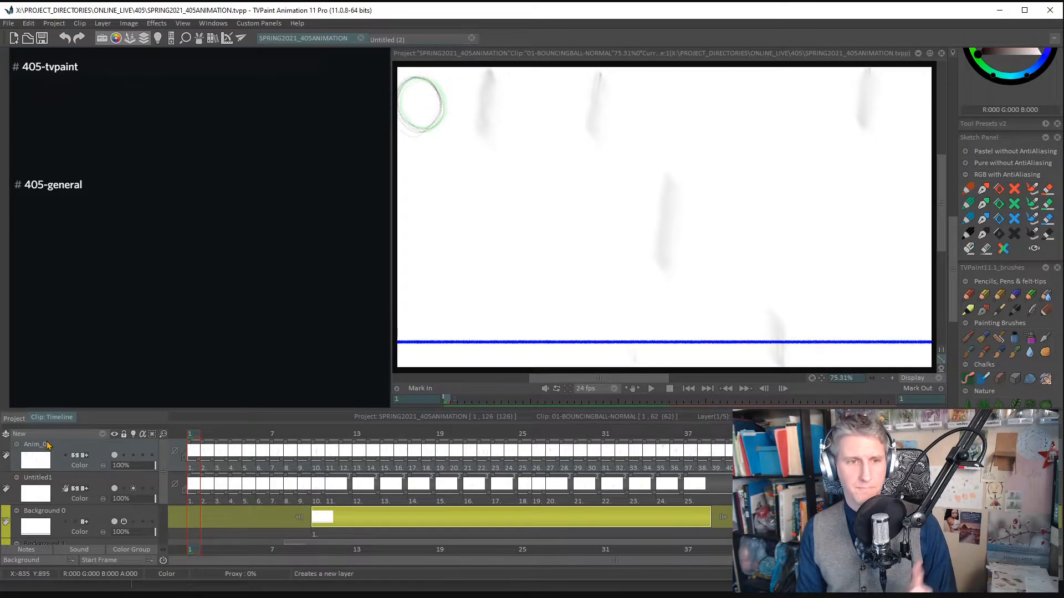
{"action": "left_click", "coordinate": [17, 421]}
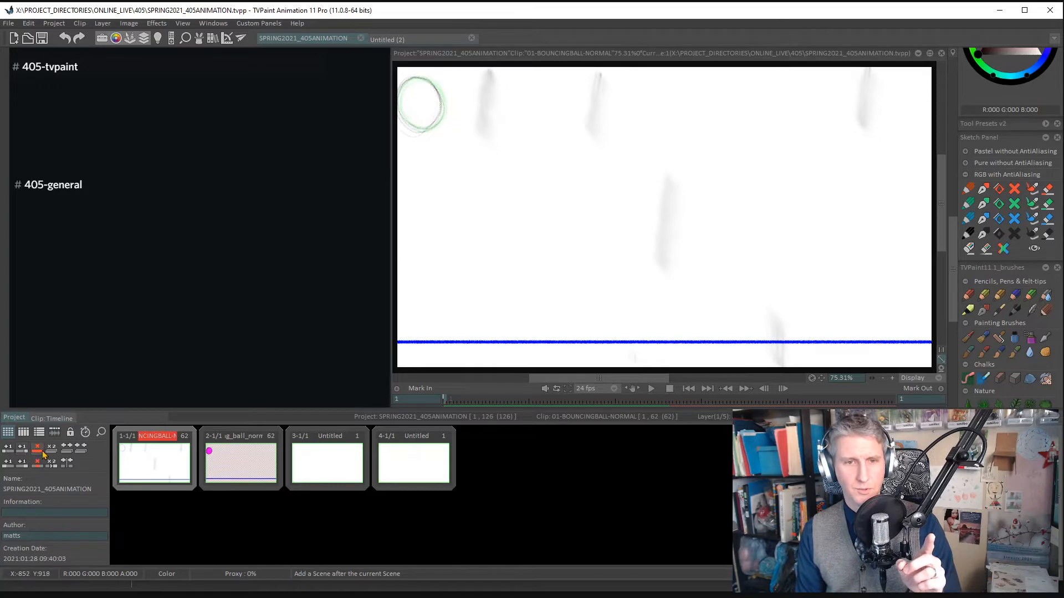
- Add a scene after the untitled scene 3, and delete scene 3
{"action": "left_click", "coordinate": [333, 467]}
{"action": "mouse_move", "coordinate": [336, 436]}
{"action": "left_mouse_down"}
{"action": "mouse_move", "coordinate": [329, 455]}
{"action": "mouse_move", "coordinate": [332, 442]}
{"action": "left_mouse_up"}
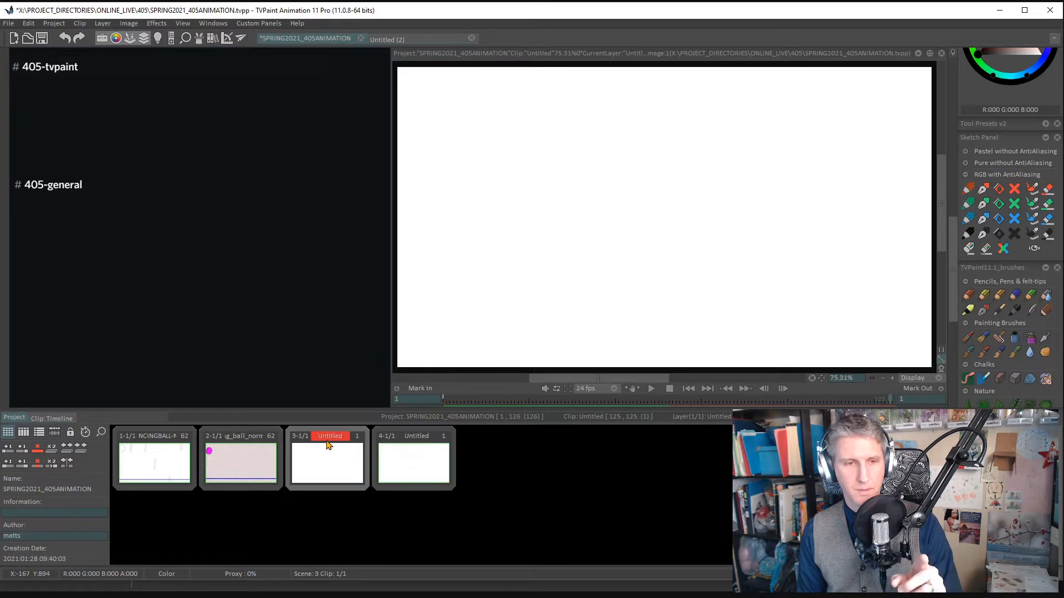
{"action": "left_click", "coordinate": [23, 449]}
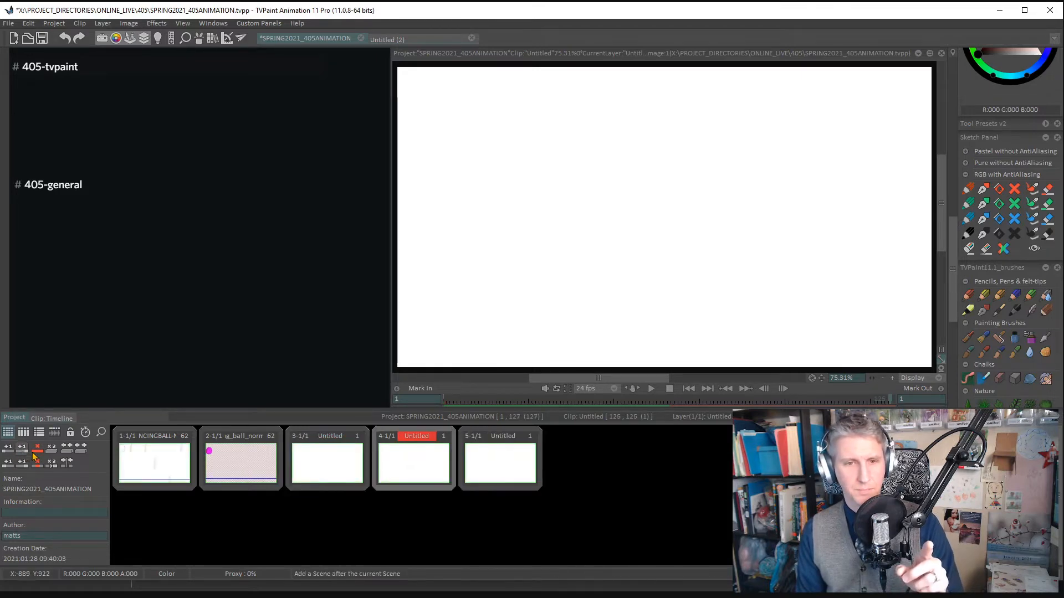
{"action": "left_click", "coordinate": [331, 459]}
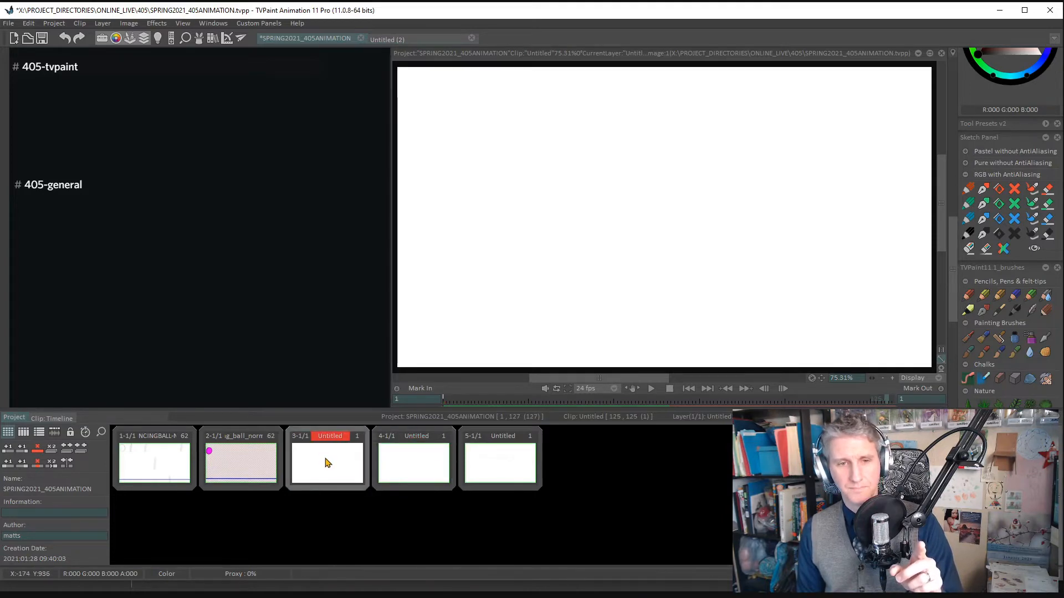
{"action": "right_click", "coordinate": [327, 462]}
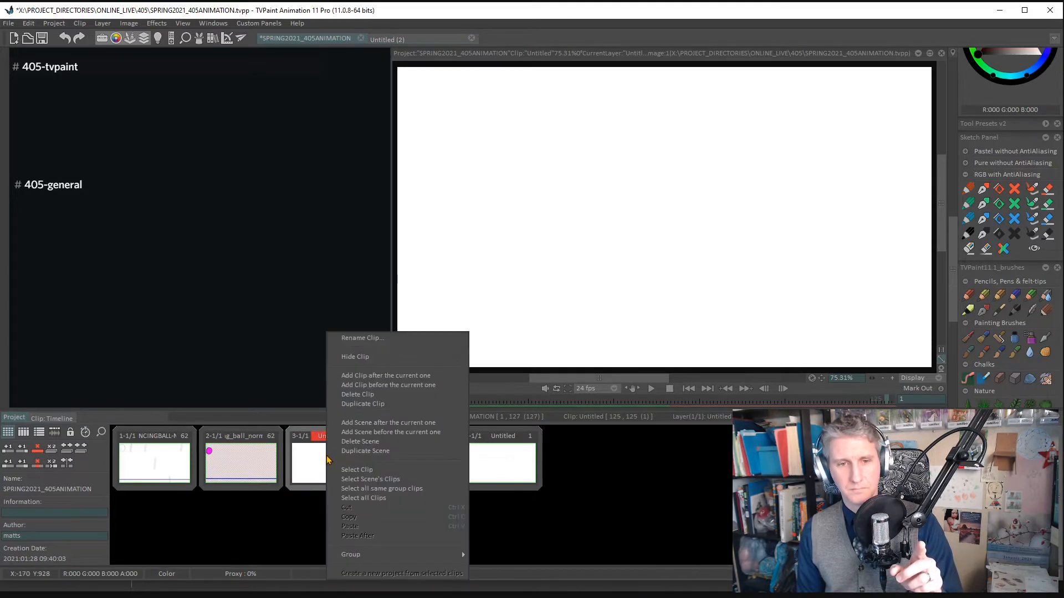
{"action": "left_click", "coordinate": [353, 442]}
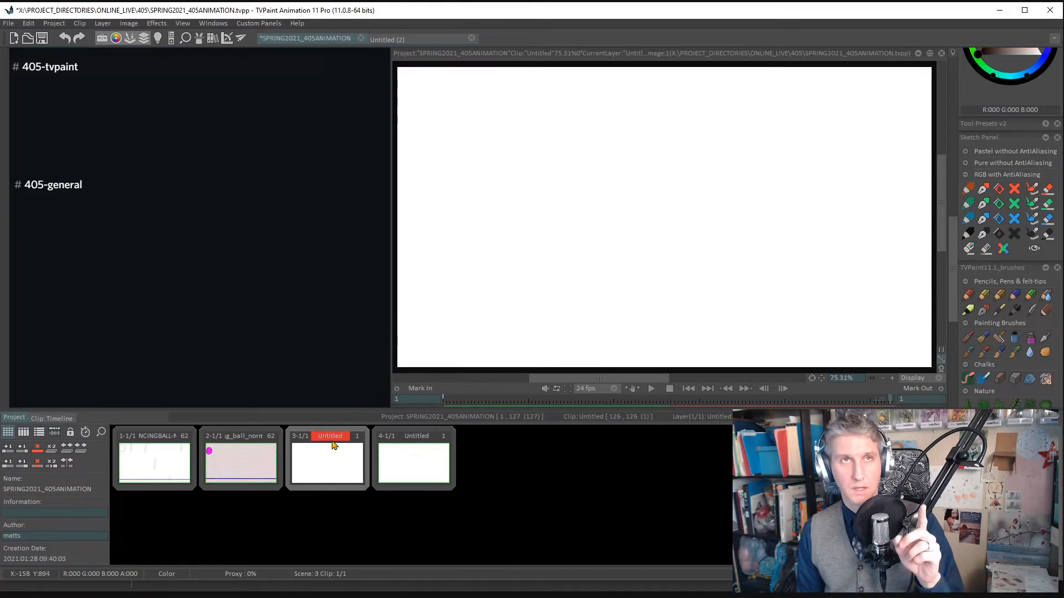
- Merge scene 4's clip into scene 3, and add another clip to that scene
{"action": "right_click", "coordinate": [331, 464]}
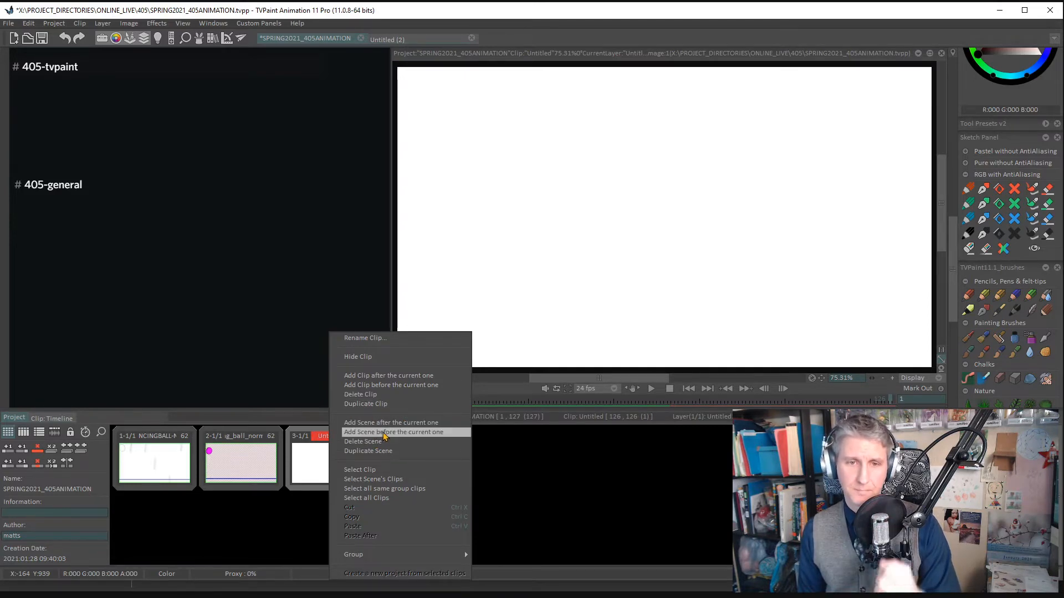
{"action": "left_click", "coordinate": [341, 450]}
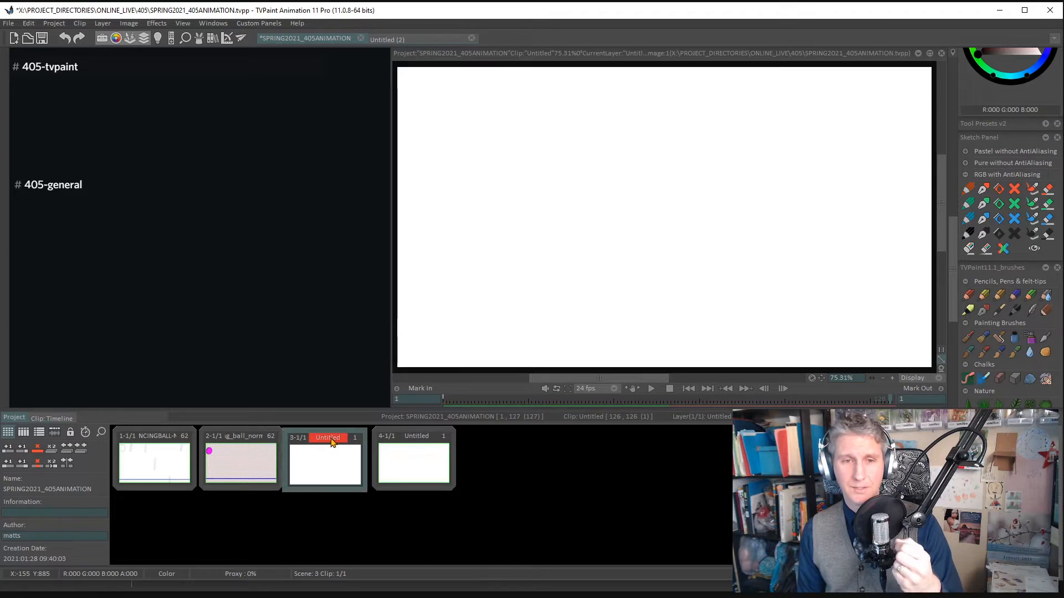
{"action": "left_click_drag", "start_coordinate": [330, 439], "coordinate": [338, 451]}
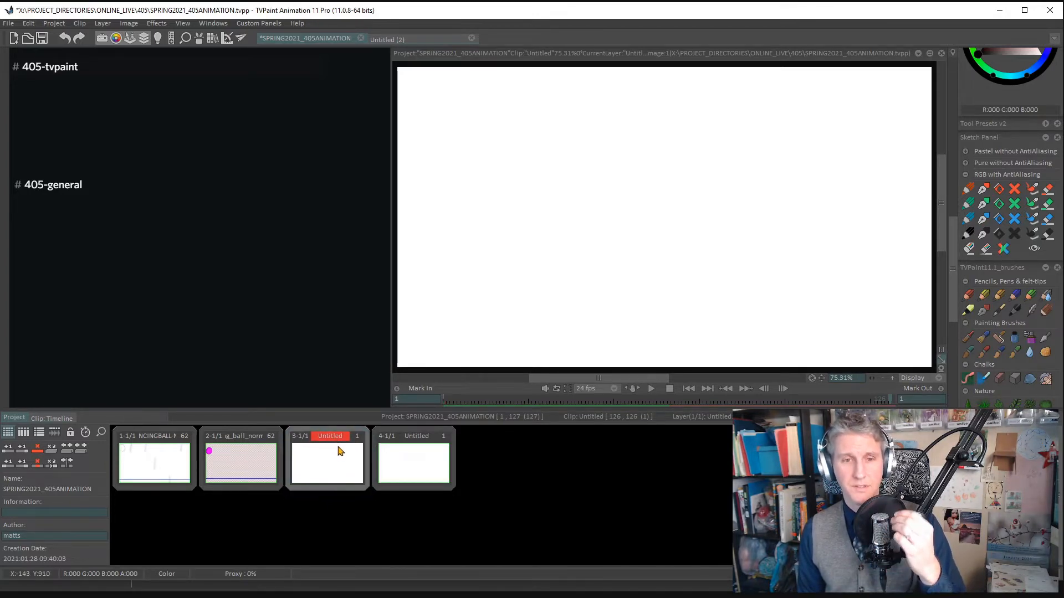
{"action": "left_click_drag", "start_coordinate": [339, 451], "coordinate": [399, 443]}
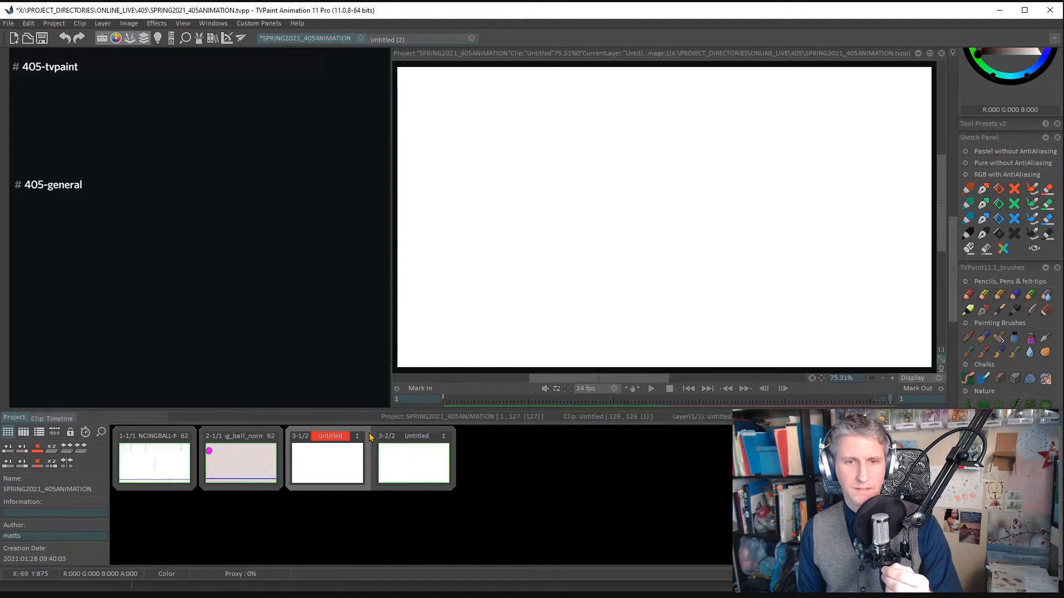
{"action": "left_click_drag", "start_coordinate": [350, 437], "coordinate": [397, 451]}
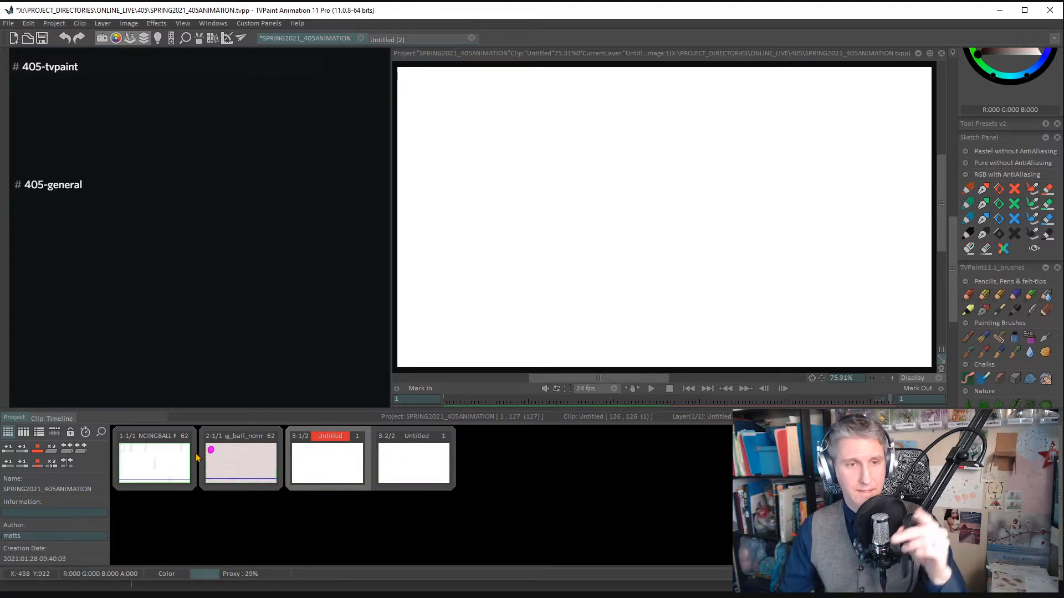
{"action": "left_click", "coordinate": [22, 463]}
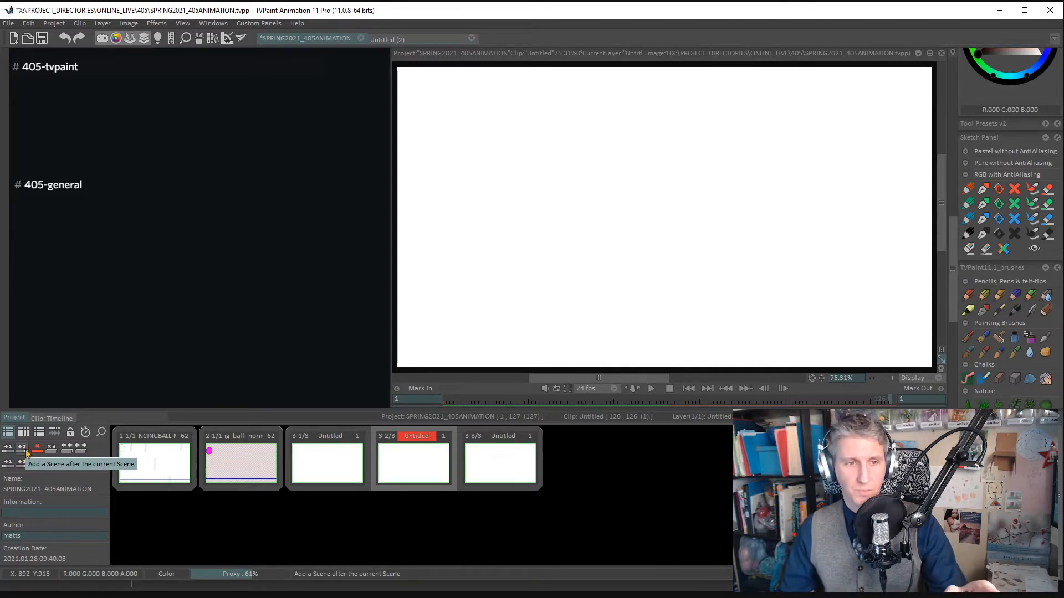
- Add a scene after scene 3 and delete it again
{"action": "left_click", "coordinate": [26, 454]}
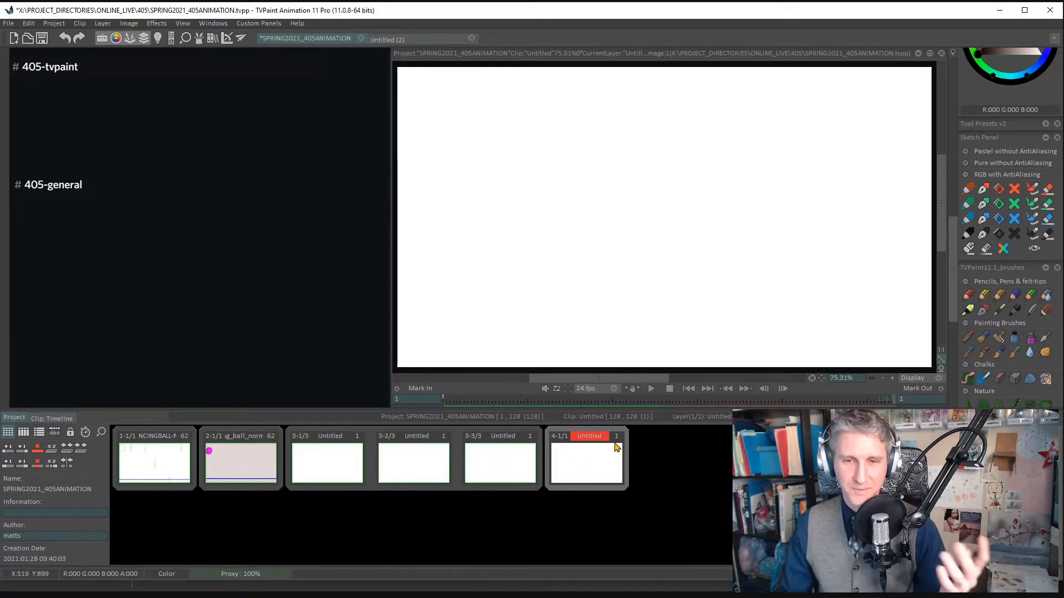
{"action": "mouse_move", "coordinate": [593, 446]}
{"action": "left_mouse_down"}
{"action": "mouse_move", "coordinate": [673, 480]}
{"action": "mouse_move", "coordinate": [596, 460]}
{"action": "left_mouse_up"}
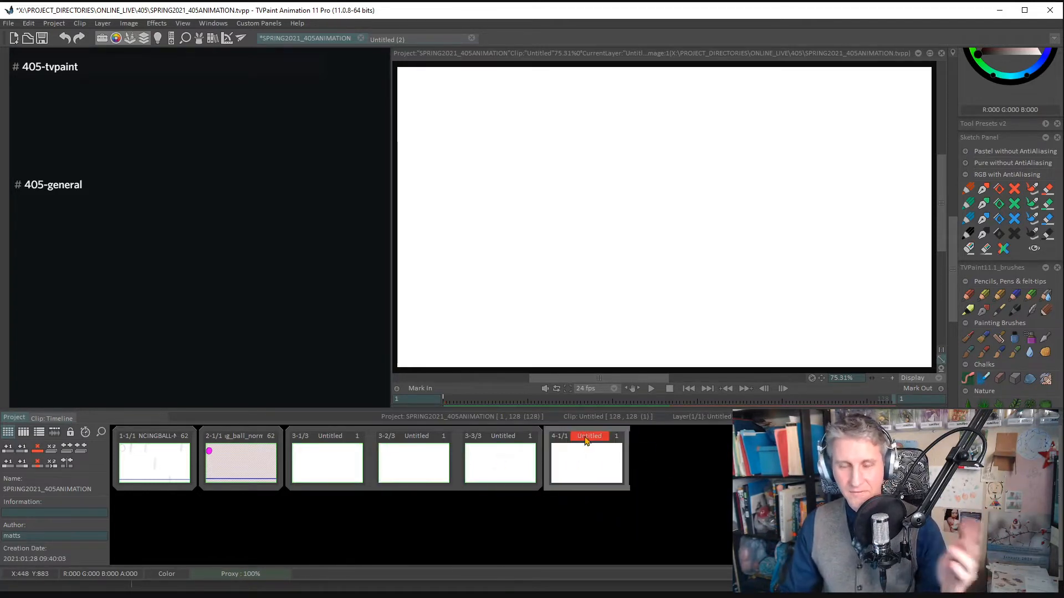
{"action": "right_click", "coordinate": [597, 461]}
{"action": "left_click", "coordinate": [629, 441]}
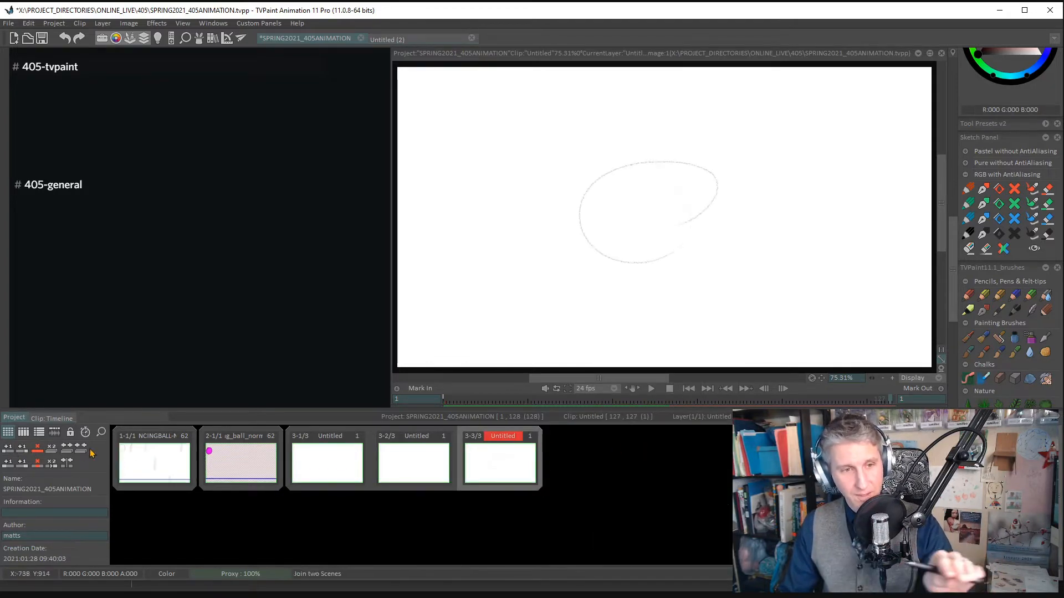
- Add a scene after scene 3, give it a second clip, and split that clip off into its own scene
{"action": "left_click", "coordinate": [23, 453]}
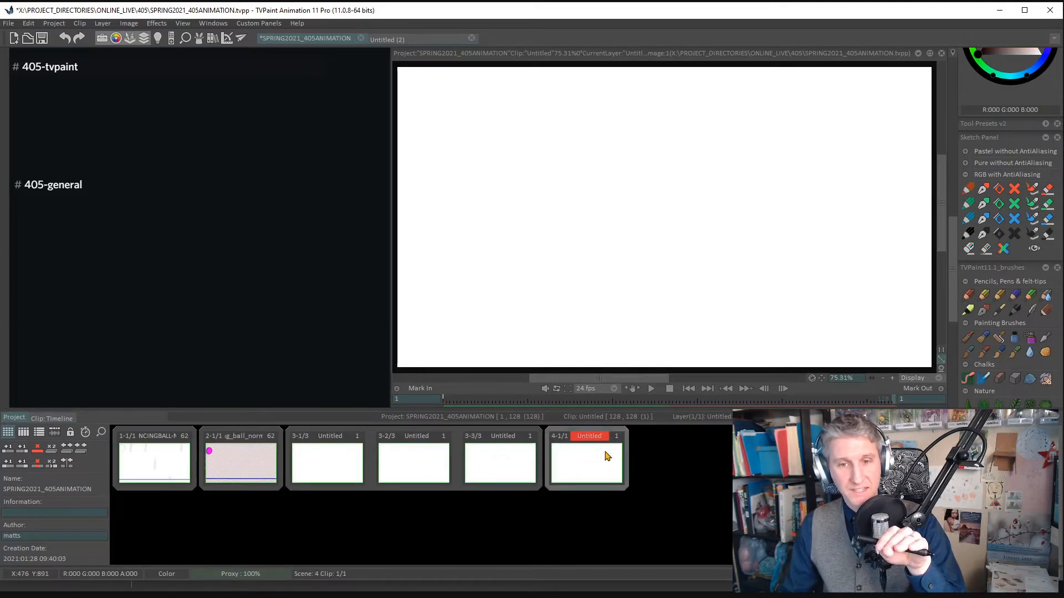
{"action": "left_click", "coordinate": [21, 471]}
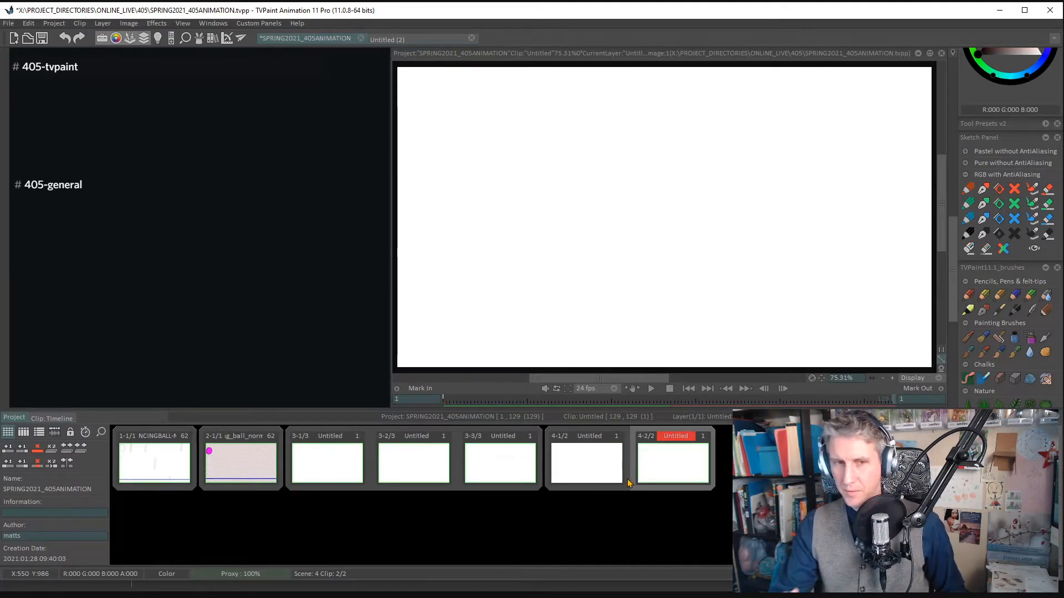
{"action": "left_click_drag", "start_coordinate": [646, 454], "coordinate": [707, 470]}
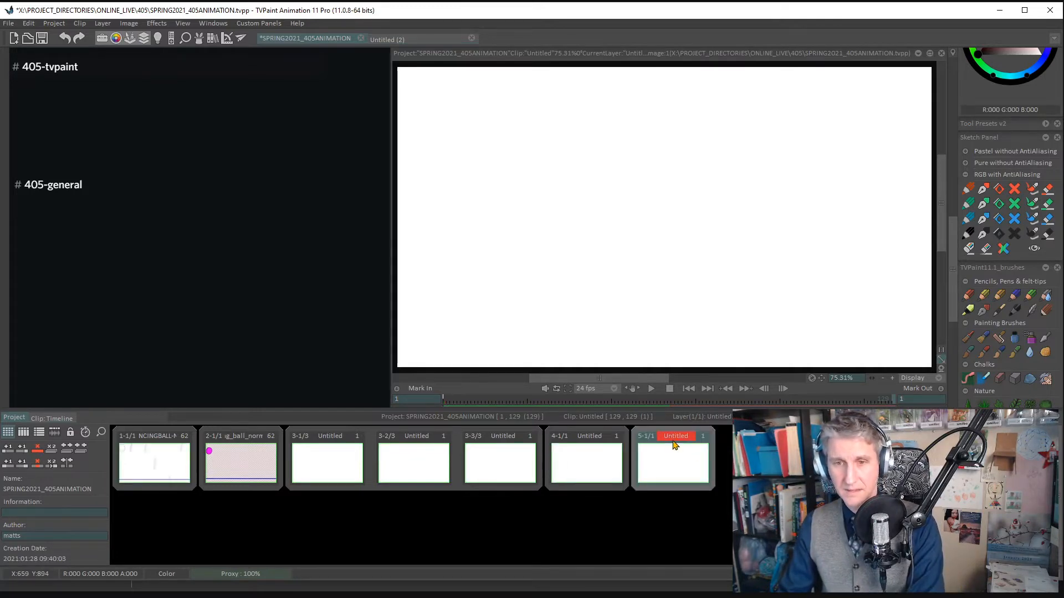
- Merge the split-off last clip back into scene 4 and delete the whole scene
{"action": "right_click", "coordinate": [674, 442]}
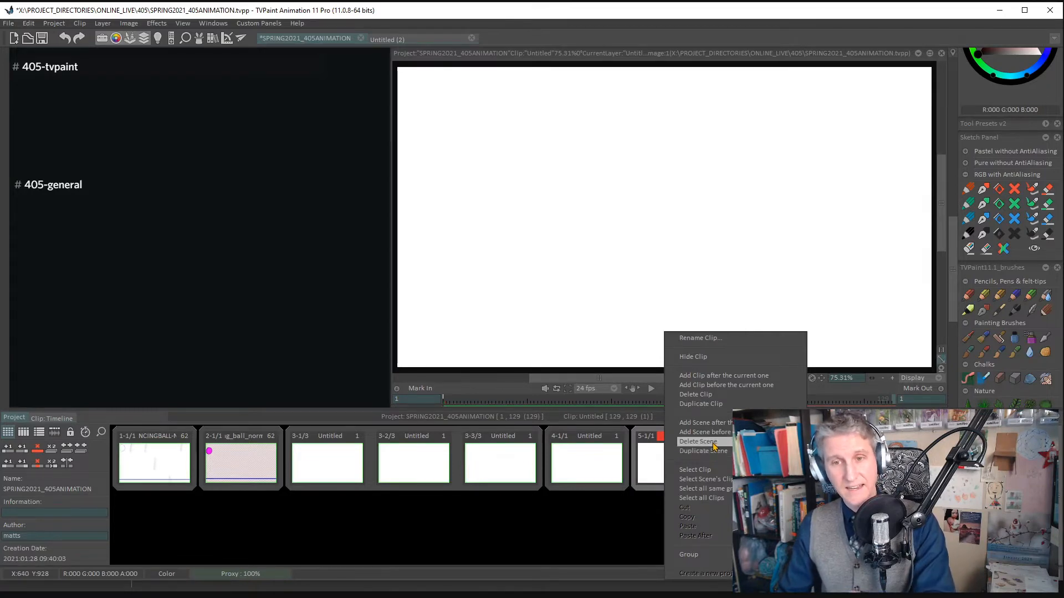
{"action": "left_click", "coordinate": [696, 395]}
{"action": "left_click_drag", "start_coordinate": [682, 438], "coordinate": [623, 449]}
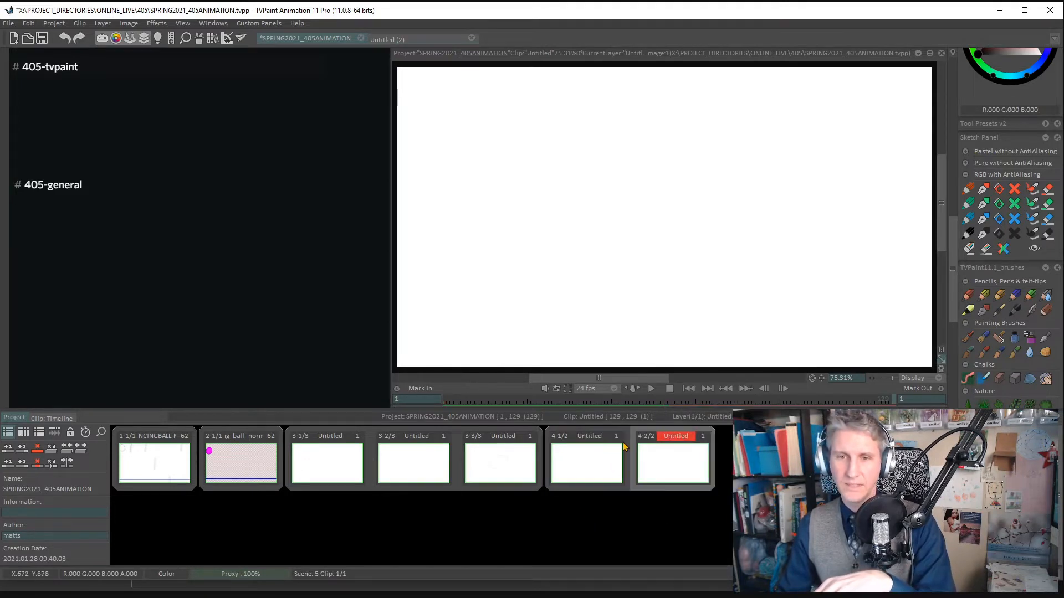
{"action": "right_click", "coordinate": [683, 470]}
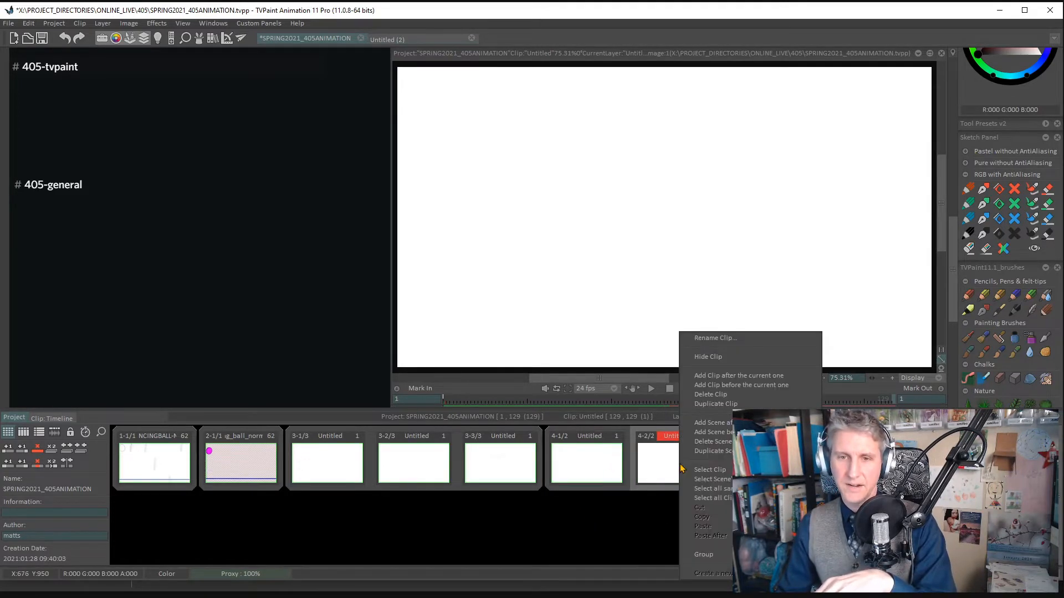
{"action": "left_click", "coordinate": [725, 442]}
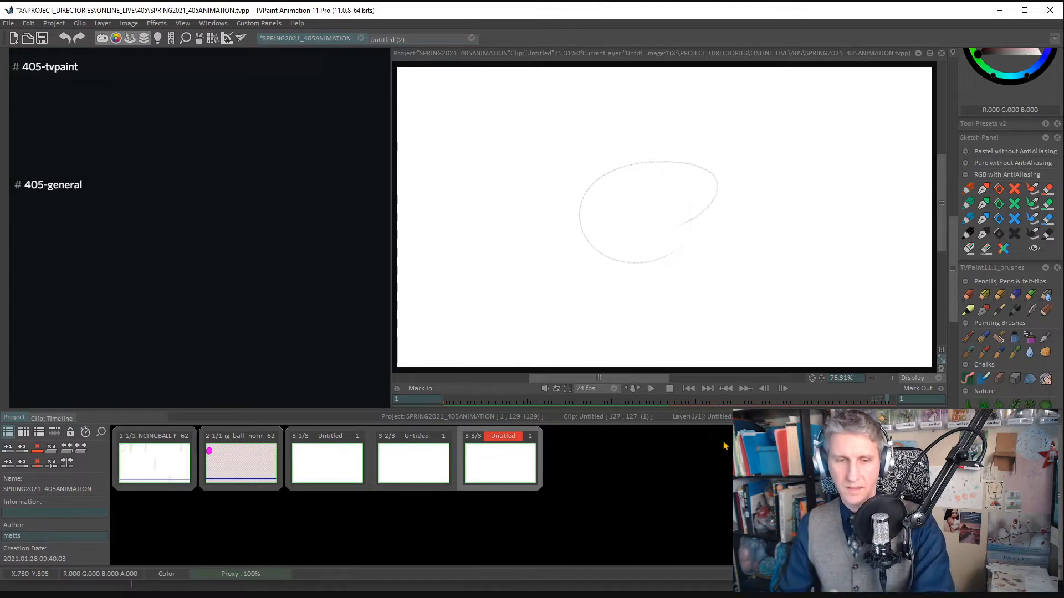
- Delete scene 3 together with its three untitled clips
{"action": "right_click", "coordinate": [447, 475]}
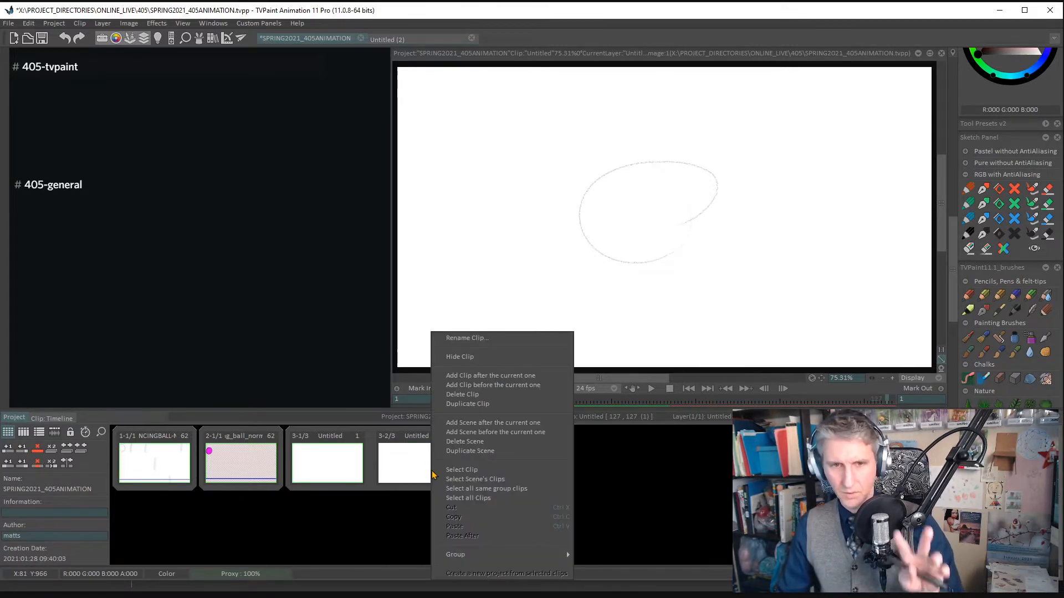
{"action": "left_click", "coordinate": [491, 442]}
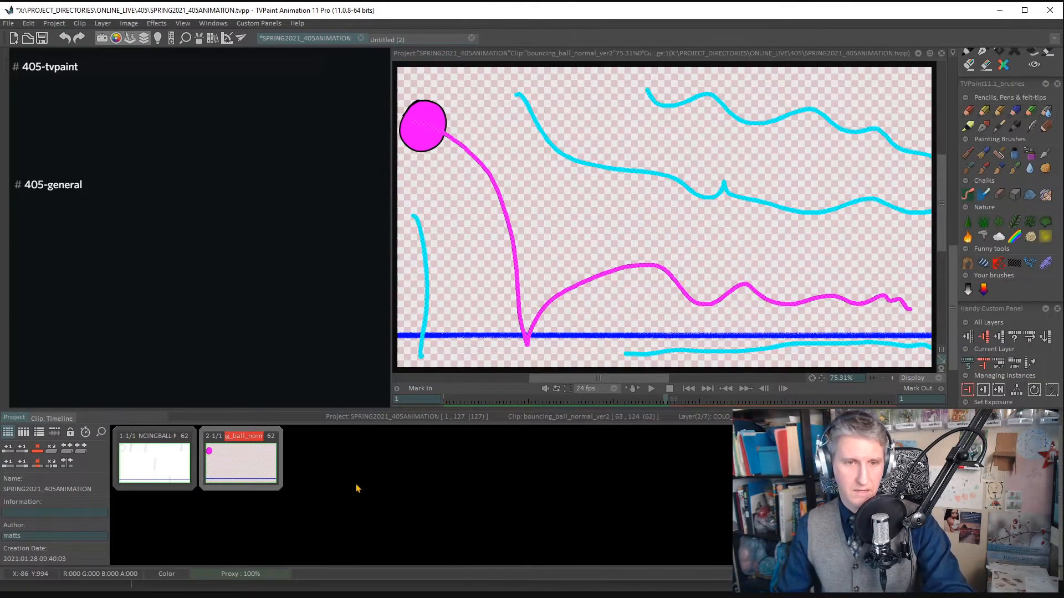
- Add a new scene after scene 2 and open its untitled clip's name for editing
{"action": "left_click", "coordinate": [84, 455]}
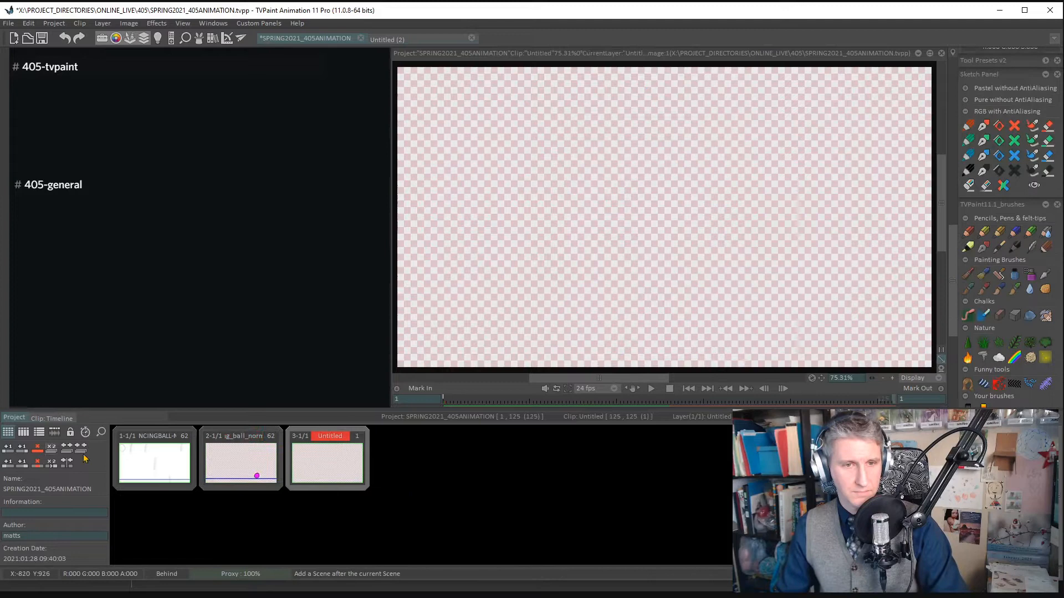
{"action": "double_click", "coordinate": [337, 437]}
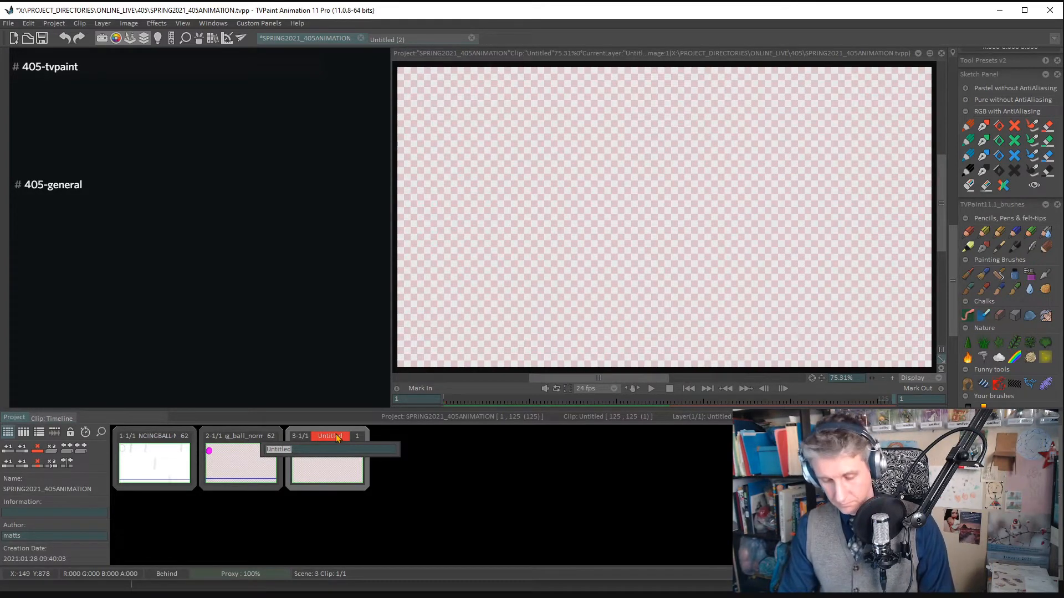
- In the 405_Shared_Notes_2020 document in Chrome, find the due animation heading "Box and antennae - rotoscope" and copy it
{"action": "key", "text": "alt+Tab"}
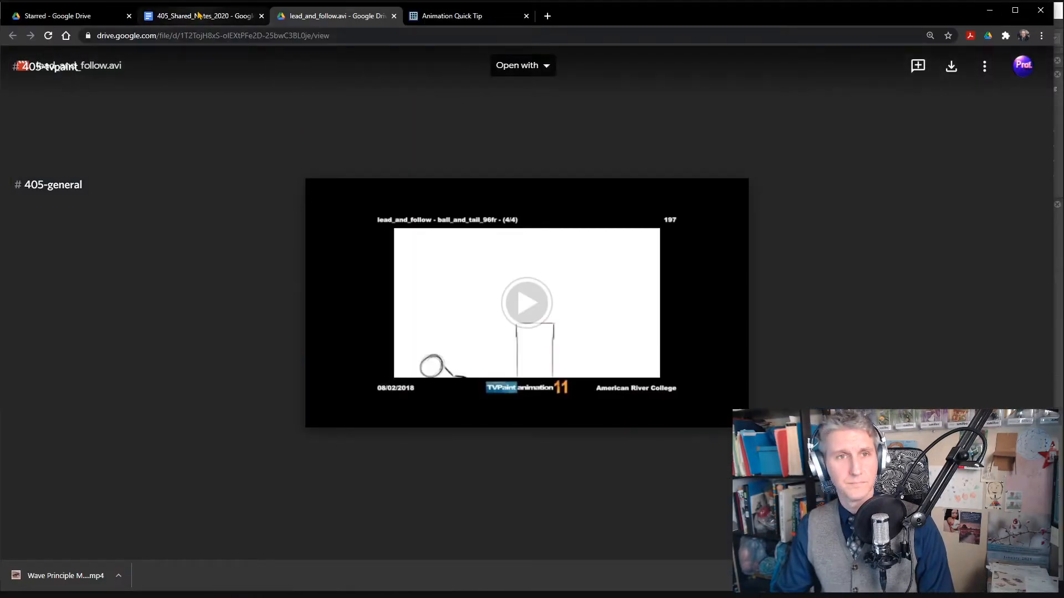
{"action": "left_click", "coordinate": [201, 16]}
{"action": "scroll", "coordinate": [100, 343], "scroll_direction": "down", "scroll_amount": 1}
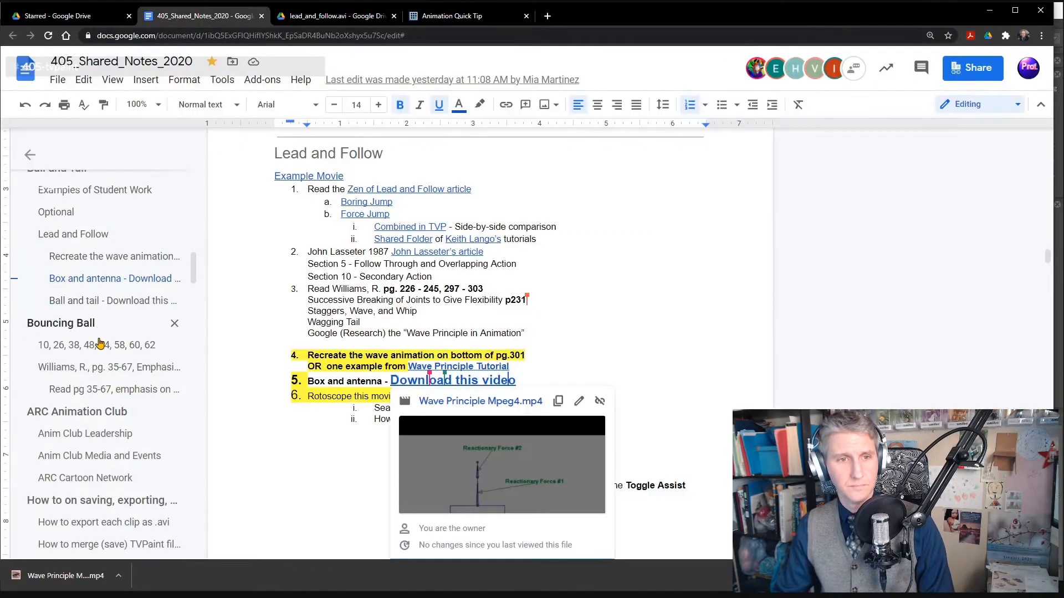
{"action": "scroll", "coordinate": [100, 343], "scroll_direction": "down", "scroll_amount": 15}
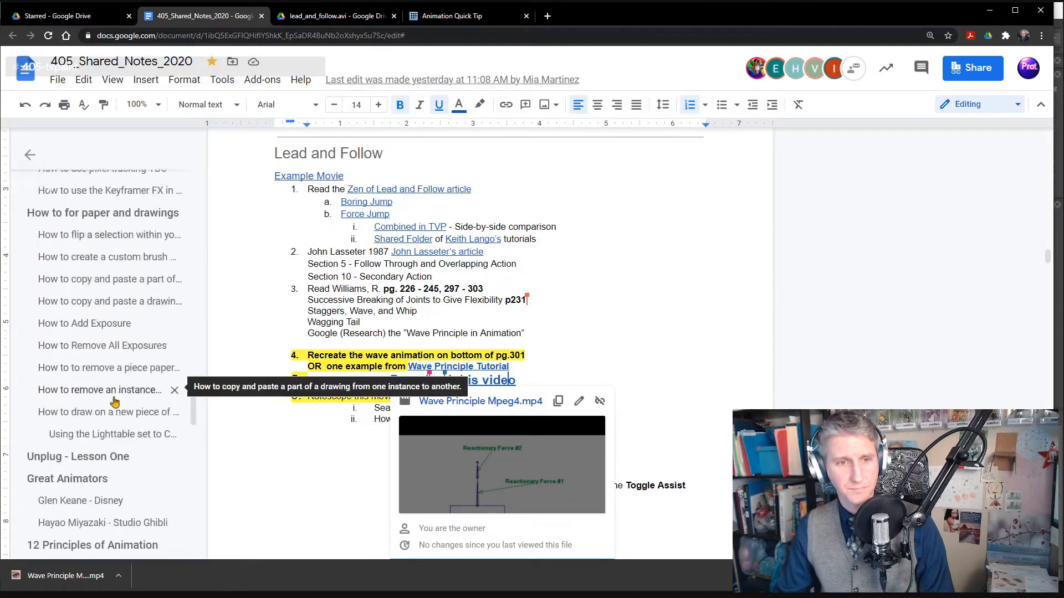
{"action": "scroll", "coordinate": [114, 396], "scroll_direction": "down", "scroll_amount": 10}
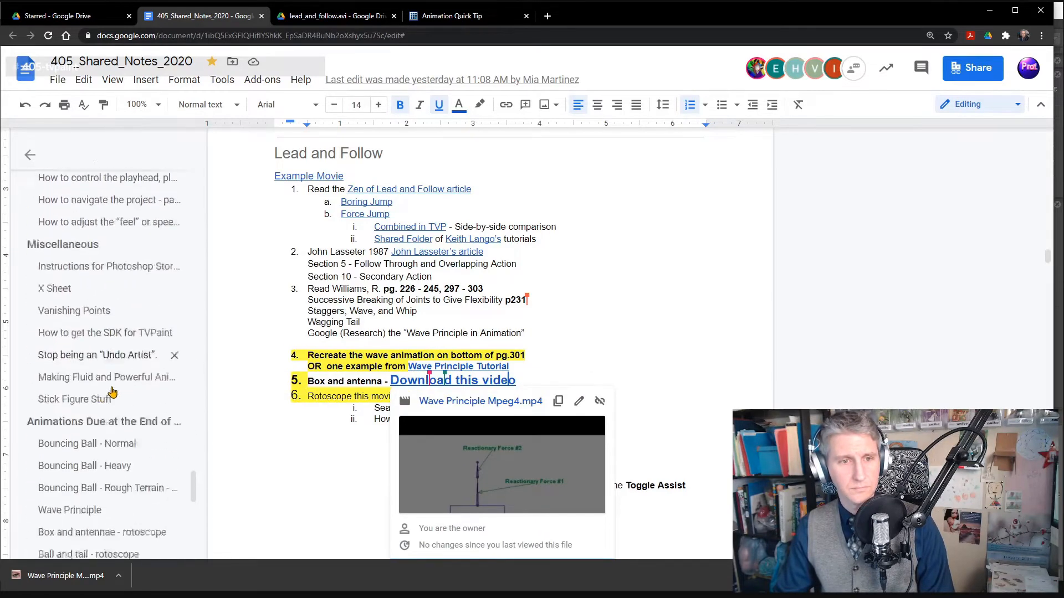
{"action": "scroll", "coordinate": [112, 392], "scroll_direction": "down", "scroll_amount": 6}
{"action": "scroll", "coordinate": [113, 391], "scroll_direction": "up", "scroll_amount": 2}
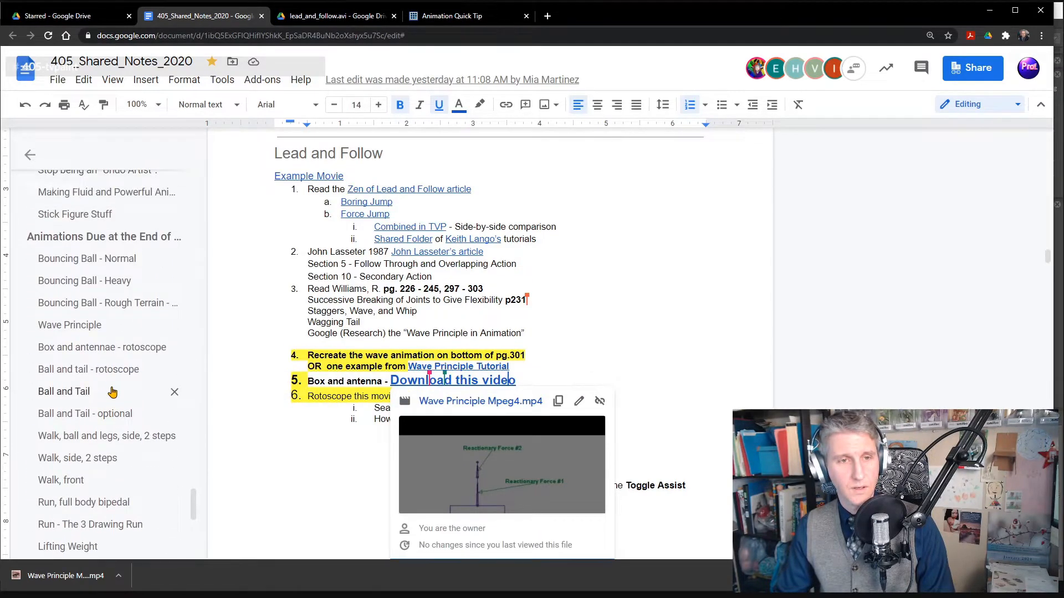
{"action": "scroll", "coordinate": [113, 392], "scroll_direction": "down", "scroll_amount": 1}
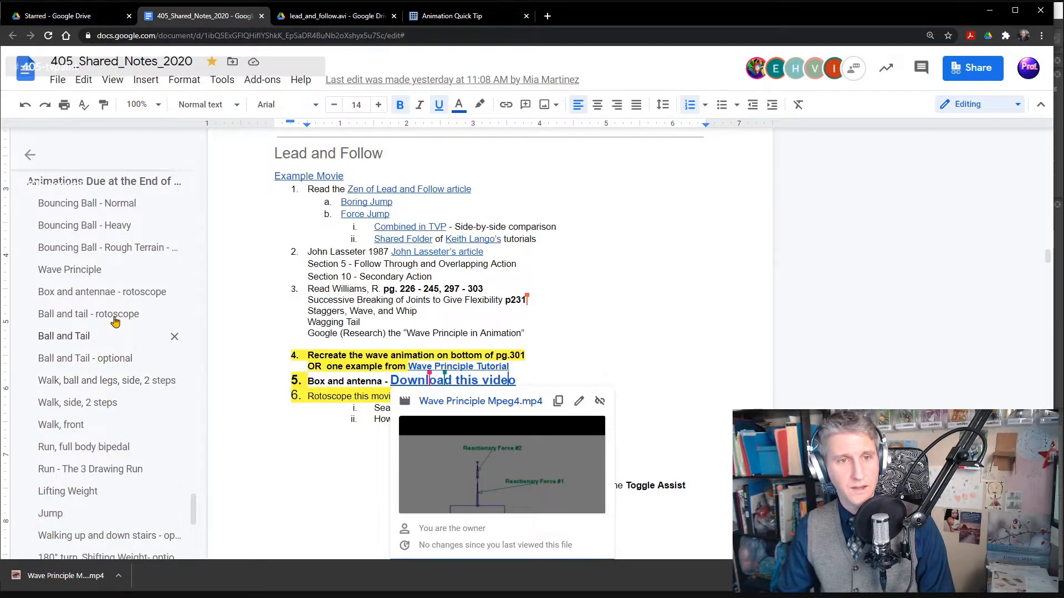
{"action": "left_click", "coordinate": [84, 293]}
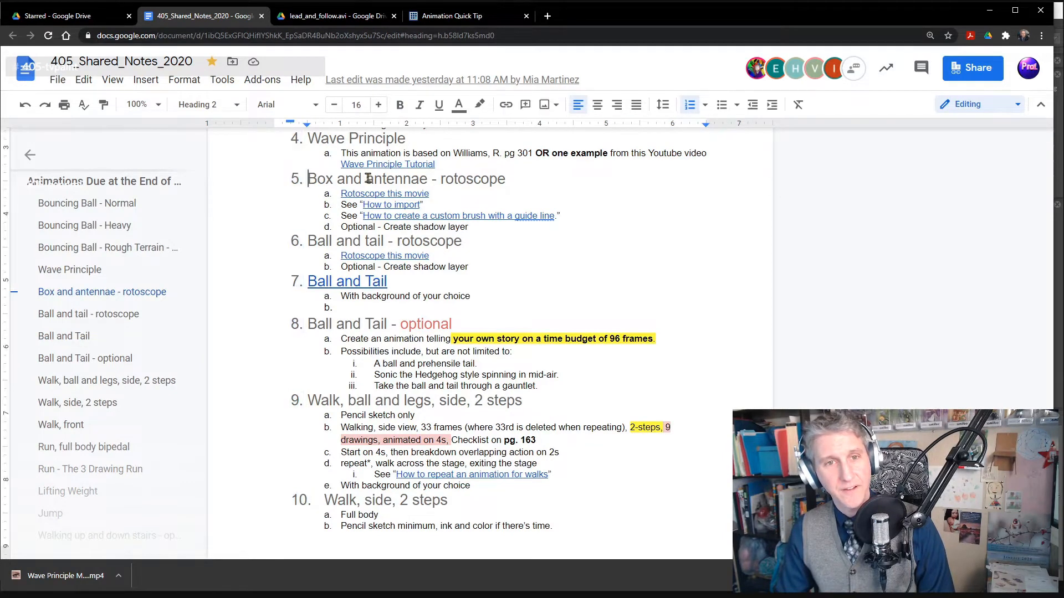
{"action": "left_click_drag", "start_coordinate": [369, 179], "coordinate": [520, 182]}
{"action": "key", "text": "ctrl+c"}
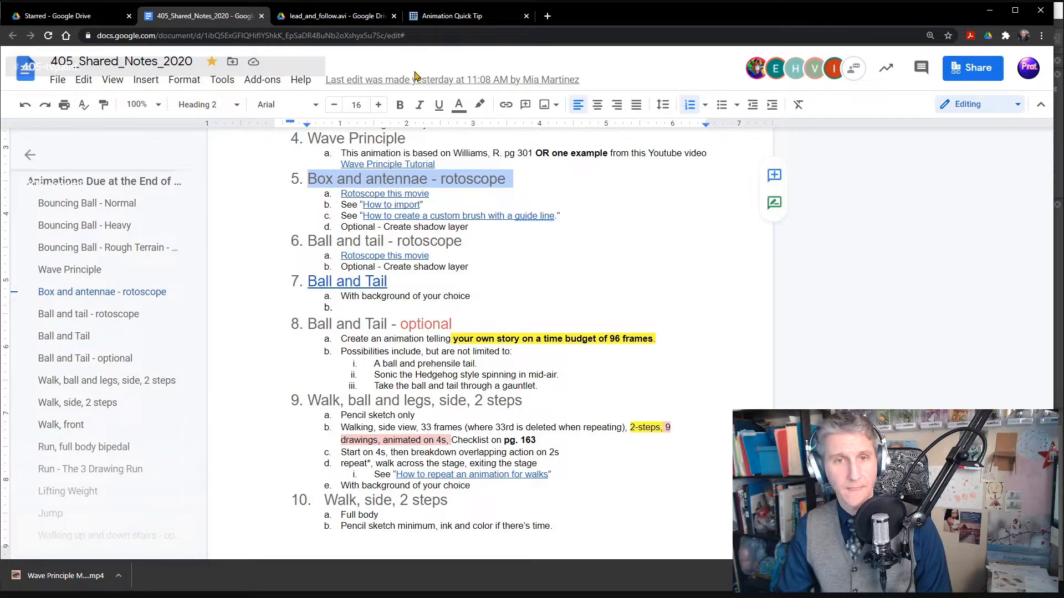
- Back in TVPaint, name the new clip "05 Box and antennae - rotoscope" and open it in the timeline
{"action": "key", "text": "alt+Tab"}
{"action": "key", "text": "ctrl+v"}
{"action": "key", "text": "Return"}
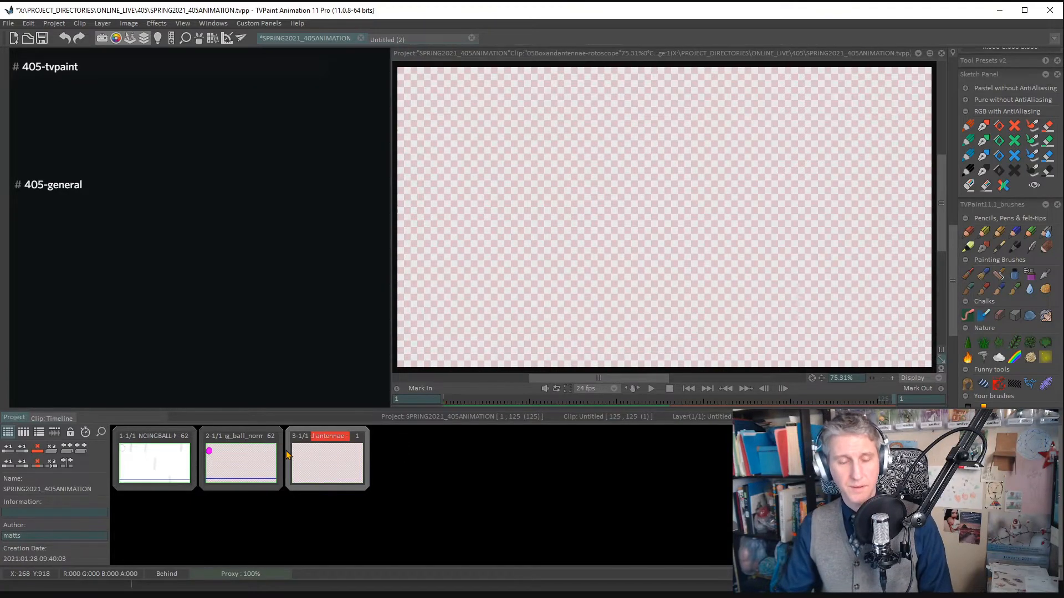
{"action": "left_click", "coordinate": [347, 478]}
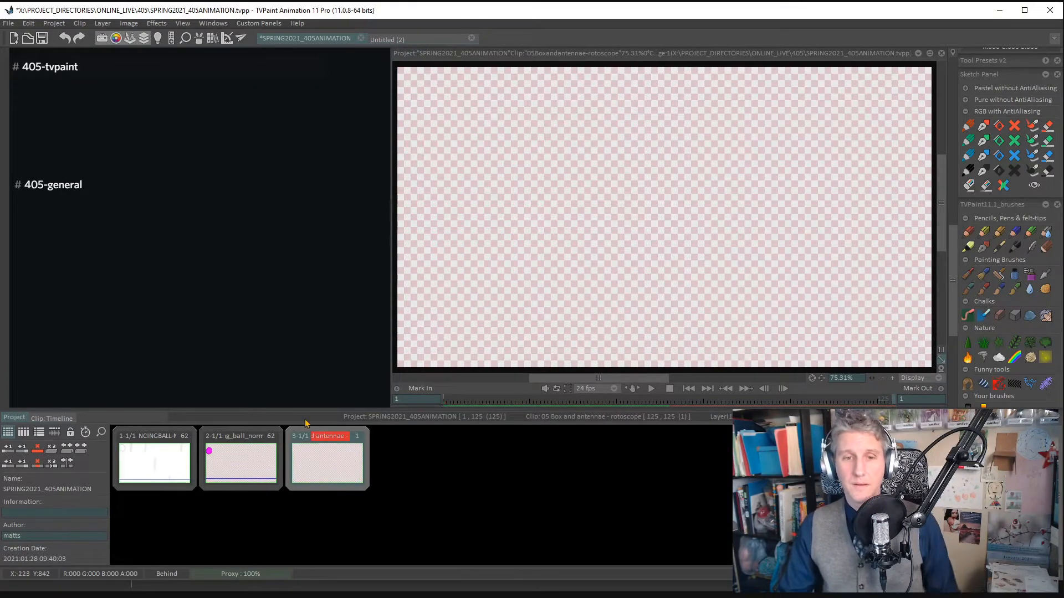
{"action": "double_click", "coordinate": [349, 473]}
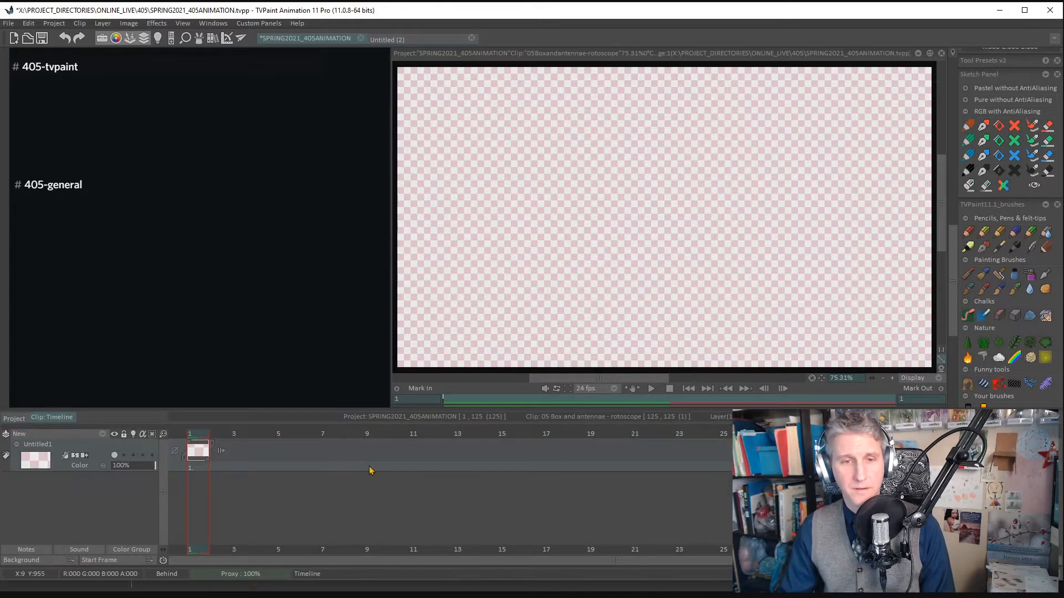
- Try replacing the pink checked background with a solid colour, sampling light grey and dark grey from the interface
{"action": "left_click", "coordinate": [96, 561]}
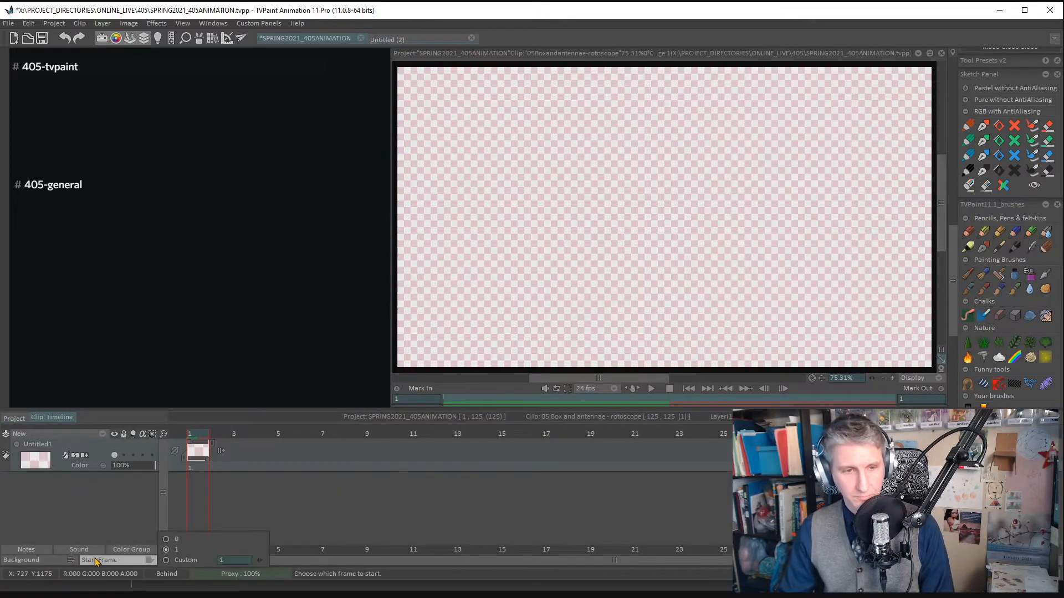
{"action": "left_click", "coordinate": [70, 561]}
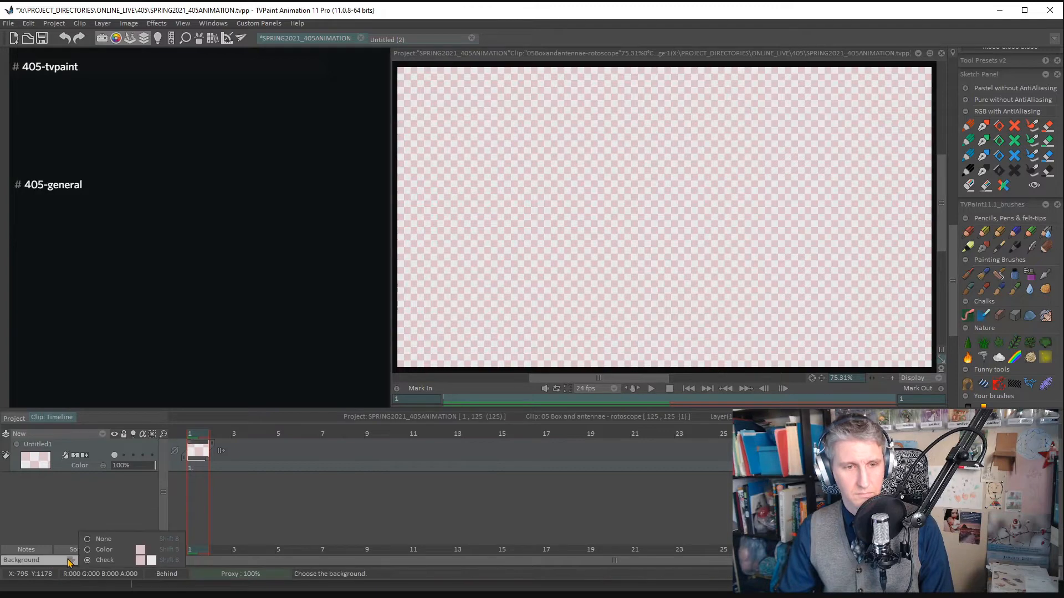
{"action": "left_click", "coordinate": [103, 550]}
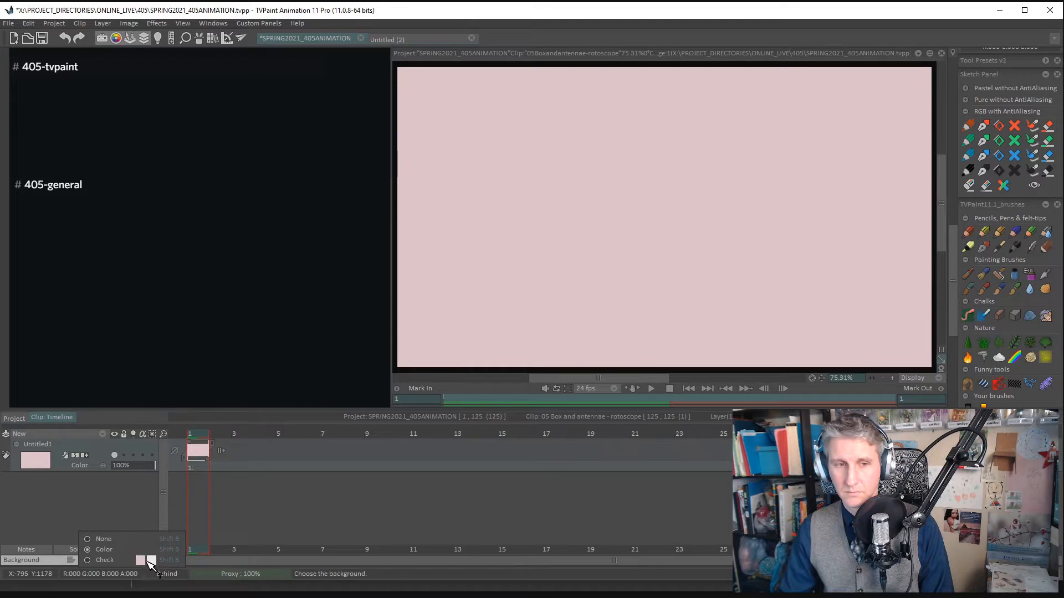
{"action": "left_click", "coordinate": [151, 561]}
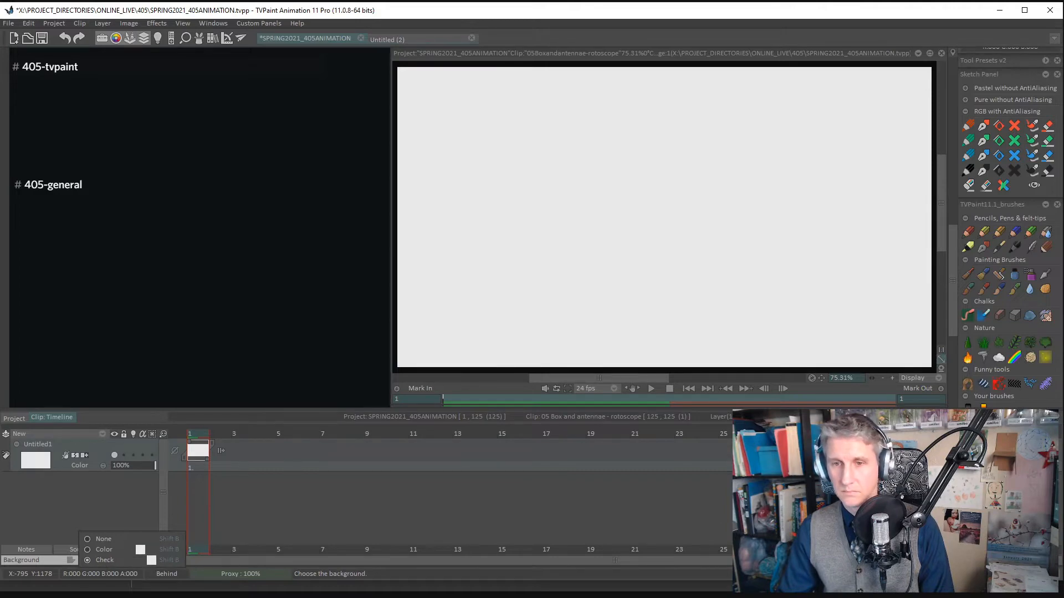
{"action": "left_click", "coordinate": [140, 560]}
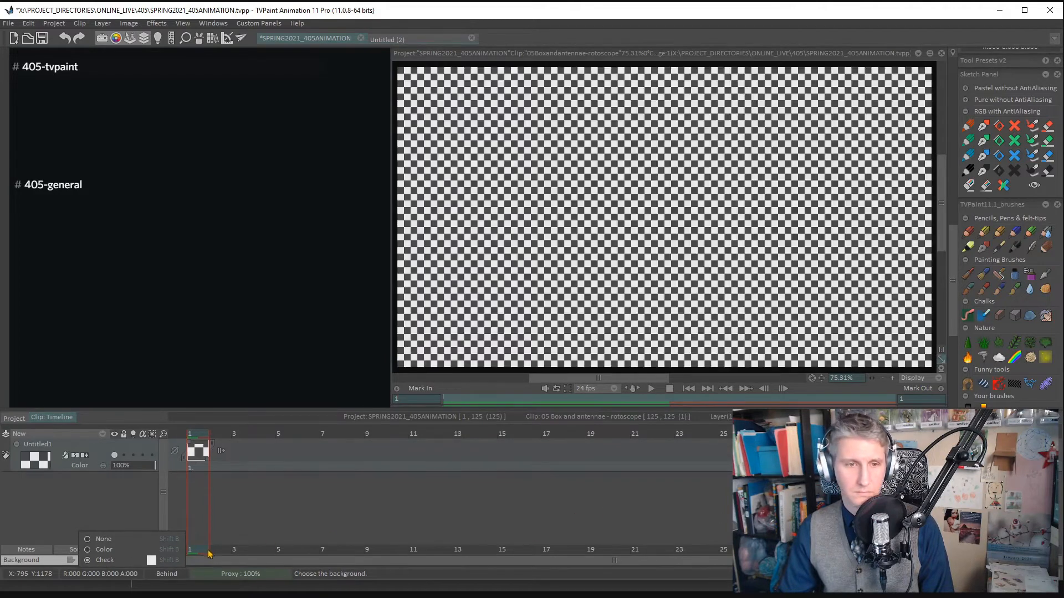
{"action": "left_click", "coordinate": [106, 551]}
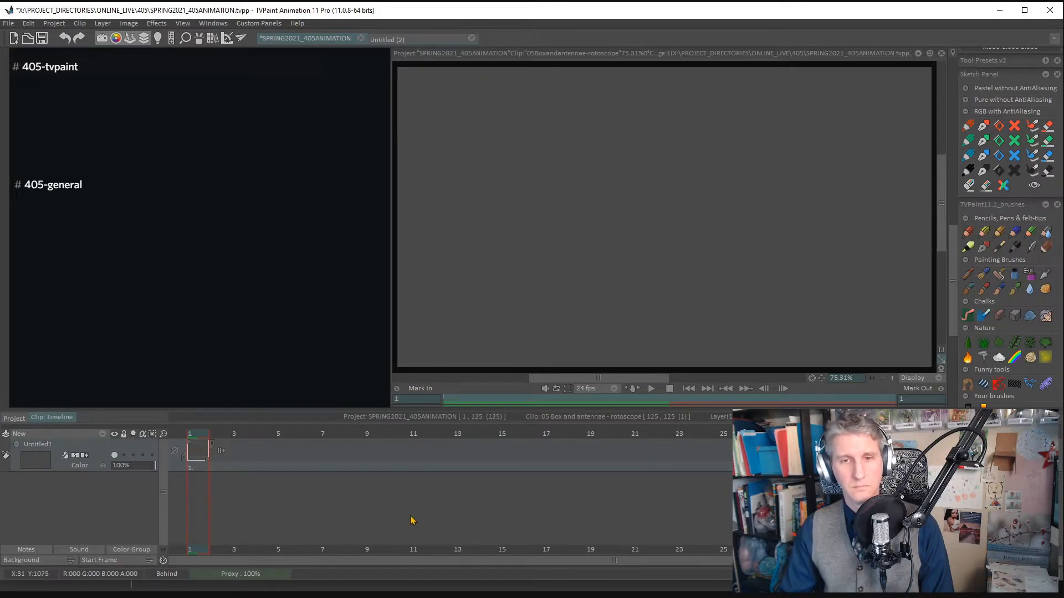
- Try to sample a white background colour from the check swatch, and switch the background back to Check
{"action": "left_click", "coordinate": [134, 563]}
{"action": "left_click", "coordinate": [50, 562]}
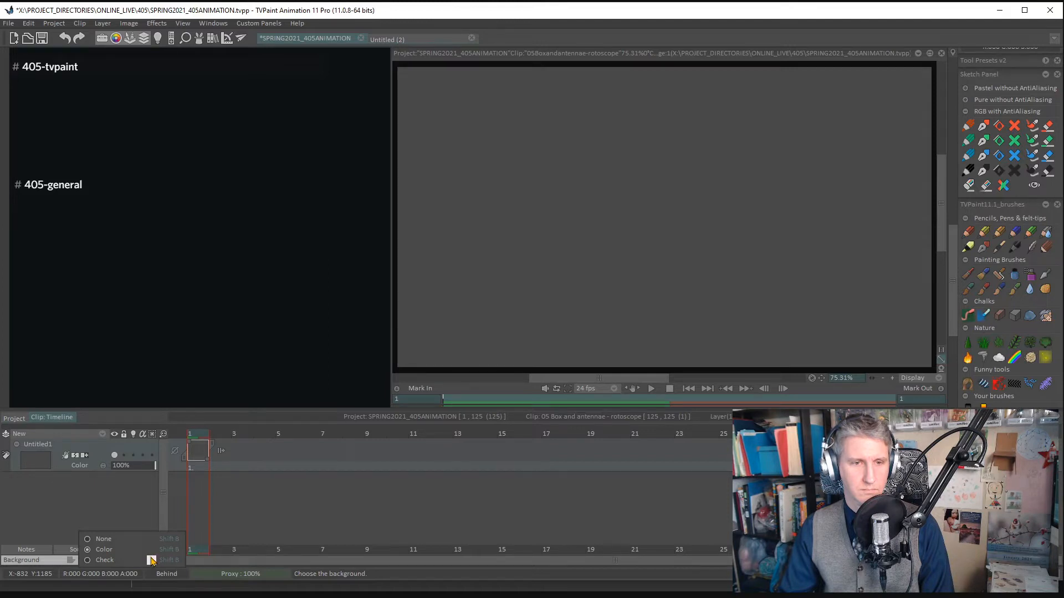
{"action": "left_click", "coordinate": [143, 516]}
{"action": "left_click", "coordinate": [74, 560]}
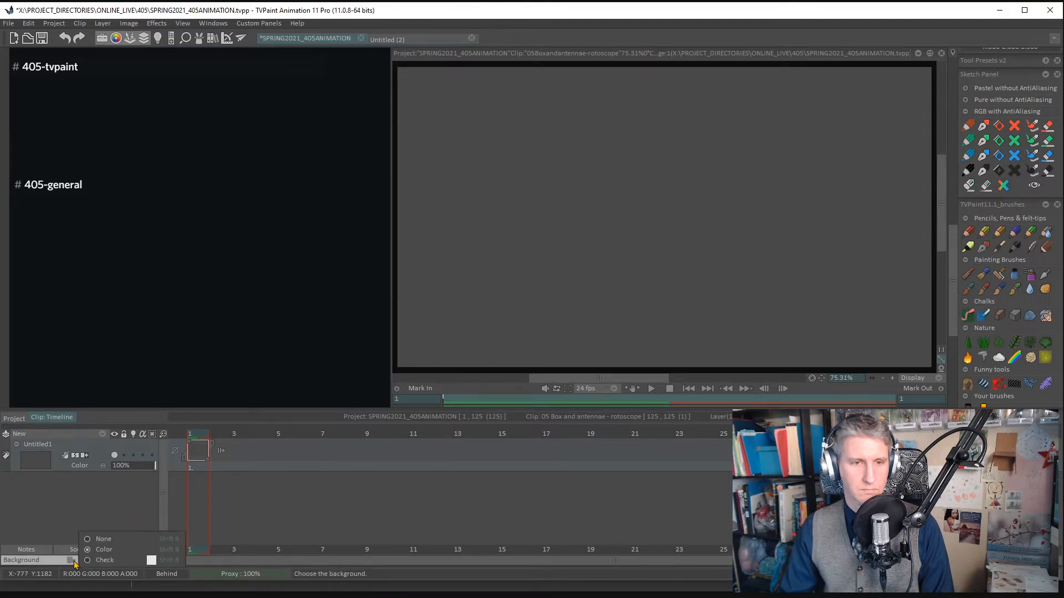
{"action": "left_click", "coordinate": [152, 551]}
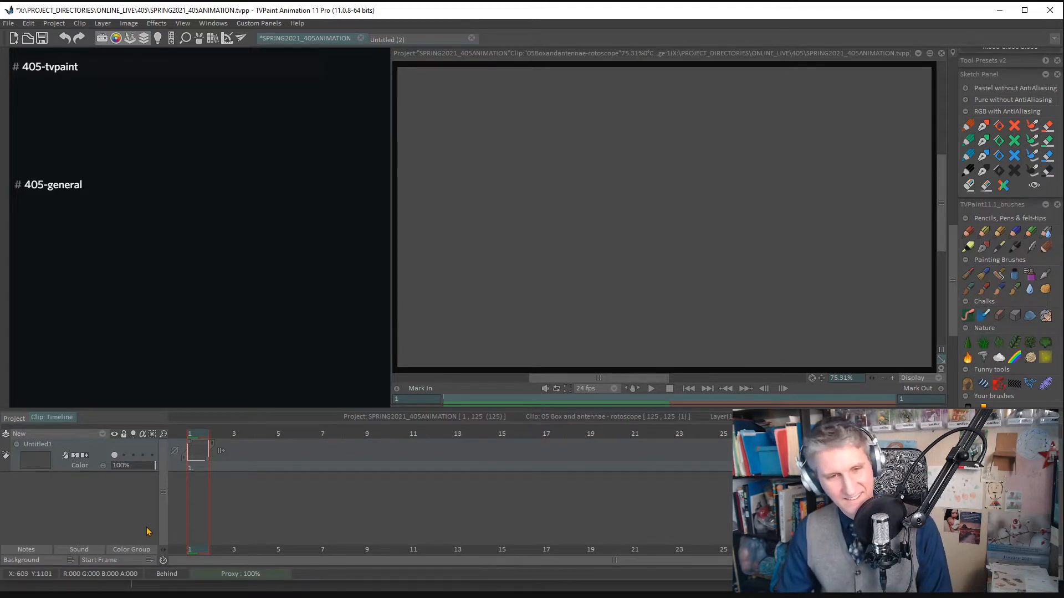
{"action": "left_click", "coordinate": [47, 562]}
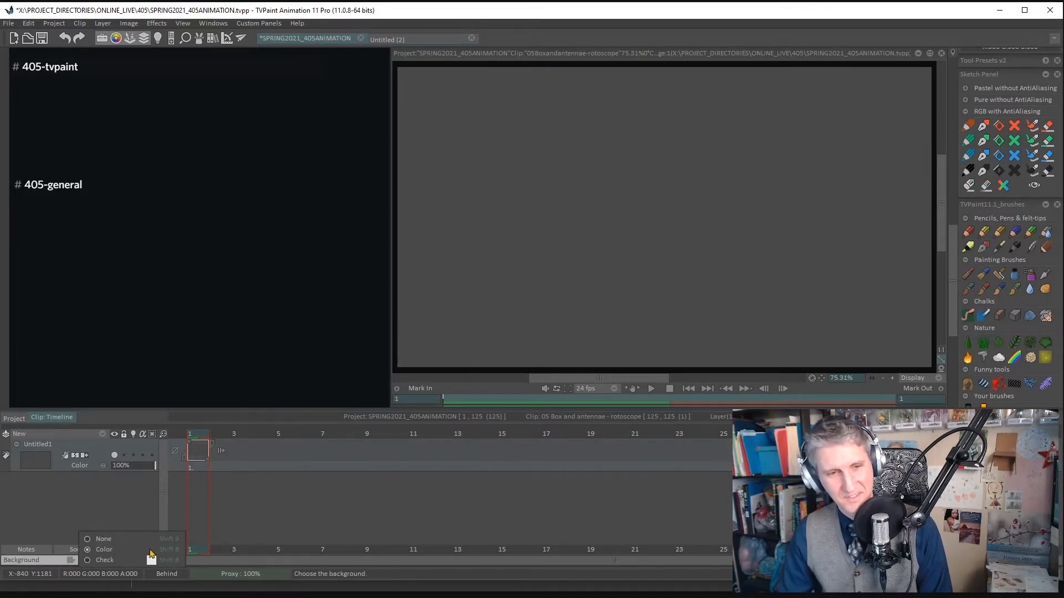
{"action": "left_click", "coordinate": [102, 560]}
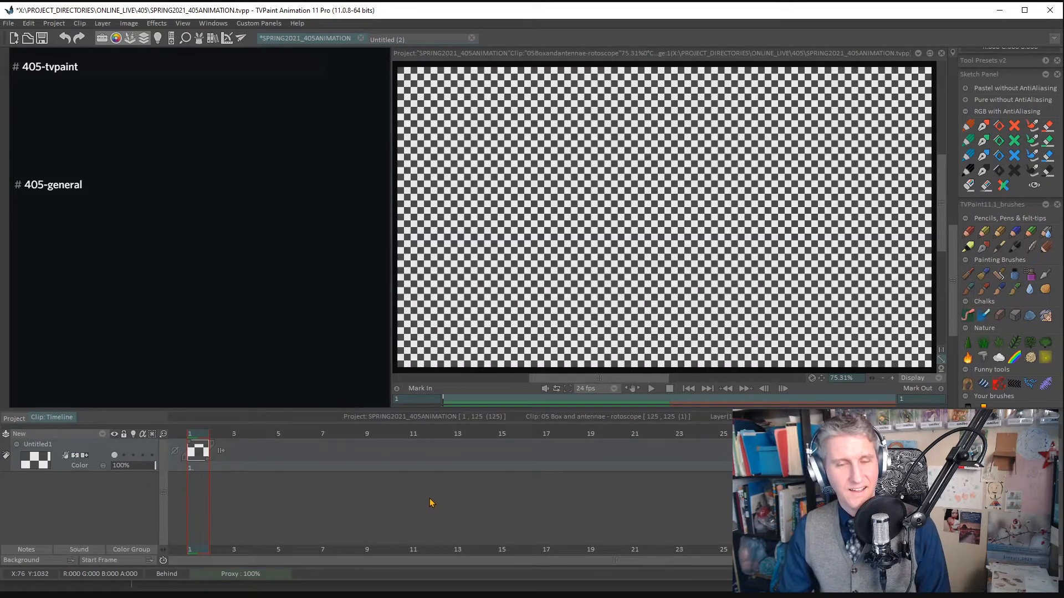
- Toggle the background between Color and Check, and sample the layer thumbnail's light grey as the first check colour
{"action": "key", "text": "shift+b"}
{"action": "key", "text": "shift+b"}
{"action": "left_click", "coordinate": [60, 561]}
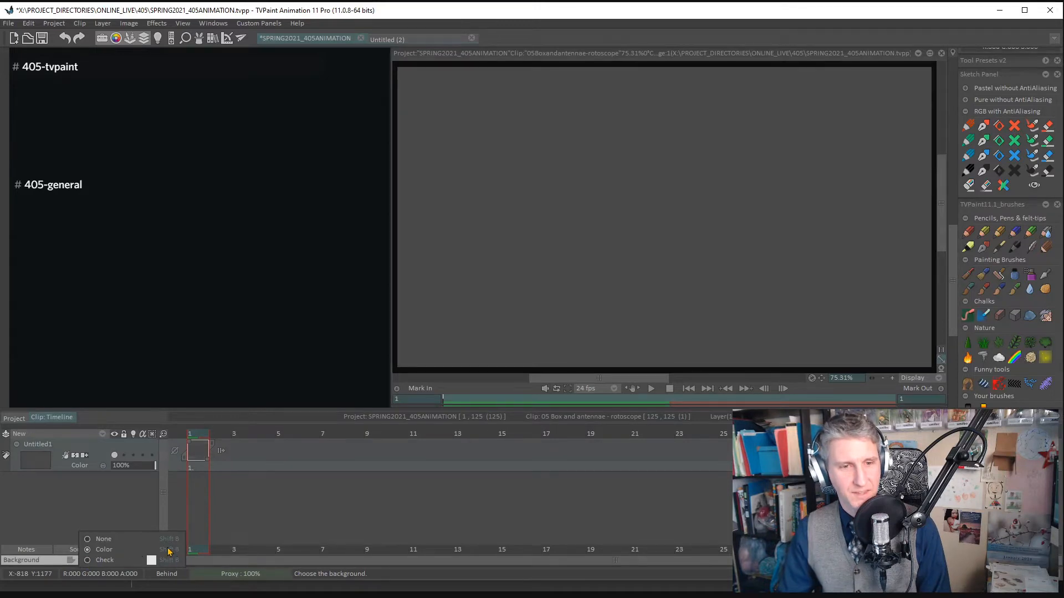
{"action": "left_click", "coordinate": [105, 561]}
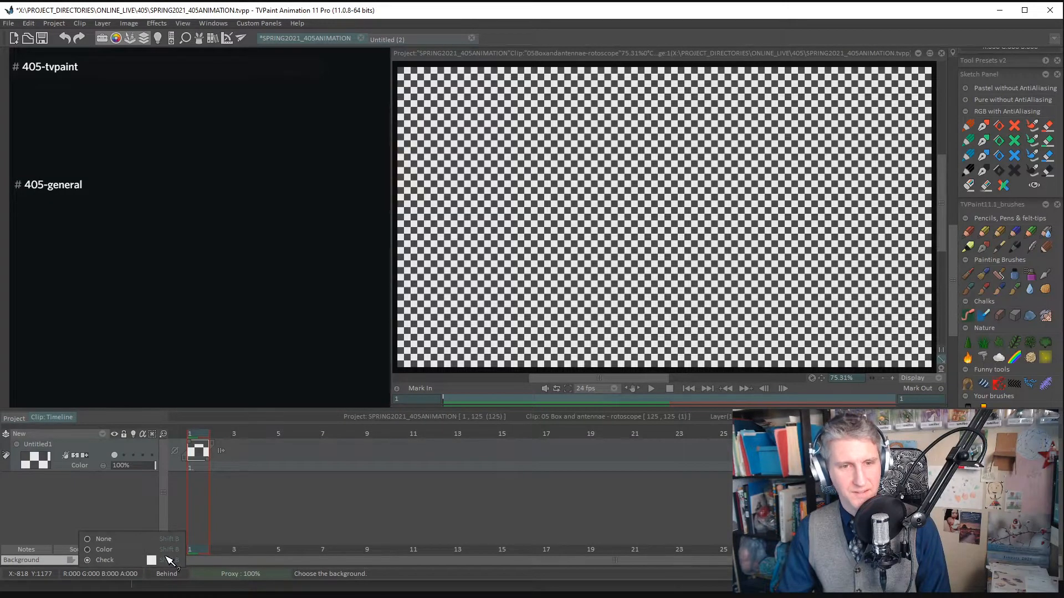
{"action": "left_click", "coordinate": [26, 466]}
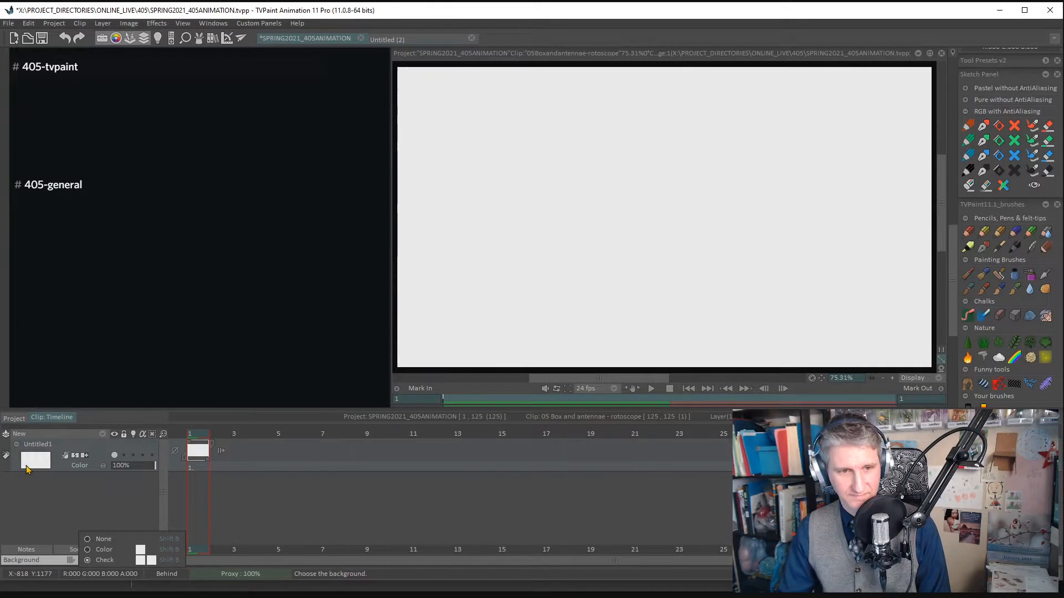
{"action": "left_click", "coordinate": [285, 512]}
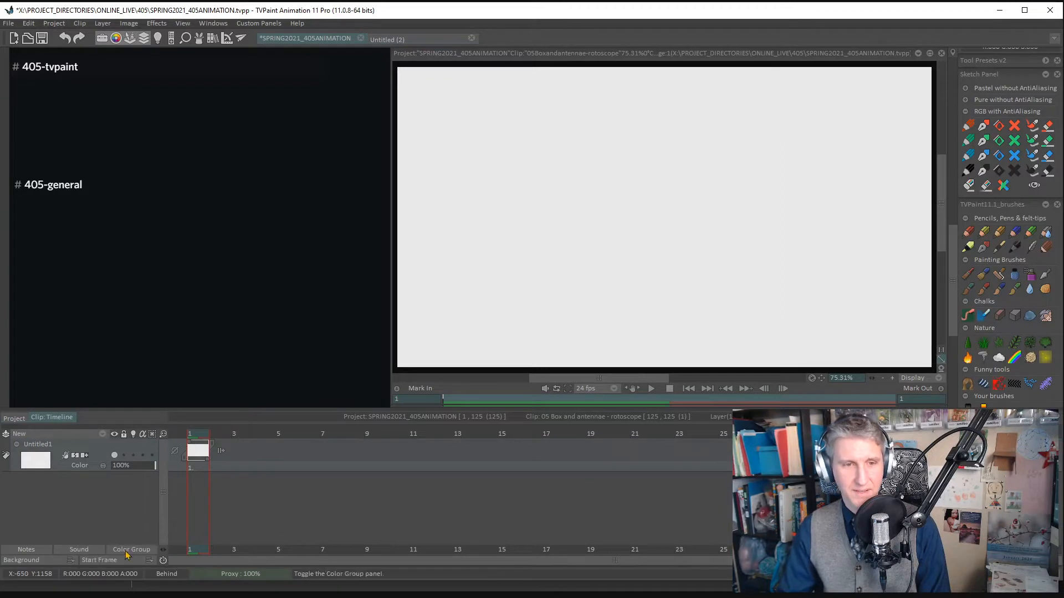
- Set the main drawing colour to pure white, RGB 255, 255, 255, on the chromatic wheel
{"action": "left_click", "coordinate": [53, 560]}
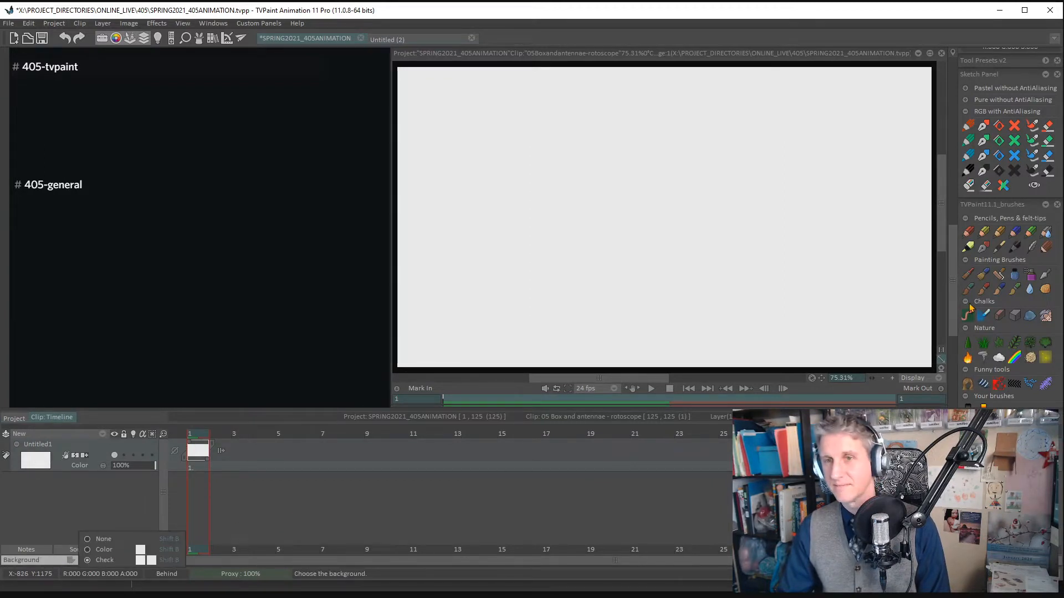
{"action": "scroll", "coordinate": [954, 189], "scroll_direction": "up", "scroll_amount": 3}
{"action": "left_click_drag", "start_coordinate": [954, 188], "coordinate": [954, 132]}
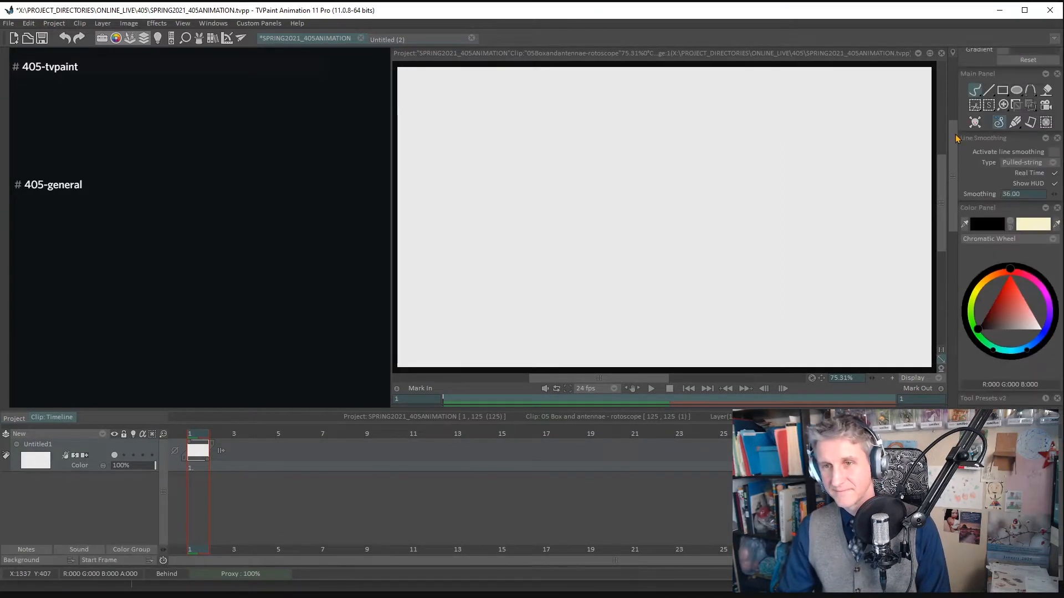
{"action": "left_click_drag", "start_coordinate": [1011, 300], "coordinate": [1043, 330]}
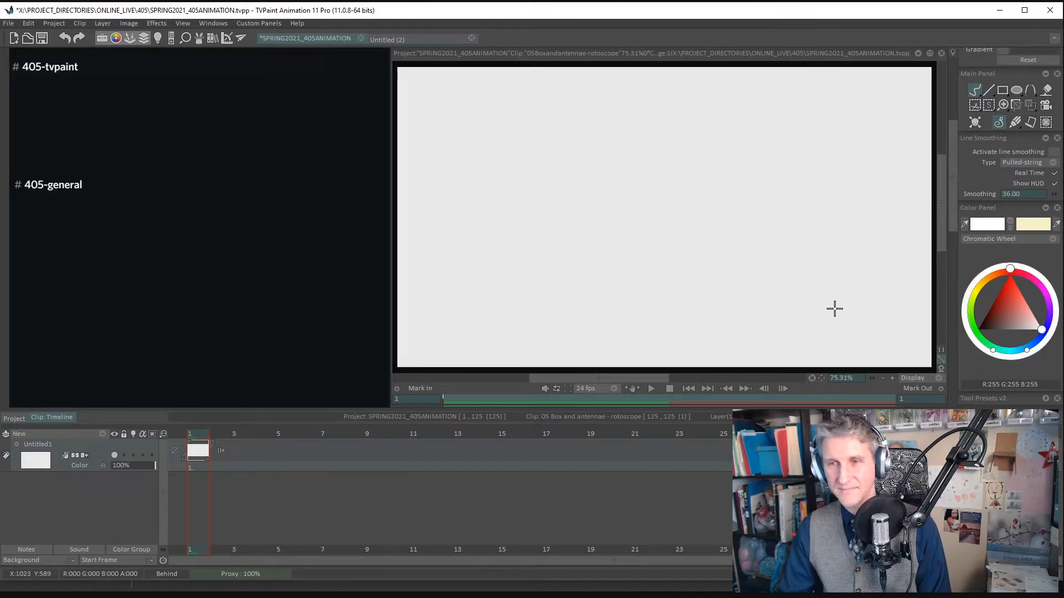
- Sample the white drawing colour as the background colour and set the clip background to solid Color
{"action": "left_click", "coordinate": [44, 565]}
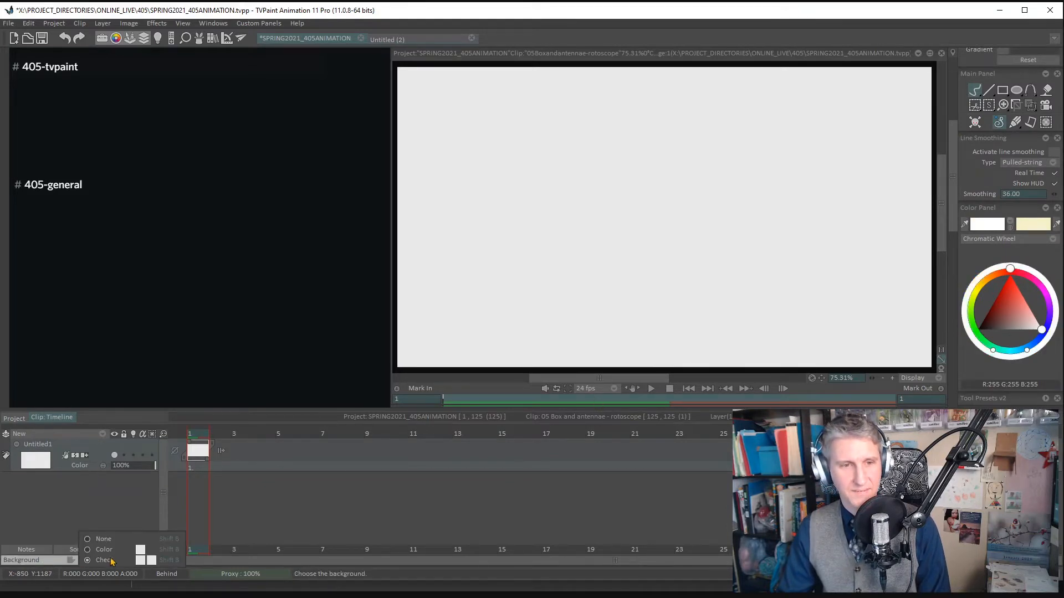
{"action": "left_click", "coordinate": [980, 225]}
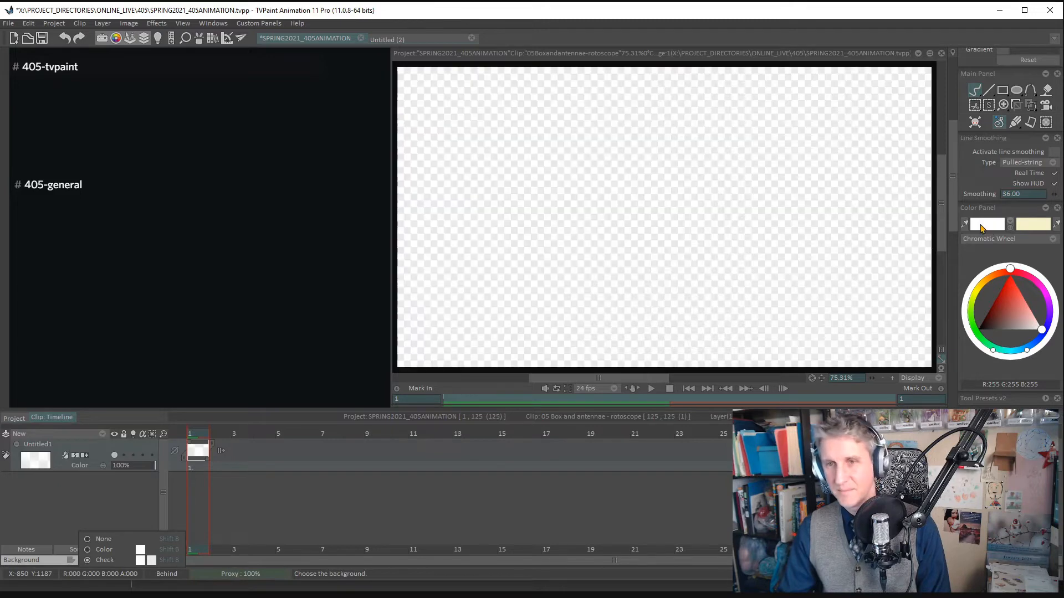
{"action": "left_click", "coordinate": [110, 550]}
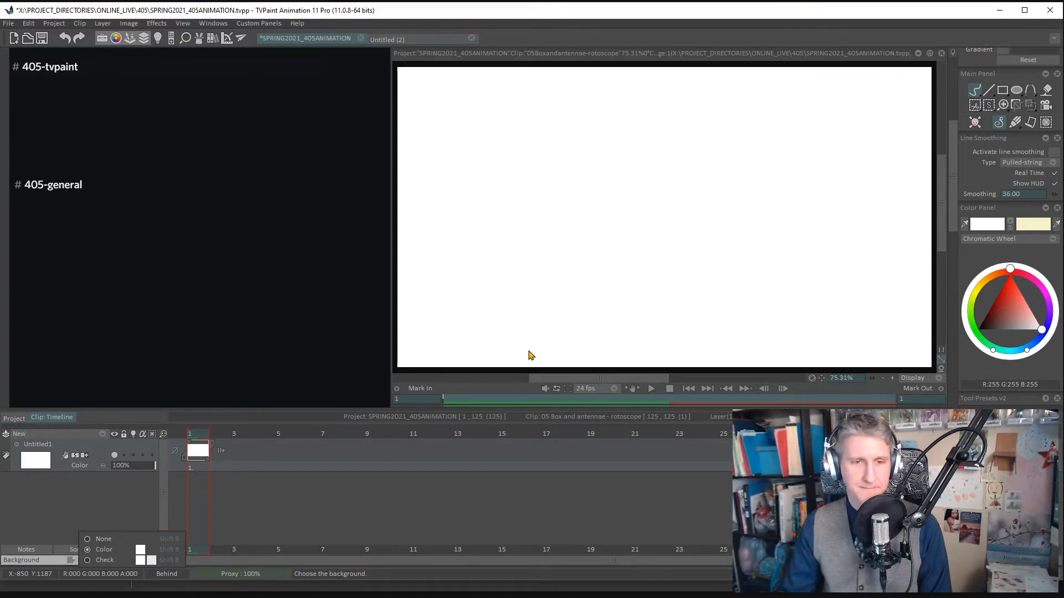
{"action": "left_click", "coordinate": [365, 492]}
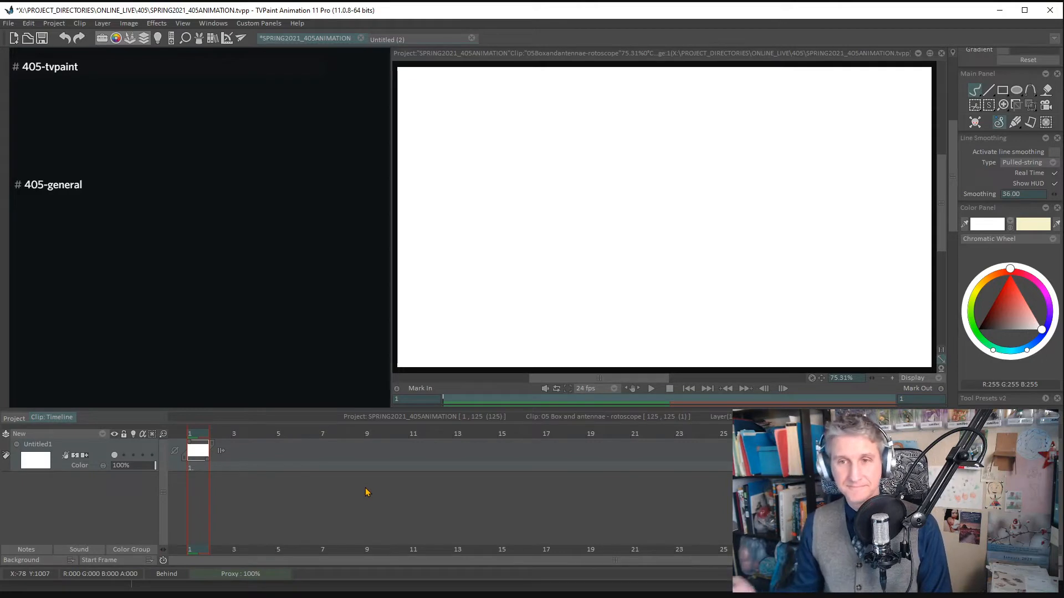
- Open Wave Principle Mpeg4.mp4 from the Downloads folder for footage import
{"action": "left_click", "coordinate": [9, 23]}
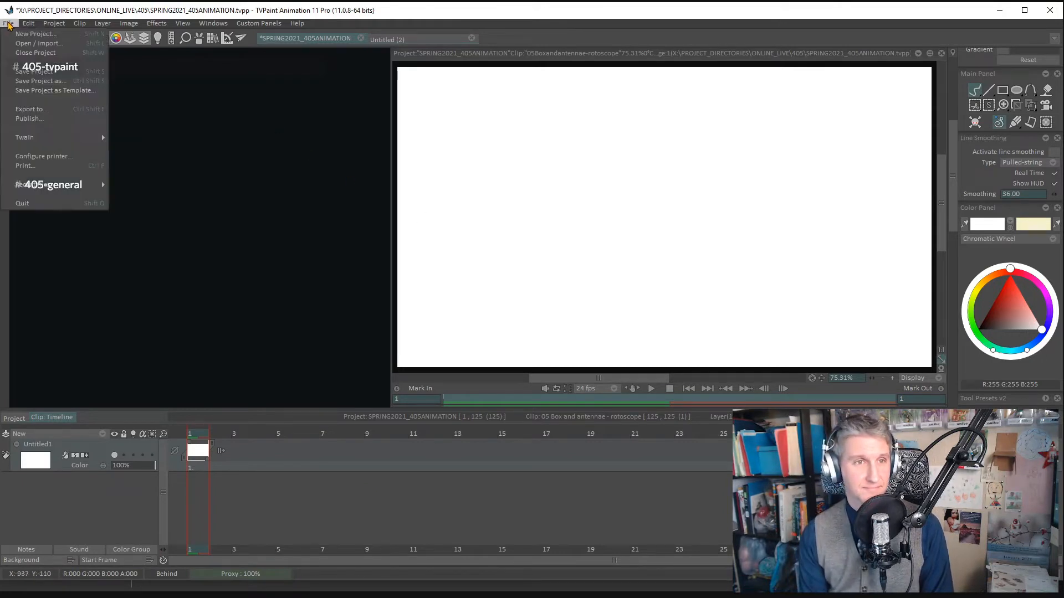
{"action": "left_click", "coordinate": [47, 48]}
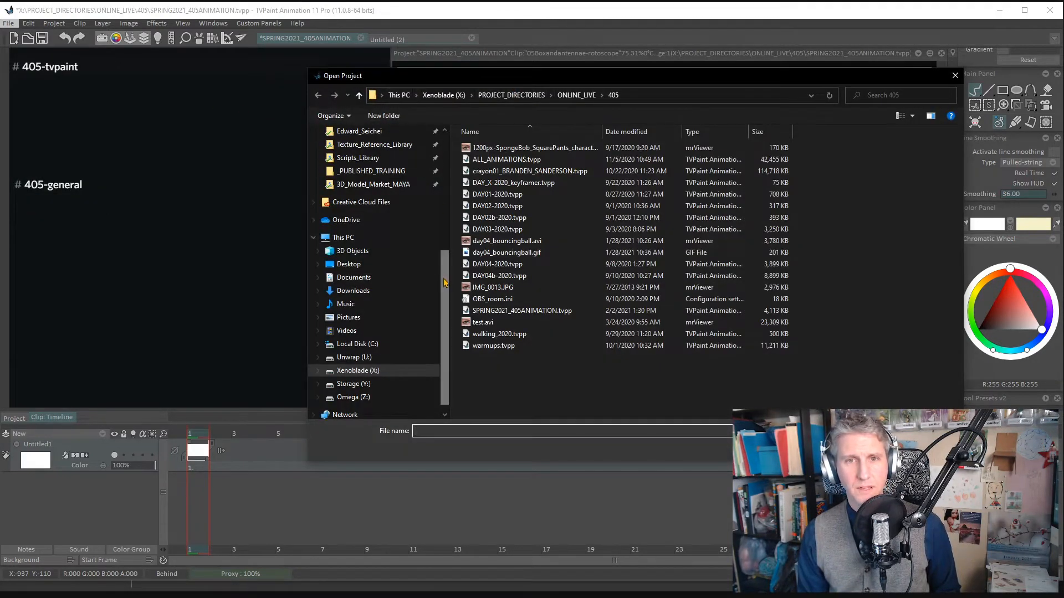
{"action": "scroll", "coordinate": [445, 283], "scroll_direction": "up", "scroll_amount": 6}
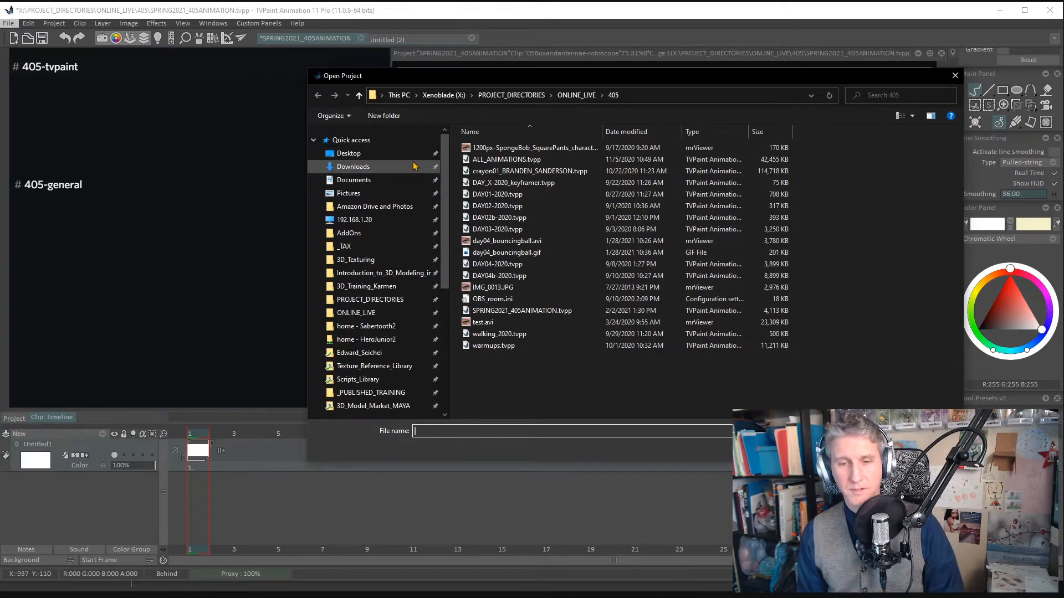
{"action": "left_click", "coordinate": [355, 167]}
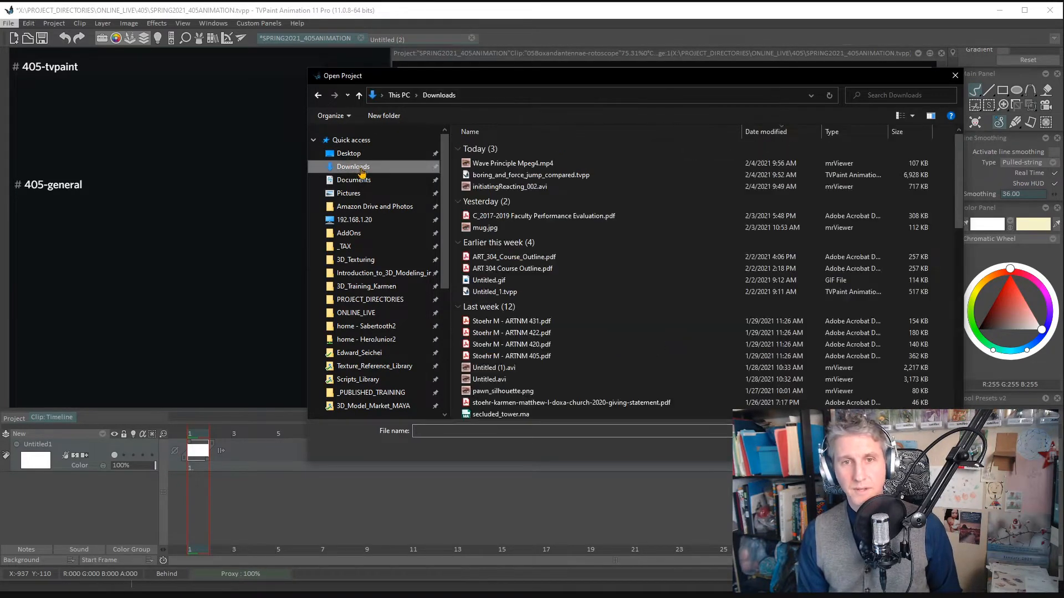
{"action": "left_click", "coordinate": [492, 164]}
{"action": "left_click", "coordinate": [881, 448]}
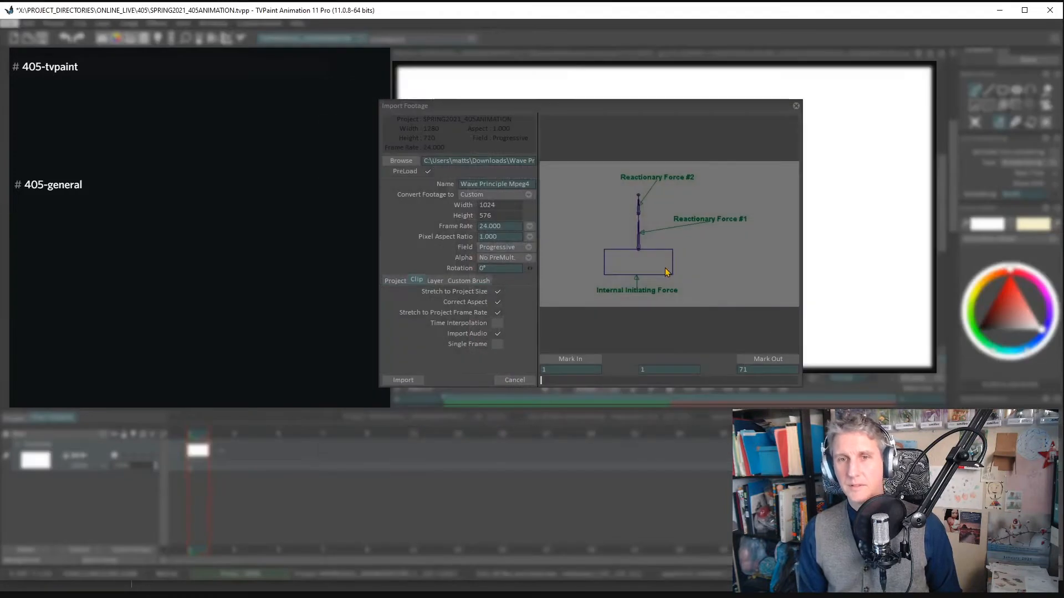
{"action": "left_click_drag", "start_coordinate": [625, 105], "coordinate": [572, 90]}
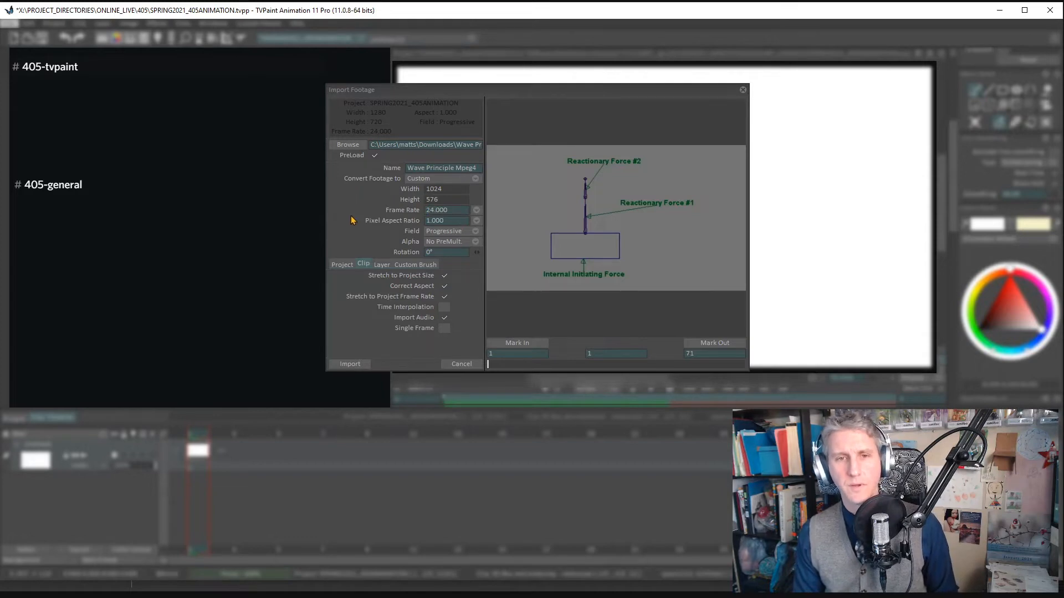
- Compare the import targets, import the Wave Principle Mpeg4 footage as a Clip, and save the project
{"action": "left_click", "coordinate": [343, 266]}
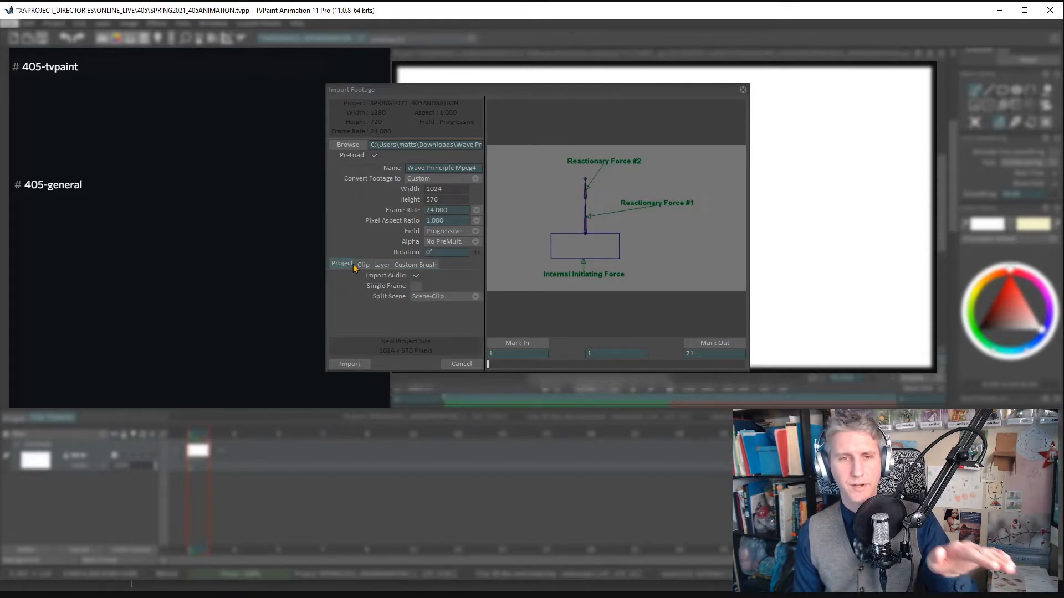
{"action": "left_click", "coordinate": [364, 266]}
{"action": "left_click", "coordinate": [414, 264]}
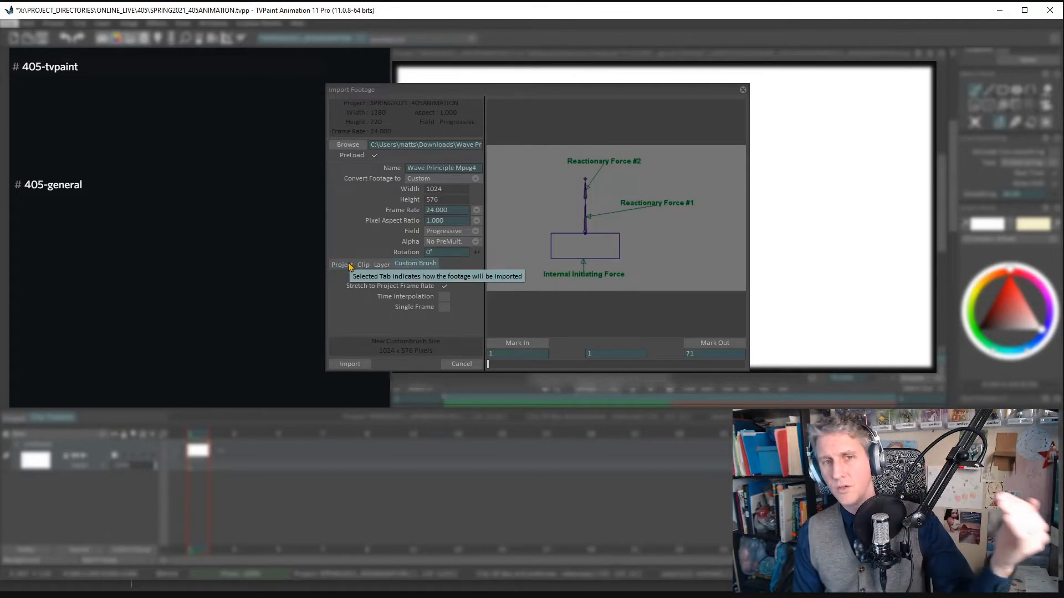
{"action": "left_click", "coordinate": [381, 267]}
{"action": "left_click", "coordinate": [363, 267]}
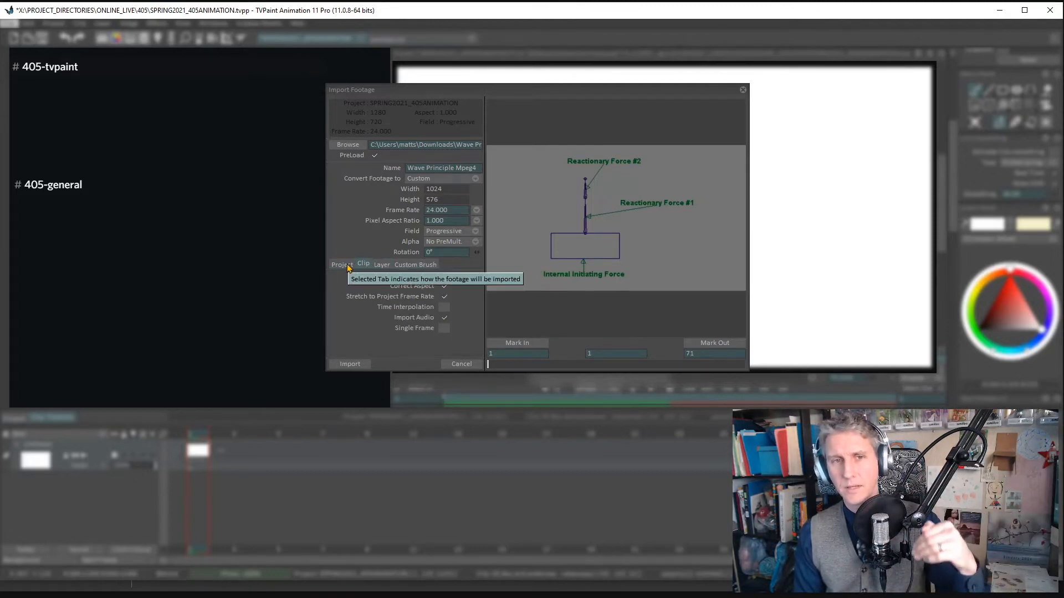
{"action": "left_click", "coordinate": [355, 266]}
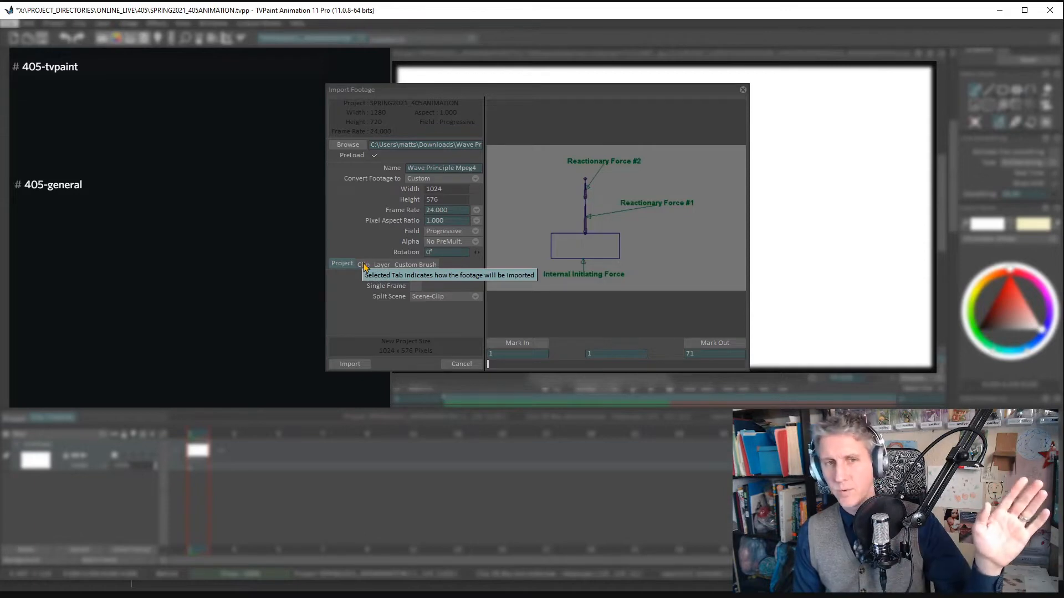
{"action": "left_click", "coordinate": [366, 265]}
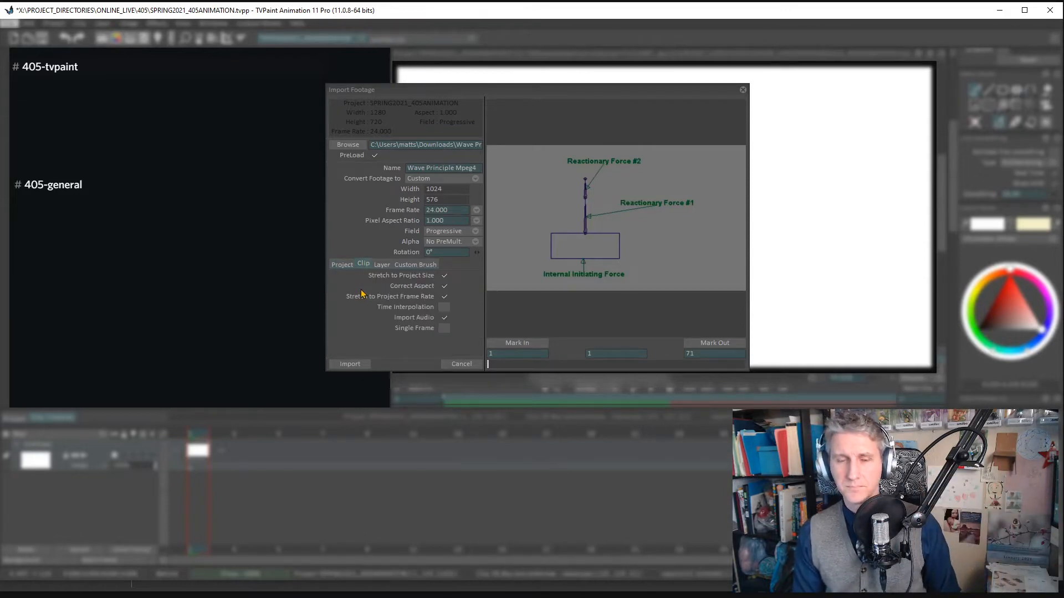
{"action": "left_click", "coordinate": [367, 363]}
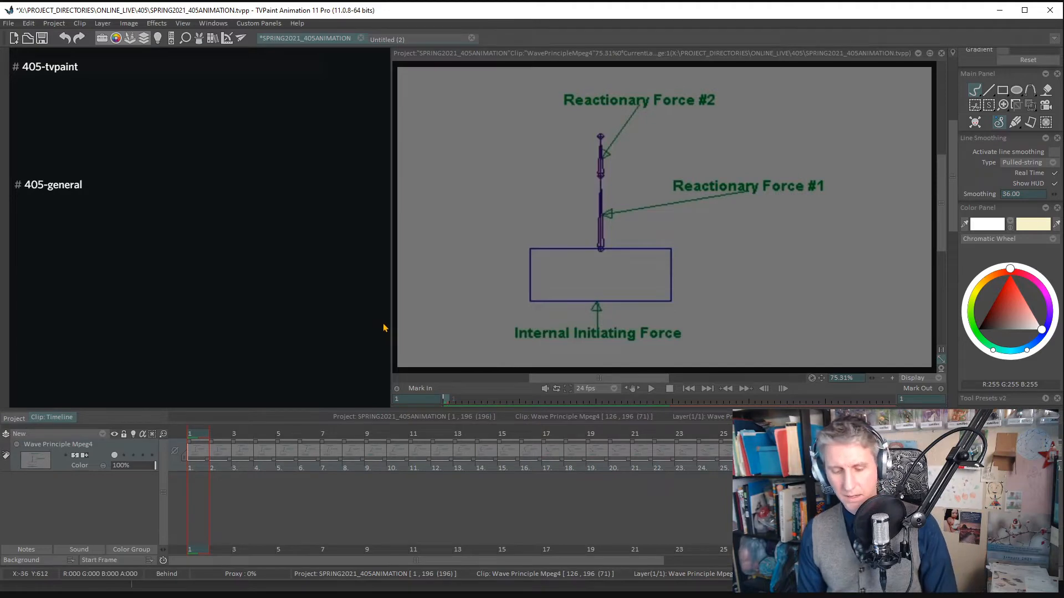
{"action": "key", "text": "ctrl+s"}
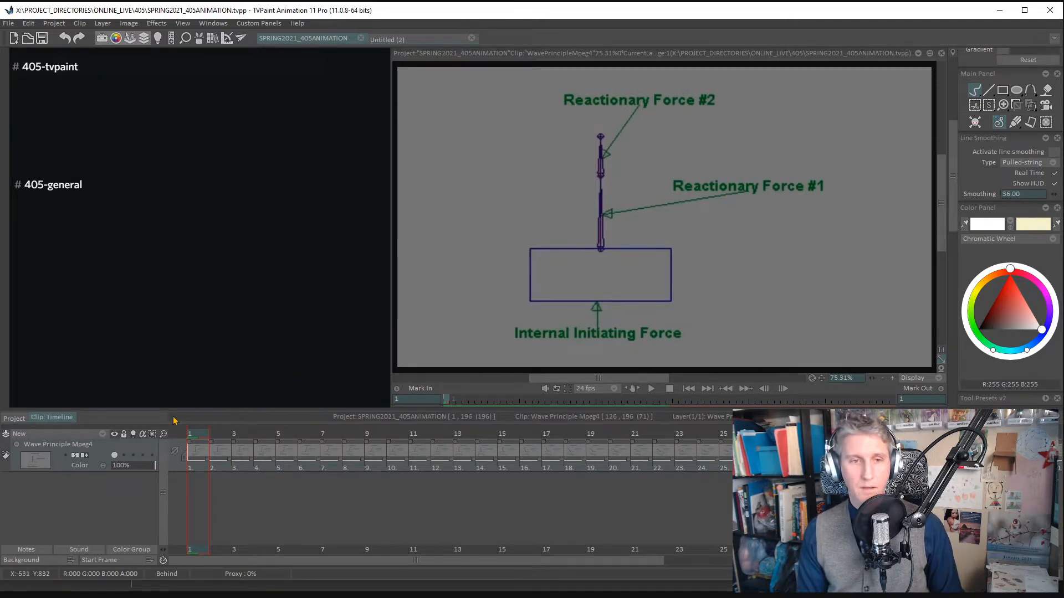
- Add an Anim Layer above the Wave Principle Mpeg4 footage with an image on frame 1, and lock the footage layer
{"action": "left_click", "coordinate": [164, 435]}
{"action": "left_click", "coordinate": [188, 436]}
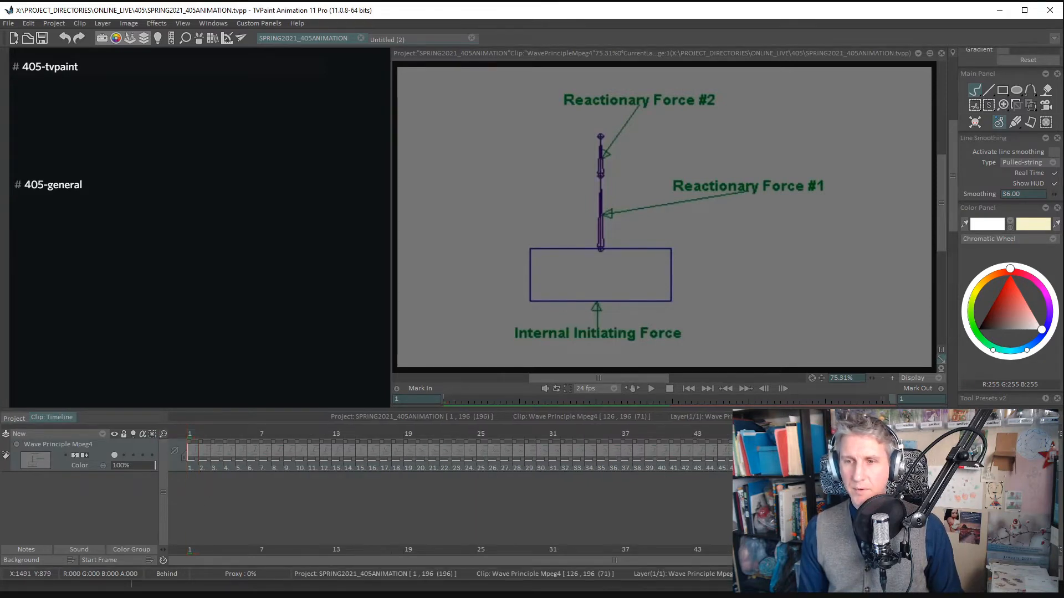
{"action": "left_click", "coordinate": [1035, 436]}
{"action": "left_click", "coordinate": [794, 437]}
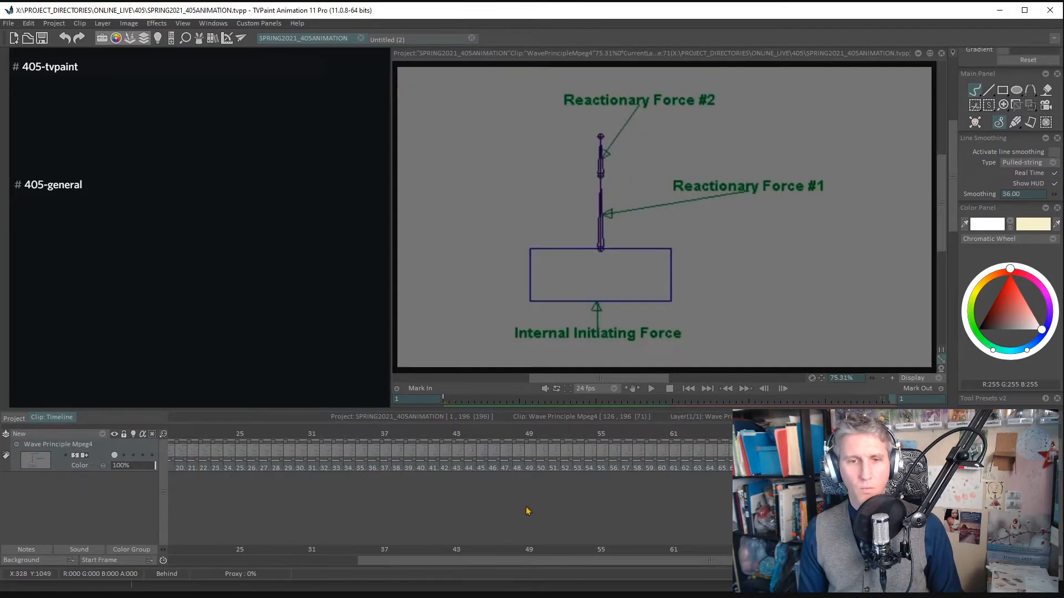
{"action": "left_click_drag", "start_coordinate": [386, 563], "coordinate": [166, 562]}
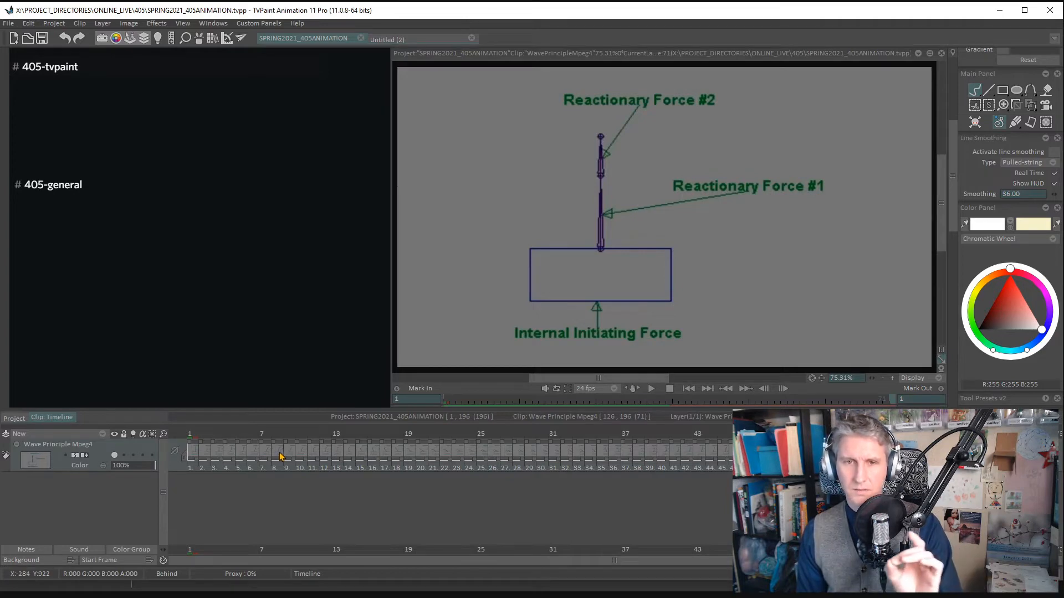
{"action": "left_click", "coordinate": [78, 435]}
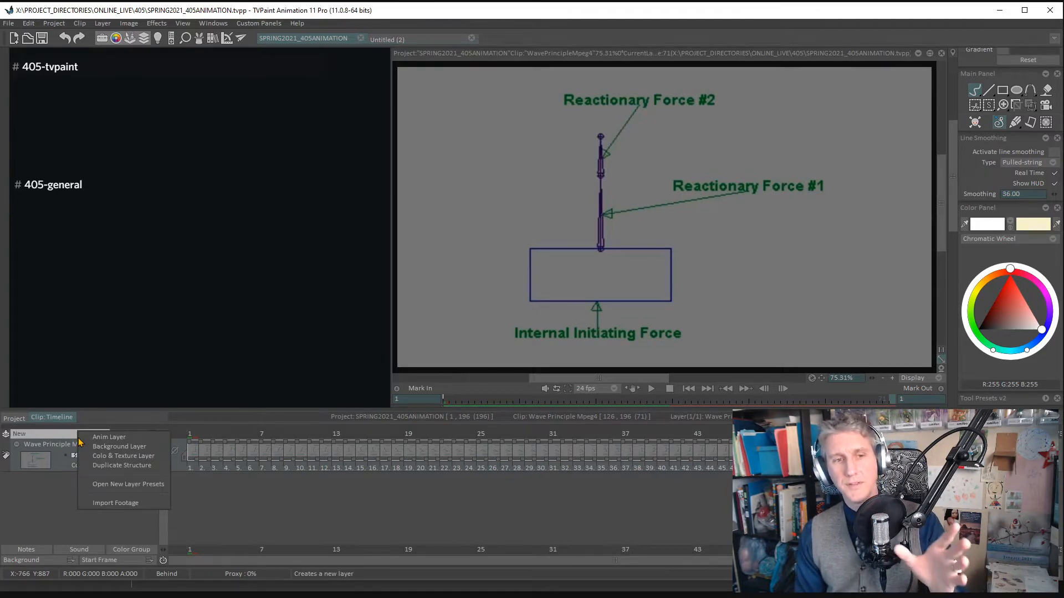
{"action": "left_click", "coordinate": [107, 438]}
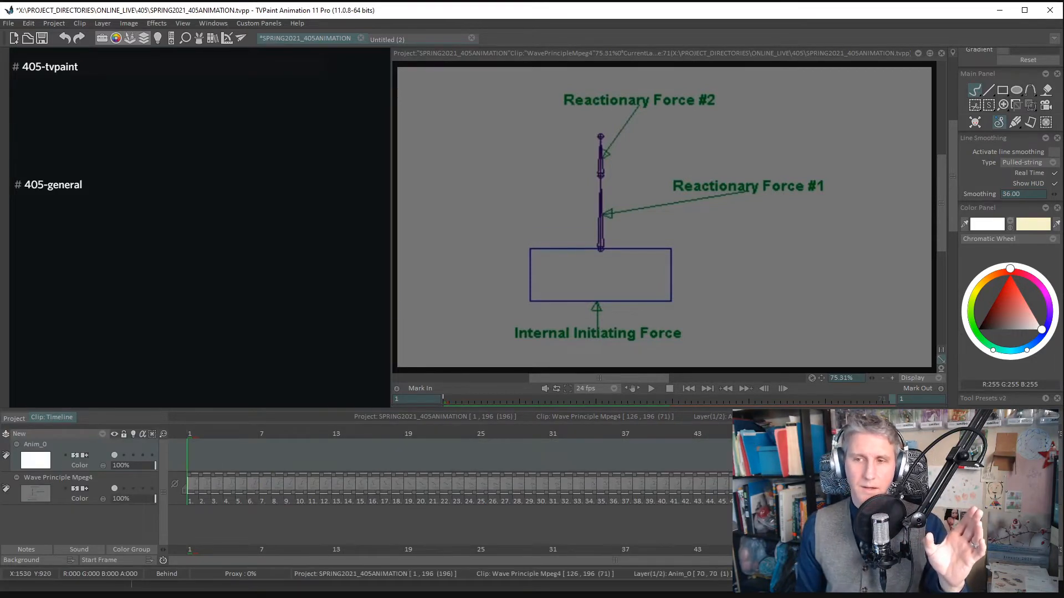
{"action": "left_click", "coordinate": [193, 452]}
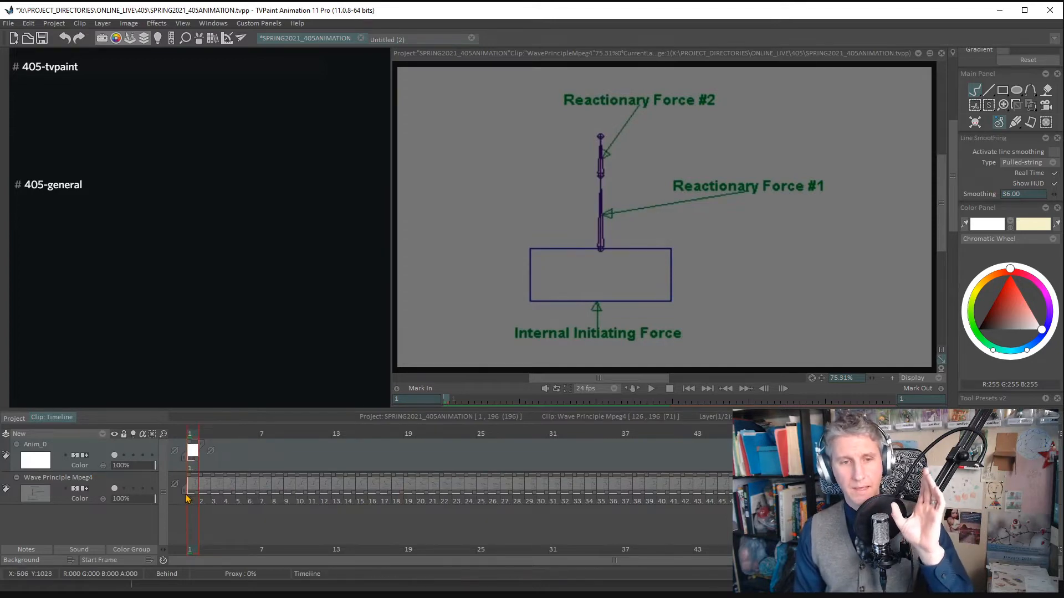
{"action": "left_click", "coordinate": [124, 489]}
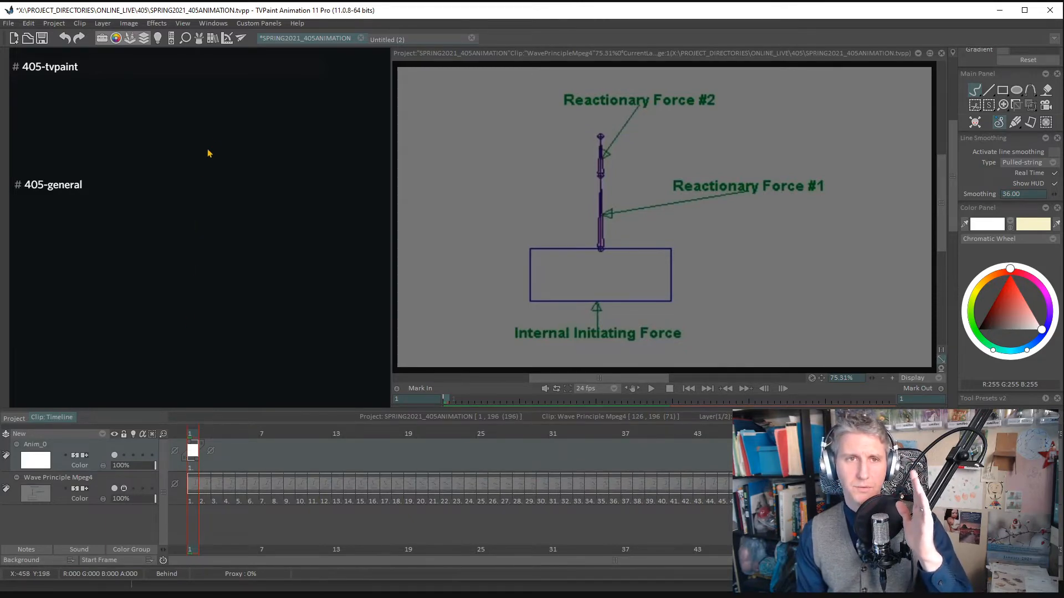
- Lower the footage layer's opacity to 21% and place a Line angle guide through the box, at about X 497, Y 493 and 1.7°
{"action": "left_click", "coordinate": [227, 40]}
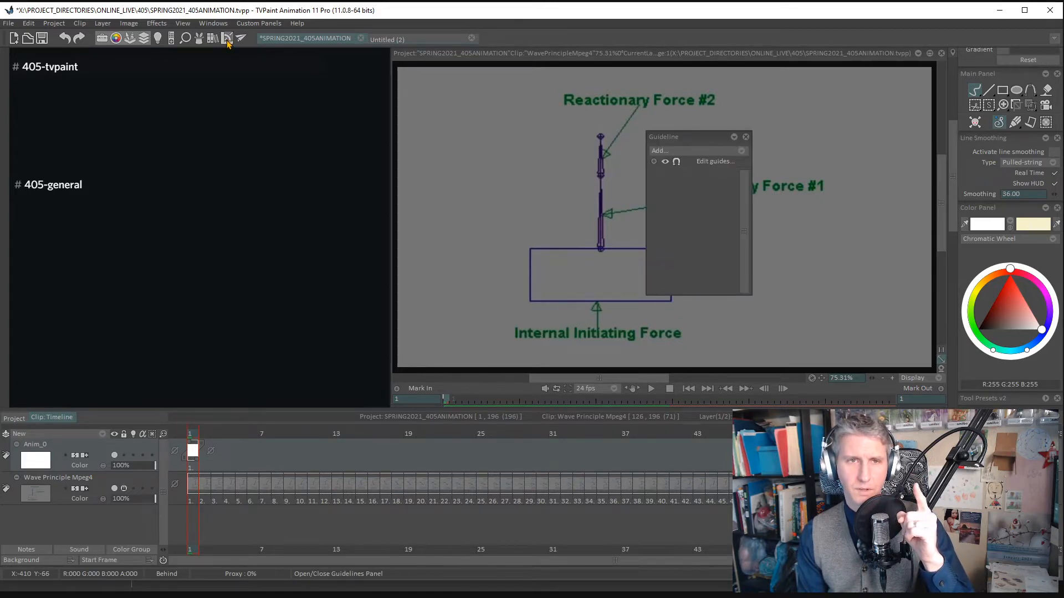
{"action": "left_click_drag", "start_coordinate": [698, 142], "coordinate": [330, 157]}
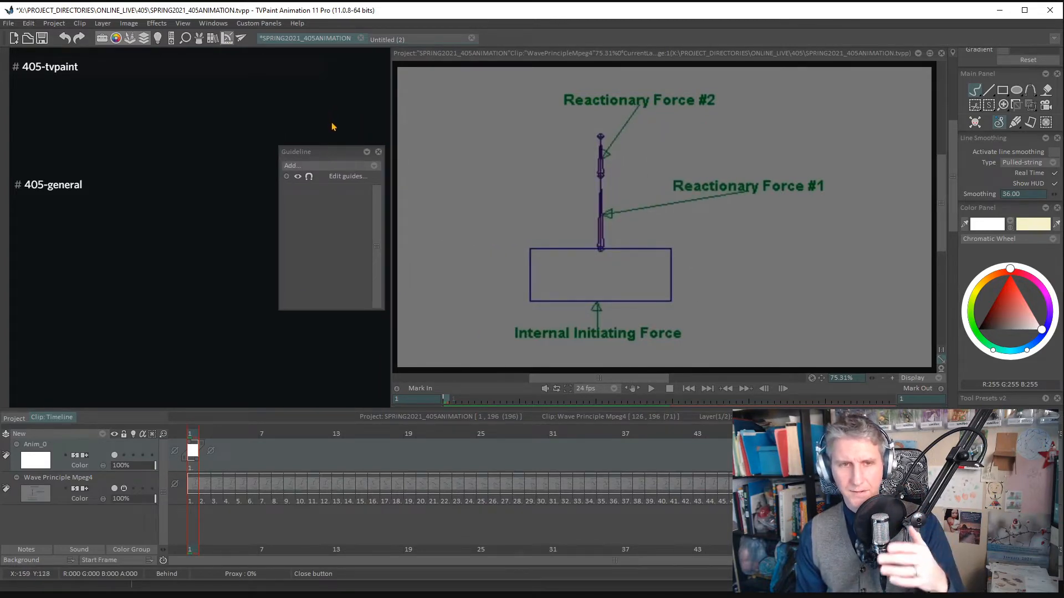
{"action": "left_click", "coordinate": [327, 165]}
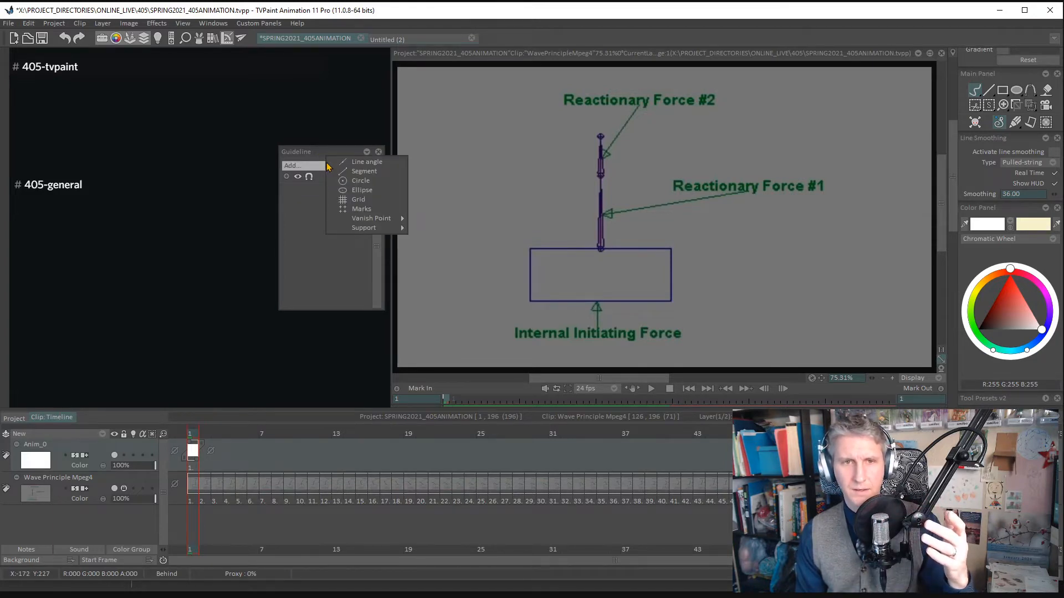
{"action": "mouse_move", "coordinate": [387, 220]}
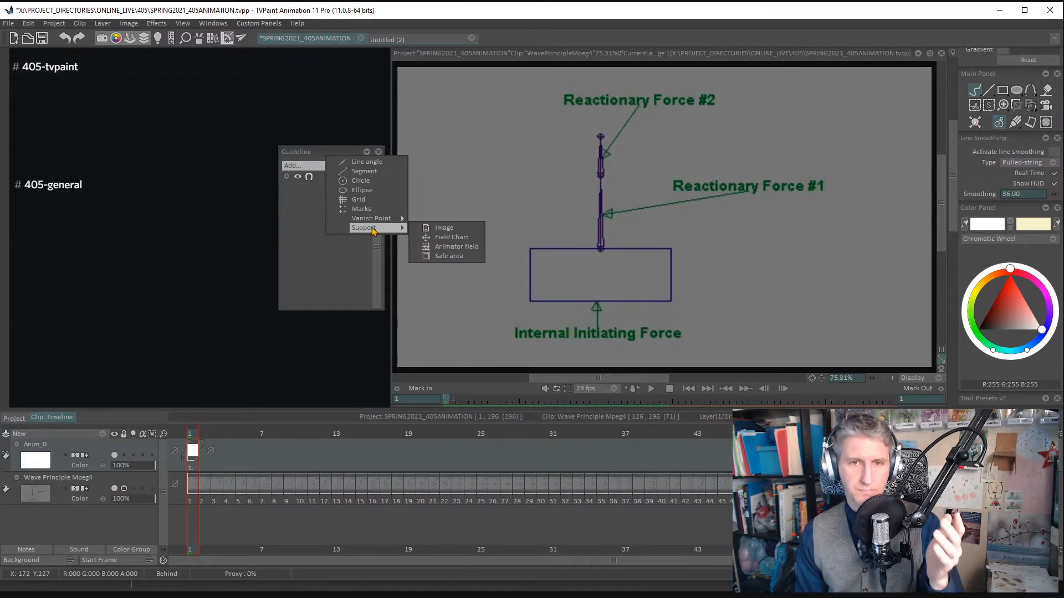
{"action": "left_click", "coordinate": [376, 166]}
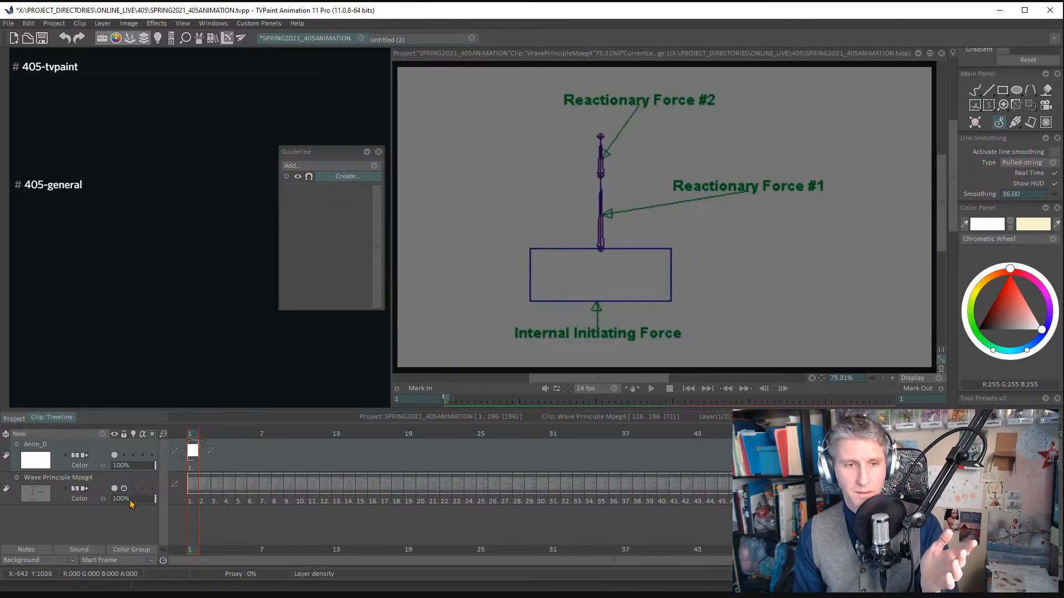
{"action": "left_click_drag", "start_coordinate": [133, 498], "coordinate": [120, 498]}
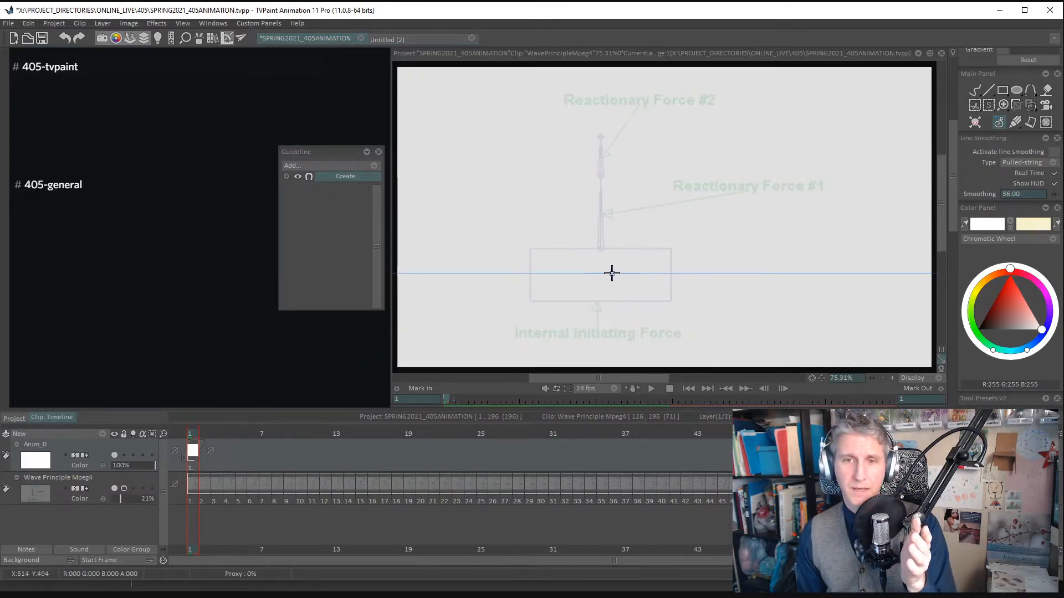
{"action": "left_click_drag", "start_coordinate": [604, 273], "coordinate": [735, 270]}
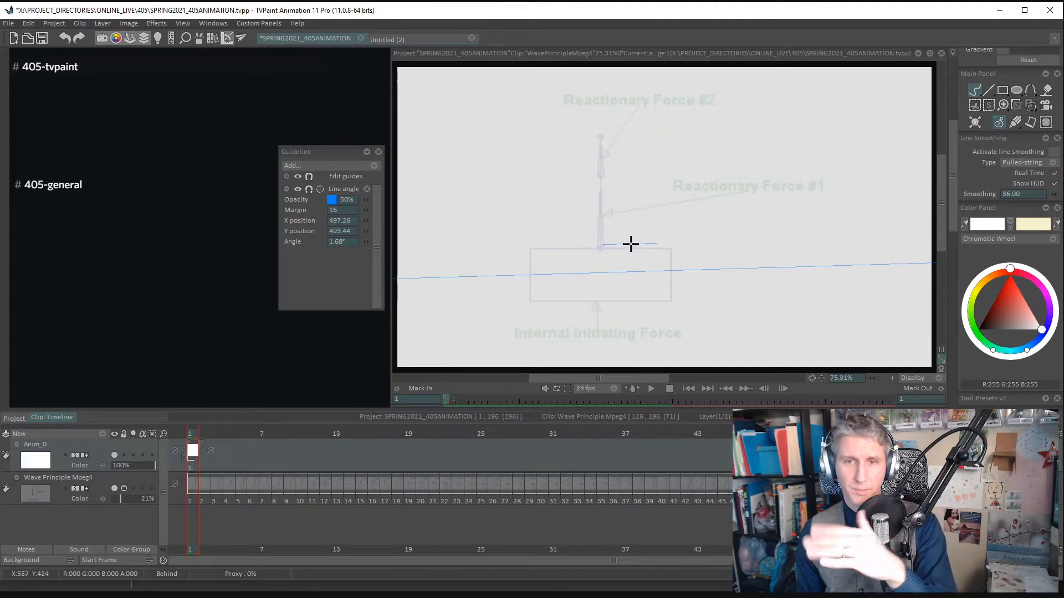
- Set the line guide's angle to 0° and shift its Y position to 495.44
{"action": "left_click", "coordinate": [348, 244]}
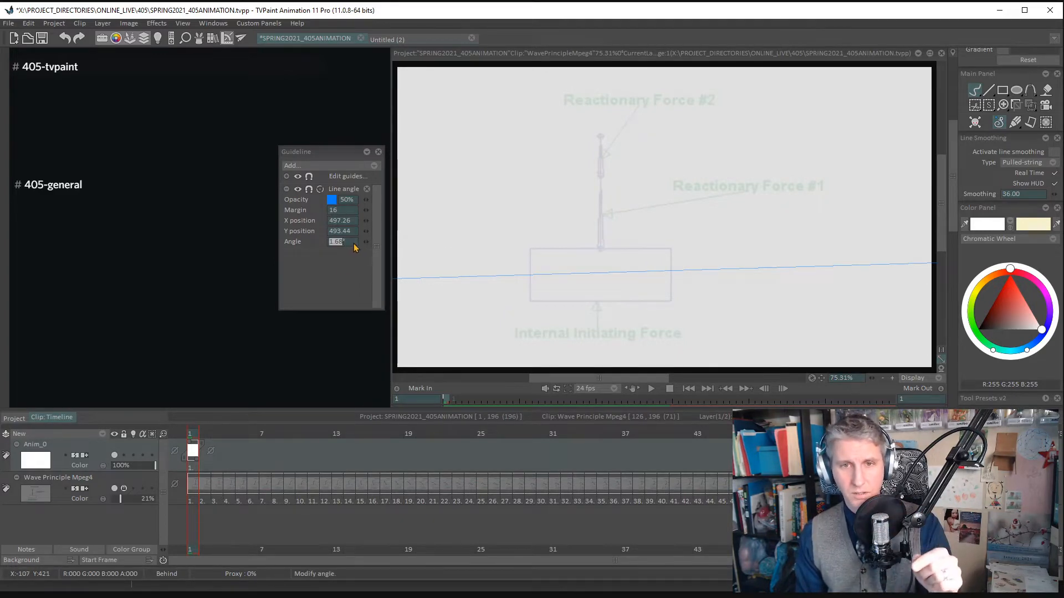
{"action": "type", "text": "0"}
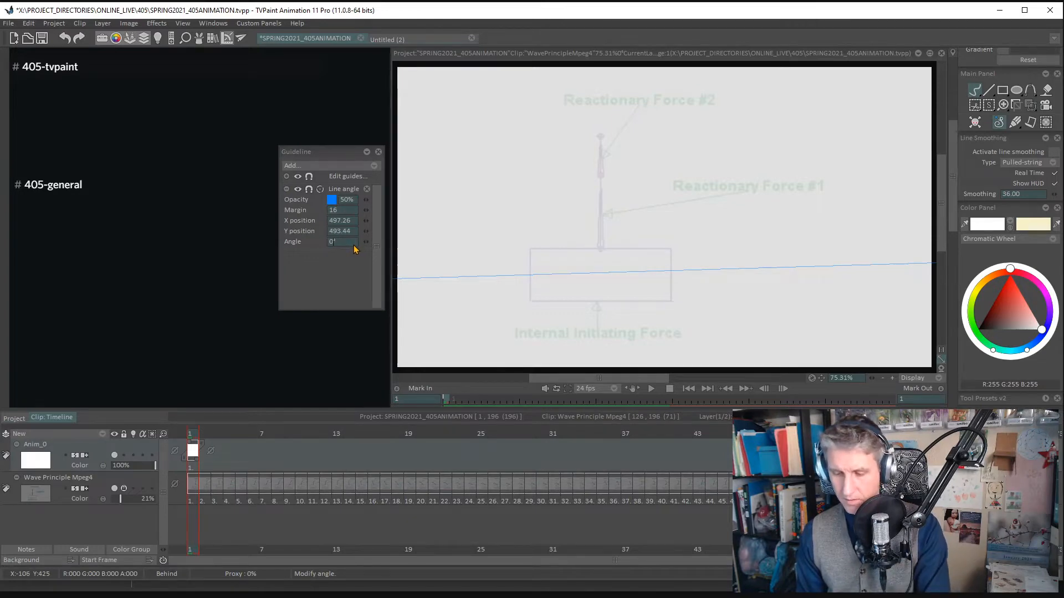
{"action": "key", "text": "Return"}
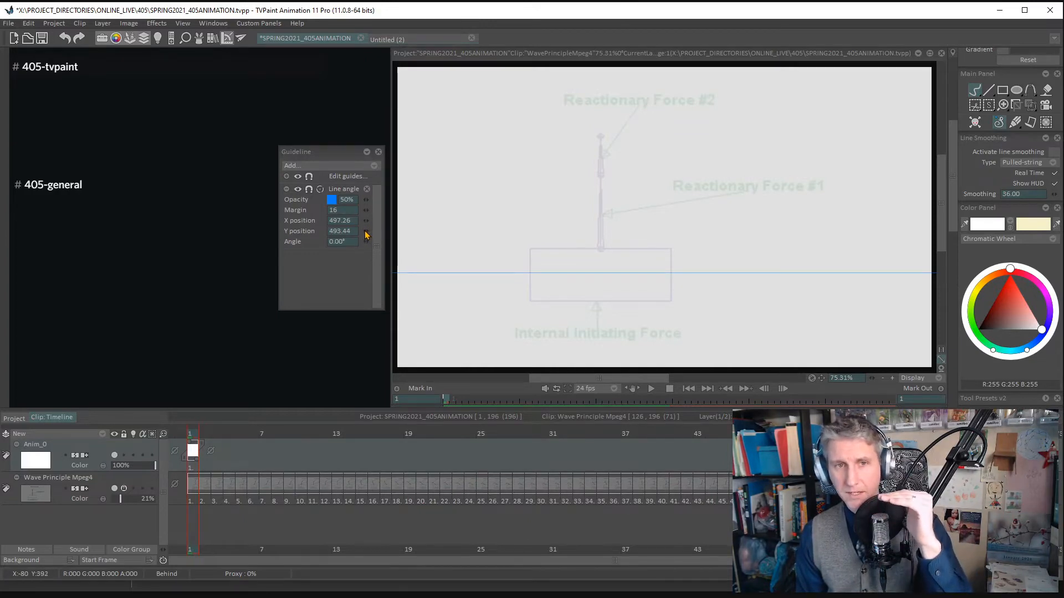
{"action": "mouse_move", "coordinate": [370, 234]}
{"action": "left_mouse_down"}
{"action": "mouse_move", "coordinate": [355, 232]}
{"action": "mouse_move", "coordinate": [371, 240]}
{"action": "left_mouse_up"}
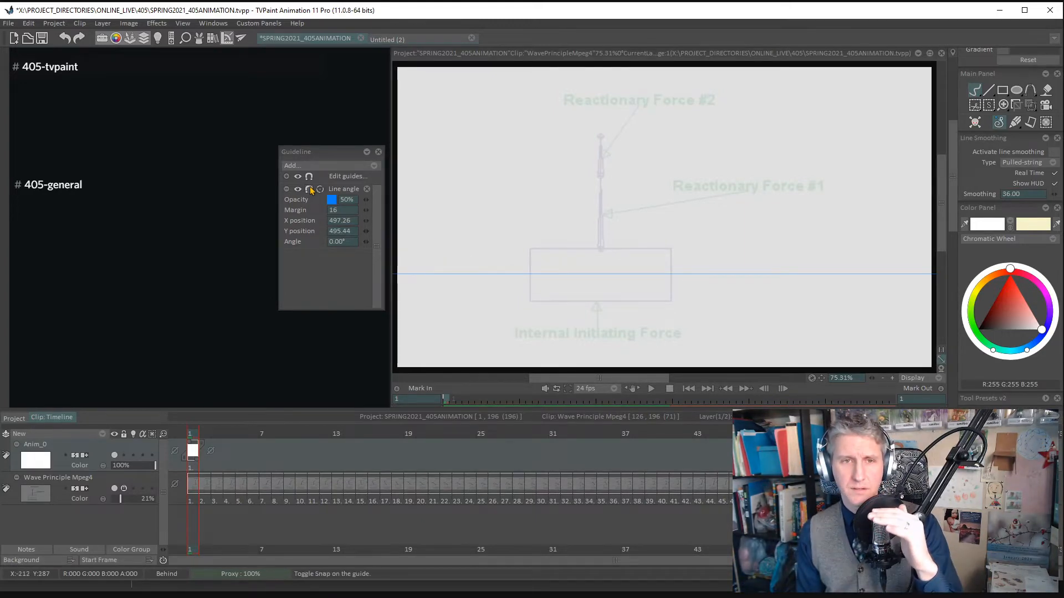
{"action": "left_click_drag", "start_coordinate": [328, 151], "coordinate": [324, 156]}
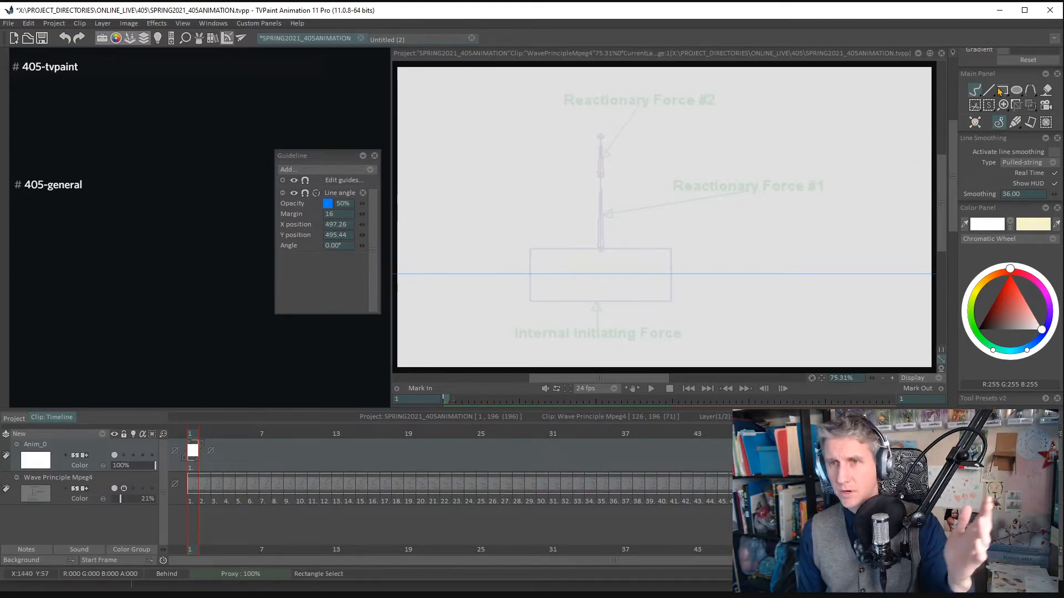
- Undo the white test stroke and draw a horizontal line in black, RGB 0, 0, 0, across the box near the guide
{"action": "left_click_drag", "start_coordinate": [955, 197], "coordinate": [956, 281]}
{"action": "left_click", "coordinate": [967, 304]}
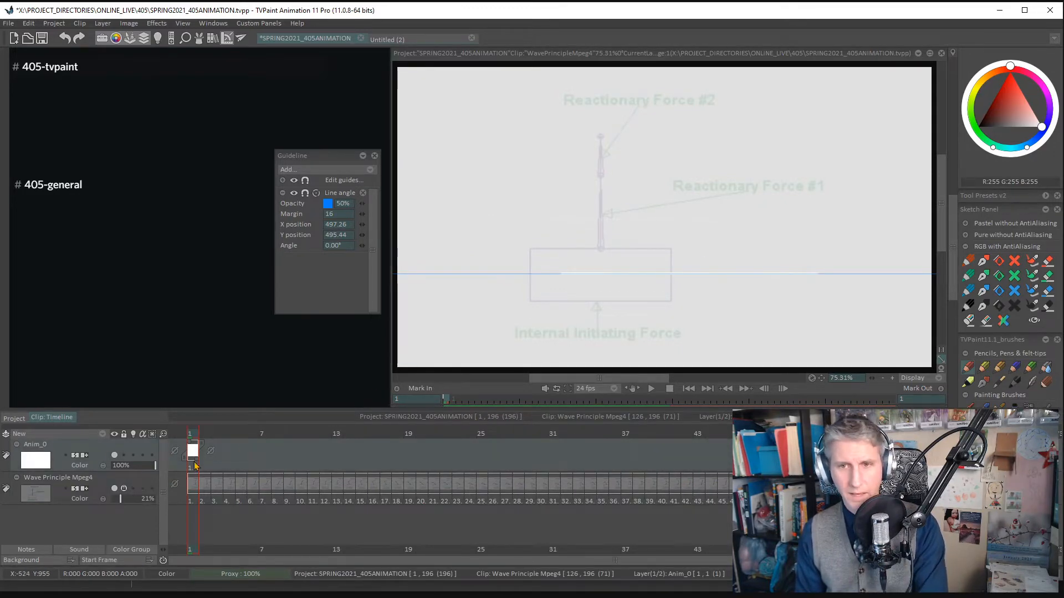
{"action": "left_click", "coordinate": [978, 127]}
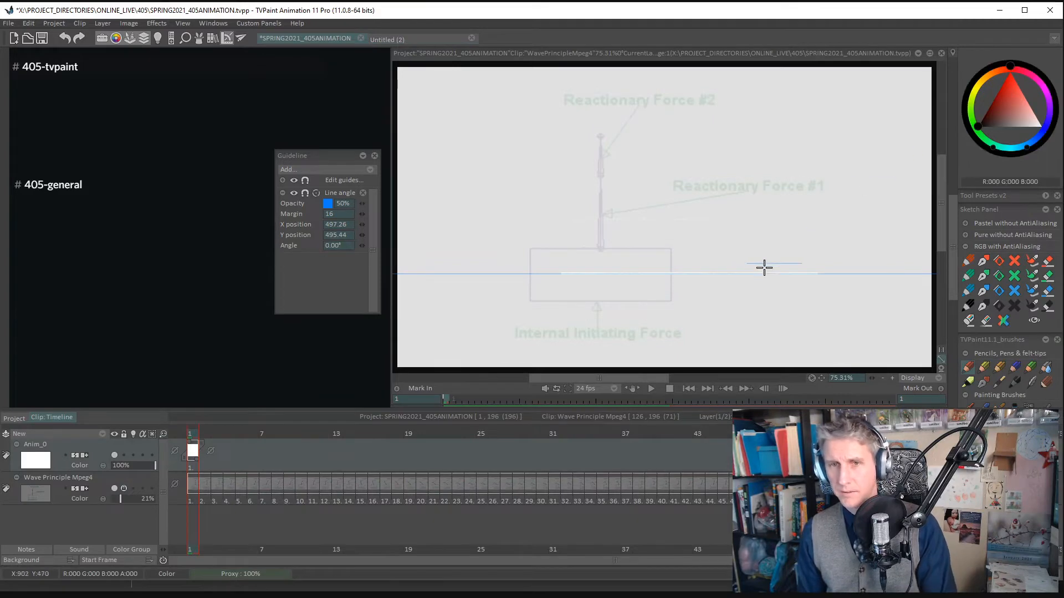
{"action": "key", "text": "ctrl+z"}
{"action": "mouse_move", "coordinate": [510, 264]}
{"action": "left_mouse_down"}
{"action": "mouse_move", "coordinate": [634, 263]}
{"action": "mouse_move", "coordinate": [495, 276]}
{"action": "left_mouse_up"}
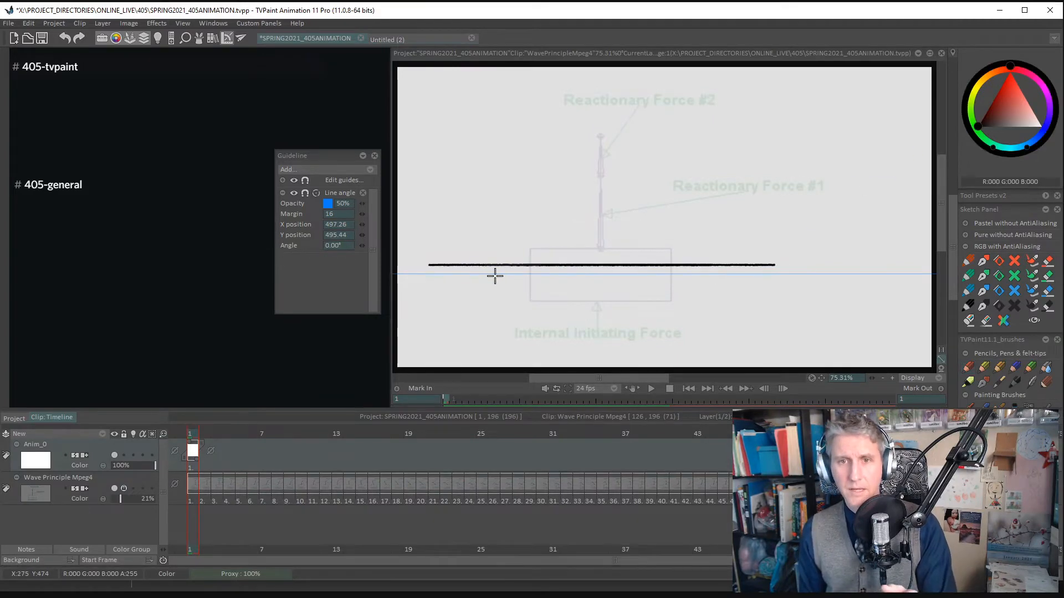
- Draw four more horizontal black test lines at different heights above the box using the guide's assist, and clear the drawing
{"action": "mouse_move", "coordinate": [720, 227]}
{"action": "left_mouse_down"}
{"action": "mouse_move", "coordinate": [479, 228]}
{"action": "mouse_move", "coordinate": [759, 228]}
{"action": "left_mouse_up"}
{"action": "left_click_drag", "start_coordinate": [741, 170], "coordinate": [703, 173]}
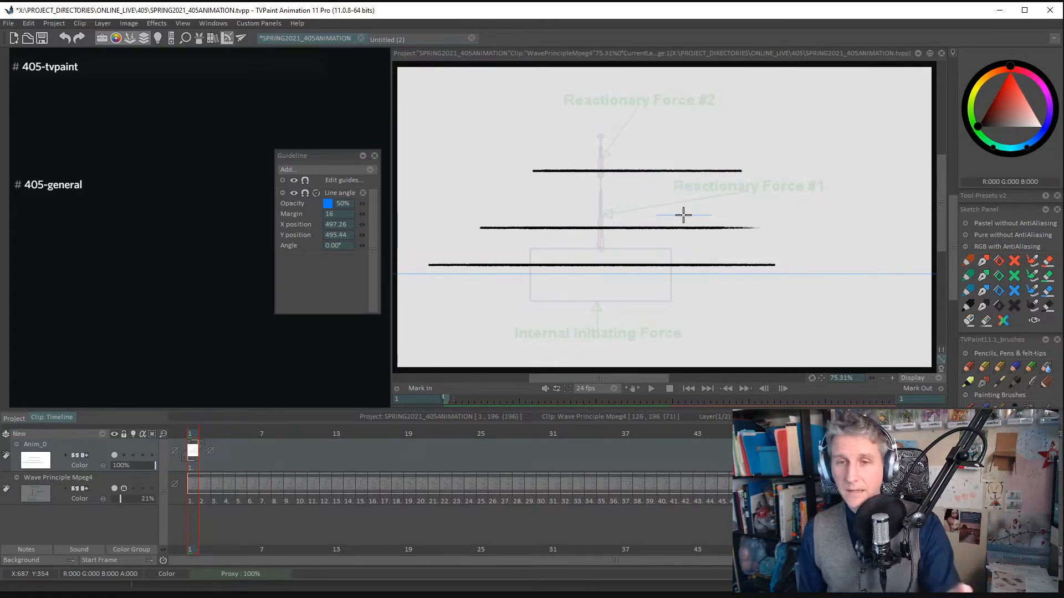
{"action": "left_click_drag", "start_coordinate": [604, 207], "coordinate": [820, 191]}
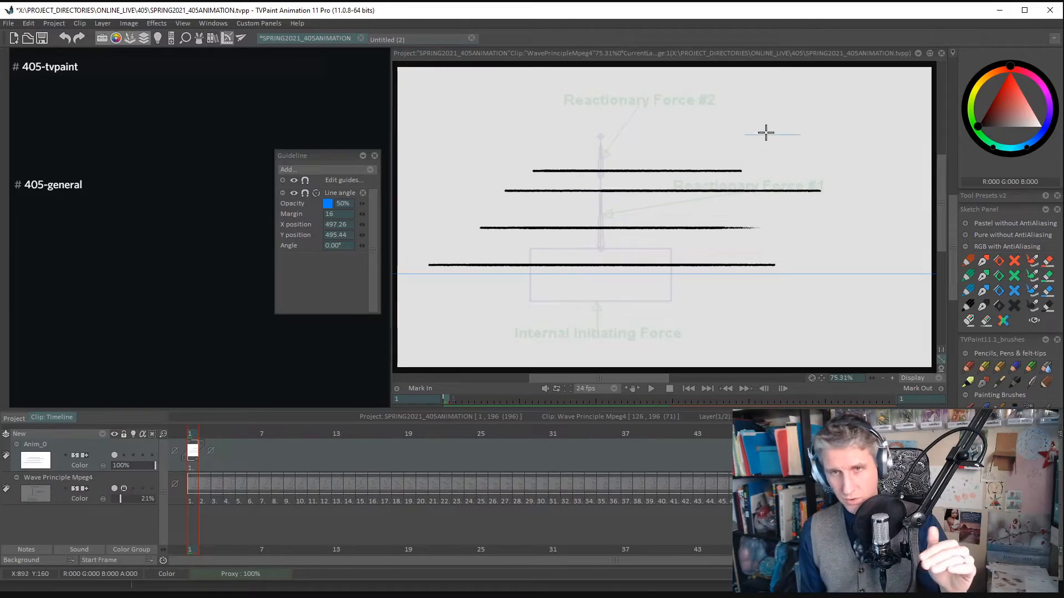
{"action": "left_click_drag", "start_coordinate": [771, 132], "coordinate": [639, 132]}
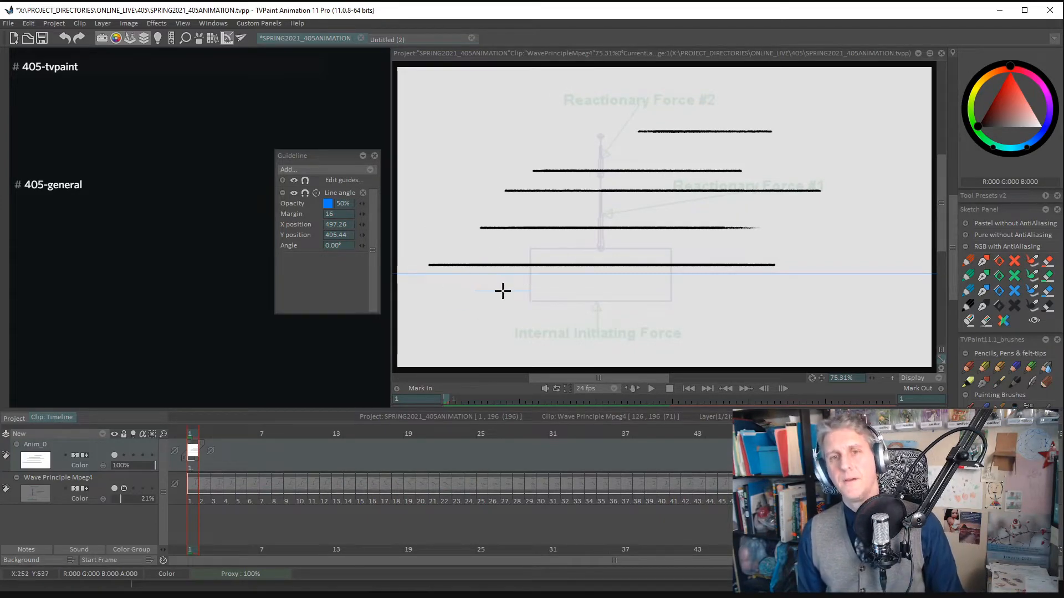
{"action": "key", "text": "BackSpace"}
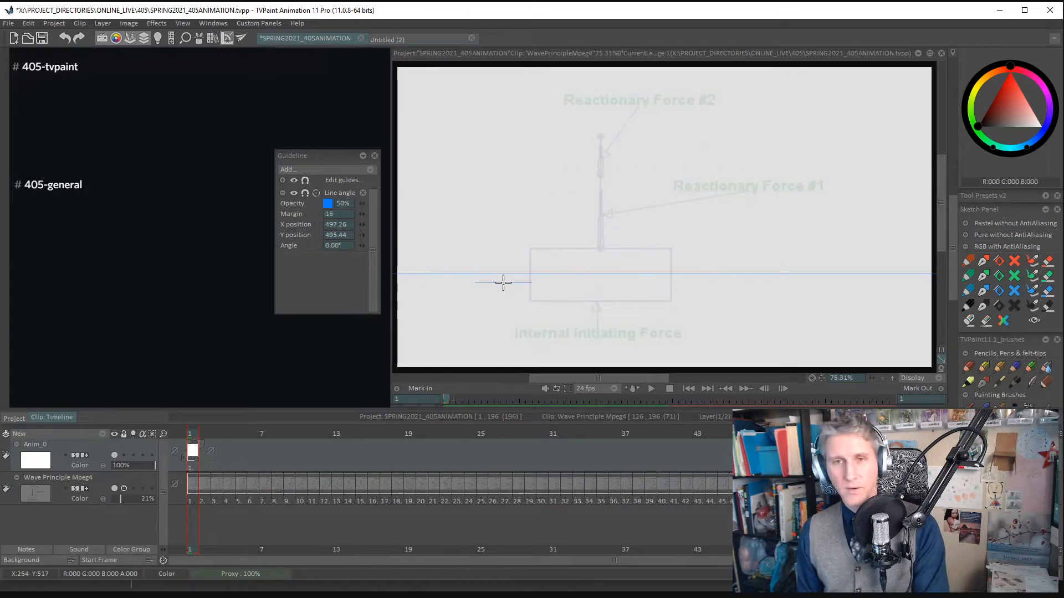
- Turn off the line guide's assist, draw freehand test strokes above and along the guide, and clear the drawing
{"action": "left_click", "coordinate": [317, 194]}
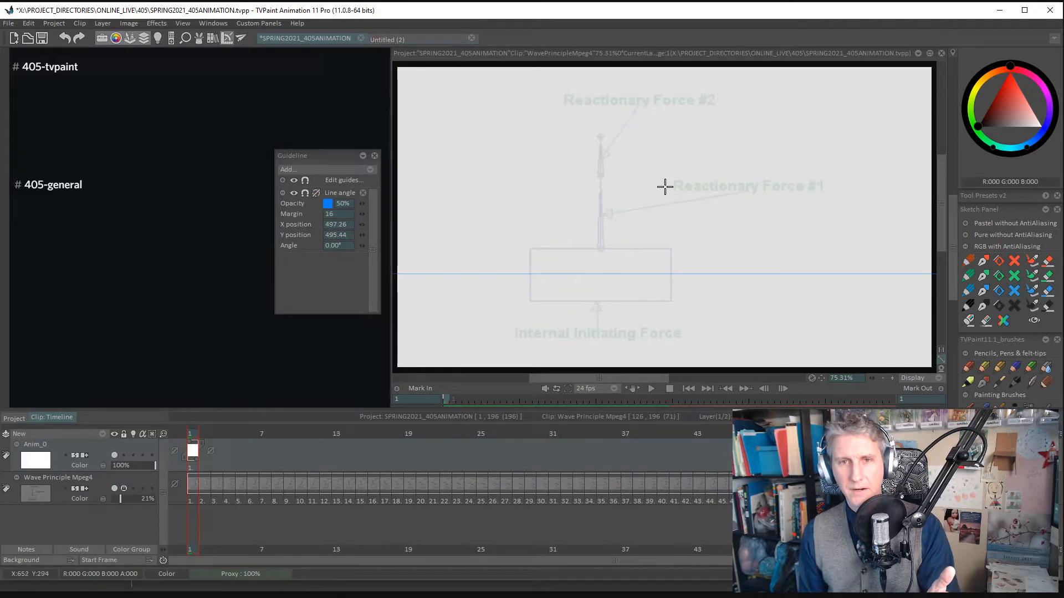
{"action": "mouse_move", "coordinate": [580, 206]}
{"action": "left_mouse_down"}
{"action": "mouse_move", "coordinate": [674, 166]}
{"action": "mouse_move", "coordinate": [780, 154]}
{"action": "mouse_move", "coordinate": [656, 129]}
{"action": "mouse_move", "coordinate": [526, 128]}
{"action": "mouse_move", "coordinate": [531, 105]}
{"action": "mouse_move", "coordinate": [724, 119]}
{"action": "mouse_move", "coordinate": [796, 149]}
{"action": "mouse_move", "coordinate": [634, 133]}
{"action": "mouse_move", "coordinate": [482, 151]}
{"action": "mouse_move", "coordinate": [694, 142]}
{"action": "mouse_move", "coordinate": [889, 151]}
{"action": "left_mouse_up"}
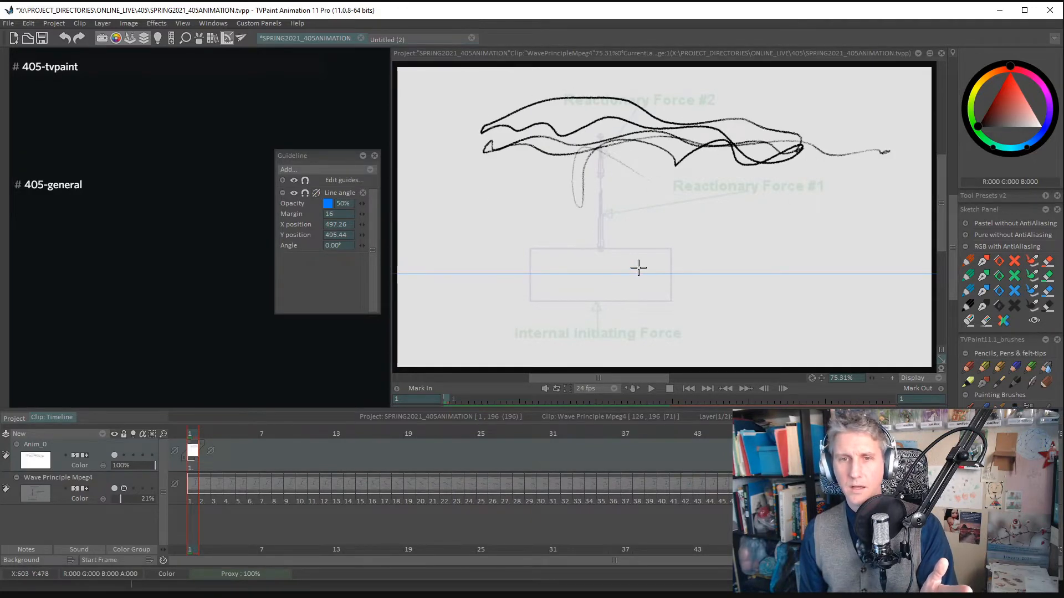
{"action": "mouse_move", "coordinate": [476, 273]}
{"action": "left_mouse_down"}
{"action": "mouse_move", "coordinate": [784, 257]}
{"action": "mouse_move", "coordinate": [826, 273]}
{"action": "mouse_move", "coordinate": [507, 288]}
{"action": "mouse_move", "coordinate": [529, 267]}
{"action": "mouse_move", "coordinate": [810, 277]}
{"action": "mouse_move", "coordinate": [407, 273]}
{"action": "mouse_move", "coordinate": [860, 269]}
{"action": "mouse_move", "coordinate": [560, 273]}
{"action": "left_mouse_up"}
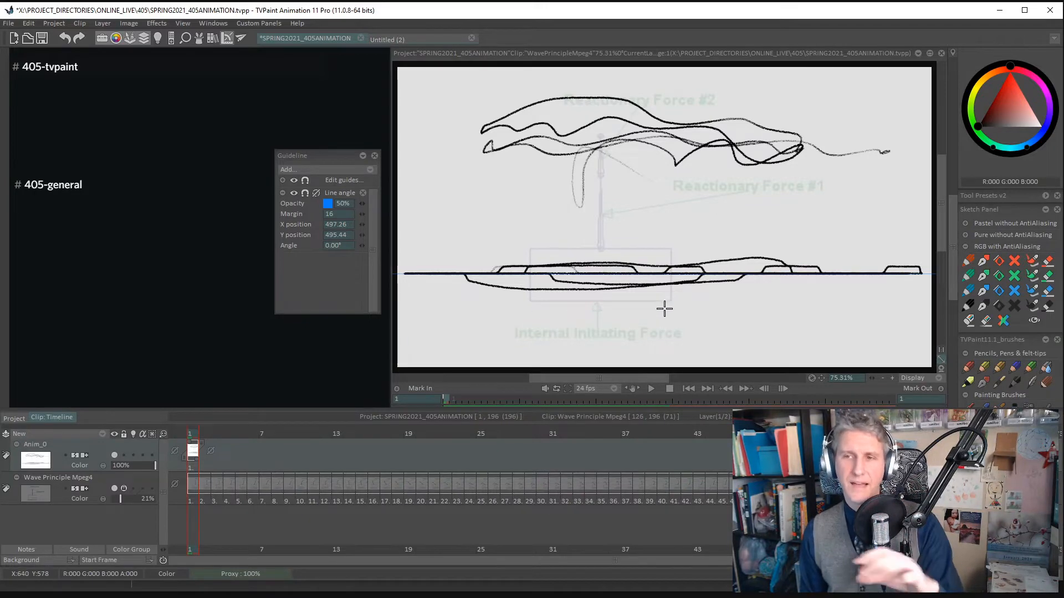
{"action": "key", "text": "BackSpace"}
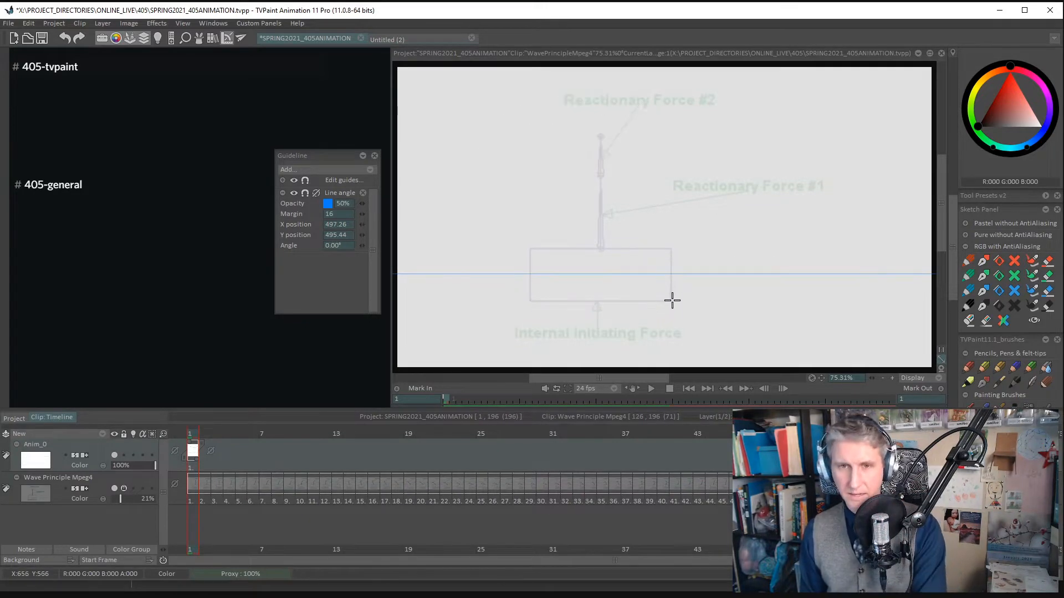
- Try wavy and zigzag freehand strokes back and forth across the line guide, clearing the drawing after each try
{"action": "mouse_move", "coordinate": [507, 273]}
{"action": "left_mouse_down"}
{"action": "mouse_move", "coordinate": [881, 267]}
{"action": "mouse_move", "coordinate": [426, 270]}
{"action": "mouse_move", "coordinate": [476, 237]}
{"action": "mouse_move", "coordinate": [667, 305]}
{"action": "mouse_move", "coordinate": [803, 293]}
{"action": "mouse_move", "coordinate": [443, 293]}
{"action": "mouse_move", "coordinate": [633, 269]}
{"action": "mouse_move", "coordinate": [813, 282]}
{"action": "mouse_move", "coordinate": [472, 275]}
{"action": "left_mouse_up"}
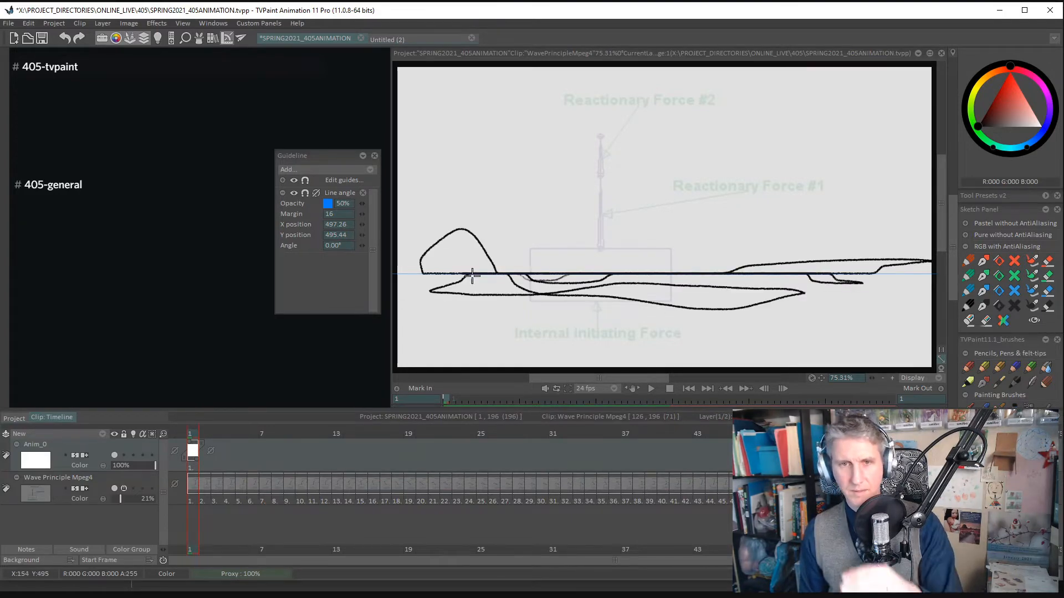
{"action": "mouse_move", "coordinate": [816, 269]}
{"action": "left_mouse_down"}
{"action": "mouse_move", "coordinate": [762, 257]}
{"action": "mouse_move", "coordinate": [498, 268]}
{"action": "mouse_move", "coordinate": [761, 269]}
{"action": "mouse_move", "coordinate": [877, 282]}
{"action": "mouse_move", "coordinate": [695, 269]}
{"action": "mouse_move", "coordinate": [502, 280]}
{"action": "mouse_move", "coordinate": [887, 288]}
{"action": "mouse_move", "coordinate": [843, 300]}
{"action": "mouse_move", "coordinate": [441, 296]}
{"action": "mouse_move", "coordinate": [811, 276]}
{"action": "left_mouse_up"}
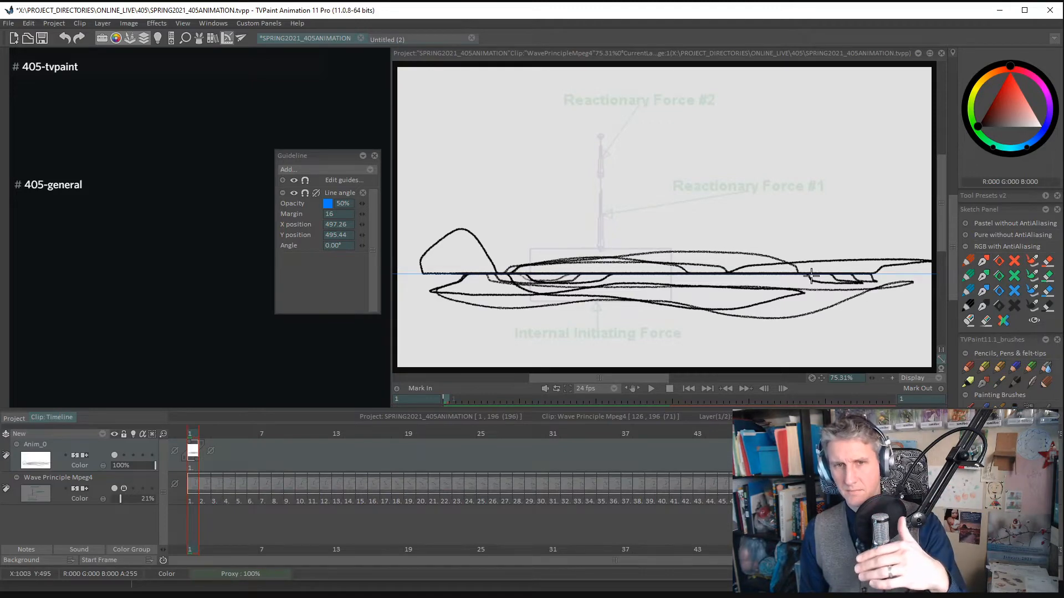
{"action": "key", "text": "BackSpace"}
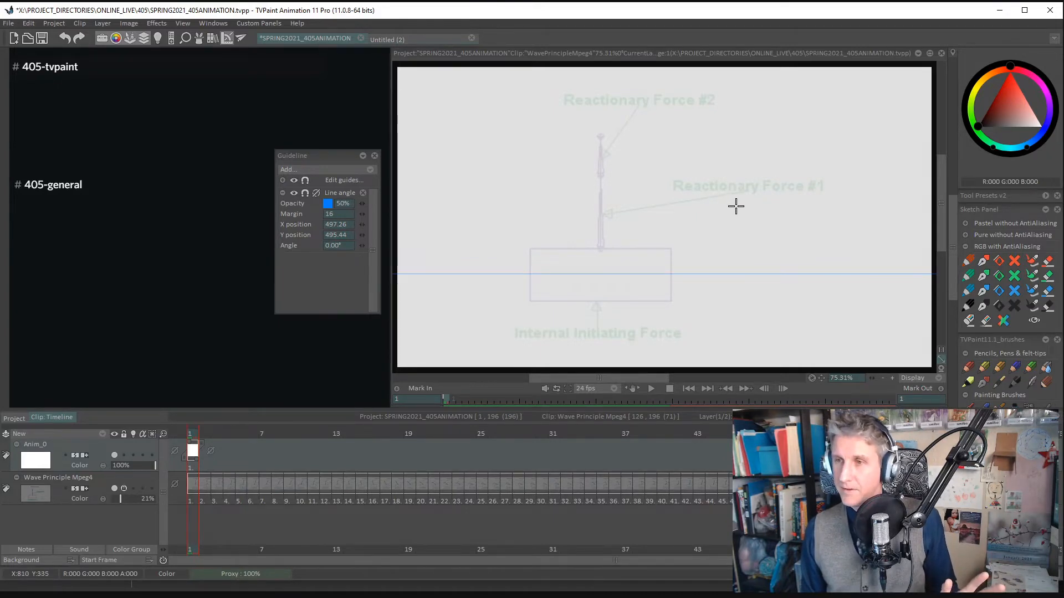
{"action": "mouse_move", "coordinate": [549, 279]}
{"action": "left_mouse_down"}
{"action": "mouse_move", "coordinate": [482, 277]}
{"action": "mouse_move", "coordinate": [804, 267]}
{"action": "mouse_move", "coordinate": [560, 278]}
{"action": "left_mouse_up"}
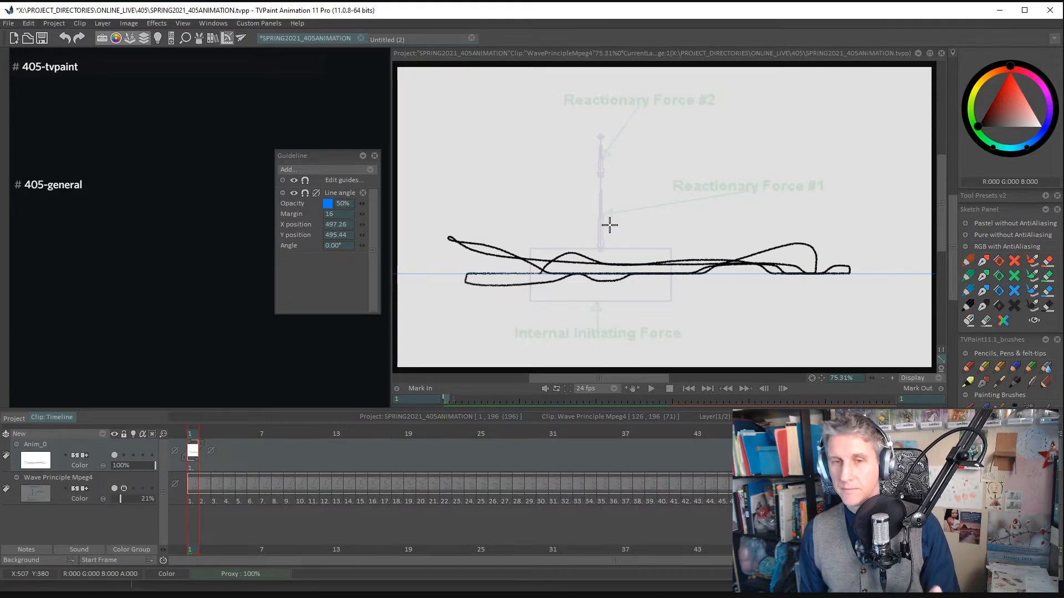
{"action": "key", "text": "BackSpace"}
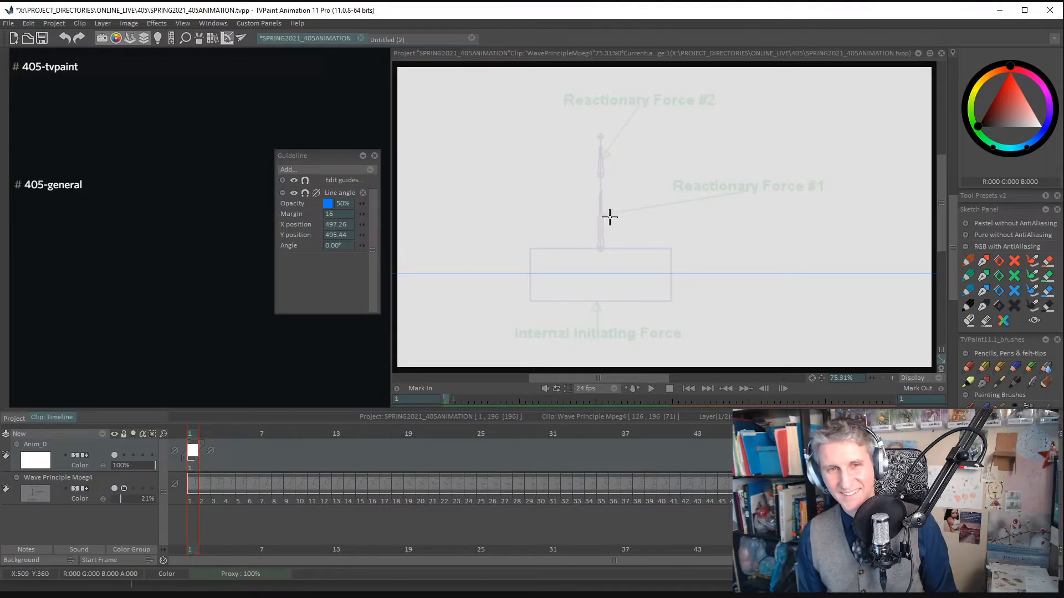
{"action": "mouse_move", "coordinate": [434, 304]}
{"action": "left_mouse_down"}
{"action": "mouse_move", "coordinate": [518, 194]}
{"action": "mouse_move", "coordinate": [829, 271]}
{"action": "mouse_move", "coordinate": [933, 244]}
{"action": "left_mouse_up"}
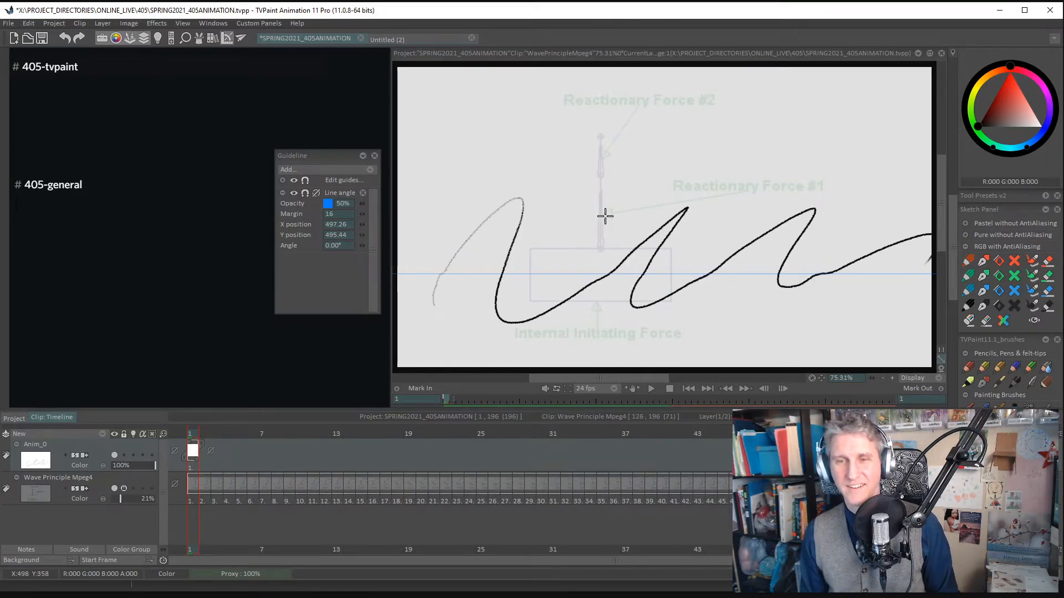
{"action": "key", "text": "BackSpace"}
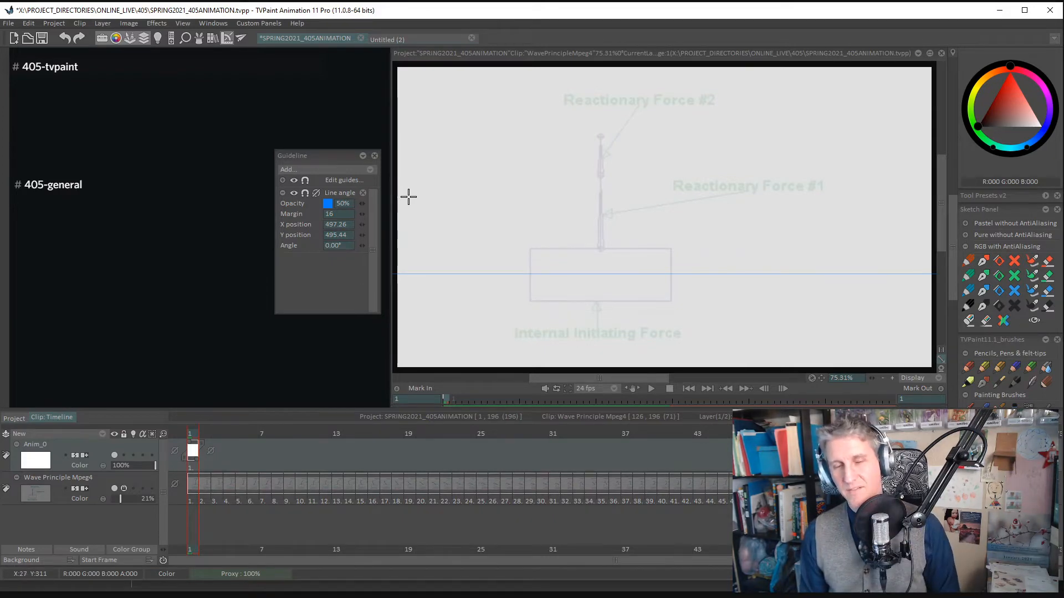
- Float the Main Panel over the canvas and trace the footage's box in black with the Rectangle tool
{"action": "left_click_drag", "start_coordinate": [954, 211], "coordinate": [959, 72]}
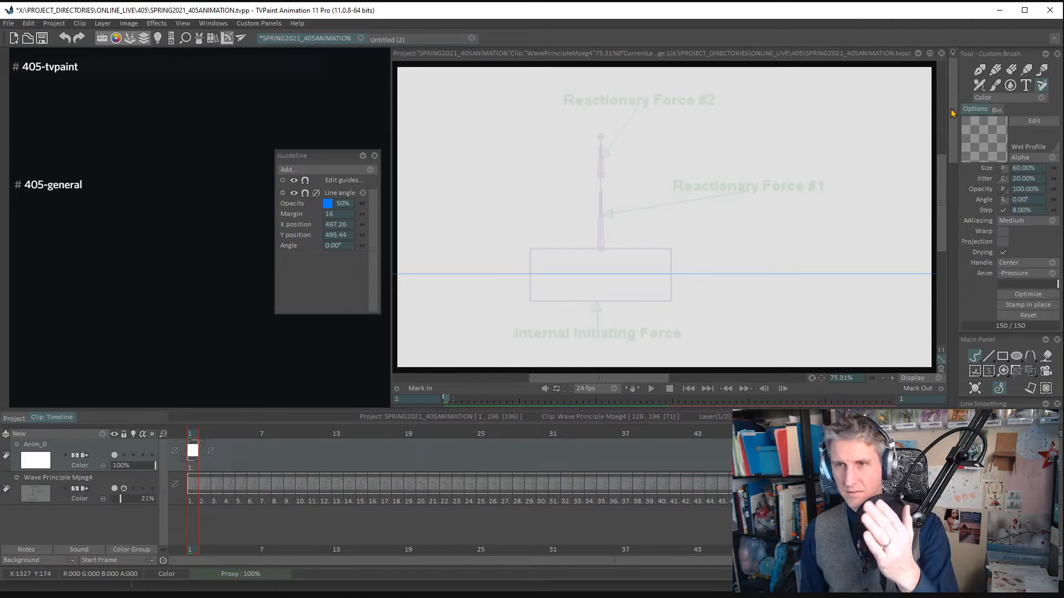
{"action": "left_click_drag", "start_coordinate": [954, 113], "coordinate": [760, 152]}
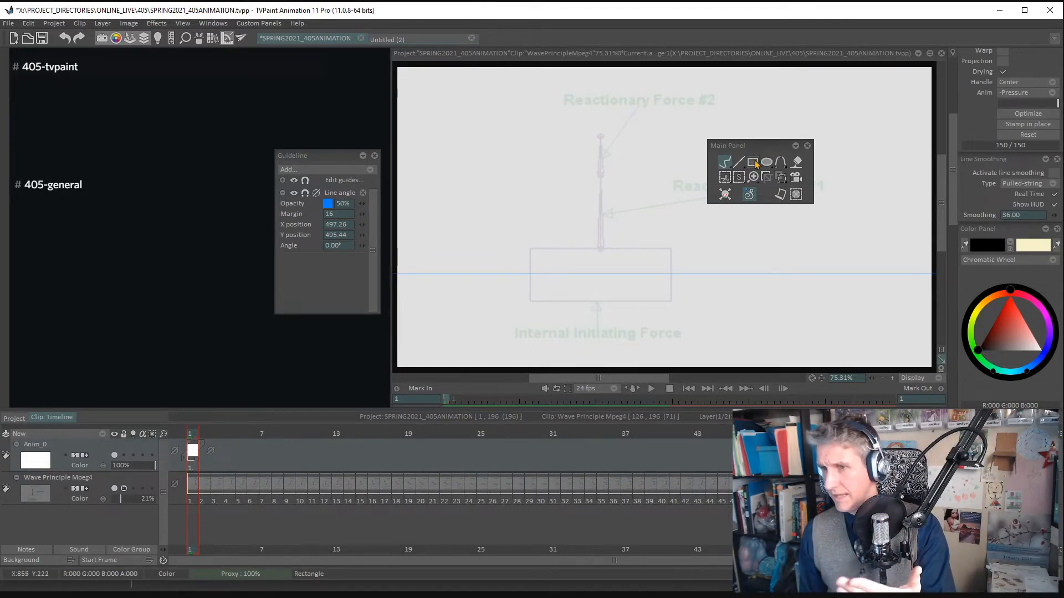
{"action": "left_click", "coordinate": [753, 165]}
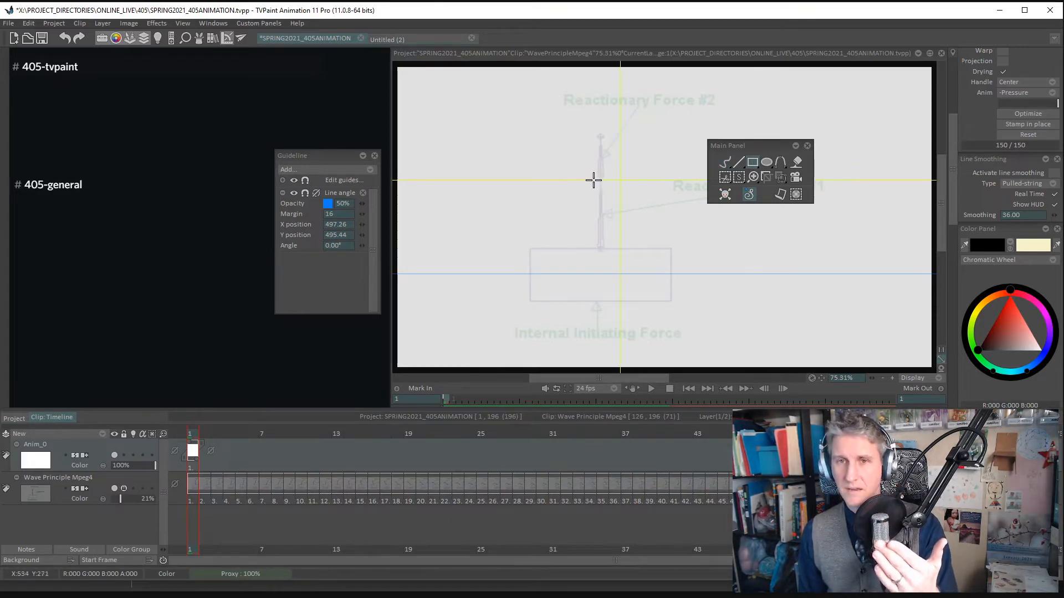
{"action": "left_click_drag", "start_coordinate": [484, 141], "coordinate": [608, 216]}
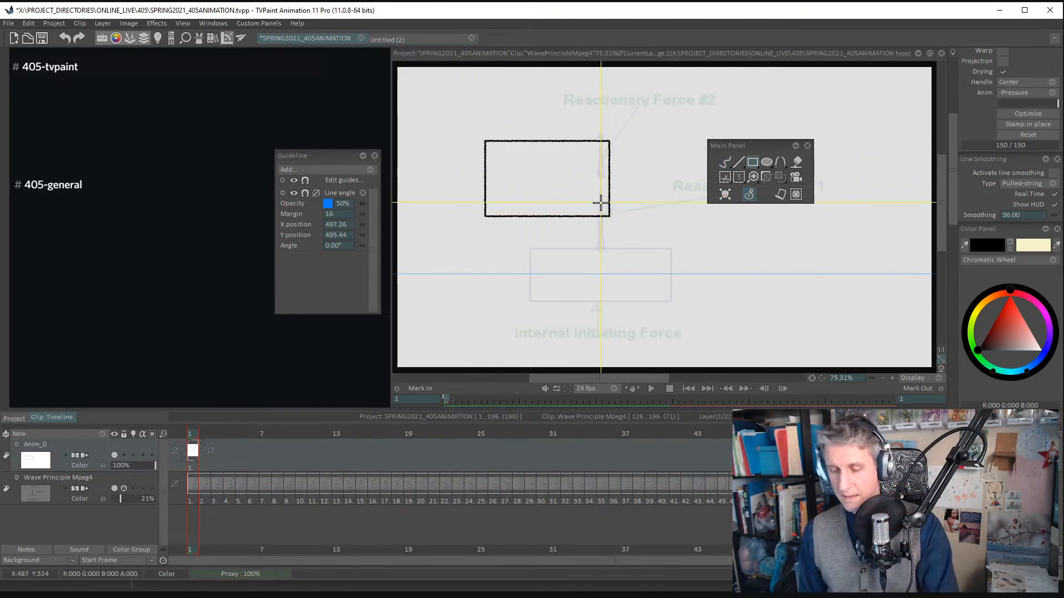
{"action": "key", "text": "ctrl+z"}
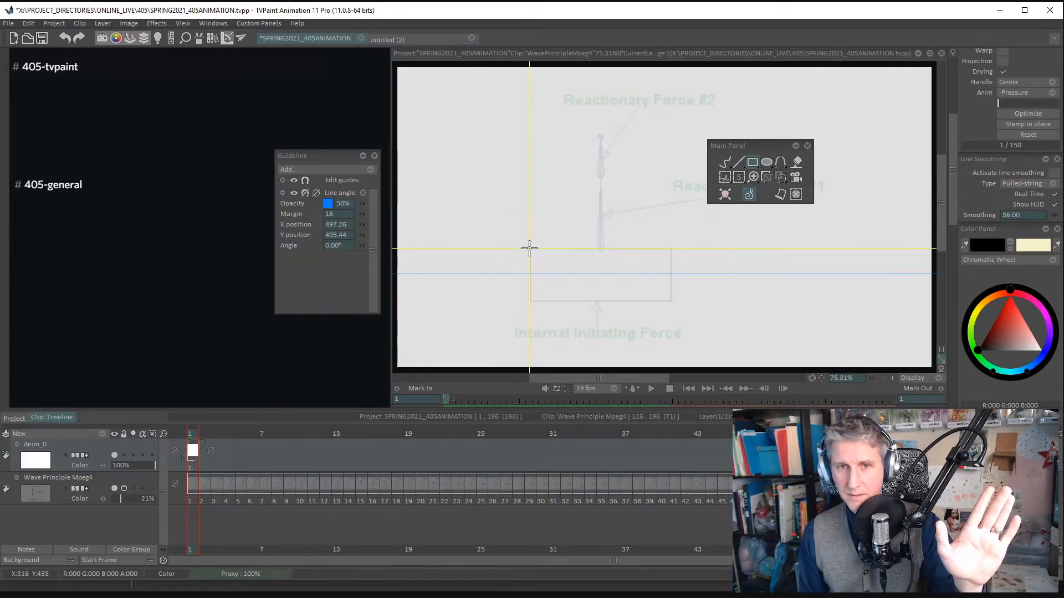
{"action": "left_click_drag", "start_coordinate": [529, 248], "coordinate": [672, 300]}
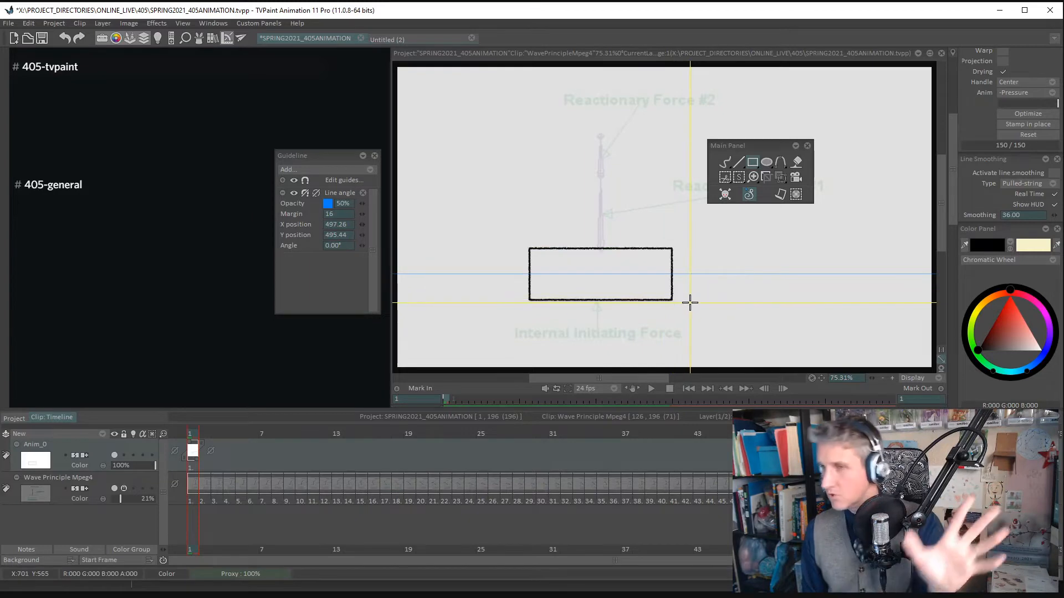
{"action": "key", "text": "d"}
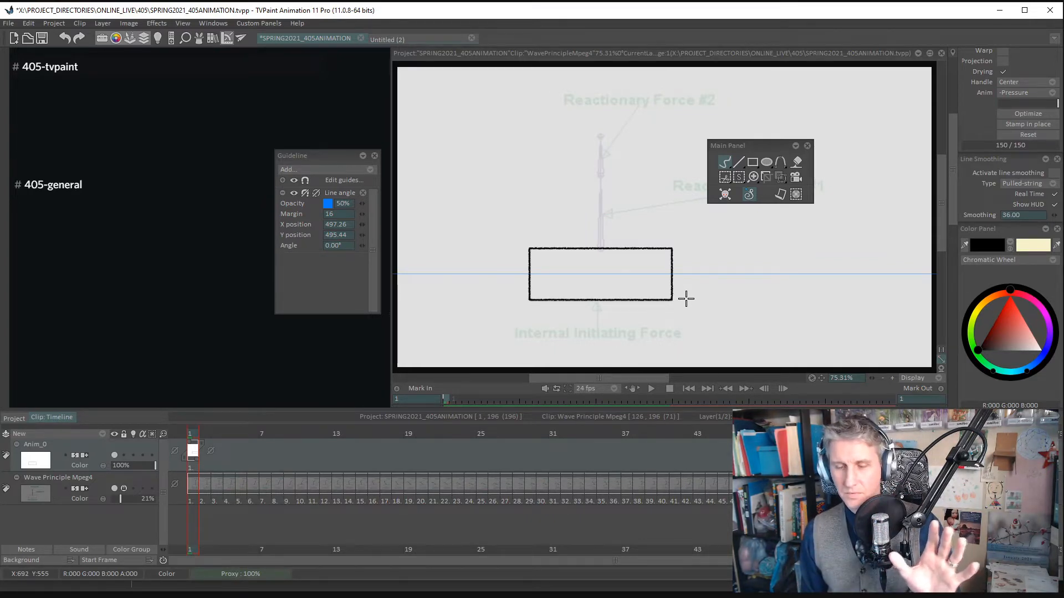
- Float the Cut Brush tool panel beside the box and copy the drawn box as a custom brush with the Rectangle cutting tool
{"action": "right_click", "coordinate": [726, 179]}
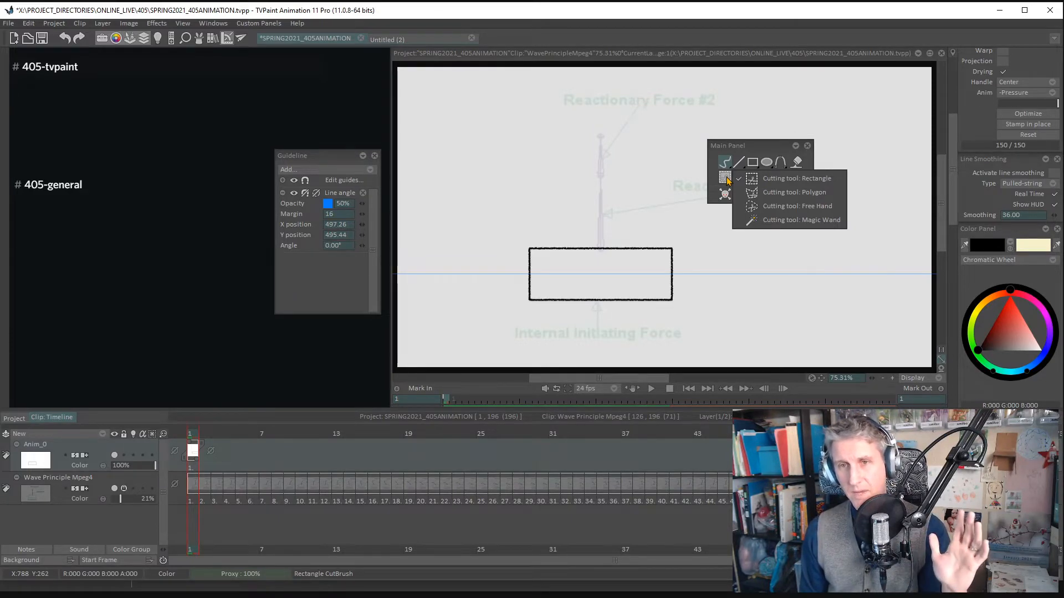
{"action": "left_click", "coordinate": [788, 179]}
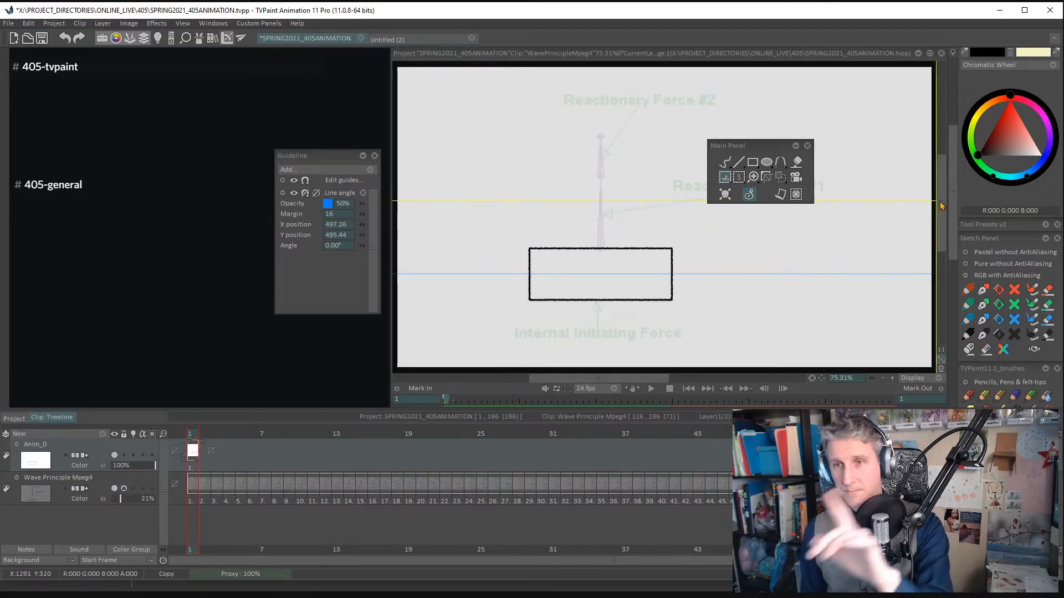
{"action": "scroll", "coordinate": [953, 168], "scroll_direction": "up", "scroll_amount": 3}
{"action": "left_click_drag", "start_coordinate": [953, 168], "coordinate": [964, 120]}
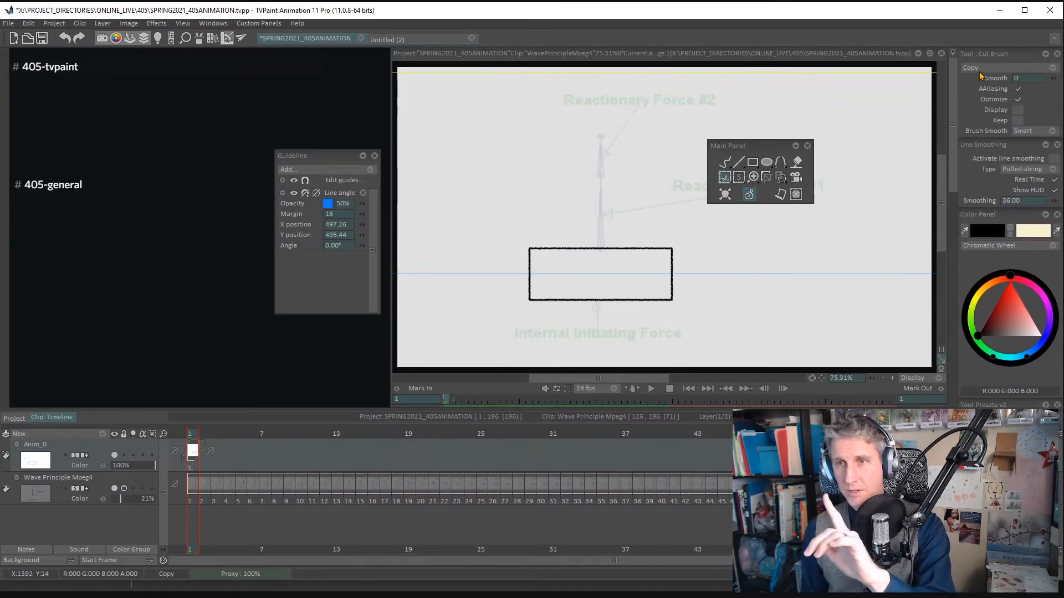
{"action": "mouse_move", "coordinate": [987, 54]}
{"action": "left_mouse_down"}
{"action": "mouse_move", "coordinate": [903, 136]}
{"action": "mouse_move", "coordinate": [746, 217]}
{"action": "left_mouse_up"}
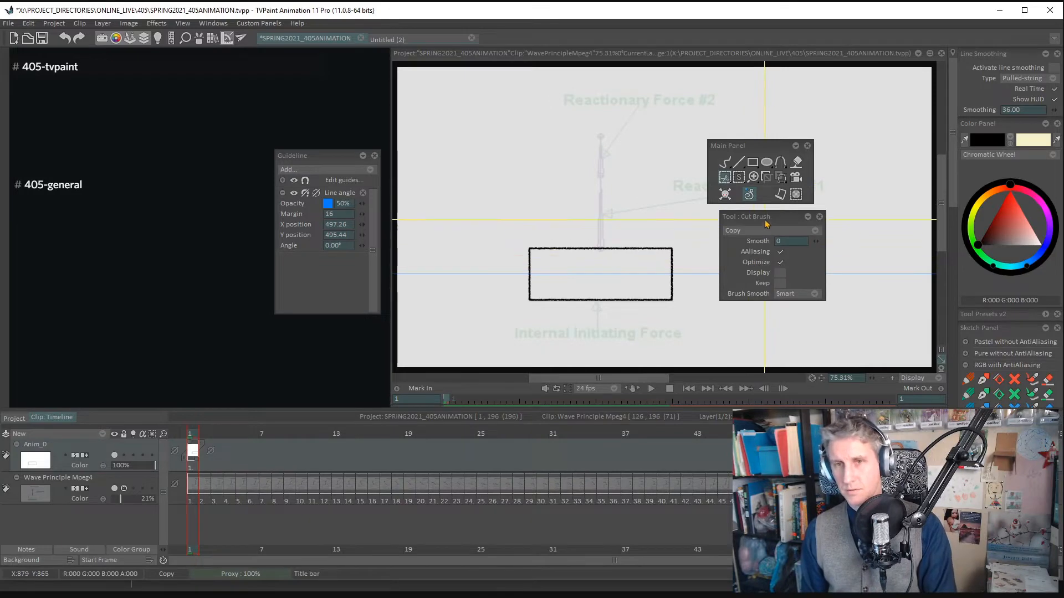
{"action": "left_click_drag", "start_coordinate": [765, 222], "coordinate": [761, 227]}
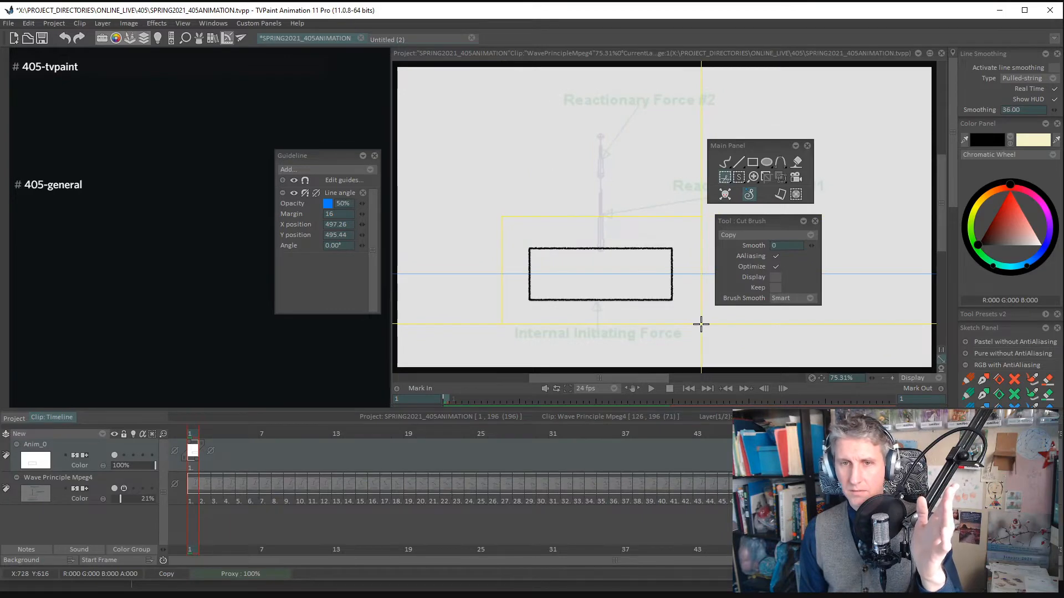
{"action": "left_click_drag", "start_coordinate": [701, 324], "coordinate": [699, 323]}
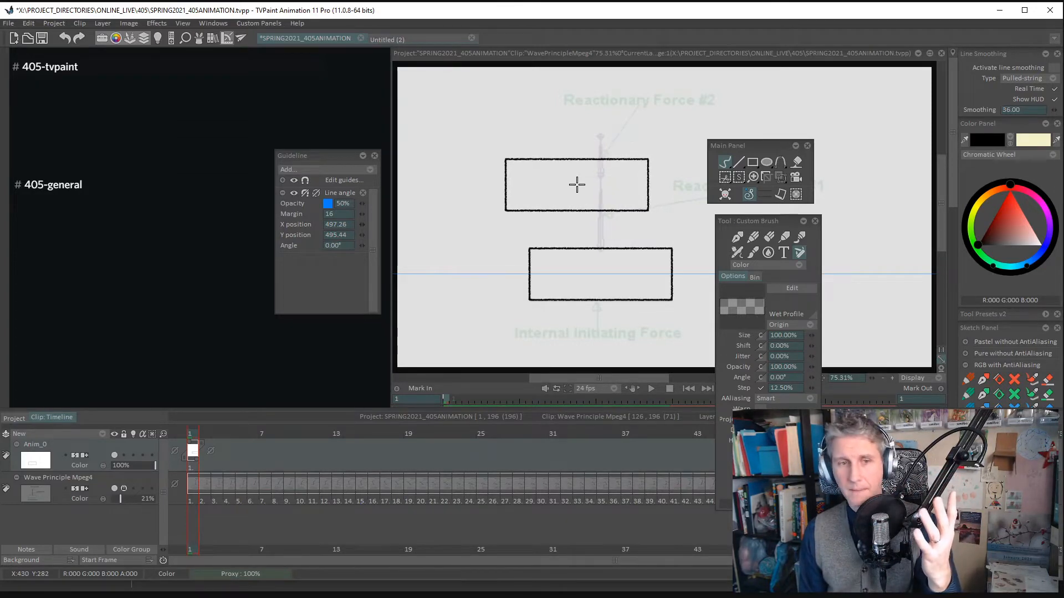
- Undo the drawn rectangle, and try the box-shaped brush with a winding test stroke that is undone as well
{"action": "key", "text": "ctrl+z"}
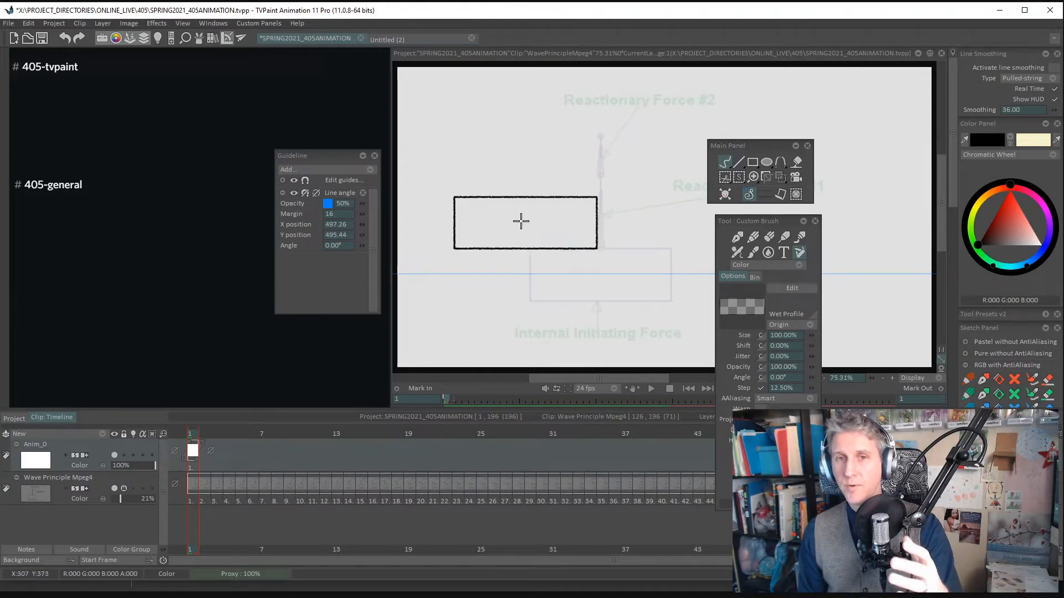
{"action": "mouse_move", "coordinate": [521, 221]}
{"action": "left_mouse_down"}
{"action": "mouse_move", "coordinate": [733, 263]}
{"action": "mouse_move", "coordinate": [778, 223]}
{"action": "left_mouse_up"}
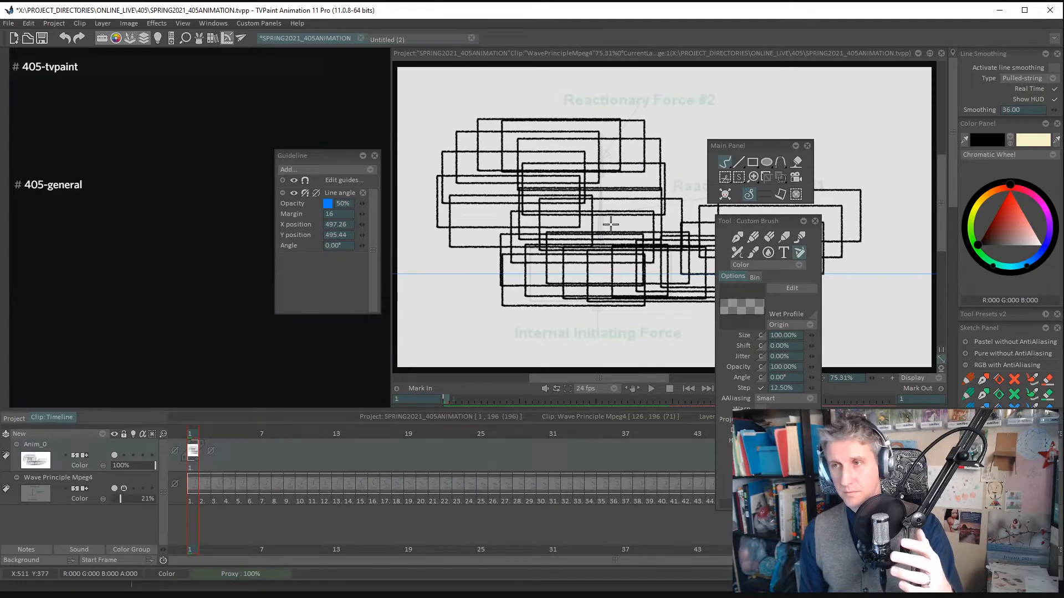
{"action": "key", "text": "ctrl+z"}
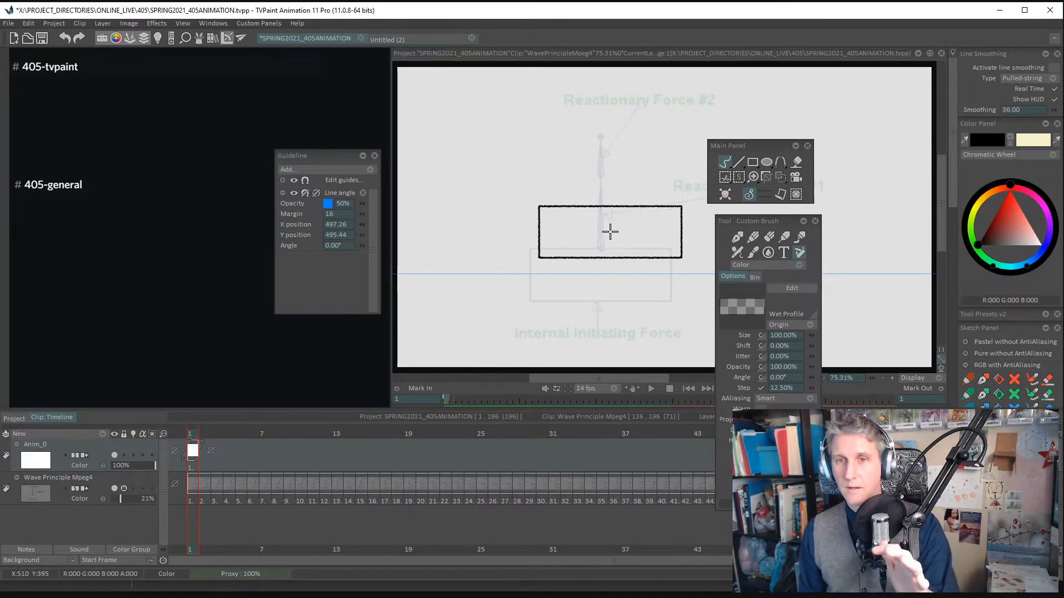
- Move the floating Main Panel and Custom Brush panel away from the box and antennae to free the drawing area
{"action": "left_click_drag", "start_coordinate": [754, 221], "coordinate": [815, 214]}
{"action": "mouse_move", "coordinate": [775, 140]}
{"action": "left_mouse_down"}
{"action": "mouse_move", "coordinate": [845, 135]}
{"action": "mouse_move", "coordinate": [855, 91]}
{"action": "left_mouse_up"}
{"action": "left_click_drag", "start_coordinate": [813, 214], "coordinate": [864, 181]}
{"action": "left_click", "coordinate": [622, 191]}
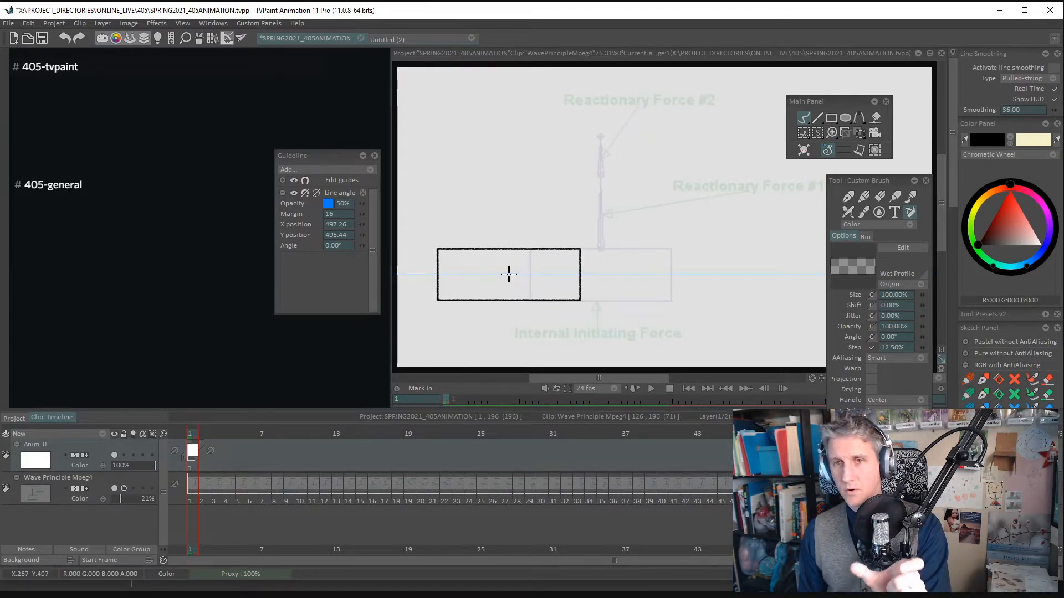
- Sweep the box-shaped brush in an arc over the footage, clear the drawing, and paint another sweep above the box
{"action": "mouse_move", "coordinate": [498, 284]}
{"action": "left_mouse_down"}
{"action": "mouse_move", "coordinate": [510, 205]}
{"action": "mouse_move", "coordinate": [596, 151]}
{"action": "mouse_move", "coordinate": [675, 177]}
{"action": "mouse_move", "coordinate": [716, 237]}
{"action": "mouse_move", "coordinate": [788, 275]}
{"action": "left_mouse_up"}
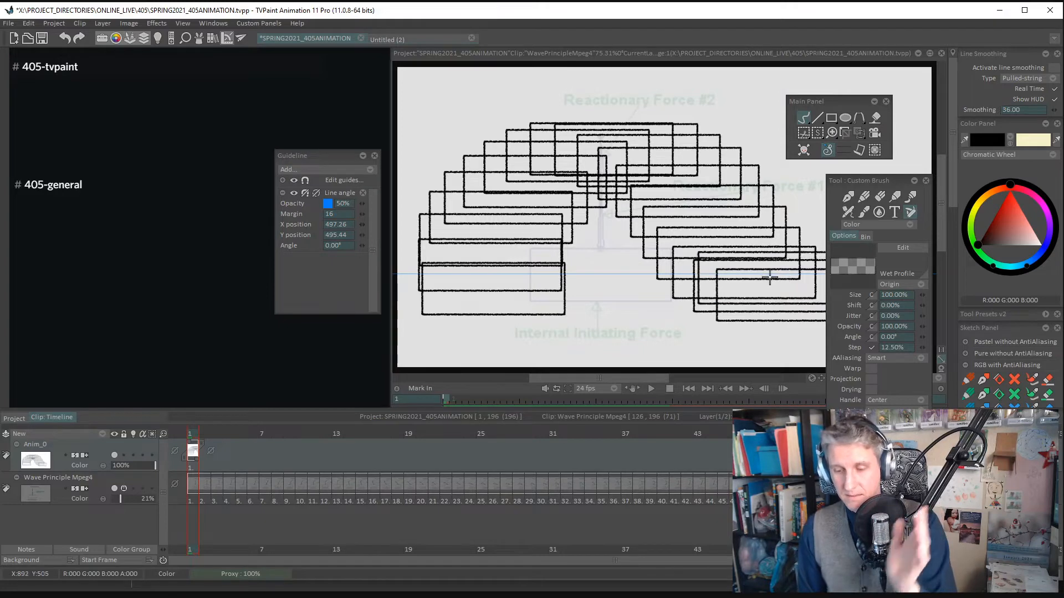
{"action": "key", "text": "BackSpace"}
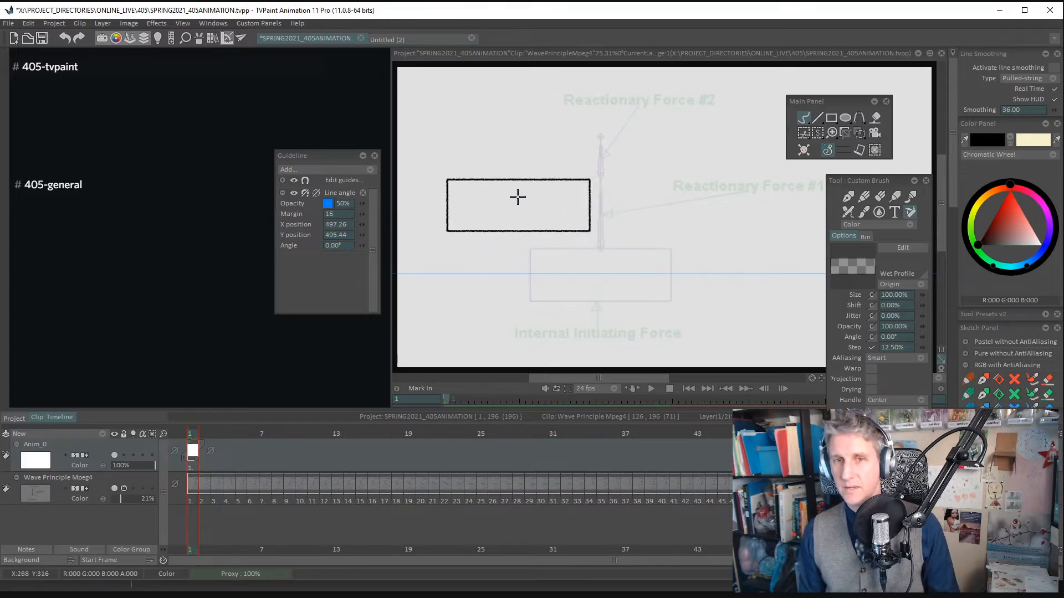
{"action": "mouse_move", "coordinate": [517, 204]}
{"action": "left_mouse_down"}
{"action": "mouse_move", "coordinate": [527, 137]}
{"action": "mouse_move", "coordinate": [592, 129]}
{"action": "mouse_move", "coordinate": [668, 174]}
{"action": "mouse_move", "coordinate": [785, 183]}
{"action": "mouse_move", "coordinate": [707, 212]}
{"action": "left_mouse_up"}
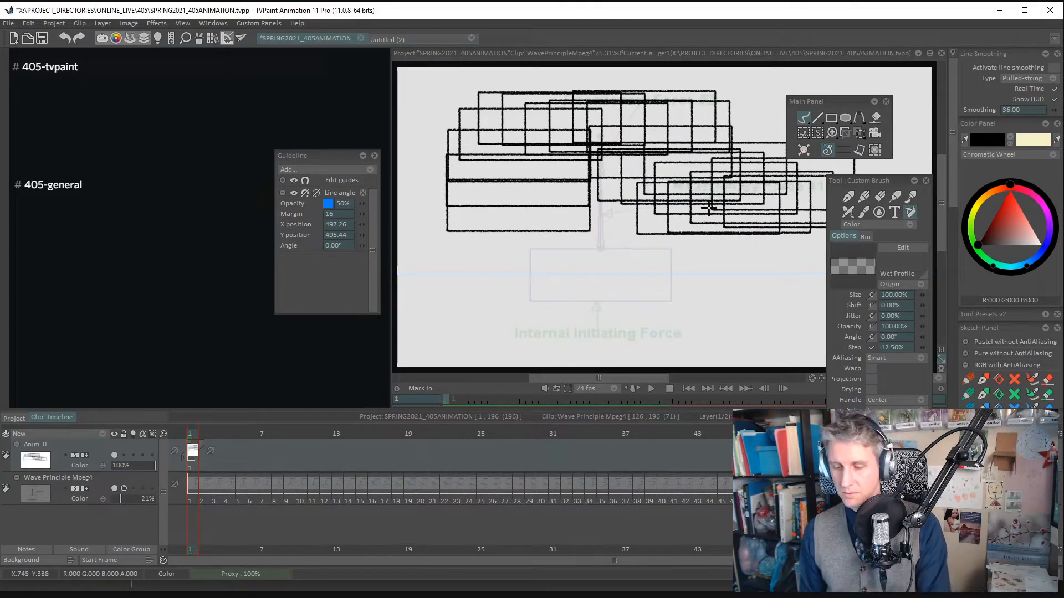
- Undo the test sweep of the box brush and turn on snapping for the horizontal Line angle guide
{"action": "key", "text": "ctrl+z"}
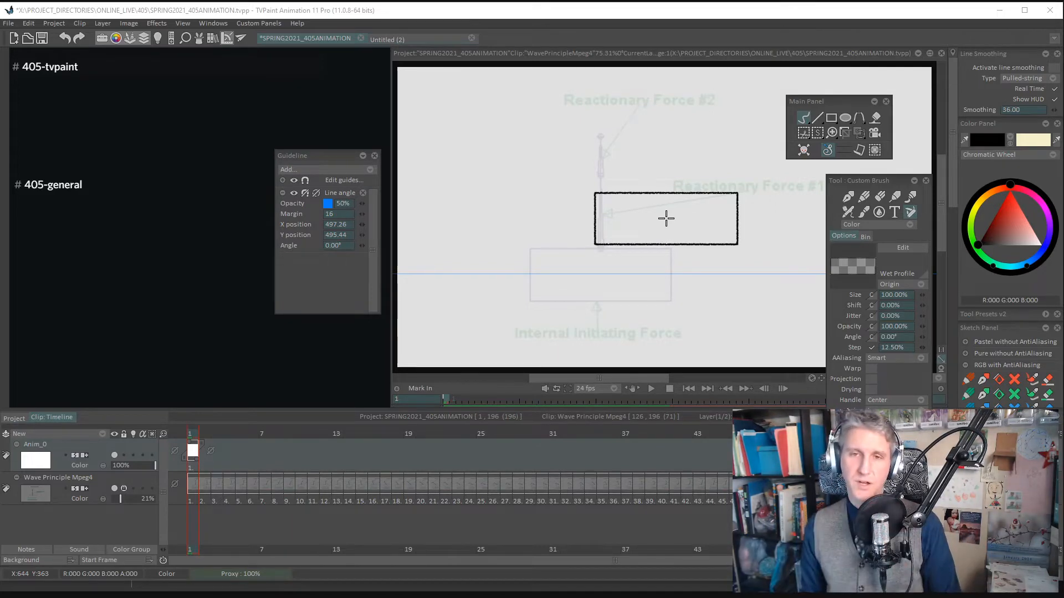
{"action": "left_click_drag", "start_coordinate": [666, 219], "coordinate": [646, 263]}
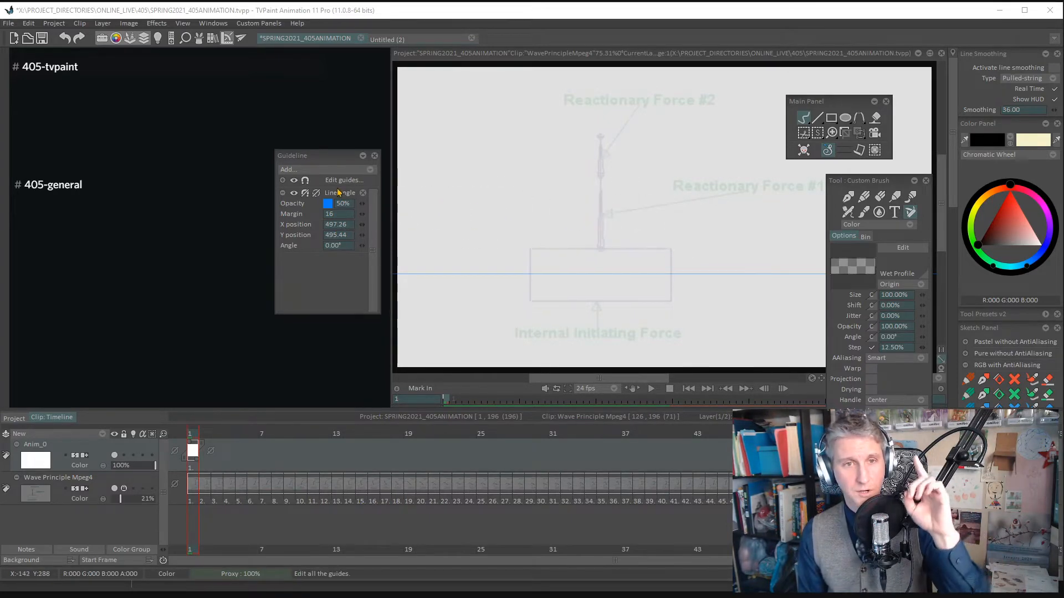
{"action": "left_click", "coordinate": [305, 194]}
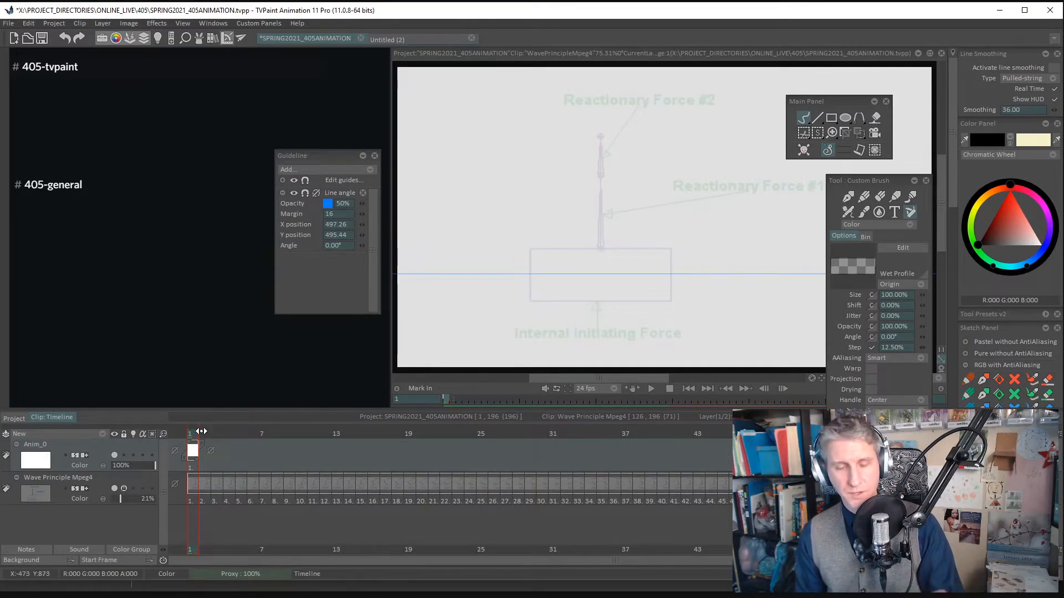
- Stamp the box on frames 1 and 12 of the Anim_0 layer, matching the box in the footage along the guide
{"action": "mouse_move", "coordinate": [194, 436]}
{"action": "left_mouse_down"}
{"action": "mouse_move", "coordinate": [610, 456]}
{"action": "mouse_move", "coordinate": [192, 436]}
{"action": "left_mouse_up"}
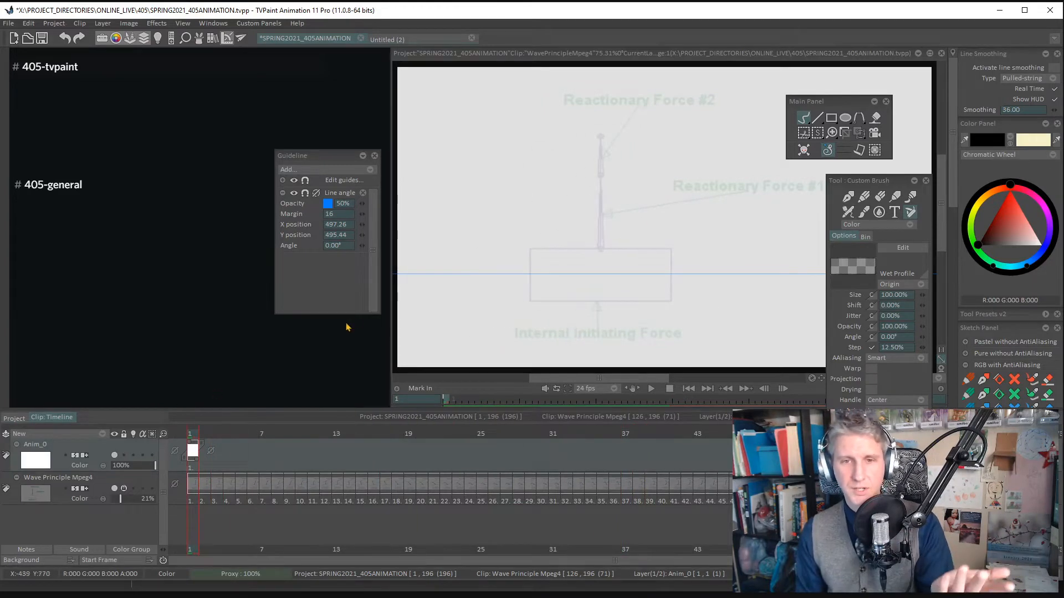
{"action": "left_click", "coordinate": [600, 275]}
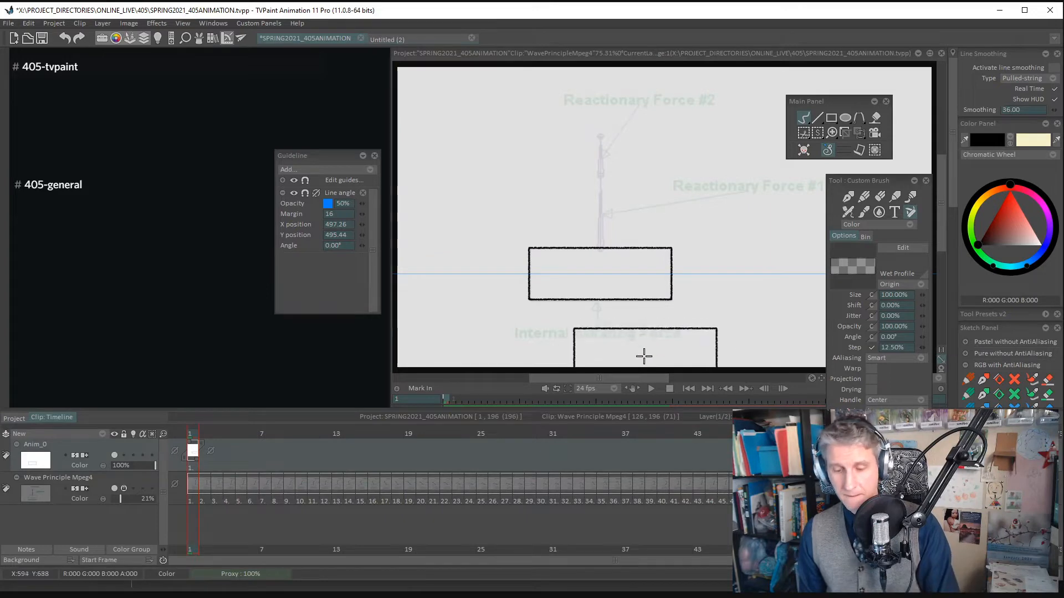
{"action": "left_click_drag", "start_coordinate": [195, 433], "coordinate": [331, 434]}
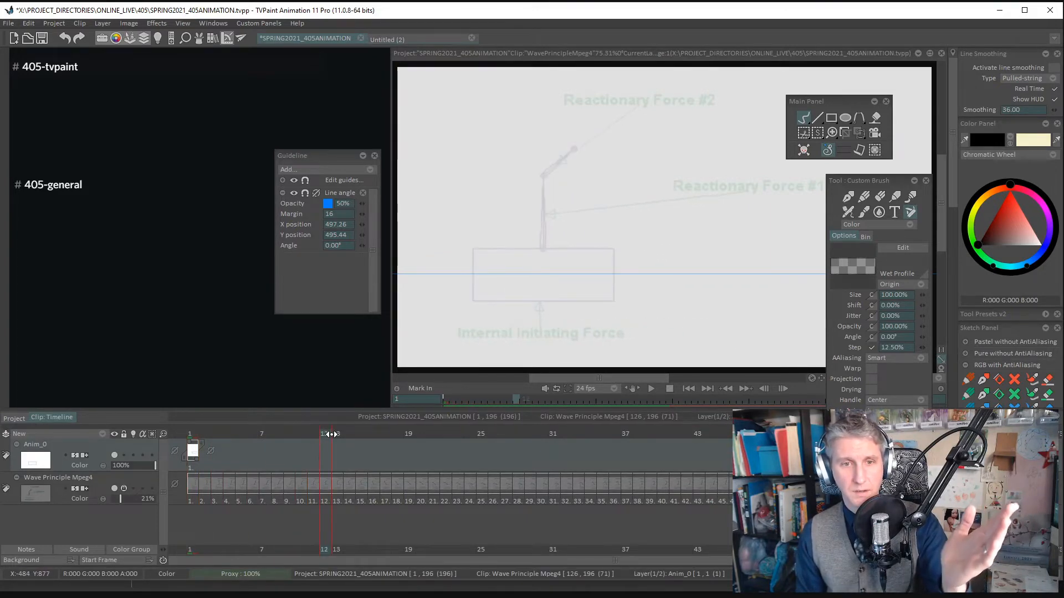
{"action": "left_click", "coordinate": [545, 274]}
- Stamp the box over the footage on the key frames 32 and 44
{"action": "left_click_drag", "start_coordinate": [331, 433], "coordinate": [573, 422]}
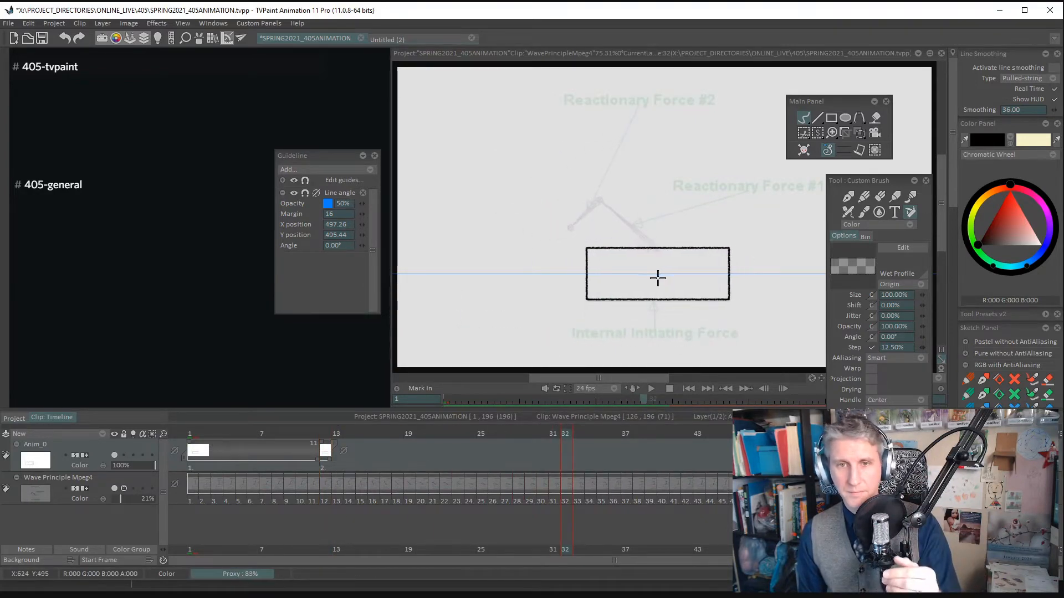
{"action": "left_click_drag", "start_coordinate": [562, 433], "coordinate": [571, 431]}
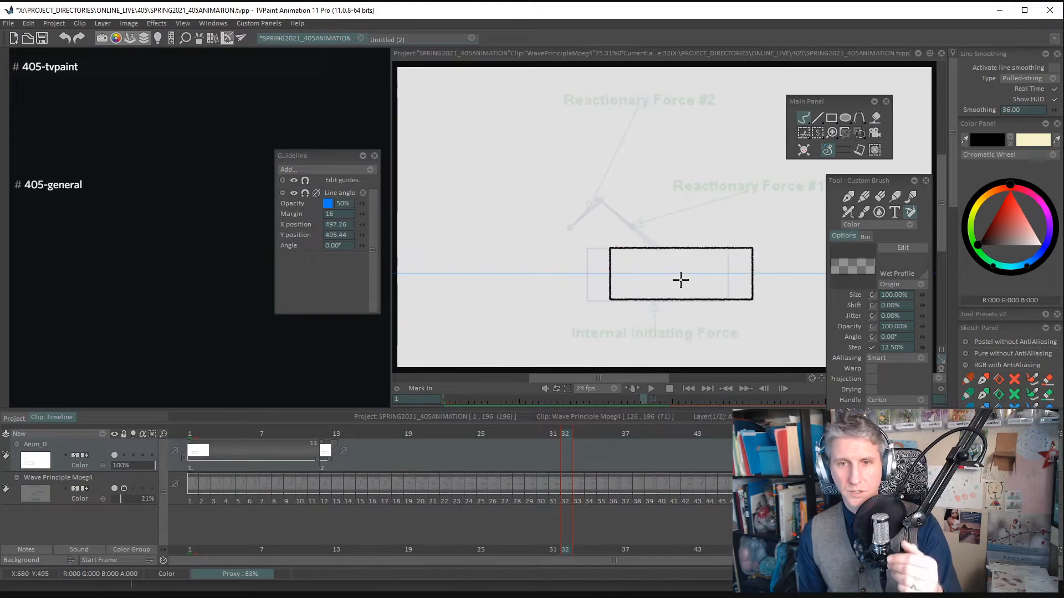
{"action": "left_click", "coordinate": [658, 274]}
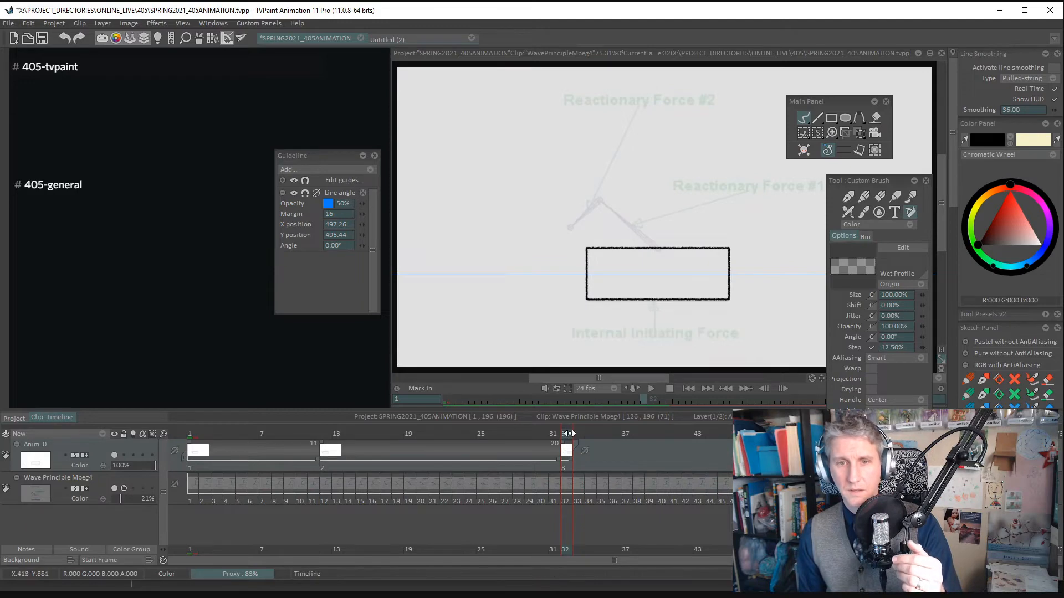
{"action": "left_click_drag", "start_coordinate": [572, 433], "coordinate": [710, 432]}
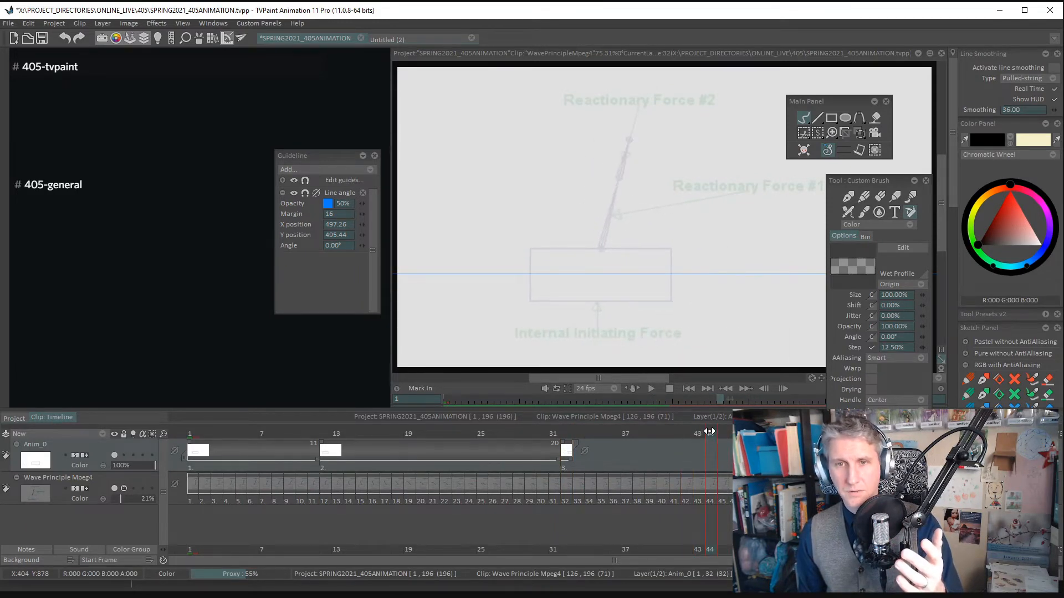
{"action": "left_click", "coordinate": [601, 270]}
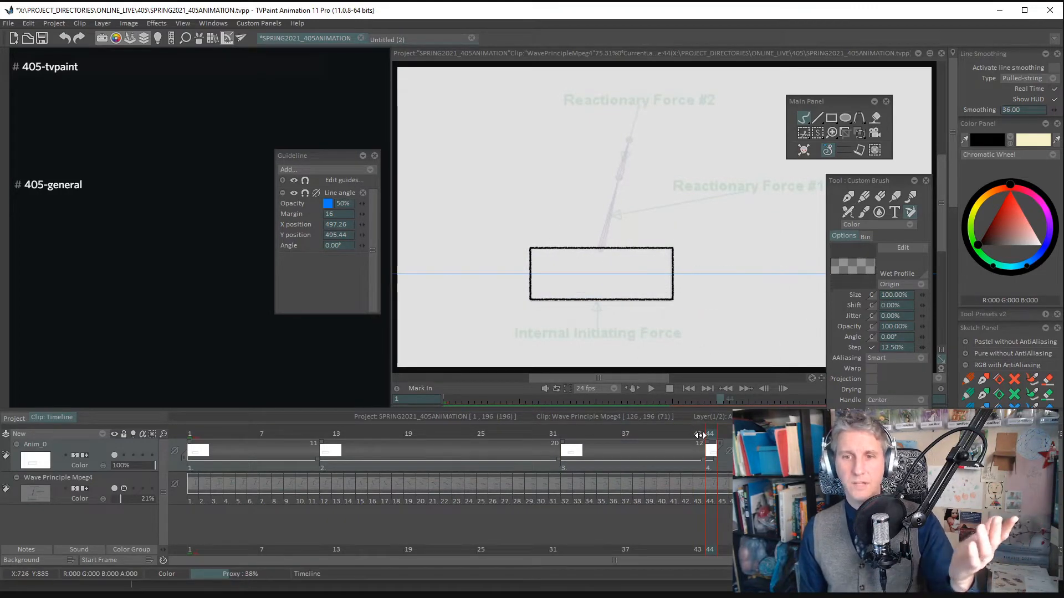
- Return to the start of the clip, add new drawings at frames 3 and 5, and stamp the box on each
{"action": "left_click", "coordinate": [360, 434]}
{"action": "left_click_drag", "start_coordinate": [336, 433], "coordinate": [219, 433]}
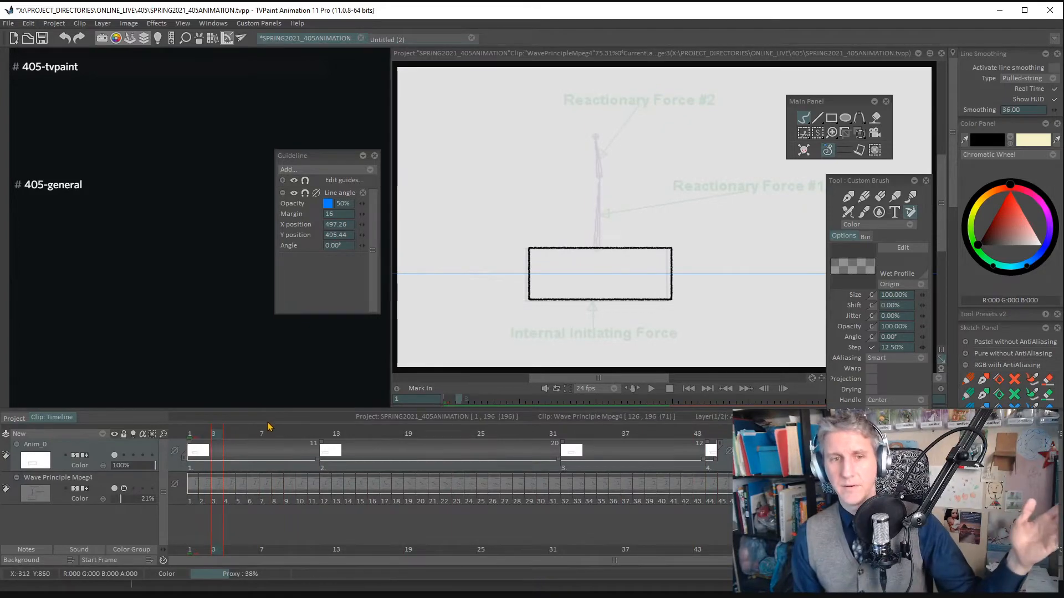
{"action": "key", "text": "BackSpace"}
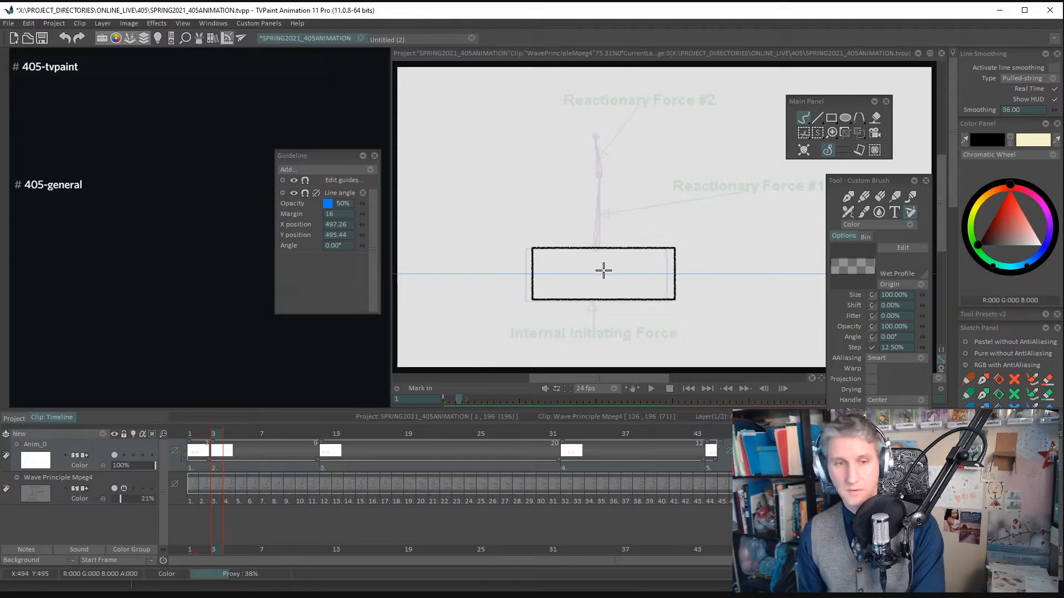
{"action": "key", "text": "Right"}
{"action": "key", "text": "Right"}
{"action": "key", "text": "Right"}
{"action": "key", "text": "Left"}
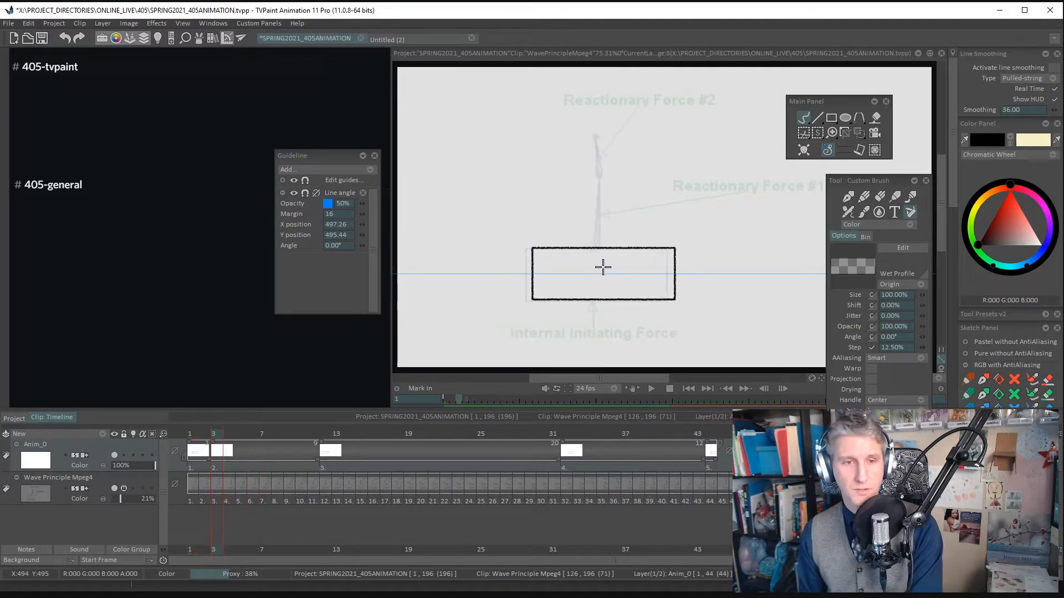
{"action": "key", "text": "BackSpace"}
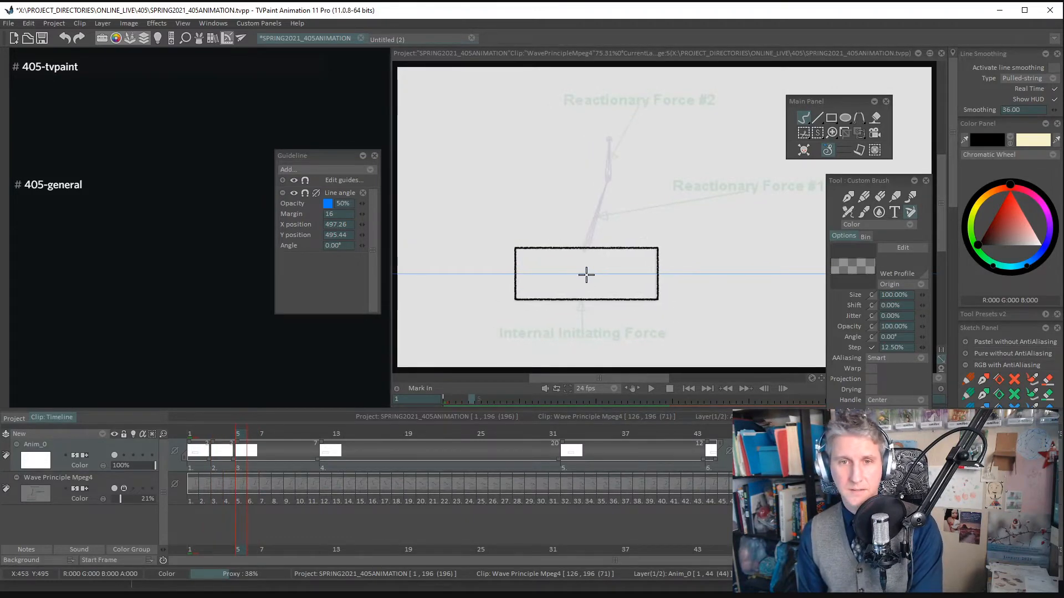
{"action": "key", "text": "Right"}
{"action": "key", "text": "Right"}
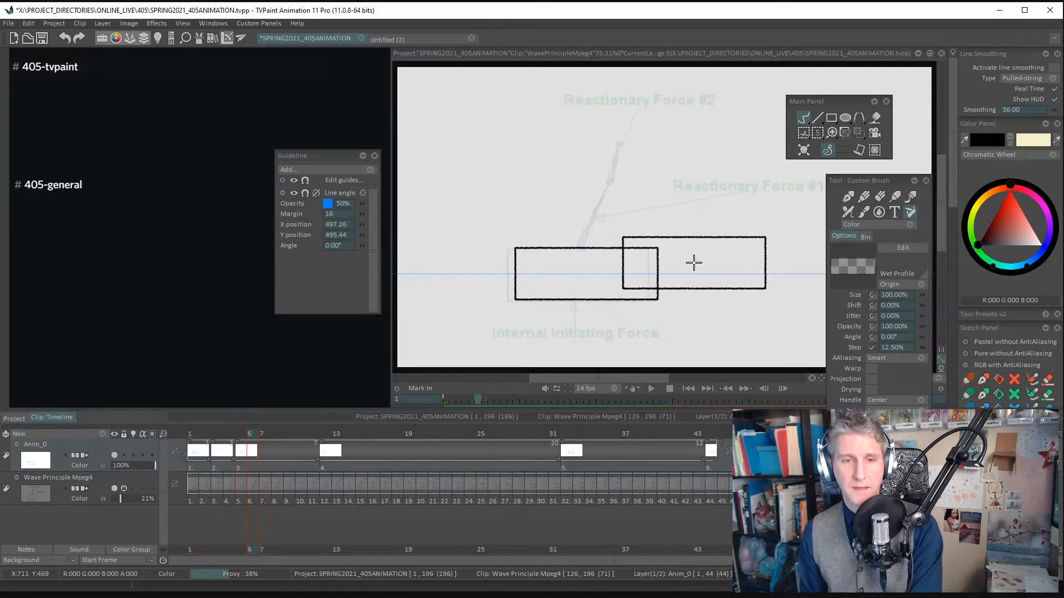
- Add new drawings at frames 7, 9 and 11 and stamp the box over the footage on each
{"action": "key", "text": "BackSpace"}
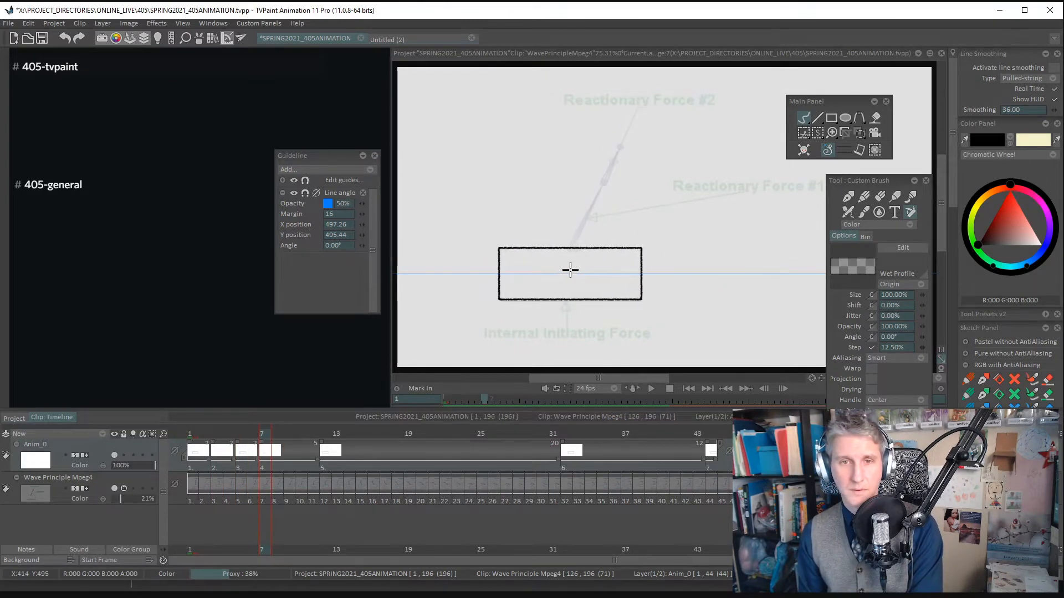
{"action": "key", "text": "Right"}
{"action": "key", "text": "Right"}
{"action": "key", "text": "BackSpace"}
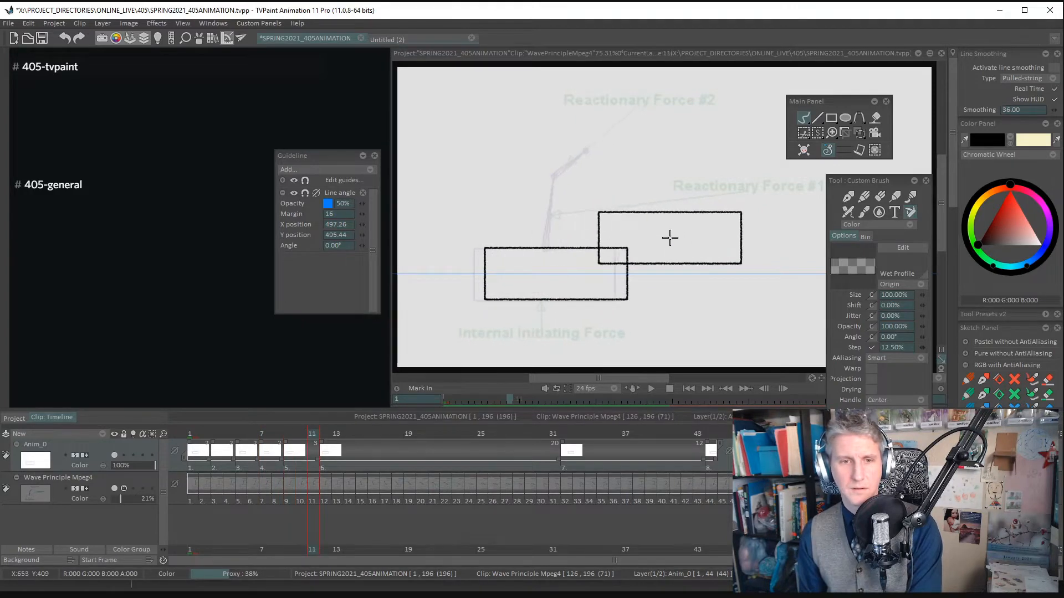
{"action": "key", "text": "Right"}
{"action": "key", "text": "Right"}
{"action": "key", "text": "BackSpace"}
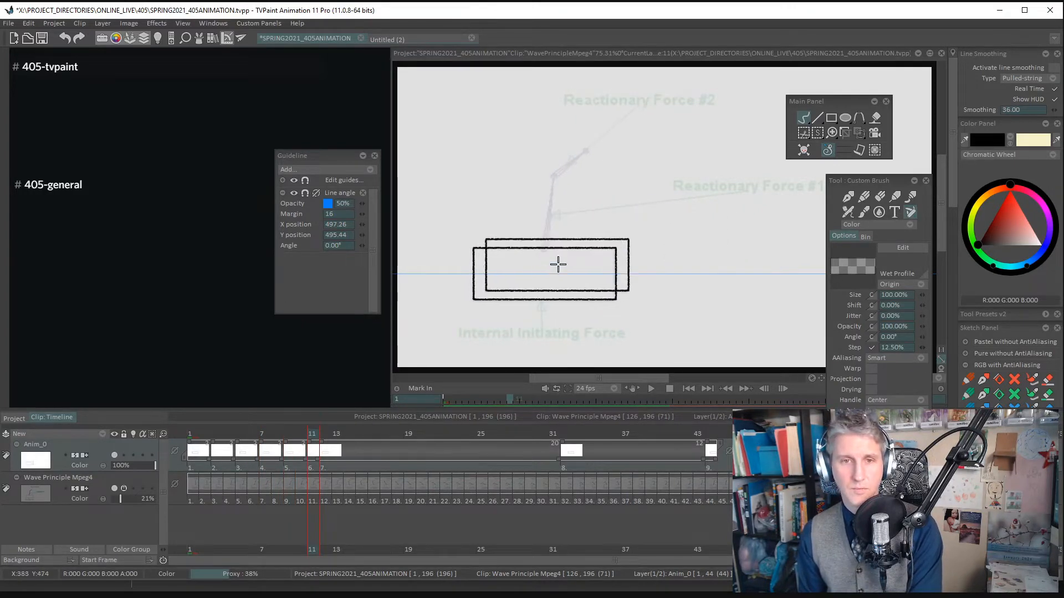
- Add new drawings at frames 13, 15 and 17 and stamp the box over the footage on each
{"action": "key", "text": "Right"}
{"action": "key", "text": "Right"}
{"action": "left_click", "coordinate": [549, 251]}
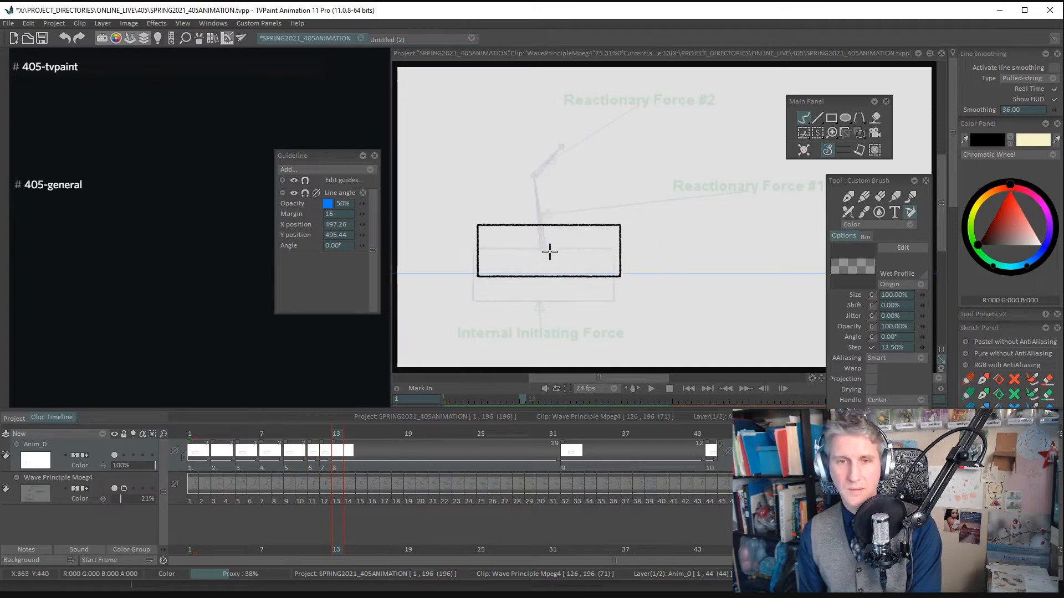
{"action": "key", "text": "Right"}
{"action": "key", "text": "Right"}
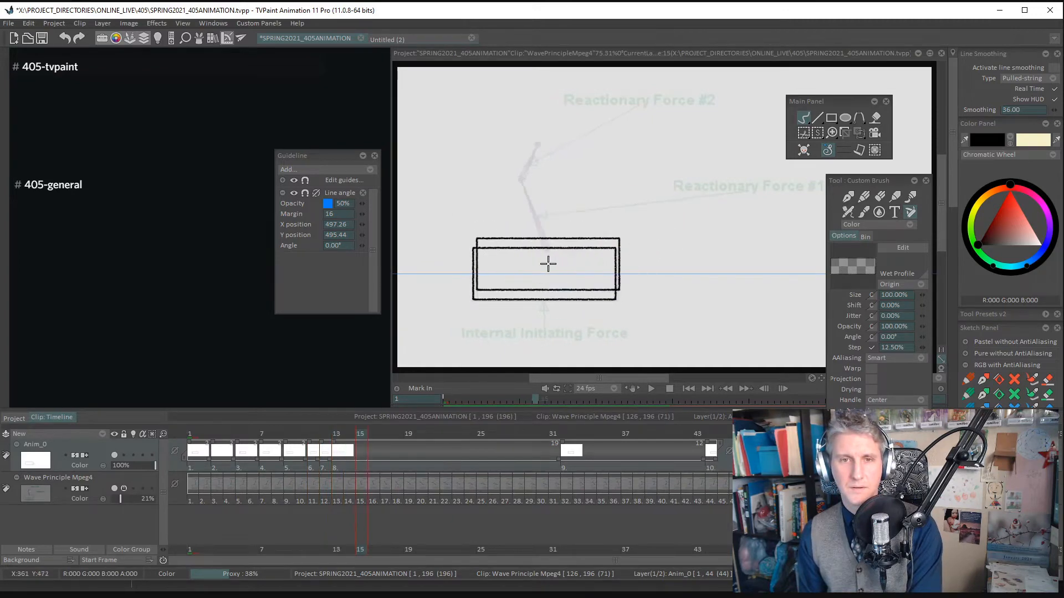
{"action": "key", "text": "Right"}
{"action": "key", "text": "Right"}
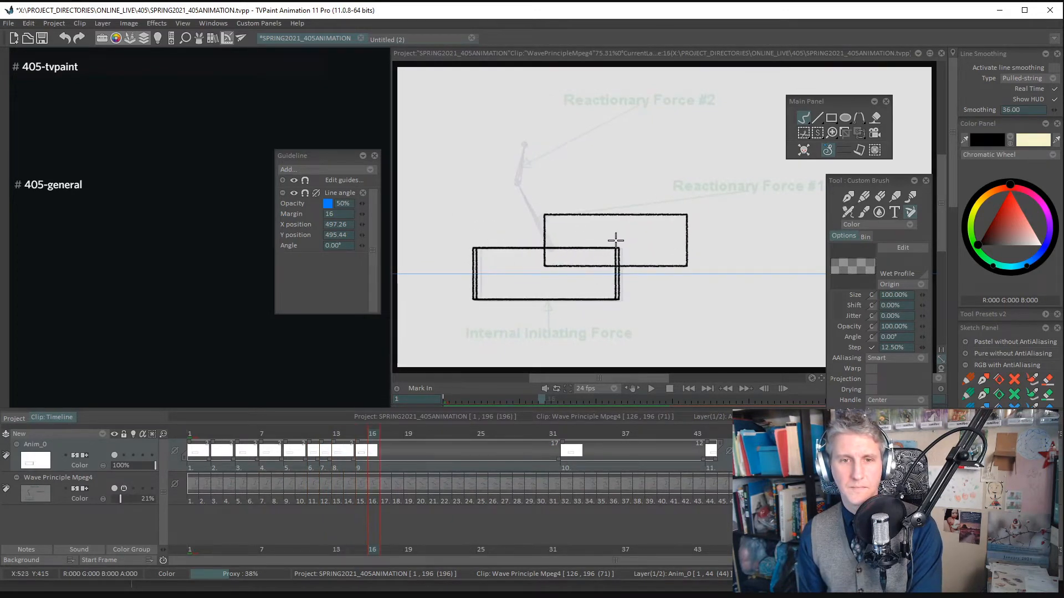
{"action": "left_click", "coordinate": [602, 250]}
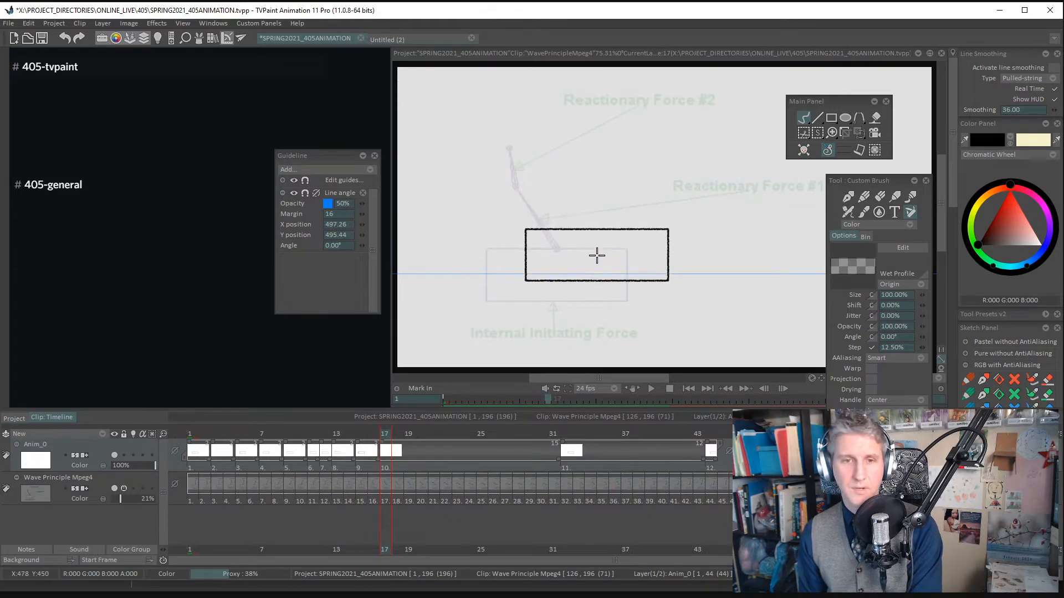
- Go back to frame 15, replace its doubled box with a single stamp, and compare it with frame 13
{"action": "key", "text": "Left"}
{"action": "key", "text": "Left"}
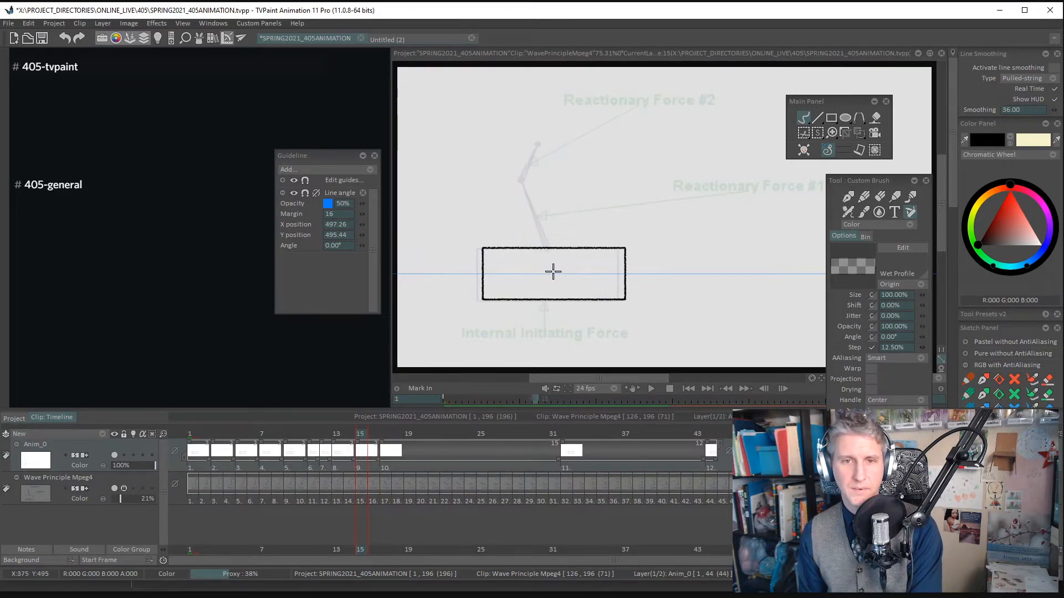
{"action": "key", "text": "Left"}
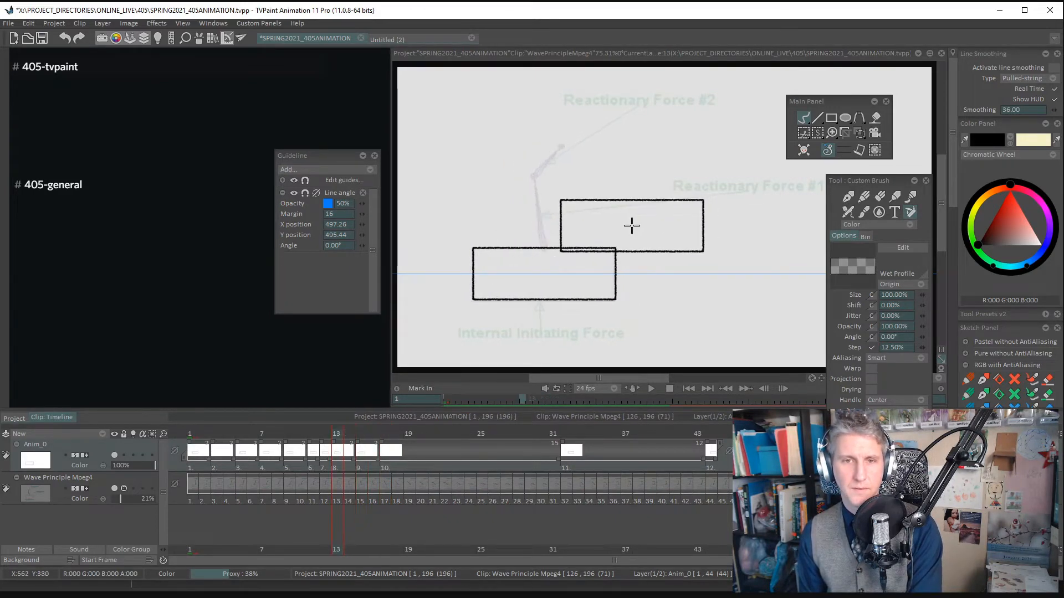
{"action": "key", "text": "Right"}
{"action": "key", "text": "Right"}
{"action": "key", "text": "Right"}
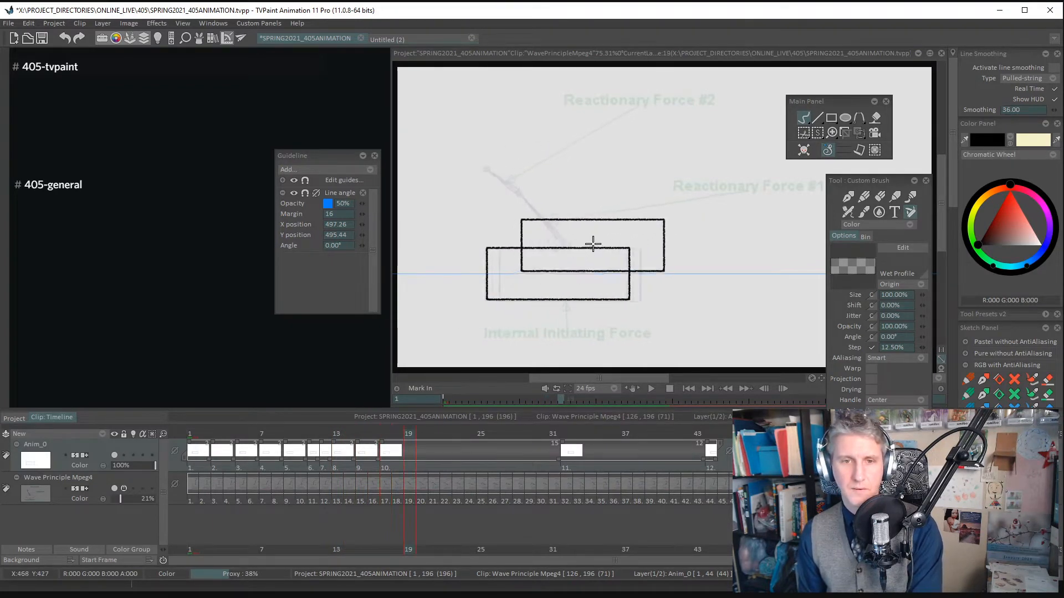
- Add new drawings at frames 19 and 21 and stamp the box on the guide in each
{"action": "key", "text": "Right"}
{"action": "key", "text": "Right"}
{"action": "left_click", "coordinate": [598, 241]}
{"action": "left_click", "coordinate": [570, 274]}
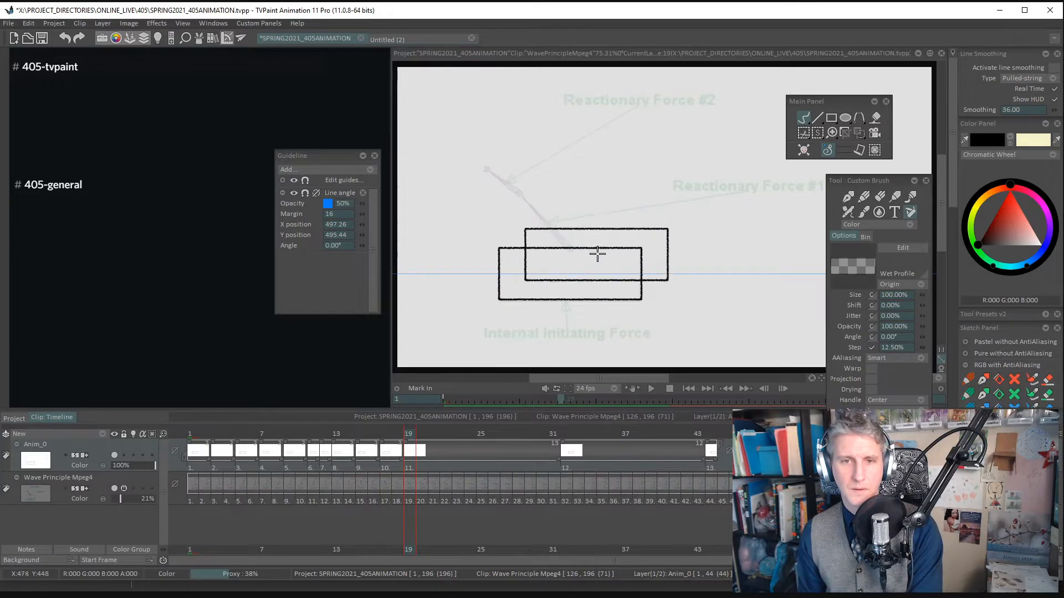
{"action": "key", "text": "Right"}
{"action": "key", "text": "Right"}
{"action": "key", "text": "Insert"}
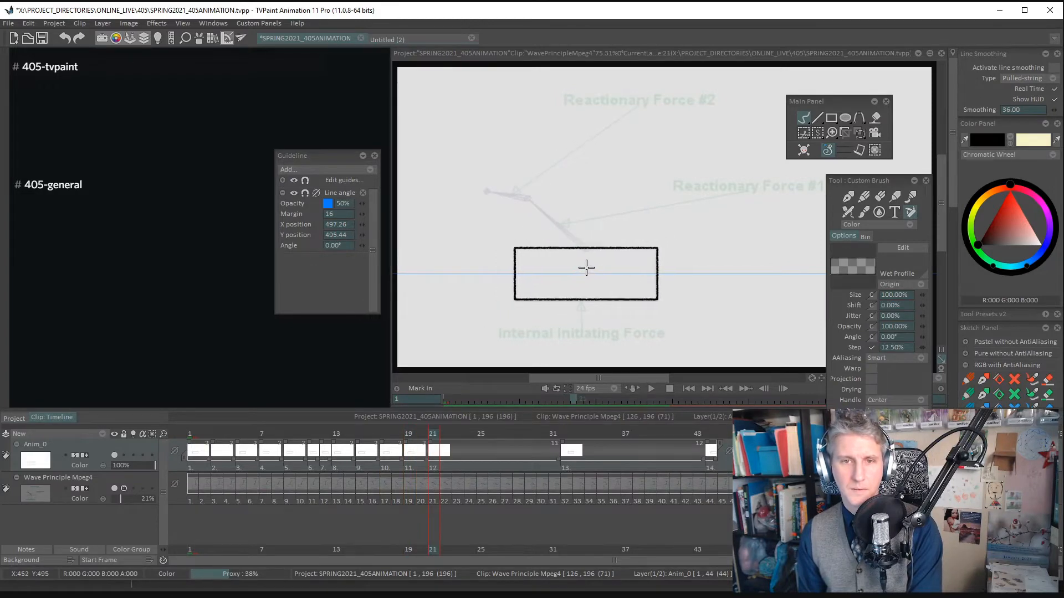
{"action": "left_click", "coordinate": [587, 267]}
- Add new drawings at frames 23 and 25 and stamp the box to match the footage
{"action": "key", "text": "Right"}
{"action": "key", "text": "Right"}
{"action": "key", "text": "Right"}
{"action": "key", "text": "Insert"}
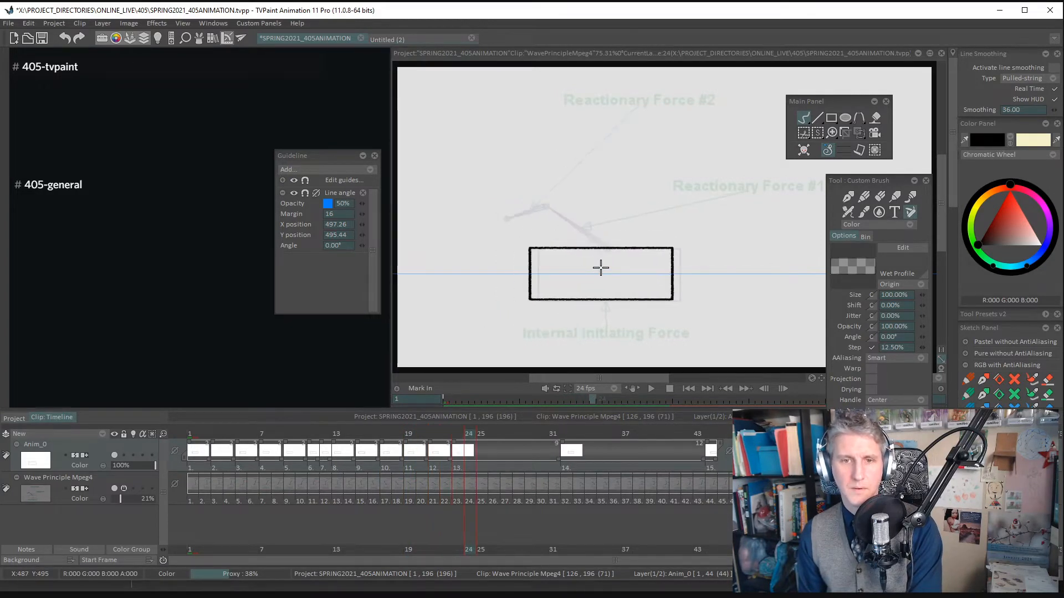
{"action": "left_click", "coordinate": [617, 269]}
{"action": "key", "text": "Right"}
{"action": "key", "text": "Insert"}
{"action": "left_click", "coordinate": [617, 271]}
- Add new drawings at frames 27 and 29 and stamp the box to match the footage
{"action": "key", "text": "Right"}
{"action": "key", "text": "Right"}
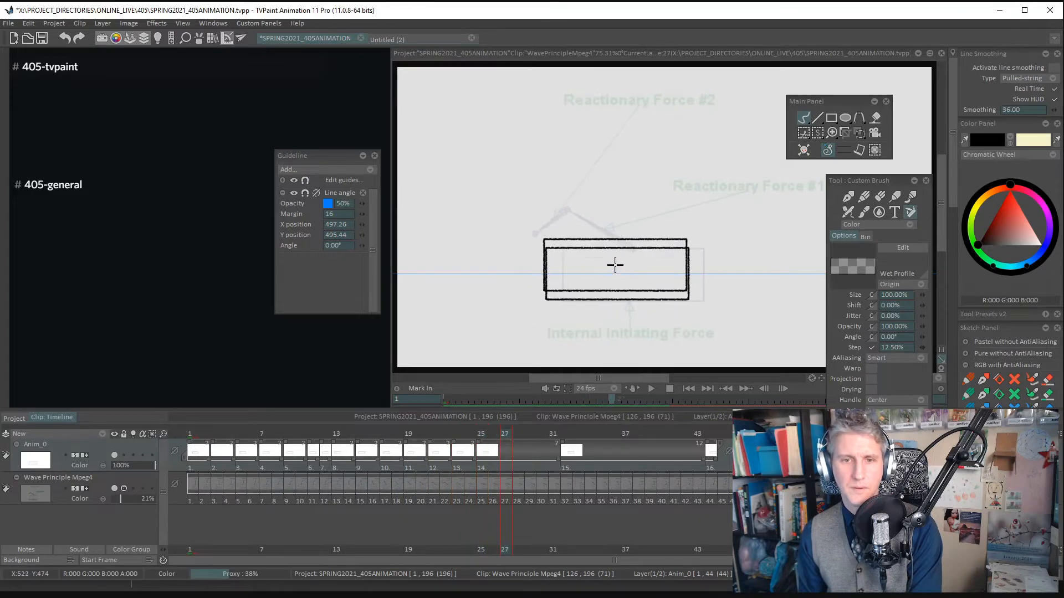
{"action": "key", "text": "Insert"}
{"action": "left_click", "coordinate": [635, 270]}
{"action": "key", "text": "Right"}
{"action": "key", "text": "Right"}
{"action": "key", "text": "Insert"}
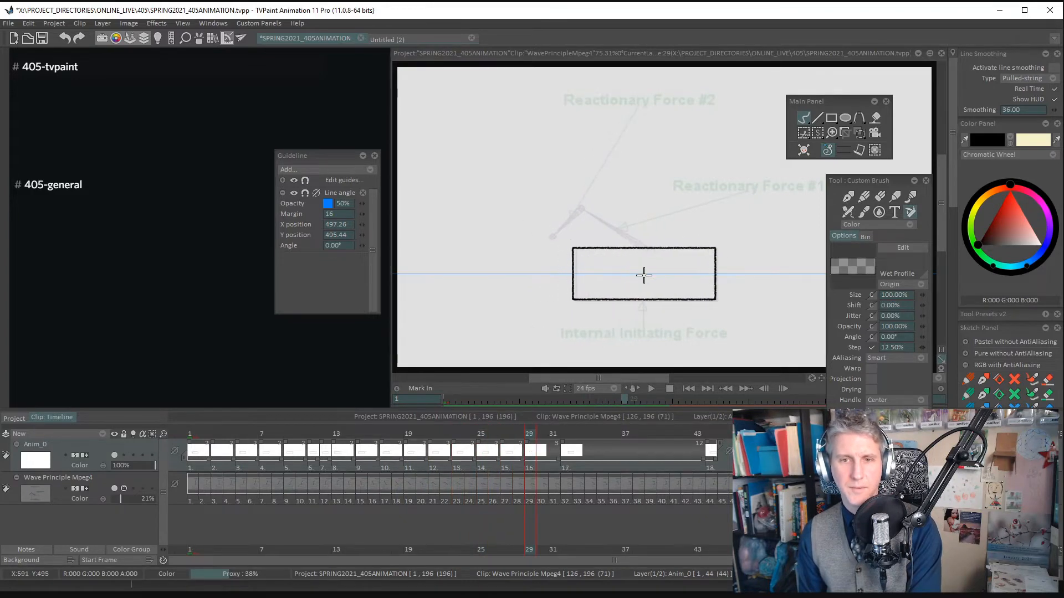
{"action": "left_click", "coordinate": [649, 273]}
- Add new drawings at frames 31 and 33, on either side of the frame 32 key, and stamp the box on each
{"action": "key", "text": "Right"}
{"action": "key", "text": "Right"}
{"action": "key", "text": "Insert"}
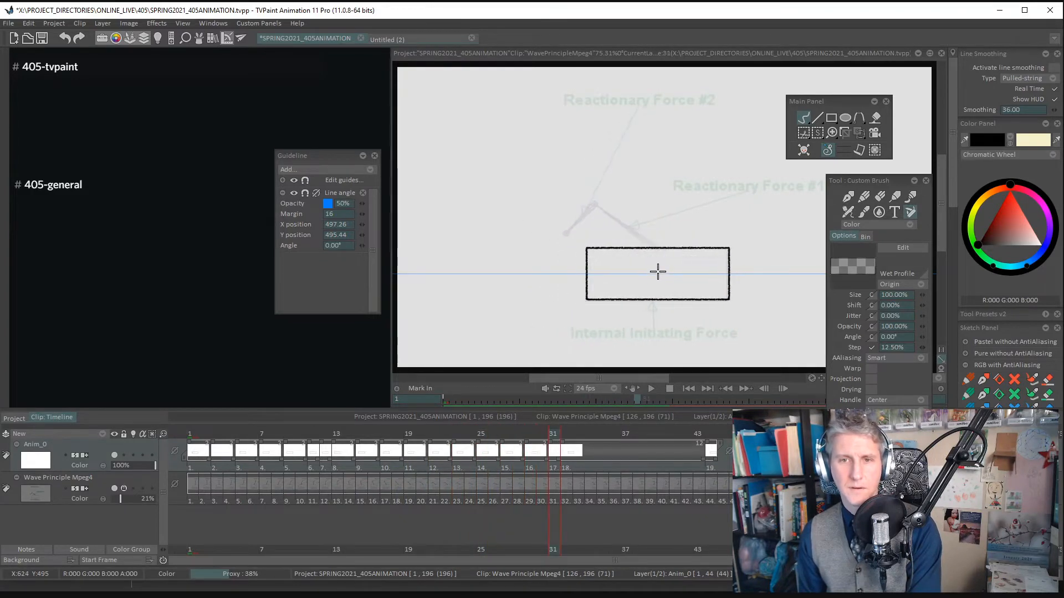
{"action": "left_click", "coordinate": [658, 270]}
{"action": "key", "text": "Right"}
{"action": "key", "text": "Right"}
{"action": "key", "text": "Insert"}
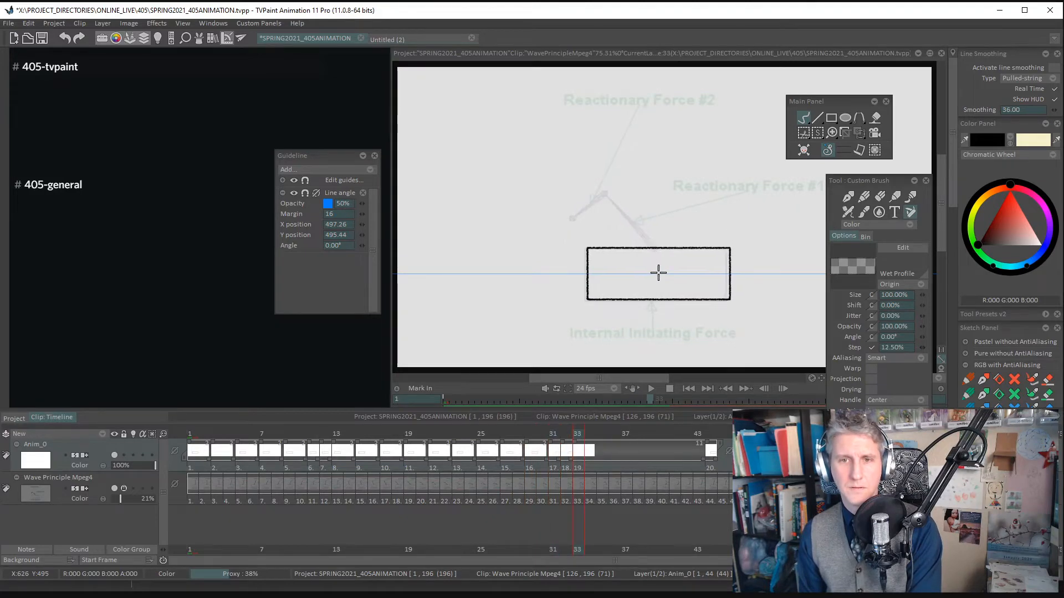
{"action": "left_click", "coordinate": [659, 271]}
- Add new drawings at frames 35 and 37 and stamp the box on the guide in each
{"action": "key", "text": "Right"}
{"action": "key", "text": "Right"}
{"action": "key", "text": "Insert"}
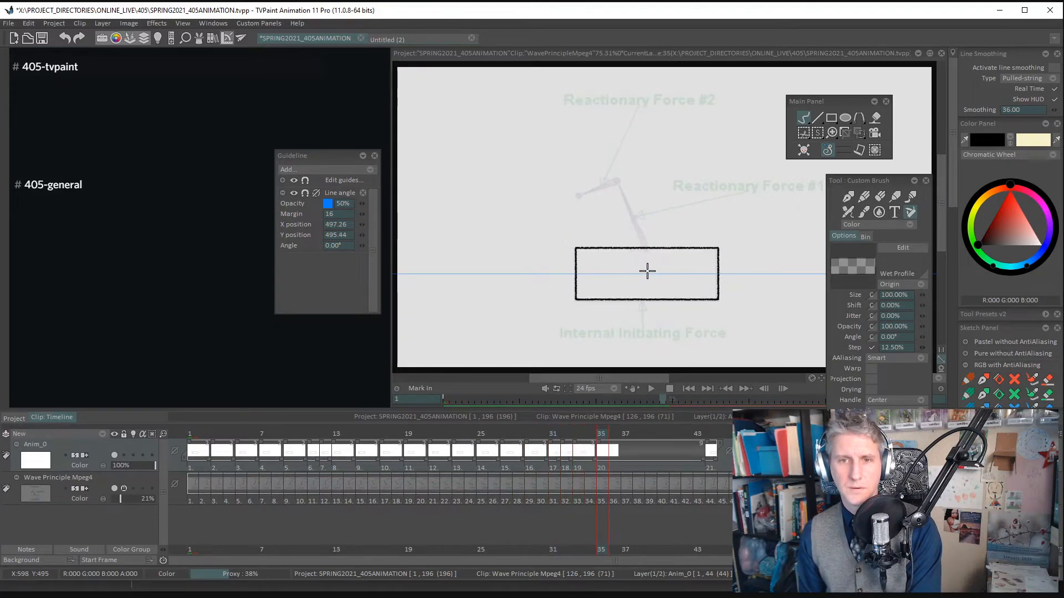
{"action": "left_click", "coordinate": [647, 270]}
{"action": "key", "text": "Right"}
{"action": "key", "text": "Right"}
{"action": "key", "text": "Insert"}
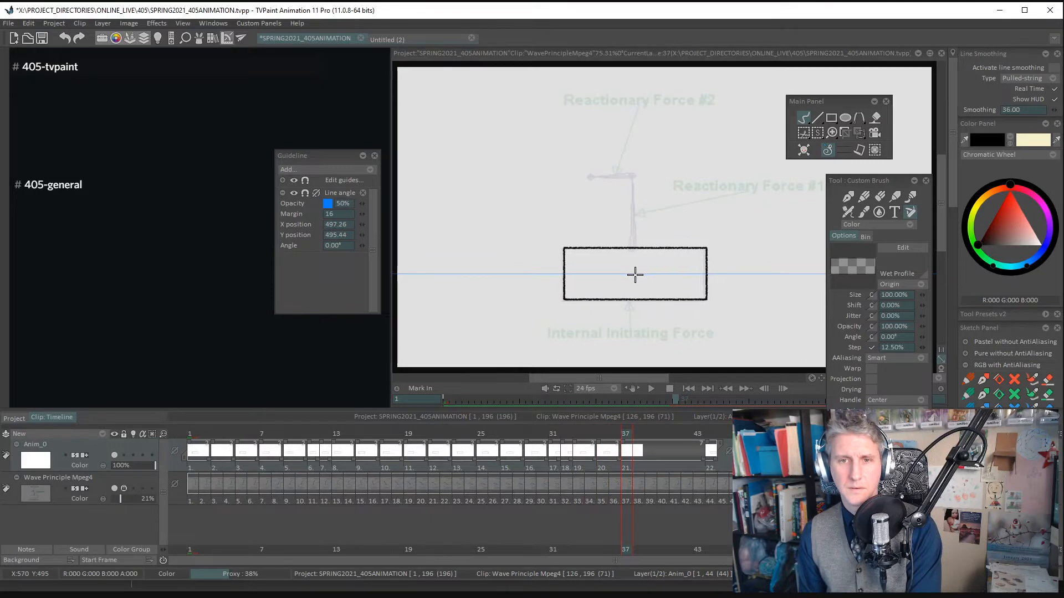
{"action": "left_click", "coordinate": [636, 273]}
- Add new drawings at frames 39 and 41 and stamp the box to match the footage
{"action": "key", "text": "Right"}
{"action": "key", "text": "Right"}
{"action": "key", "text": "Insert"}
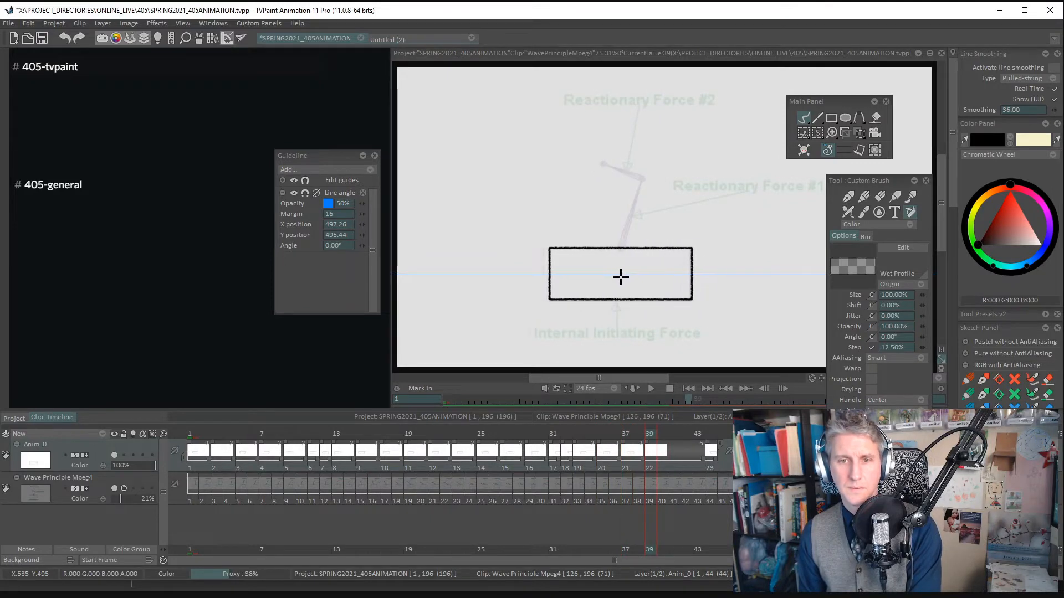
{"action": "left_click", "coordinate": [621, 277]}
{"action": "key", "text": "Right"}
{"action": "key", "text": "Right"}
{"action": "key", "text": "Insert"}
{"action": "left_click", "coordinate": [611, 278]}
- Add a new drawing at frame 43, stamp the box to match the footage, and advance to frame 48
{"action": "key", "text": "Right"}
{"action": "key", "text": "Right"}
{"action": "key", "text": "Insert"}
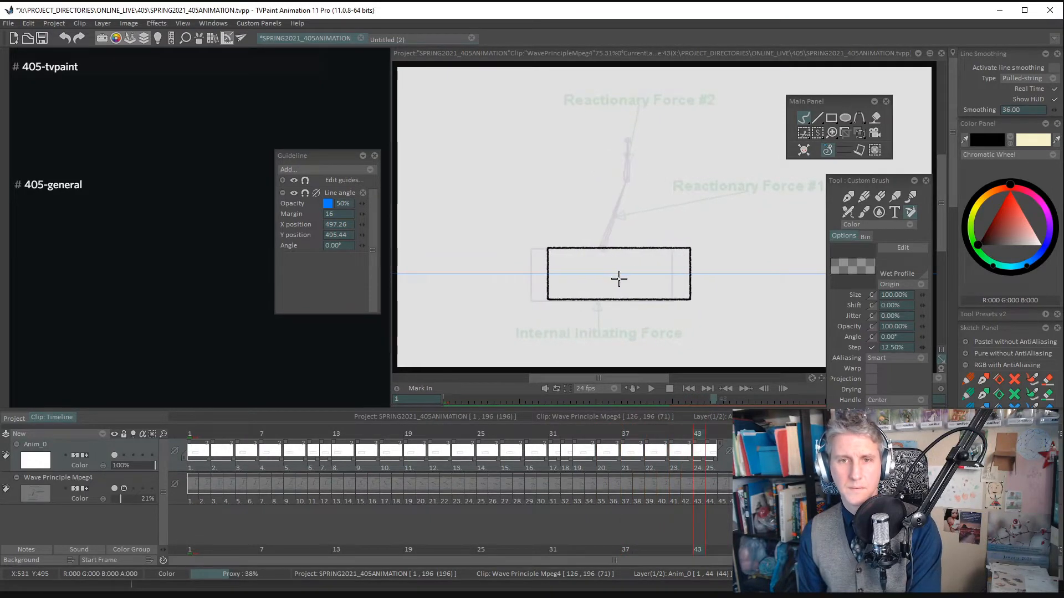
{"action": "left_click", "coordinate": [601, 278]}
{"action": "key", "text": "Right"}
{"action": "key", "text": "Right"}
{"action": "key", "text": "Insert"}
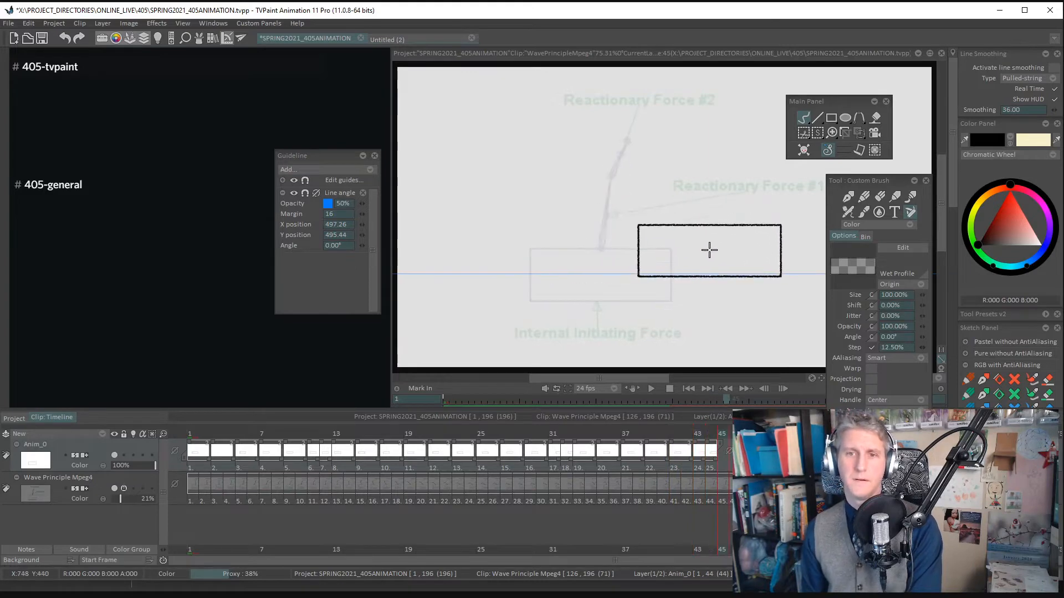
{"action": "key", "text": "Right"}
{"action": "key", "text": "Right"}
{"action": "key", "text": "Right"}
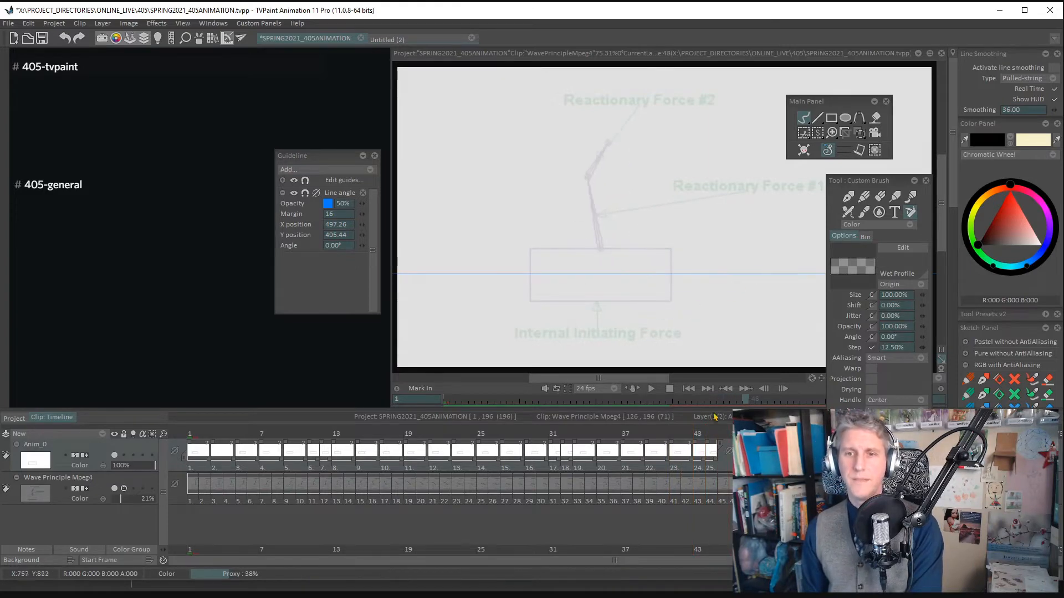
- Show the rectangle Cut Brush and its floating options, and return to the freehand custom brush
{"action": "left_click", "coordinate": [726, 451]}
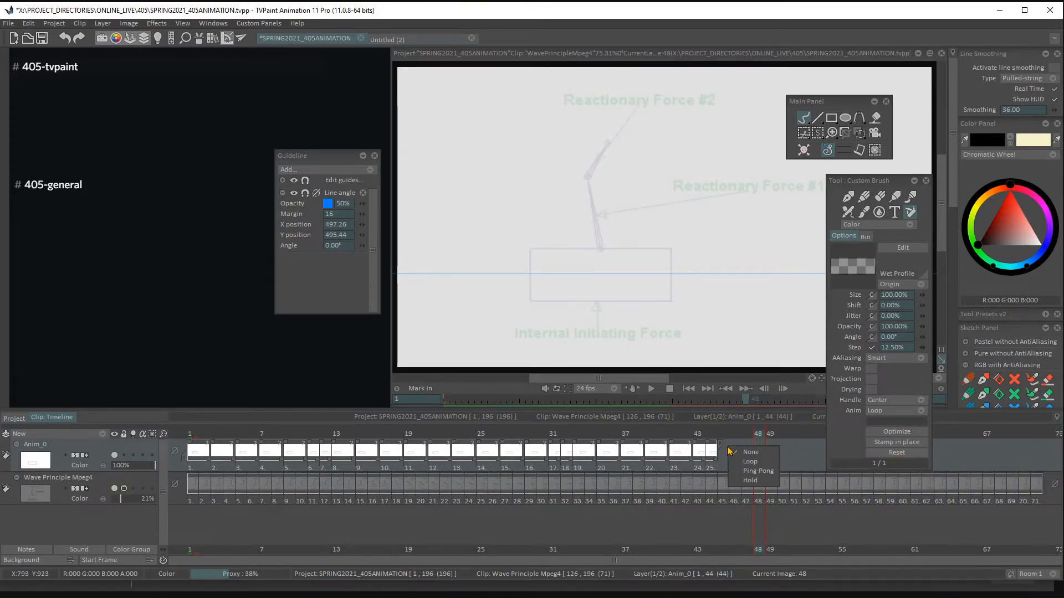
{"action": "left_click", "coordinate": [805, 138]}
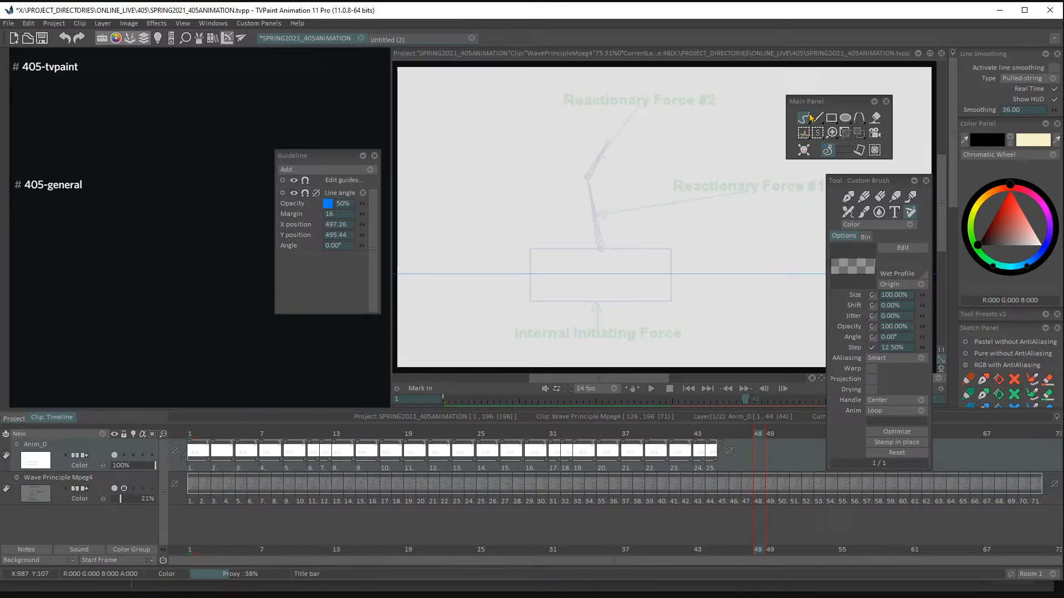
{"action": "left_click", "coordinate": [804, 135]}
{"action": "left_click", "coordinate": [803, 118]}
{"action": "left_click", "coordinate": [803, 133]}
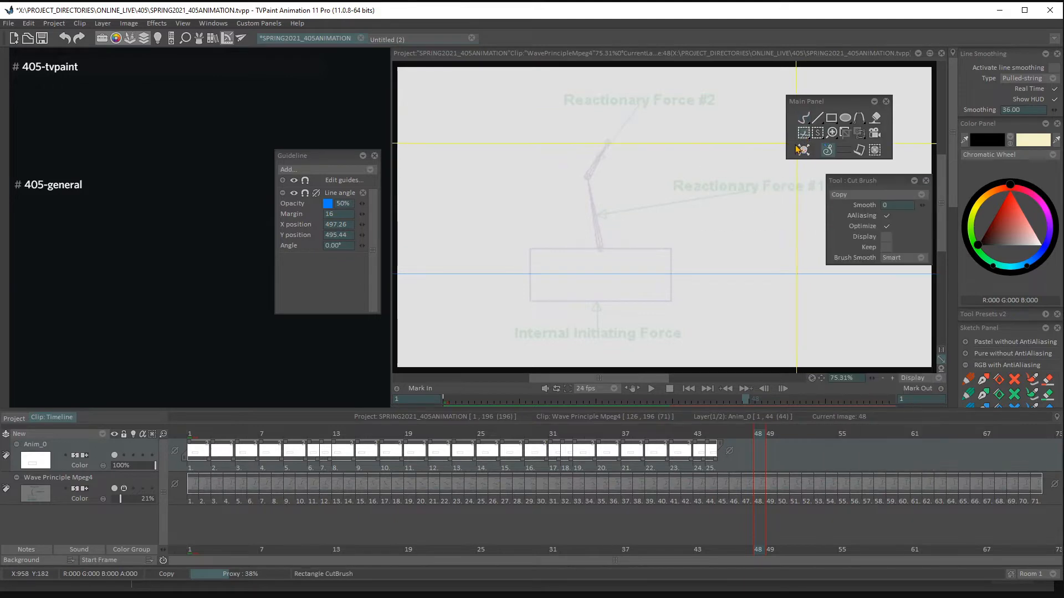
{"action": "left_click_drag", "start_coordinate": [837, 180], "coordinate": [792, 179]}
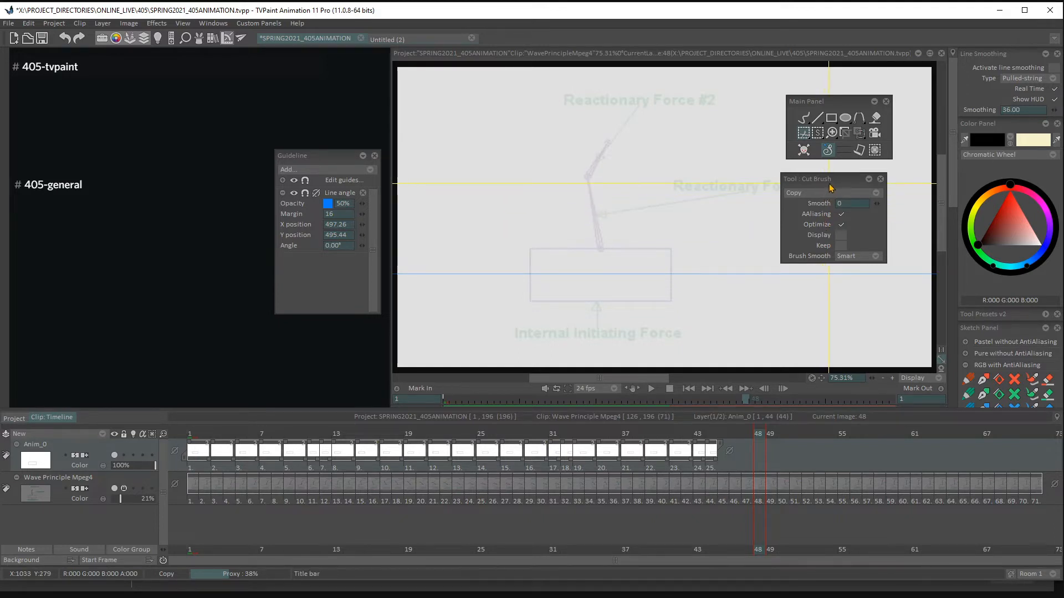
{"action": "left_click_drag", "start_coordinate": [816, 181], "coordinate": [833, 181]}
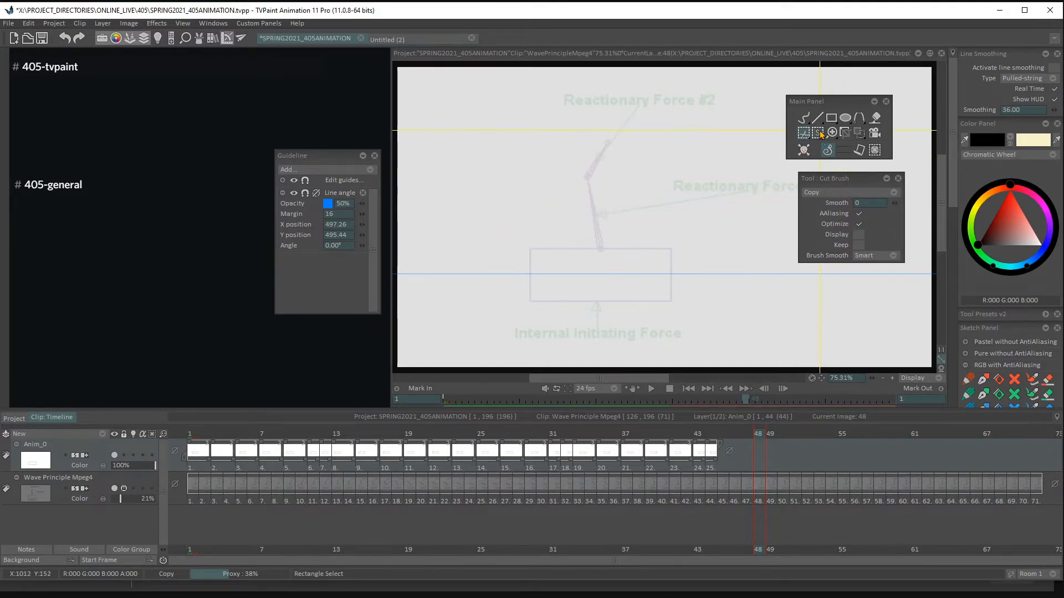
{"action": "left_click", "coordinate": [803, 117]}
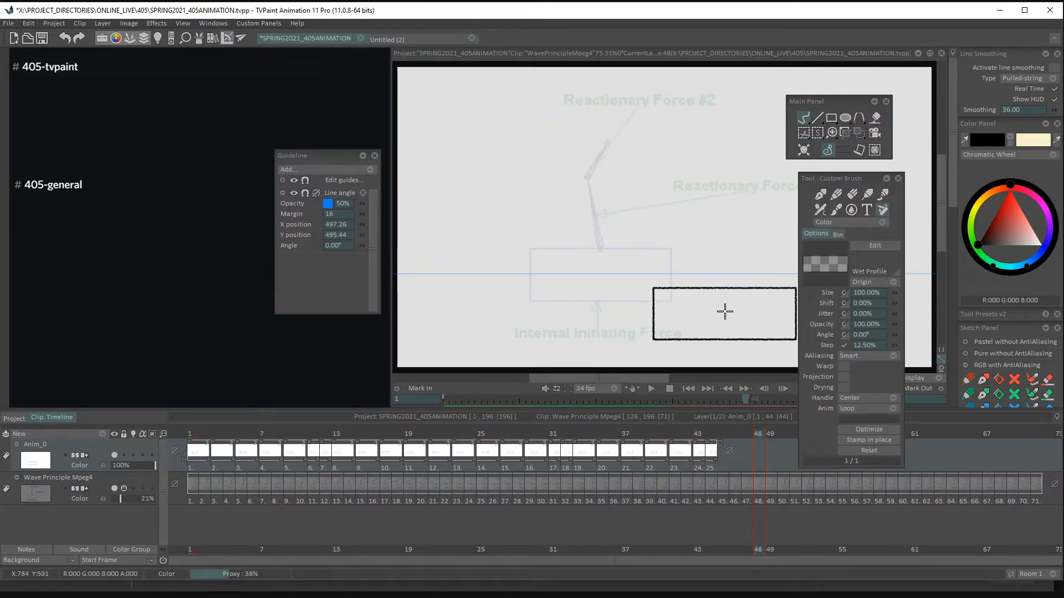
- Reposition the Main Panel and attach the Cut Brush options directly beneath it
{"action": "left_click_drag", "start_coordinate": [830, 104], "coordinate": [798, 100]}
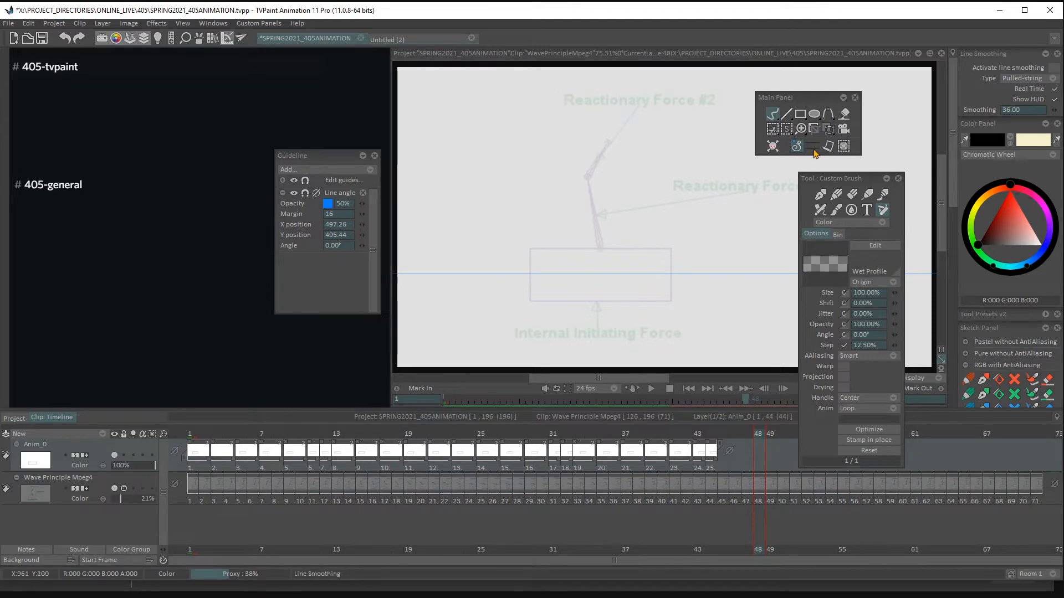
{"action": "left_click_drag", "start_coordinate": [810, 101], "coordinate": [797, 99]}
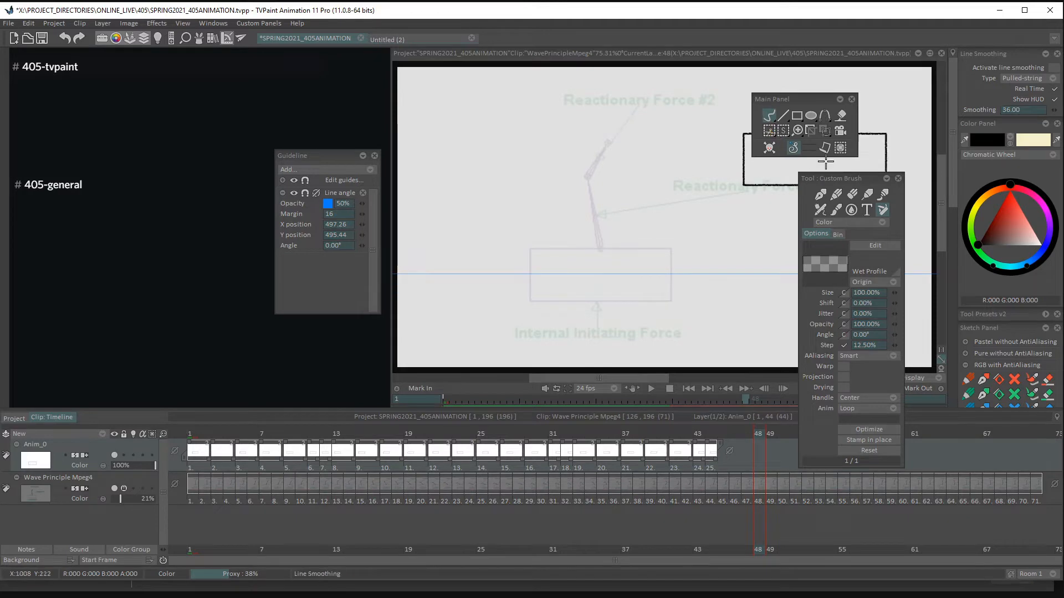
{"action": "left_click", "coordinate": [770, 131]}
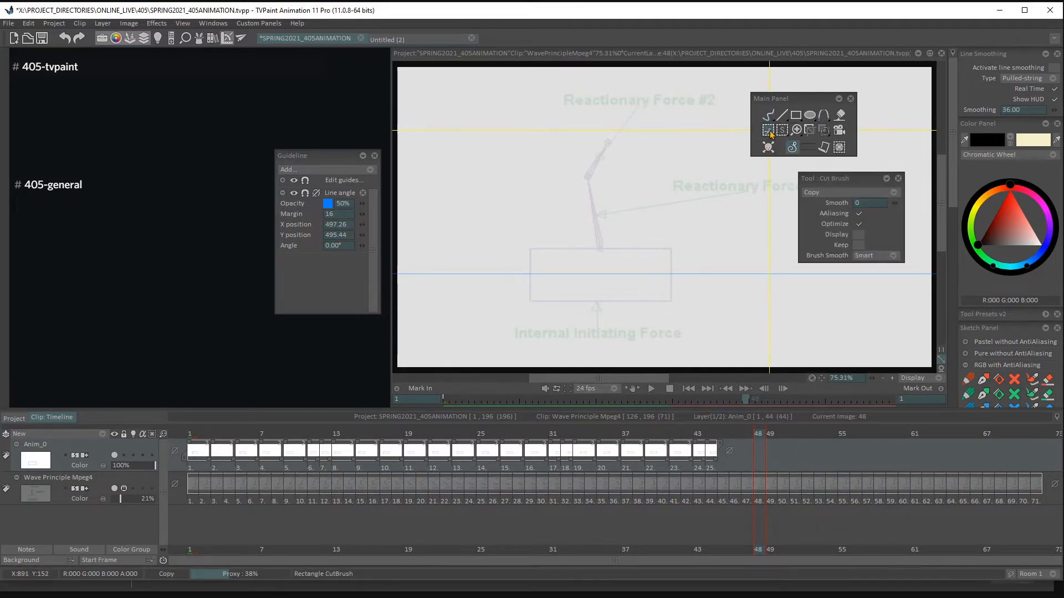
{"action": "mouse_move", "coordinate": [830, 179]}
{"action": "left_mouse_down"}
{"action": "mouse_move", "coordinate": [783, 173]}
{"action": "mouse_move", "coordinate": [801, 175]}
{"action": "left_mouse_up"}
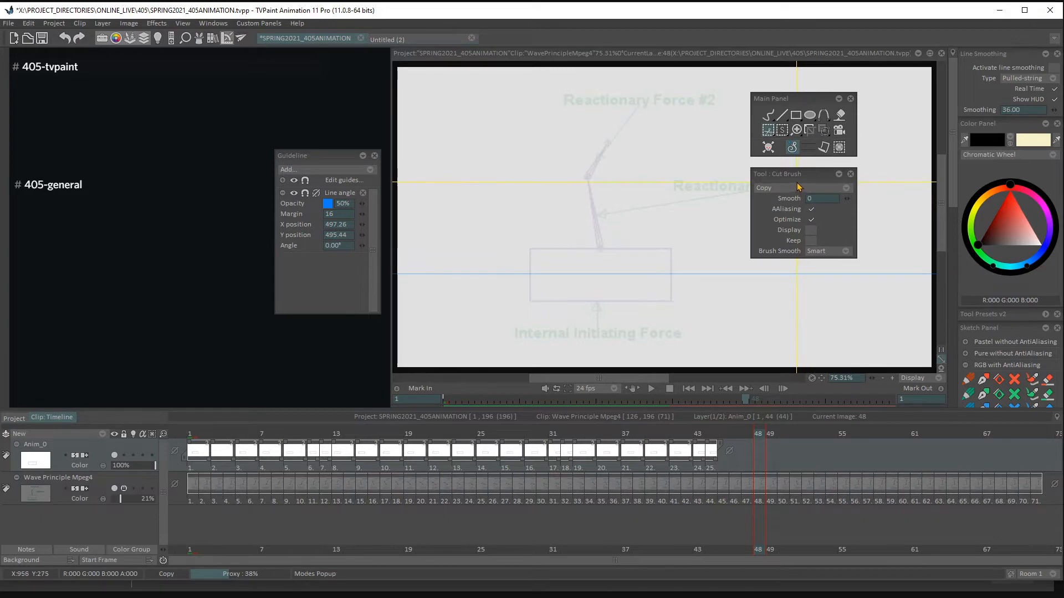
{"action": "left_click", "coordinate": [224, 23]}
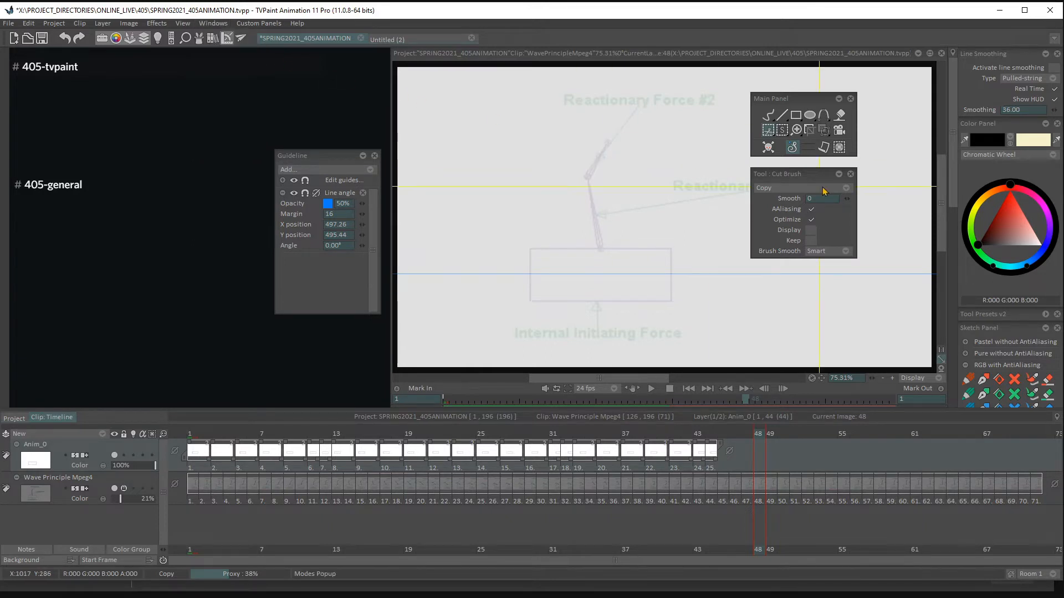
{"action": "left_click_drag", "start_coordinate": [811, 174], "coordinate": [813, 163]}
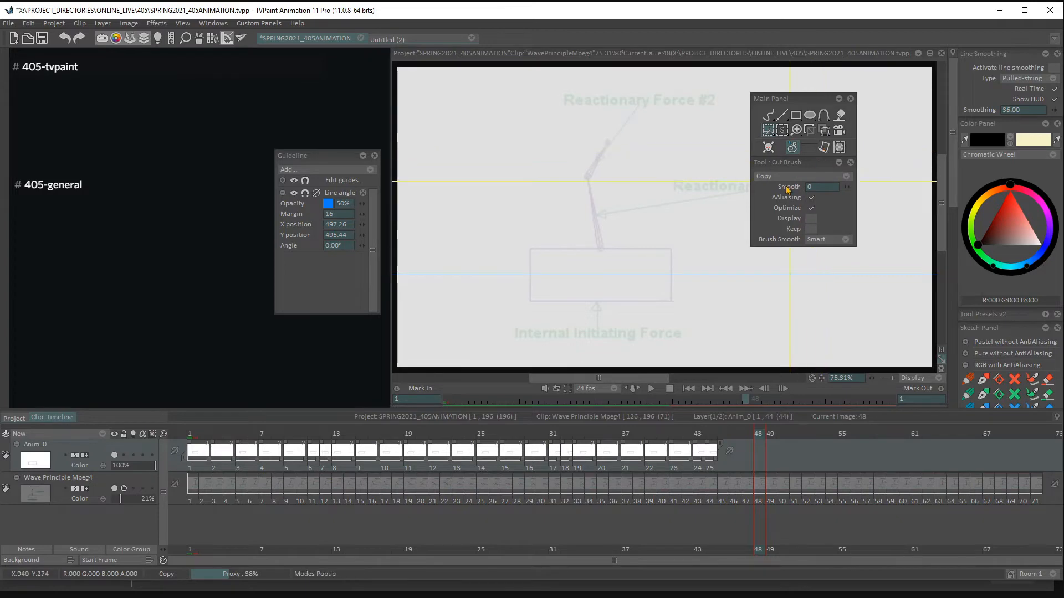
- Return to the freehand custom brush and set the Anim_0 layer to Hold after its last drawing
{"action": "left_click", "coordinate": [769, 114]}
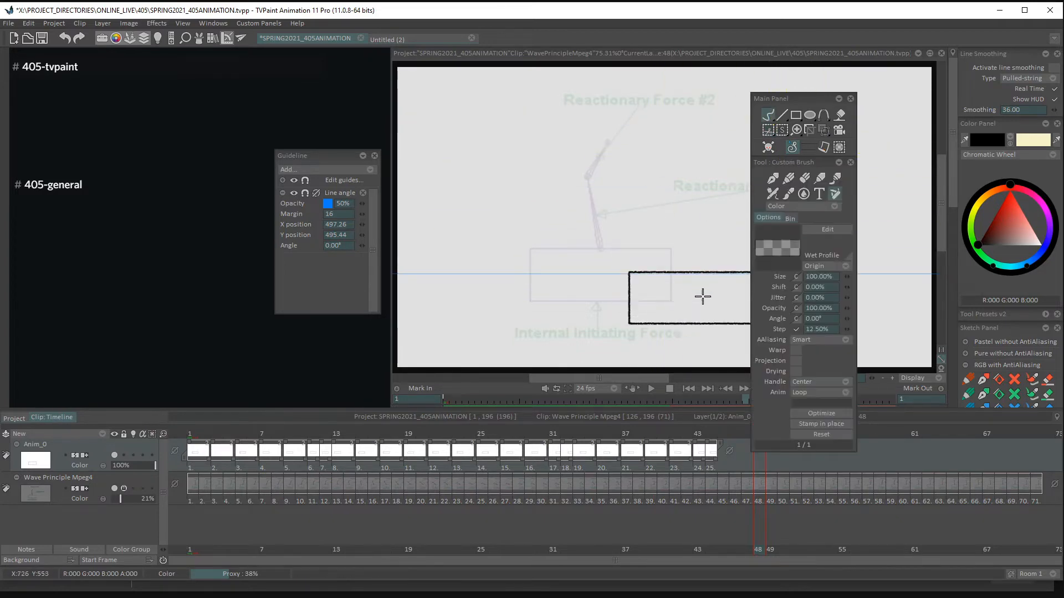
{"action": "left_click", "coordinate": [730, 452]}
{"action": "left_click", "coordinate": [754, 480]}
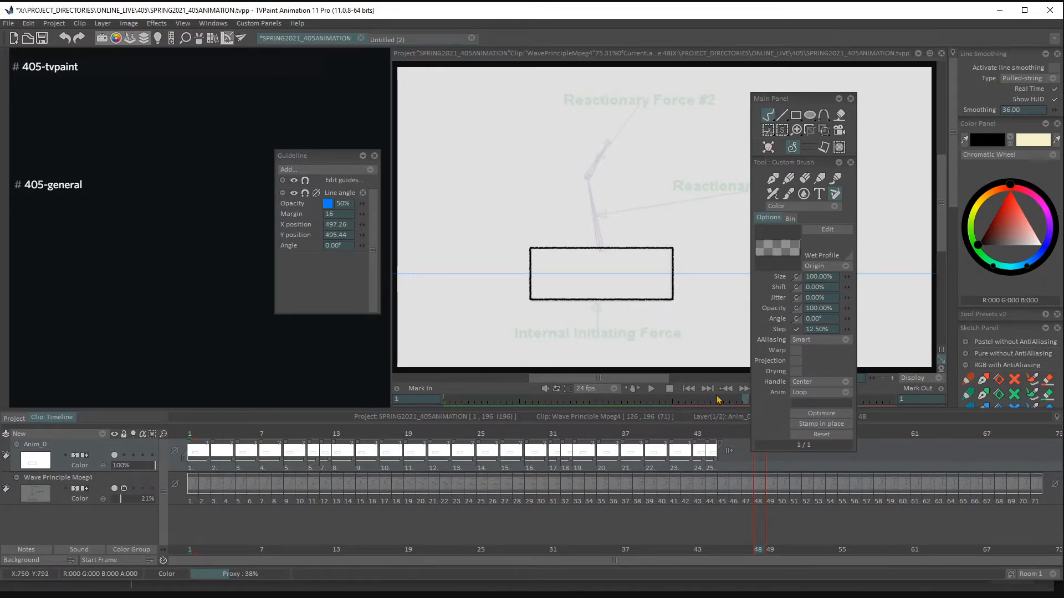
- Dock the Main Panel and the Custom Brush options in the side column, and close the Line Smoothing panel
{"action": "mouse_move", "coordinate": [826, 164]}
{"action": "left_mouse_down"}
{"action": "mouse_move", "coordinate": [907, 180]}
{"action": "mouse_move", "coordinate": [1019, 125]}
{"action": "left_mouse_up"}
{"action": "mouse_move", "coordinate": [823, 98]}
{"action": "left_mouse_down"}
{"action": "mouse_move", "coordinate": [917, 103]}
{"action": "mouse_move", "coordinate": [997, 58]}
{"action": "left_mouse_up"}
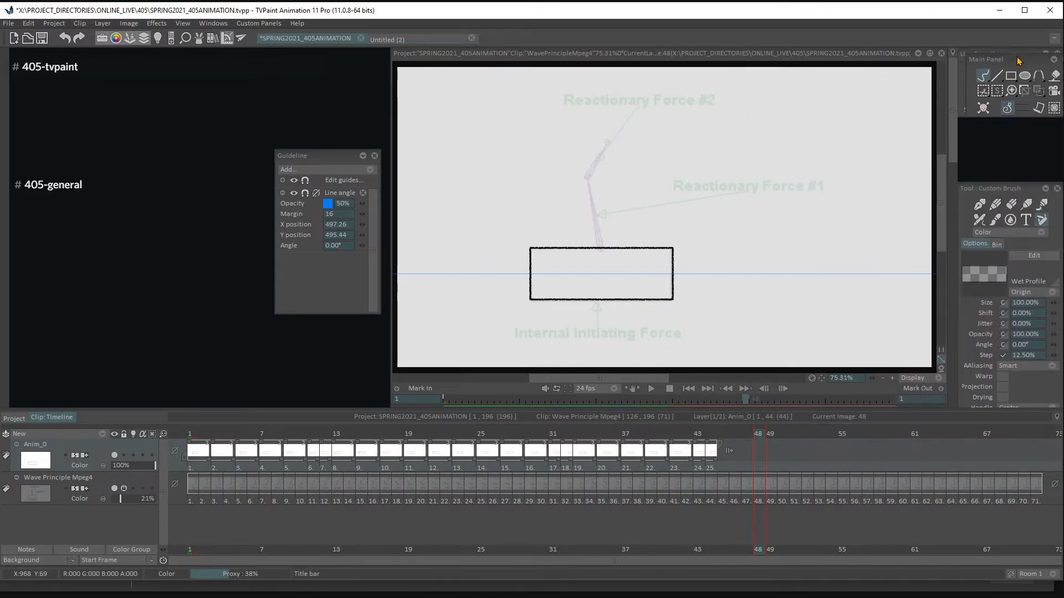
{"action": "left_click", "coordinate": [1045, 118]}
{"action": "left_click", "coordinate": [1045, 119]}
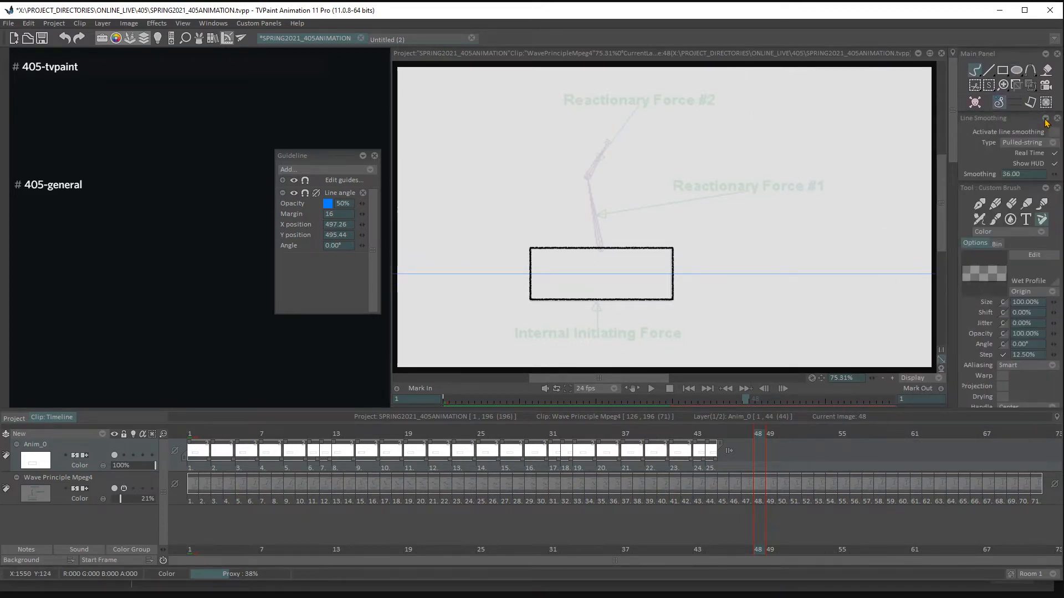
{"action": "left_click", "coordinate": [1045, 119]}
{"action": "left_click", "coordinate": [1045, 119]}
{"action": "left_click_drag", "start_coordinate": [1043, 119], "coordinate": [877, 109]}
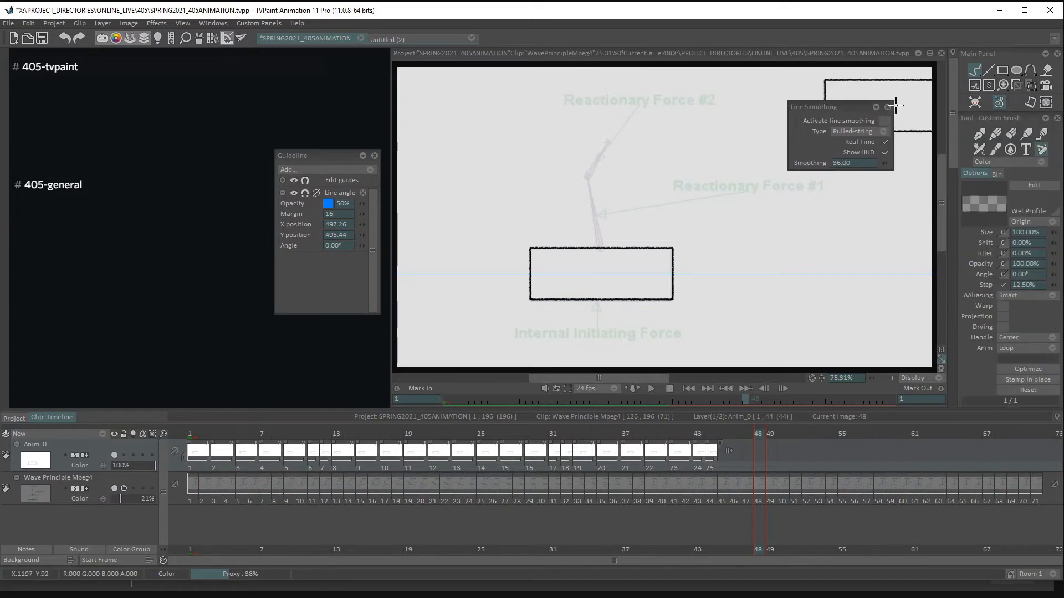
{"action": "left_click", "coordinate": [889, 105]}
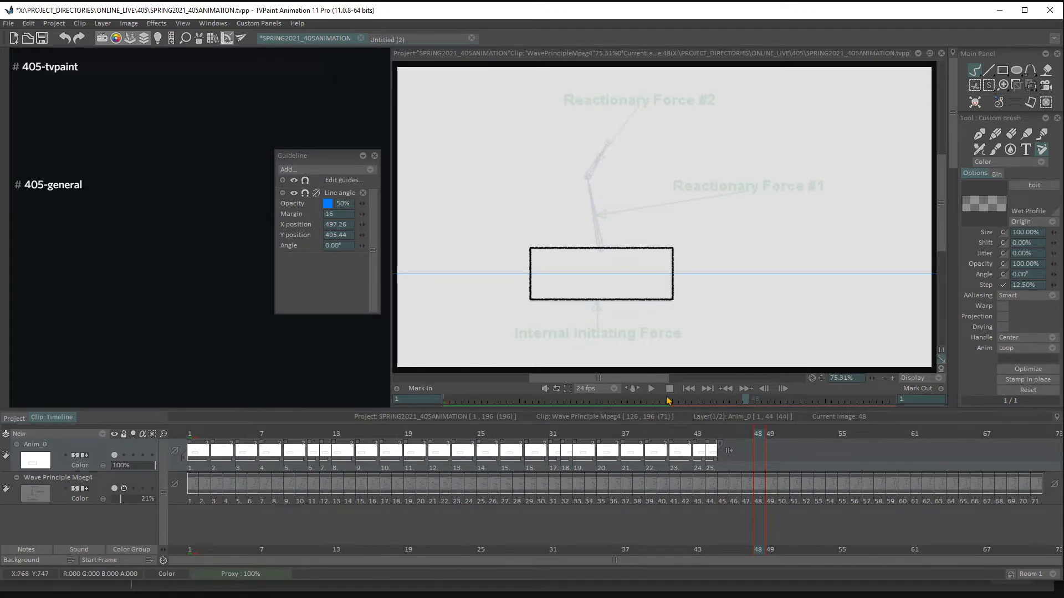
- Add a new animation layer above Anim_0 and move its blank drawing to frame 1
{"action": "left_click", "coordinate": [100, 437]}
{"action": "left_click", "coordinate": [127, 433]}
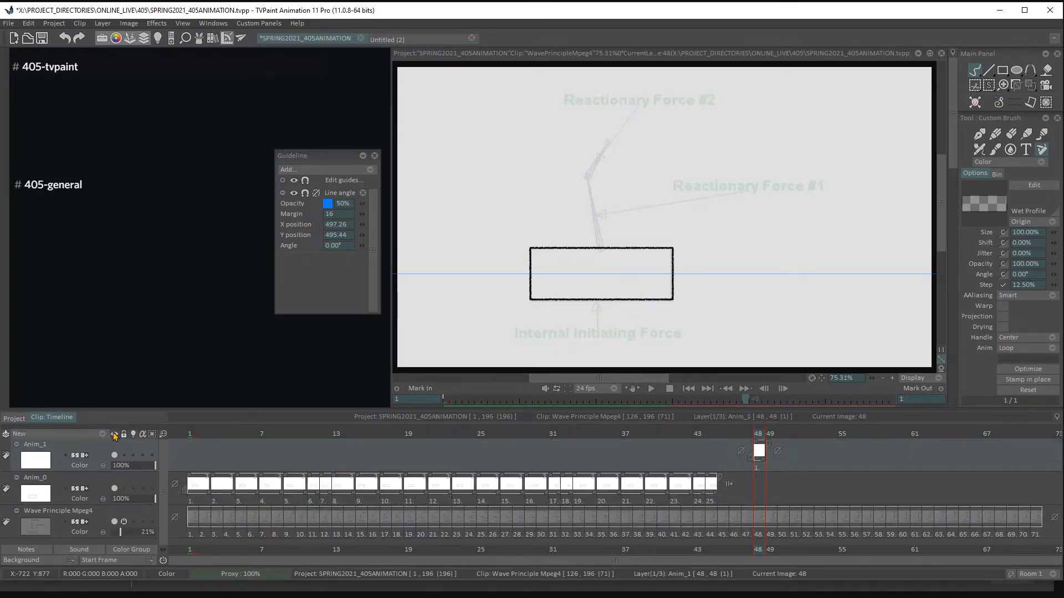
{"action": "left_click_drag", "start_coordinate": [760, 452], "coordinate": [193, 452]}
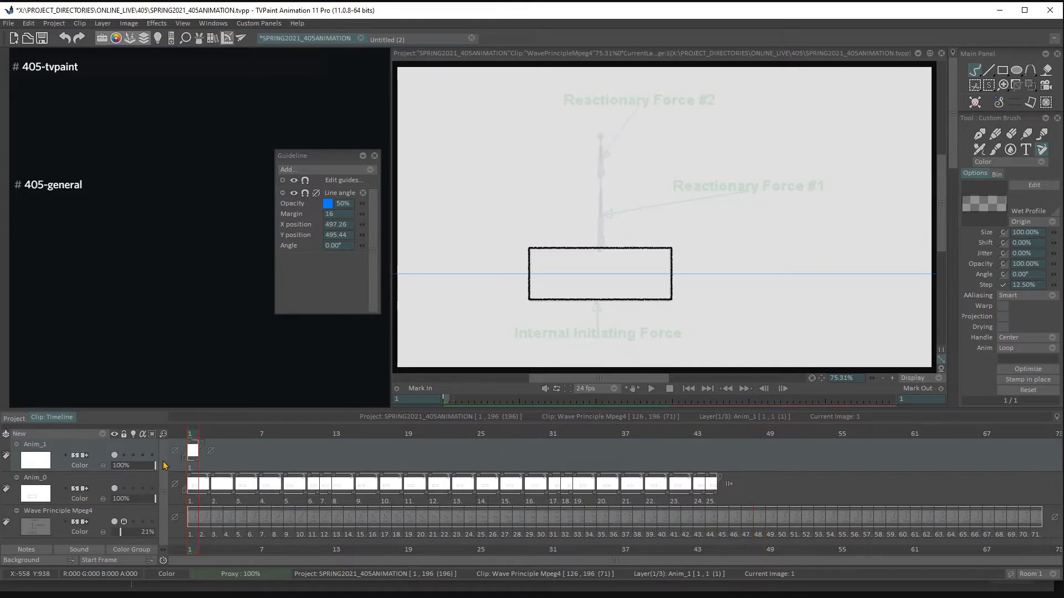
- Turn off snapping for the Line angle guide and undo the test mark made with the box brush
{"action": "left_click", "coordinate": [305, 193]}
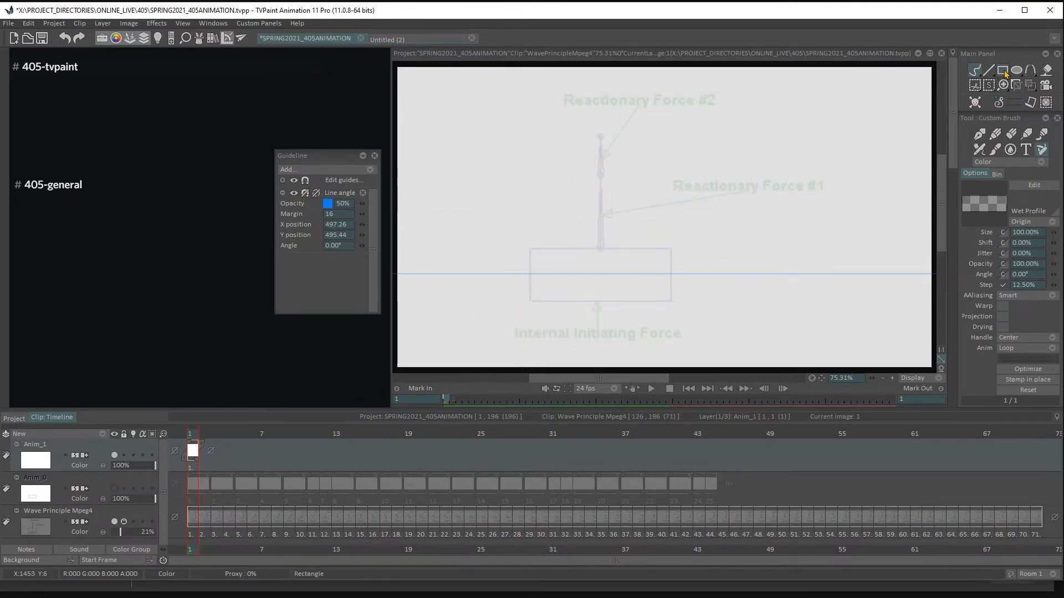
{"action": "left_click", "coordinate": [593, 259]}
{"action": "key", "text": "ctrl+z"}
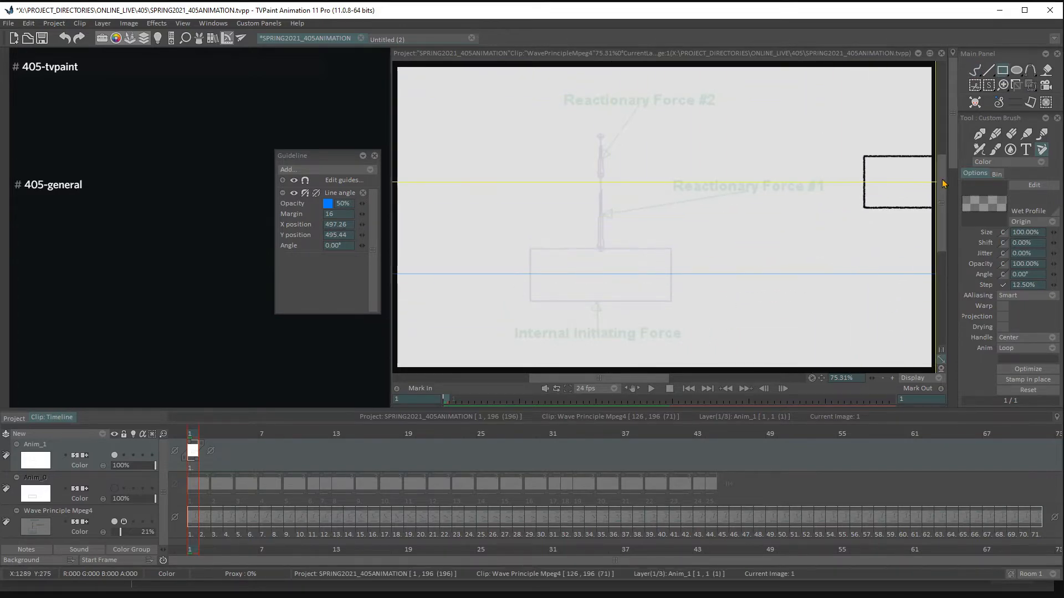
- Draw a rectangle with the HB Pencil over the footage's box on the new layer at frame 1
{"action": "scroll", "coordinate": [955, 160], "scroll_direction": "down", "scroll_amount": 2}
{"action": "scroll", "coordinate": [956, 158], "scroll_direction": "up", "scroll_amount": 2}
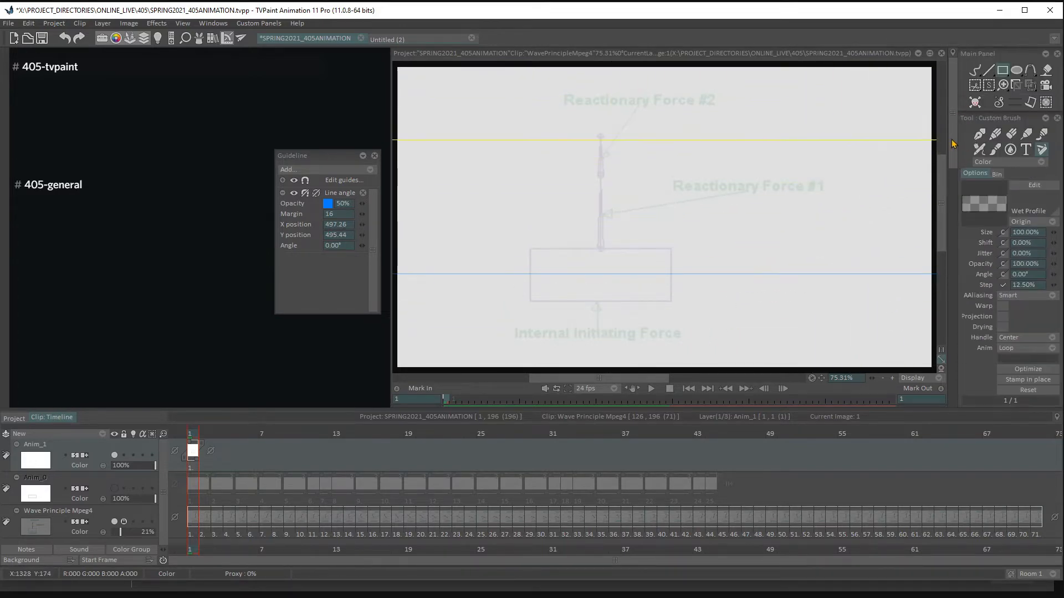
{"action": "scroll", "coordinate": [953, 143], "scroll_direction": "down", "scroll_amount": 5}
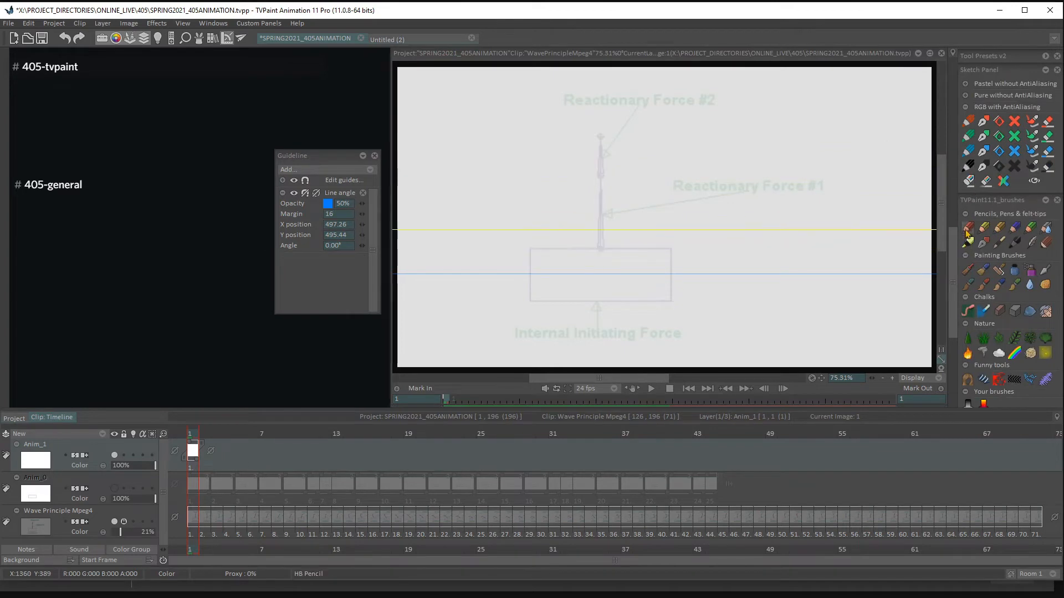
{"action": "left_click", "coordinate": [967, 232]}
{"action": "scroll", "coordinate": [954, 238], "scroll_direction": "up", "scroll_amount": 5}
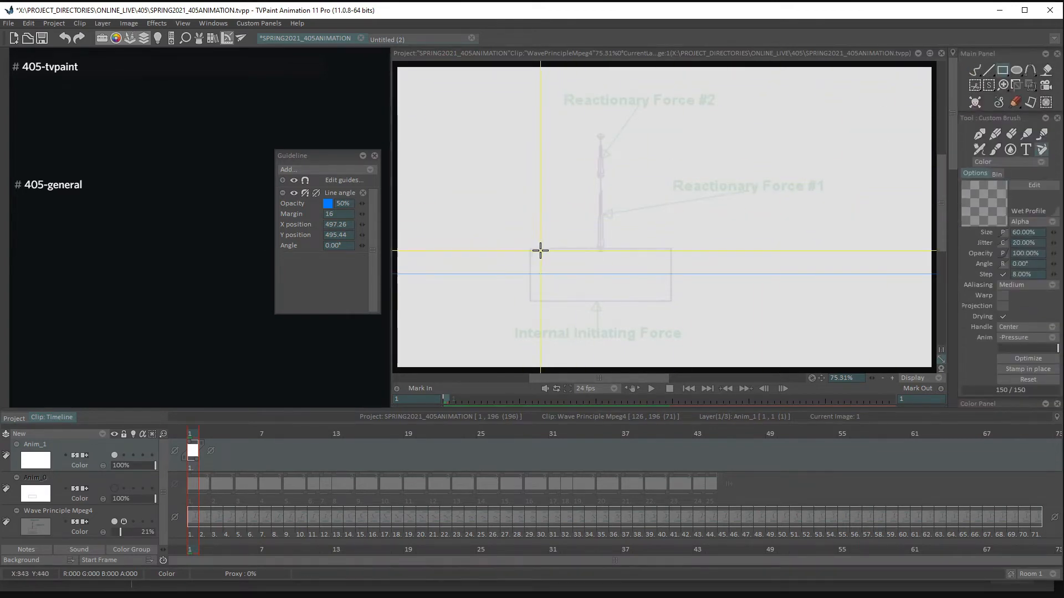
{"action": "mouse_move", "coordinate": [530, 247]}
{"action": "left_mouse_down"}
{"action": "mouse_move", "coordinate": [651, 312]}
{"action": "mouse_move", "coordinate": [671, 301]}
{"action": "left_mouse_up"}
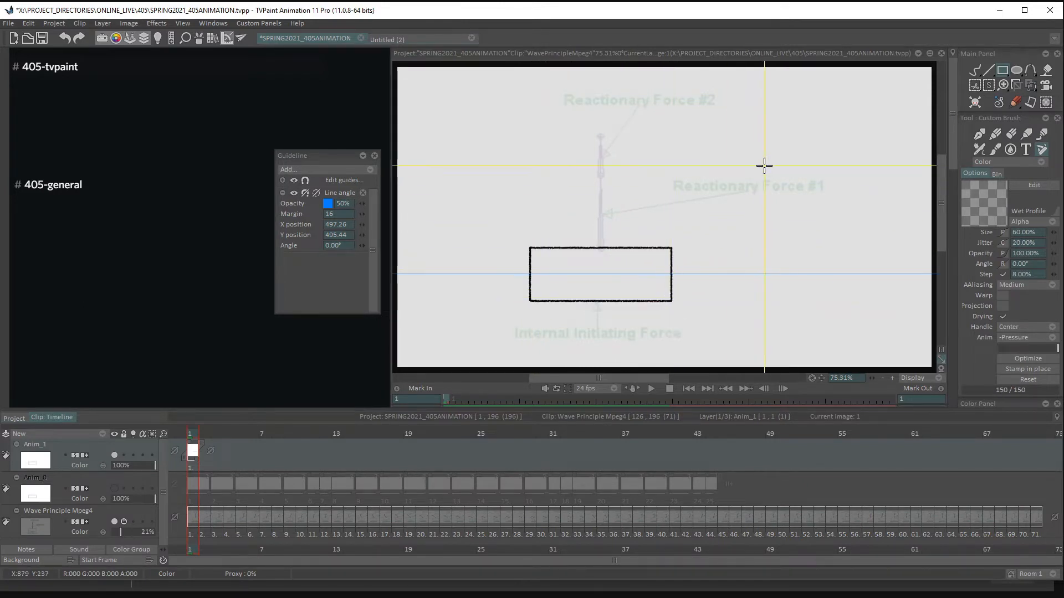
- Cut the drawn rectangle as a custom brush with the rectangle Cut Brush and test stamping it across the frame
{"action": "left_click", "coordinate": [977, 87]}
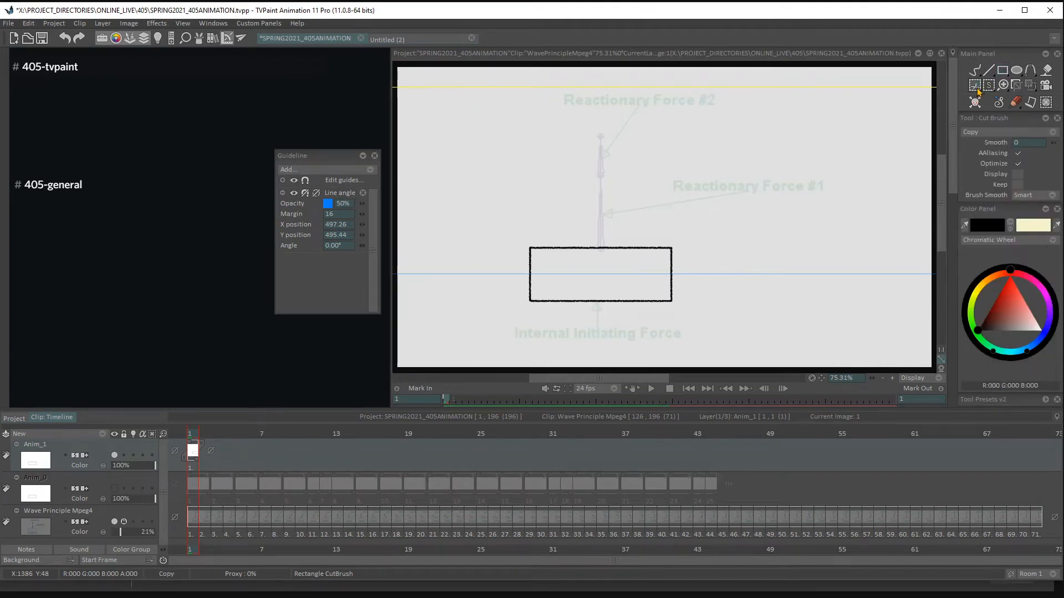
{"action": "left_click_drag", "start_coordinate": [992, 118], "coordinate": [812, 118]}
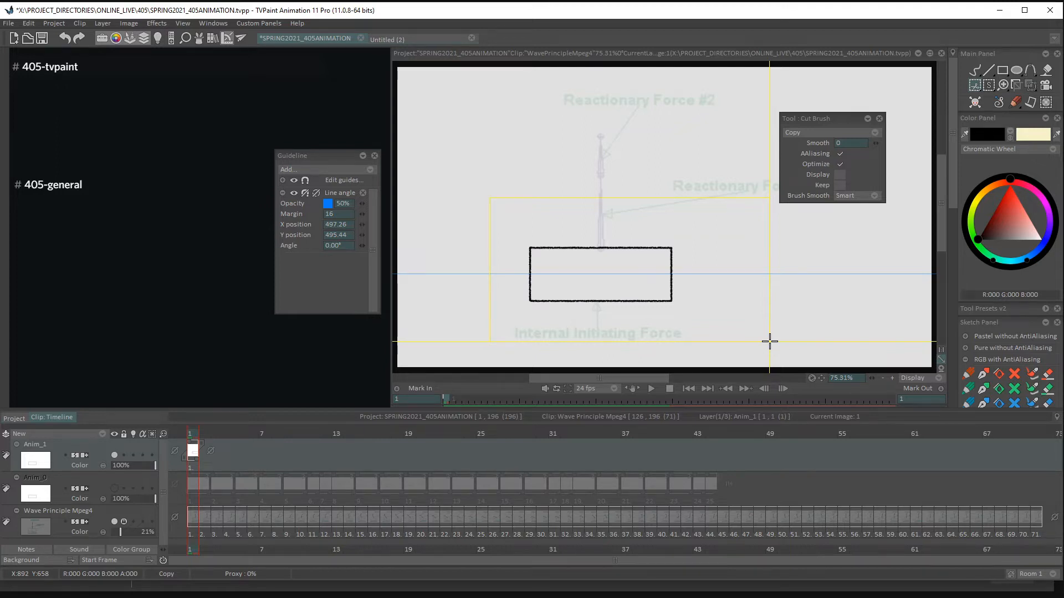
{"action": "left_click_drag", "start_coordinate": [769, 342], "coordinate": [770, 342]}
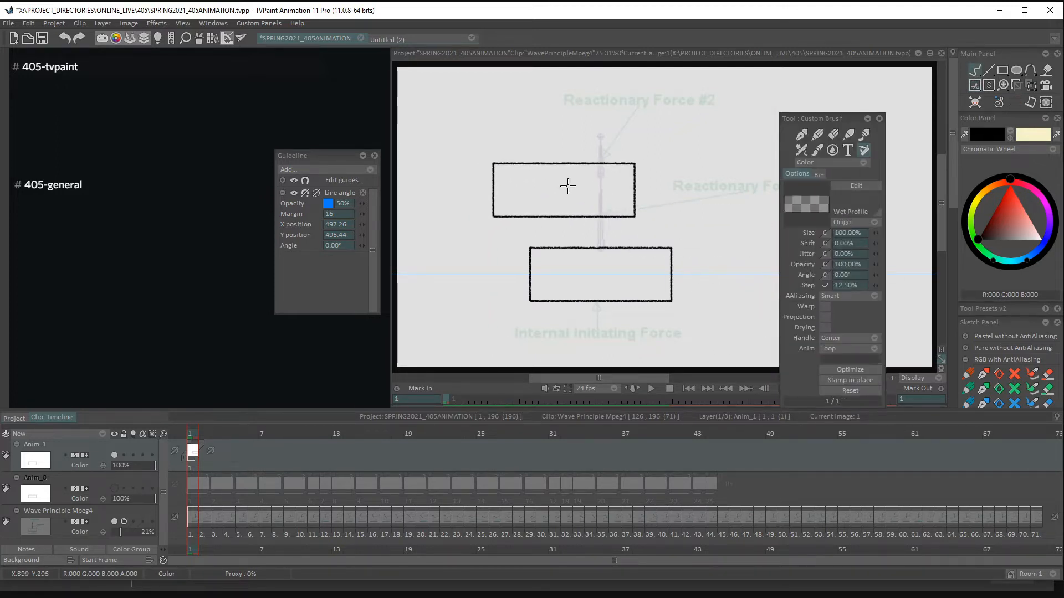
{"action": "mouse_move", "coordinate": [497, 209]}
{"action": "left_mouse_down"}
{"action": "mouse_move", "coordinate": [567, 165]}
{"action": "mouse_move", "coordinate": [724, 157]}
{"action": "left_mouse_up"}
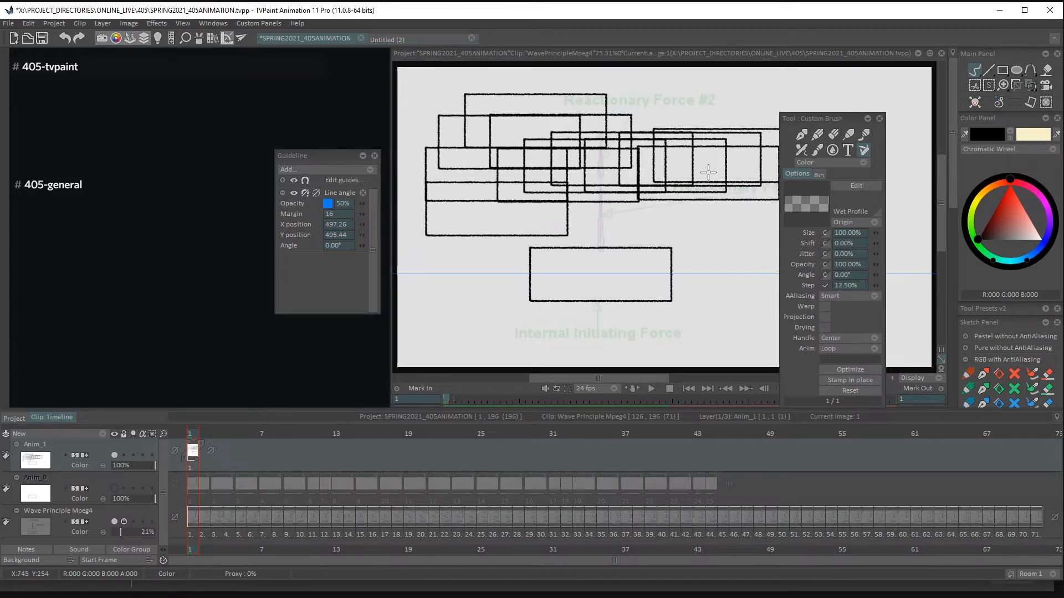
- Undo the test stamps and place one box stamp with the Custom Brush above the footage's box at frame 1
{"action": "key", "text": "ctrl+z"}
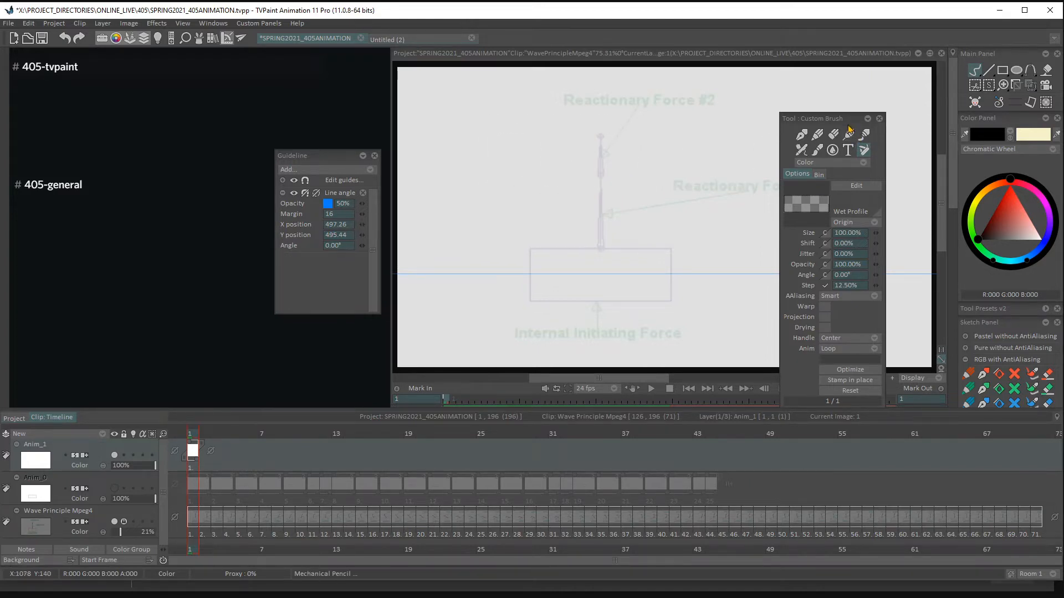
{"action": "left_click_drag", "start_coordinate": [820, 118], "coordinate": [811, 89]}
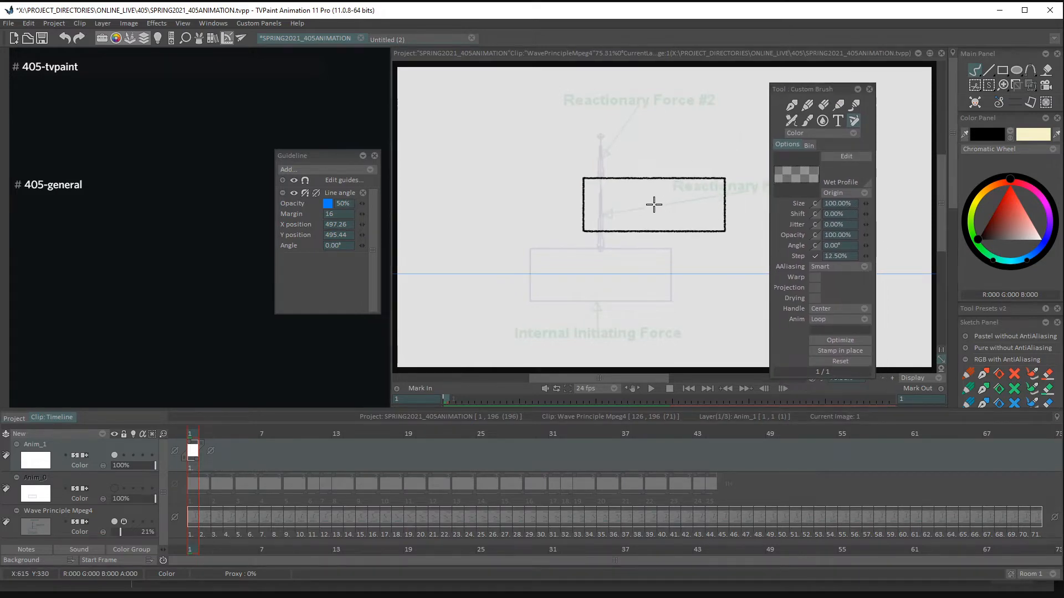
{"action": "left_click_drag", "start_coordinate": [813, 89], "coordinate": [747, 96]}
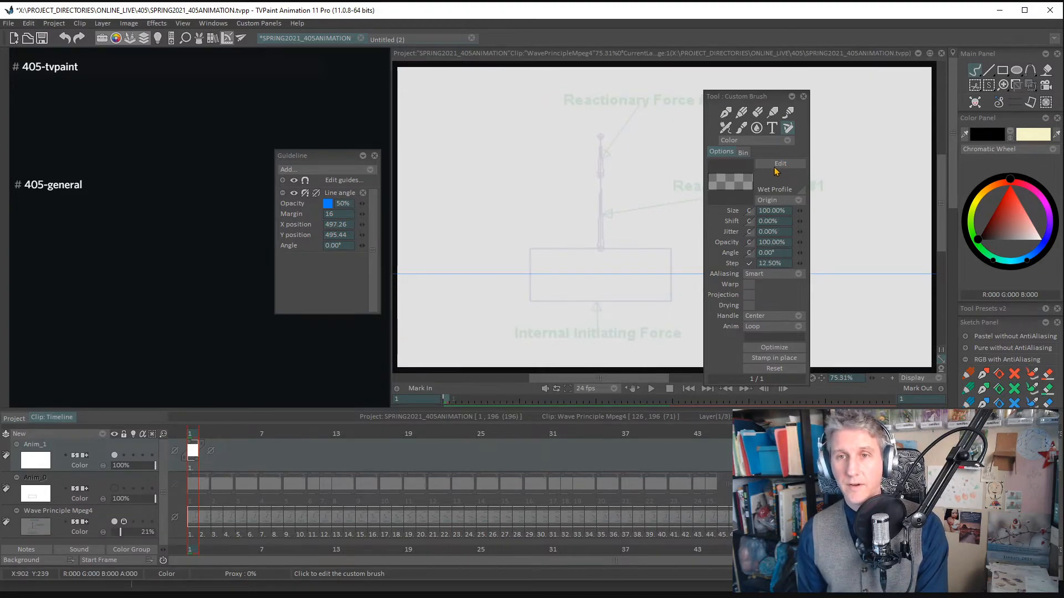
{"action": "left_click", "coordinate": [787, 132]}
{"action": "left_click", "coordinate": [532, 189]}
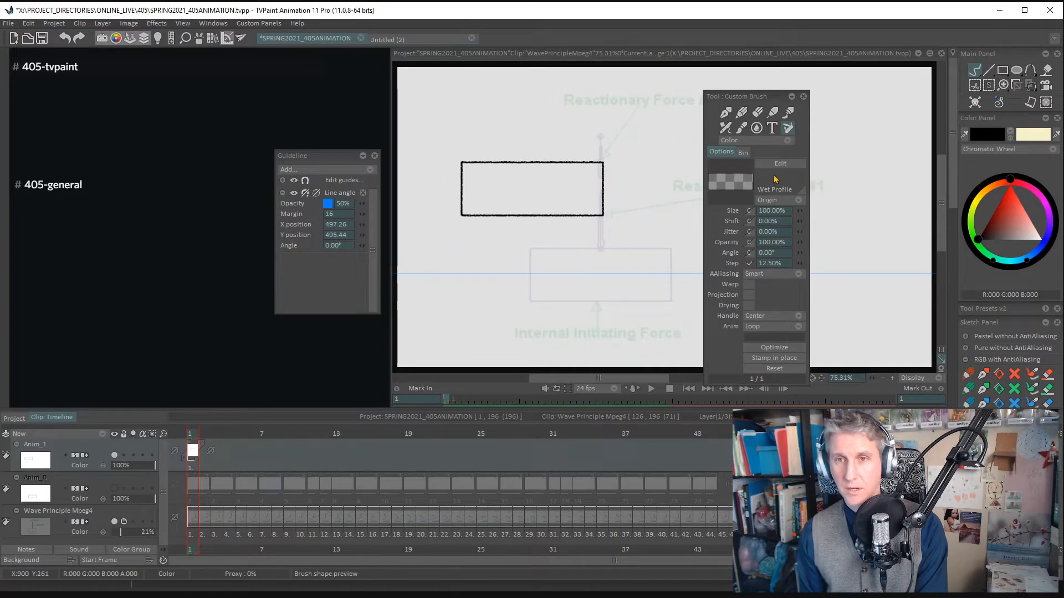
- Open the box brush for editing and double its size to 692 × 270, keeping the preview clear of the panels
{"action": "left_click", "coordinate": [782, 164]}
{"action": "left_click_drag", "start_coordinate": [701, 107], "coordinate": [635, 97]}
{"action": "left_click", "coordinate": [590, 115]}
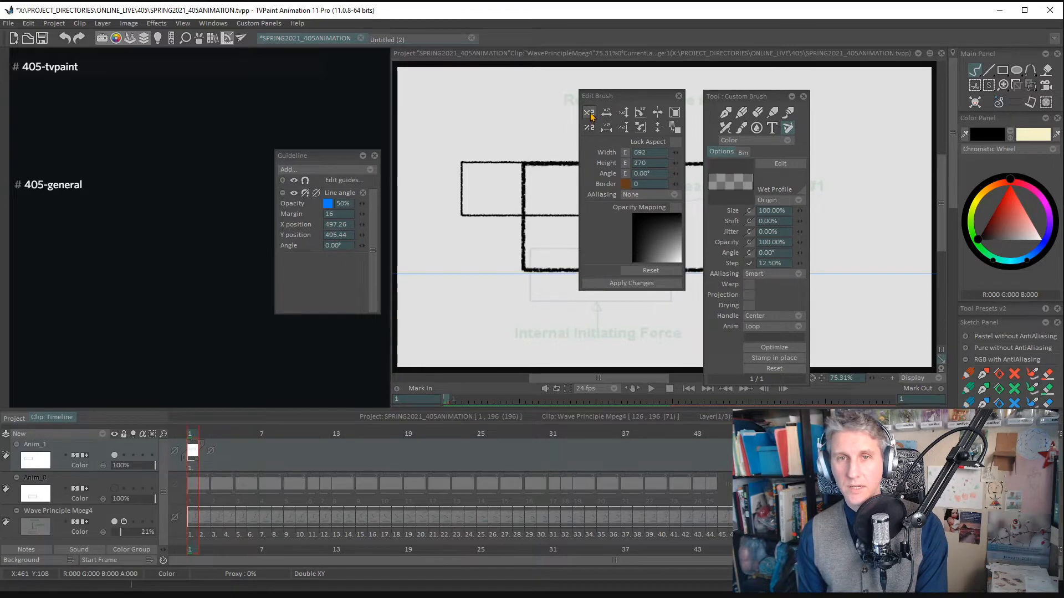
{"action": "left_click_drag", "start_coordinate": [737, 96], "coordinate": [852, 97]}
{"action": "left_click_drag", "start_coordinate": [615, 96], "coordinate": [489, 98]}
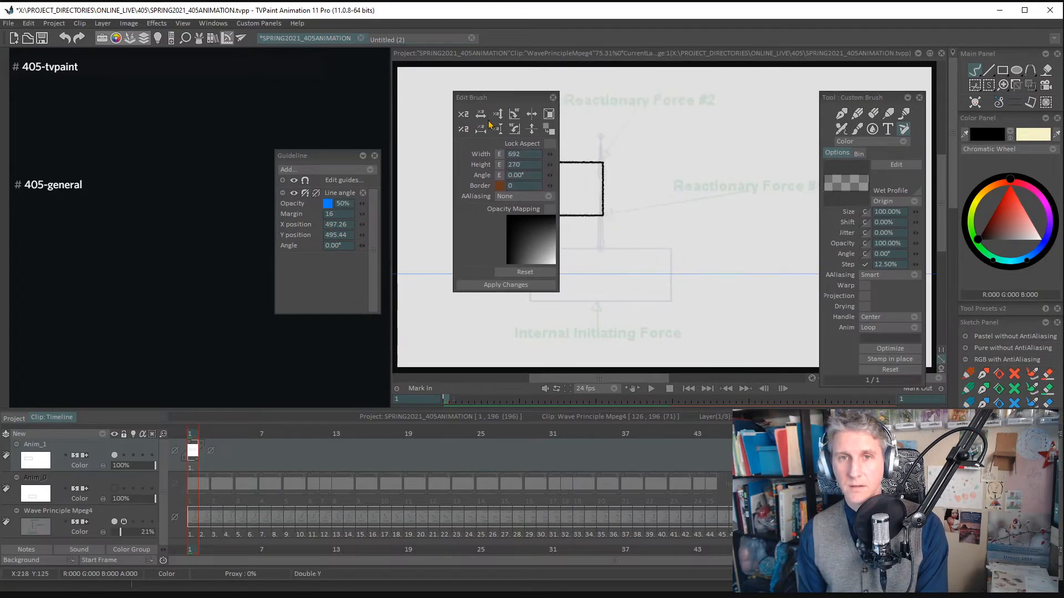
- Halve the brush twice, double it once, and double then halve its width to reach 346 × 134
{"action": "left_click", "coordinate": [463, 129]}
{"action": "left_click", "coordinate": [464, 129]}
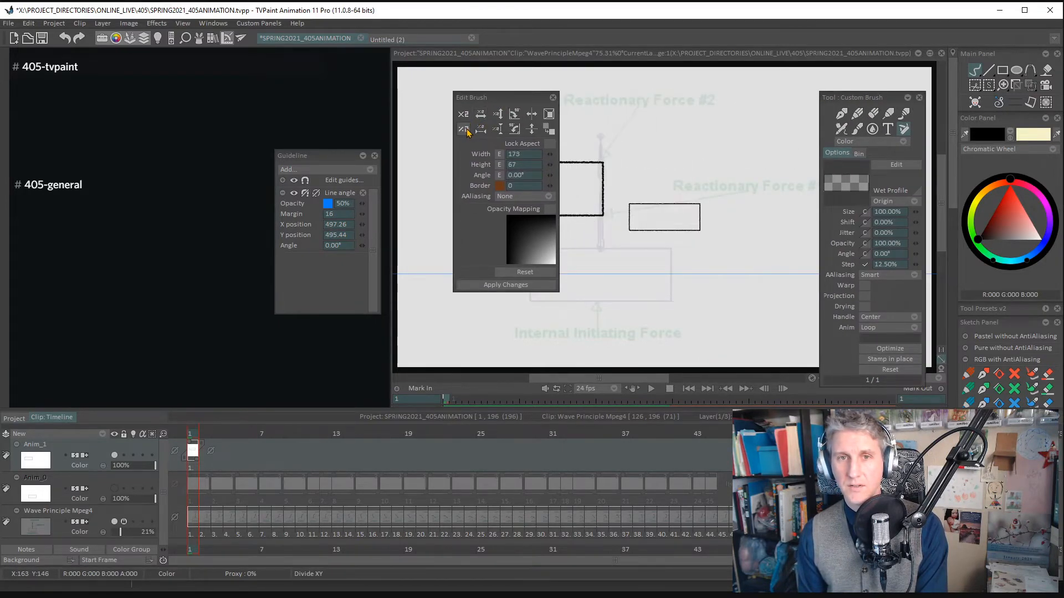
{"action": "left_click", "coordinate": [463, 114]}
{"action": "left_click", "coordinate": [481, 114]}
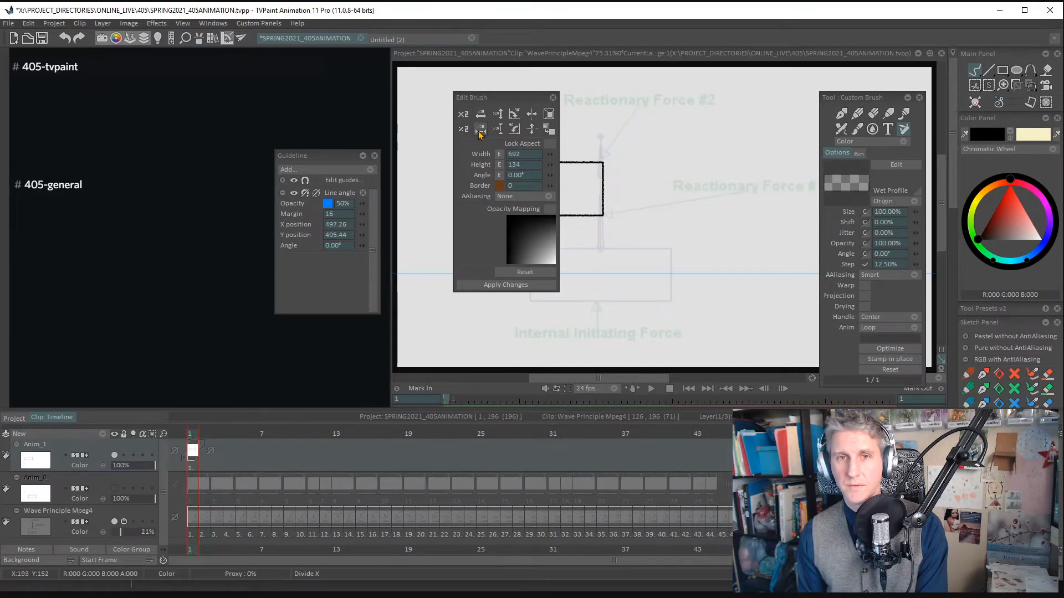
{"action": "left_click", "coordinate": [480, 131]}
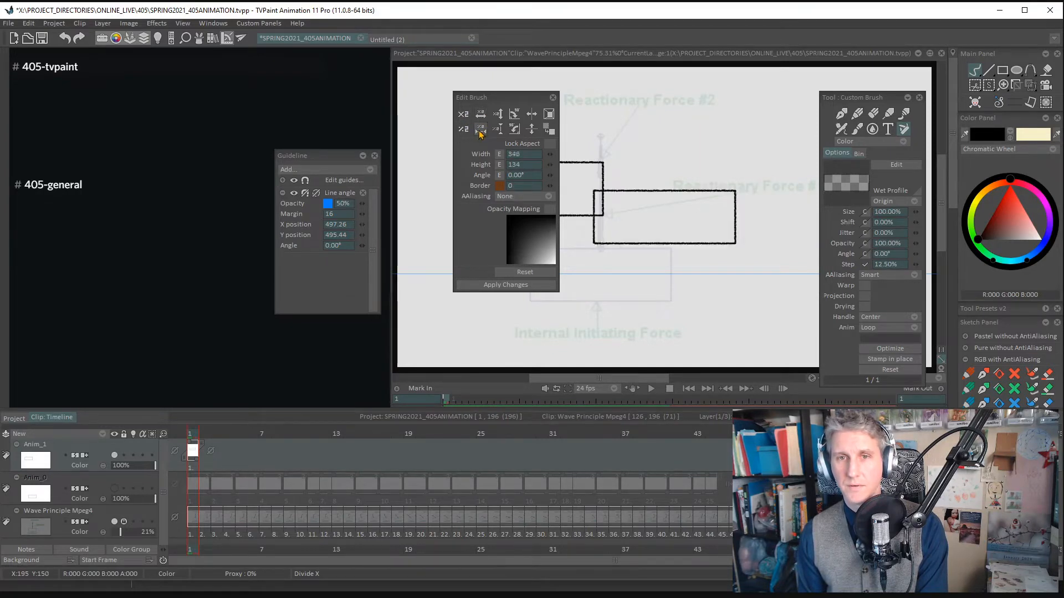
- Turn the brush by 90°, flip it on the X axis and rotate it freely to an angle of -218°
{"action": "left_click", "coordinate": [515, 115]}
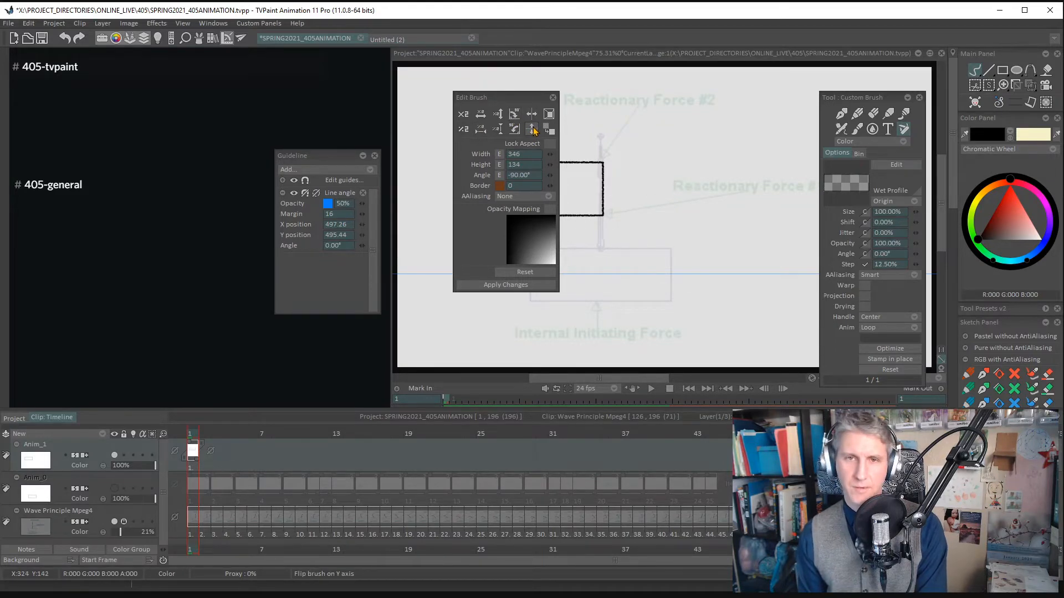
{"action": "left_click", "coordinate": [533, 115]}
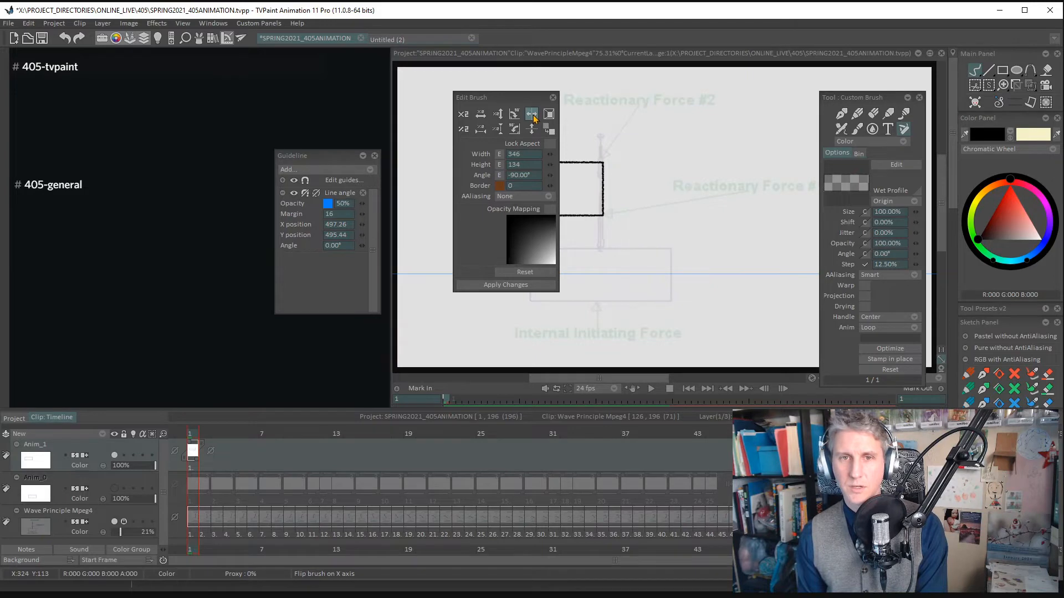
{"action": "mouse_move", "coordinate": [550, 180]}
{"action": "left_mouse_down"}
{"action": "mouse_move", "coordinate": [567, 170]}
{"action": "mouse_move", "coordinate": [538, 153]}
{"action": "left_mouse_up"}
{"action": "left_click", "coordinate": [553, 179]}
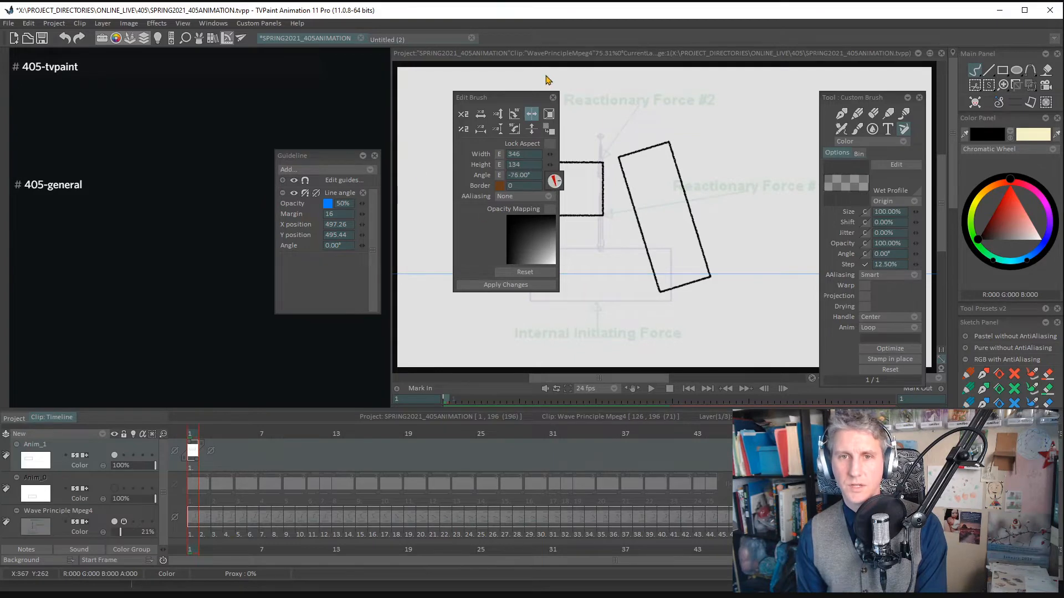
{"action": "mouse_move", "coordinate": [492, 198]}
{"action": "left_mouse_down"}
{"action": "mouse_move", "coordinate": [741, 205]}
{"action": "mouse_move", "coordinate": [423, 193]}
{"action": "mouse_move", "coordinate": [399, 177]}
{"action": "mouse_move", "coordinate": [557, 179]}
{"action": "mouse_move", "coordinate": [404, 197]}
{"action": "mouse_move", "coordinate": [393, 176]}
{"action": "left_mouse_up"}
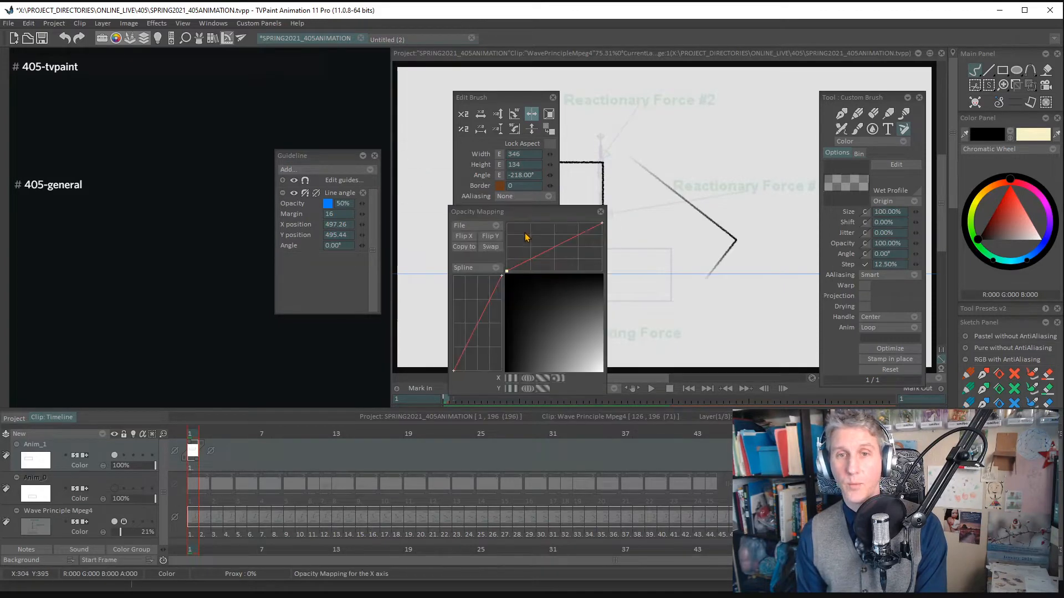
- Enable opacity mapping for the brush and bend the X-axis curve steeply upward near its start
{"action": "left_click", "coordinate": [524, 235]}
{"action": "mouse_move", "coordinate": [561, 214]}
{"action": "left_mouse_down"}
{"action": "mouse_move", "coordinate": [618, 216]}
{"action": "mouse_move", "coordinate": [860, 118]}
{"action": "left_mouse_up"}
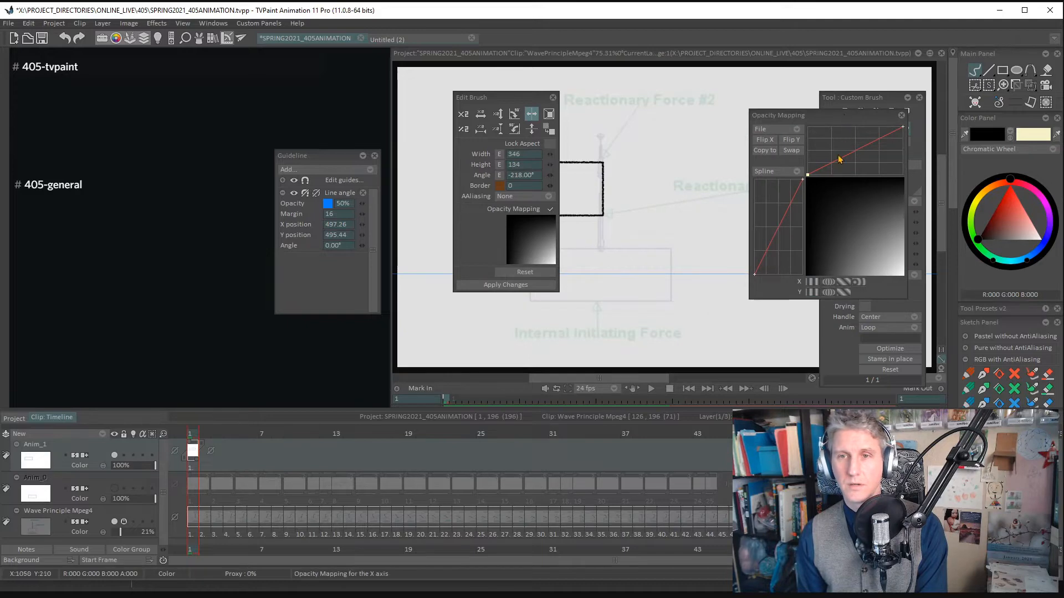
{"action": "left_click_drag", "start_coordinate": [850, 157], "coordinate": [823, 139]}
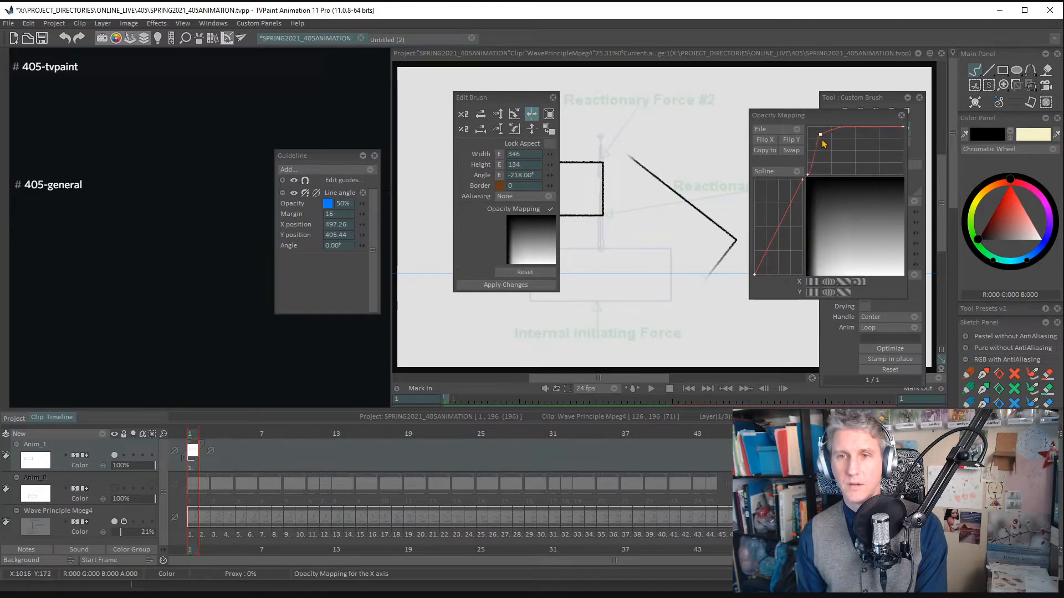
- Reshape the opacity mapping's Y-axis curve with several points, close the mapping, and reset all brush edits
{"action": "left_click_drag", "start_coordinate": [782, 225], "coordinate": [774, 194]}
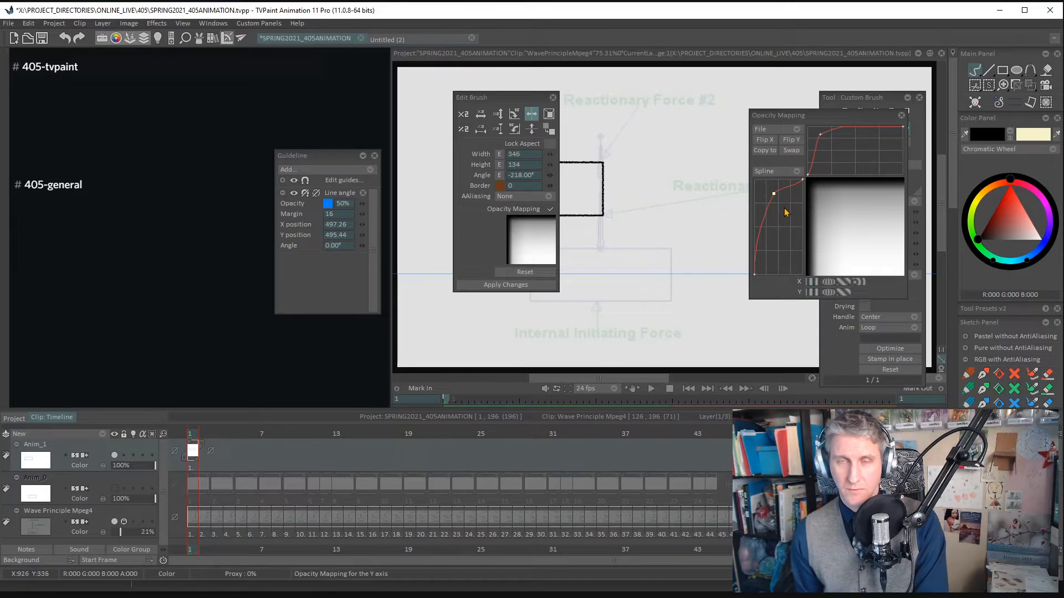
{"action": "mouse_move", "coordinate": [774, 194]}
{"action": "left_mouse_down"}
{"action": "mouse_move", "coordinate": [763, 194]}
{"action": "mouse_move", "coordinate": [795, 252]}
{"action": "mouse_move", "coordinate": [784, 206]}
{"action": "left_mouse_up"}
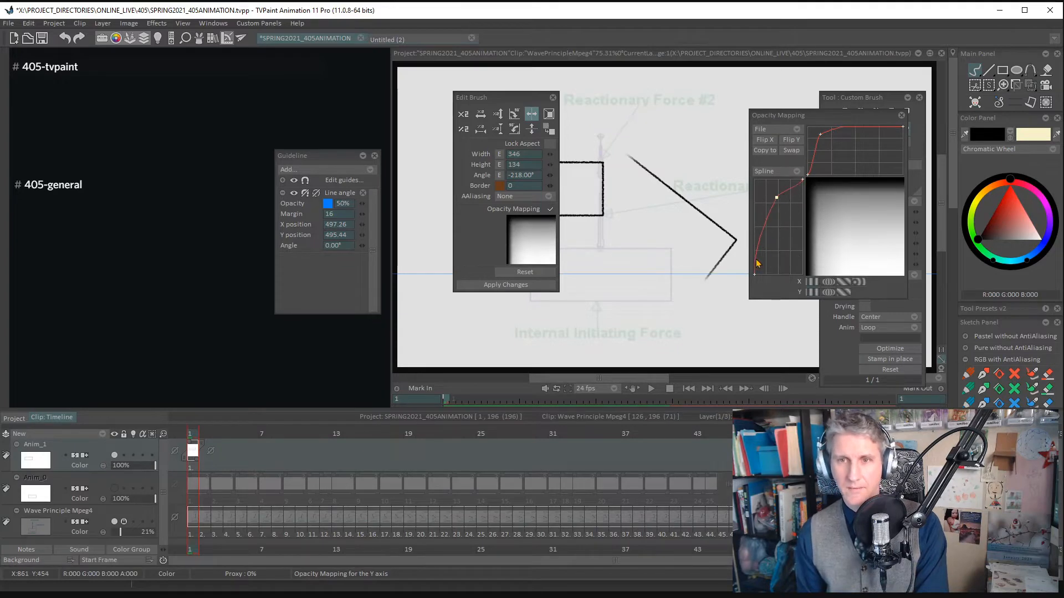
{"action": "left_click_drag", "start_coordinate": [756, 272], "coordinate": [731, 265]}
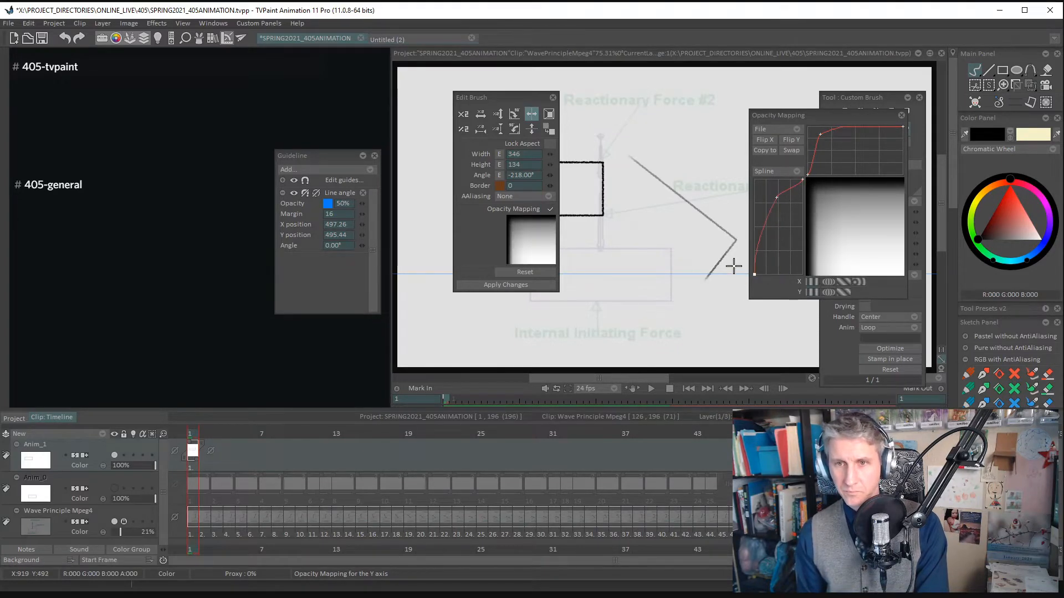
{"action": "left_click_drag", "start_coordinate": [777, 197], "coordinate": [800, 238]}
{"action": "left_click_drag", "start_coordinate": [800, 183], "coordinate": [764, 180]}
{"action": "mouse_move", "coordinate": [772, 240]}
{"action": "left_mouse_down"}
{"action": "mouse_move", "coordinate": [786, 239]}
{"action": "mouse_move", "coordinate": [763, 222]}
{"action": "left_mouse_up"}
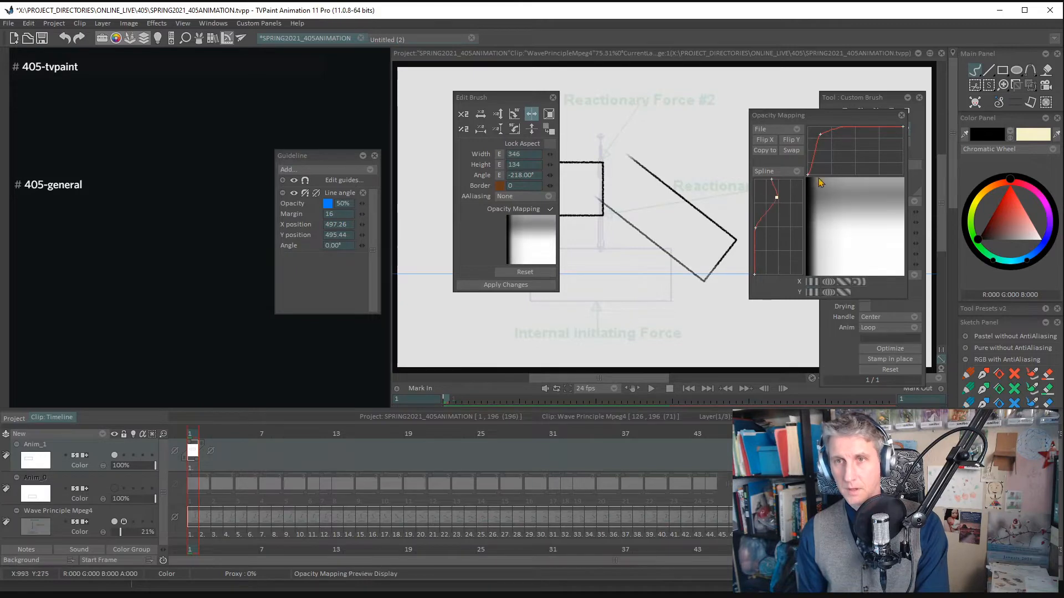
{"action": "left_click", "coordinate": [902, 115]}
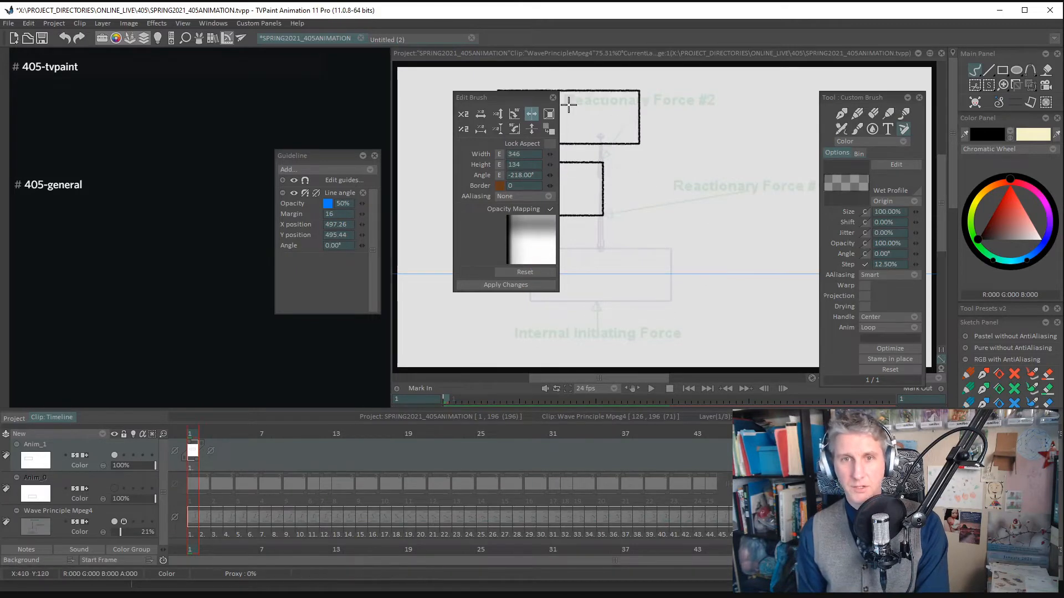
{"action": "left_click", "coordinate": [537, 273]}
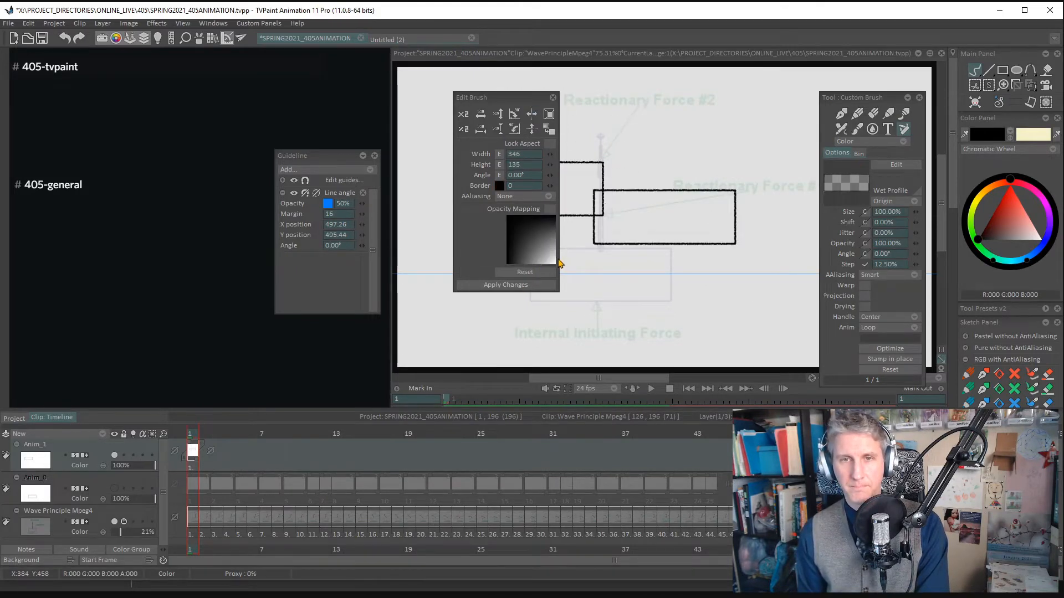
- Optimize the brush to remove empty space and try replacing its transparency with the cream BPen color
{"action": "left_click", "coordinate": [550, 114]}
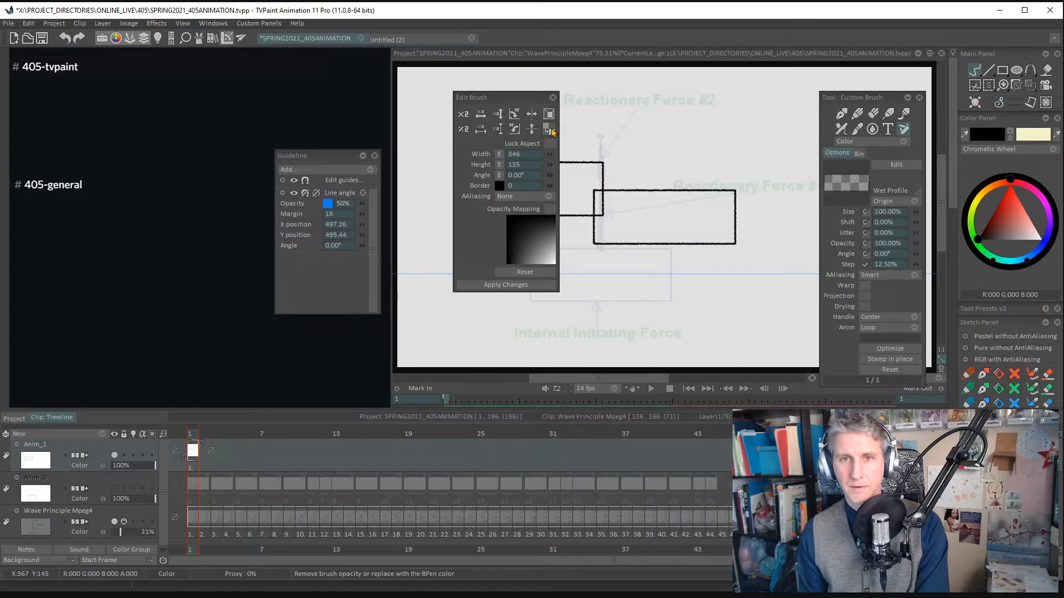
{"action": "left_click", "coordinate": [553, 130]}
{"action": "left_click", "coordinate": [552, 130]}
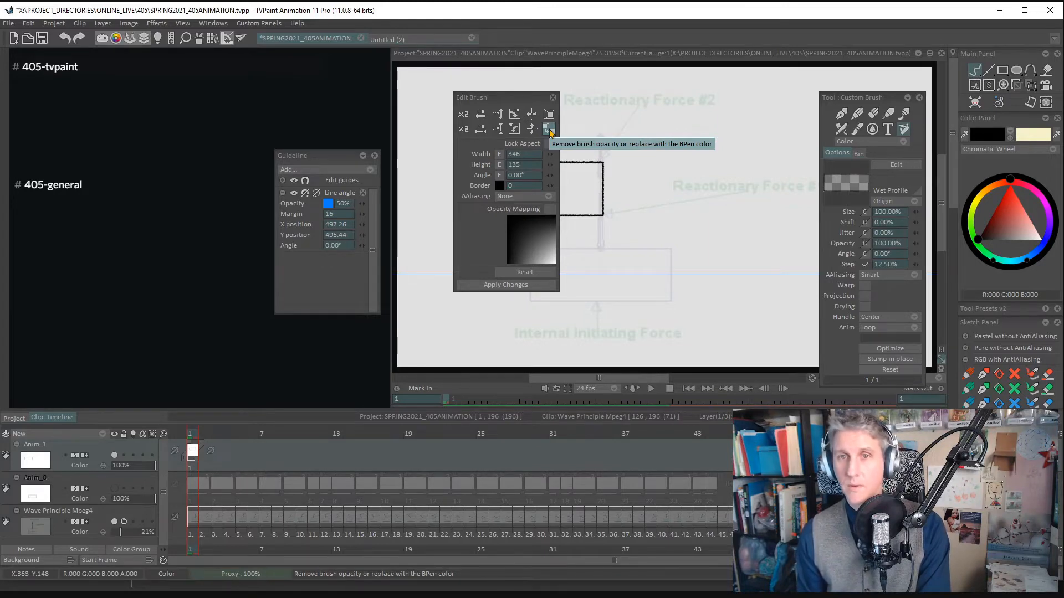
{"action": "left_click", "coordinate": [549, 130]}
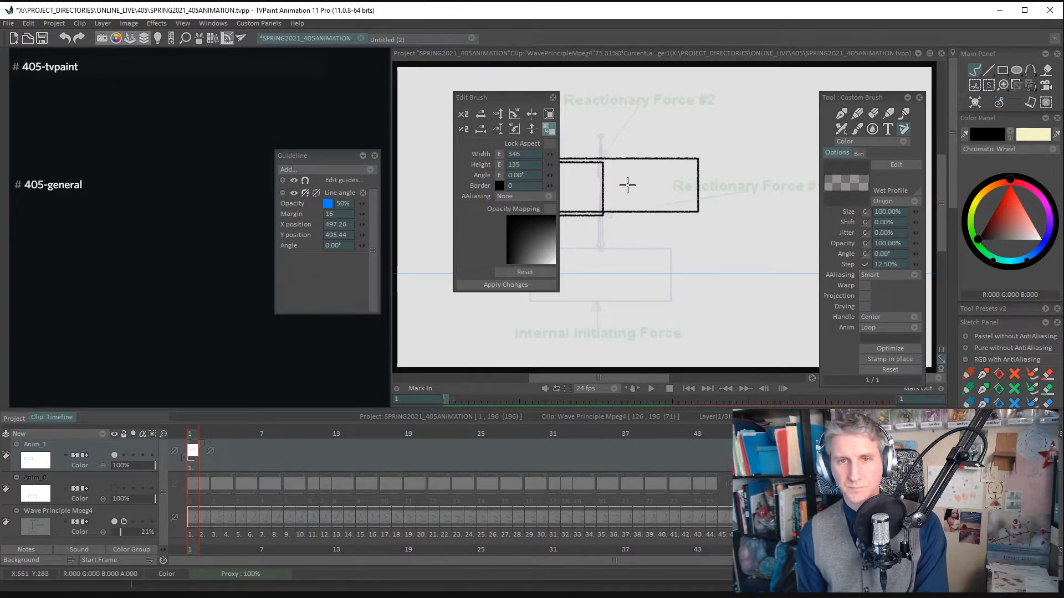
{"action": "left_click", "coordinate": [550, 131]}
{"action": "left_click", "coordinate": [550, 131]}
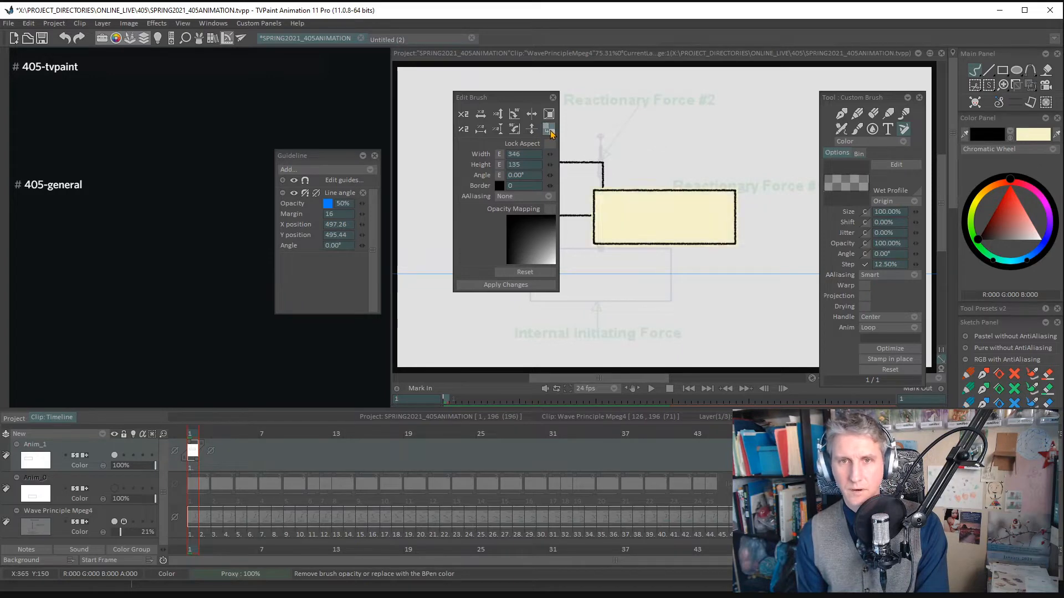
{"action": "left_click", "coordinate": [549, 131]}
{"action": "left_click", "coordinate": [549, 131]}
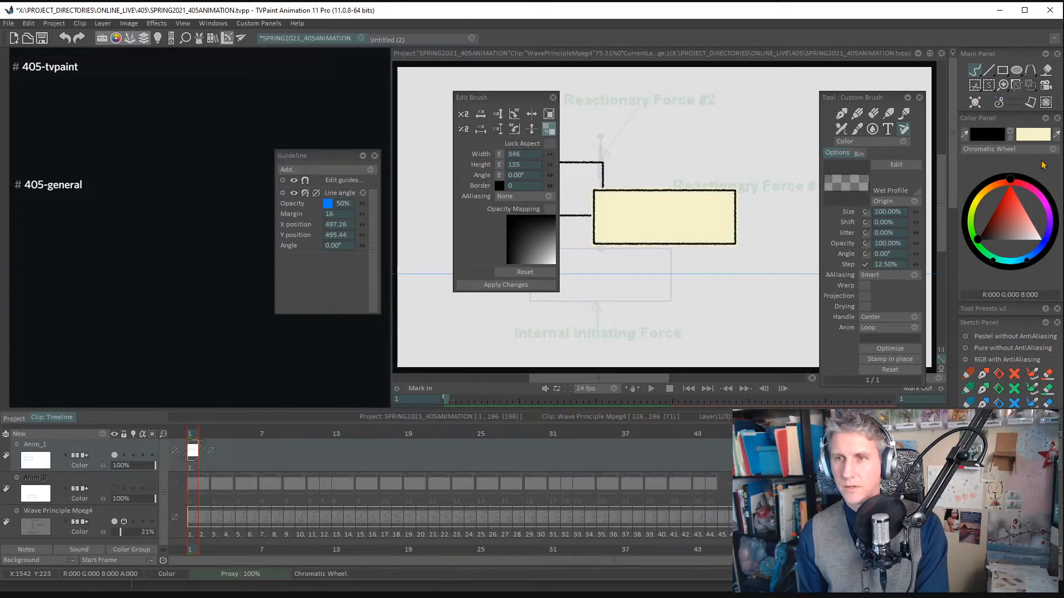
- Set the BPen color to orange (R 255, G 108, B 0) and fill the brush's transparent area with it
{"action": "left_click", "coordinate": [1049, 135]}
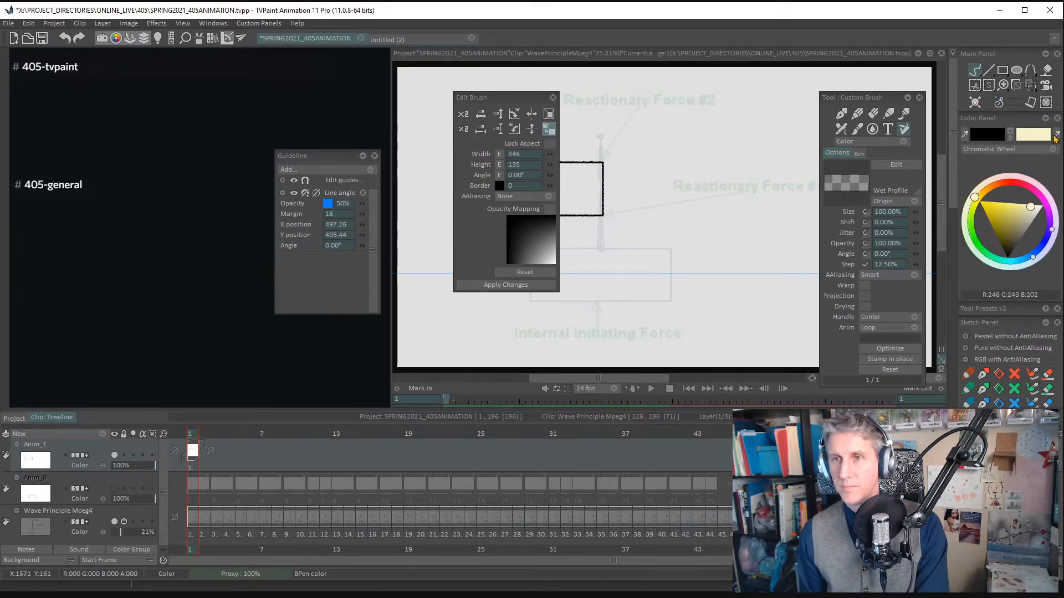
{"action": "left_click", "coordinate": [1018, 244]}
{"action": "left_click_drag", "start_coordinate": [1019, 244], "coordinate": [1018, 230]}
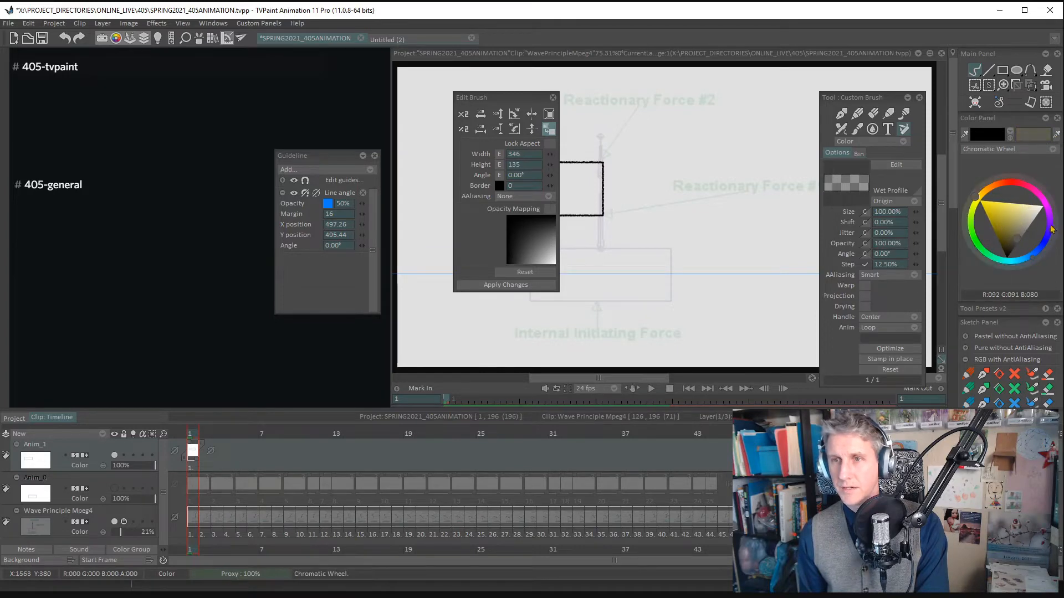
{"action": "left_click", "coordinate": [998, 191]}
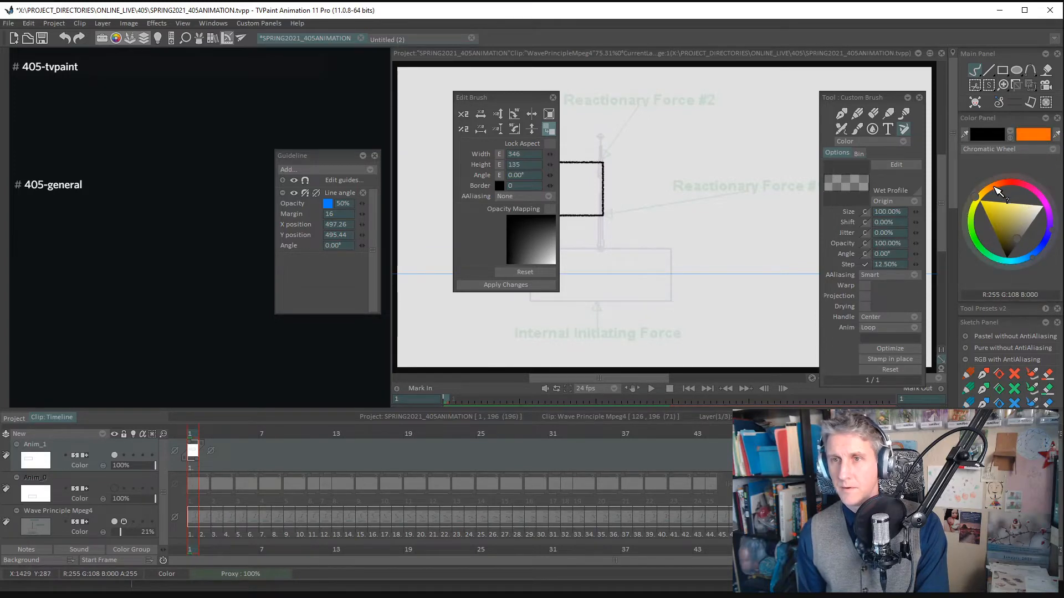
{"action": "left_click", "coordinate": [548, 132]}
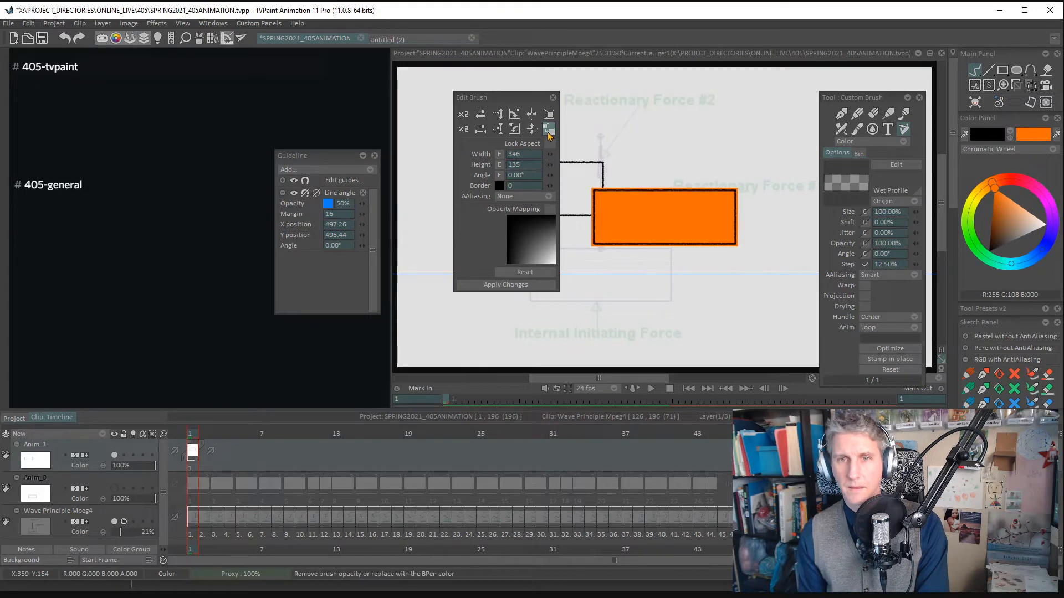
- Switch the brush background between the orange fill and transparency, leave it transparent, and close the brush editing
{"action": "left_click", "coordinate": [550, 130]}
{"action": "left_click", "coordinate": [550, 131]}
{"action": "left_click", "coordinate": [550, 131]}
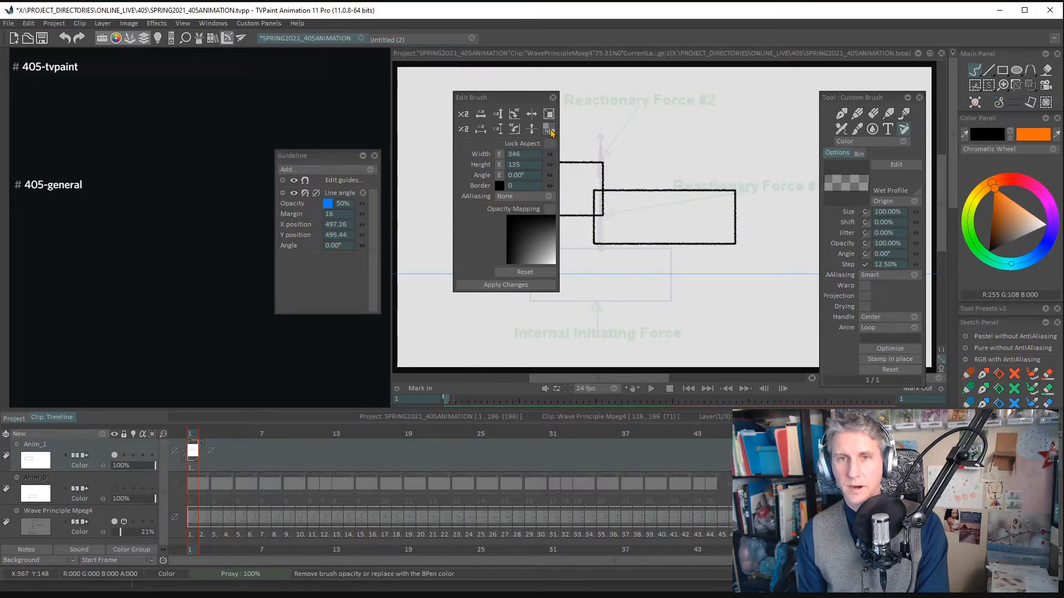
{"action": "left_click", "coordinate": [550, 131]}
{"action": "left_click", "coordinate": [548, 131]}
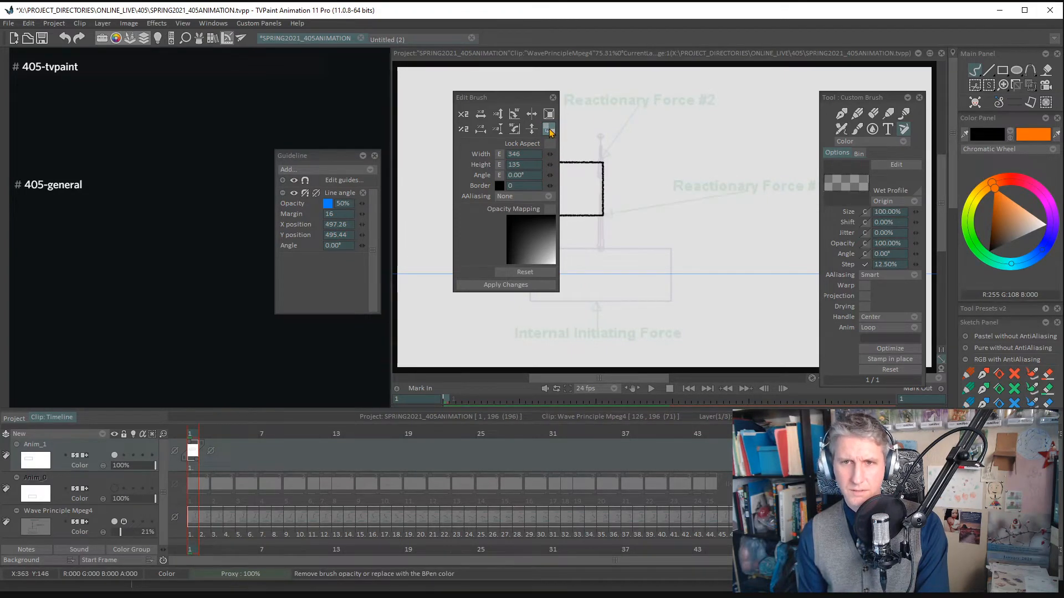
{"action": "left_click", "coordinate": [548, 131]}
{"action": "left_click", "coordinate": [549, 131]}
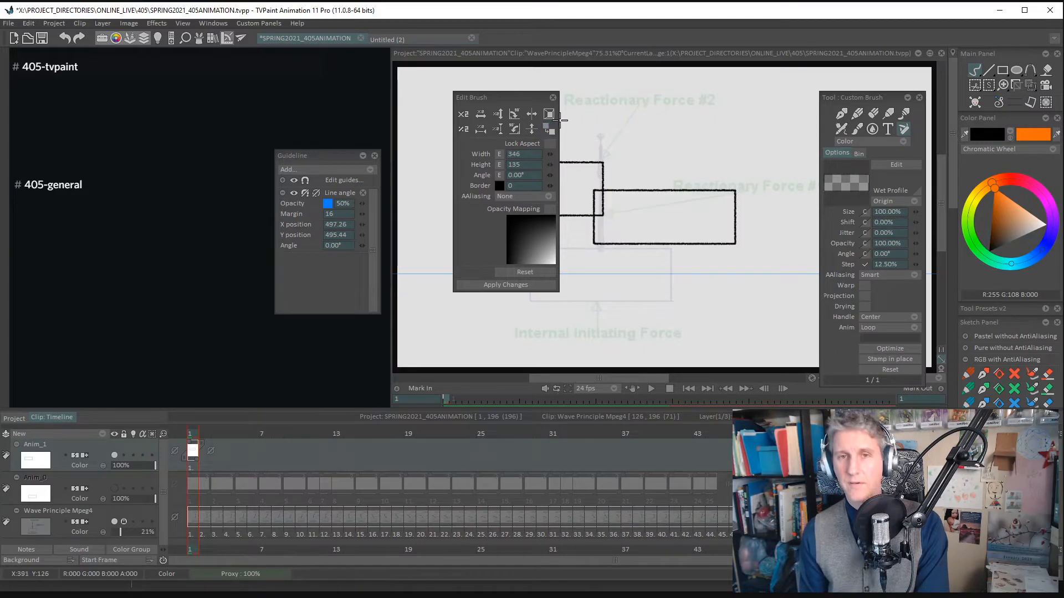
{"action": "left_click", "coordinate": [553, 98]}
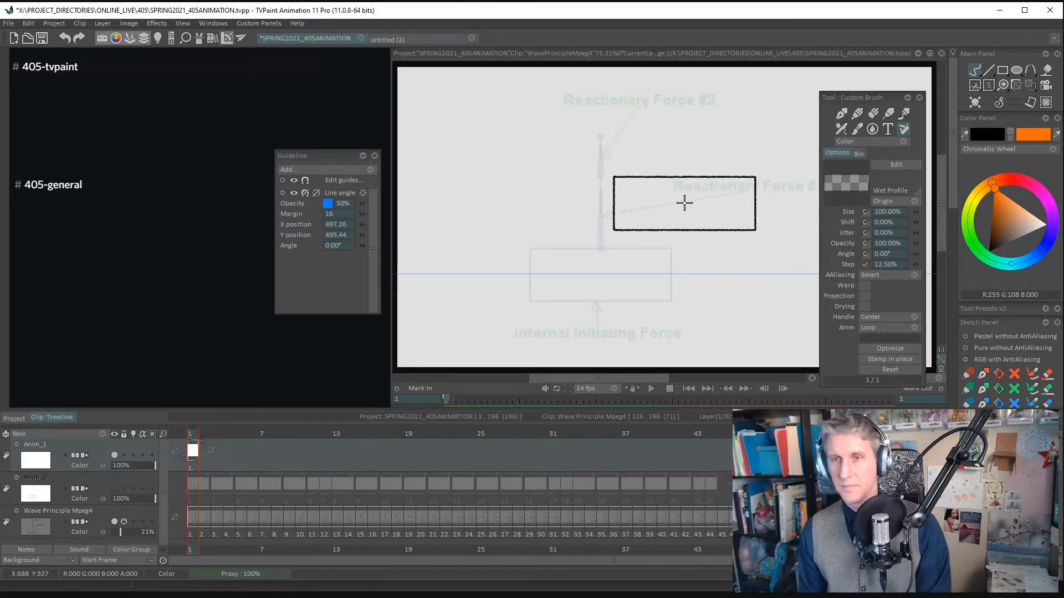
- Cut a new custom brush from the area around the footage's box with the Rectangle CutBrush
{"action": "left_click_drag", "start_coordinate": [878, 98], "coordinate": [857, 79]}
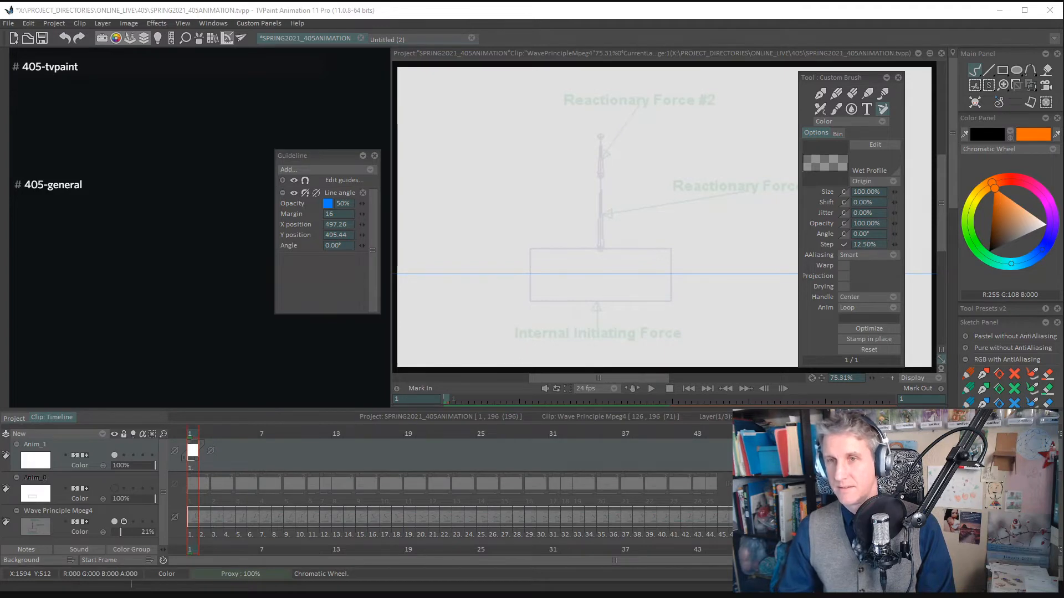
{"action": "left_click", "coordinate": [975, 87]}
{"action": "right_click", "coordinate": [974, 87]}
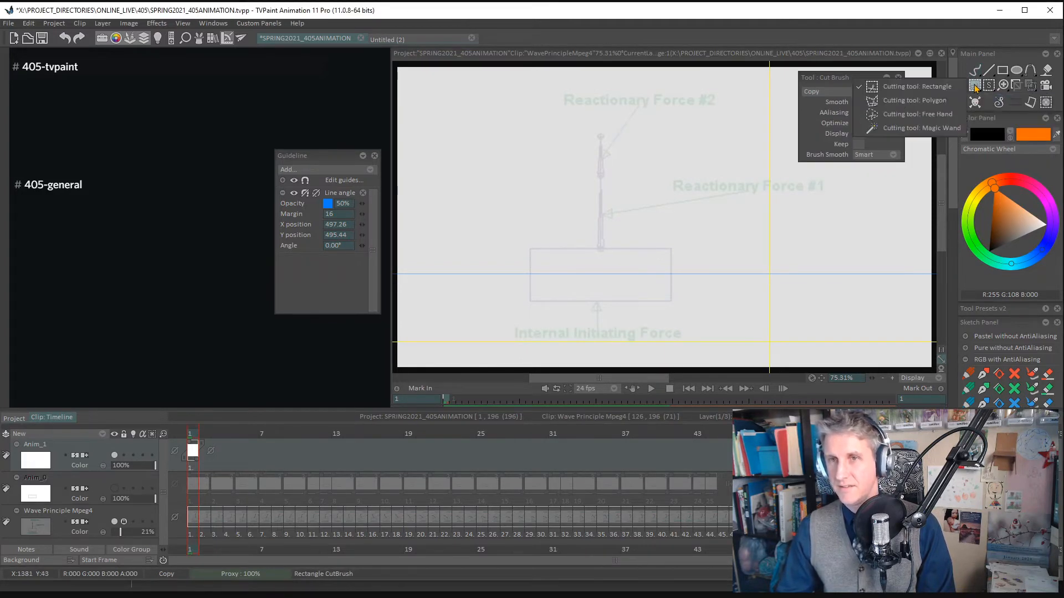
{"action": "left_click", "coordinate": [976, 88]}
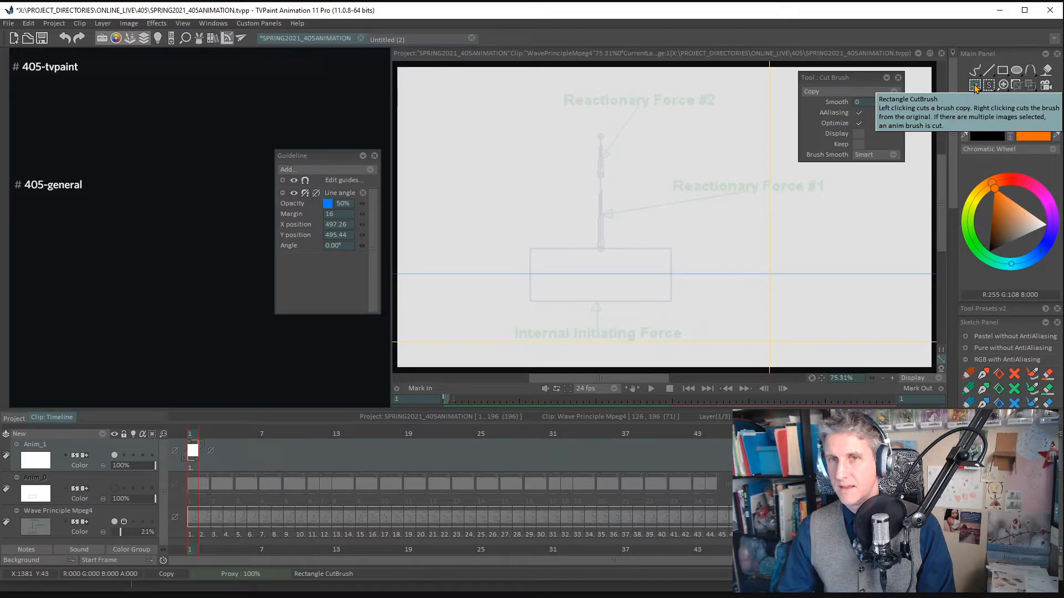
{"action": "mouse_move", "coordinate": [492, 188]}
{"action": "left_mouse_down"}
{"action": "mouse_move", "coordinate": [732, 354]}
{"action": "mouse_move", "coordinate": [730, 327]}
{"action": "left_mouse_up"}
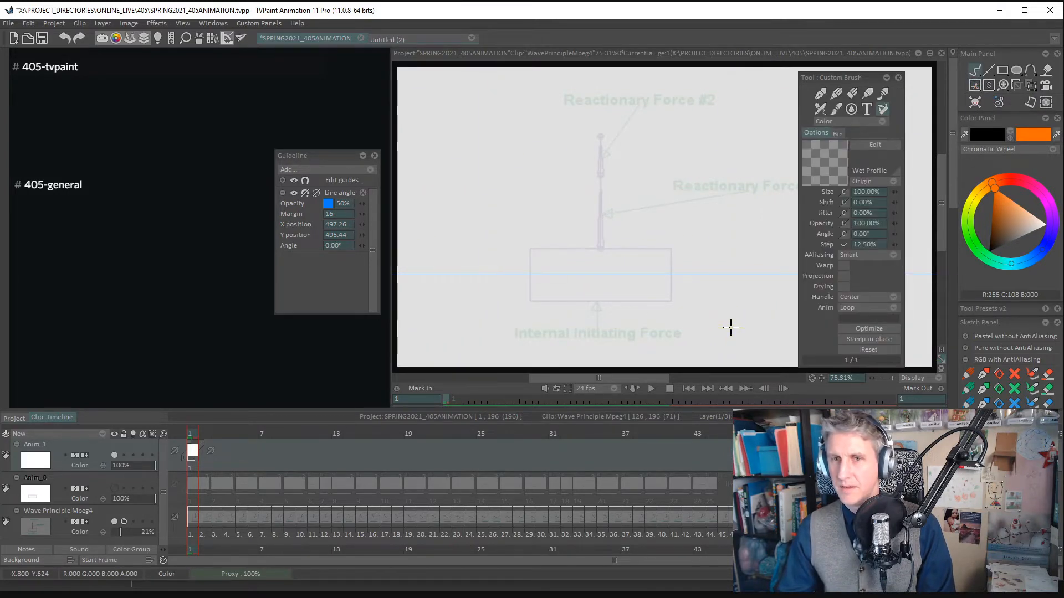
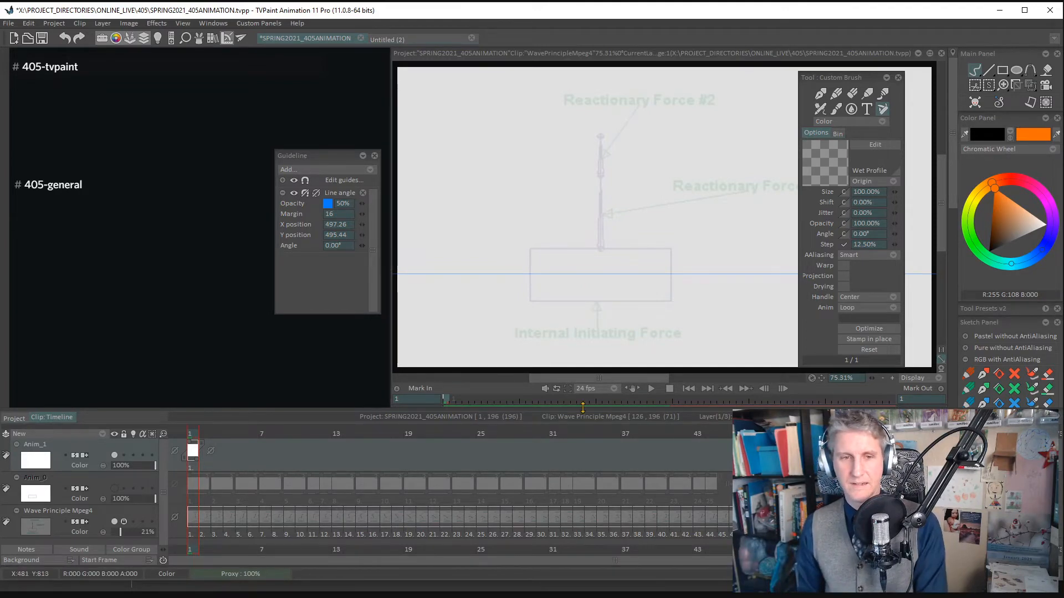
- Delete the empty Anim_1 layer and turn the Anim_0 box layer's visibility back on
{"action": "right_click", "coordinate": [94, 447]}
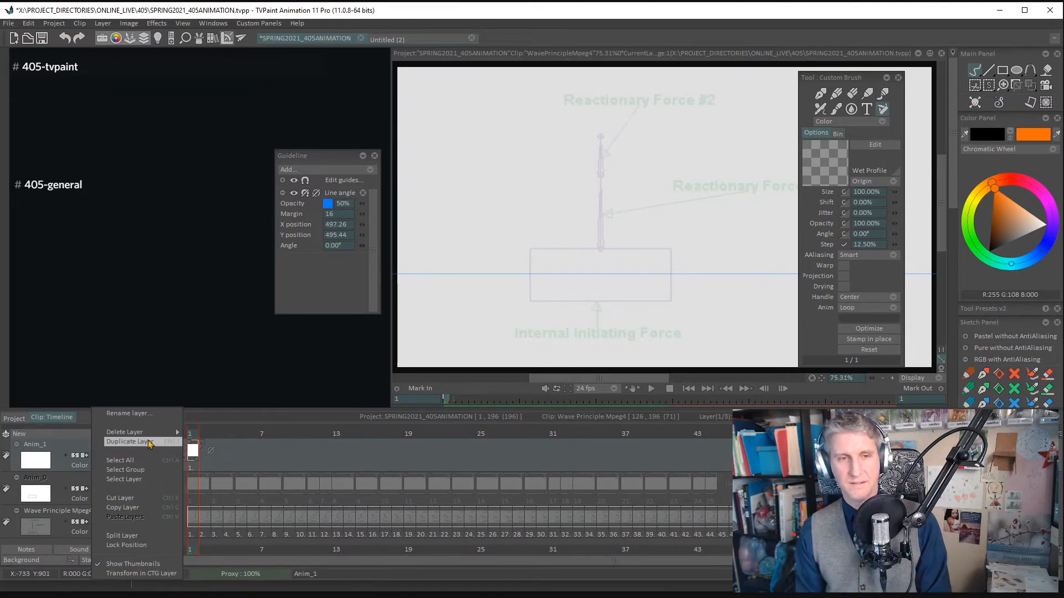
{"action": "mouse_move", "coordinate": [172, 435]}
{"action": "left_click", "coordinate": [214, 432]}
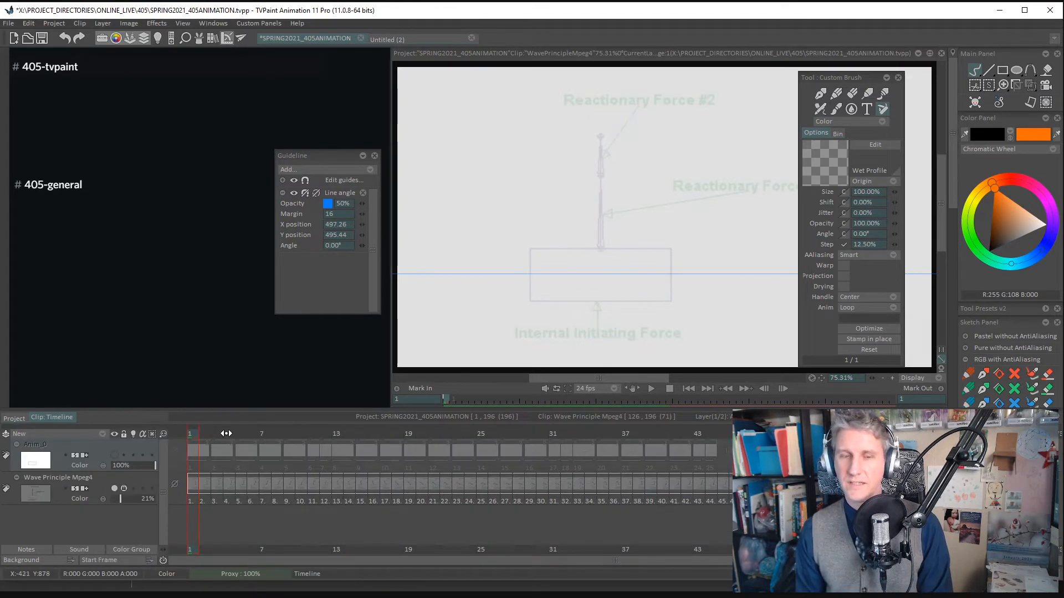
{"action": "left_click", "coordinate": [117, 455]}
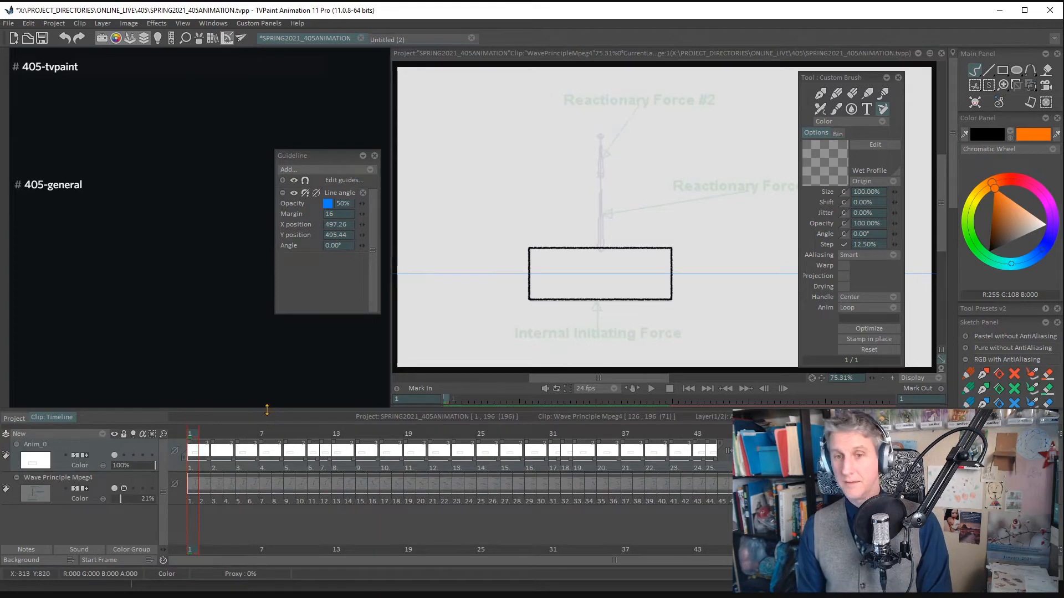
- Add a new animation layer above the box layer and extend its first frame across the clip's 71 frames
{"action": "left_click", "coordinate": [96, 437]}
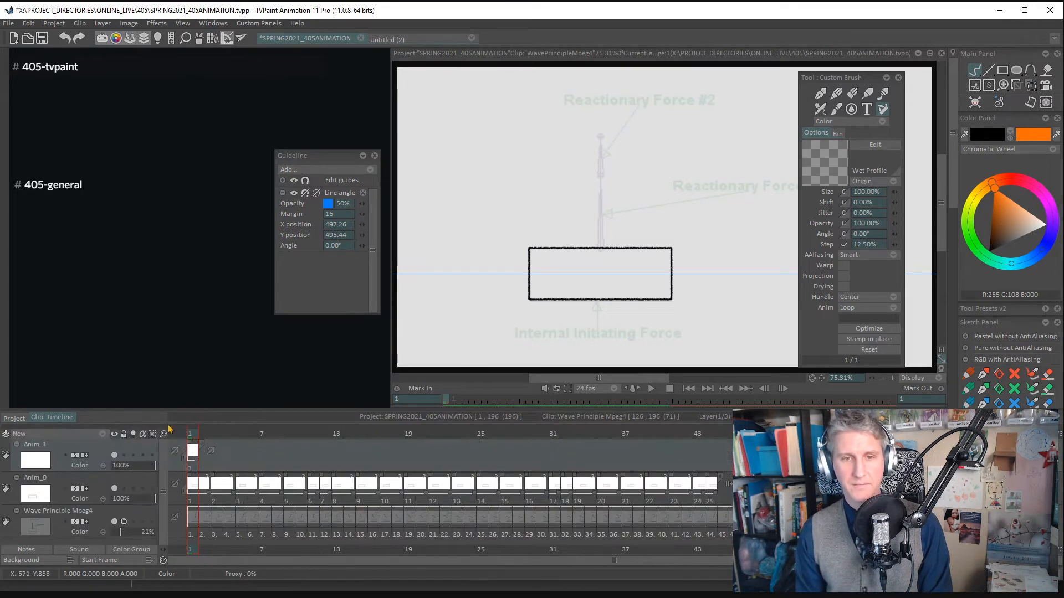
{"action": "left_click_drag", "start_coordinate": [198, 461], "coordinate": [729, 461]}
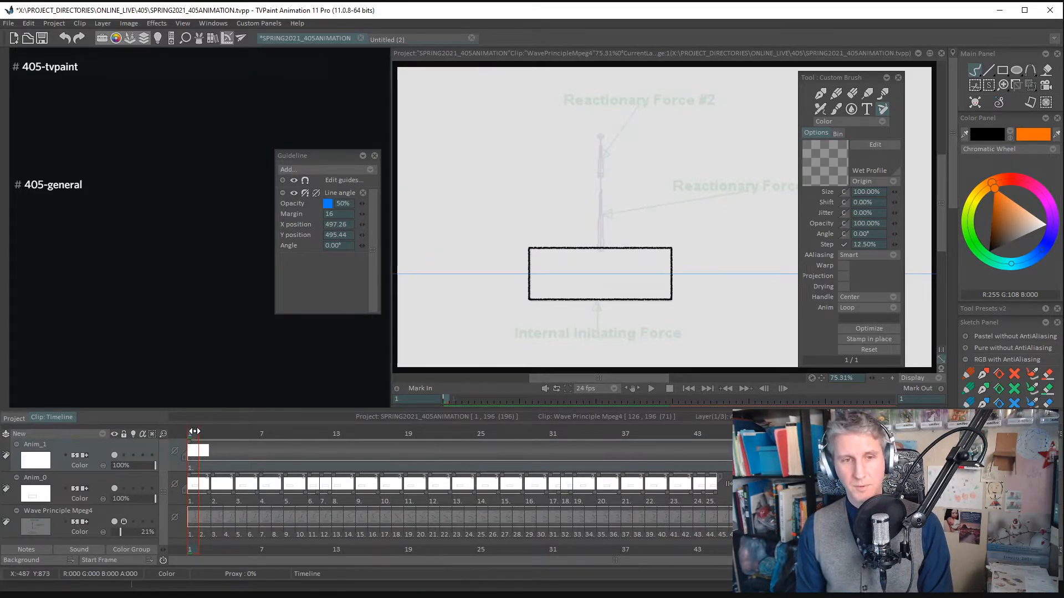
{"action": "left_click_drag", "start_coordinate": [195, 435], "coordinate": [190, 405]}
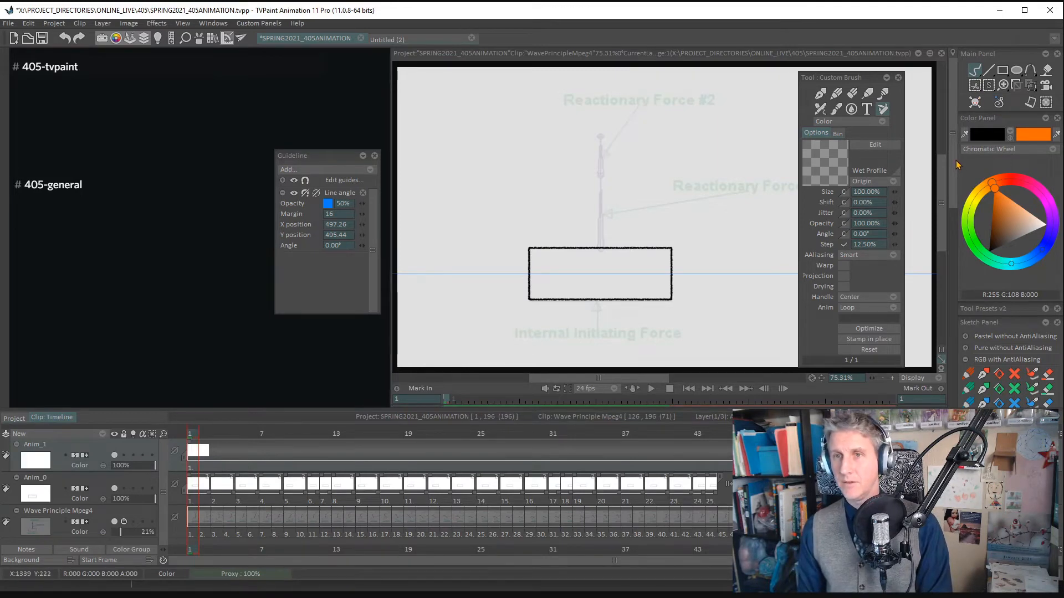
- Choose the HB Pencil brush with the black APen color, try a stroke on the canvas and undo it
{"action": "scroll", "coordinate": [980, 206], "scroll_direction": "down", "scroll_amount": 6}
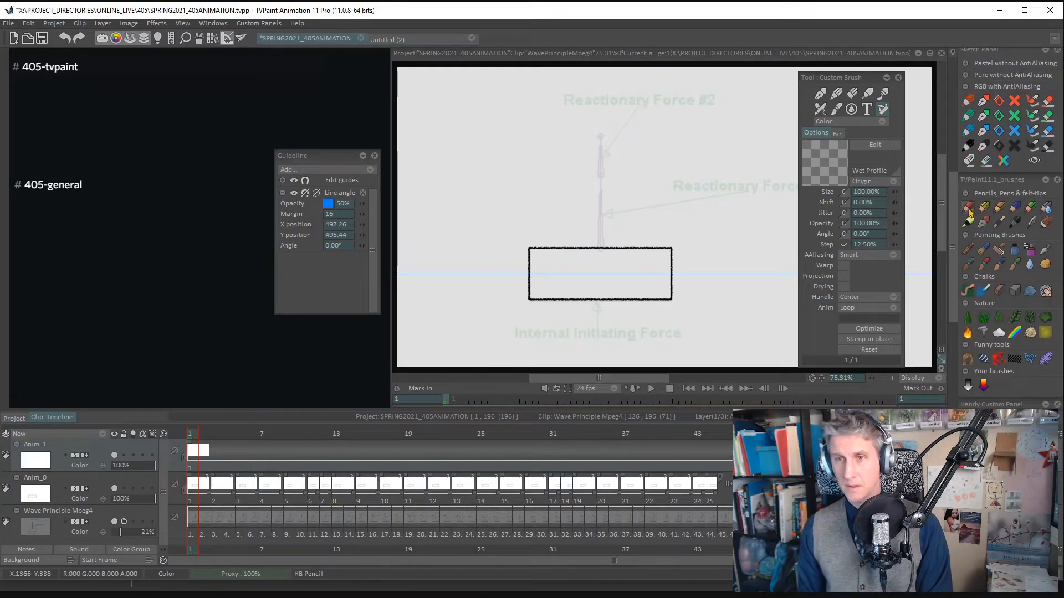
{"action": "left_click", "coordinate": [970, 212]}
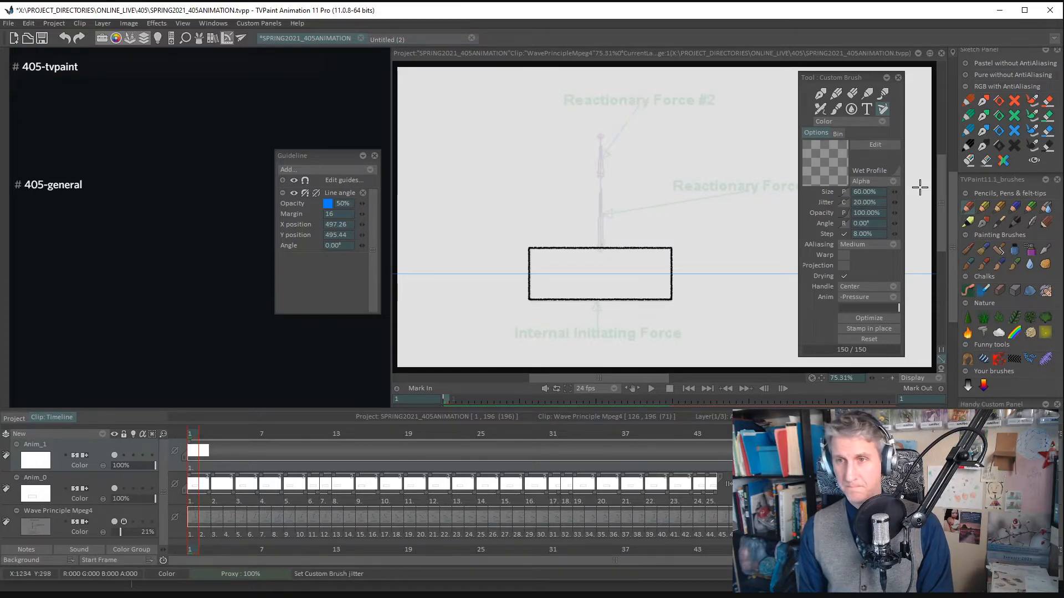
{"action": "scroll", "coordinate": [1007, 140], "scroll_direction": "up", "scroll_amount": 6}
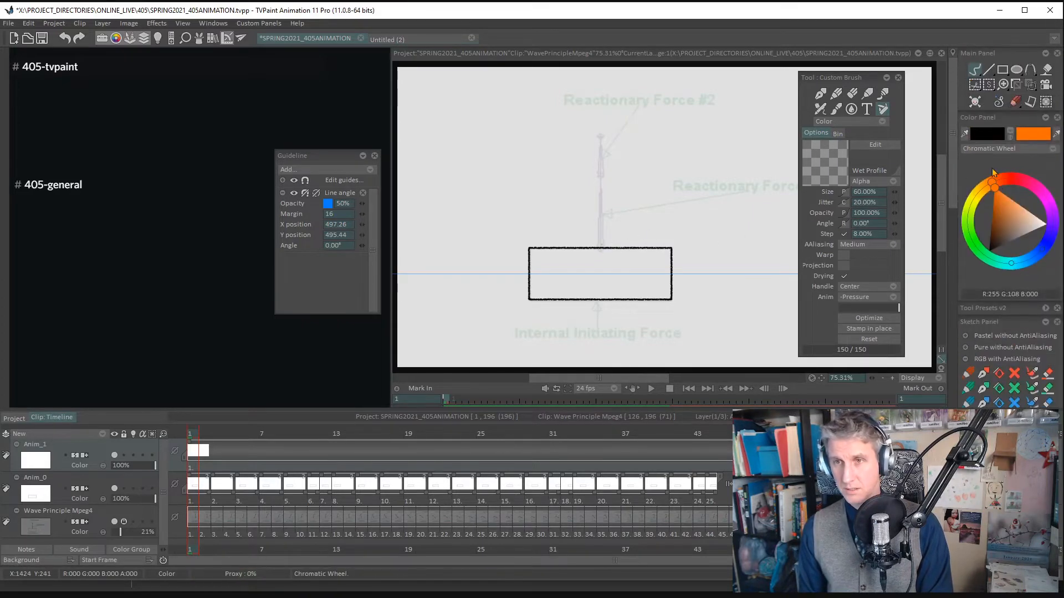
{"action": "left_click", "coordinate": [993, 137]}
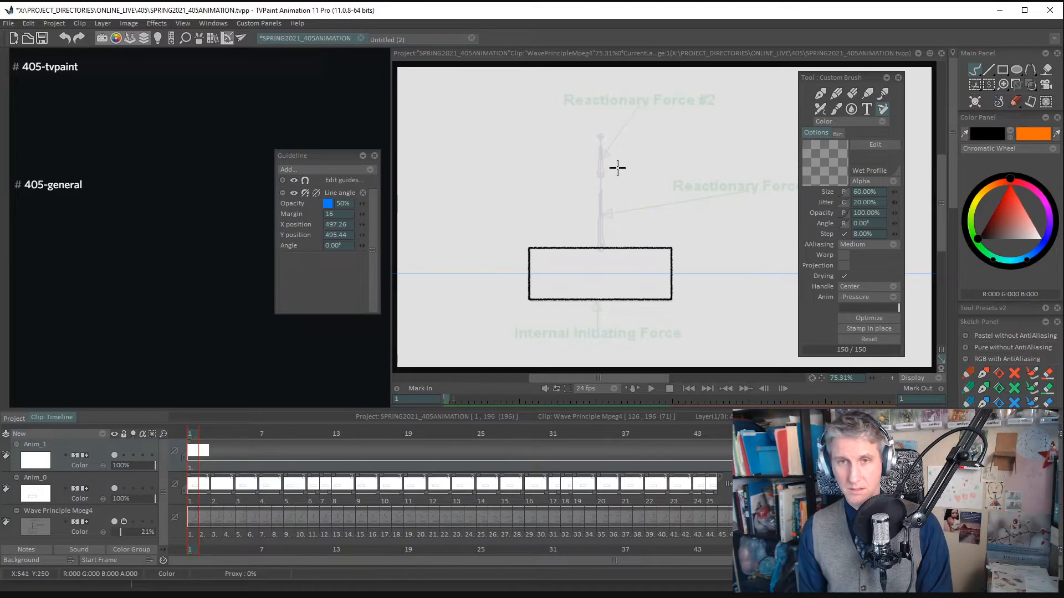
{"action": "mouse_move", "coordinate": [599, 144]}
{"action": "left_mouse_down"}
{"action": "mouse_move", "coordinate": [607, 144]}
{"action": "mouse_move", "coordinate": [581, 165]}
{"action": "left_mouse_up"}
{"action": "key", "text": "ctrl+z"}
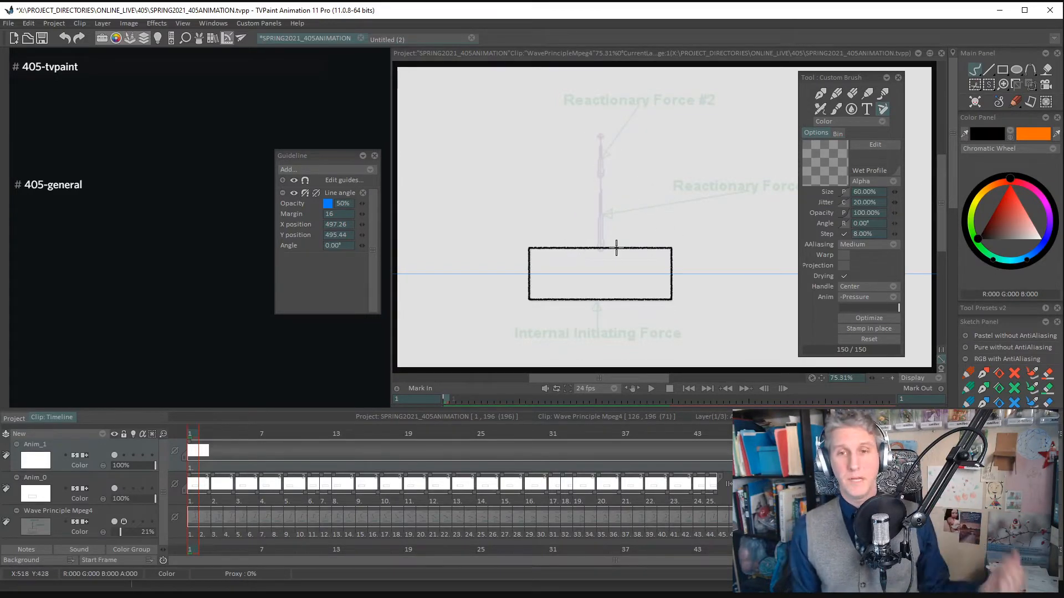
- Close the custom brush settings and trace the upright two-segment arm with joint dots on frame 1 of the new layer
{"action": "left_click_drag", "start_coordinate": [601, 244], "coordinate": [601, 245]}
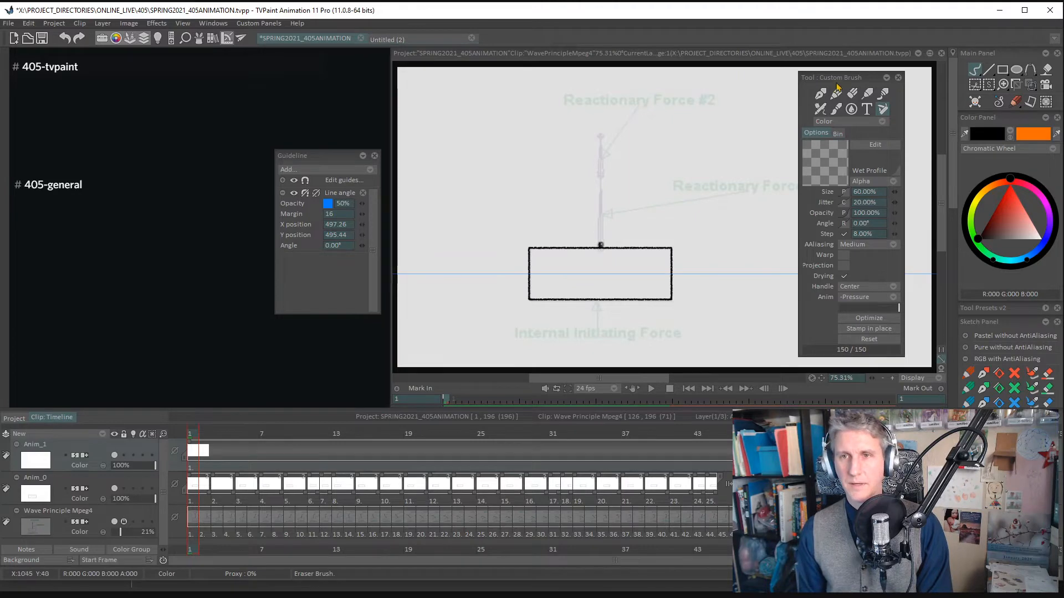
{"action": "double_click", "coordinate": [843, 78]}
{"action": "left_click_drag", "start_coordinate": [952, 105], "coordinate": [945, 284]}
{"action": "left_click_drag", "start_coordinate": [600, 242], "coordinate": [603, 176]}
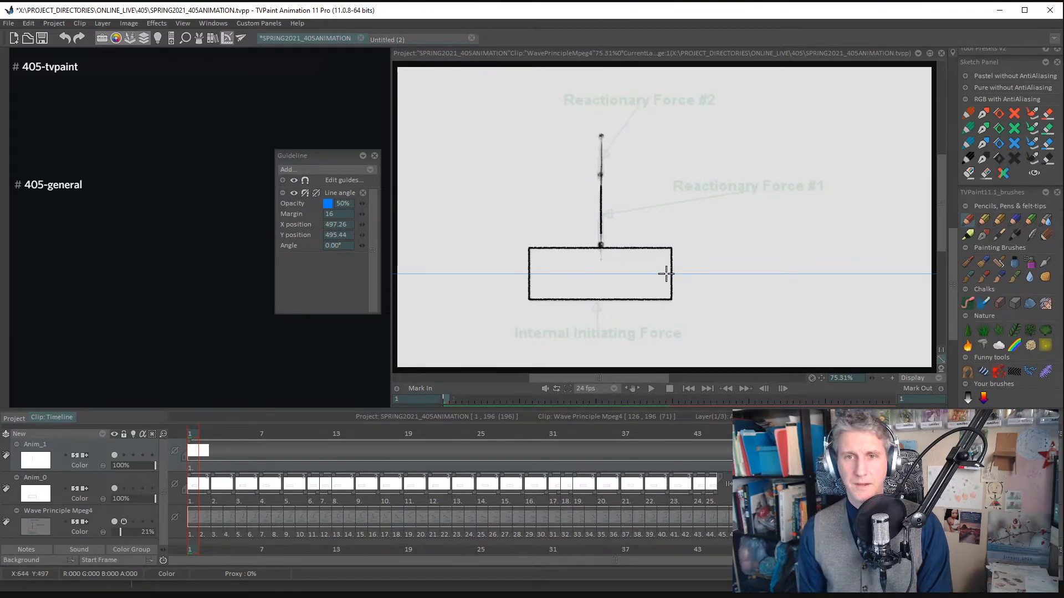
- Add a new drawing at frame 11 and trace the arm's joints and two segments over the footage
{"action": "left_click_drag", "start_coordinate": [194, 434], "coordinate": [300, 434]}
{"action": "key", "text": "Right"}
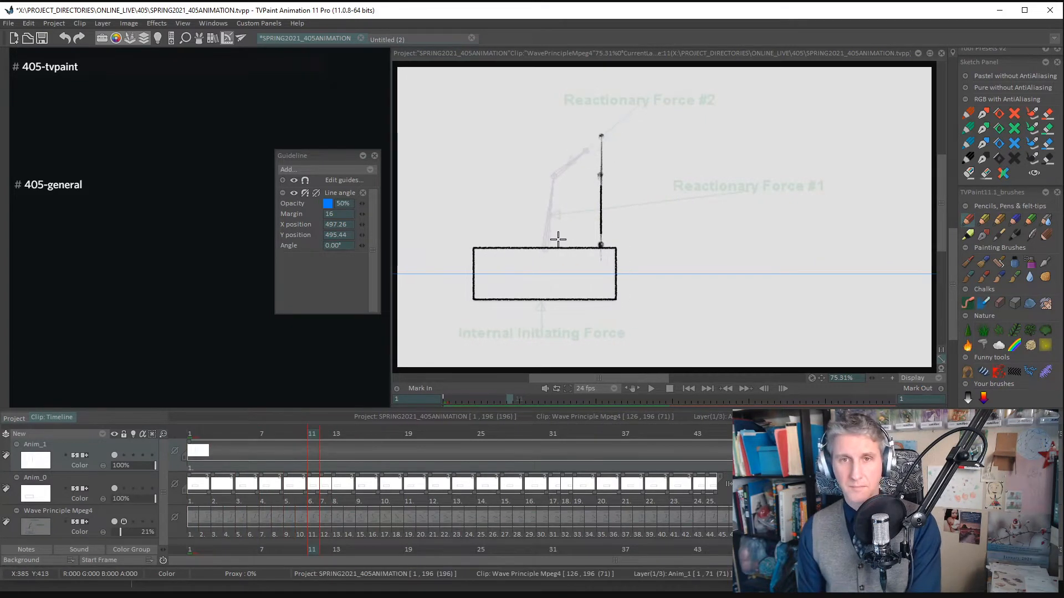
{"action": "key", "text": "Insert"}
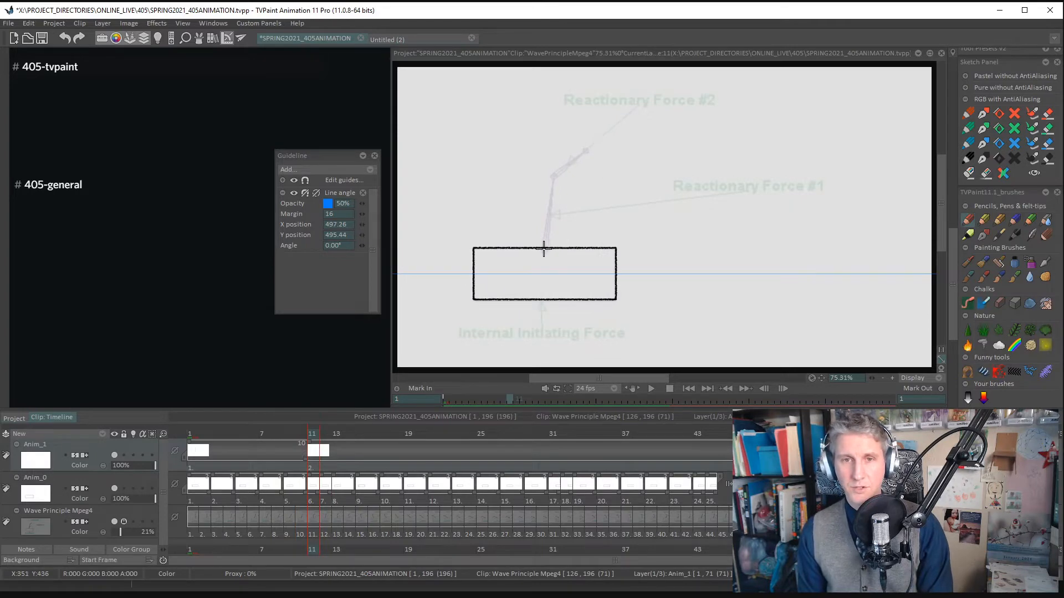
{"action": "left_click", "coordinate": [545, 246]}
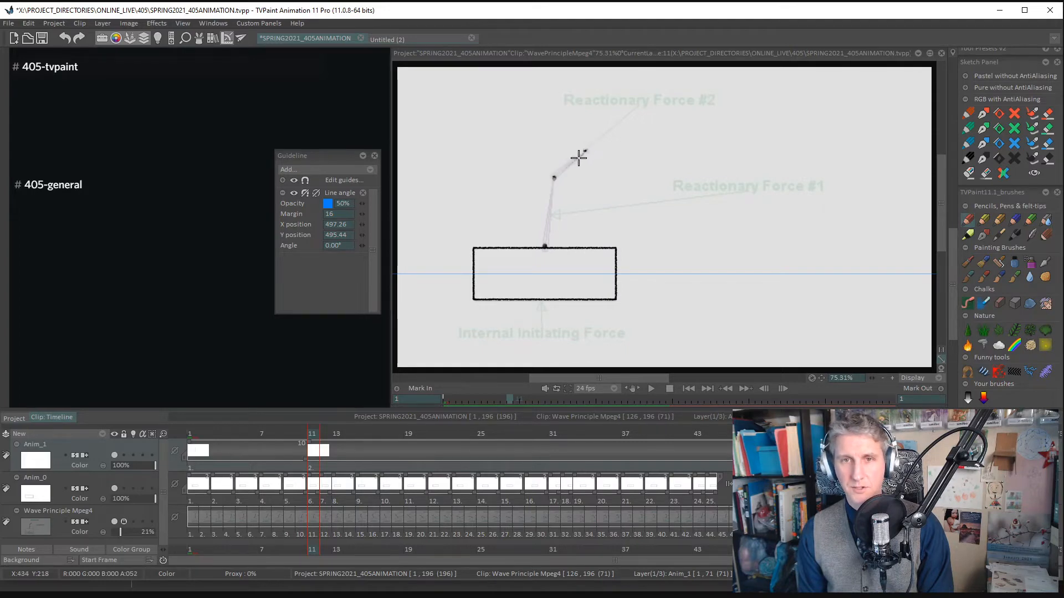
{"action": "mouse_move", "coordinate": [585, 150]}
{"action": "left_mouse_down"}
{"action": "mouse_move", "coordinate": [553, 178]}
{"action": "mouse_move", "coordinate": [548, 227]}
{"action": "mouse_move", "coordinate": [552, 175]}
{"action": "mouse_move", "coordinate": [544, 248]}
{"action": "mouse_move", "coordinate": [554, 172]}
{"action": "mouse_move", "coordinate": [544, 244]}
{"action": "left_mouse_up"}
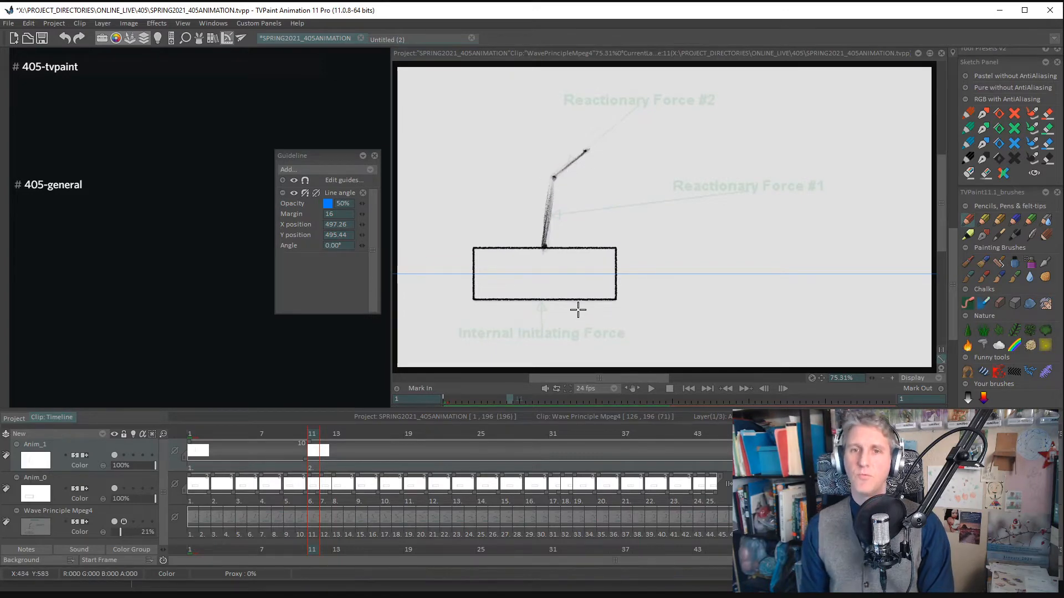
- Add a new drawing at frame 21 and trace the left-leaning arm's joints and two segments
{"action": "left_click_drag", "start_coordinate": [312, 434], "coordinate": [432, 432]}
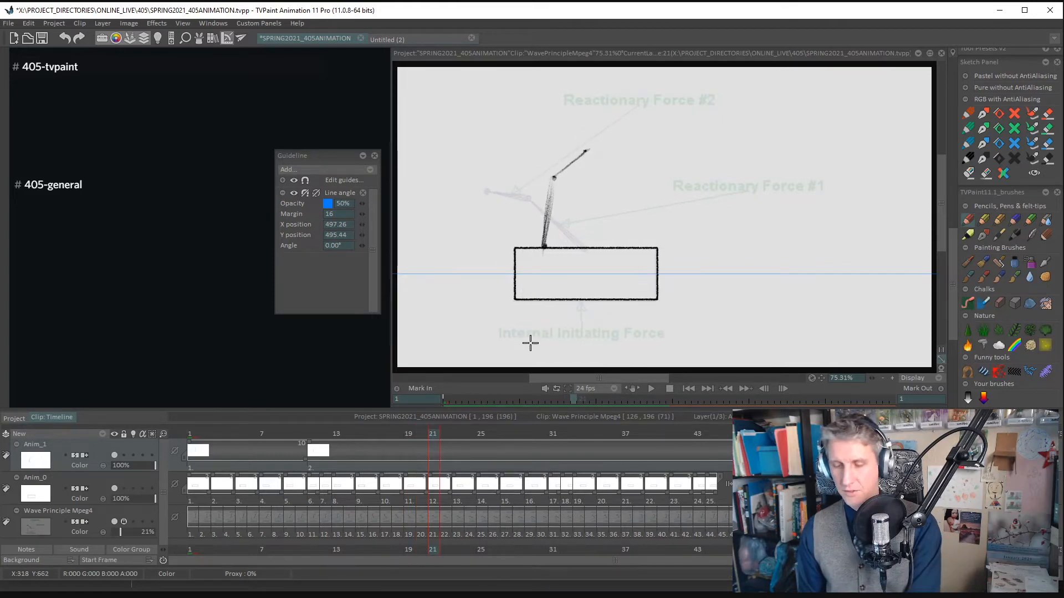
{"action": "key", "text": "Insert"}
{"action": "left_click", "coordinate": [584, 248]}
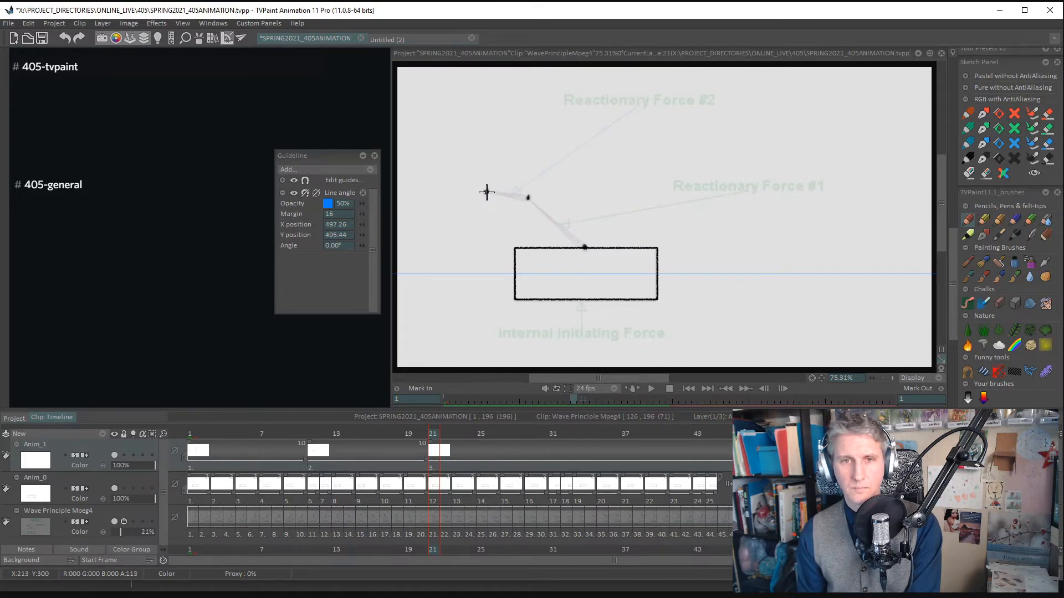
{"action": "mouse_move", "coordinate": [549, 216]}
{"action": "left_mouse_down"}
{"action": "mouse_move", "coordinate": [536, 186]}
{"action": "mouse_move", "coordinate": [498, 205]}
{"action": "mouse_move", "coordinate": [489, 191]}
{"action": "mouse_move", "coordinate": [515, 195]}
{"action": "mouse_move", "coordinate": [487, 192]}
{"action": "mouse_move", "coordinate": [558, 206]}
{"action": "mouse_move", "coordinate": [535, 206]}
{"action": "mouse_move", "coordinate": [552, 222]}
{"action": "mouse_move", "coordinate": [527, 202]}
{"action": "mouse_move", "coordinate": [553, 220]}
{"action": "left_mouse_up"}
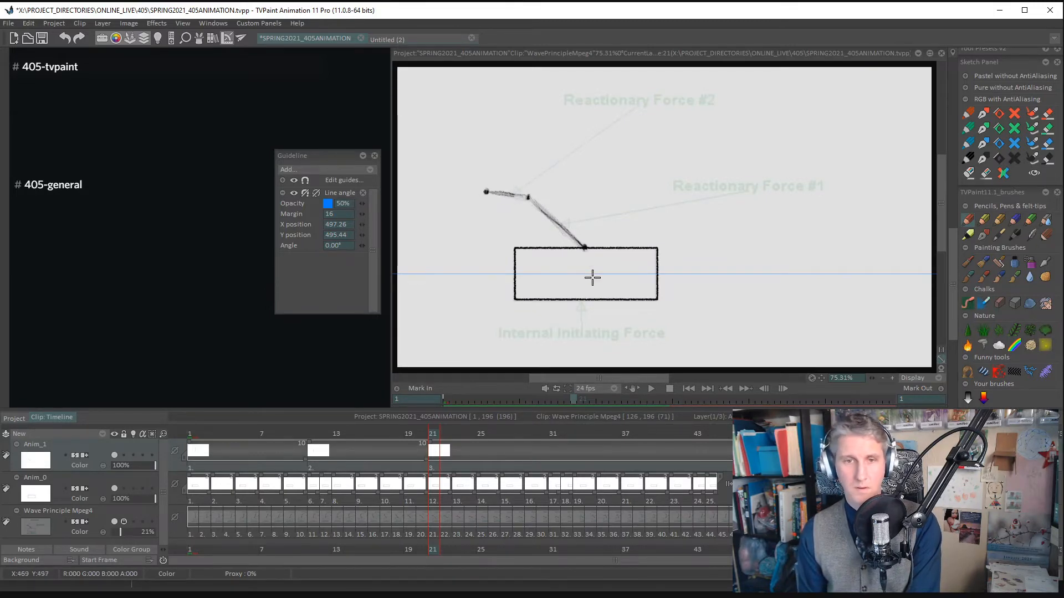
- Add a new drawing at frame 32 and trace the arm's joints and both segments, with the upper one bent downward
{"action": "left_click_drag", "start_coordinate": [433, 434], "coordinate": [571, 430]}
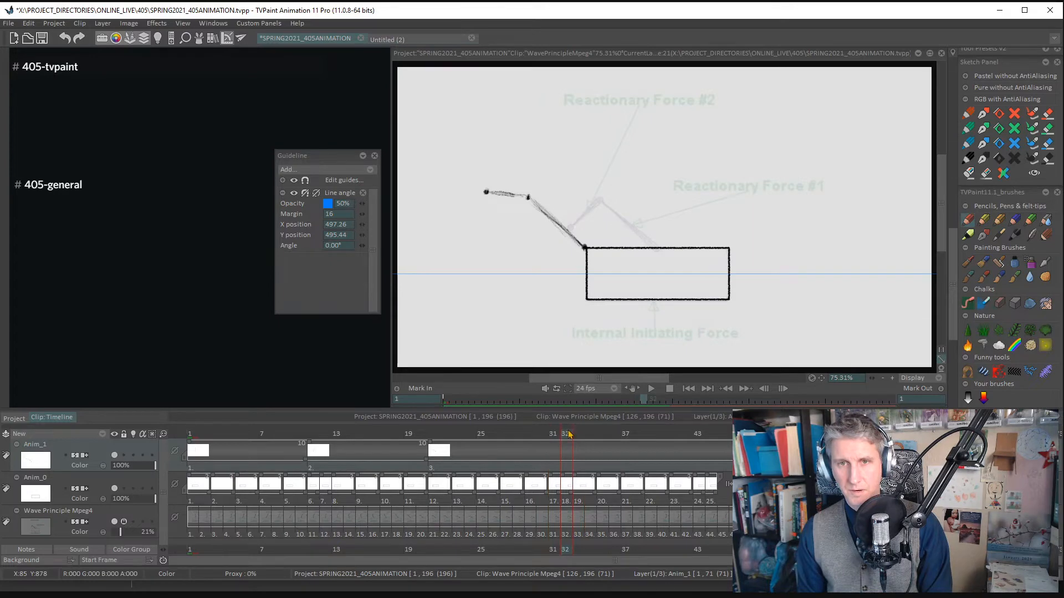
{"action": "key", "text": "Insert"}
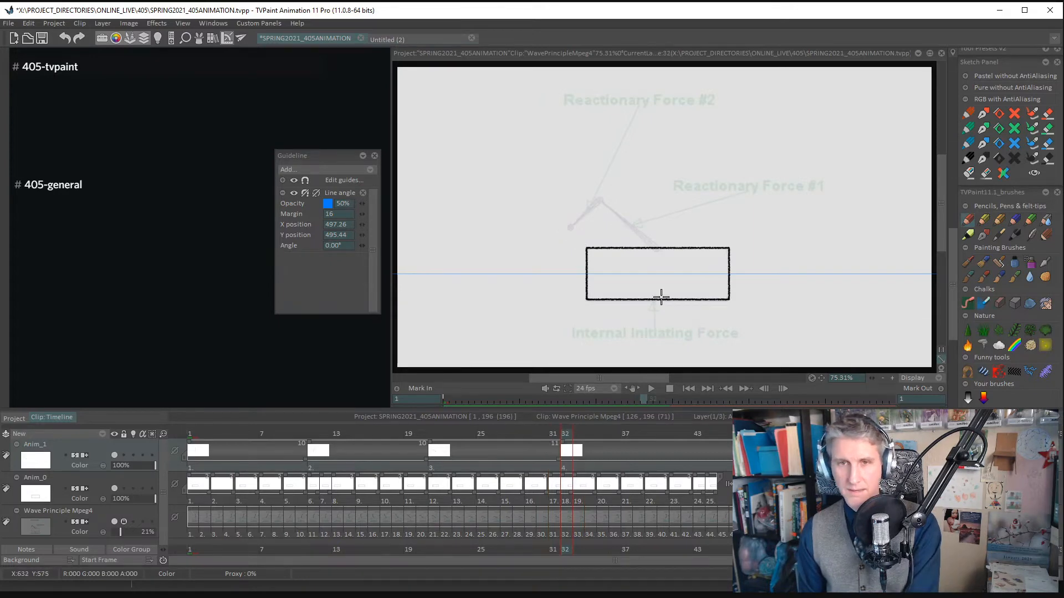
{"action": "left_click", "coordinate": [601, 199]}
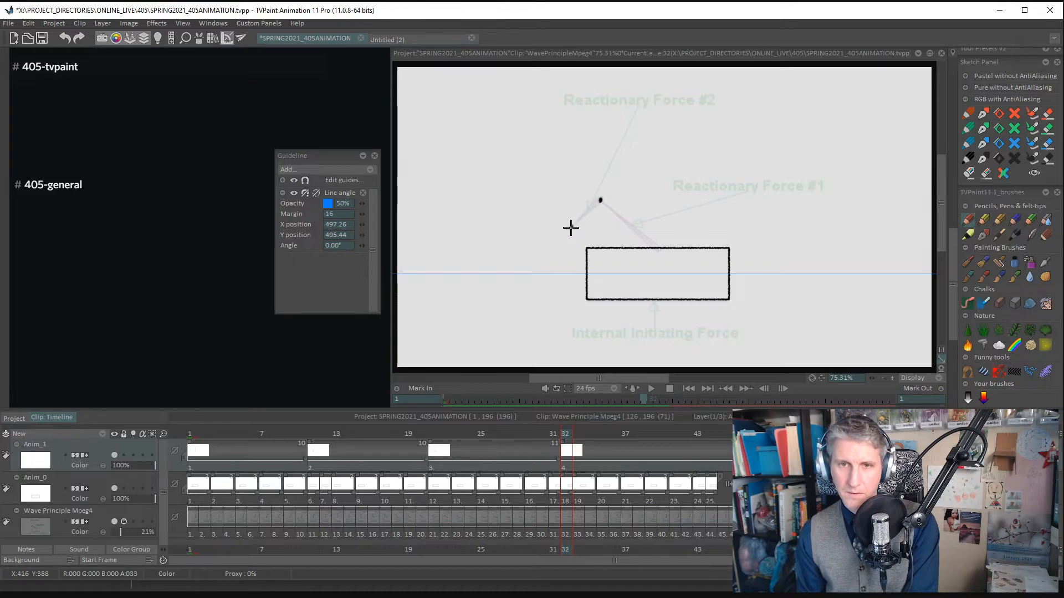
{"action": "left_click", "coordinate": [570, 225]}
{"action": "left_click_drag", "start_coordinate": [595, 206], "coordinate": [600, 201]}
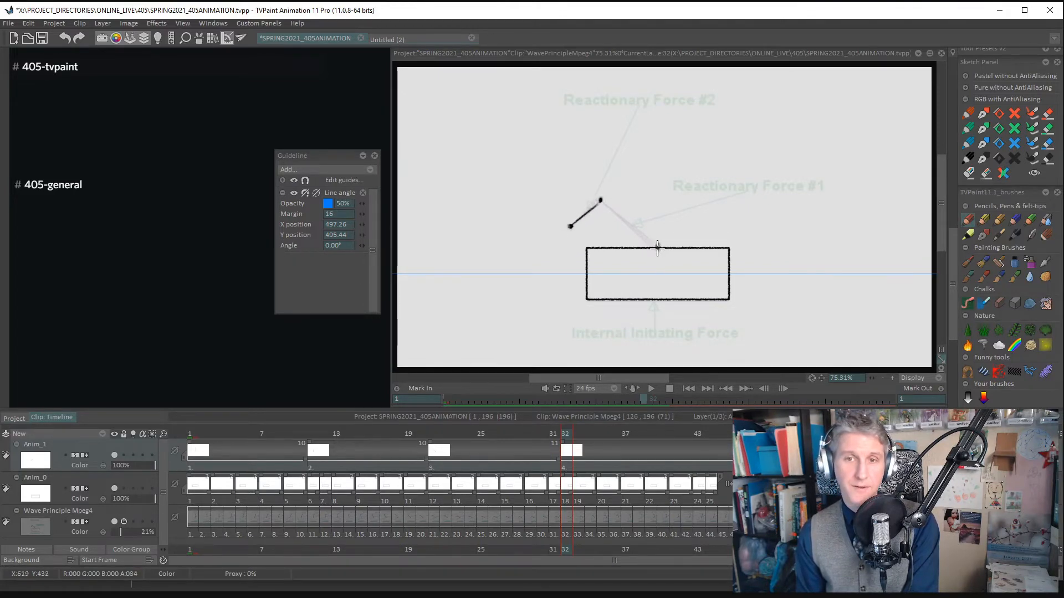
{"action": "mouse_move", "coordinate": [657, 247]}
{"action": "left_mouse_down"}
{"action": "mouse_move", "coordinate": [608, 209]}
{"action": "mouse_move", "coordinate": [659, 249]}
{"action": "left_mouse_up"}
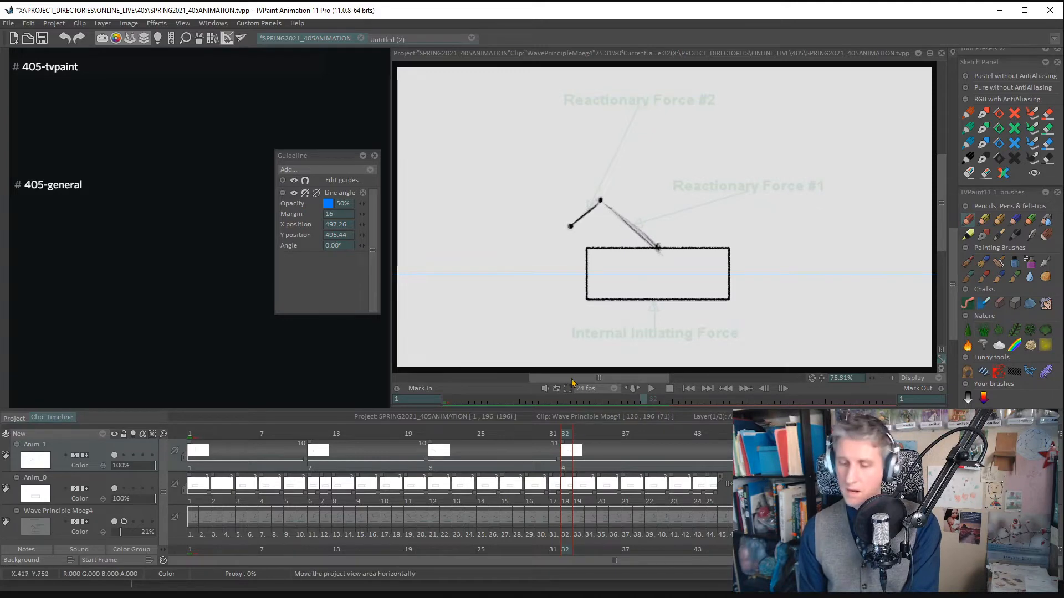
- Add a new drawing at frame 39, trace the arm's joints and two segments, and darken the lower segment and joints
{"action": "key", "text": "Right"}
{"action": "key", "text": "Right"}
{"action": "key", "text": "Right"}
{"action": "key", "text": "Right"}
{"action": "key", "text": "Right"}
{"action": "key", "text": "Right"}
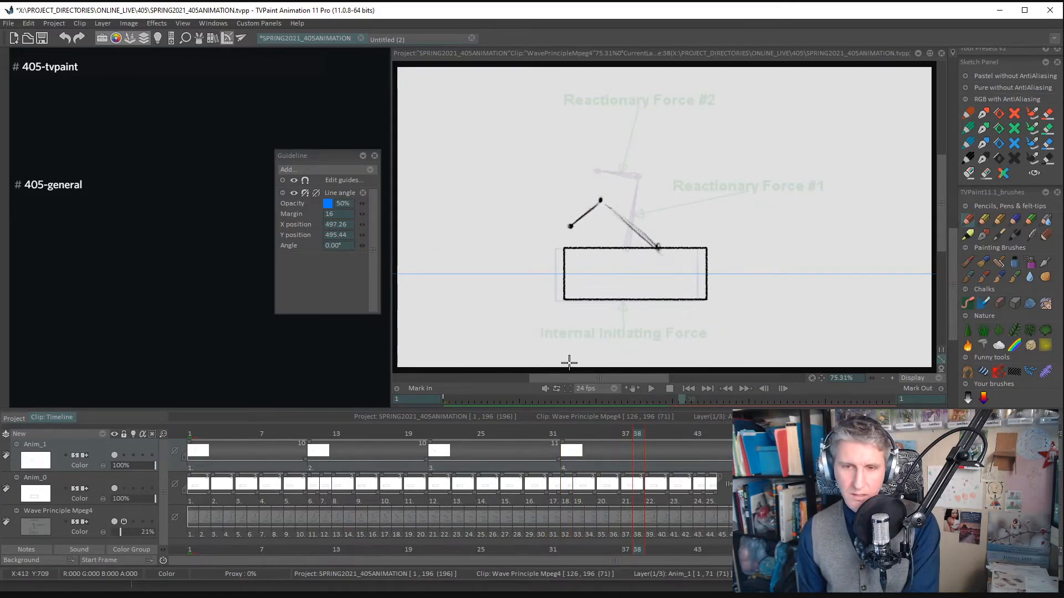
{"action": "key", "text": "Right"}
{"action": "key", "text": "Delete"}
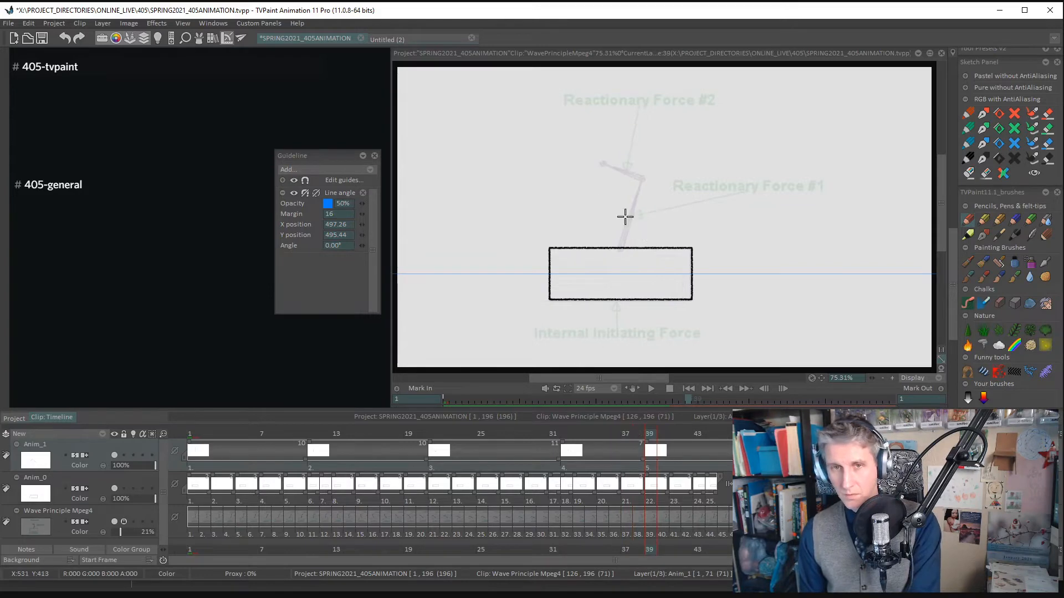
{"action": "left_click", "coordinate": [641, 178]}
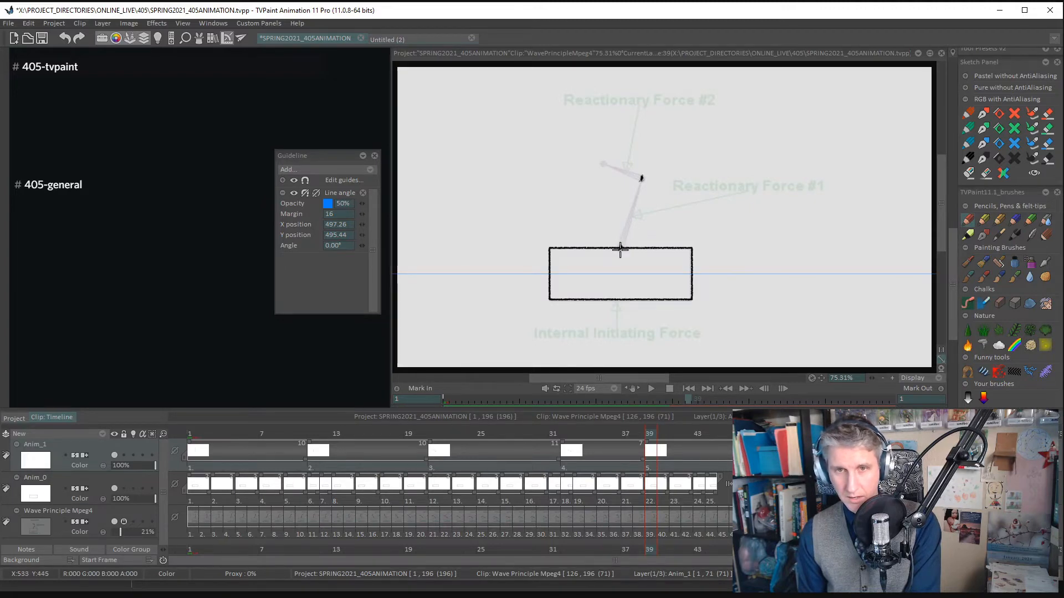
{"action": "mouse_move", "coordinate": [619, 254]}
{"action": "left_mouse_down"}
{"action": "mouse_move", "coordinate": [631, 210]}
{"action": "mouse_move", "coordinate": [621, 249]}
{"action": "left_mouse_up"}
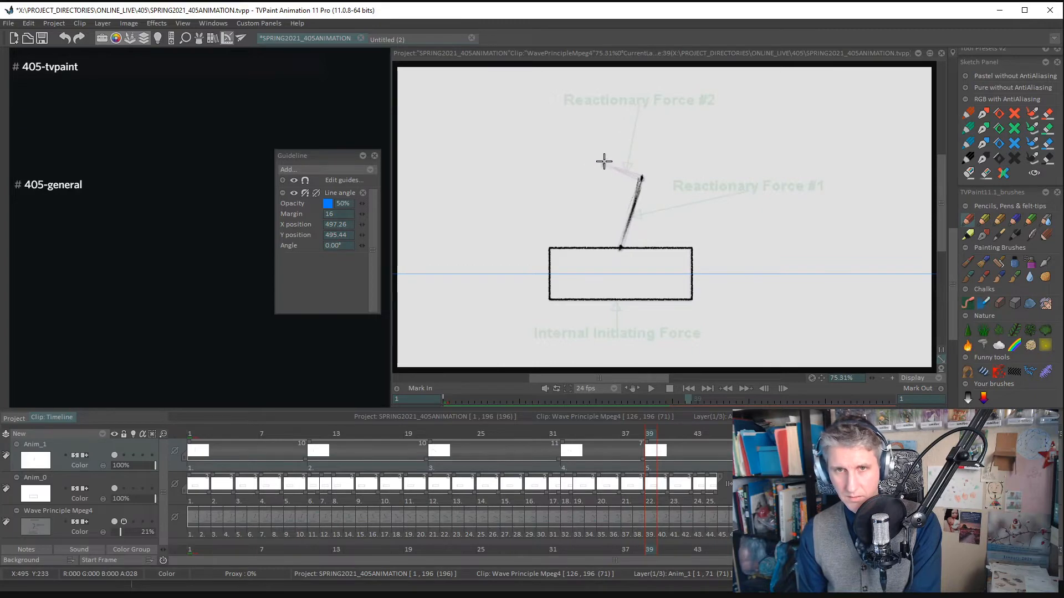
{"action": "left_click_drag", "start_coordinate": [629, 173], "coordinate": [630, 174]}
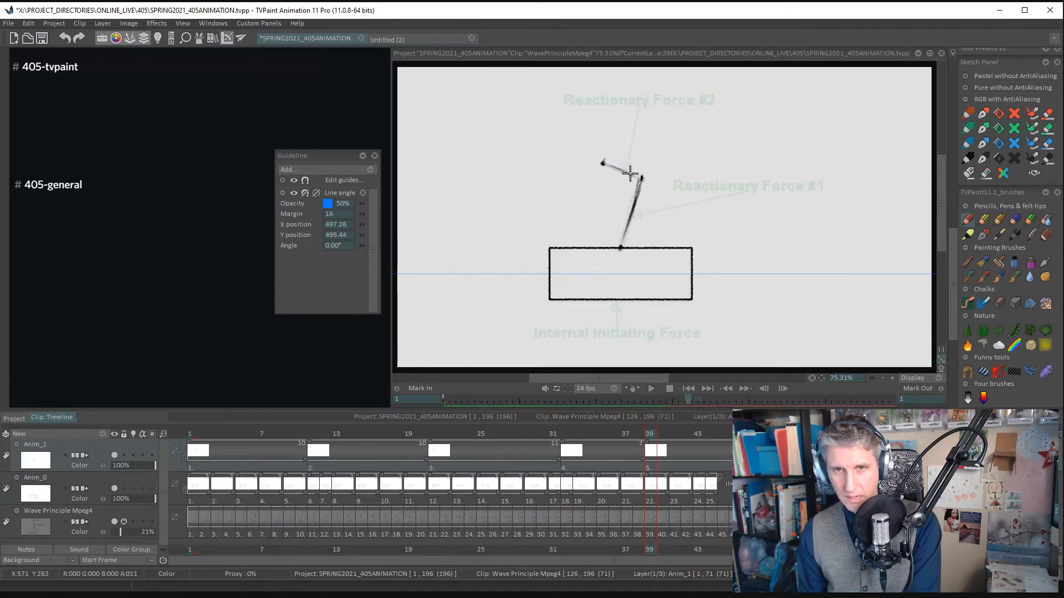
{"action": "left_click_drag", "start_coordinate": [620, 244], "coordinate": [620, 247]}
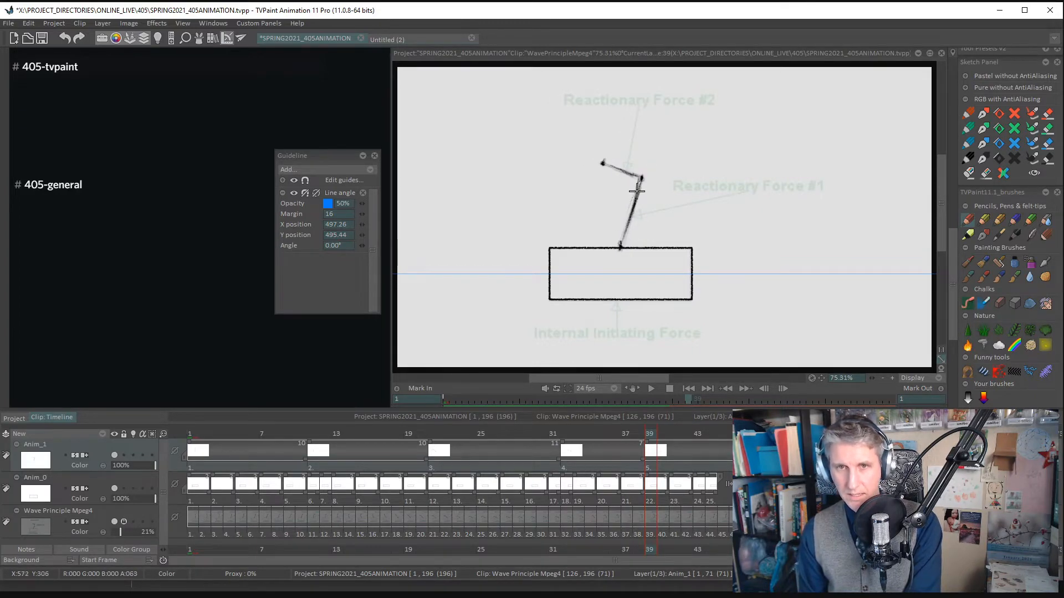
{"action": "left_click_drag", "start_coordinate": [642, 178], "coordinate": [641, 182]}
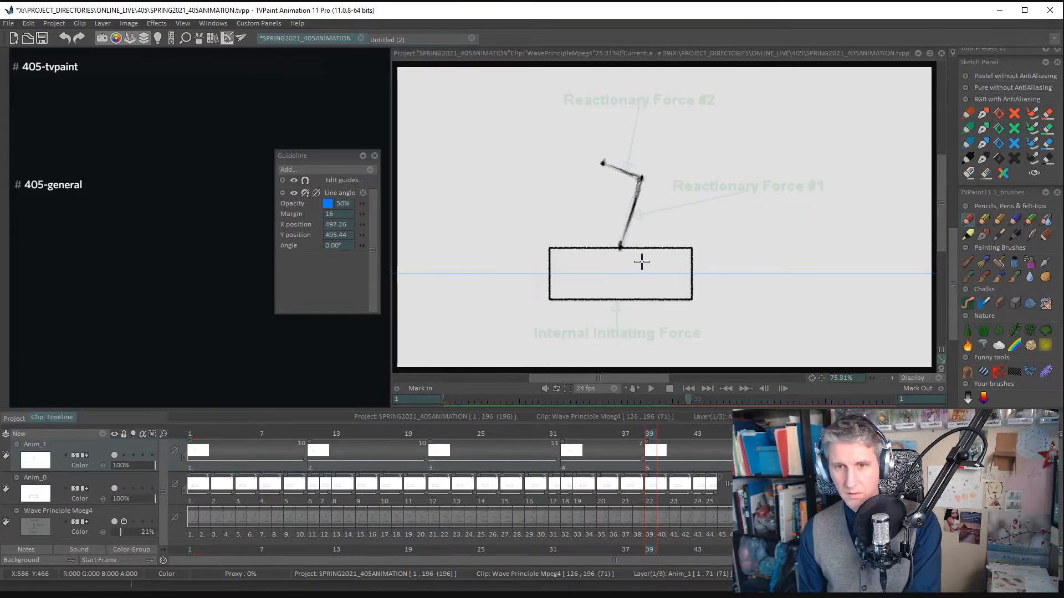
- Add a new drawing at frame 46 and trace the nearly upright arm's joints and two segments
{"action": "key", "text": "Right"}
{"action": "key", "text": "Right"}
{"action": "key", "text": "Right"}
{"action": "key", "text": "Right"}
{"action": "key", "text": "Right"}
{"action": "key", "text": "Right"}
{"action": "key", "text": "Right"}
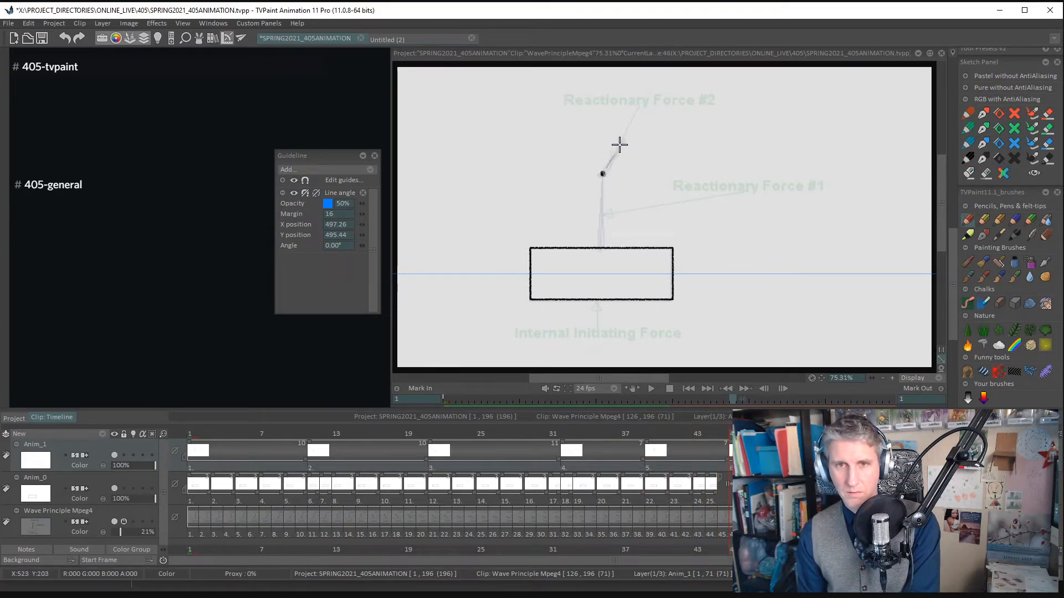
{"action": "mouse_move", "coordinate": [621, 141]}
{"action": "left_mouse_down"}
{"action": "mouse_move", "coordinate": [604, 252]}
{"action": "mouse_move", "coordinate": [601, 178]}
{"action": "left_mouse_up"}
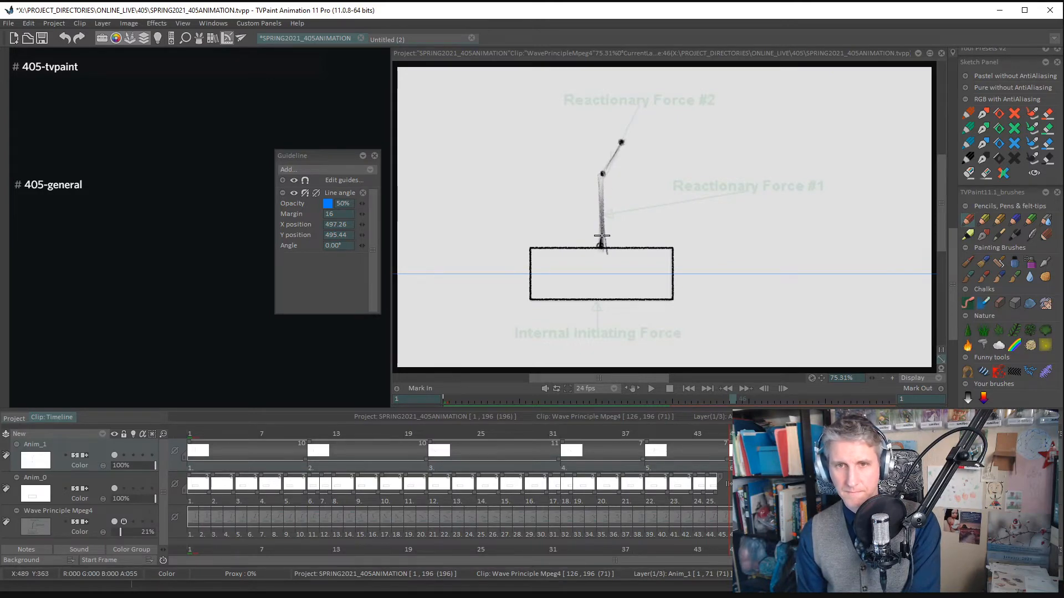
- Add a new drawing at frame 53 and mark the tip, middle and base joints of the left-leaning arm
{"action": "key", "text": "Right"}
{"action": "key", "text": "Right"}
{"action": "key", "text": "Right"}
{"action": "key", "text": "Right"}
{"action": "key", "text": "Right"}
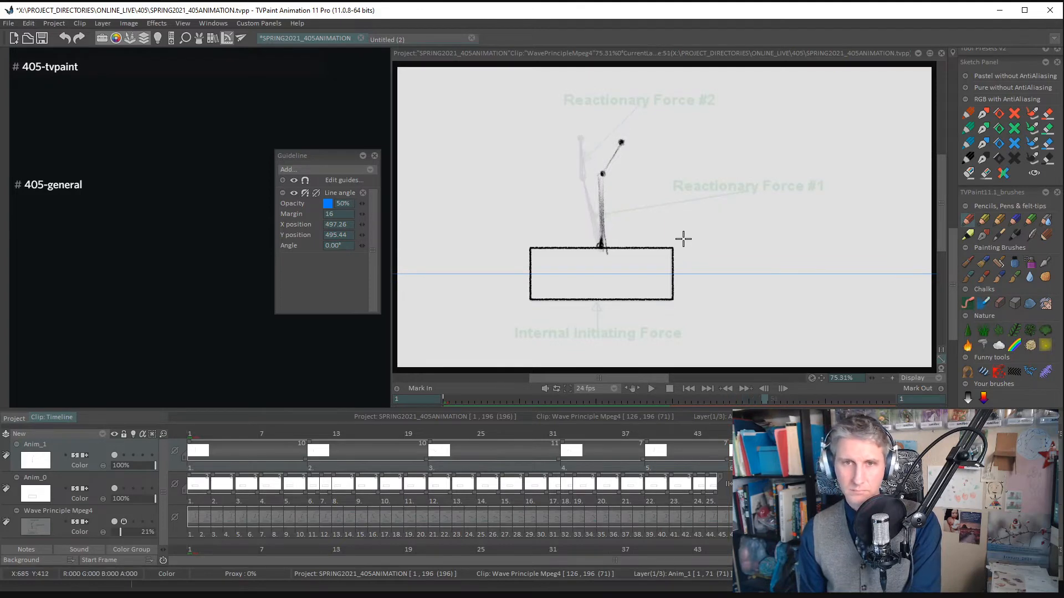
{"action": "key", "text": "Right"}
{"action": "key", "text": "Right"}
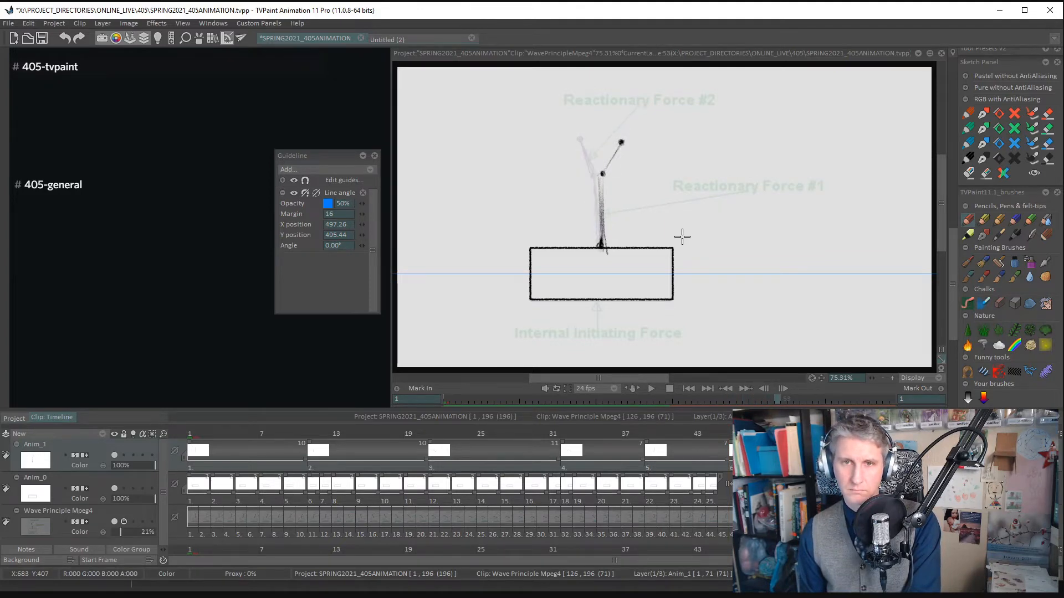
{"action": "key", "text": "Delete"}
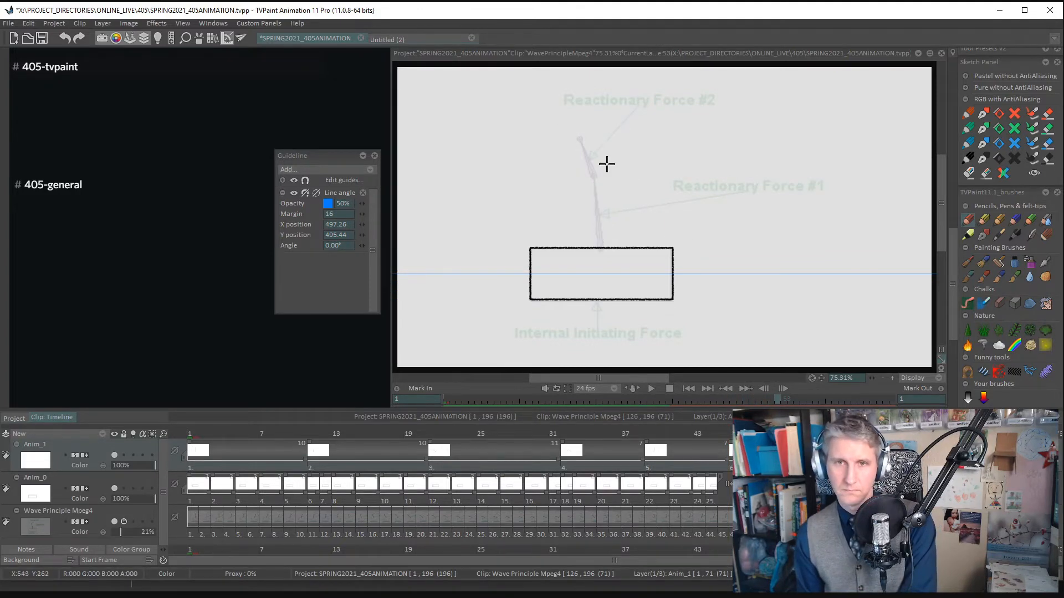
{"action": "left_click", "coordinate": [580, 138]}
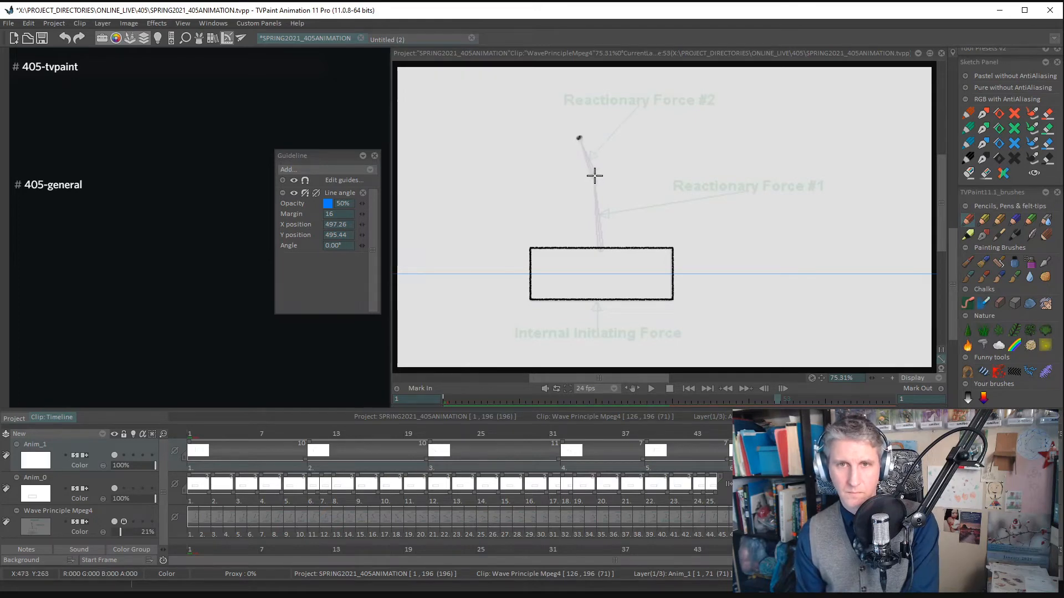
{"action": "left_click", "coordinate": [599, 246]}
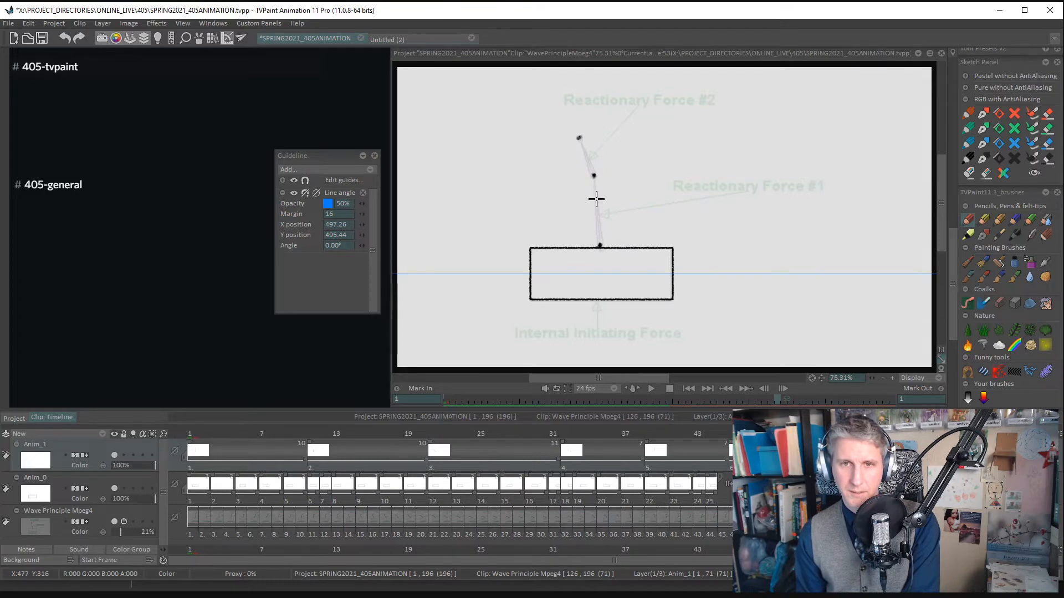
{"action": "left_click_drag", "start_coordinate": [594, 179], "coordinate": [600, 239]}
{"action": "left_click_drag", "start_coordinate": [593, 176], "coordinate": [602, 244]}
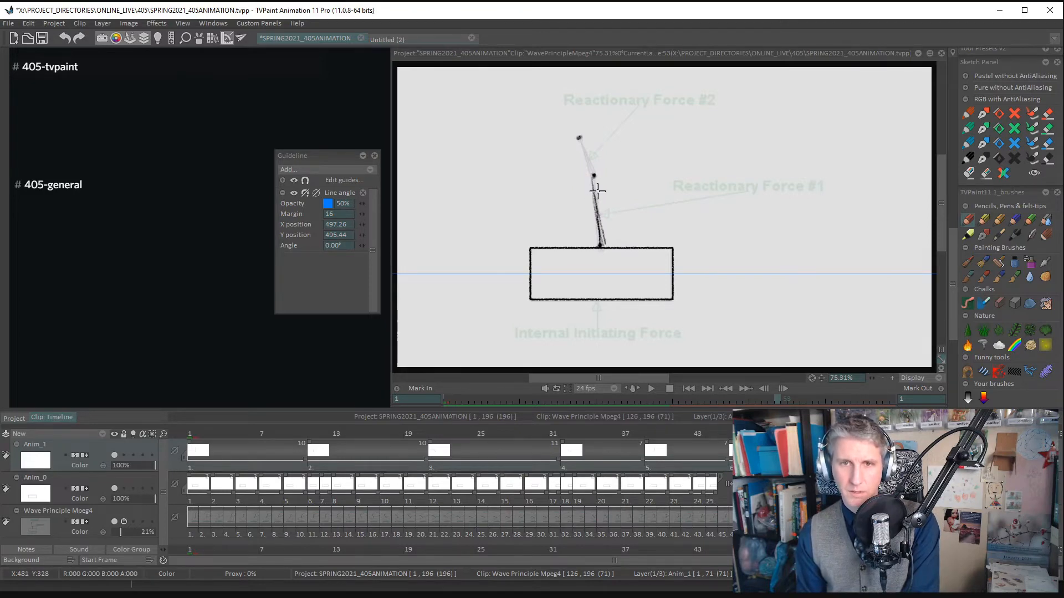
{"action": "left_click_drag", "start_coordinate": [578, 137], "coordinate": [595, 176]}
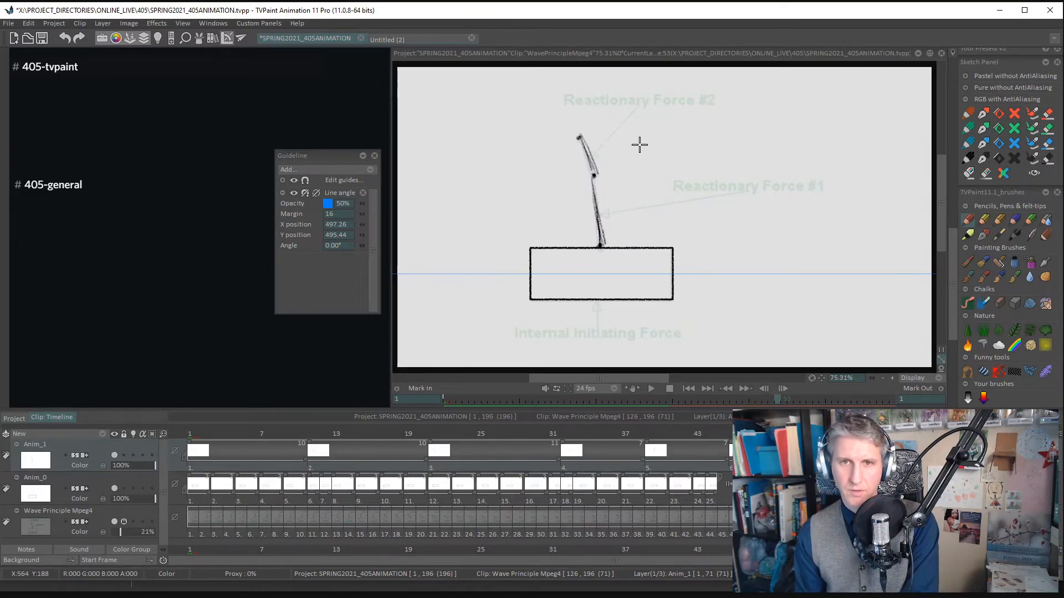
{"action": "key", "text": "ctrl+z"}
{"action": "key", "text": "ctrl+z"}
{"action": "key", "text": "ctrl+z"}
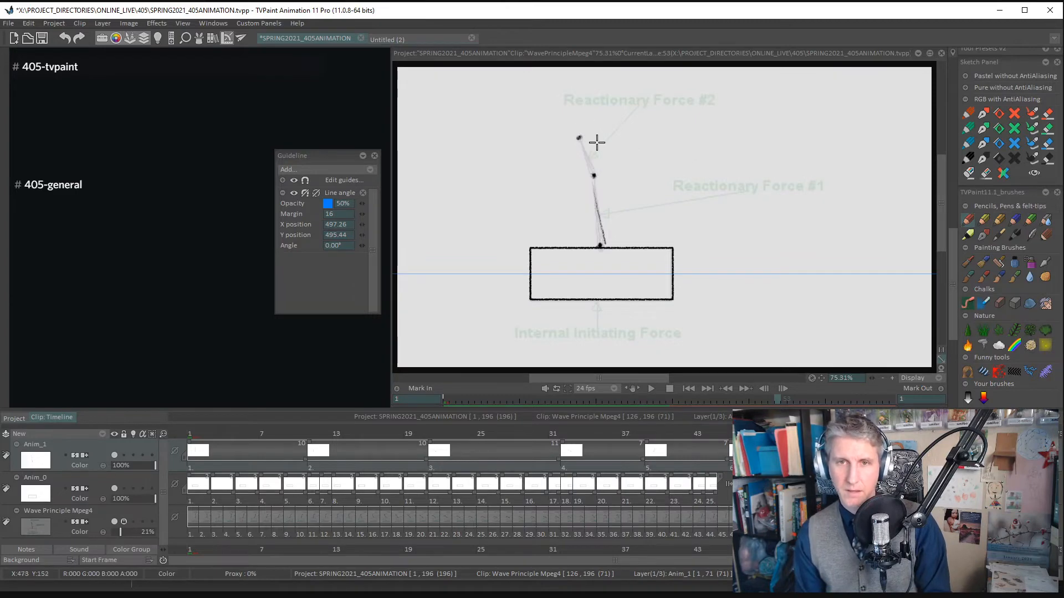
- Trace the arm's upper and lower segments between the joints at frame 53
{"action": "mouse_move", "coordinate": [579, 137]}
{"action": "left_mouse_down"}
{"action": "mouse_move", "coordinate": [592, 172]}
{"action": "mouse_move", "coordinate": [580, 141]}
{"action": "mouse_move", "coordinate": [586, 158]}
{"action": "mouse_move", "coordinate": [594, 136]}
{"action": "mouse_move", "coordinate": [596, 234]}
{"action": "left_mouse_up"}
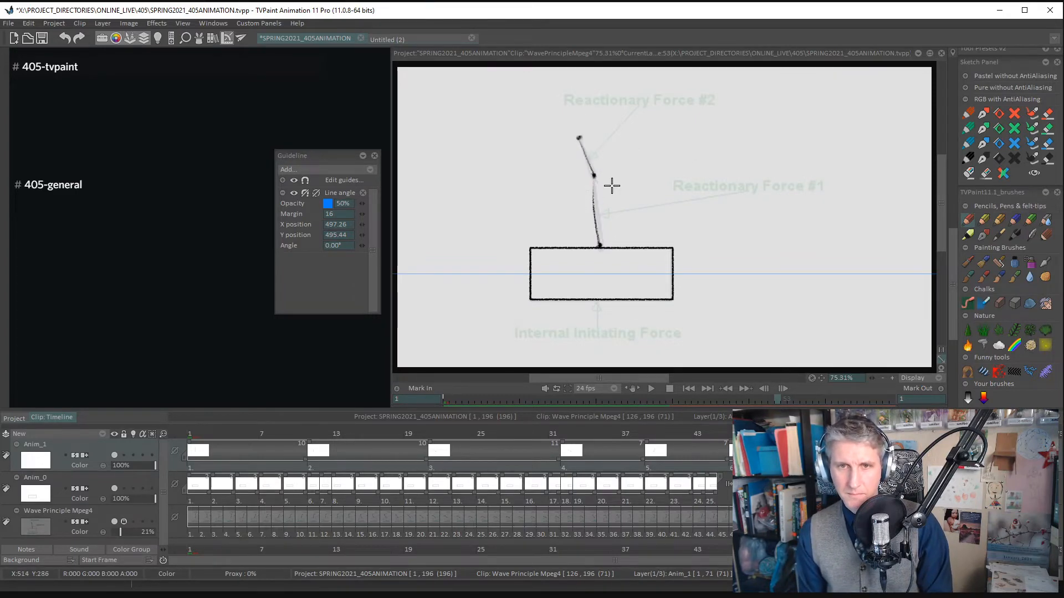
{"action": "key", "text": "ctrl+z"}
{"action": "left_click_drag", "start_coordinate": [594, 176], "coordinate": [603, 255]}
{"action": "key", "text": "ctrl+z"}
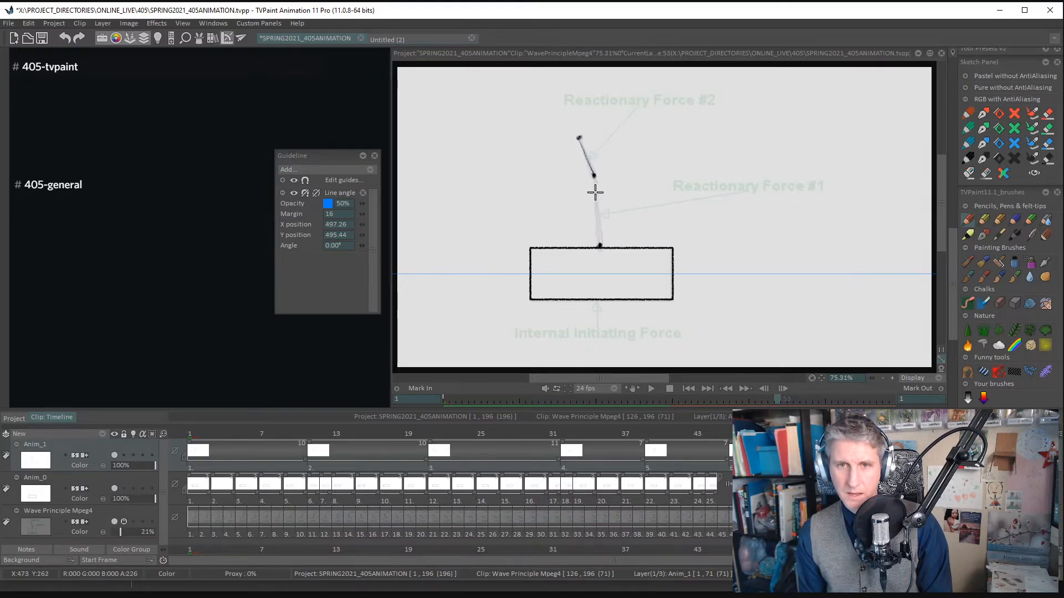
{"action": "left_click_drag", "start_coordinate": [595, 192], "coordinate": [601, 243]}
- Add a new drawing at frame 60 and mark the arm's middle joint
{"action": "key", "text": "Right"}
{"action": "key", "text": "Right"}
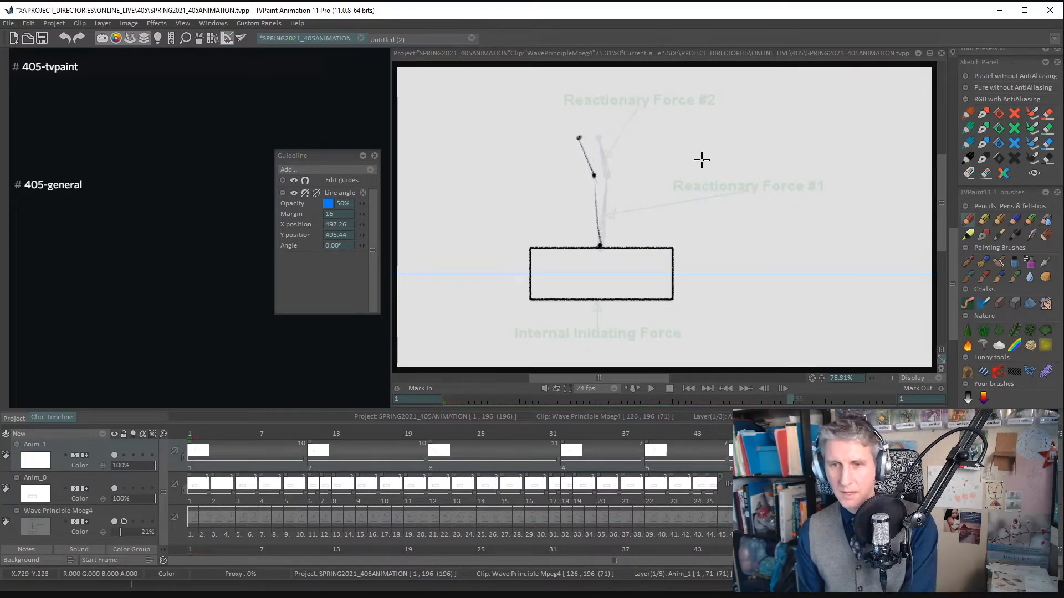
{"action": "key", "text": "Right"}
{"action": "key", "text": "Right"}
{"action": "key", "text": "Left"}
{"action": "key", "text": "Left"}
{"action": "key", "text": "Left"}
{"action": "key", "text": "Left"}
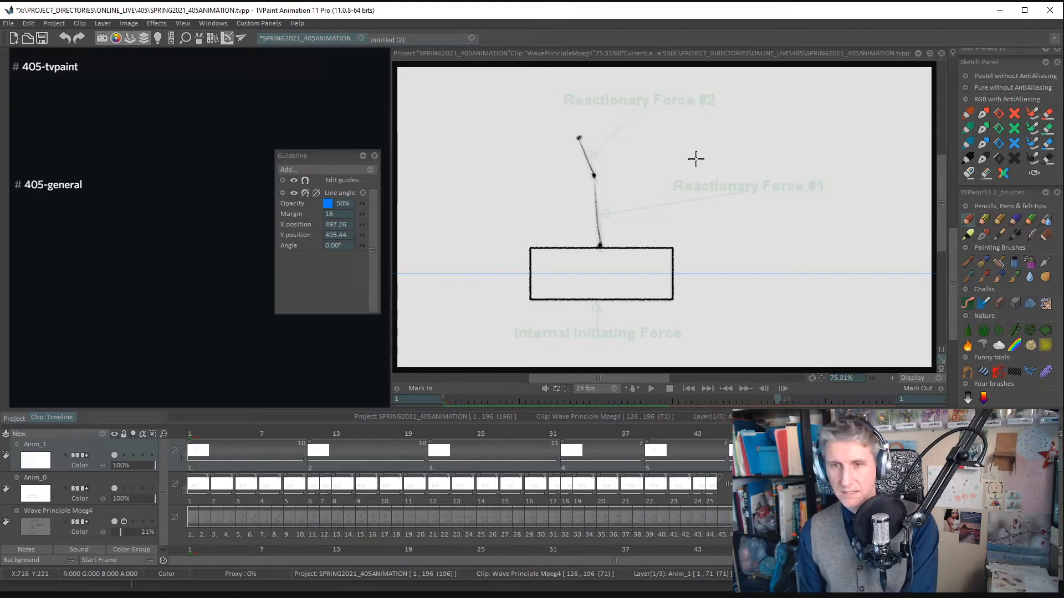
{"action": "key", "text": "Right"}
{"action": "key", "text": "Right"}
{"action": "key", "text": "Right"}
{"action": "key", "text": "Right"}
{"action": "key", "text": "Right"}
{"action": "key", "text": "Right"}
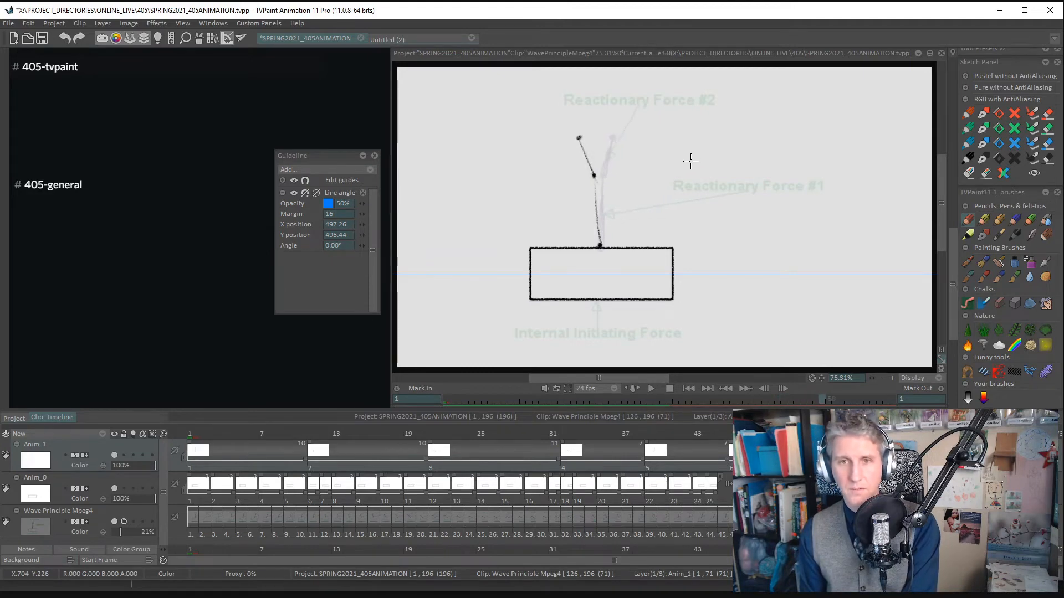
{"action": "key", "text": "ctrl+z"}
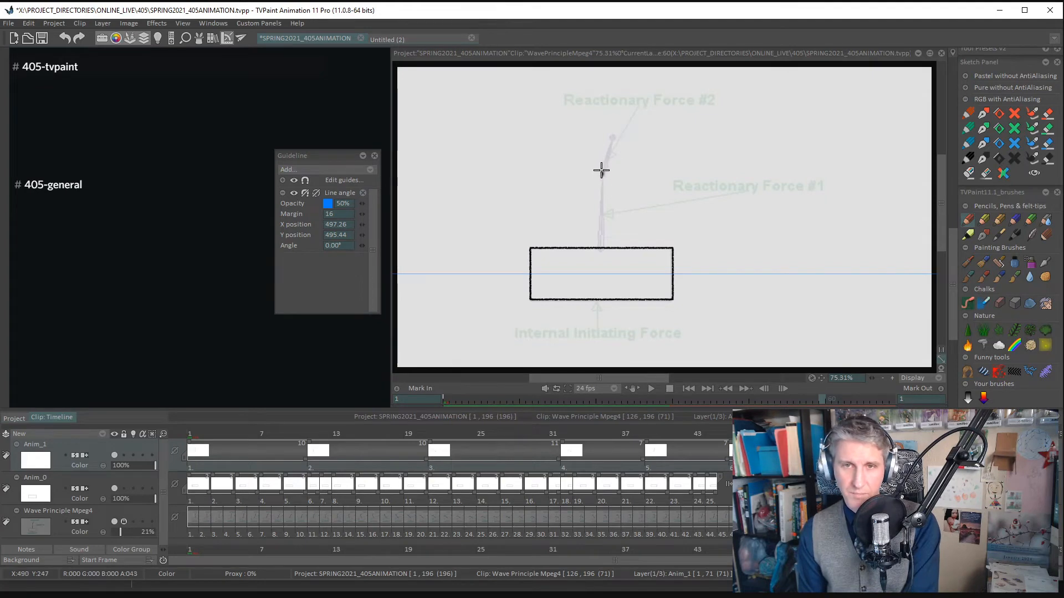
- Review the arm drawings against the footage from frame 46 through frame 60
{"action": "key", "text": "Left"}
{"action": "key", "text": "Left"}
{"action": "key", "text": "Left"}
{"action": "key", "text": "Left"}
{"action": "key", "text": "Left"}
{"action": "key", "text": "Left"}
{"action": "key", "text": "Left"}
{"action": "key", "text": "Left"}
{"action": "key", "text": "Left"}
{"action": "key", "text": "Left"}
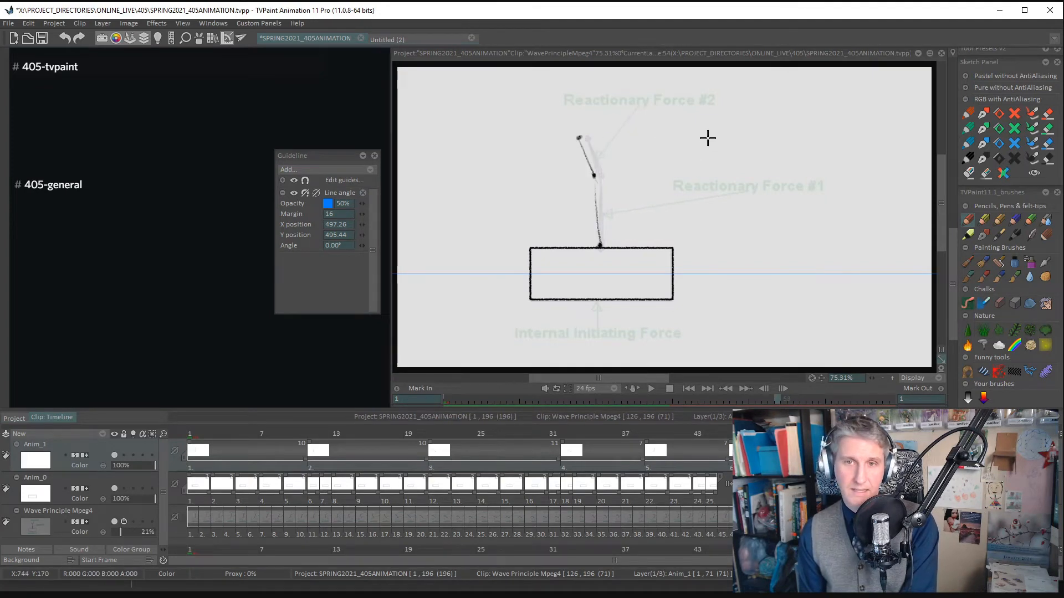
{"action": "key", "text": "Left"}
{"action": "key", "text": "Left"}
{"action": "key", "text": "Left"}
{"action": "key", "text": "Left"}
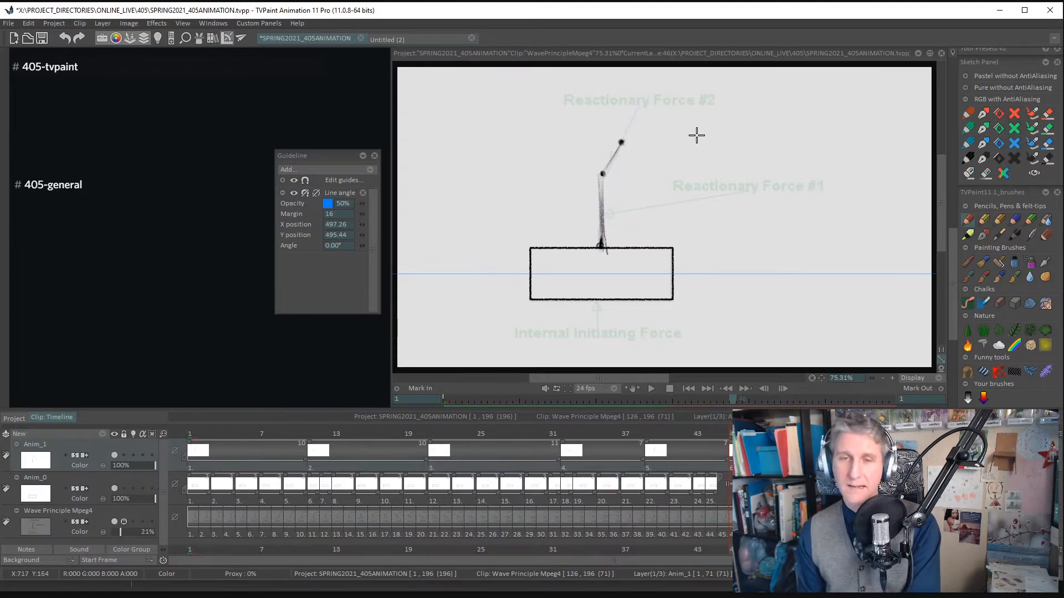
{"action": "key", "text": "Right"}
{"action": "key", "text": "Right"}
{"action": "key", "text": "Right"}
{"action": "key", "text": "Right"}
{"action": "key", "text": "Right"}
{"action": "key", "text": "Right"}
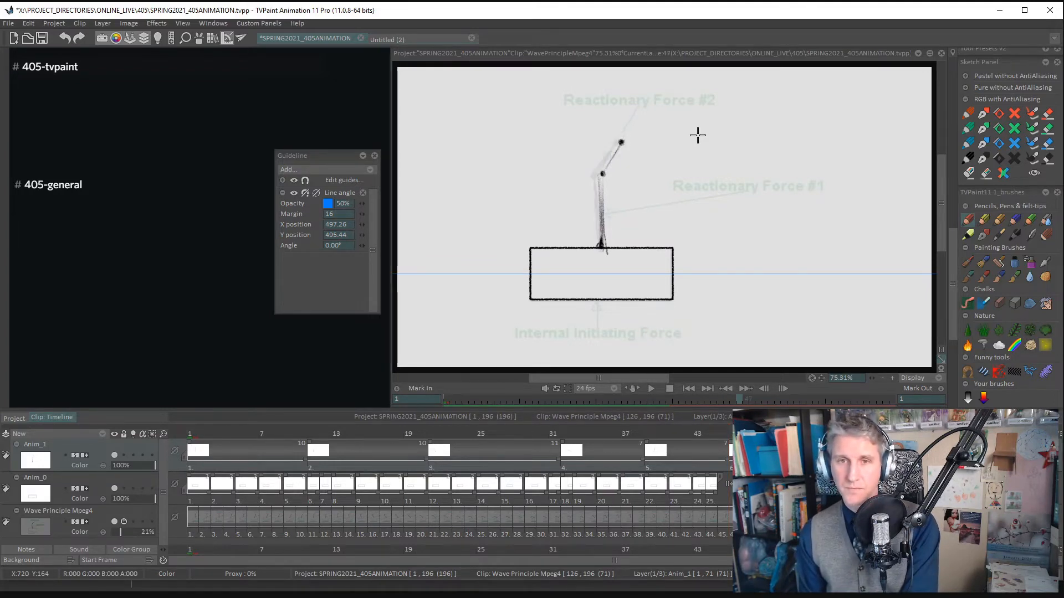
{"action": "key", "text": "Right"}
{"action": "key", "text": "Right"}
{"action": "key", "text": "Right"}
{"action": "key", "text": "Right"}
{"action": "key", "text": "Right"}
{"action": "key", "text": "Right"}
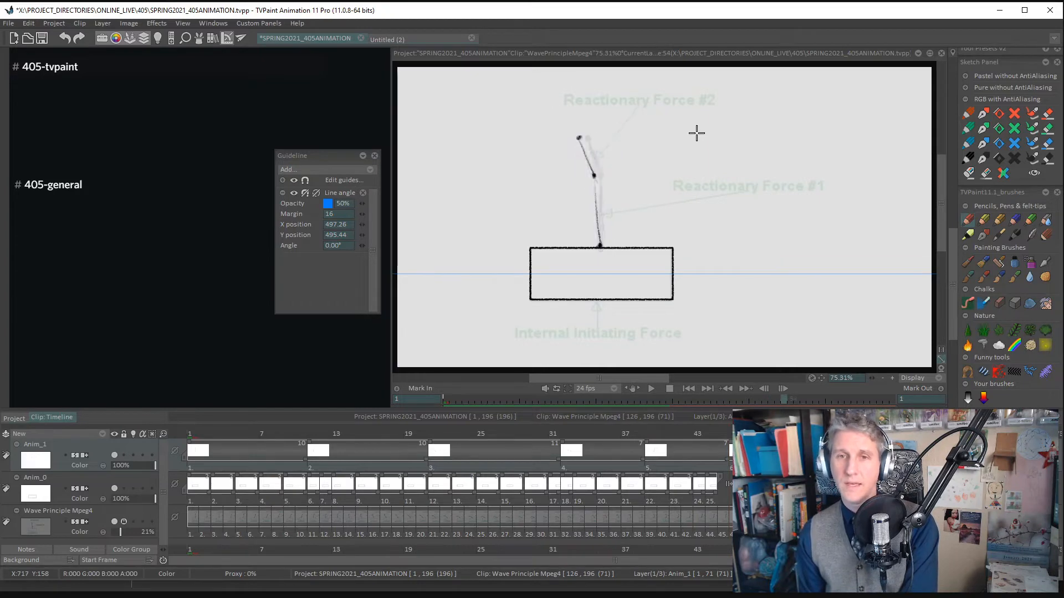
{"action": "key", "text": "Right"}
{"action": "key", "text": "Right"}
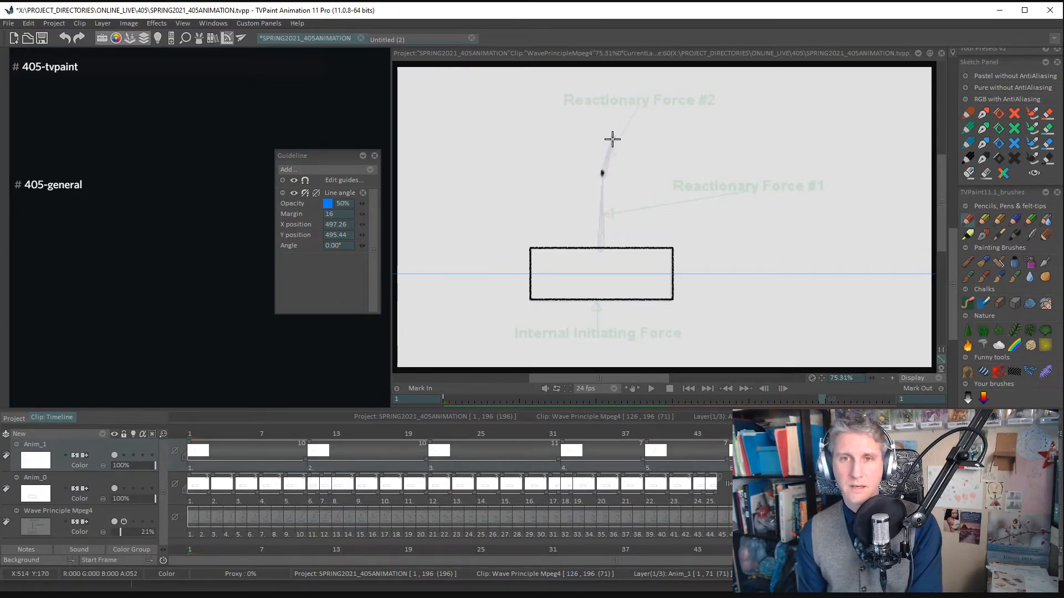
- Mark the arm's tip and base joints at frame 60 and trace both segments, with the upper one leaning right
{"action": "left_click", "coordinate": [610, 138]}
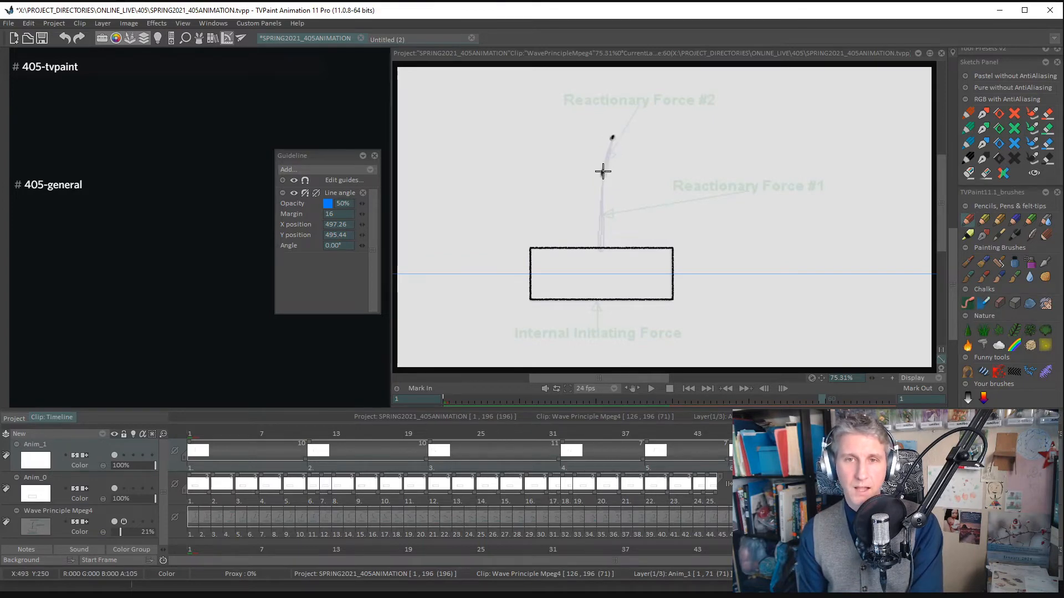
{"action": "left_click", "coordinate": [600, 247]}
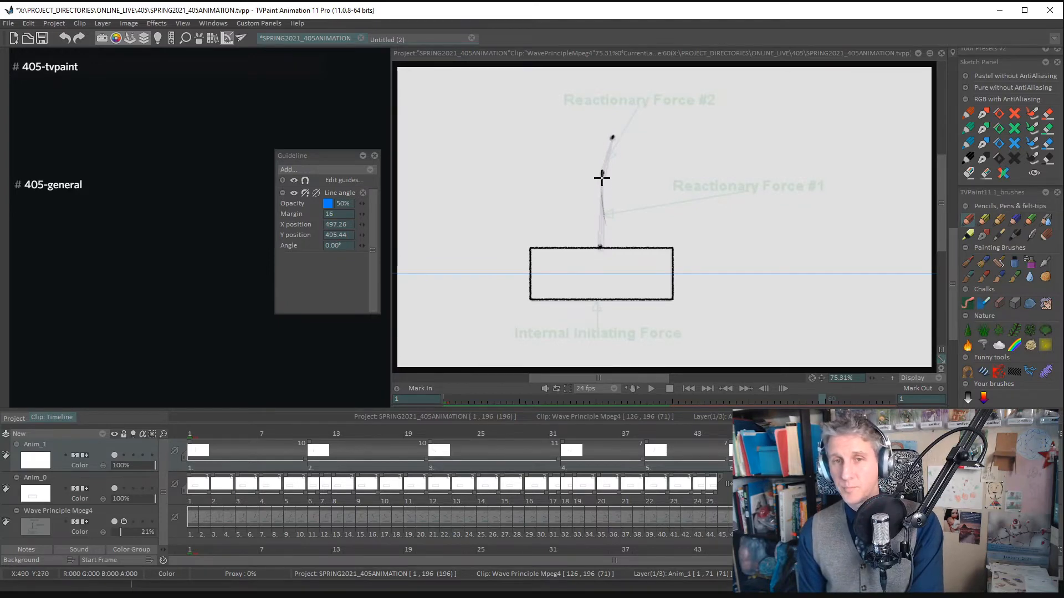
{"action": "left_click_drag", "start_coordinate": [599, 207], "coordinate": [601, 247]}
{"action": "left_click_drag", "start_coordinate": [611, 143], "coordinate": [601, 240]}
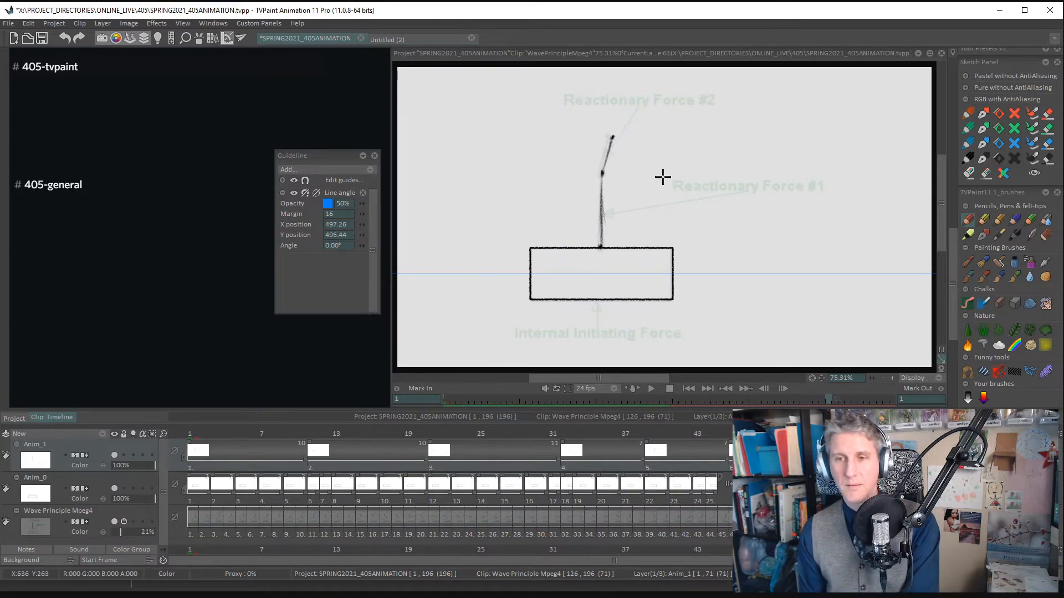
- Add a new drawing at frame 63 and trace the straight vertical arm's three joints and two segments
{"action": "left_click_drag", "start_coordinate": [823, 399], "coordinate": [841, 399]}
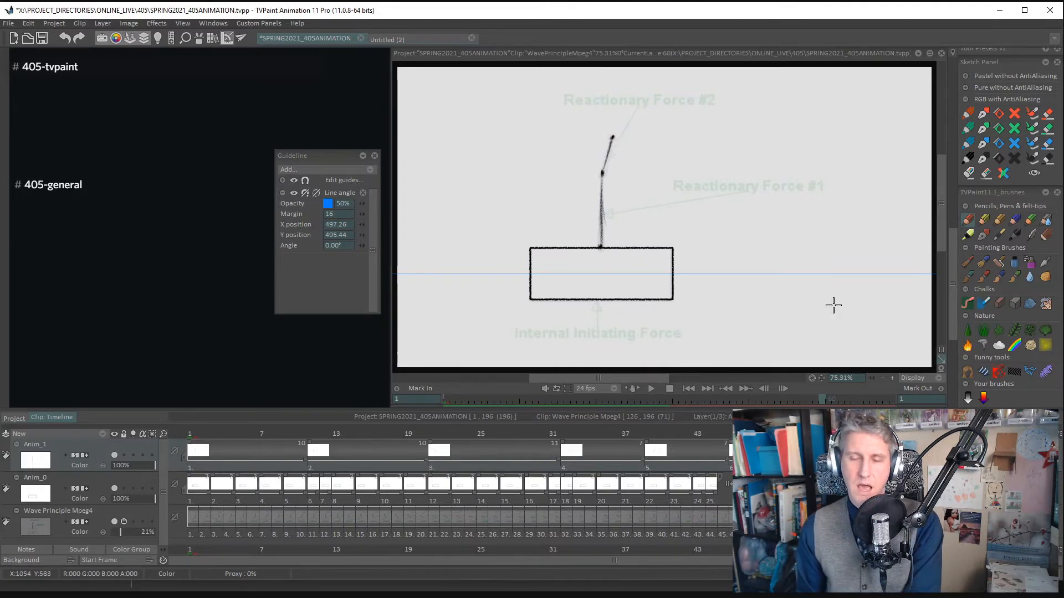
{"action": "key", "text": "Right"}
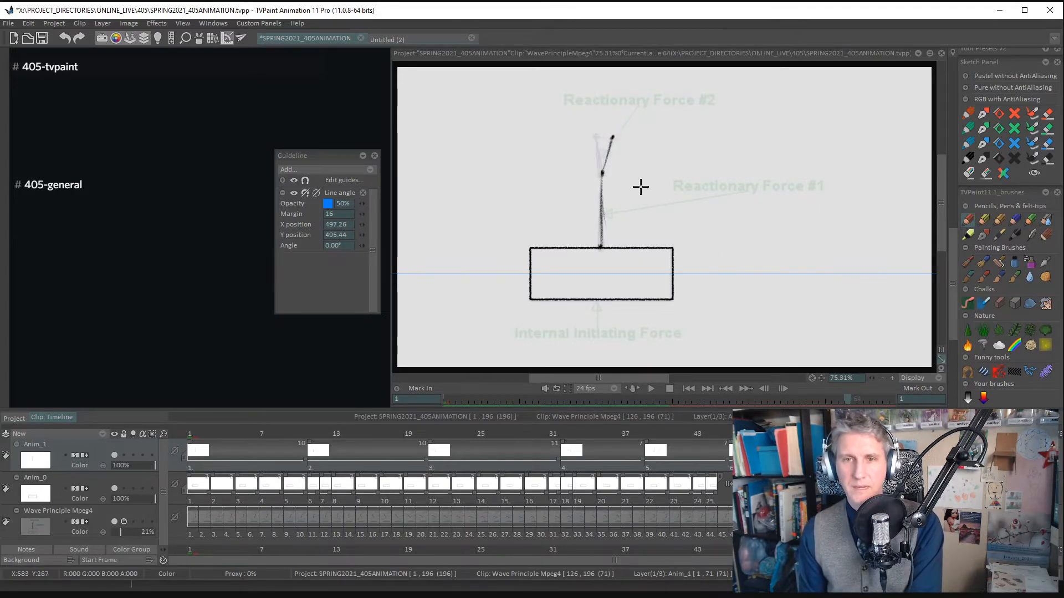
{"action": "key", "text": "ctrl+z"}
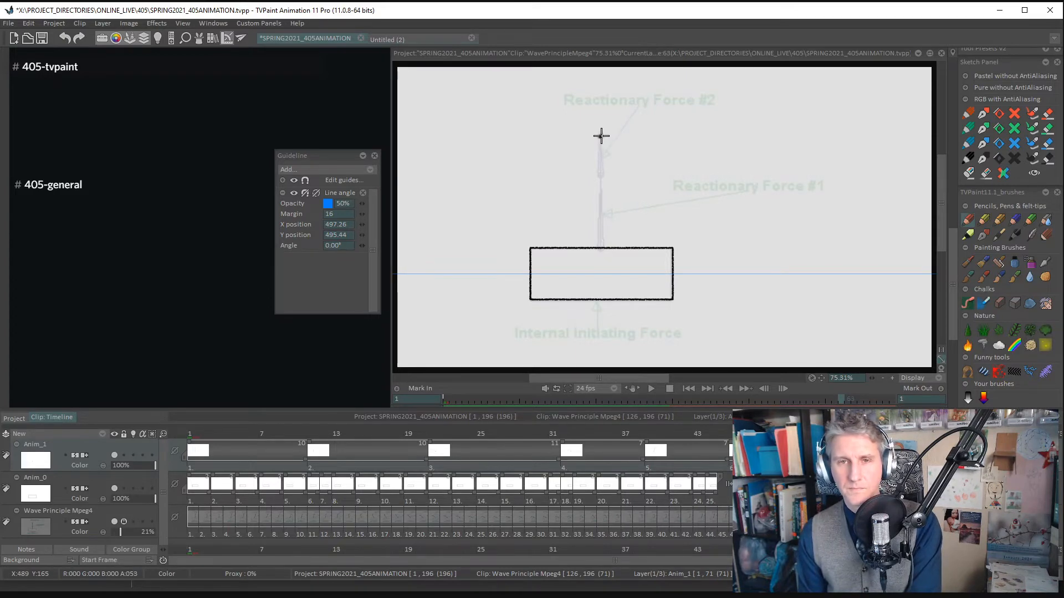
{"action": "left_click", "coordinate": [601, 137]}
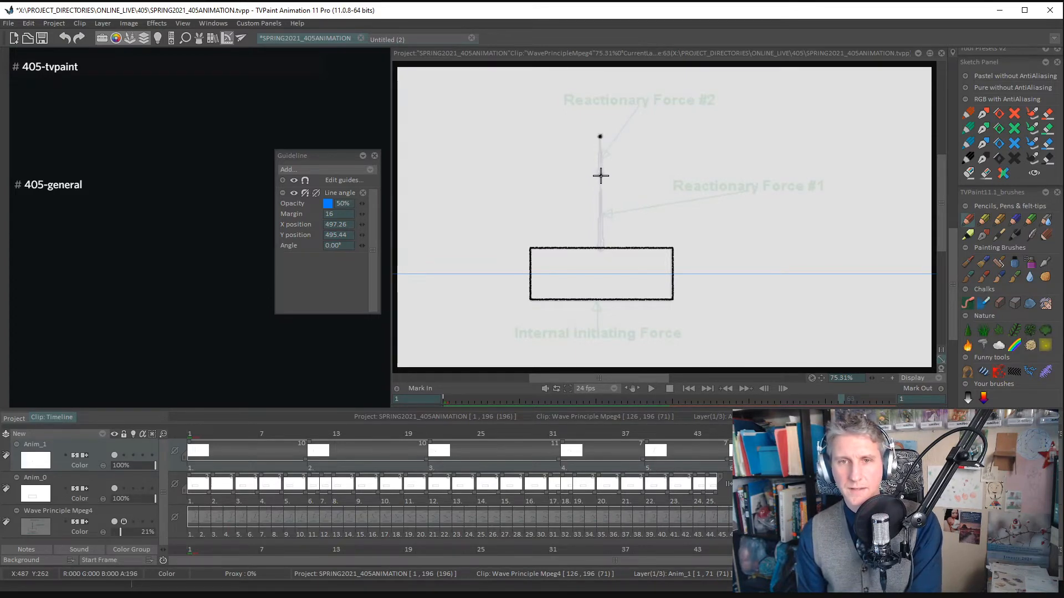
{"action": "left_click", "coordinate": [601, 175]}
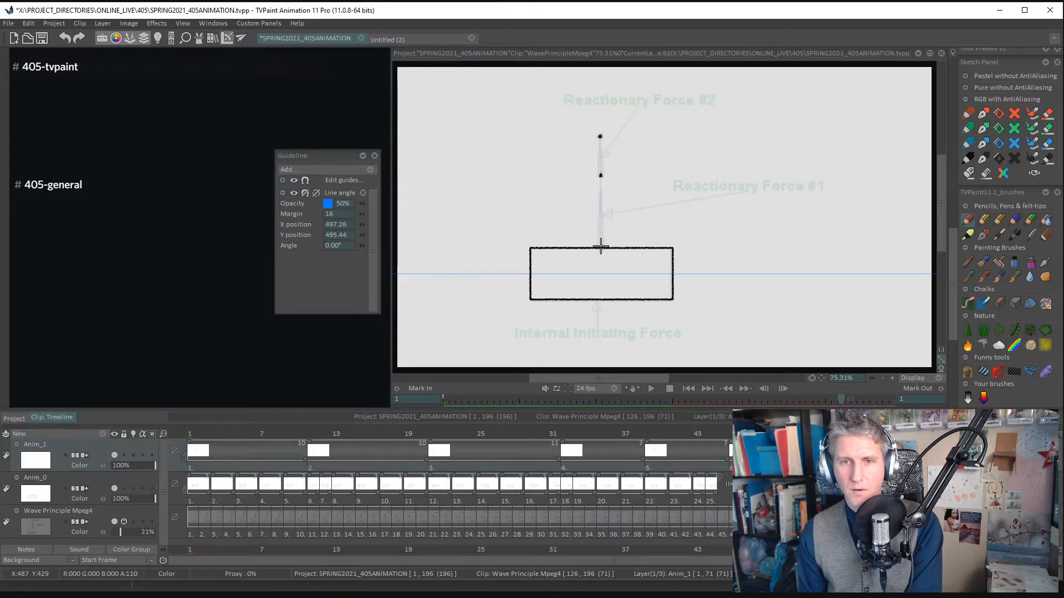
{"action": "left_click", "coordinate": [599, 247]}
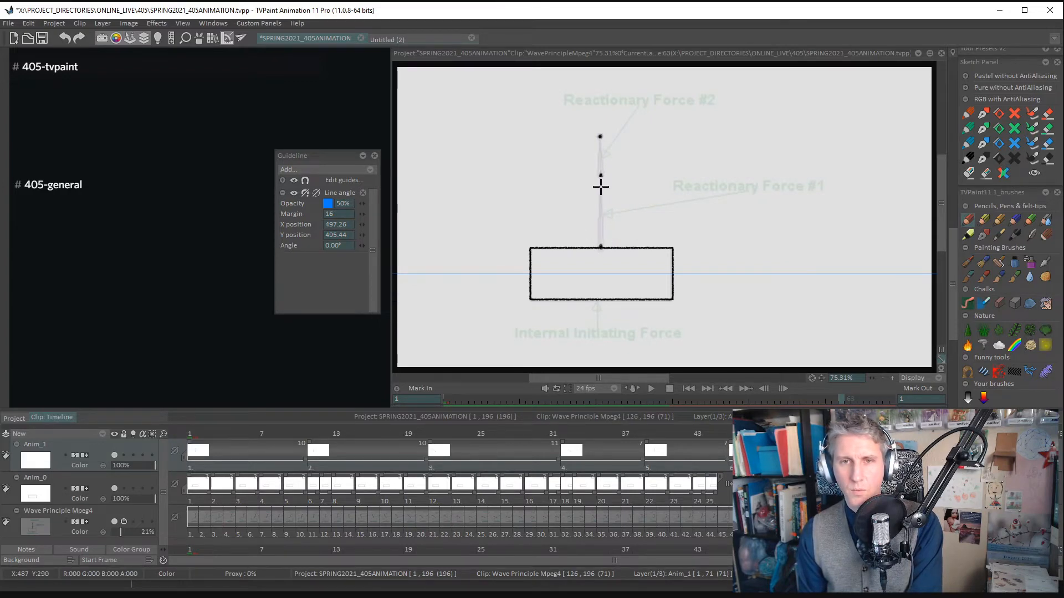
{"action": "left_click_drag", "start_coordinate": [600, 185], "coordinate": [601, 248]}
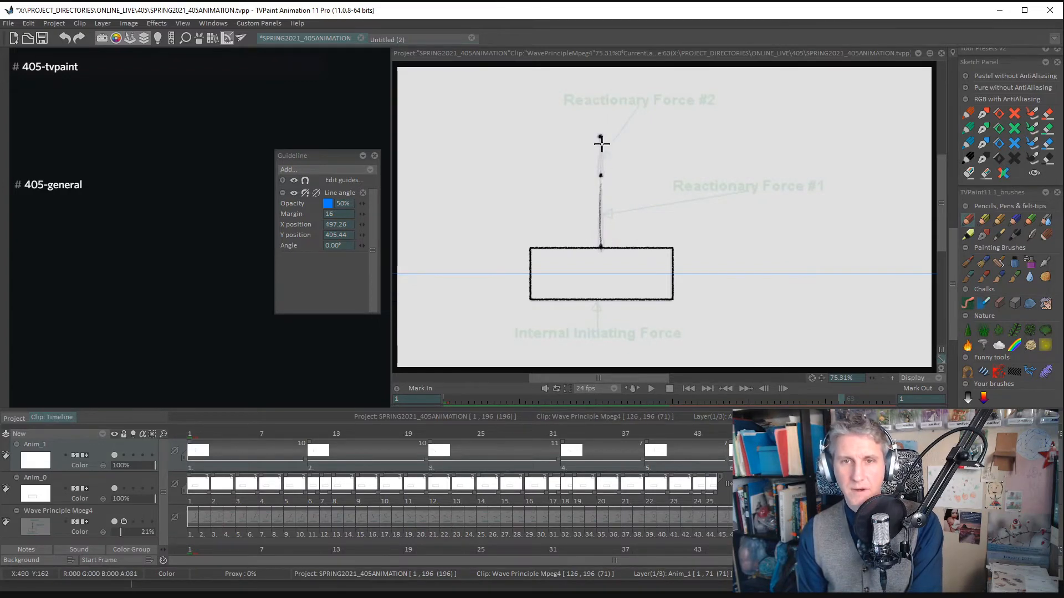
{"action": "left_click_drag", "start_coordinate": [602, 144], "coordinate": [601, 174]}
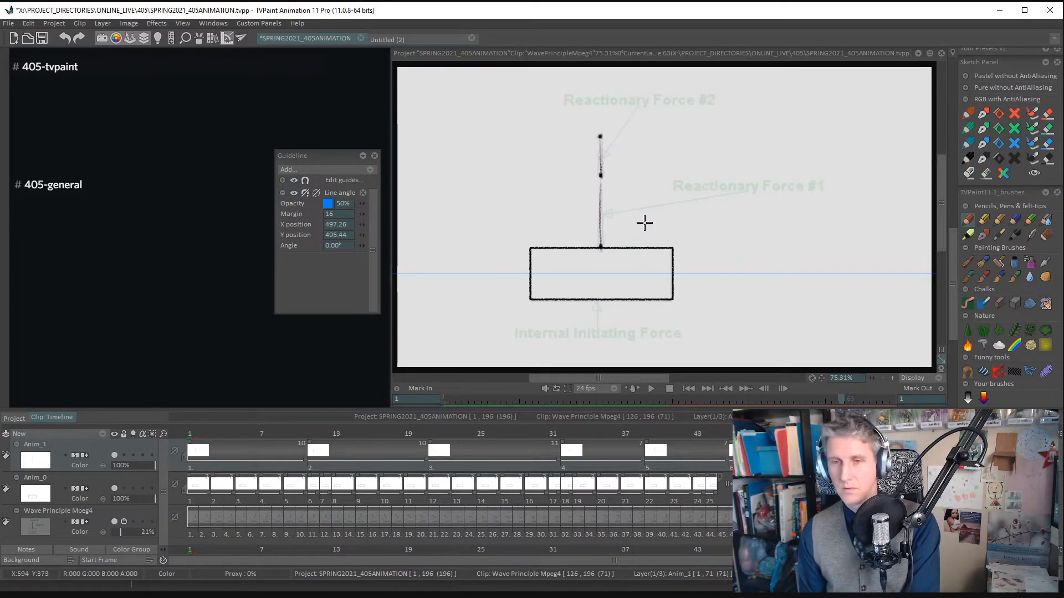
- Add a new drawing at frame 65 and trace the arm's joints and two segments, with the upper one tilted slightly left
{"action": "key", "text": "Right"}
{"action": "key", "text": "Right"}
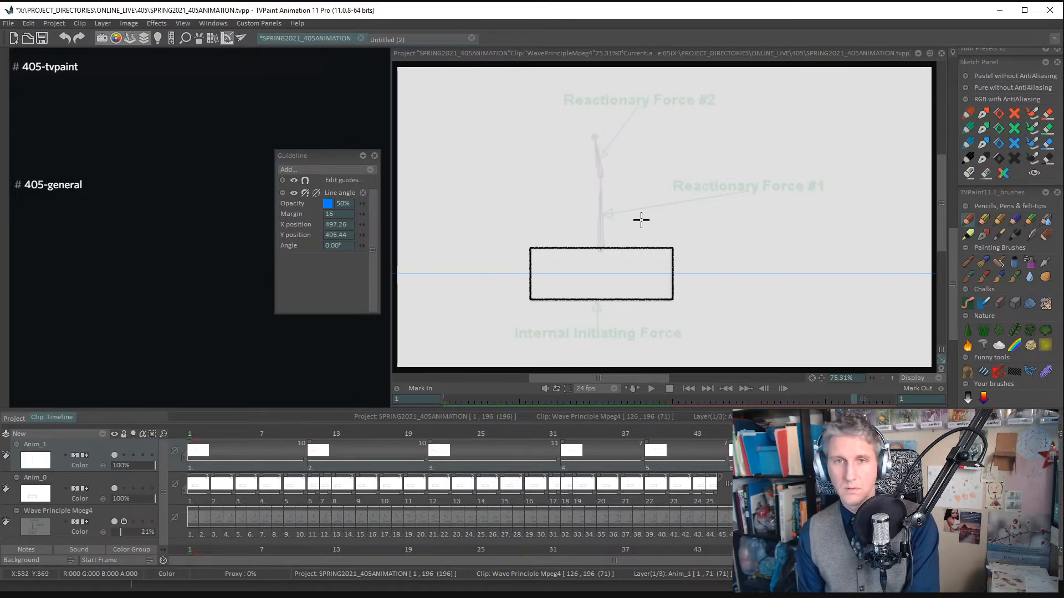
{"action": "left_click", "coordinate": [594, 137]}
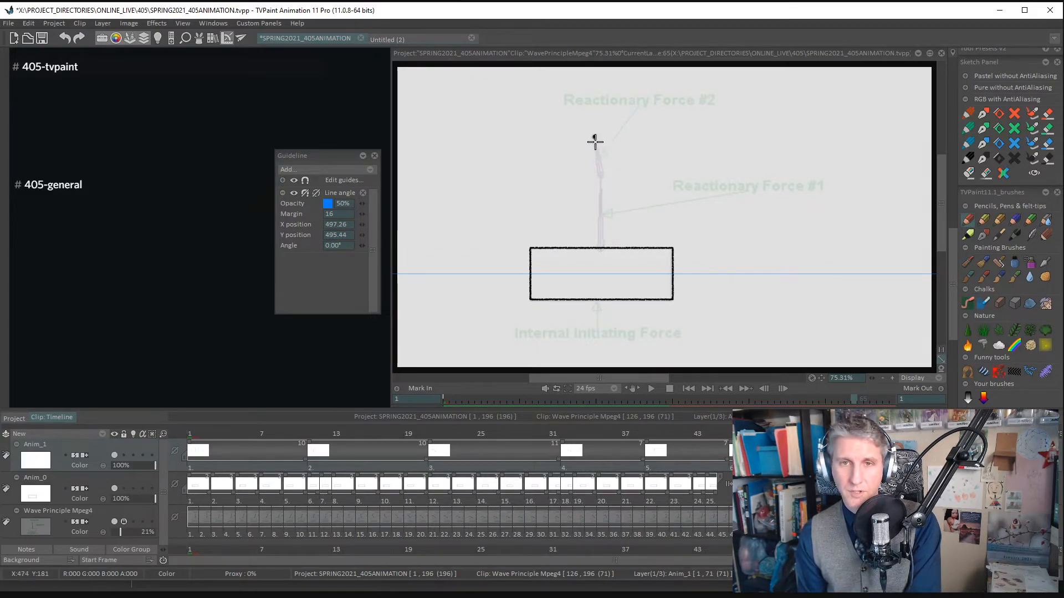
{"action": "left_click_drag", "start_coordinate": [595, 142], "coordinate": [600, 177]}
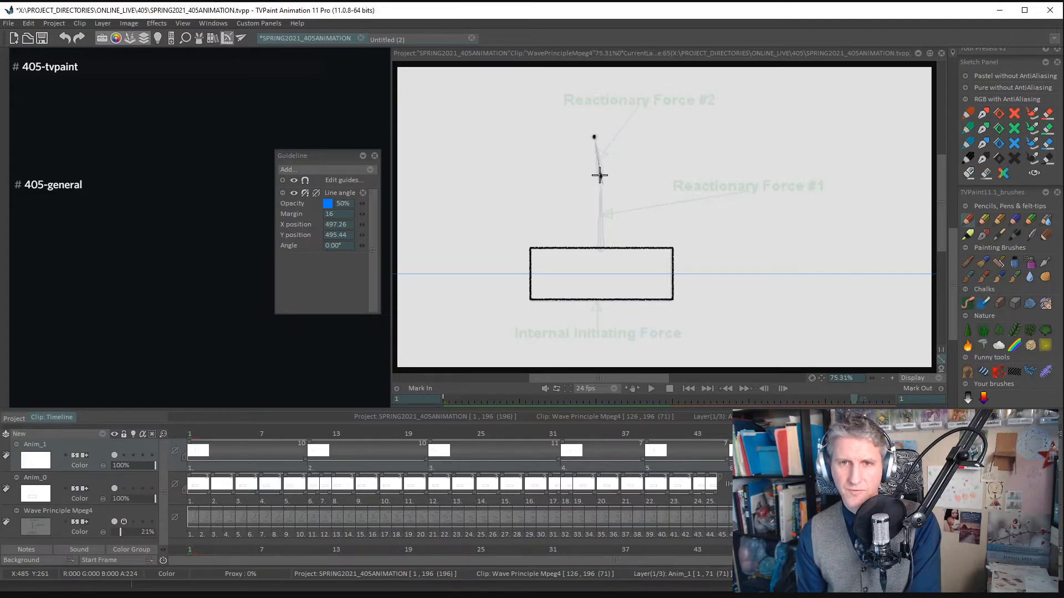
{"action": "mouse_move", "coordinate": [593, 139]}
{"action": "left_mouse_down"}
{"action": "mouse_move", "coordinate": [597, 155]}
{"action": "mouse_move", "coordinate": [595, 146]}
{"action": "left_mouse_up"}
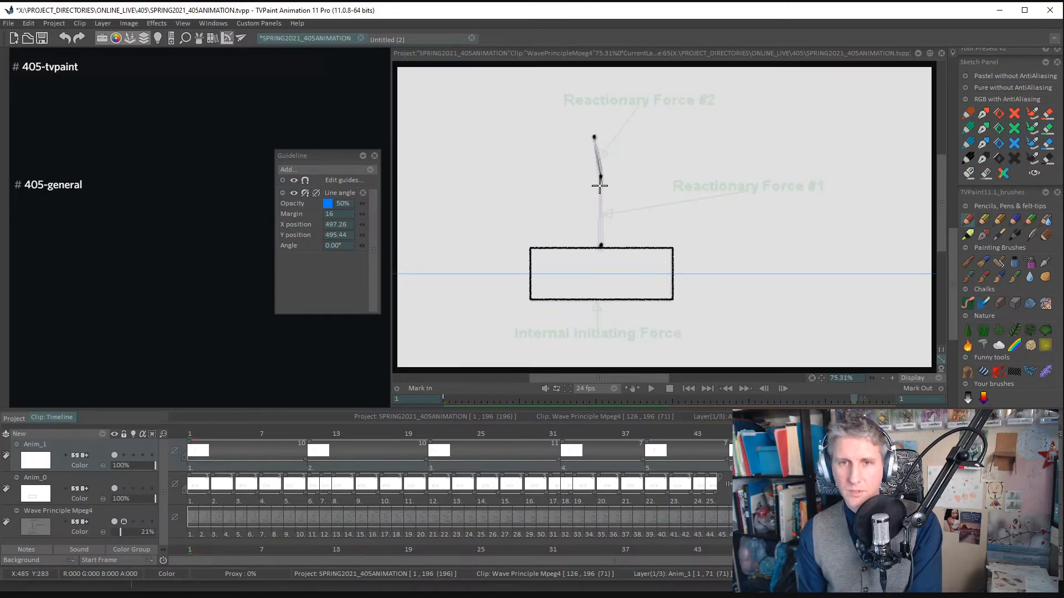
{"action": "left_click_drag", "start_coordinate": [601, 180], "coordinate": [600, 246]}
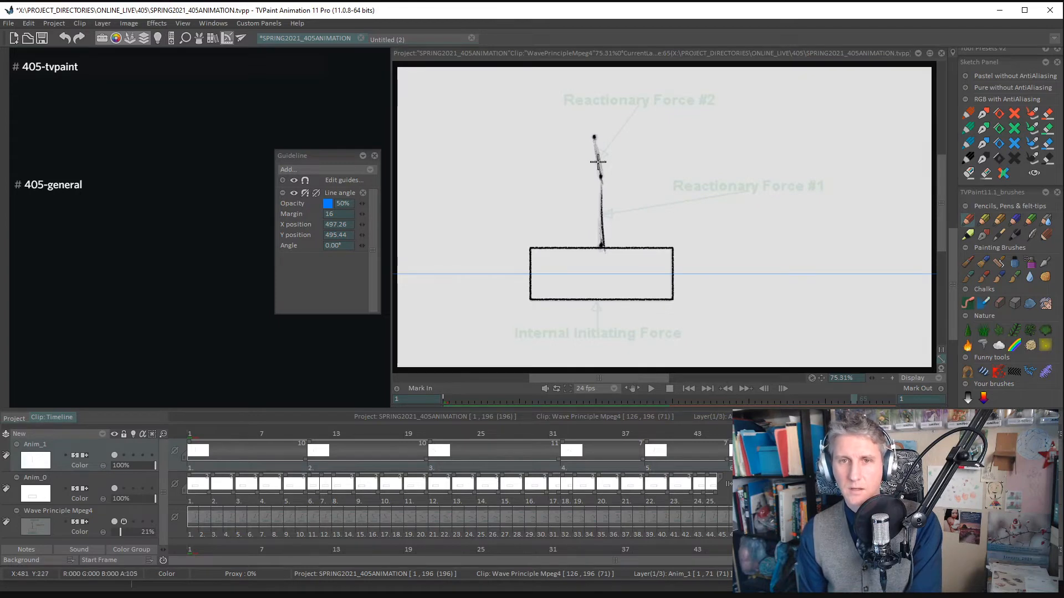
- Add a new drawing at frame 69 and mark the upright arm's tip, middle and base joints
{"action": "key", "text": "Right"}
{"action": "key", "text": "Right"}
{"action": "key", "text": "Right"}
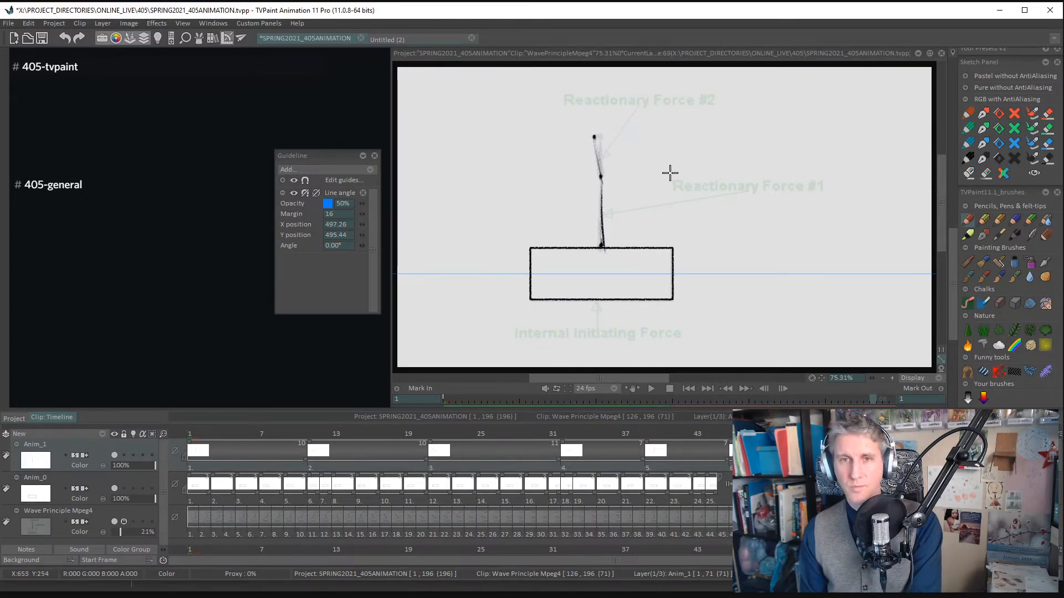
{"action": "key", "text": "Right"}
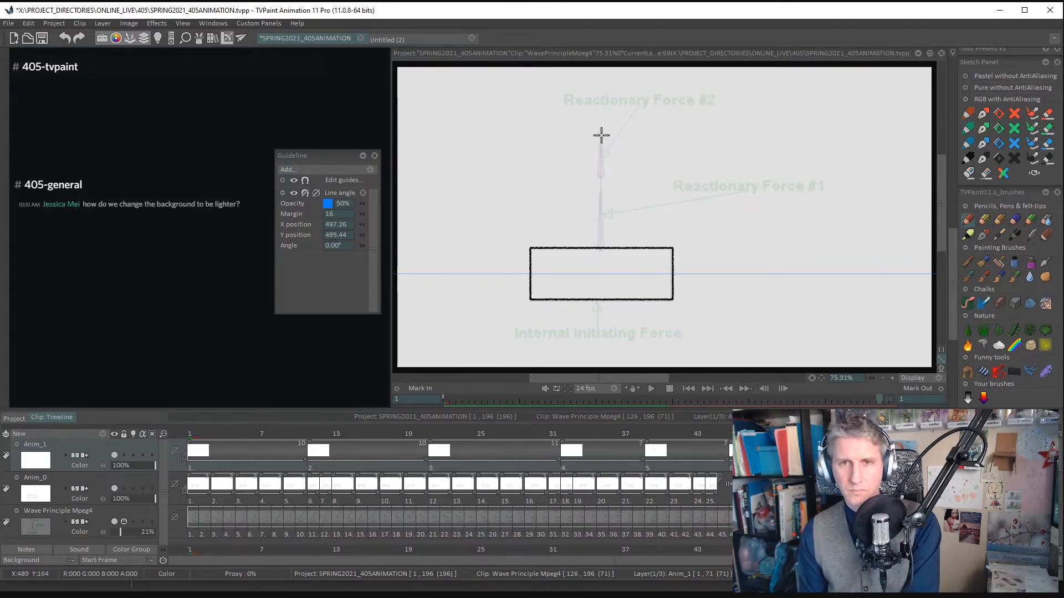
{"action": "left_click", "coordinate": [601, 176]}
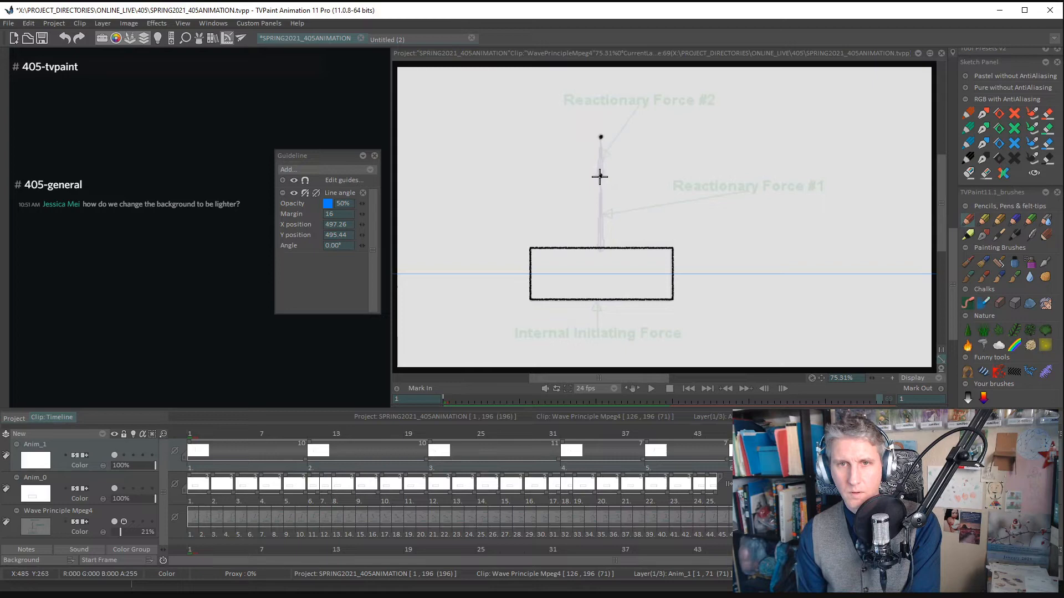
{"action": "left_click", "coordinate": [599, 246]}
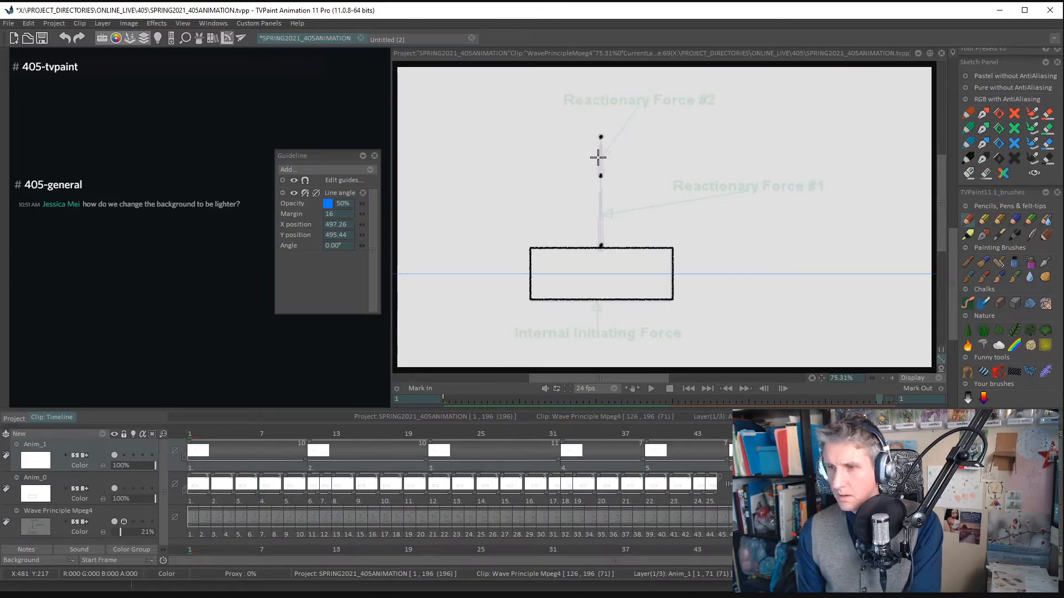
- Mix a light pink, RGB 231, 215, 215, and apply it as the clip's solid background color
{"action": "left_click", "coordinate": [71, 561]}
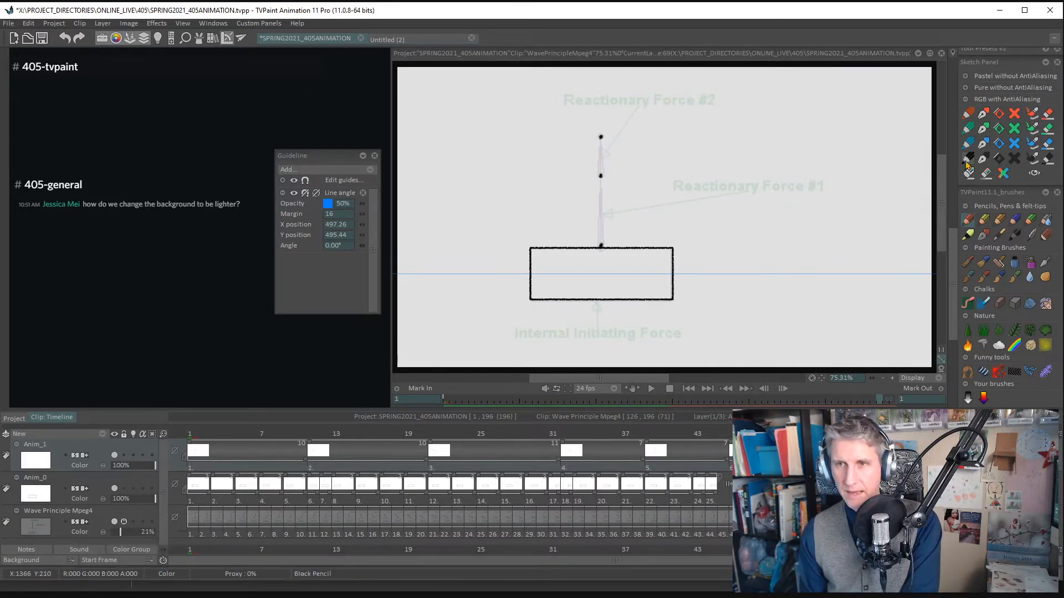
{"action": "scroll", "coordinate": [997, 188], "scroll_direction": "up", "scroll_amount": 5}
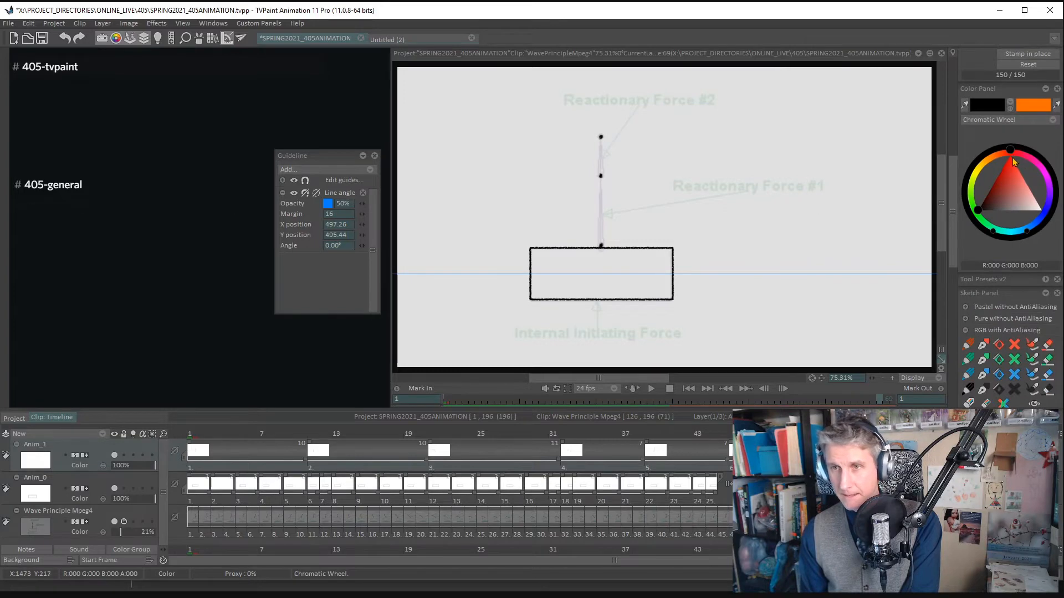
{"action": "mouse_move", "coordinate": [1005, 185]}
{"action": "left_mouse_down"}
{"action": "mouse_move", "coordinate": [1033, 204]}
{"action": "mouse_move", "coordinate": [1023, 206]}
{"action": "left_mouse_up"}
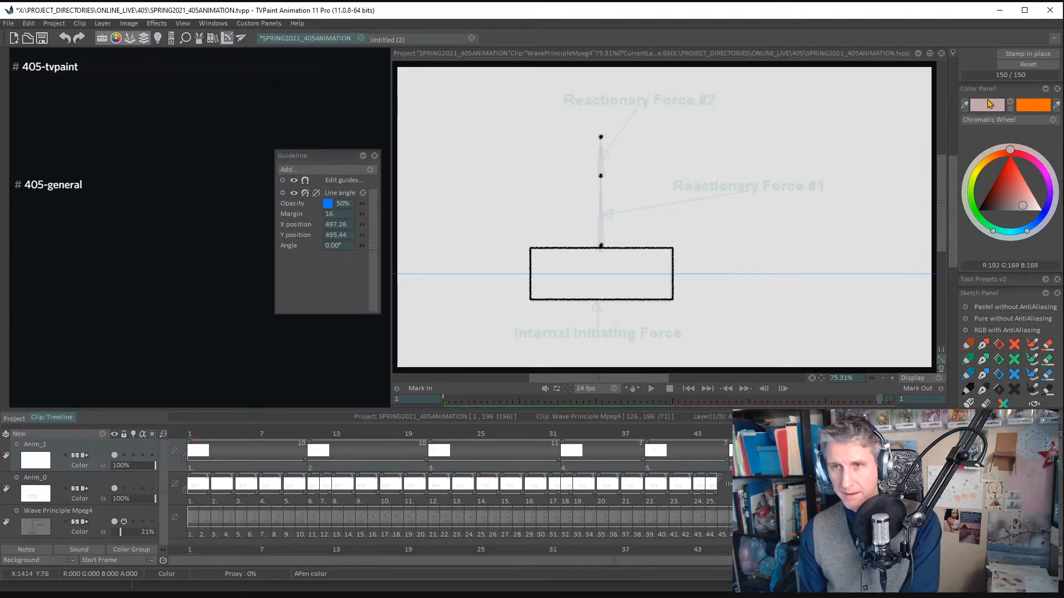
{"action": "left_click_drag", "start_coordinate": [1021, 205], "coordinate": [1033, 207]}
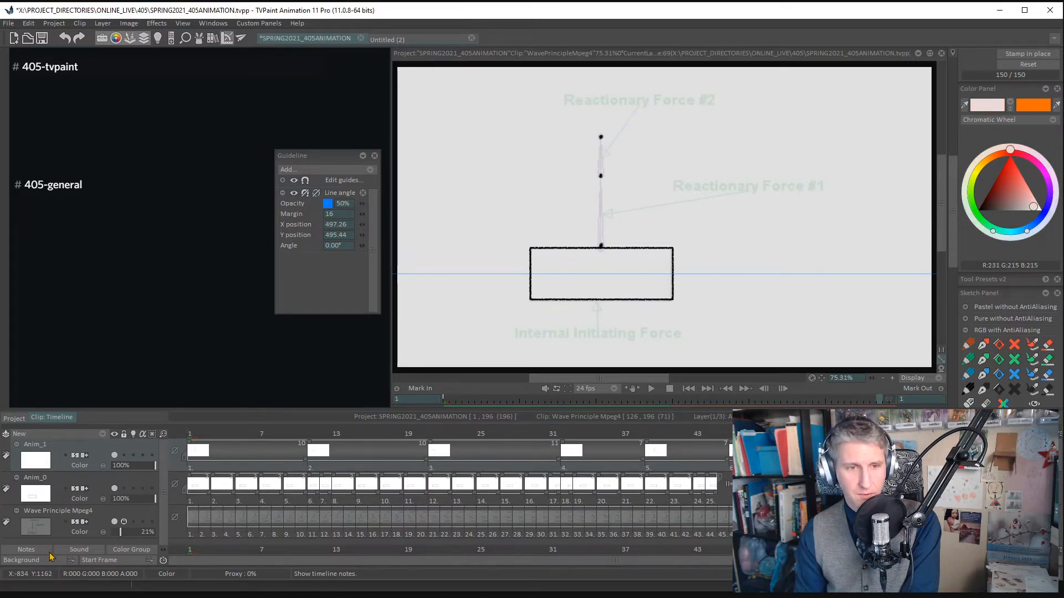
{"action": "left_click", "coordinate": [49, 553]}
{"action": "left_click", "coordinate": [49, 553]}
{"action": "left_click", "coordinate": [55, 560]}
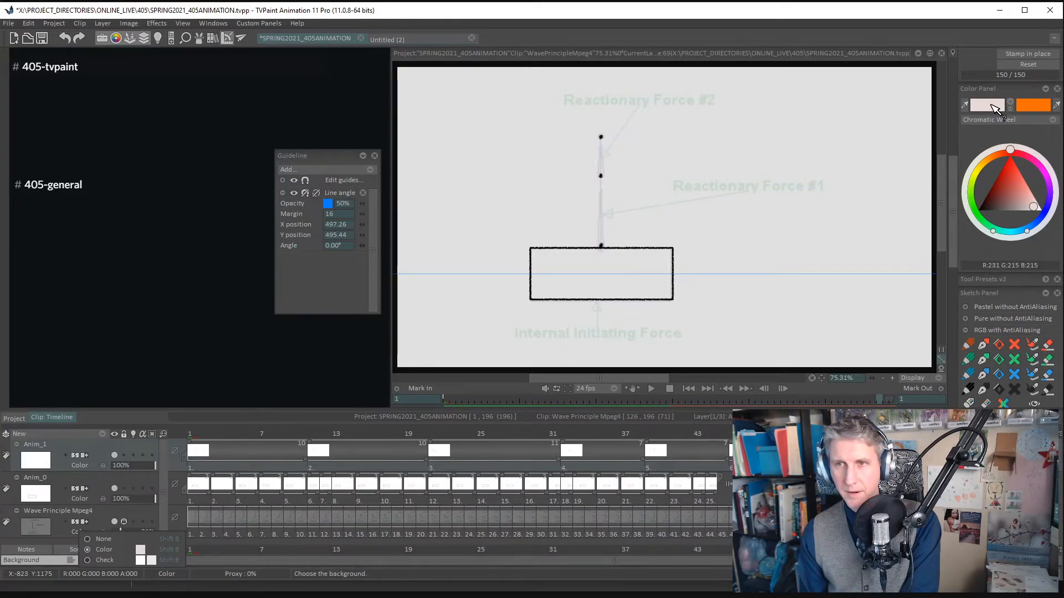
{"action": "left_click", "coordinate": [991, 106]}
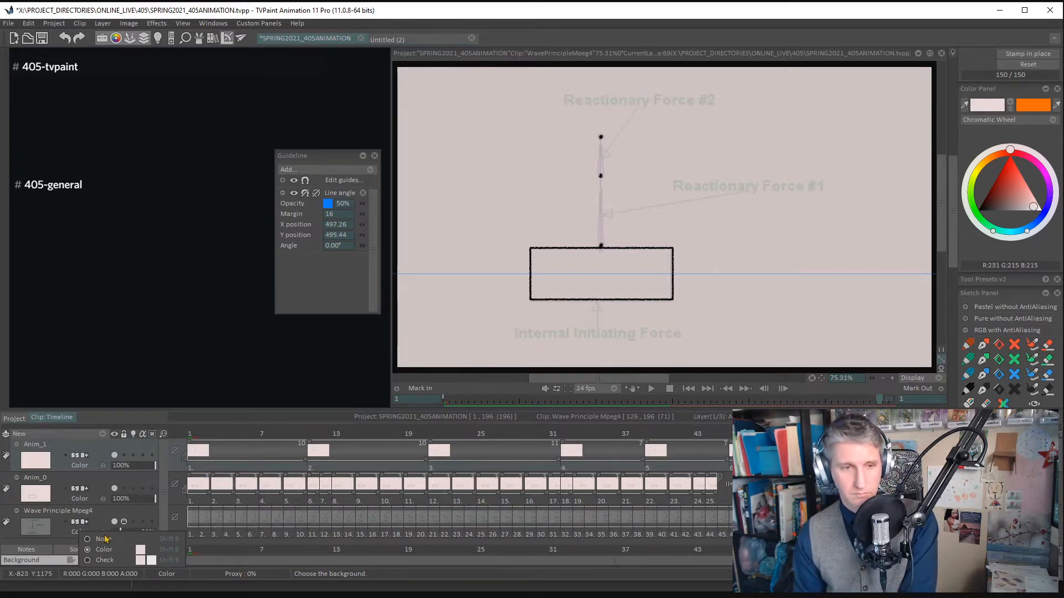
- Mix pure white, RGB 255, 255, 255, and apply it as the clip's background color
{"action": "left_click", "coordinate": [1041, 211]}
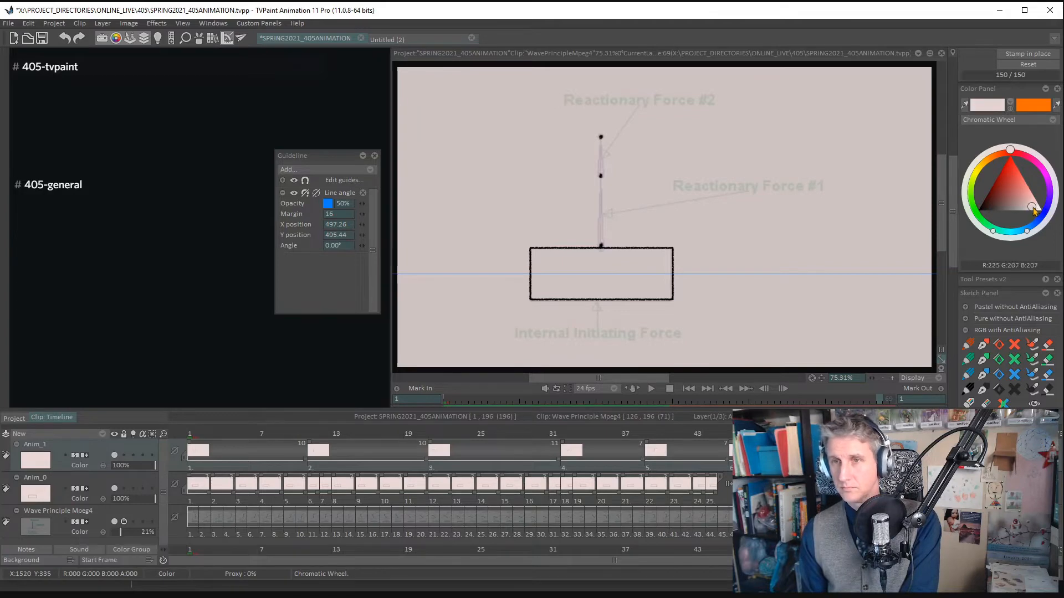
{"action": "left_click", "coordinate": [71, 560]}
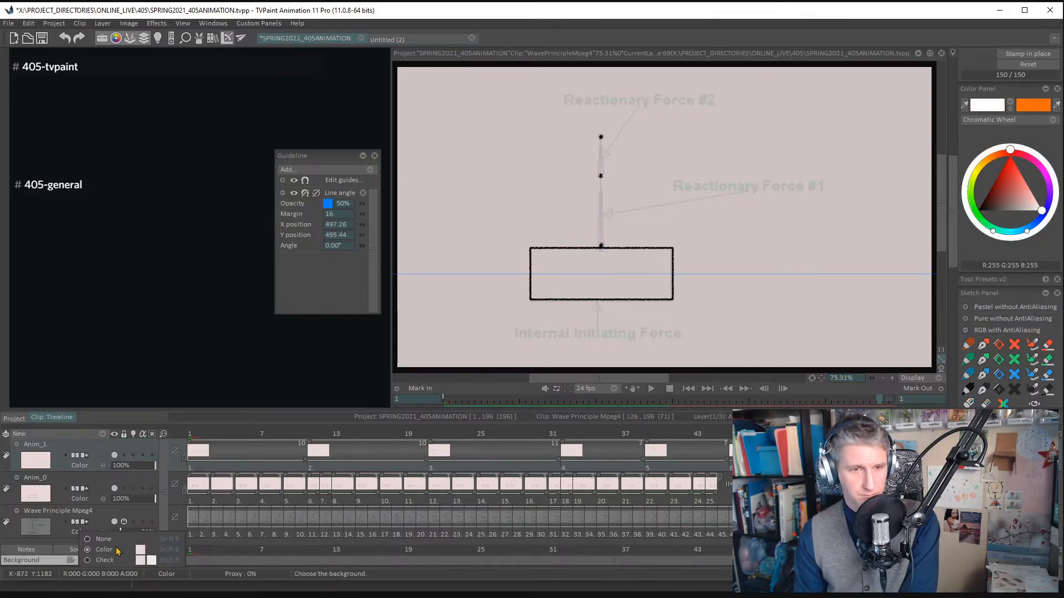
{"action": "left_click", "coordinate": [138, 549]}
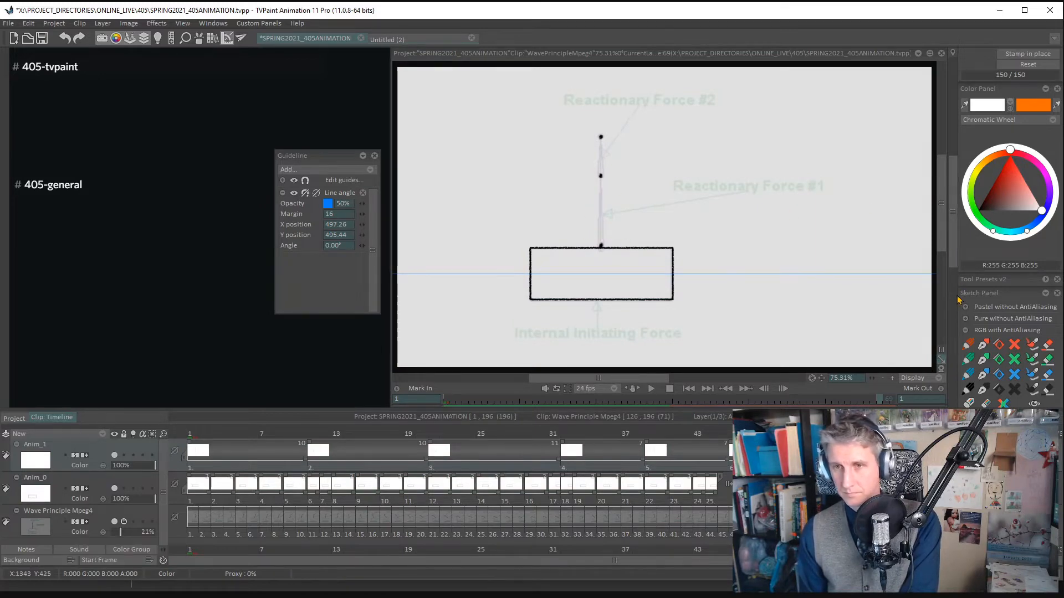
{"action": "scroll", "coordinate": [961, 249], "scroll_direction": "down", "scroll_amount": 3}
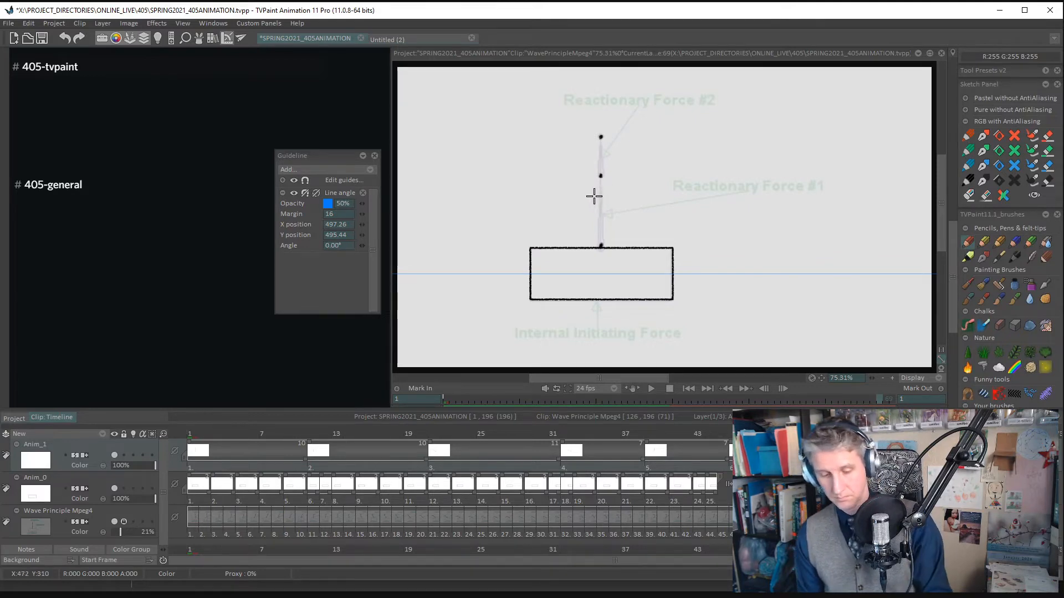
{"action": "key", "text": "super"}
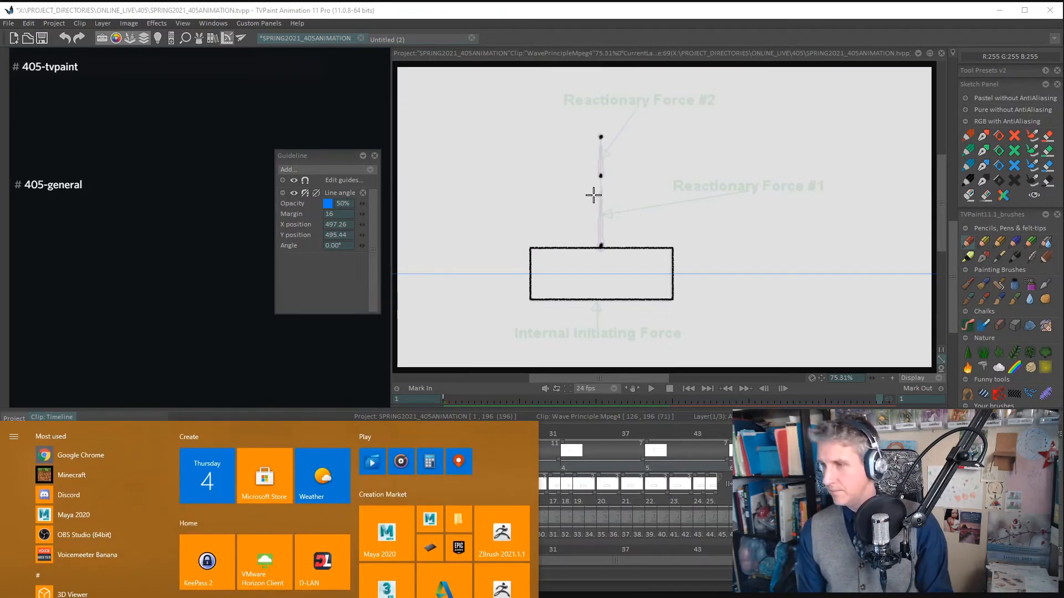
{"action": "key", "text": "super"}
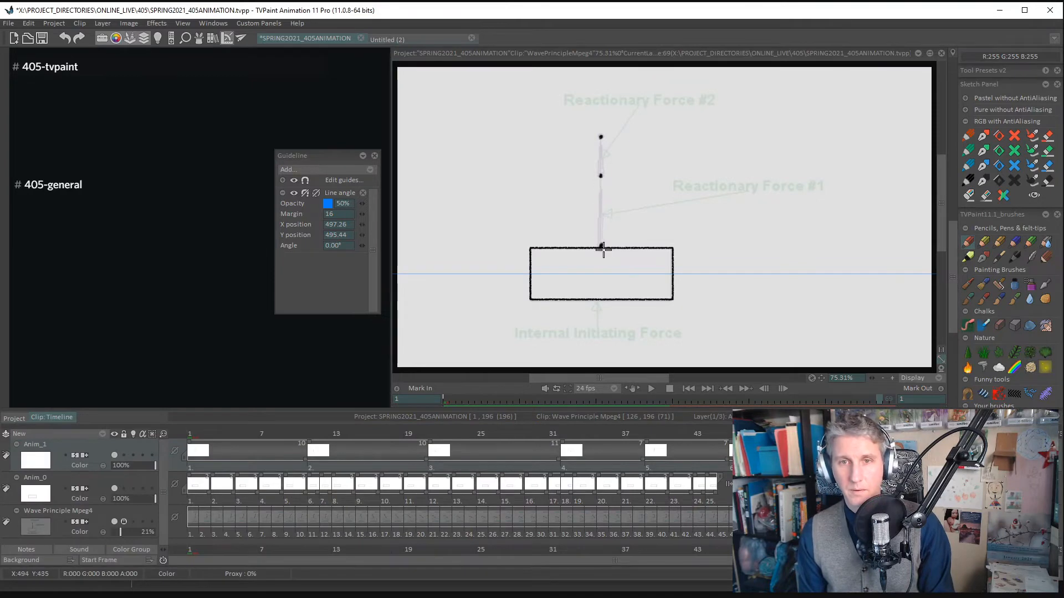
{"action": "mouse_move", "coordinate": [602, 194]}
{"action": "left_mouse_down"}
{"action": "mouse_move", "coordinate": [600, 251]}
{"action": "mouse_move", "coordinate": [601, 188]}
{"action": "mouse_move", "coordinate": [713, 143]}
{"action": "left_mouse_up"}
{"action": "key", "text": "ctrl+z"}
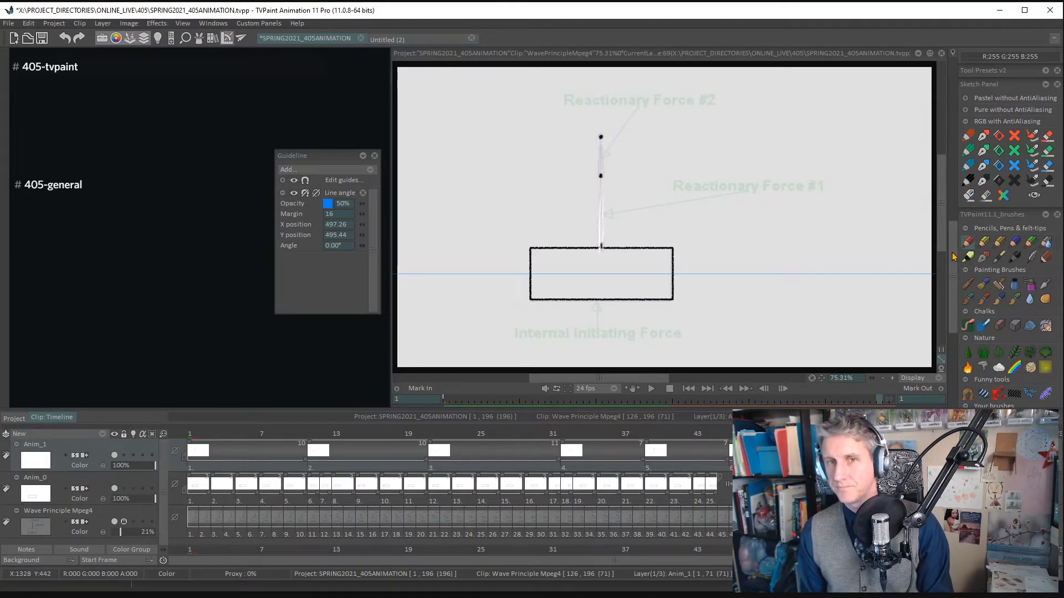
{"action": "left_click_drag", "start_coordinate": [953, 255], "coordinate": [953, 203]}
{"action": "key", "text": "ctrl+z"}
- Set the drawing color to black and trace the arm's lower and upper segments between the joints at frame 69
{"action": "left_click", "coordinate": [978, 167]}
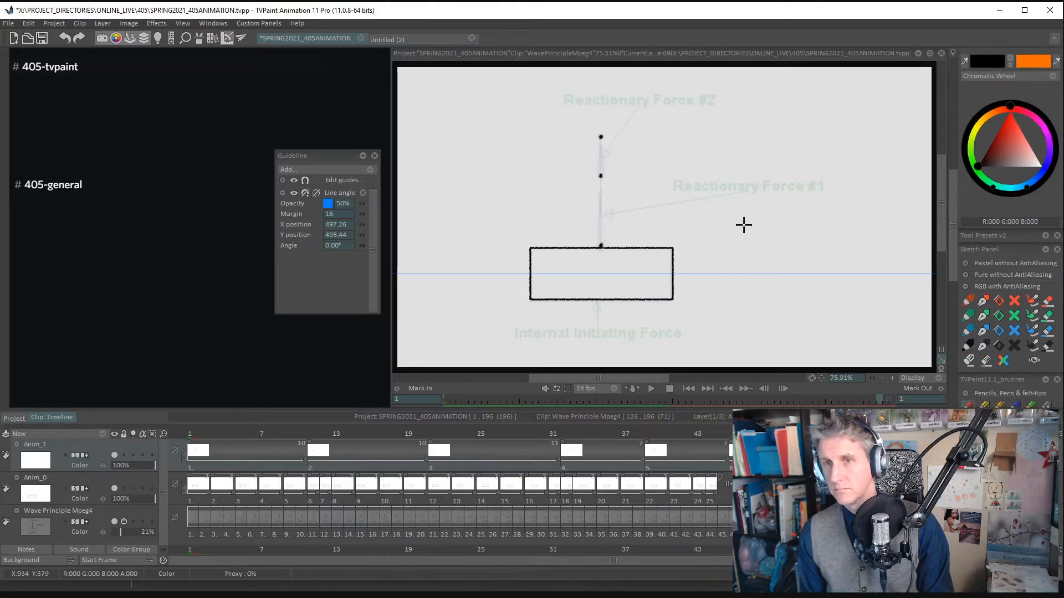
{"action": "left_click_drag", "start_coordinate": [599, 204], "coordinate": [599, 240]}
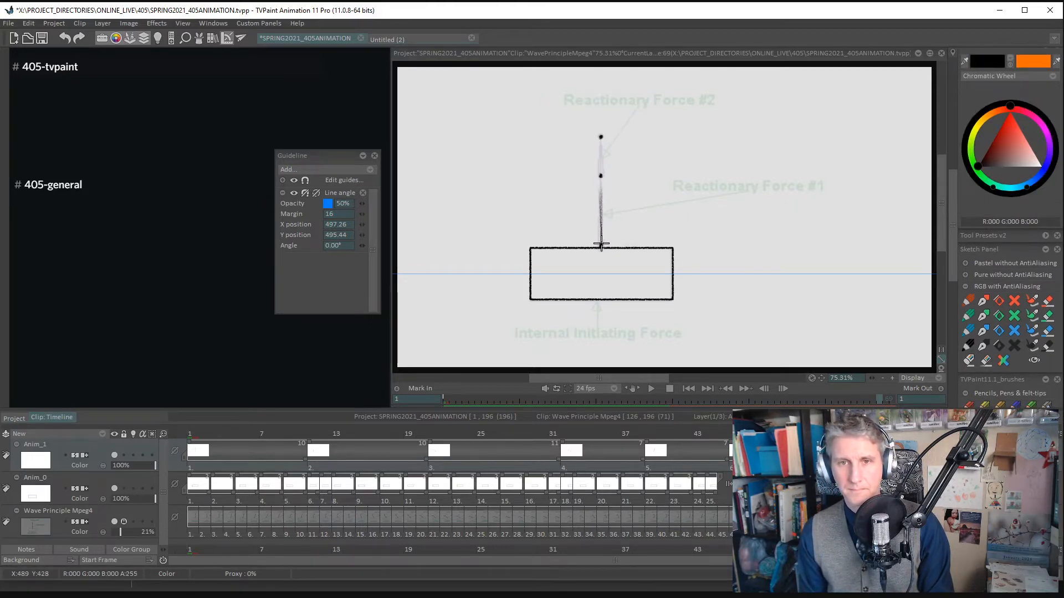
{"action": "left_click_drag", "start_coordinate": [601, 137], "coordinate": [600, 177]}
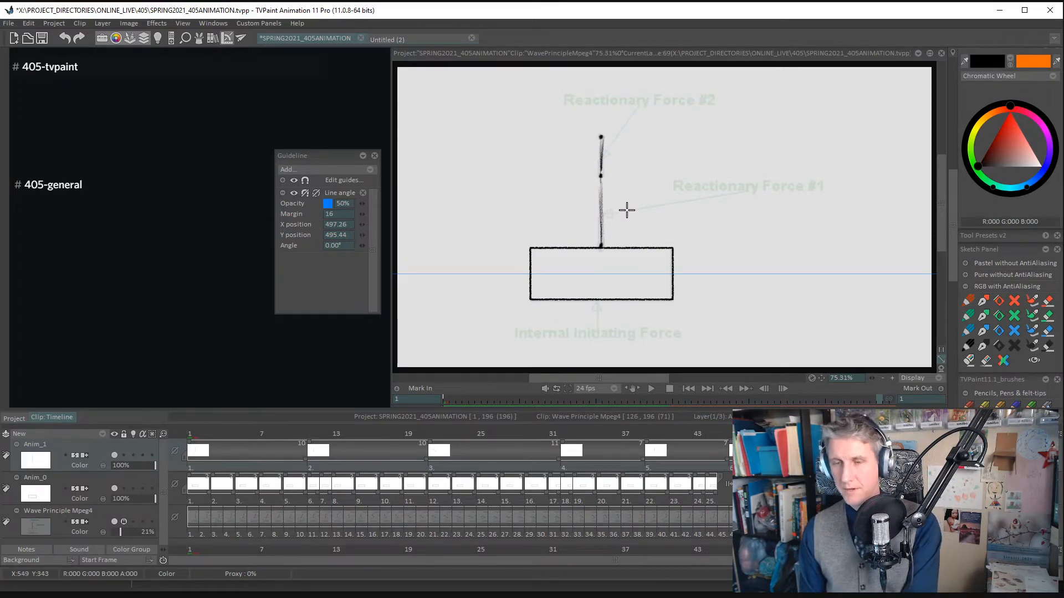
- Add a new drawing at frame 71, mark the upright arm's three joints and trace both of its segments
{"action": "key", "text": "Right"}
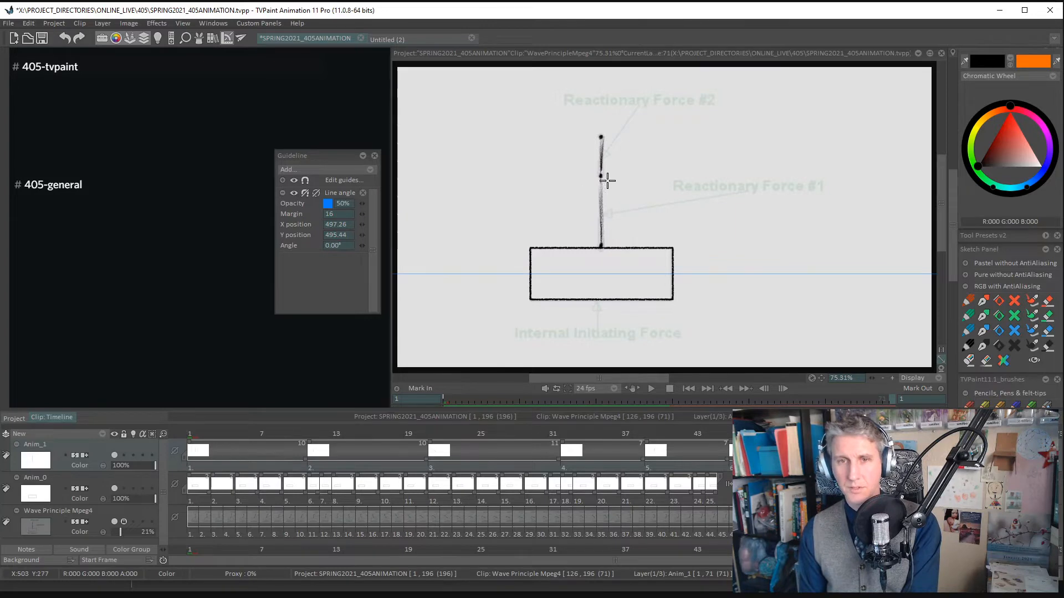
{"action": "key", "text": "Right"}
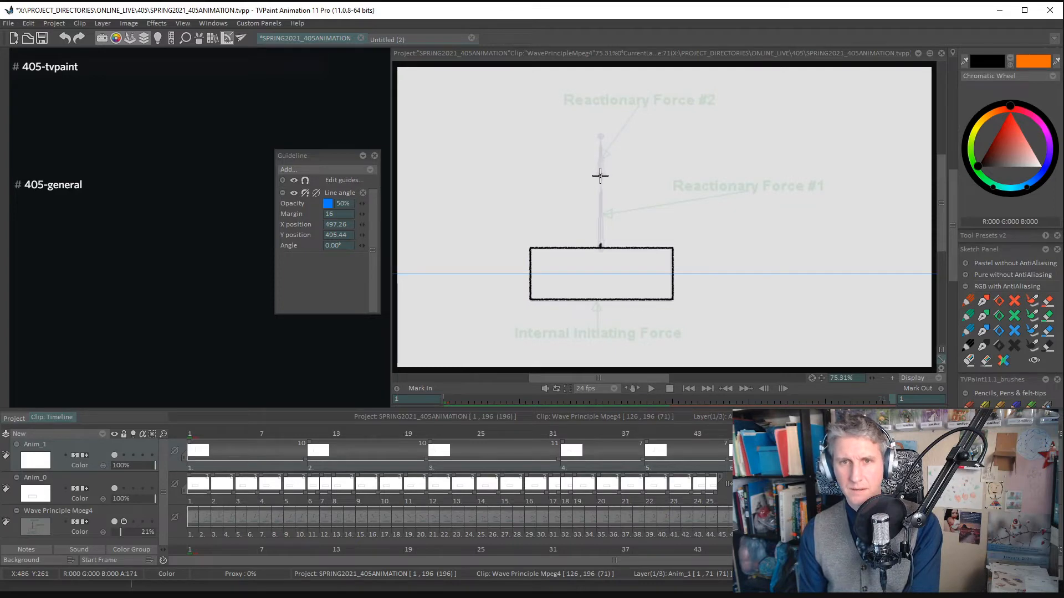
{"action": "left_click", "coordinate": [601, 174]}
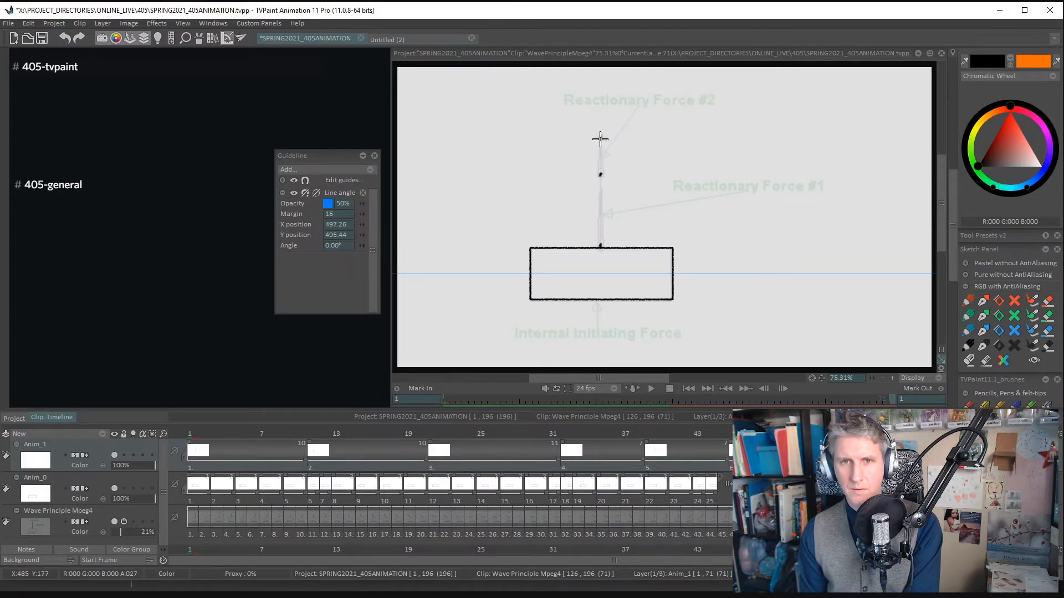
{"action": "left_click", "coordinate": [601, 136]}
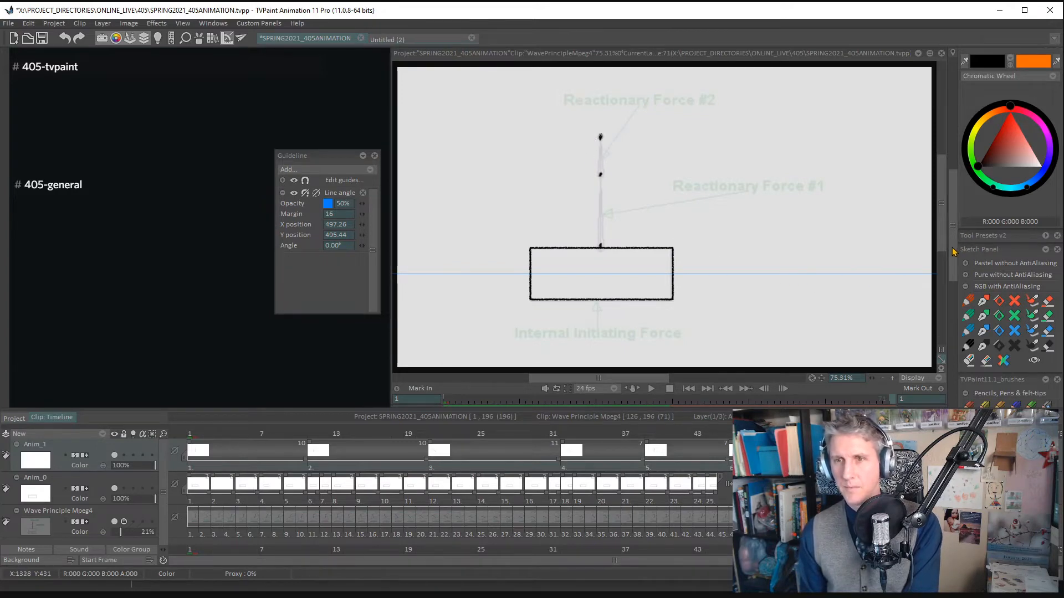
{"action": "scroll", "coordinate": [968, 278], "scroll_direction": "down", "scroll_amount": 4}
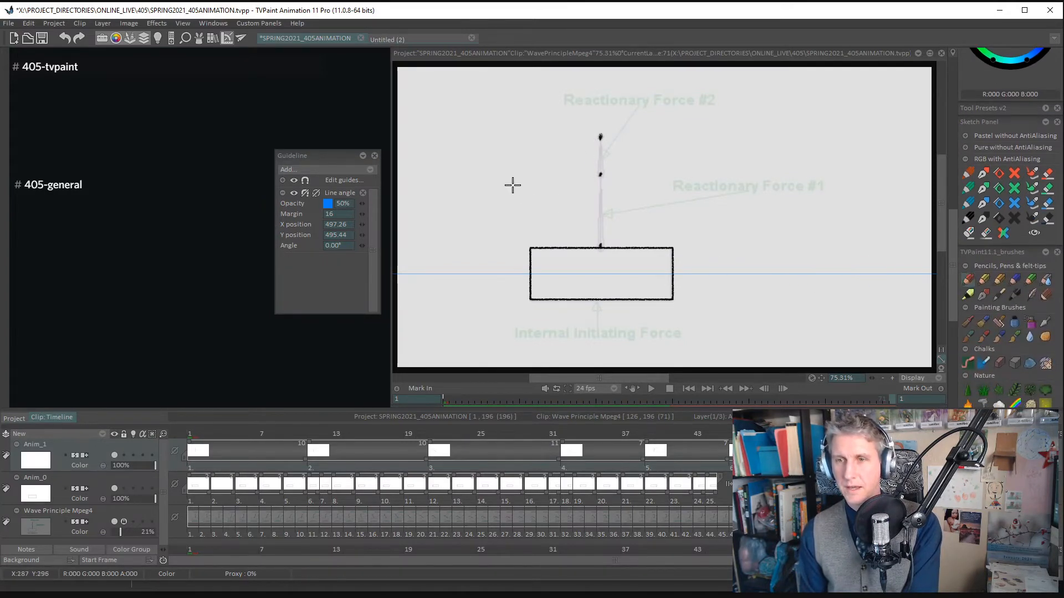
{"action": "left_click_drag", "start_coordinate": [601, 246], "coordinate": [601, 177]}
{"action": "left_click_drag", "start_coordinate": [600, 138], "coordinate": [599, 171]}
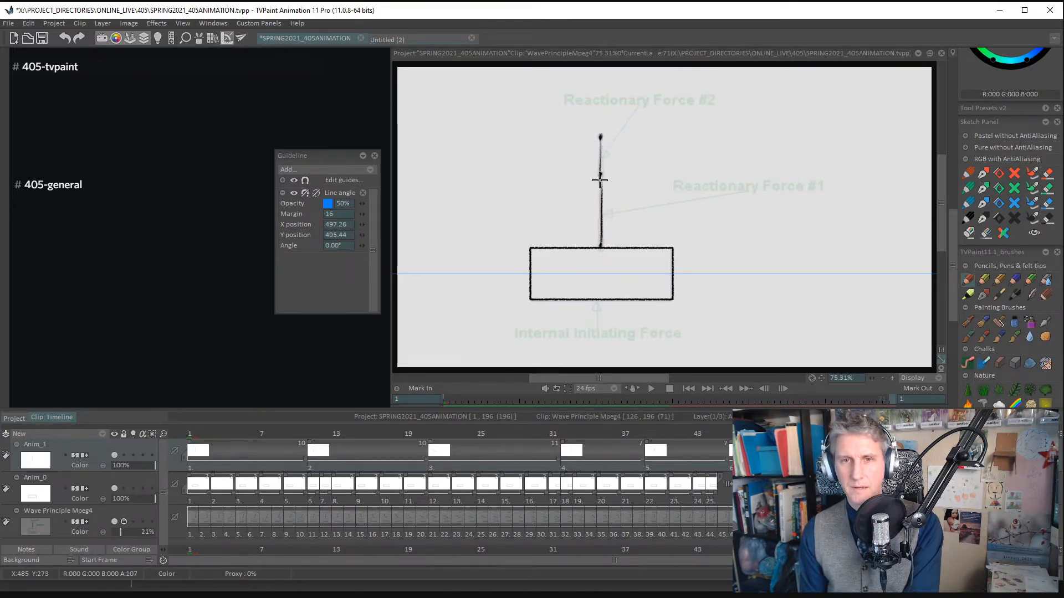
{"action": "left_click_drag", "start_coordinate": [601, 173], "coordinate": [601, 248]}
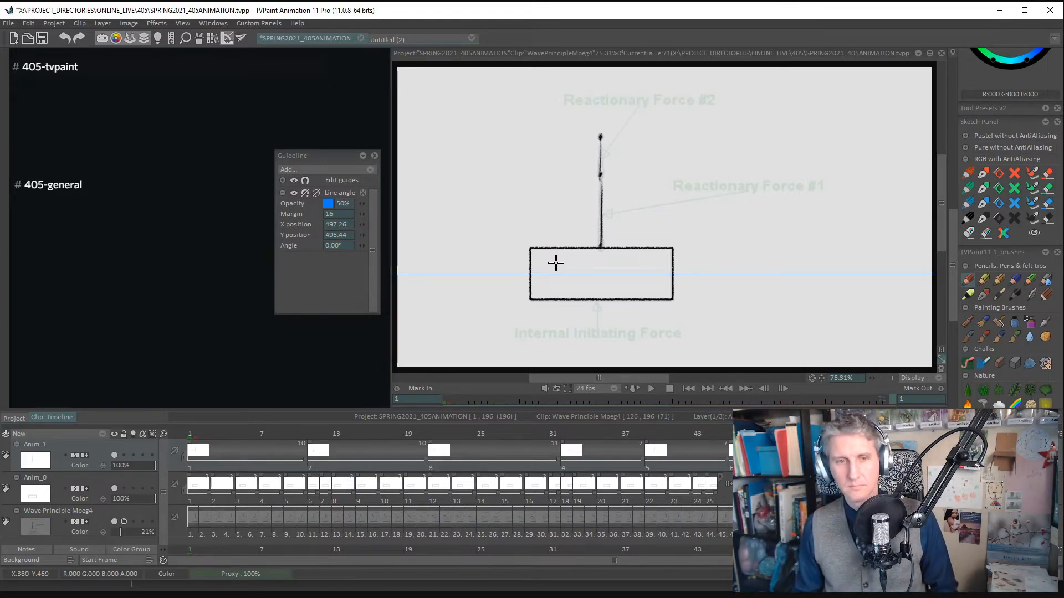
- Add a new drawing at frame 7, mark the arm's three joints and trace both segments leaning right
{"action": "mouse_move", "coordinate": [262, 437]}
{"action": "left_mouse_down"}
{"action": "mouse_move", "coordinate": [212, 436]}
{"action": "mouse_move", "coordinate": [273, 437]}
{"action": "mouse_move", "coordinate": [260, 439]}
{"action": "left_mouse_up"}
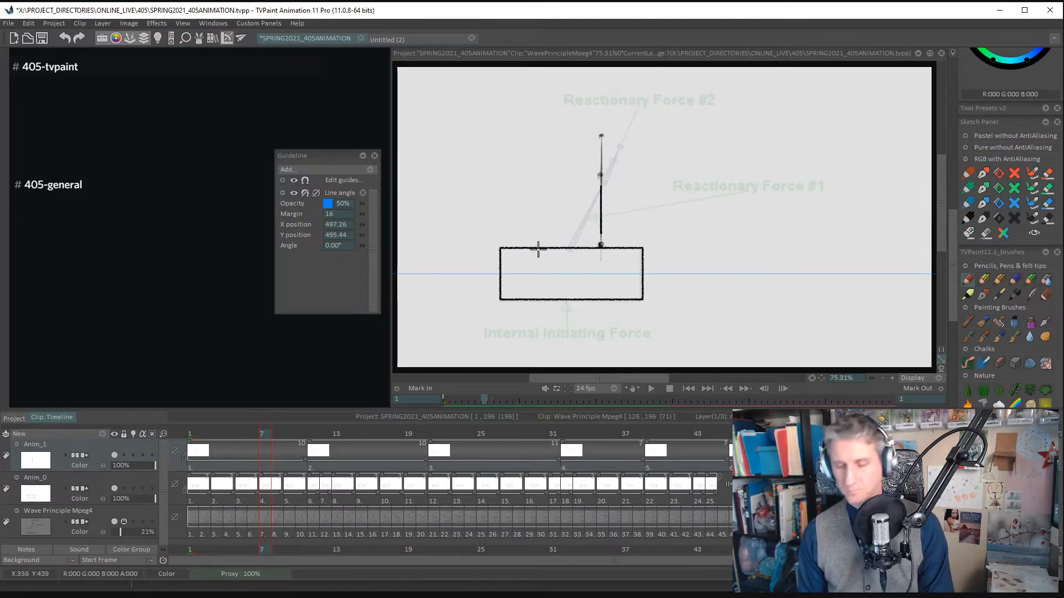
{"action": "key", "text": "BackSpace"}
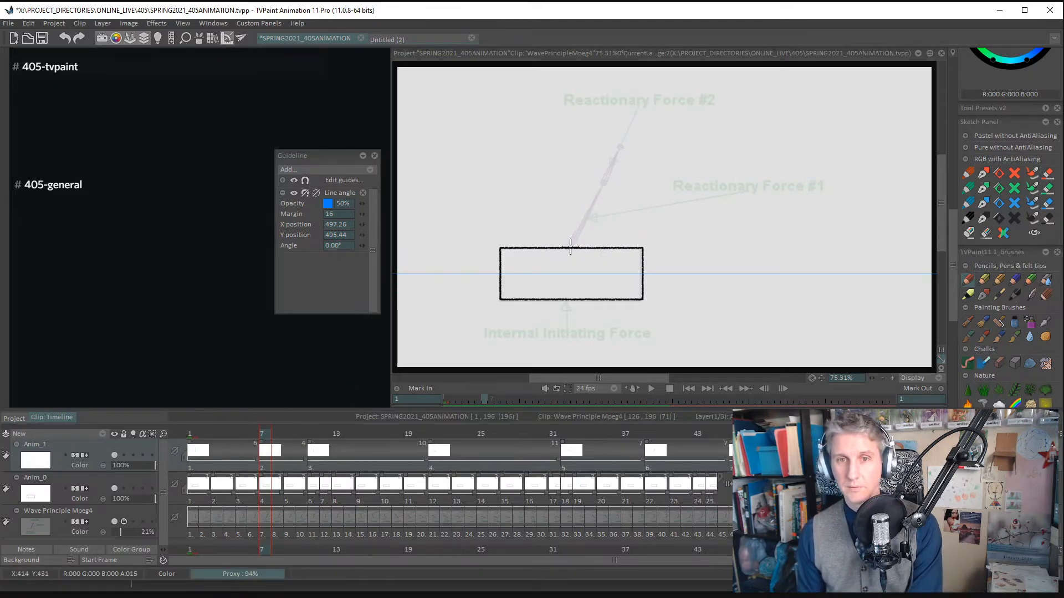
{"action": "left_click", "coordinate": [605, 181]}
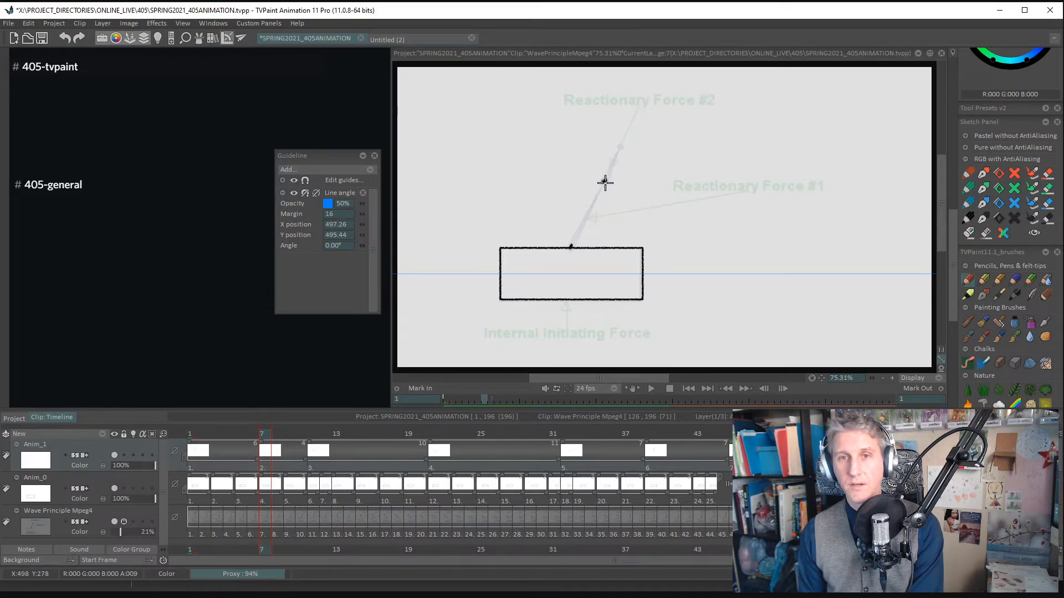
{"action": "left_click", "coordinate": [620, 147]}
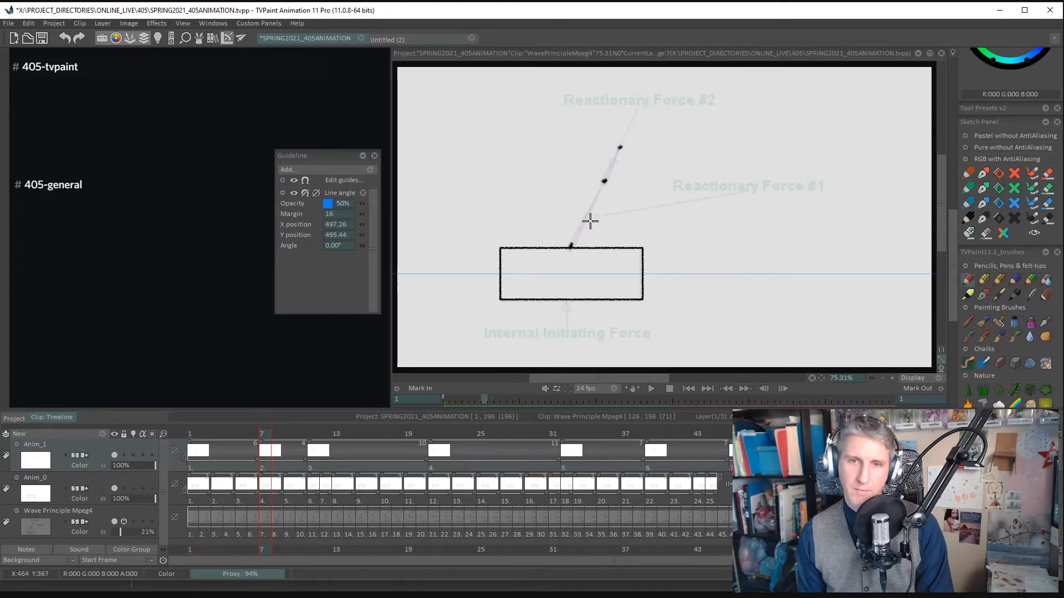
{"action": "left_click_drag", "start_coordinate": [572, 244], "coordinate": [608, 174]}
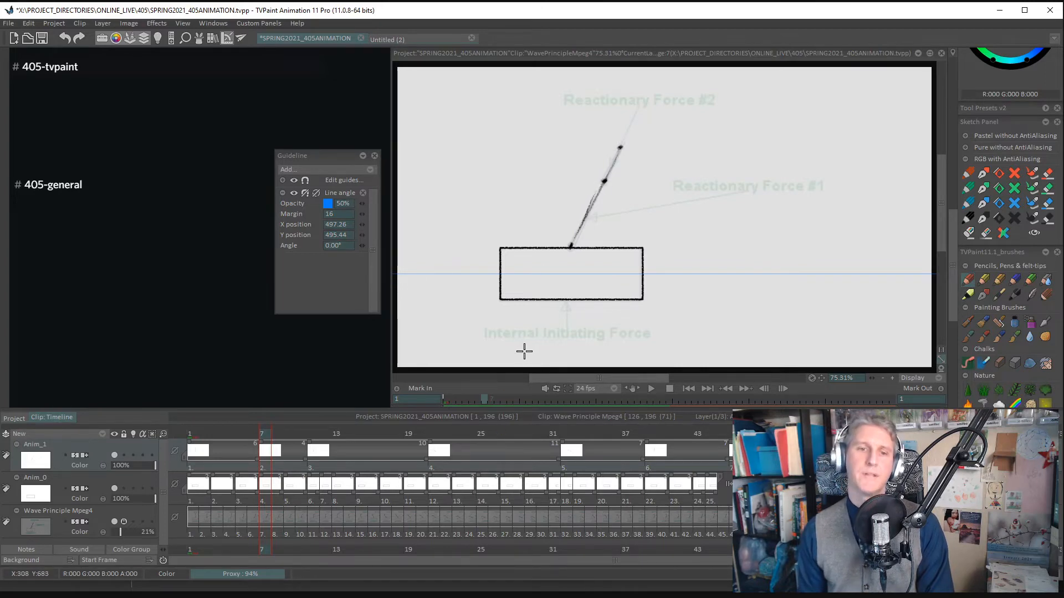
- Add a new drawing at frame 5 on the Anim_1 layer, mark the arm's three joints and trace both of its segments
{"action": "key", "text": "Left"}
{"action": "key", "text": "Left"}
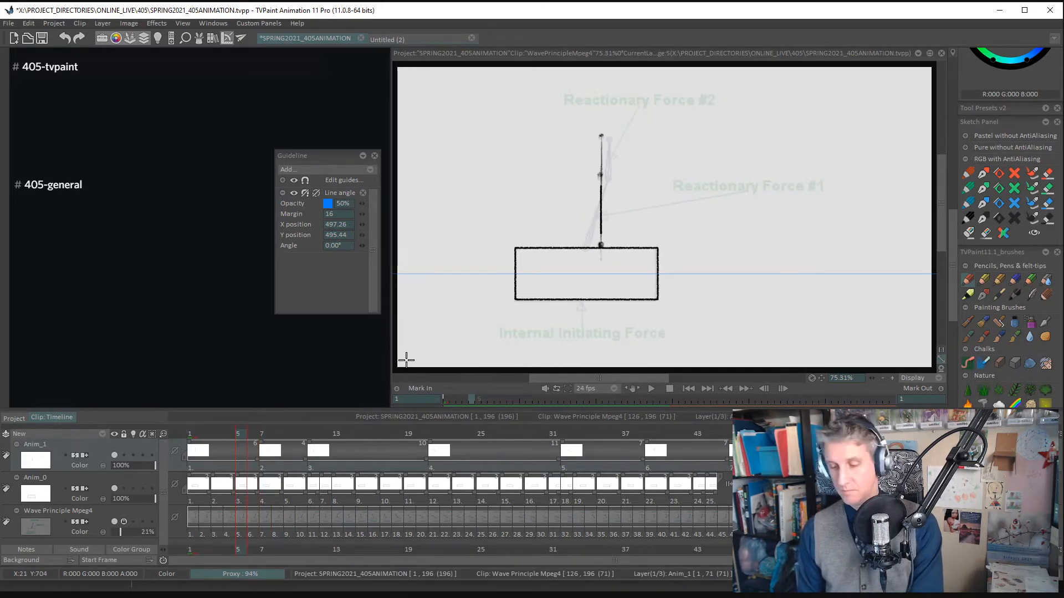
{"action": "key", "text": "Insert"}
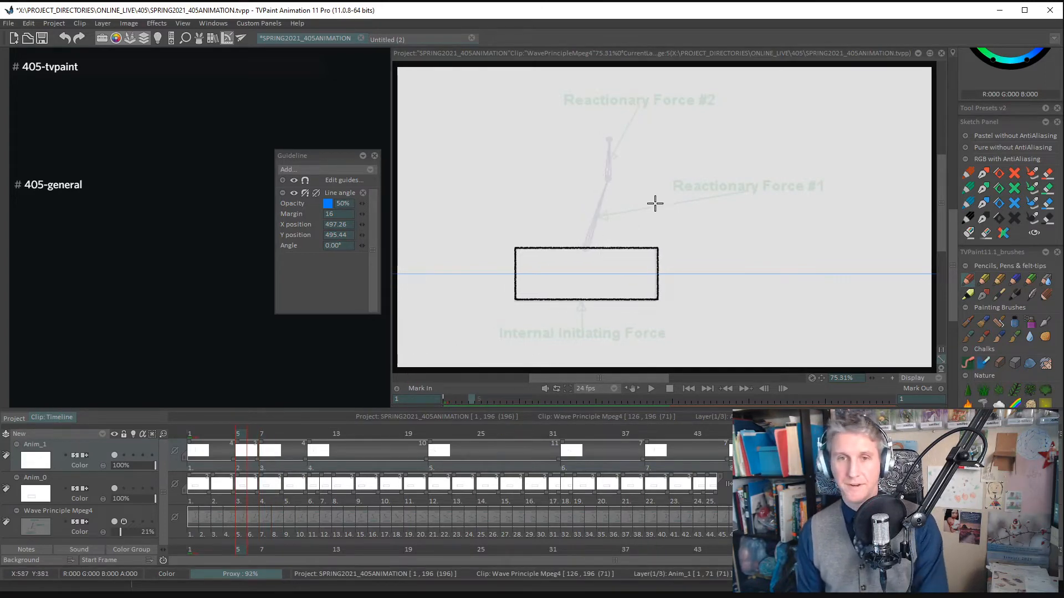
{"action": "left_click", "coordinate": [587, 246]}
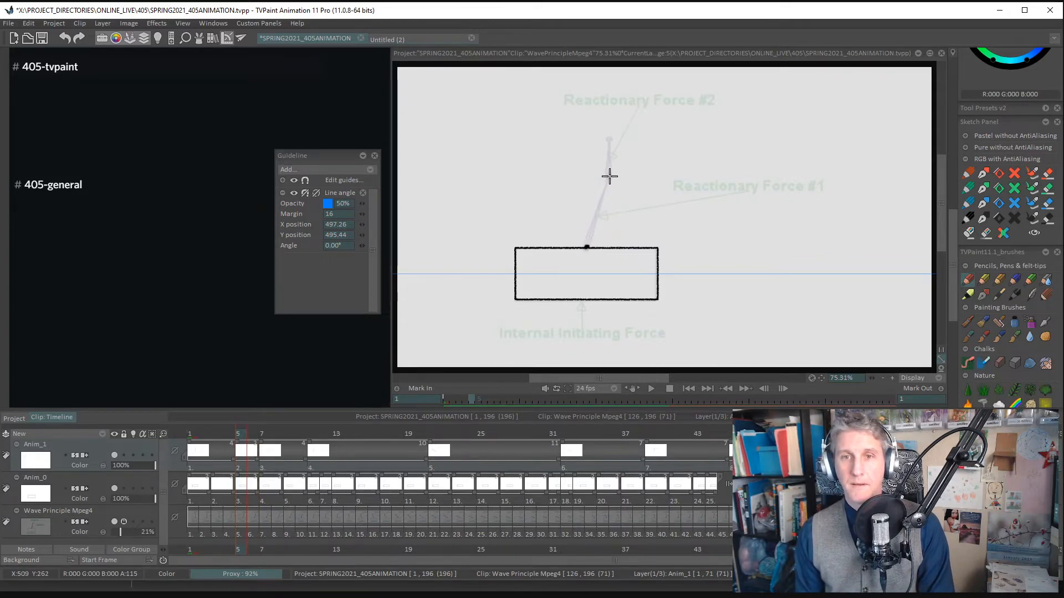
{"action": "left_click", "coordinate": [609, 141]}
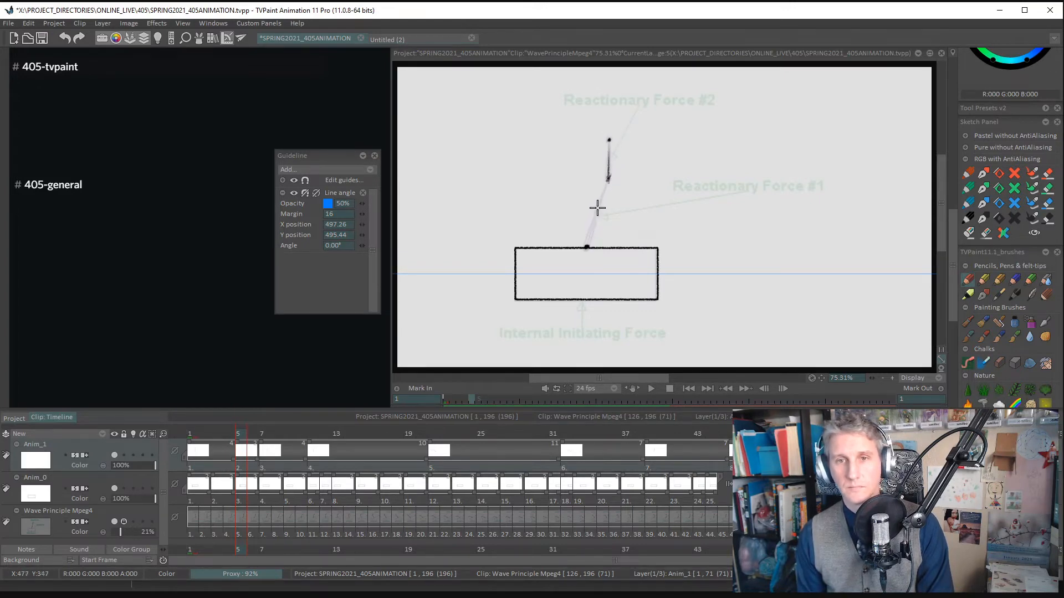
{"action": "left_click_drag", "start_coordinate": [604, 195], "coordinate": [586, 246]}
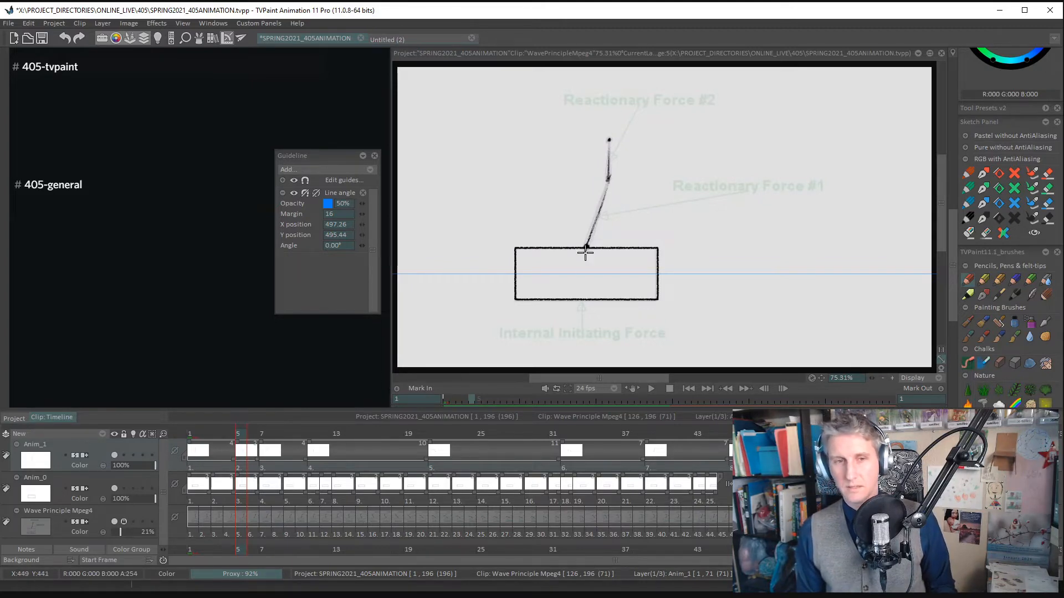
- Add a new drawing at frame 3, mark the arm's joints and trace the nearly upright lower and upper segments
{"action": "key", "text": "Left"}
{"action": "key", "text": "Left"}
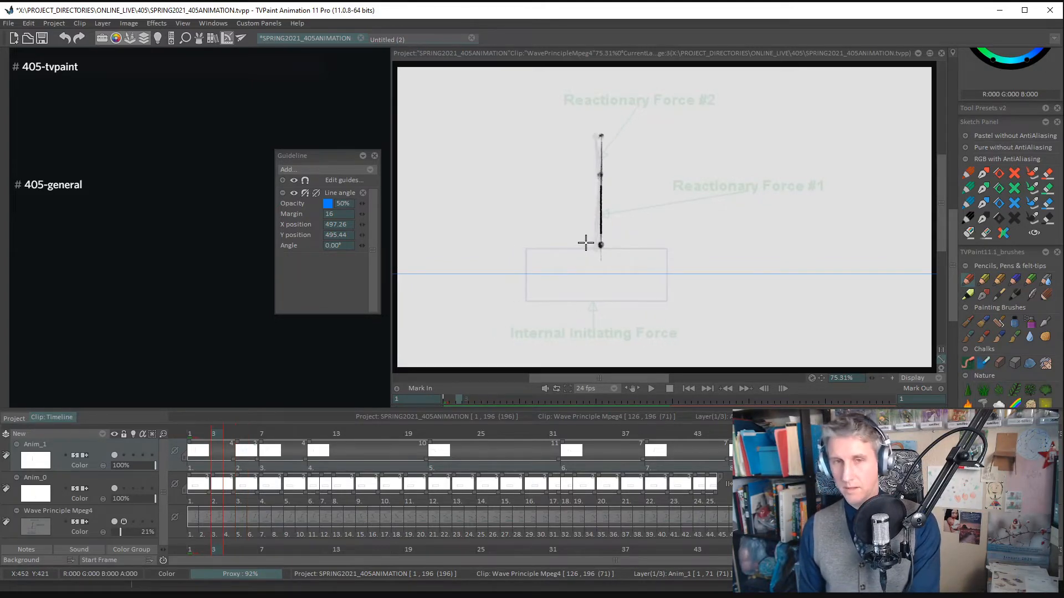
{"action": "key", "text": "Insert"}
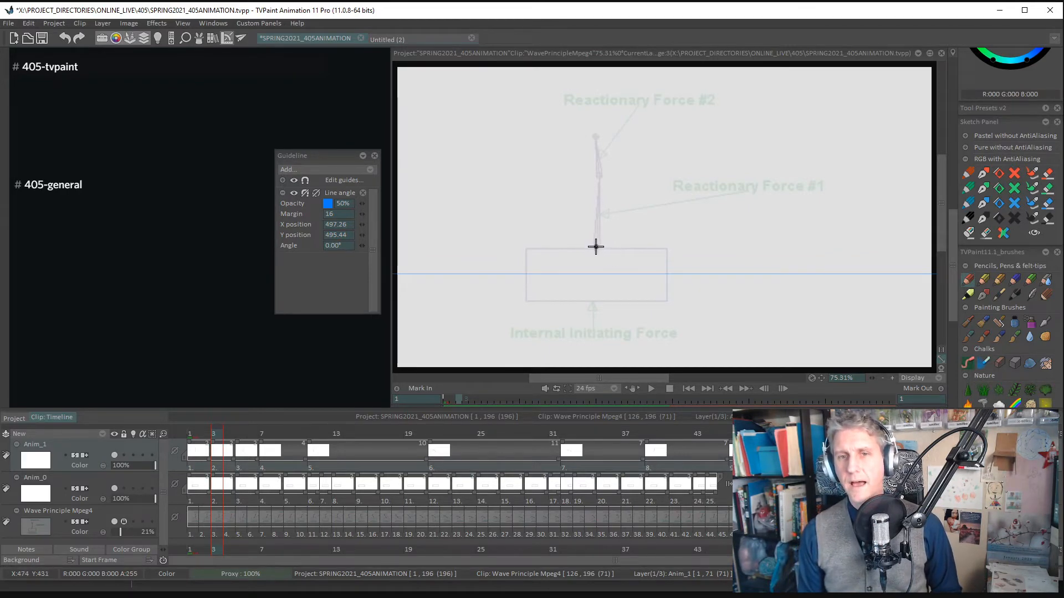
{"action": "left_click_drag", "start_coordinate": [596, 243], "coordinate": [598, 180]}
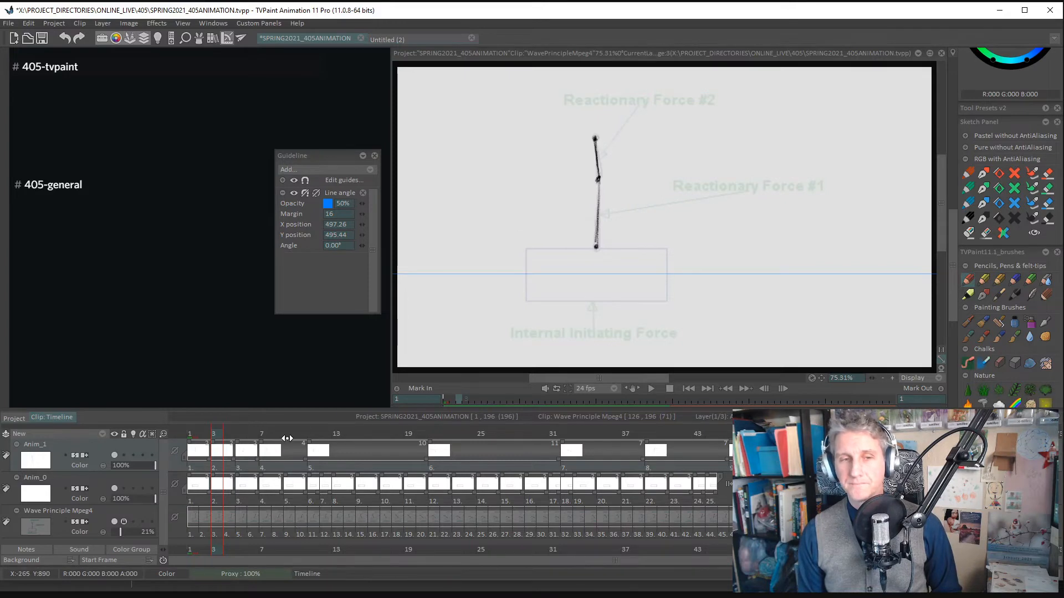
- Copy the box from frame 1 of the Anim_0 layer as a cut brush and stamp it over the box guide at frame 3
{"action": "left_click_drag", "start_coordinate": [217, 434], "coordinate": [192, 434]}
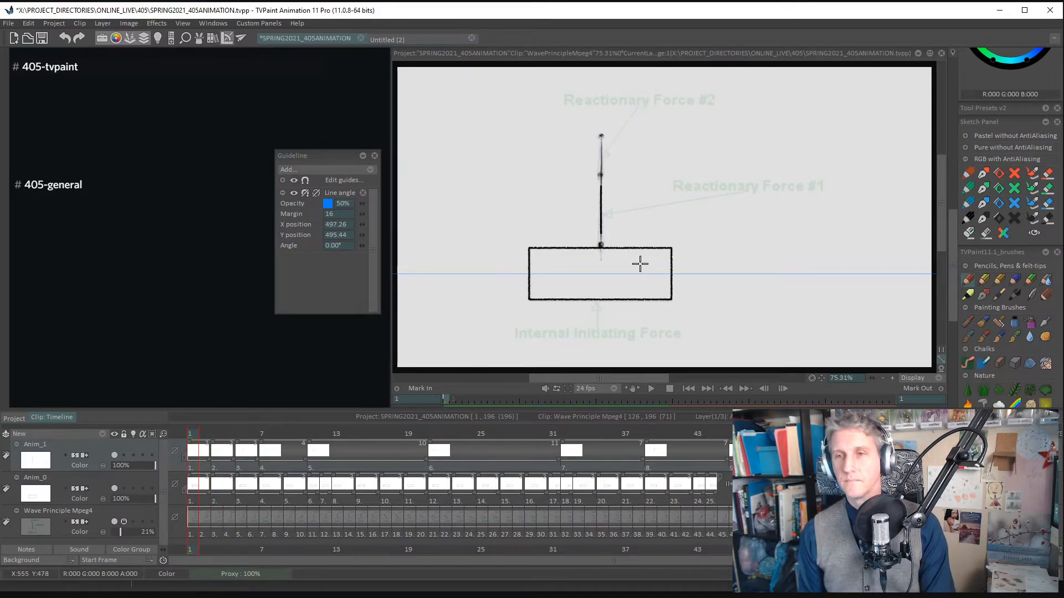
{"action": "key", "text": "Down"}
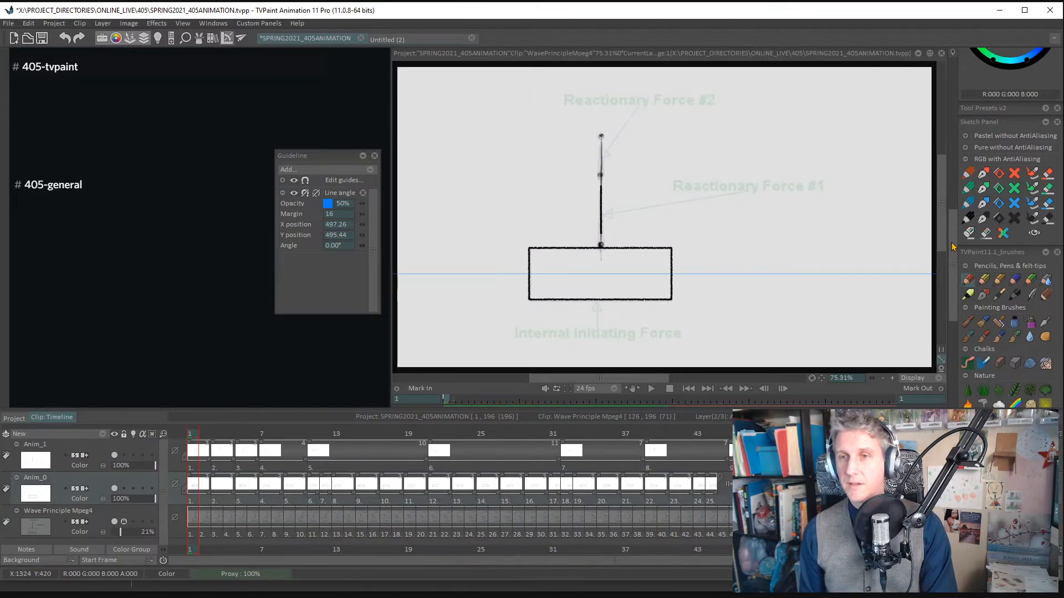
{"action": "scroll", "coordinate": [952, 246], "scroll_direction": "up", "scroll_amount": 10}
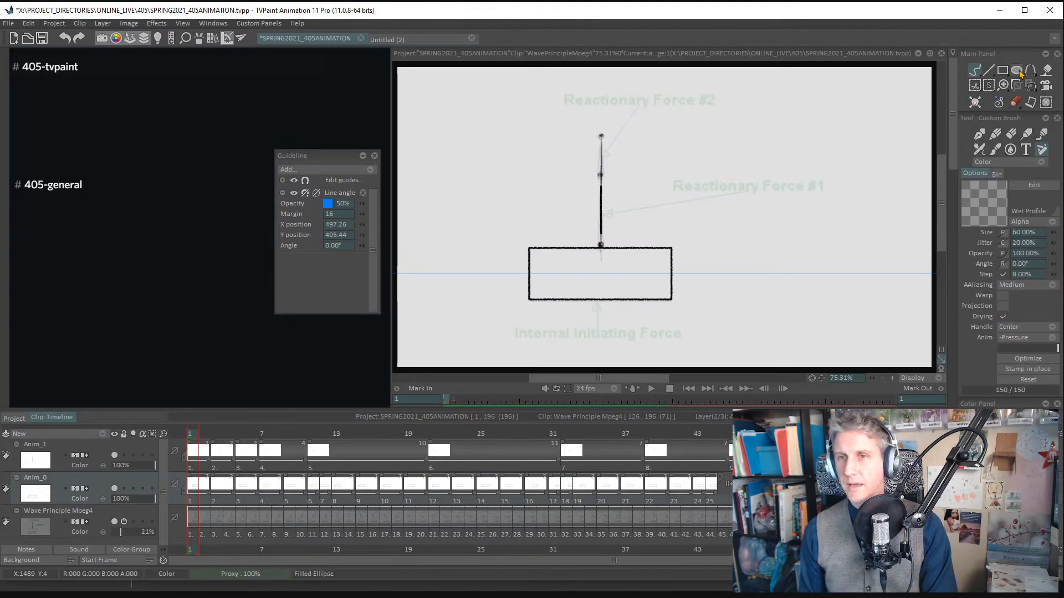
{"action": "left_click", "coordinate": [976, 87]}
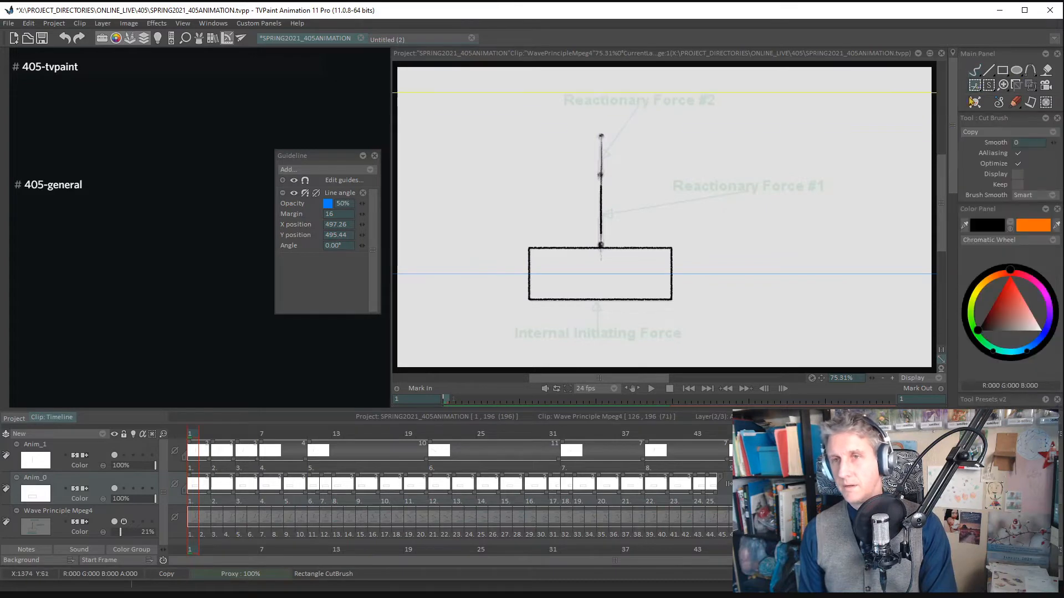
{"action": "left_click_drag", "start_coordinate": [522, 241], "coordinate": [801, 350]}
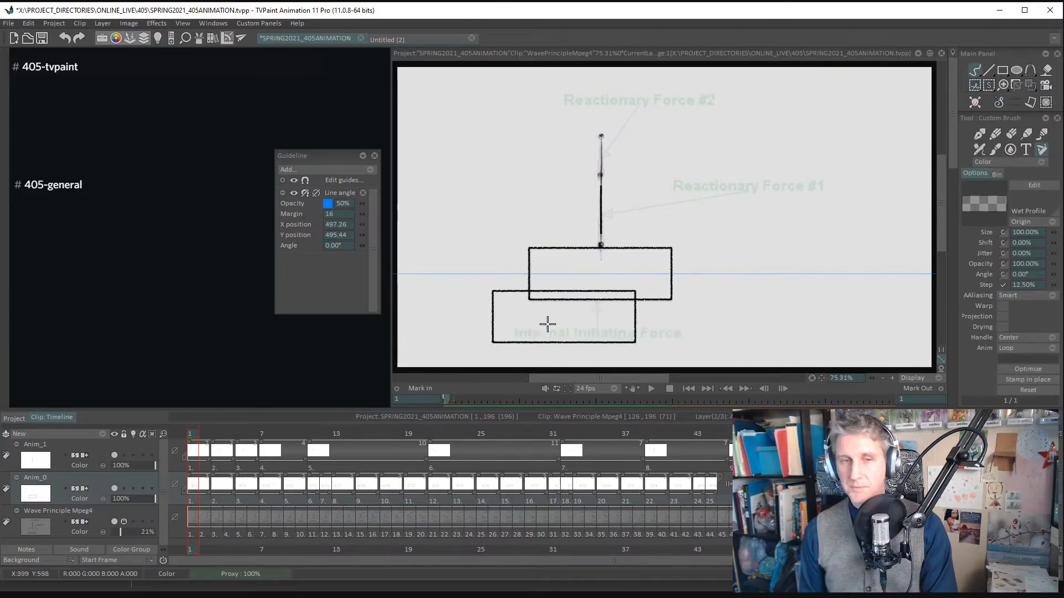
{"action": "key", "text": "Right"}
{"action": "key", "text": "Right"}
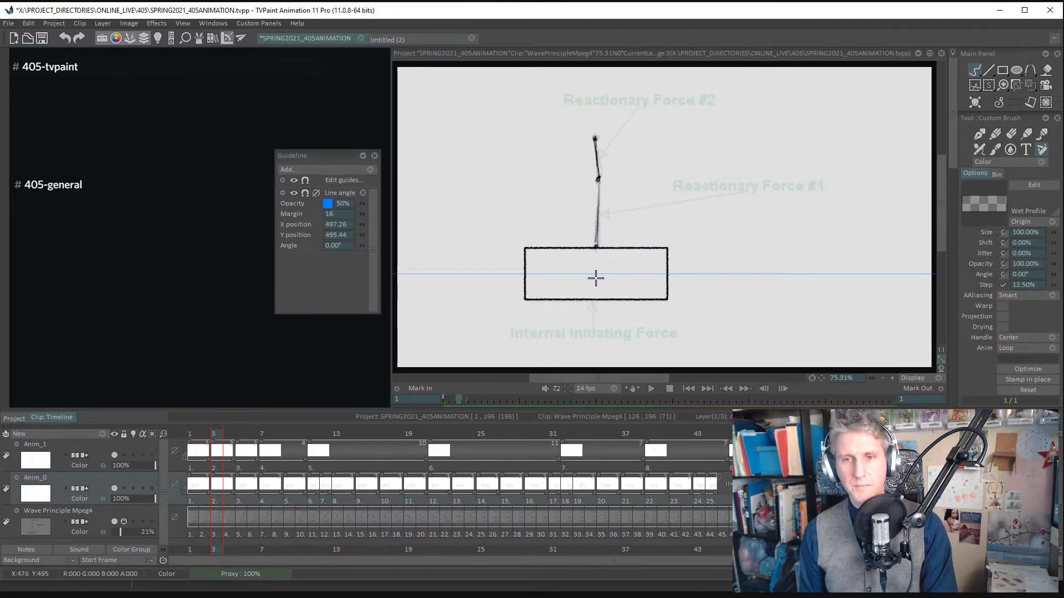
{"action": "left_click", "coordinate": [596, 279]}
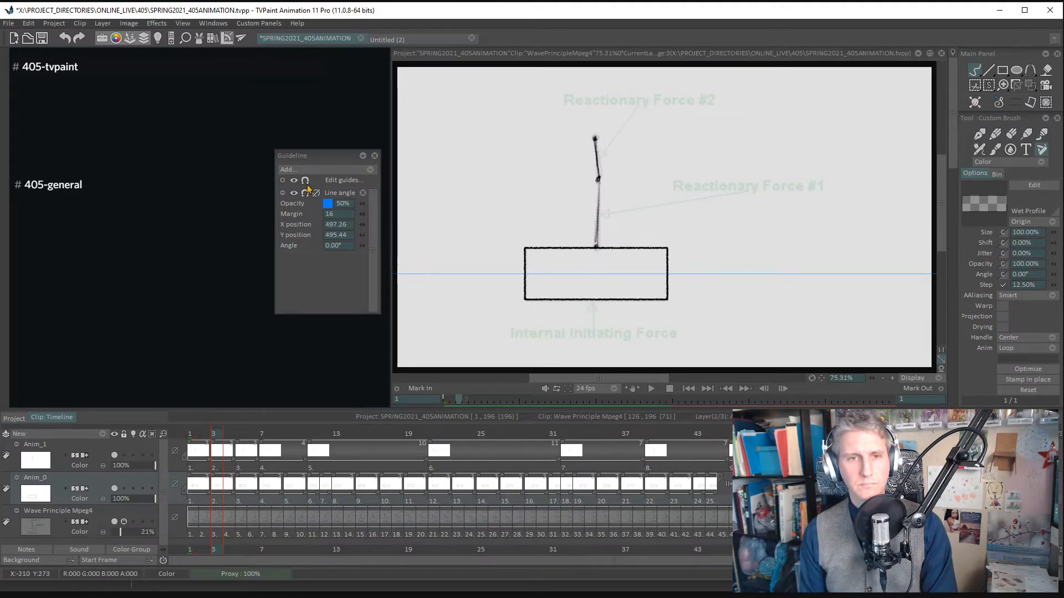
- Add a new blank drawing at frame 9 on the Anim_1 layer, keeping the box on Anim_0
{"action": "scroll", "coordinate": [953, 134], "scroll_direction": "down", "scroll_amount": 3}
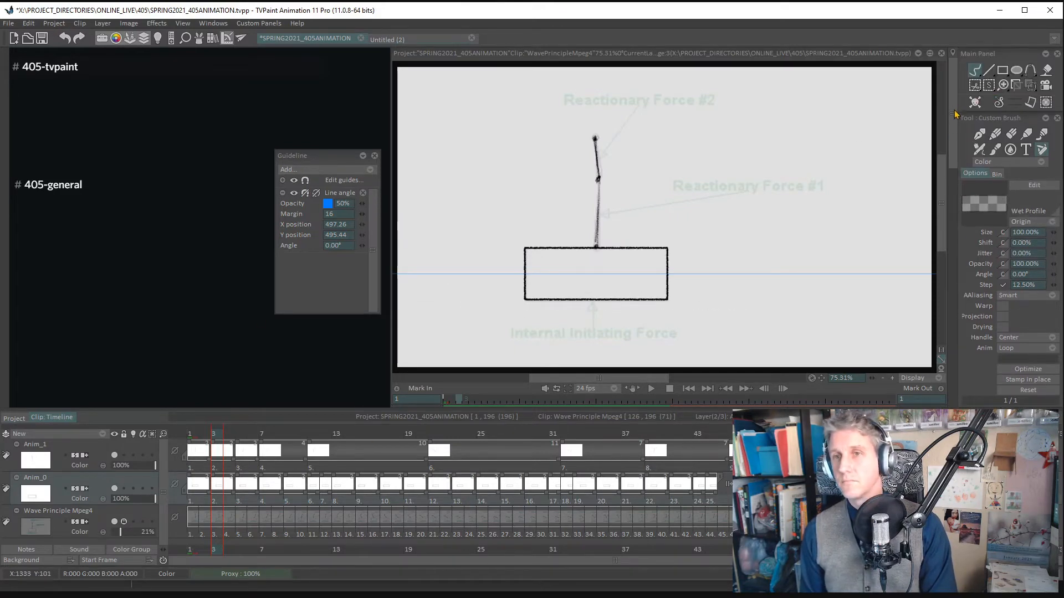
{"action": "left_click_drag", "start_coordinate": [953, 135], "coordinate": [953, 107]}
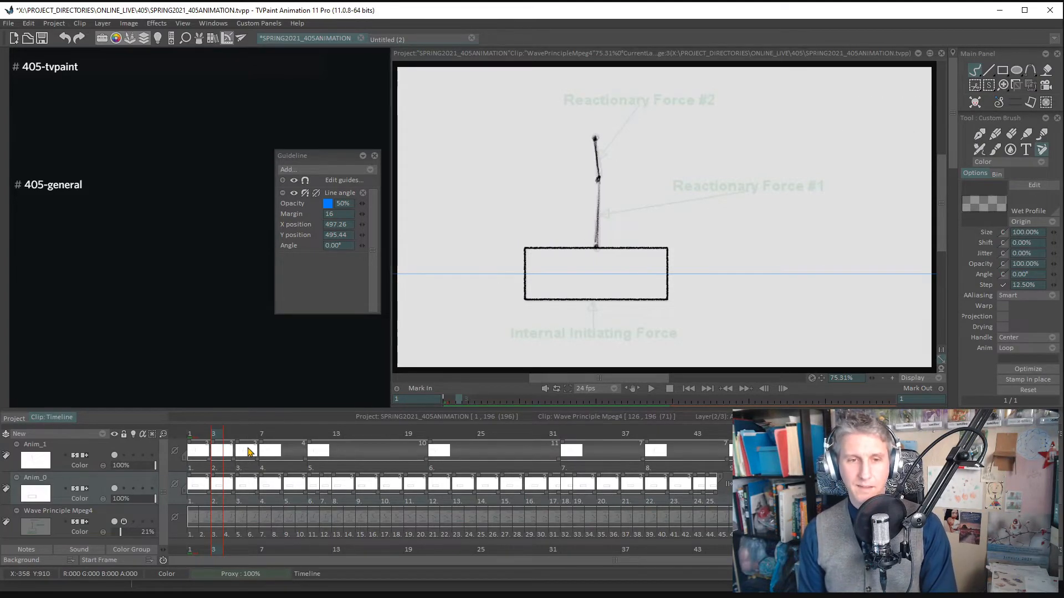
{"action": "mouse_move", "coordinate": [221, 437]}
{"action": "left_mouse_down"}
{"action": "mouse_move", "coordinate": [349, 439]}
{"action": "mouse_move", "coordinate": [286, 440]}
{"action": "left_mouse_up"}
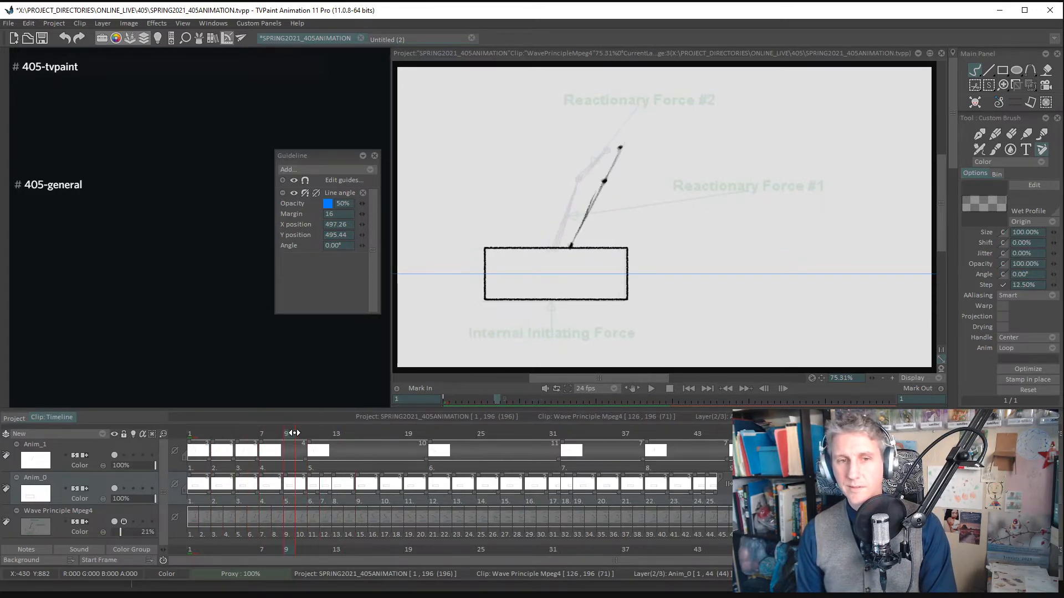
{"action": "key", "text": "BackSpace"}
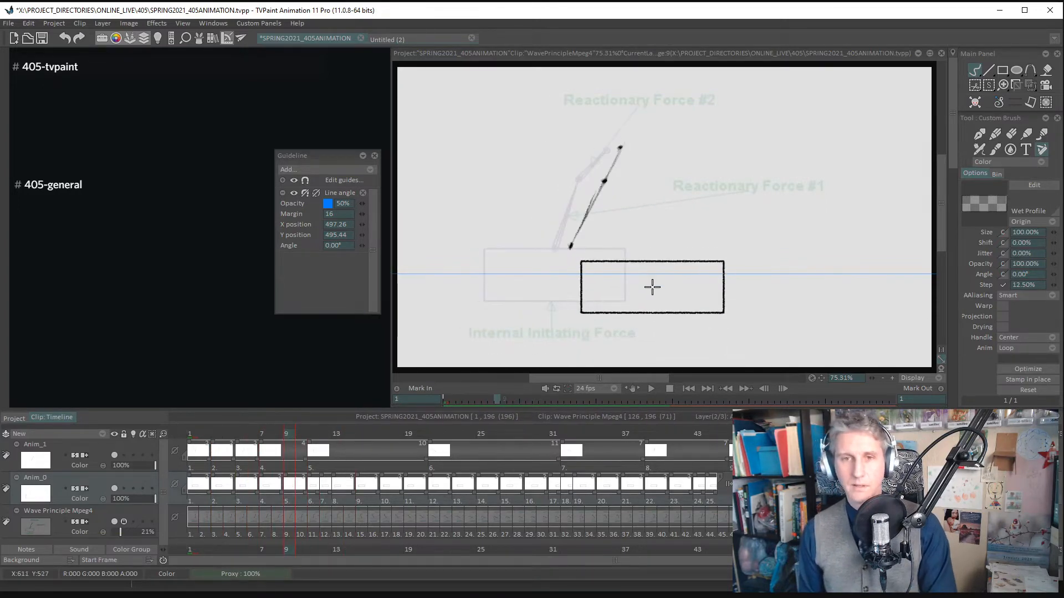
{"action": "key", "text": "ctrl+z"}
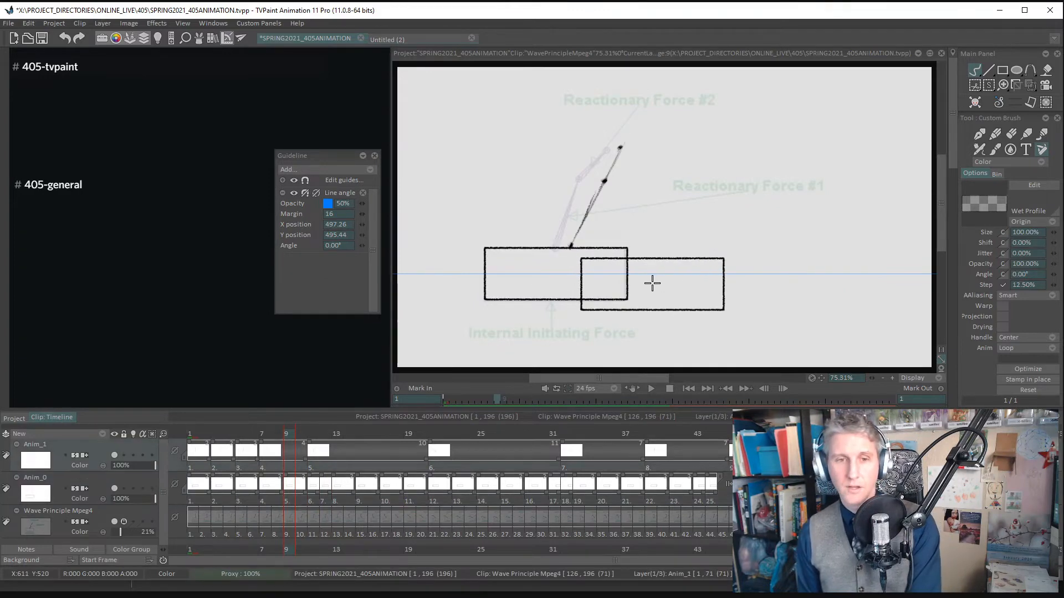
{"action": "key", "text": "BackSpace"}
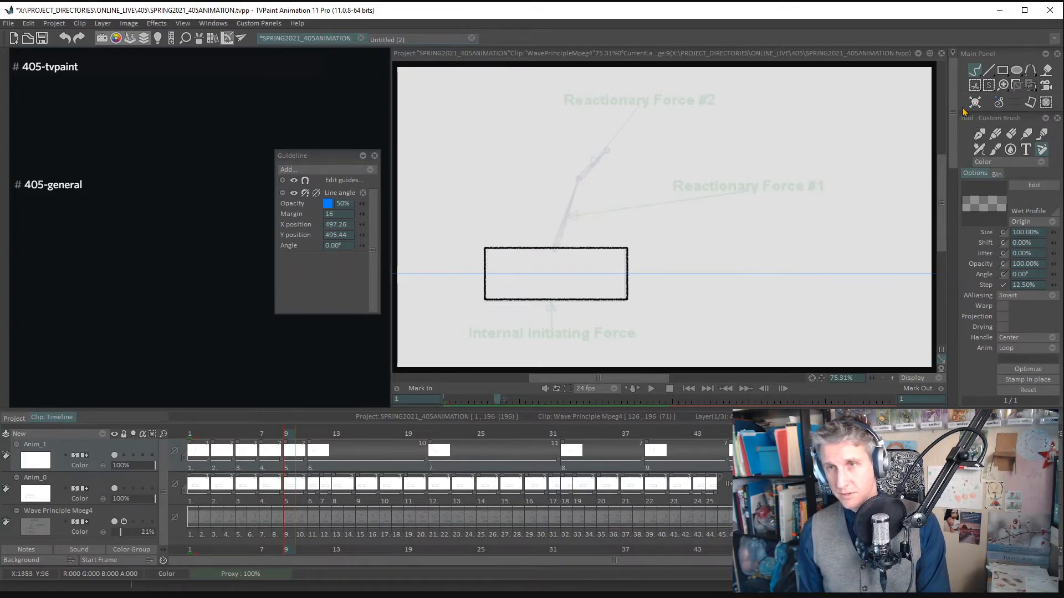
- Switch back to the pencil brush, then mark the arm's joints and trace both segments at frame 9
{"action": "left_click_drag", "start_coordinate": [955, 154], "coordinate": [957, 287]}
{"action": "scroll", "coordinate": [961, 290], "scroll_direction": "down", "scroll_amount": 2}
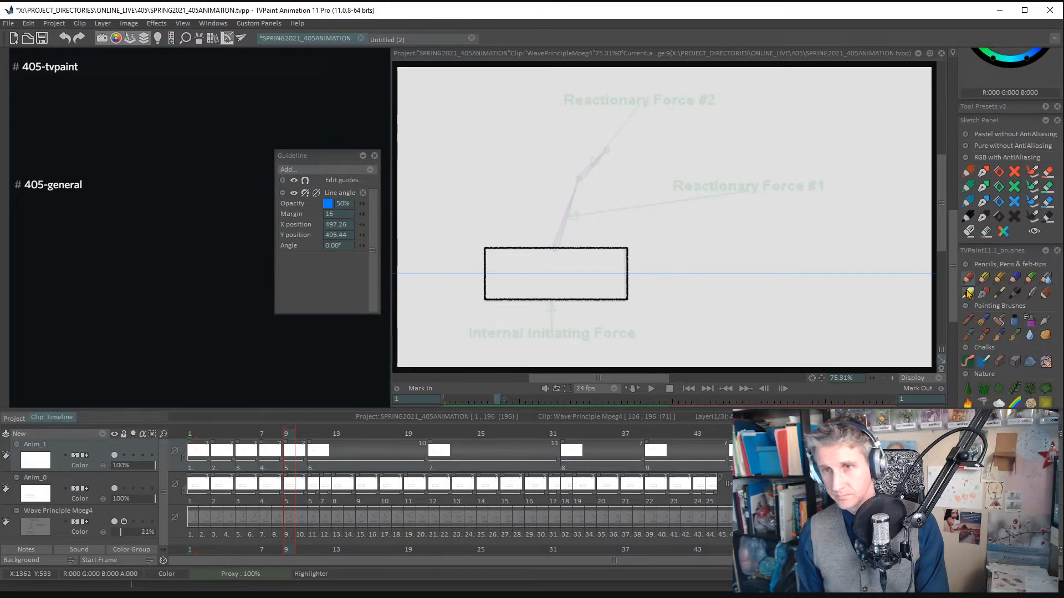
{"action": "left_click", "coordinate": [968, 285]}
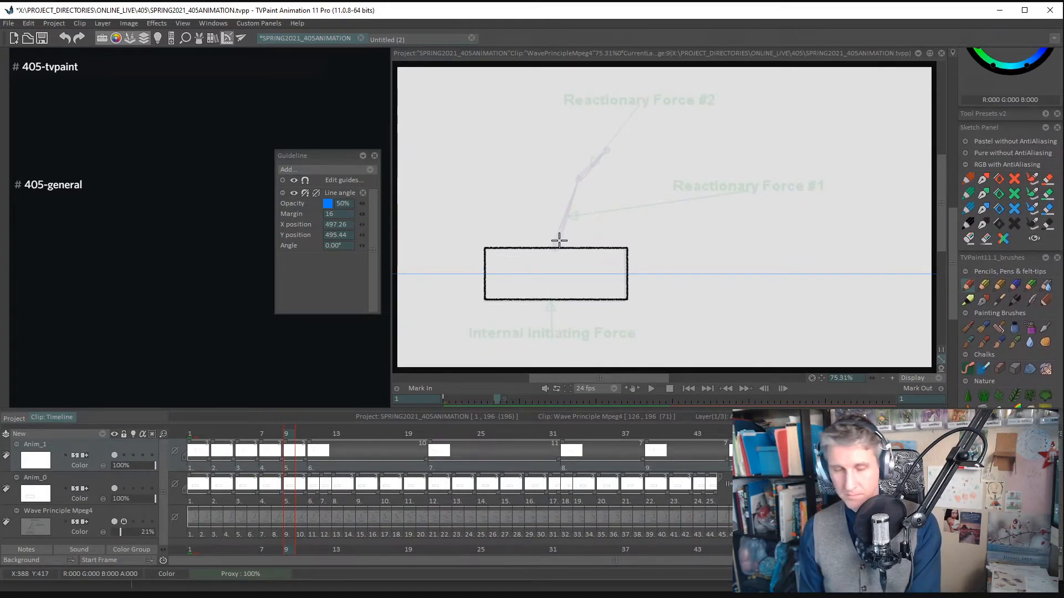
{"action": "key", "text": "Down"}
{"action": "key", "text": "Up"}
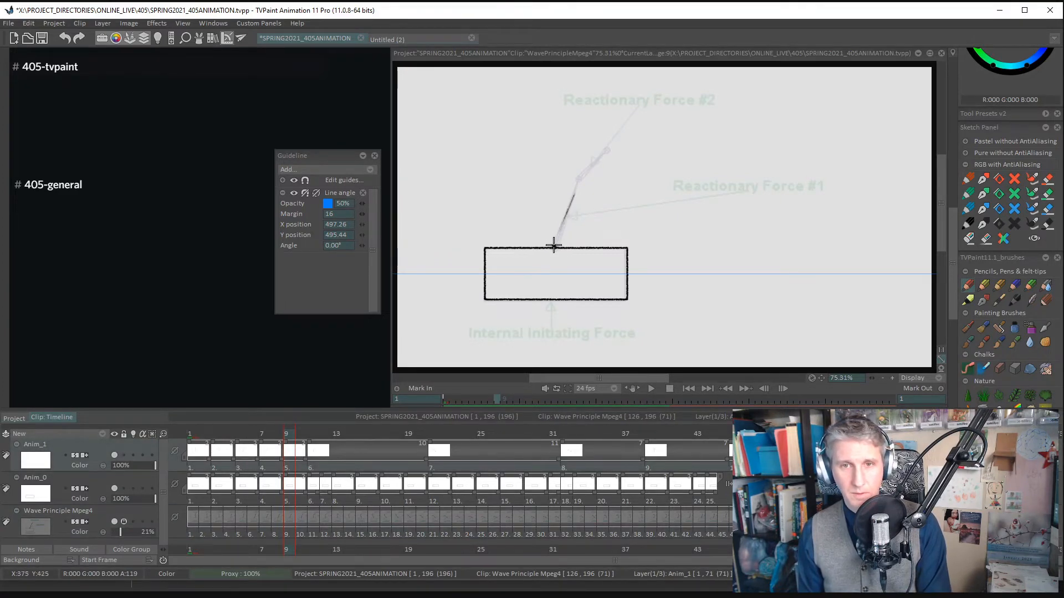
{"action": "left_click_drag", "start_coordinate": [578, 178], "coordinate": [604, 151]}
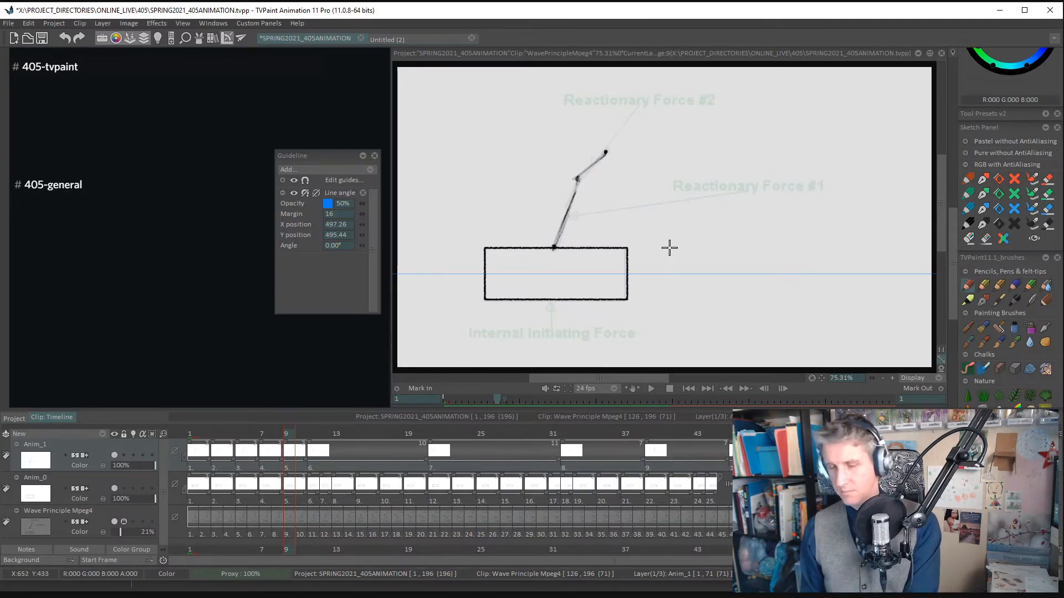
- Add a new drawing at frame 13, mark the arm's three joints and trace its lower and upper segments
{"action": "key", "text": "Right"}
{"action": "key", "text": "Right"}
{"action": "key", "text": "Right"}
{"action": "key", "text": "Right"}
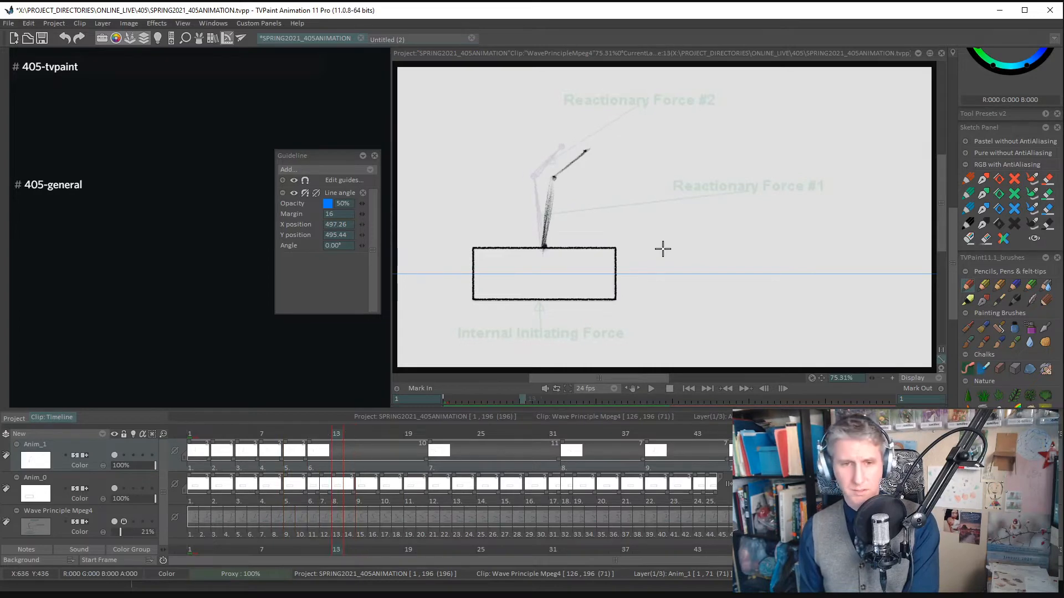
{"action": "key", "text": "BackSpace"}
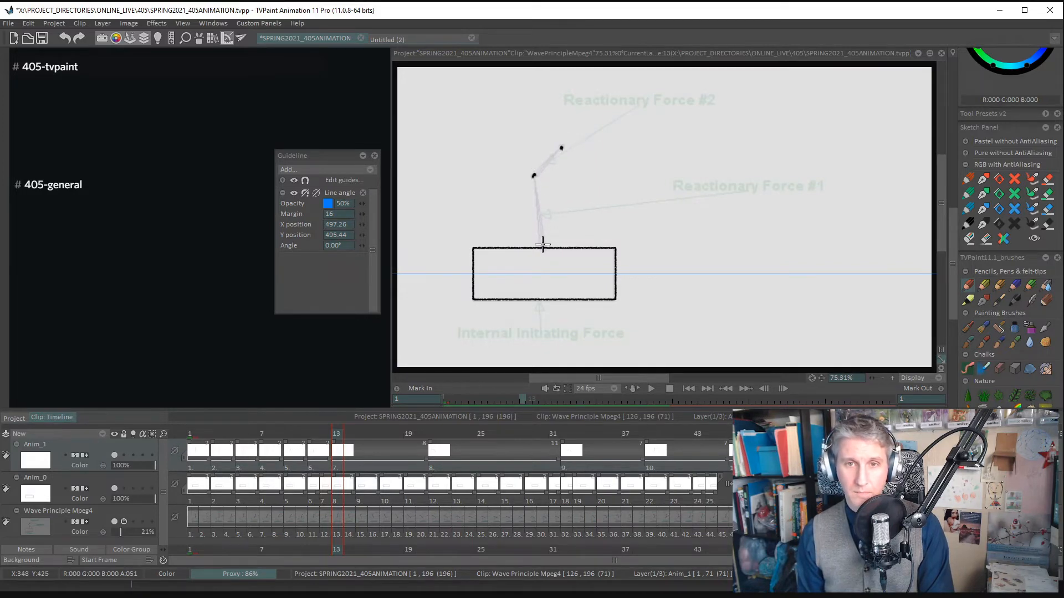
{"action": "mouse_move", "coordinate": [539, 226]}
{"action": "left_mouse_down"}
{"action": "mouse_move", "coordinate": [531, 168]}
{"action": "mouse_move", "coordinate": [561, 148]}
{"action": "left_mouse_up"}
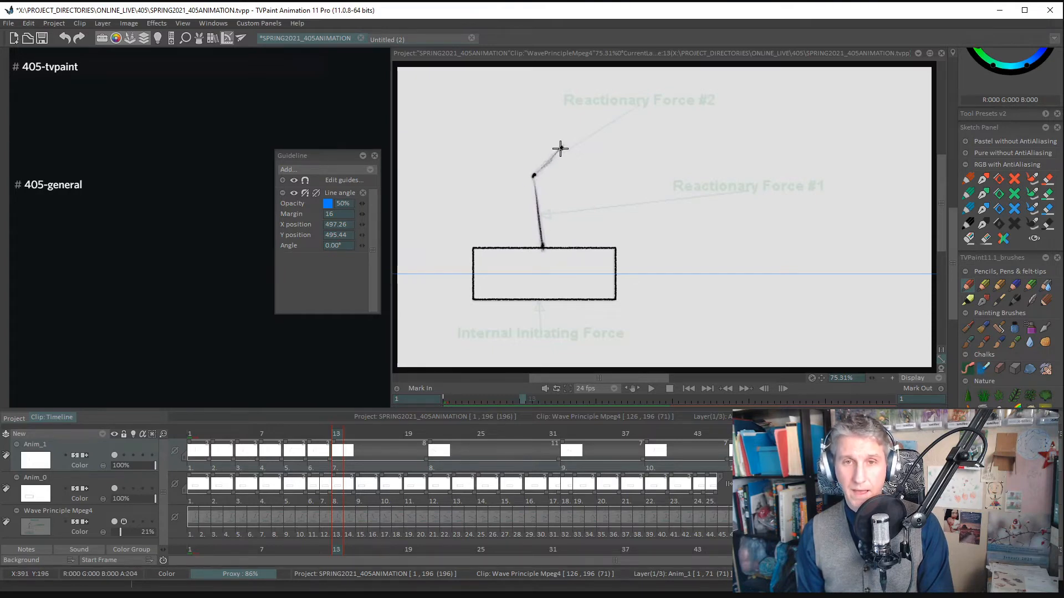
- Undo the clearing of the box at frame 15, lock the Anim_0 layer and return to the Anim_1 layer
{"action": "key", "text": "Down"}
{"action": "key", "text": "Right"}
{"action": "key", "text": "Right"}
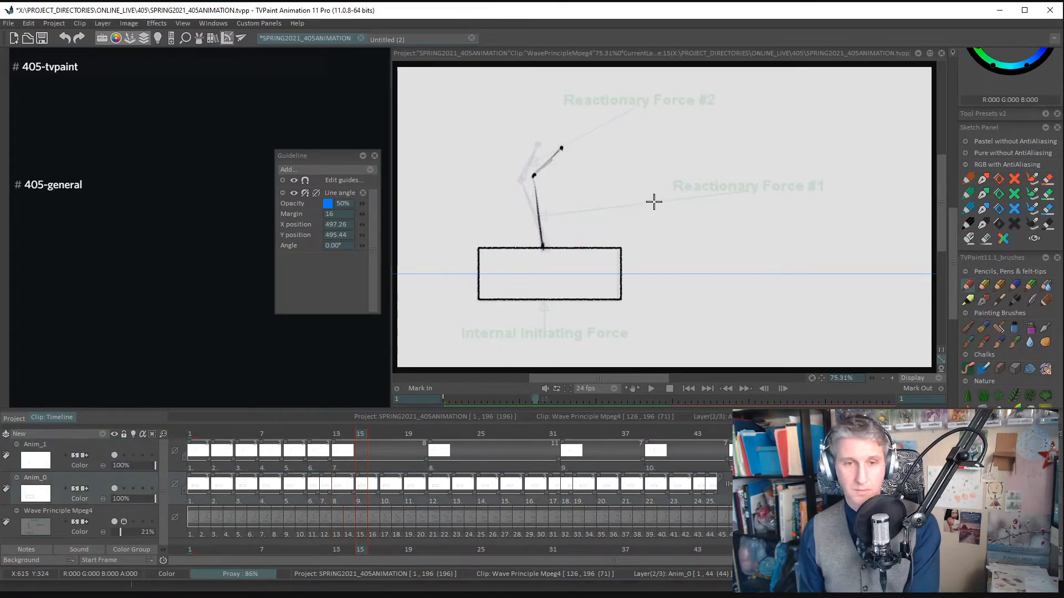
{"action": "key", "text": "Delete"}
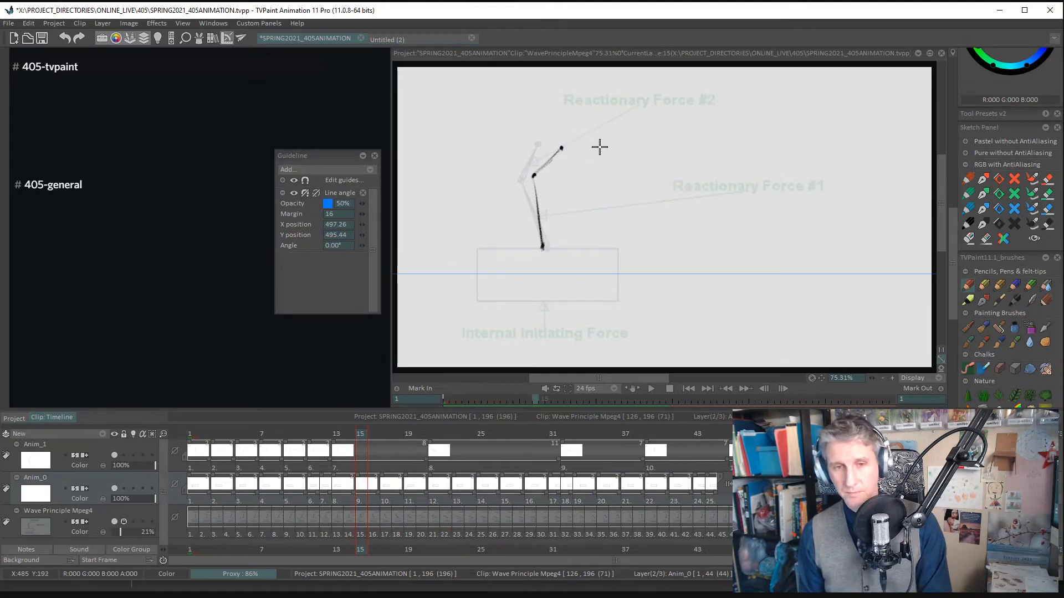
{"action": "key", "text": "ctrl+z"}
{"action": "key", "text": "Up"}
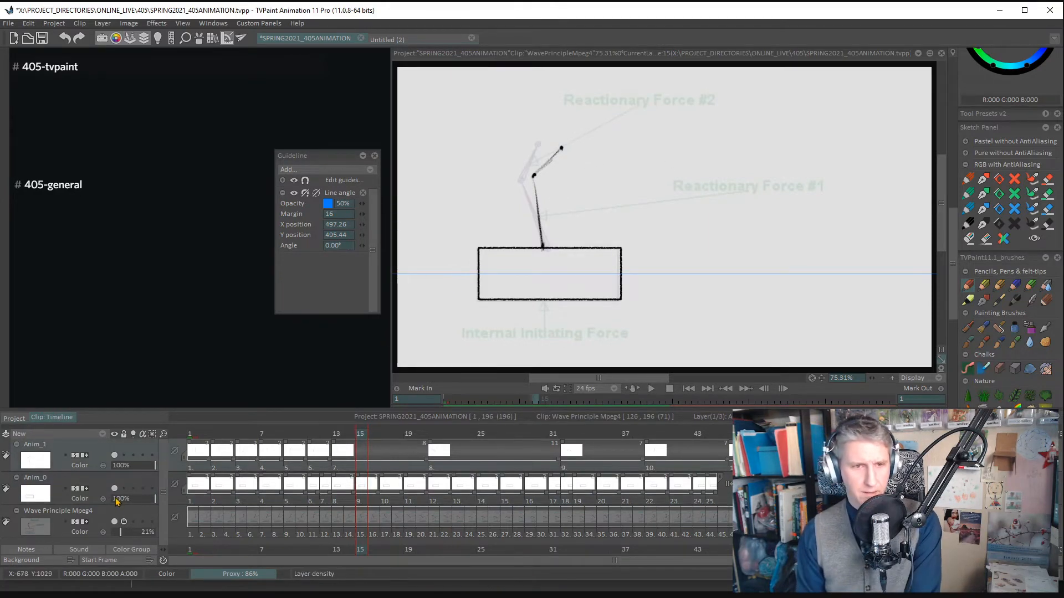
{"action": "key", "text": "Down"}
{"action": "key", "text": "Up"}
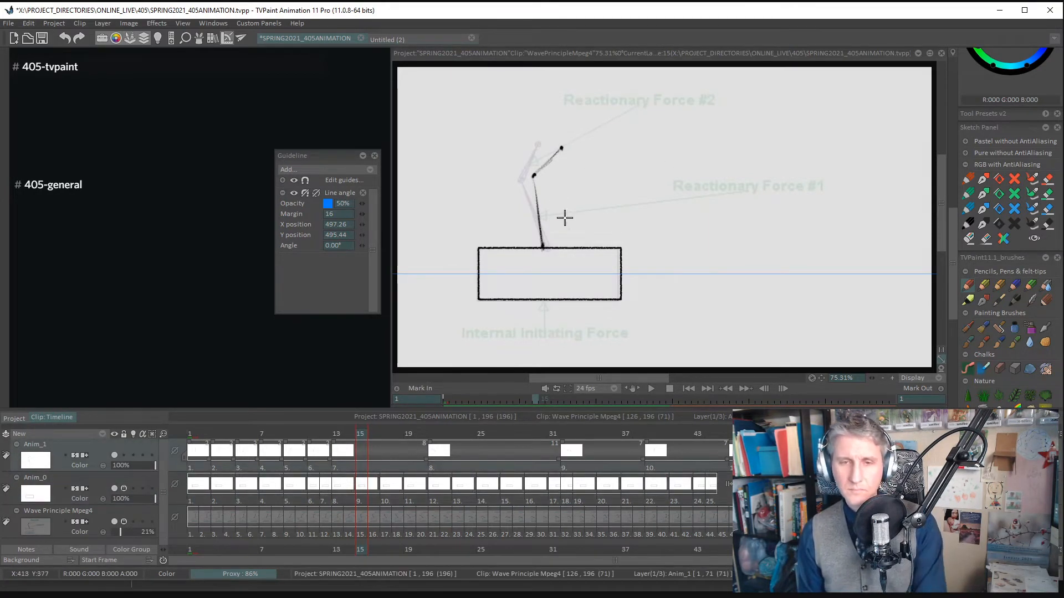
- Add a new drawing at frame 15, mark the arm's three joints and trace both segments of the bent arm
{"action": "key", "text": "BackSpace"}
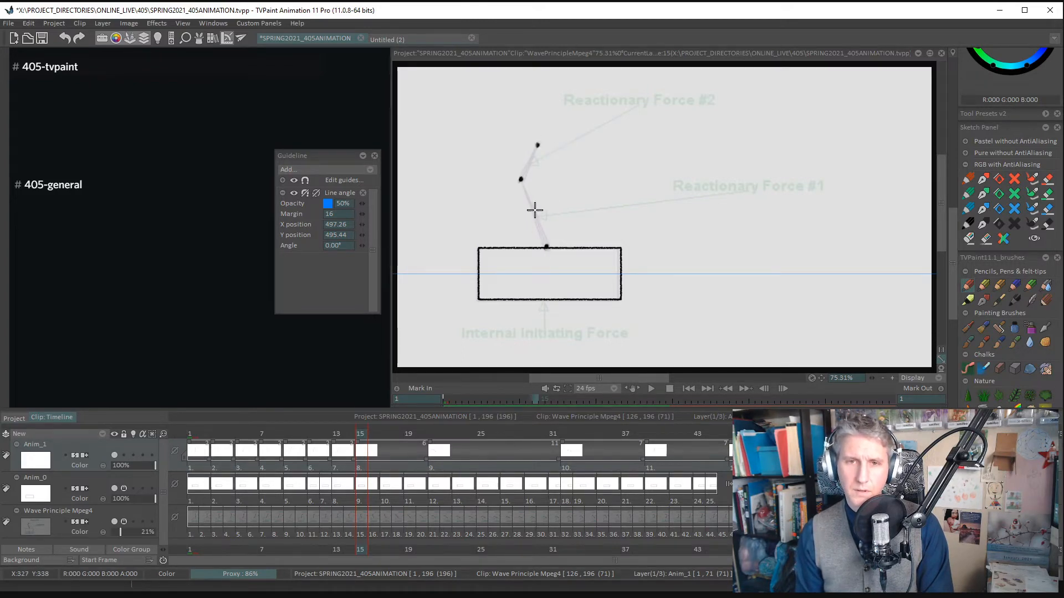
{"action": "left_click_drag", "start_coordinate": [531, 206], "coordinate": [548, 243]}
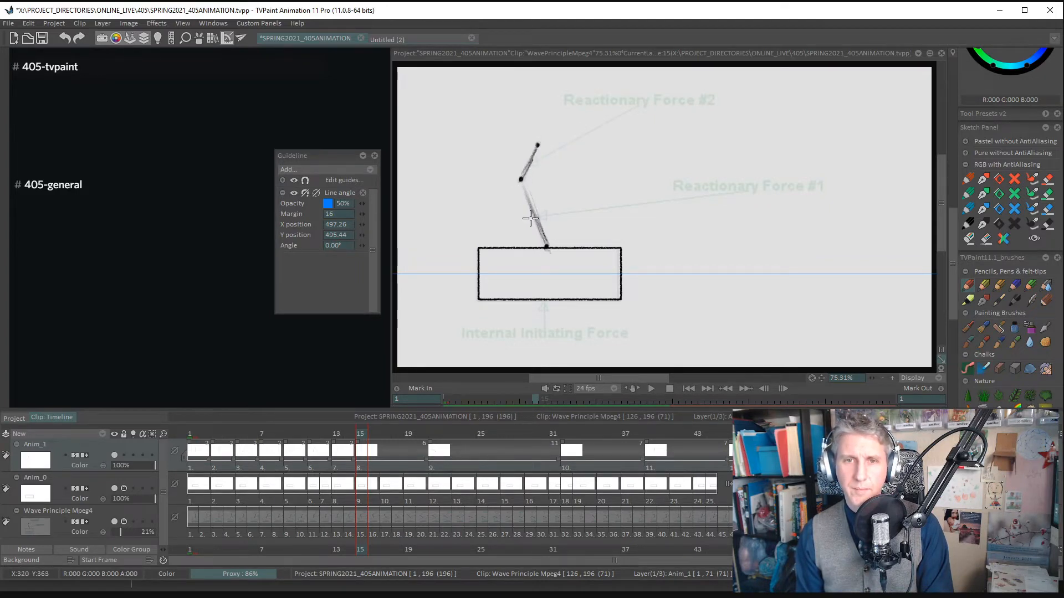
{"action": "left_click_drag", "start_coordinate": [522, 180], "coordinate": [548, 247]}
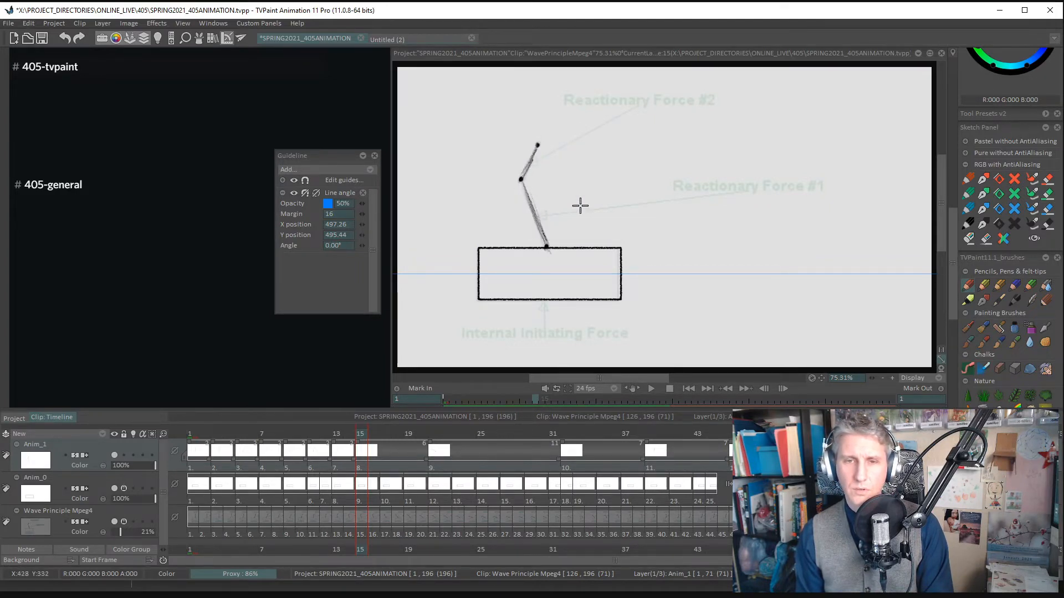
- Add a new drawing at frame 17, mark the arm's joints and trace both segments, undoing the misplaced lower-segment stroke
{"action": "key", "text": "Right"}
{"action": "key", "text": "Right"}
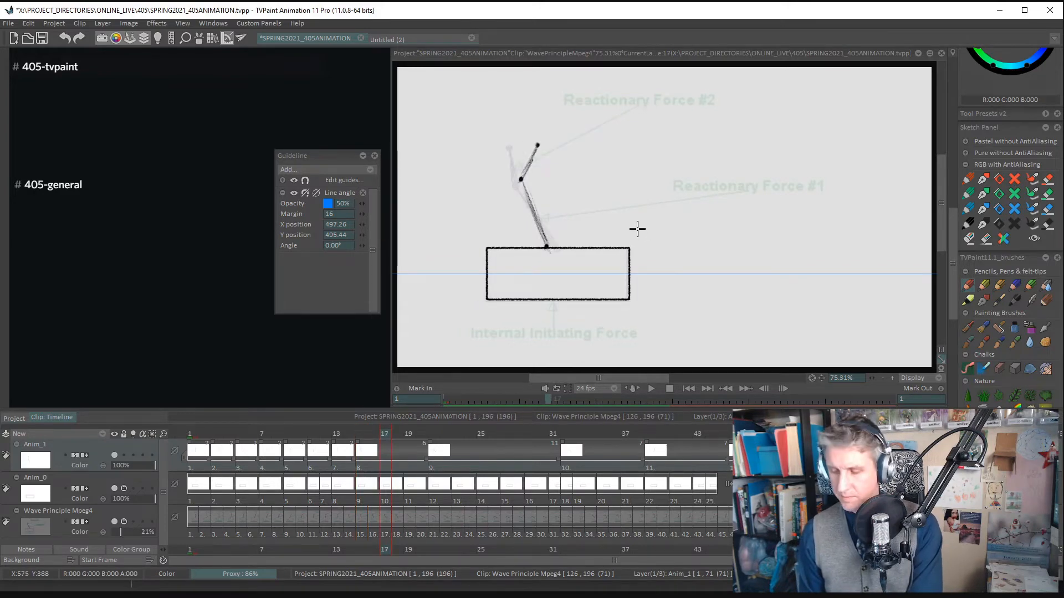
{"action": "key", "text": "BackSpace"}
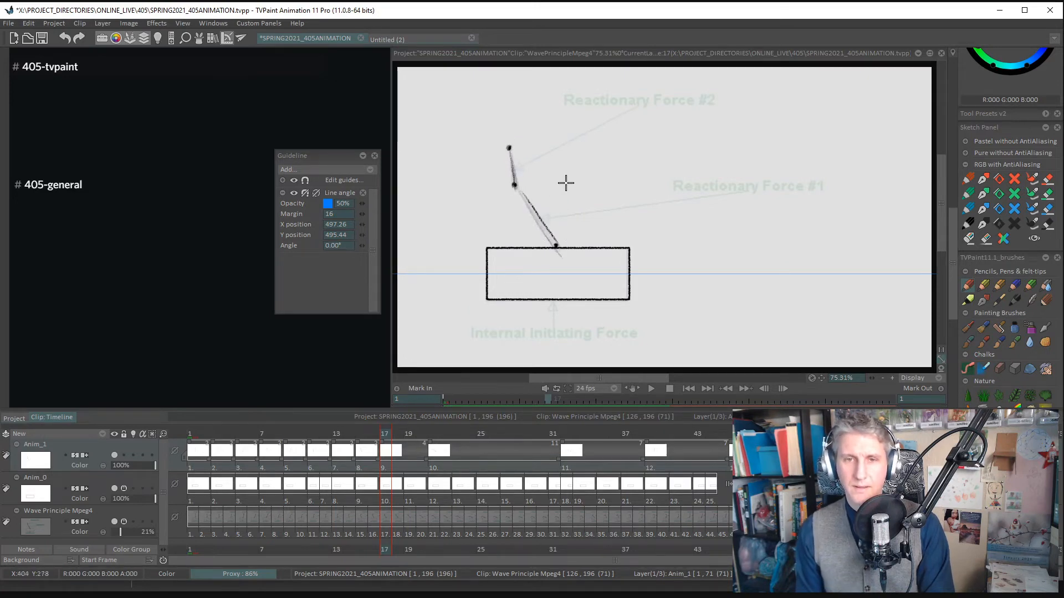
{"action": "key", "text": "ctrl+z"}
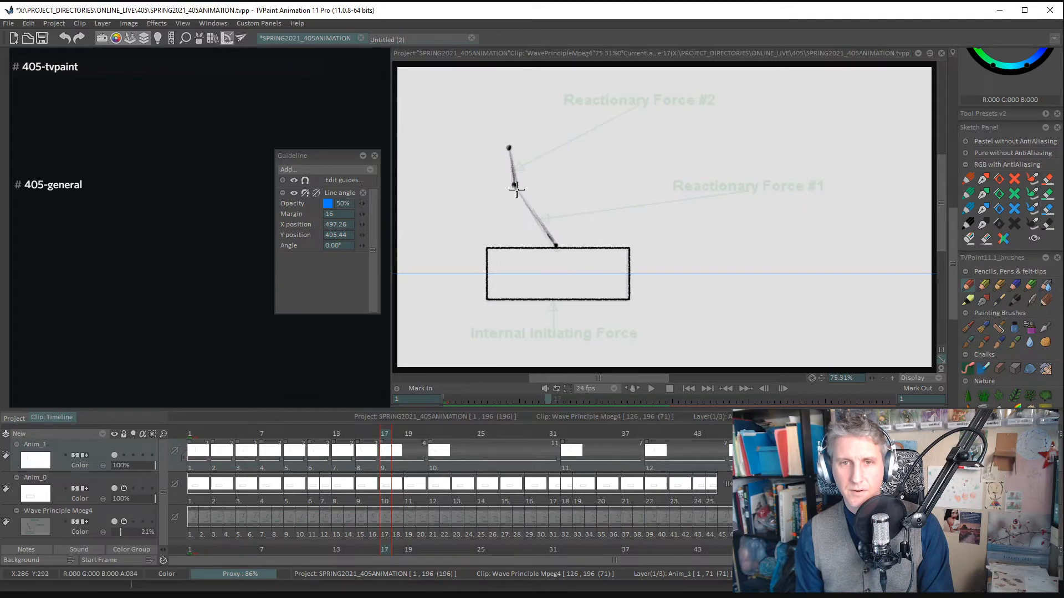
- Add a new drawing at frame 19, mark the arm's three joints and trace both segments of the leaning arm
{"action": "key", "text": "Right"}
{"action": "key", "text": "Right"}
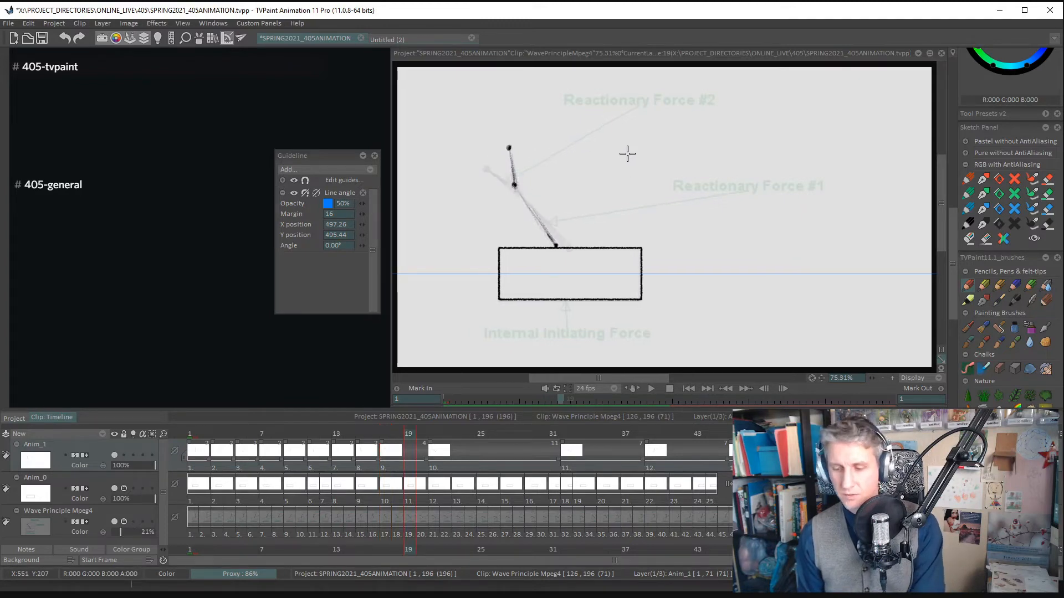
{"action": "key", "text": "BackSpace"}
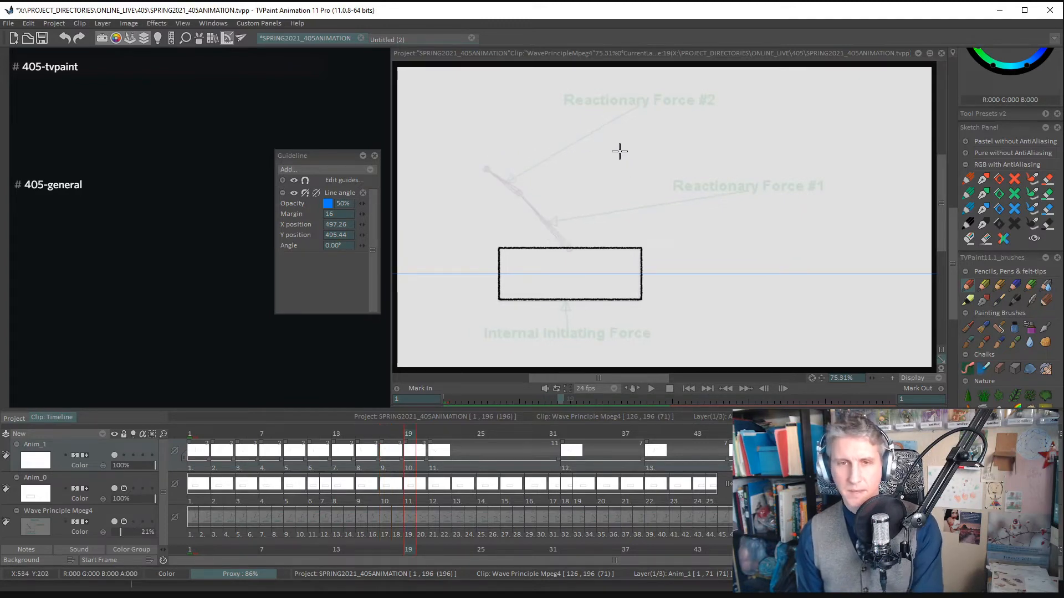
{"action": "left_click", "coordinate": [485, 168]}
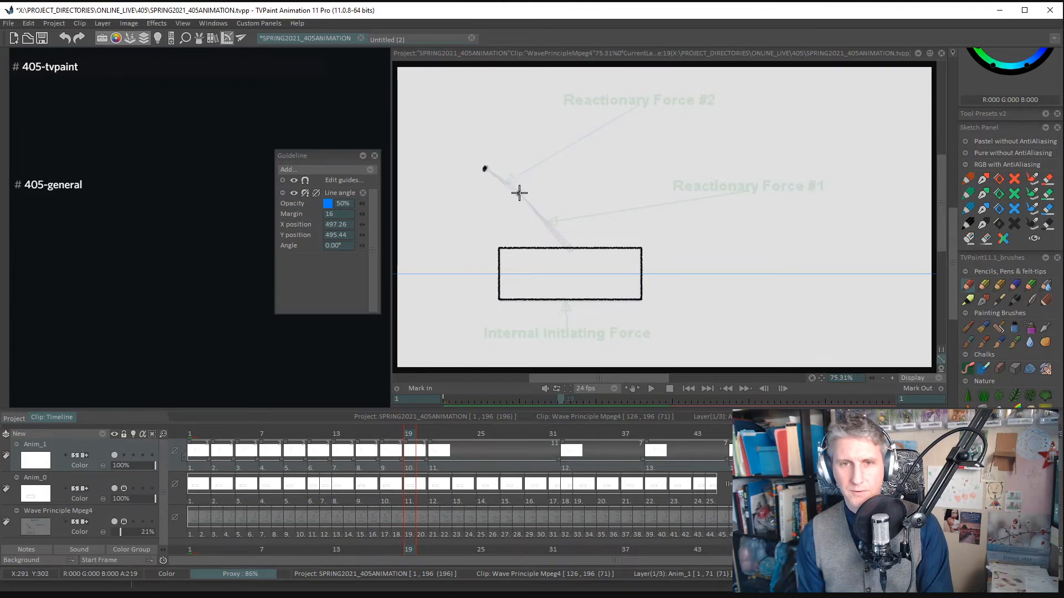
{"action": "left_click", "coordinate": [518, 194]}
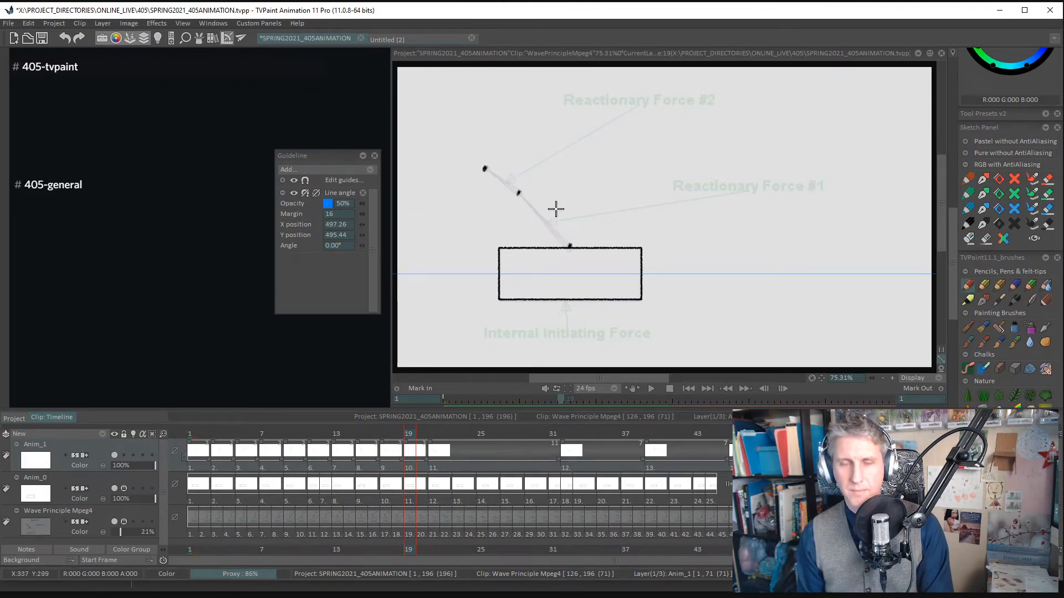
{"action": "mouse_move", "coordinate": [522, 192]}
{"action": "left_mouse_down"}
{"action": "mouse_move", "coordinate": [568, 245]}
{"action": "mouse_move", "coordinate": [553, 232]}
{"action": "left_mouse_up"}
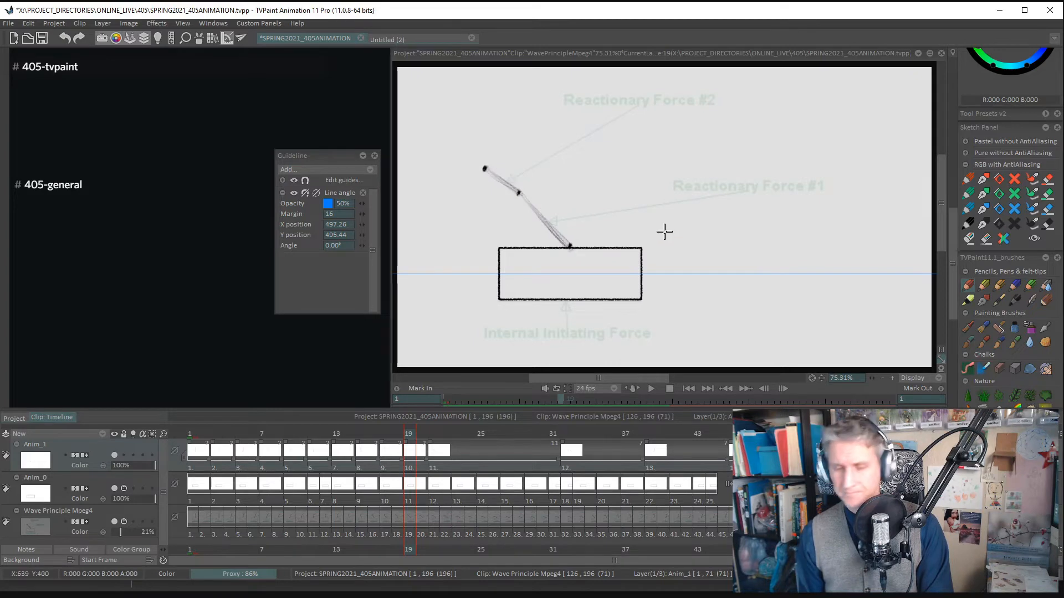
- Add a new drawing at frame 23, mark the arm's tip, elbow and base joints and trace both segments
{"action": "key", "text": "Right"}
{"action": "key", "text": "Right"}
{"action": "key", "text": "Right"}
{"action": "key", "text": "Right"}
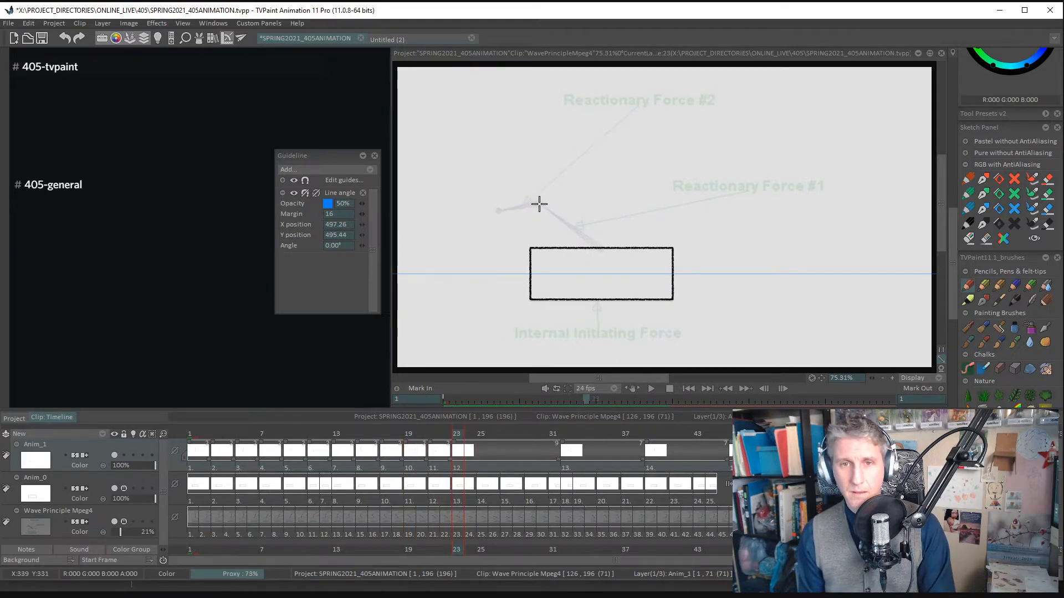
{"action": "left_click", "coordinate": [498, 210]}
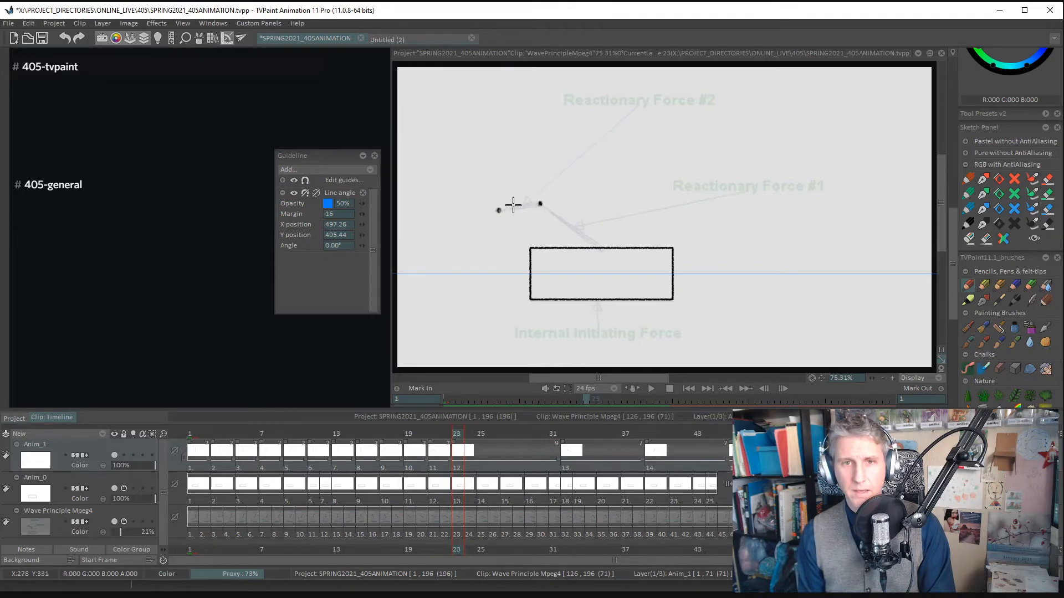
{"action": "left_click", "coordinate": [600, 247]}
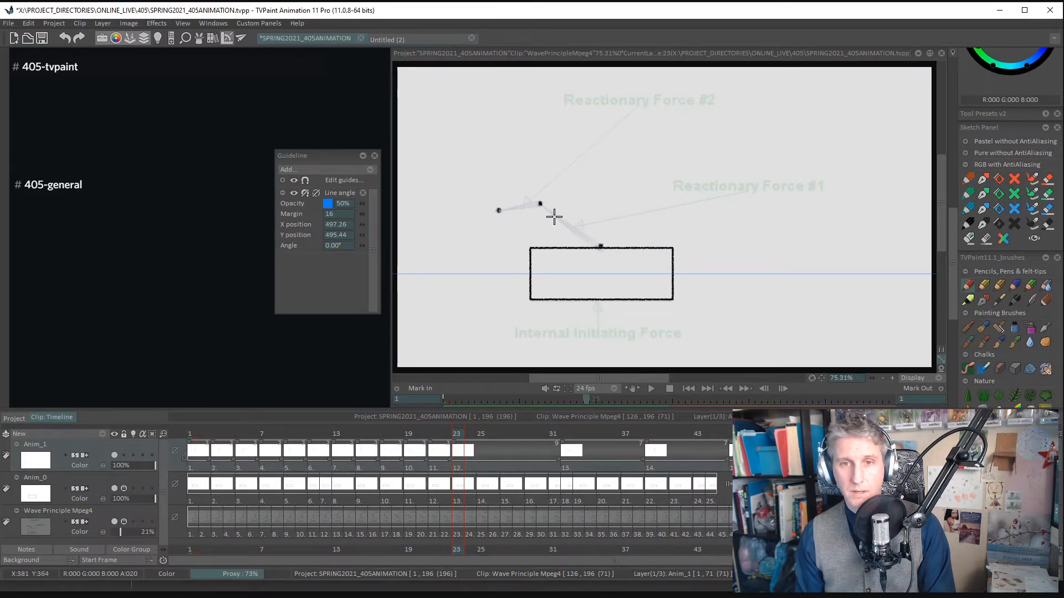
{"action": "mouse_move", "coordinate": [554, 216]}
{"action": "left_mouse_down"}
{"action": "mouse_move", "coordinate": [574, 228]}
{"action": "mouse_move", "coordinate": [546, 209]}
{"action": "mouse_move", "coordinate": [601, 249]}
{"action": "mouse_move", "coordinate": [543, 205]}
{"action": "mouse_move", "coordinate": [606, 251]}
{"action": "left_mouse_up"}
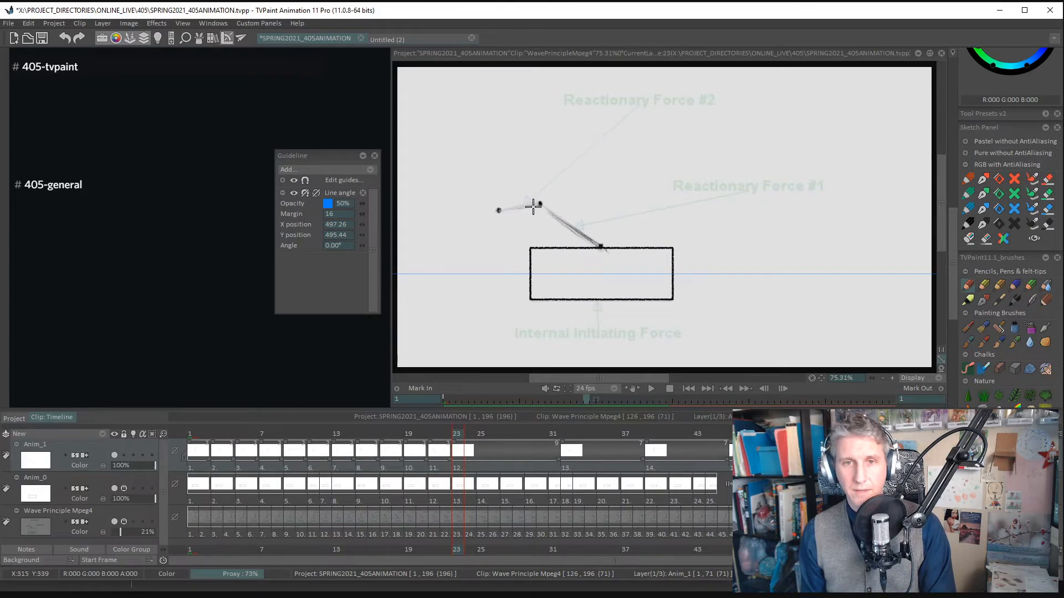
{"action": "left_click_drag", "start_coordinate": [539, 202], "coordinate": [511, 208]}
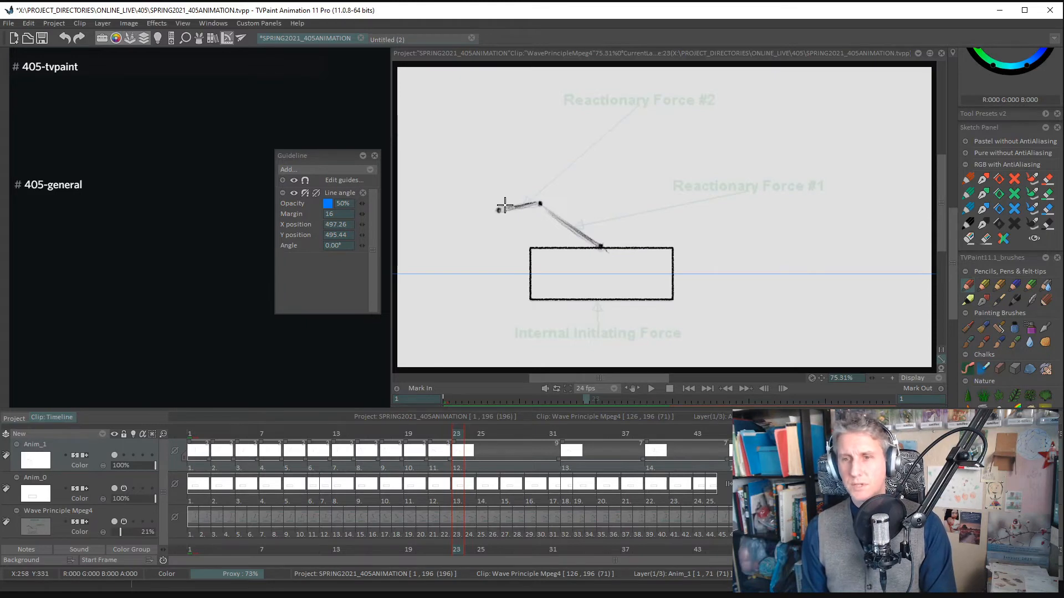
- Add a new drawing at frame 25, mark the arm's three joints and trace its lower and upper segments
{"action": "key", "text": "Right"}
{"action": "key", "text": "Right"}
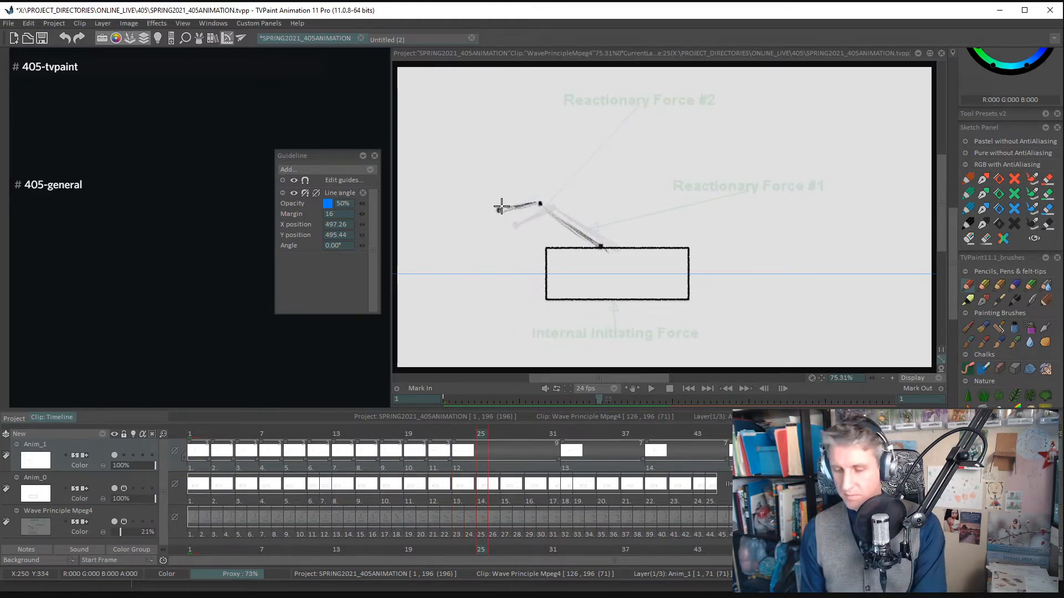
{"action": "key", "text": "Delete"}
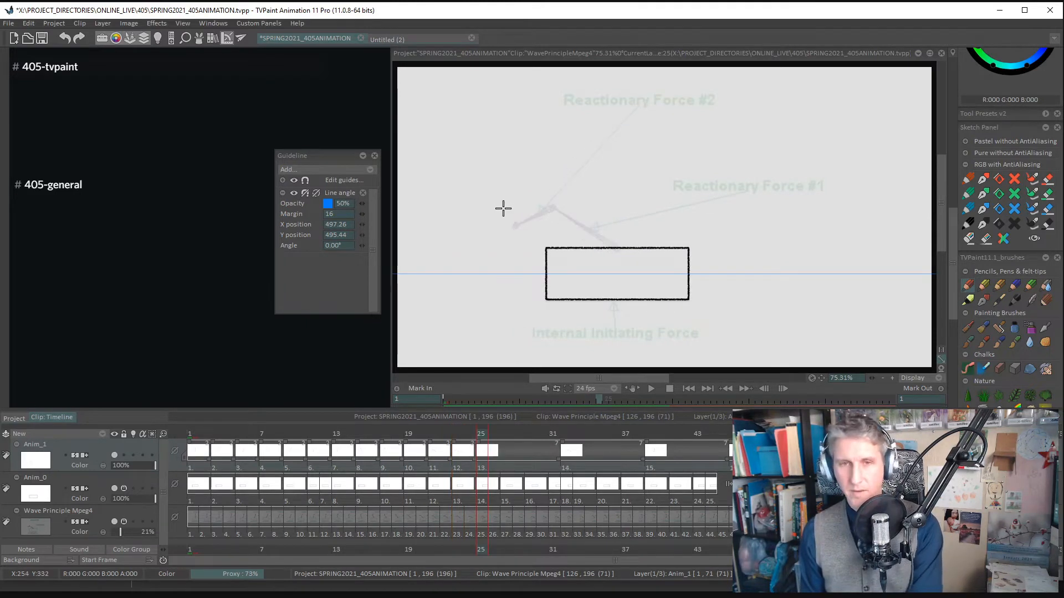
{"action": "left_click", "coordinate": [617, 246]}
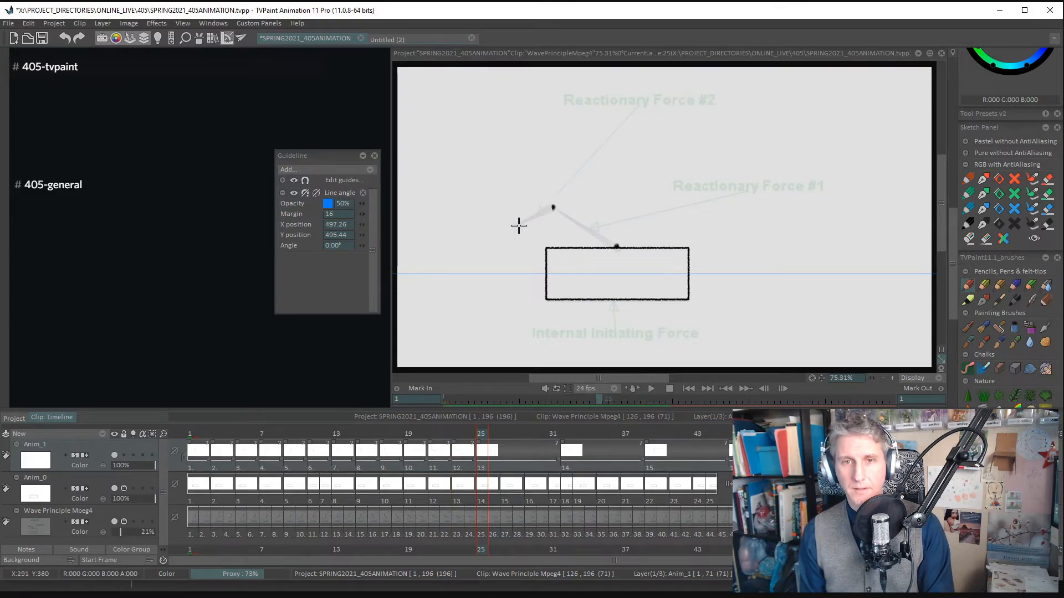
{"action": "mouse_move", "coordinate": [554, 205]}
{"action": "left_mouse_down"}
{"action": "mouse_move", "coordinate": [521, 225]}
{"action": "mouse_move", "coordinate": [555, 199]}
{"action": "mouse_move", "coordinate": [605, 254]}
{"action": "mouse_move", "coordinate": [559, 211]}
{"action": "mouse_move", "coordinate": [578, 233]}
{"action": "mouse_move", "coordinate": [557, 211]}
{"action": "mouse_move", "coordinate": [613, 248]}
{"action": "left_mouse_up"}
{"action": "left_click_drag", "start_coordinate": [567, 216], "coordinate": [615, 248]}
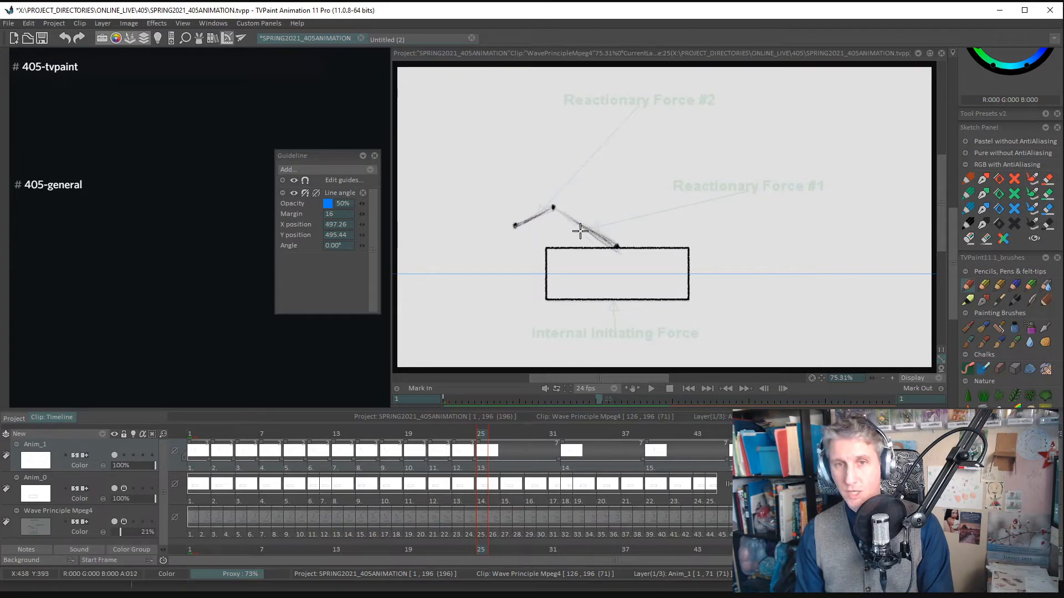
- Add a new drawing at frame 27, mark the arm's joints and trace the drooping upper segment and the lower segment
{"action": "key", "text": "Right"}
{"action": "key", "text": "Right"}
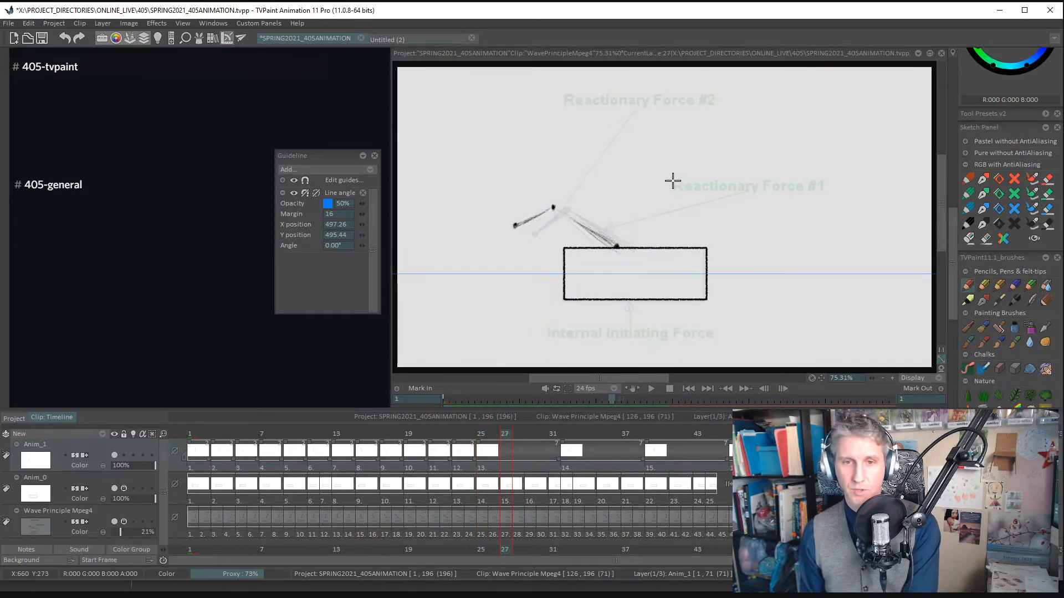
{"action": "key", "text": "Delete"}
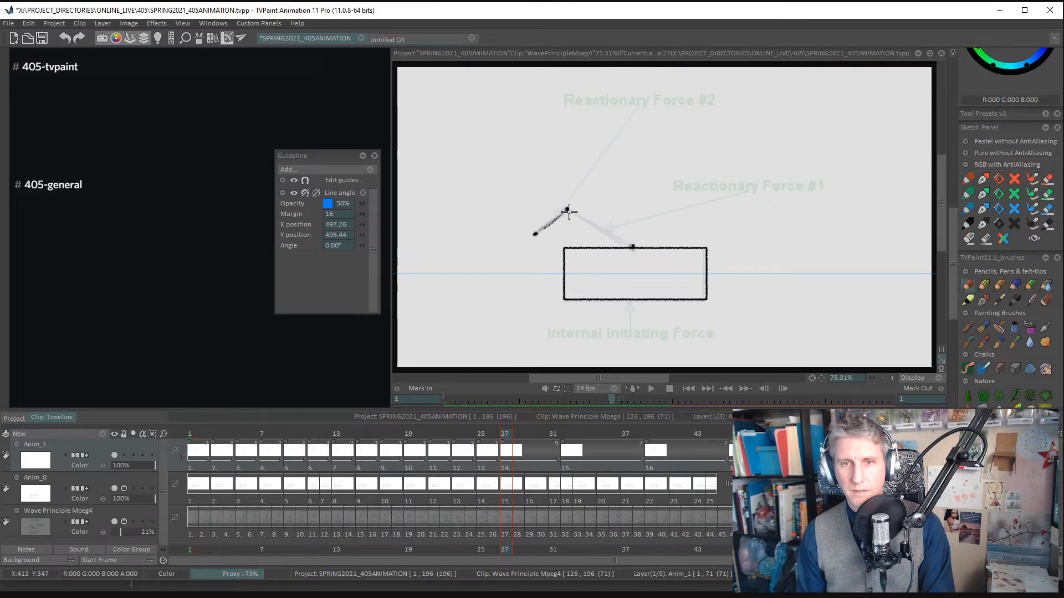
{"action": "left_click_drag", "start_coordinate": [572, 216], "coordinate": [620, 238]}
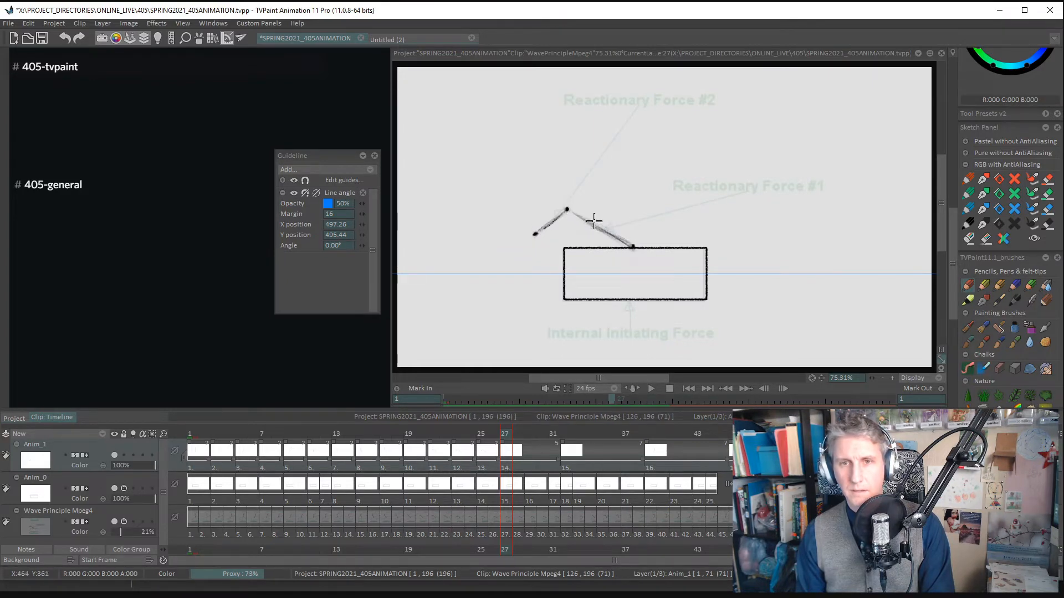
- Add a new drawing at frame 29, mark the arm's three joints and trace both segments down to the box
{"action": "key", "text": "Right"}
{"action": "key", "text": "Right"}
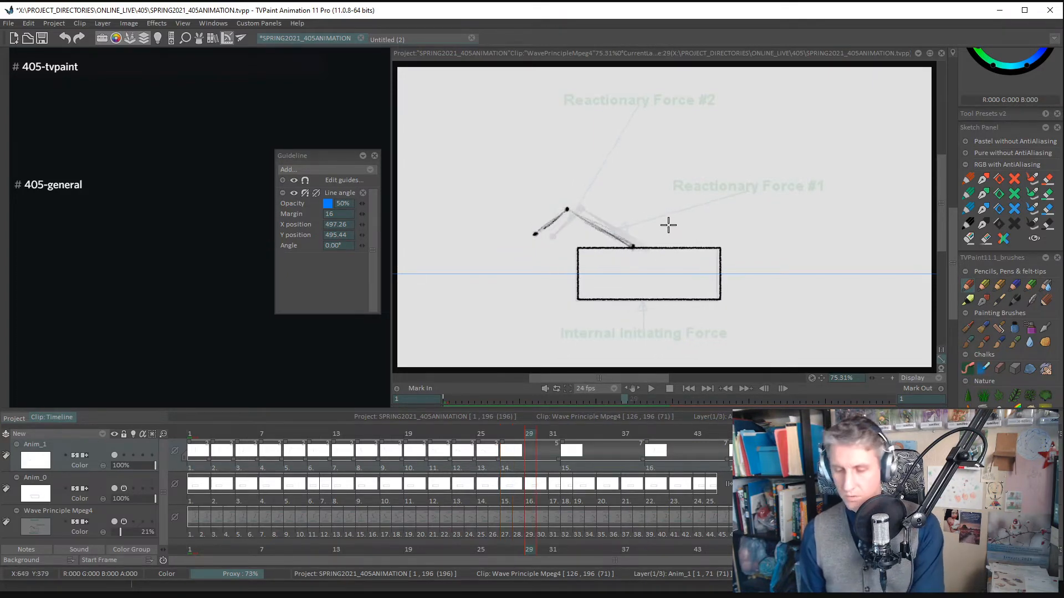
{"action": "key", "text": "Left"}
{"action": "key", "text": "Right"}
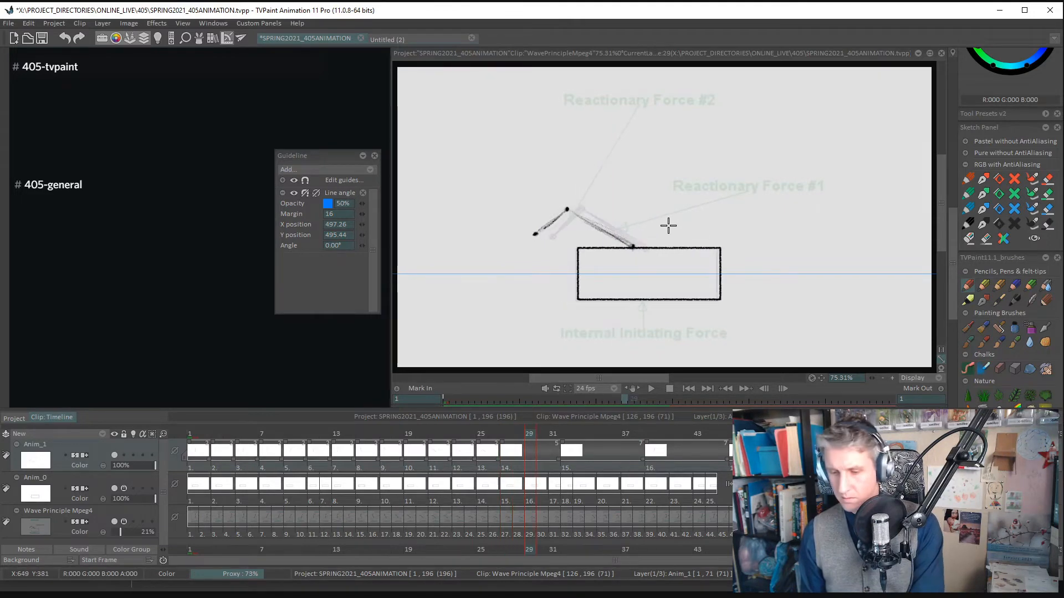
{"action": "key", "text": "Delete"}
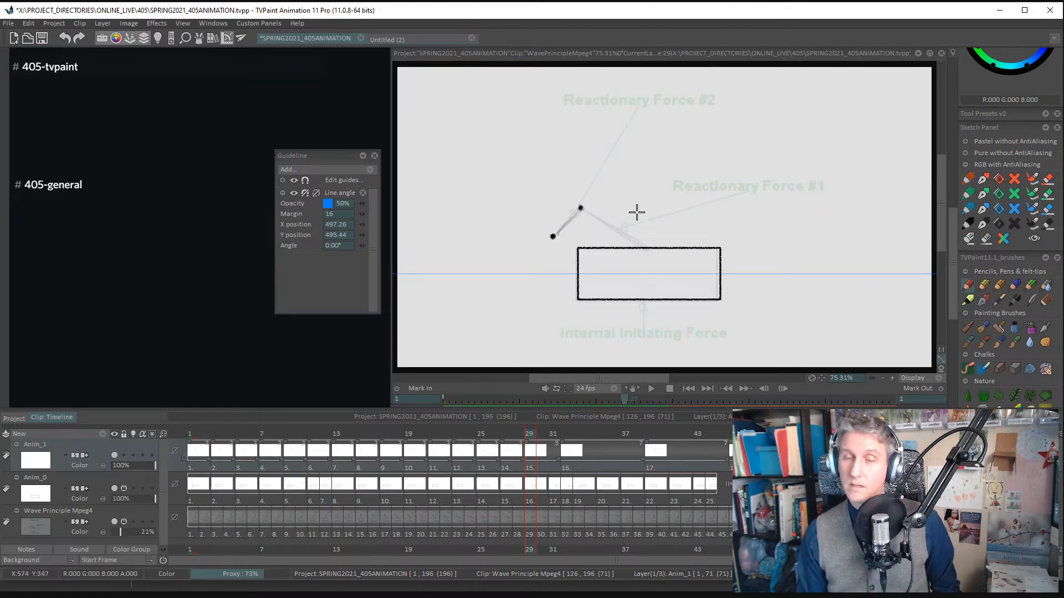
{"action": "left_click_drag", "start_coordinate": [580, 209], "coordinate": [644, 242]}
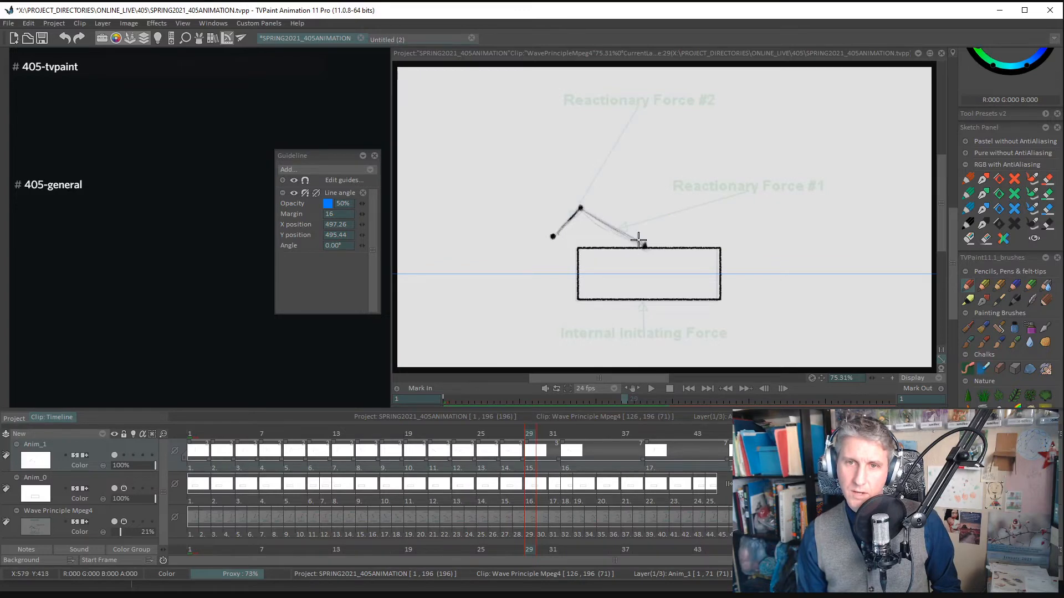
{"action": "left_click_drag", "start_coordinate": [585, 210], "coordinate": [645, 246]}
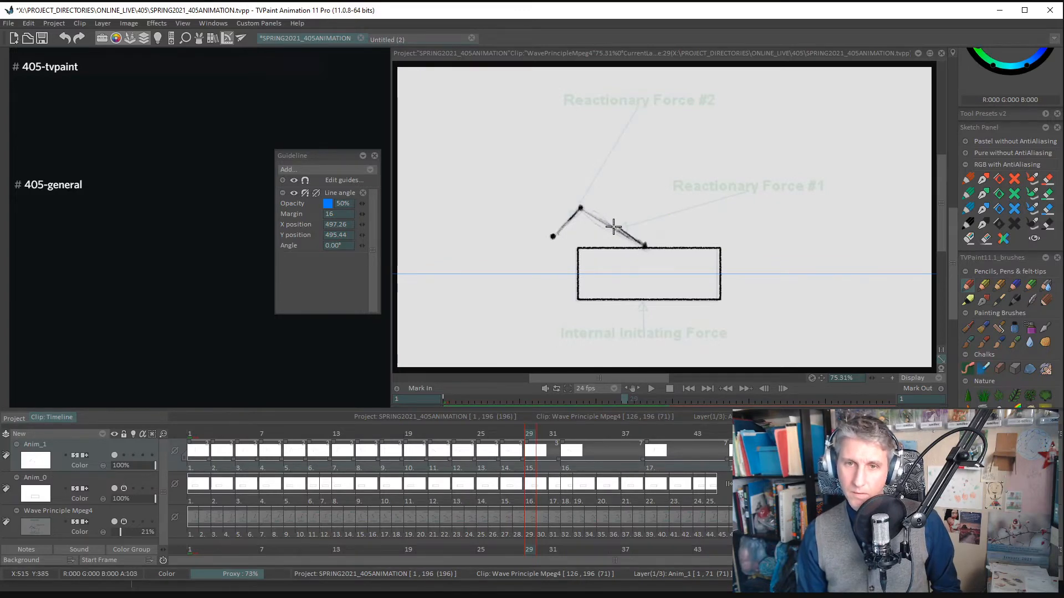
- Add a new drawing at frame 31, mark the arm's three joints, trace both segments and darken the upper one
{"action": "key", "text": "Right"}
{"action": "key", "text": "Right"}
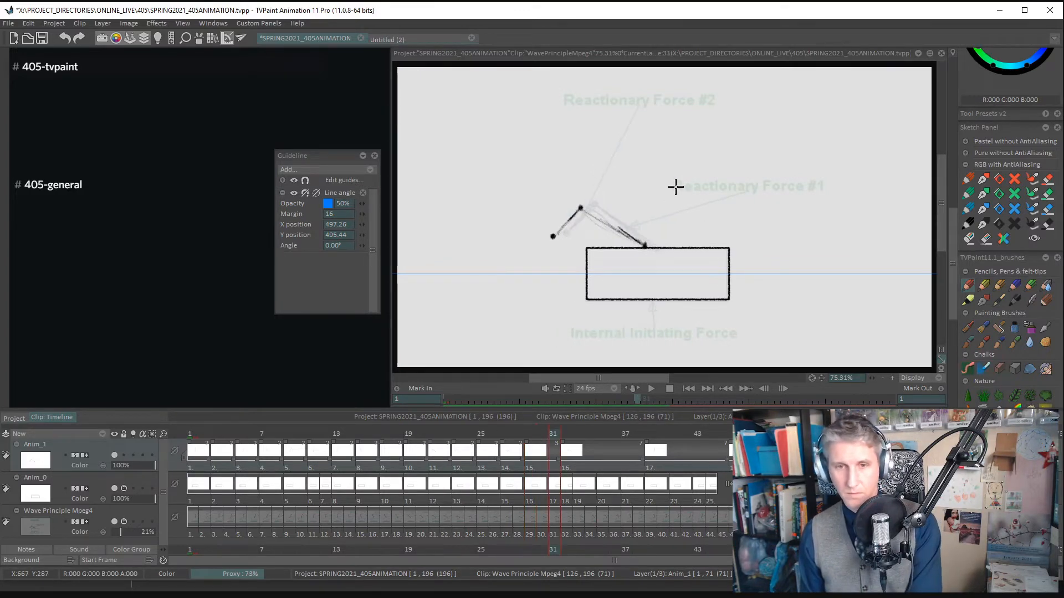
{"action": "key", "text": "BackSpace"}
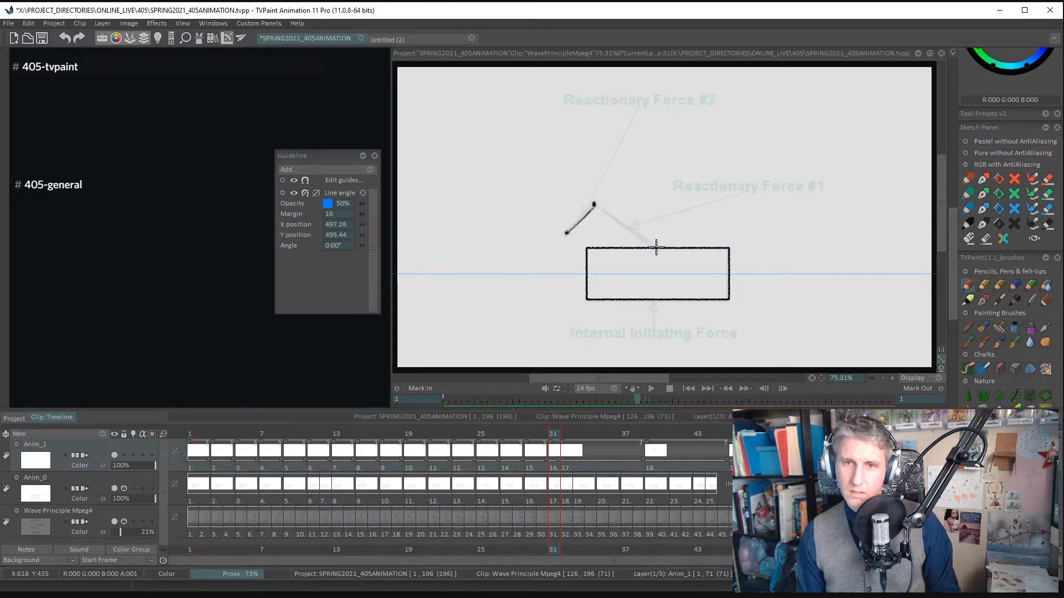
{"action": "mouse_move", "coordinate": [612, 218]}
{"action": "left_mouse_down"}
{"action": "mouse_move", "coordinate": [636, 238]}
{"action": "mouse_move", "coordinate": [599, 209]}
{"action": "mouse_move", "coordinate": [641, 238]}
{"action": "left_mouse_up"}
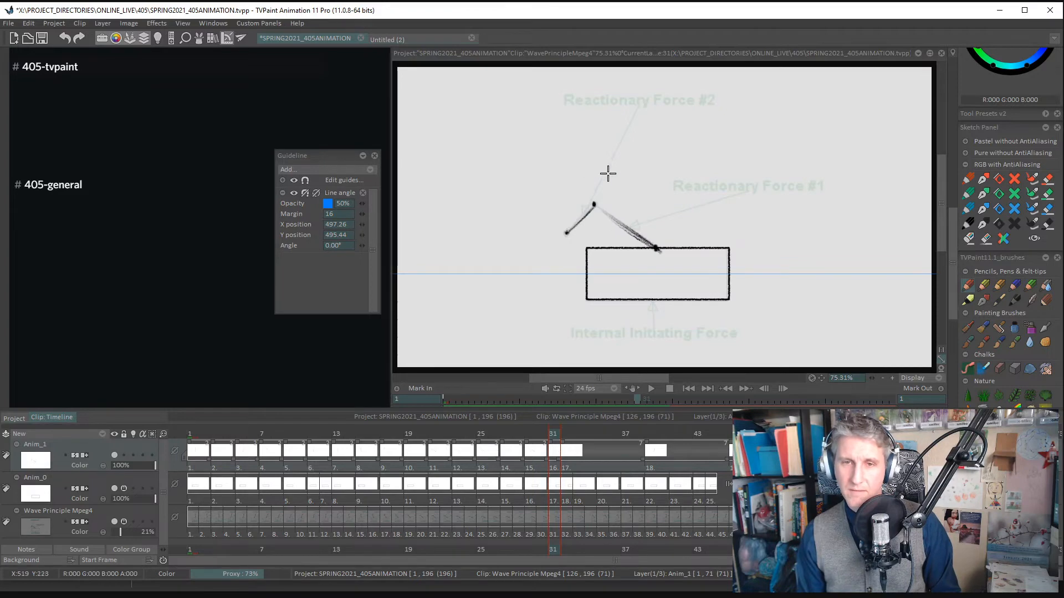
{"action": "left_click_drag", "start_coordinate": [582, 216], "coordinate": [578, 229]}
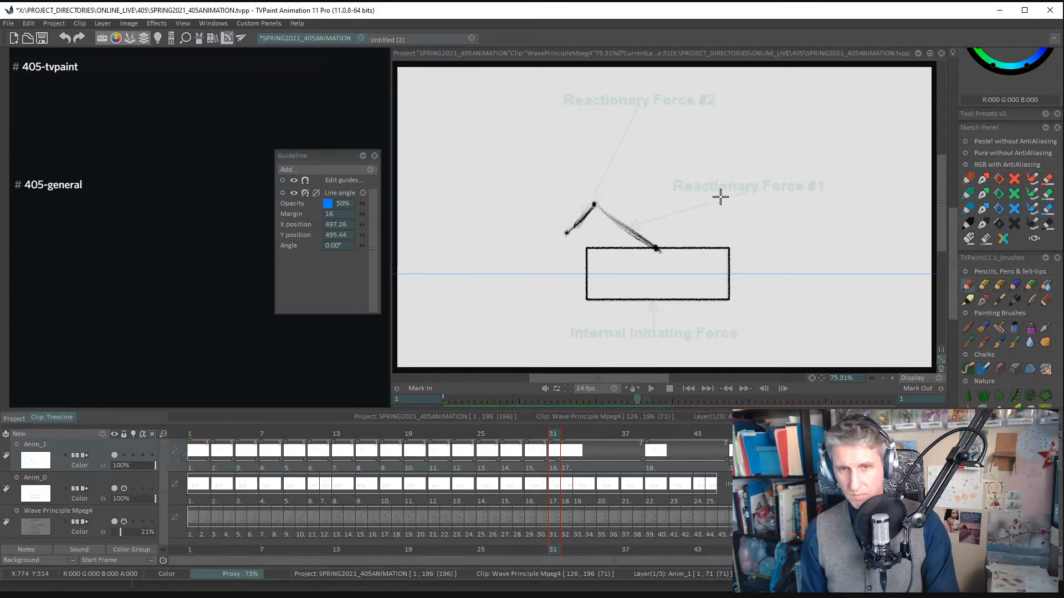
- Add a new drawing at frame 33, mark the arm's three joints and trace the lower and upper segments
{"action": "key", "text": "Right"}
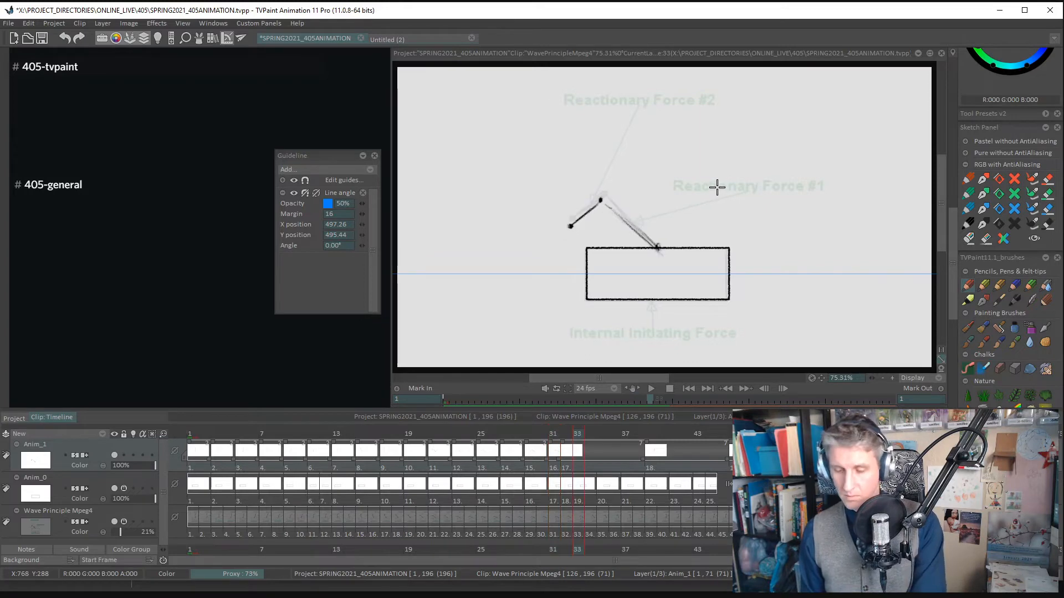
{"action": "key", "text": "Right"}
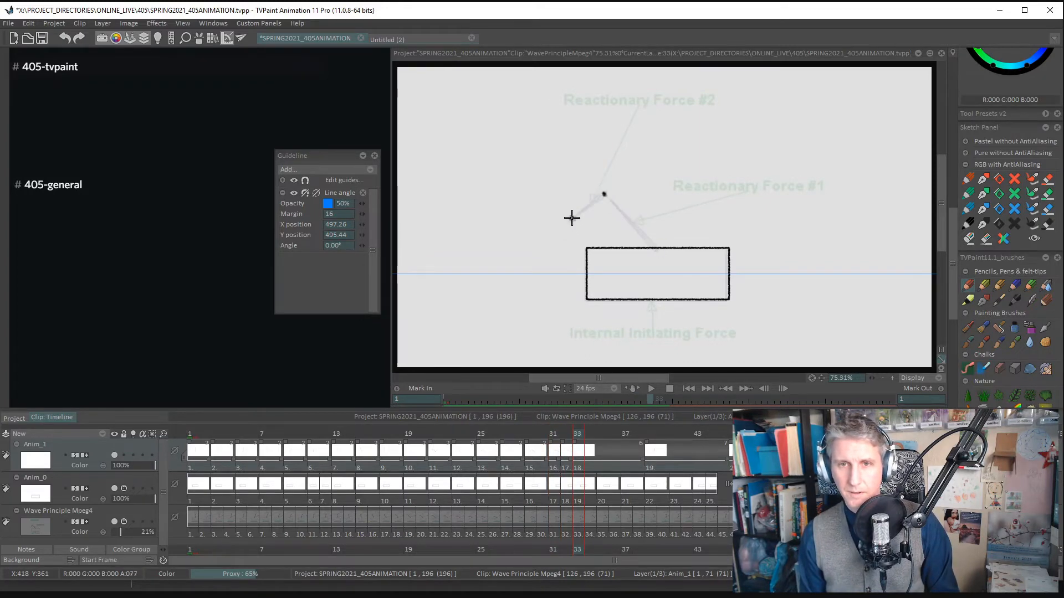
{"action": "left_click", "coordinate": [655, 247]}
{"action": "left_click_drag", "start_coordinate": [604, 194], "coordinate": [657, 247]}
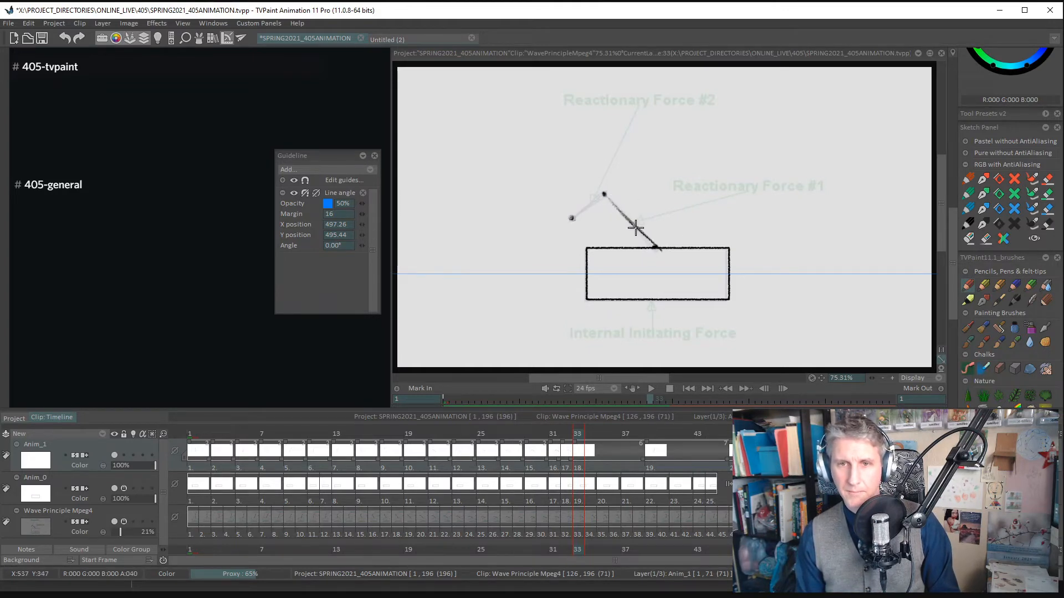
{"action": "left_click_drag", "start_coordinate": [604, 195], "coordinate": [575, 215]}
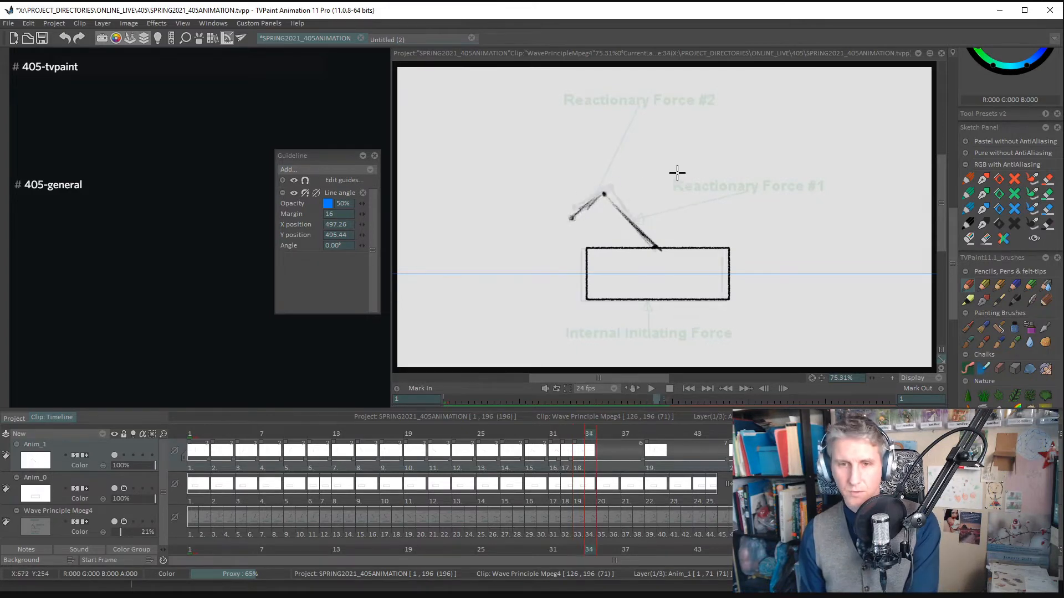
- Add a new drawing at frame 35, mark the arm's three joints and trace the upper and lower segments
{"action": "key", "text": "Right"}
{"action": "key", "text": "Right"}
{"action": "key", "text": "BackSpace"}
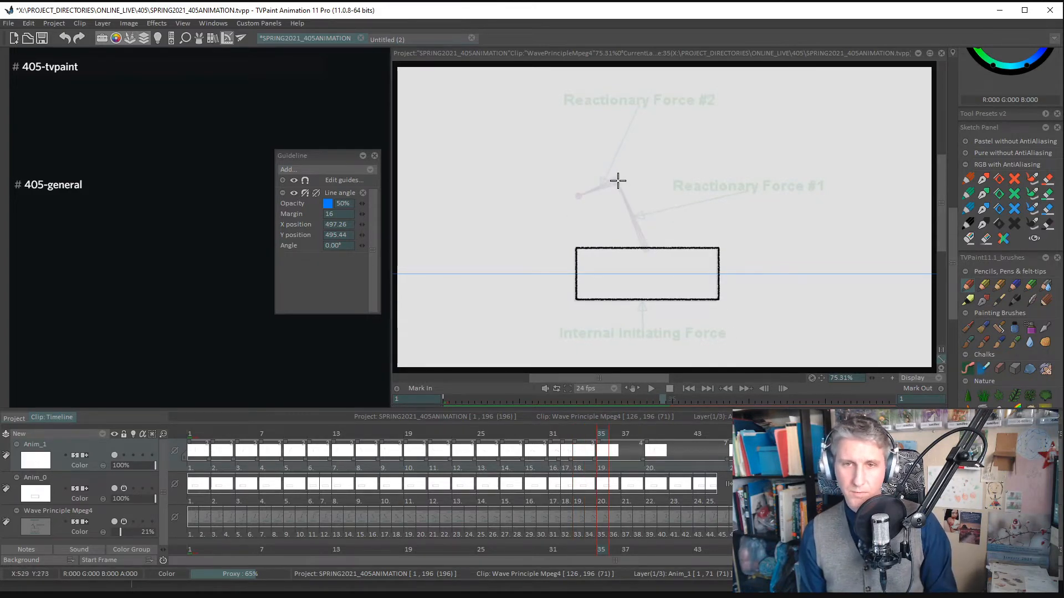
{"action": "left_click_drag", "start_coordinate": [618, 182], "coordinate": [646, 244]}
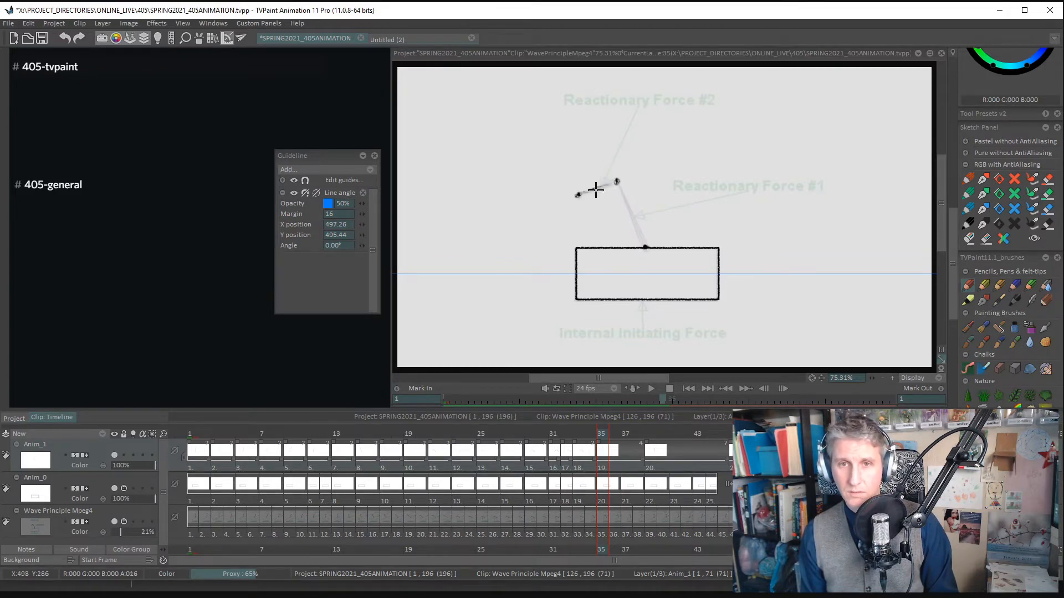
{"action": "mouse_move", "coordinate": [596, 190]}
{"action": "left_mouse_down"}
{"action": "mouse_move", "coordinate": [628, 194]}
{"action": "mouse_move", "coordinate": [616, 182]}
{"action": "mouse_move", "coordinate": [644, 242]}
{"action": "left_mouse_up"}
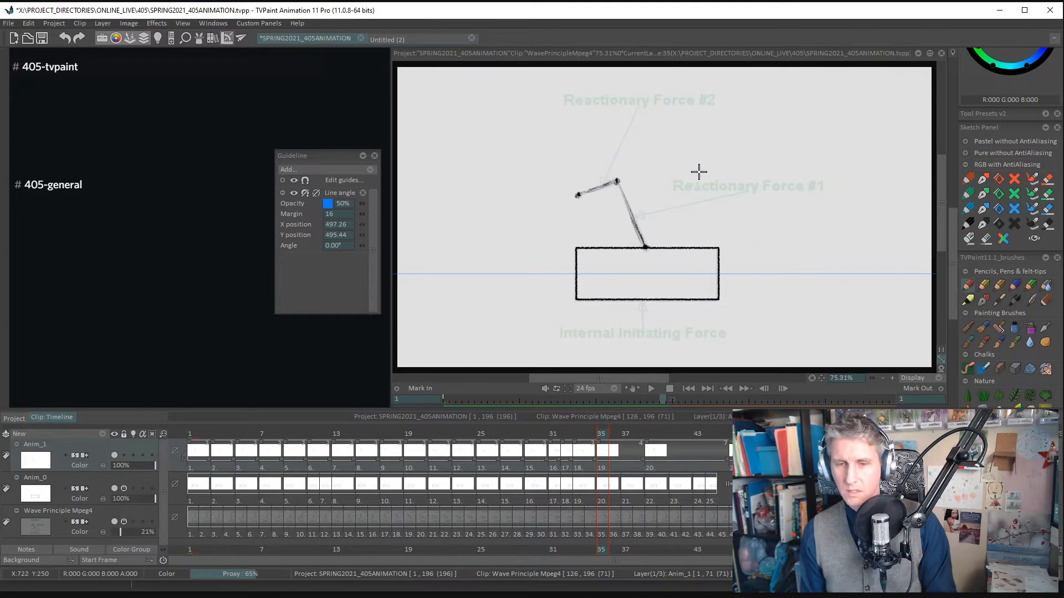
- Add a new drawing at frame 37, mark the arm's three joints and trace the vertical lower segment and horizontal upper segment
{"action": "key", "text": "Right"}
{"action": "key", "text": "Right"}
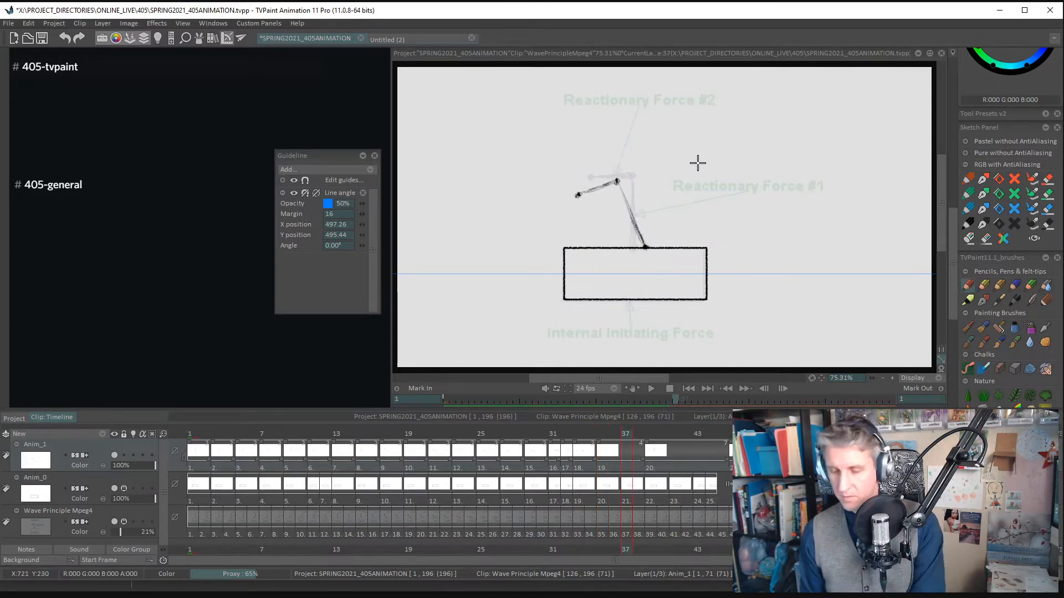
{"action": "key", "text": "BackSpace"}
{"action": "left_click_drag", "start_coordinate": [631, 177], "coordinate": [632, 174]}
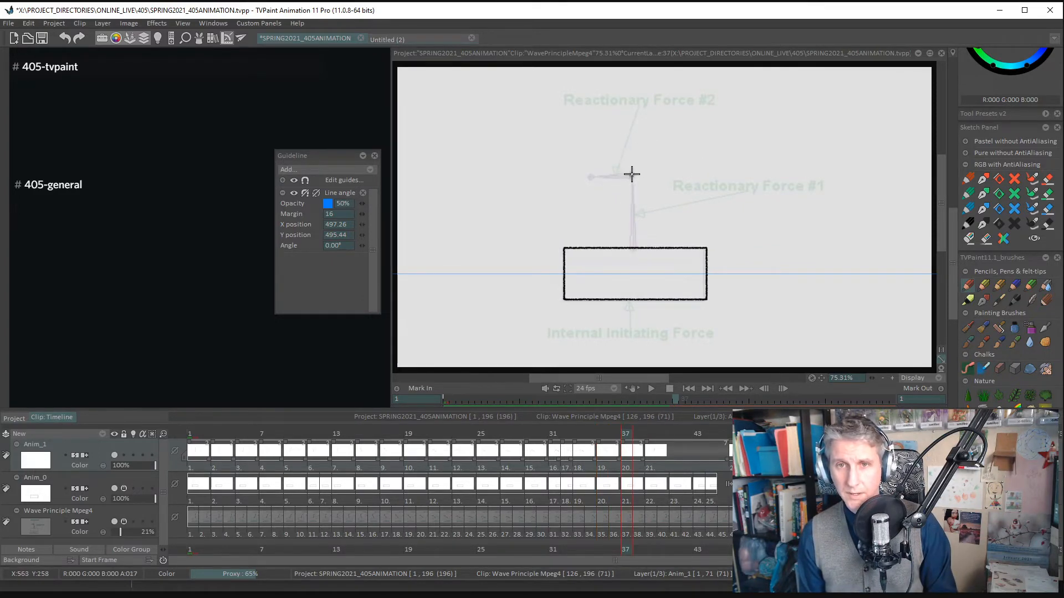
{"action": "left_click", "coordinate": [632, 176]}
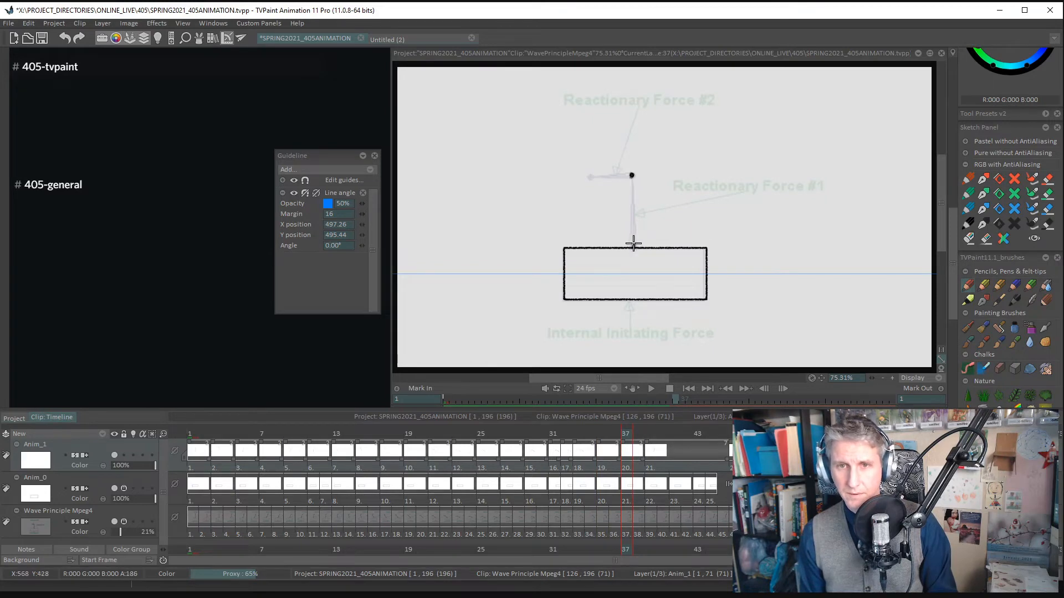
{"action": "left_click_drag", "start_coordinate": [632, 176], "coordinate": [633, 242]}
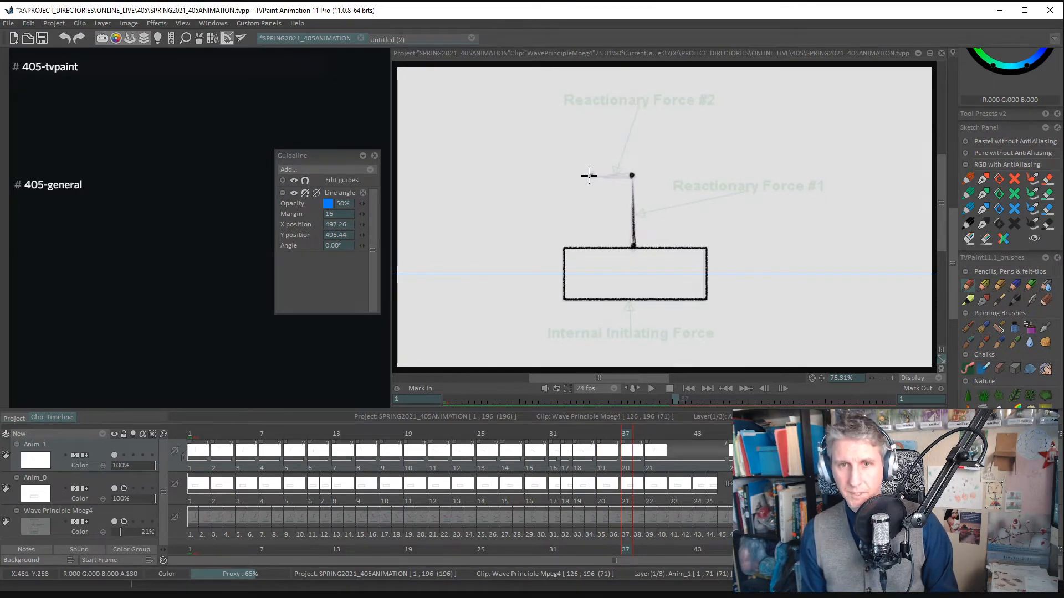
{"action": "left_click_drag", "start_coordinate": [606, 173], "coordinate": [591, 175]}
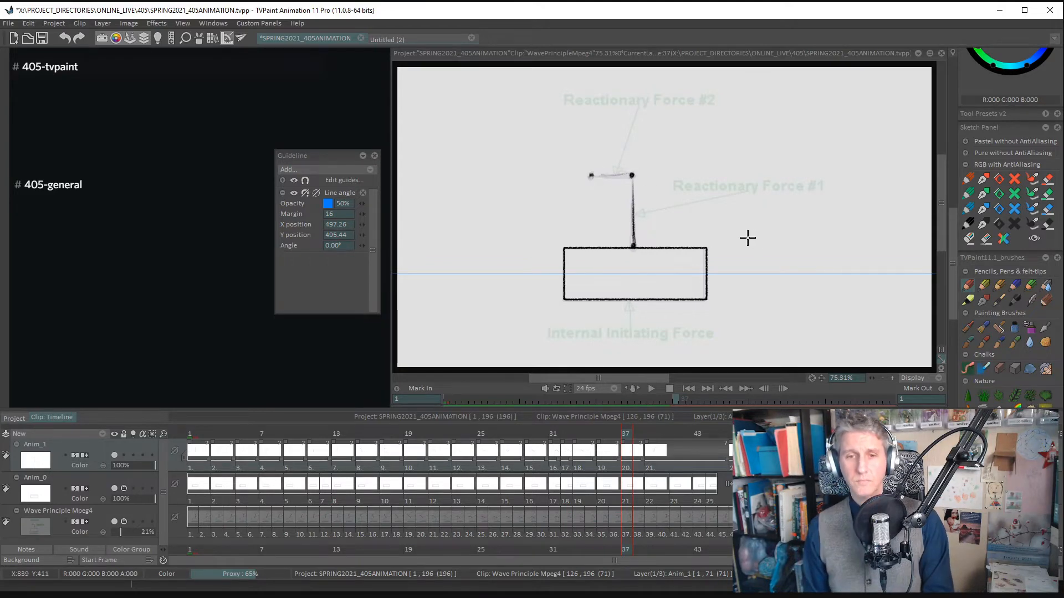
- Play back the animation from the first frame, both with the Wave Principle Mpeg4 reference visible and with it hidden
{"action": "key", "text": "Left"}
{"action": "key", "text": "Left"}
{"action": "key", "text": "Left"}
{"action": "key", "text": "Left"}
{"action": "key", "text": "Left"}
{"action": "key", "text": "Left"}
{"action": "key", "text": "Left"}
{"action": "key", "text": "Left"}
{"action": "key", "text": "Left"}
{"action": "key", "text": "Left"}
{"action": "key", "text": "Left"}
{"action": "key", "text": "Left"}
{"action": "key", "text": "Left"}
{"action": "key", "text": "Left"}
{"action": "key", "text": "Left"}
{"action": "key", "text": "Left"}
{"action": "key", "text": "Left"}
{"action": "key", "text": "Left"}
{"action": "key", "text": "Left"}
{"action": "key", "text": "Left"}
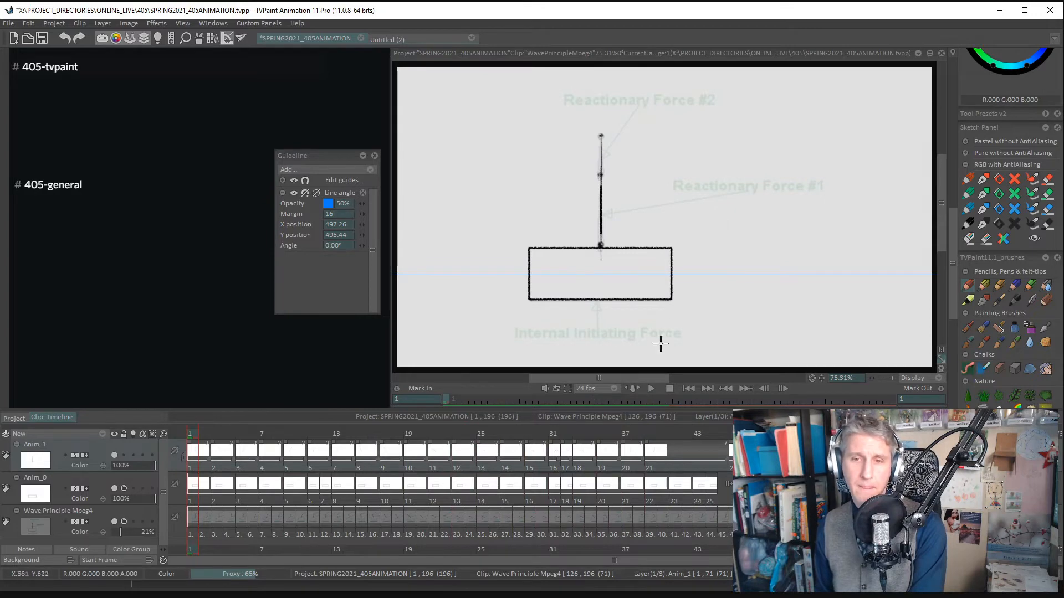
{"action": "left_click", "coordinate": [665, 389]}
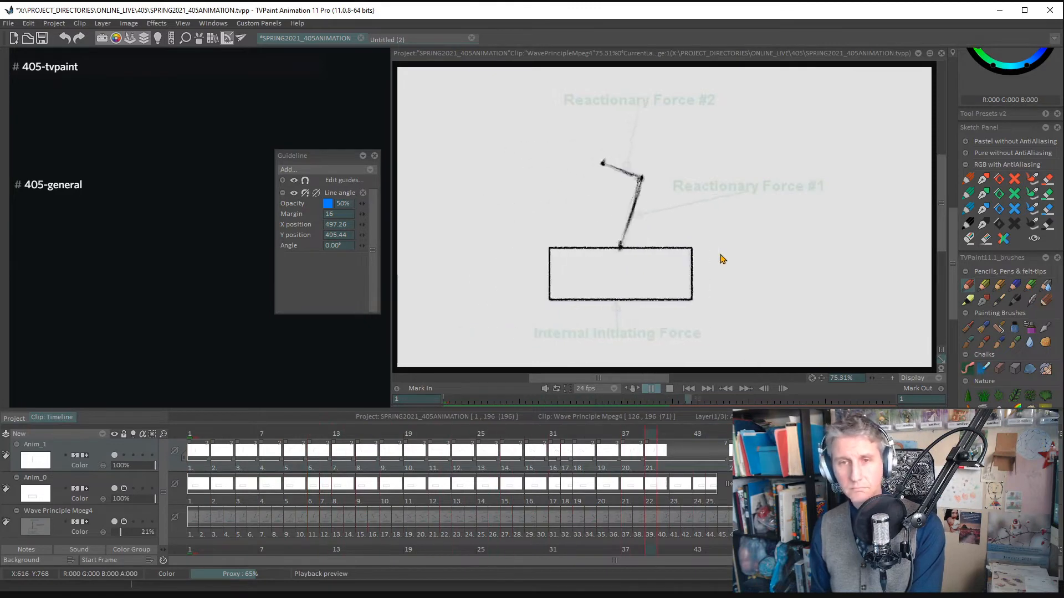
{"action": "left_click", "coordinate": [115, 522]}
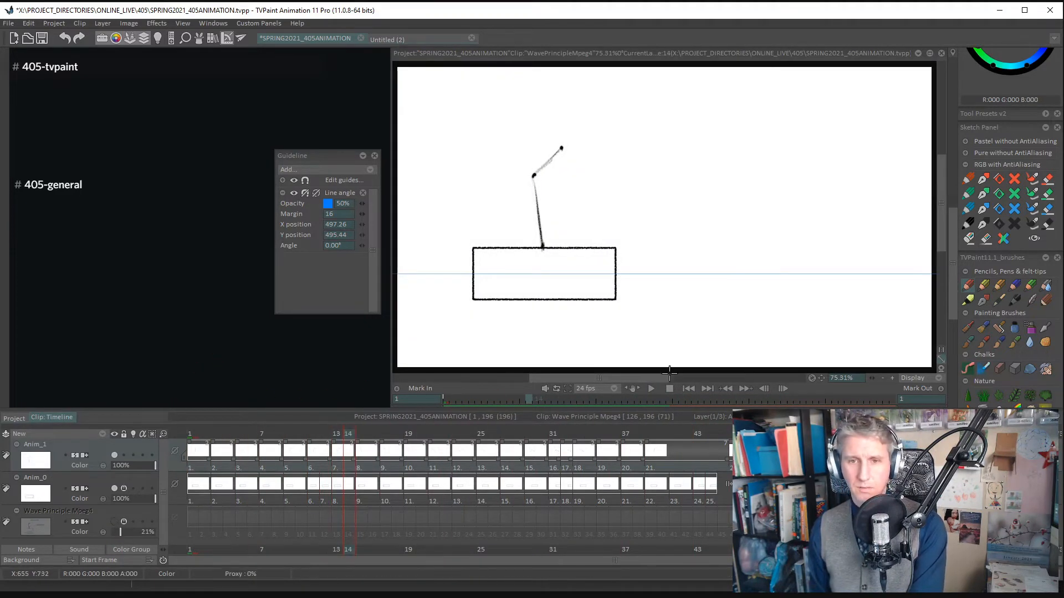
{"action": "left_click", "coordinate": [651, 388]}
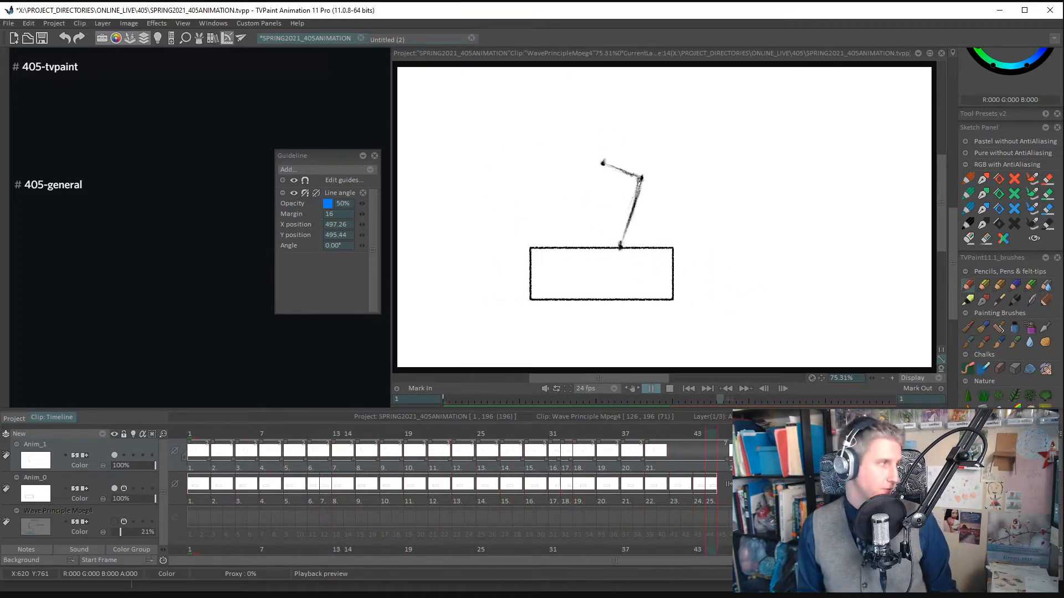
{"action": "key", "text": "space"}
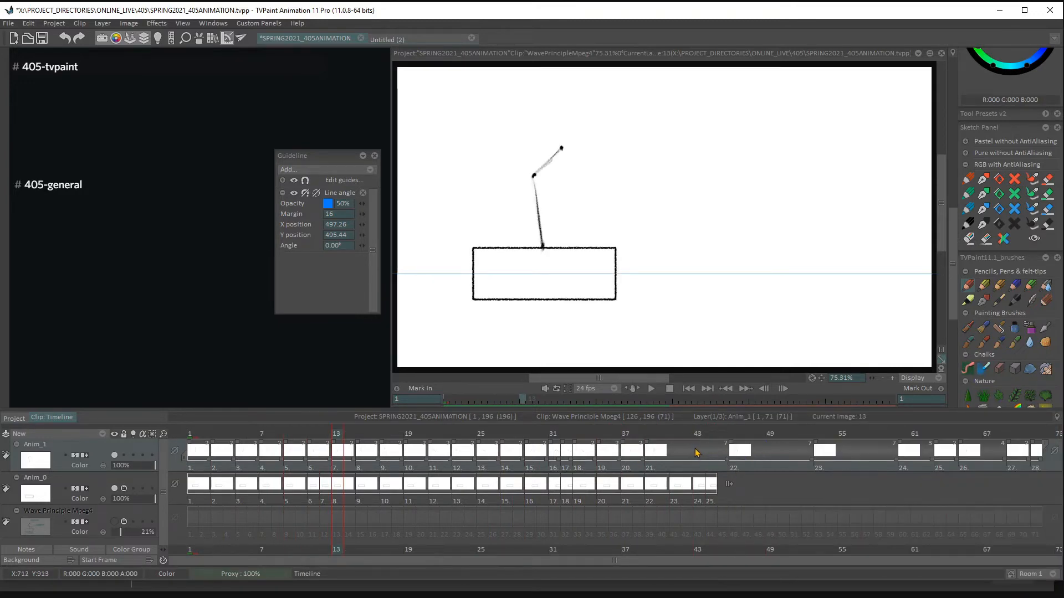
{"action": "left_click", "coordinate": [651, 390]}
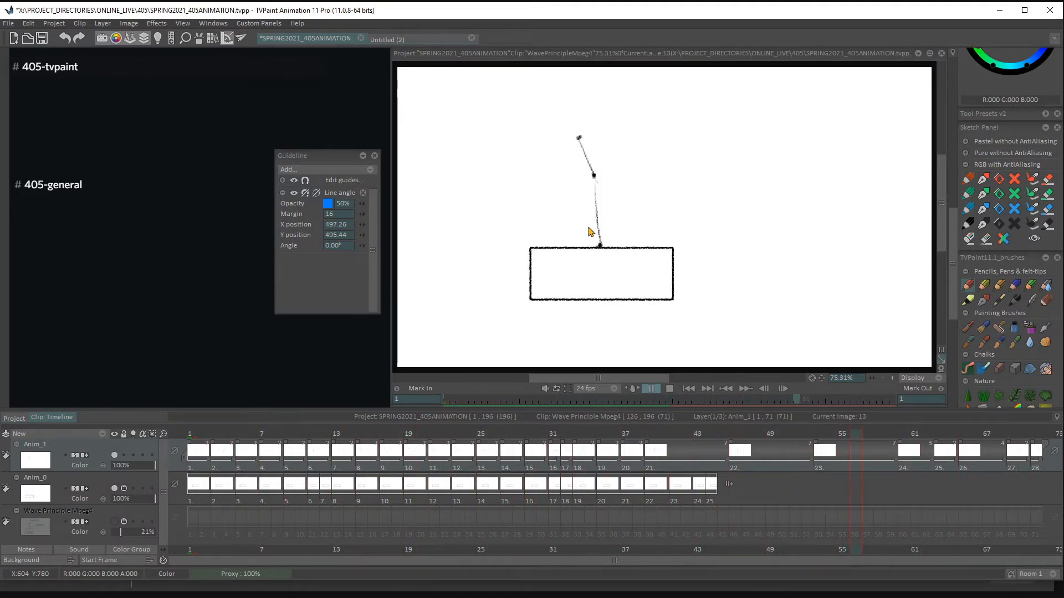
{"action": "left_click", "coordinate": [542, 547]}
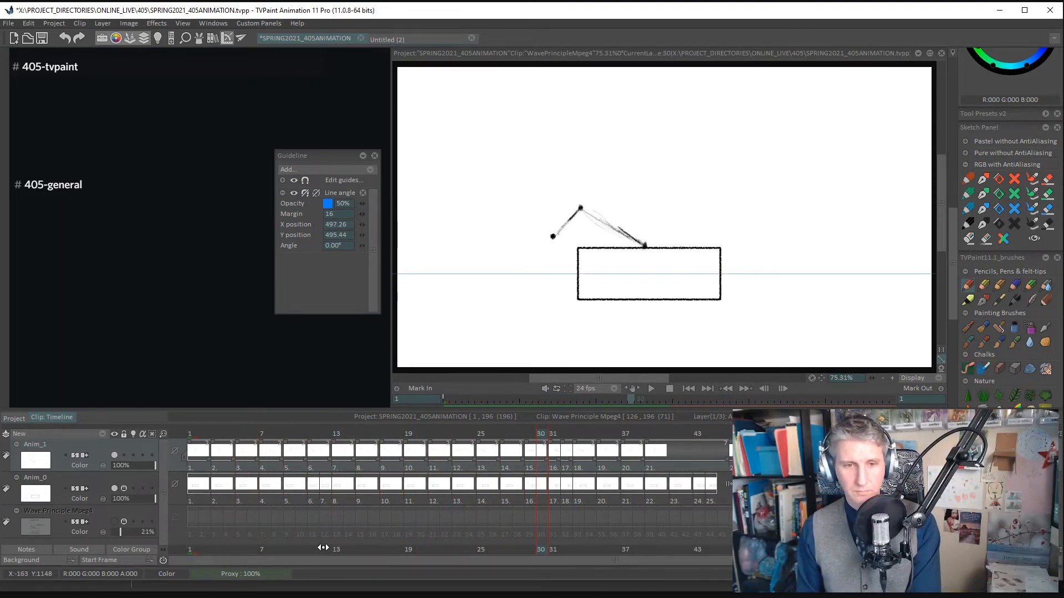
- Go to frame 41 in the enlarged timeline and show the Wave Principle Mpeg4 reference layer again
{"action": "left_click_drag", "start_coordinate": [163, 434], "coordinate": [172, 437]}
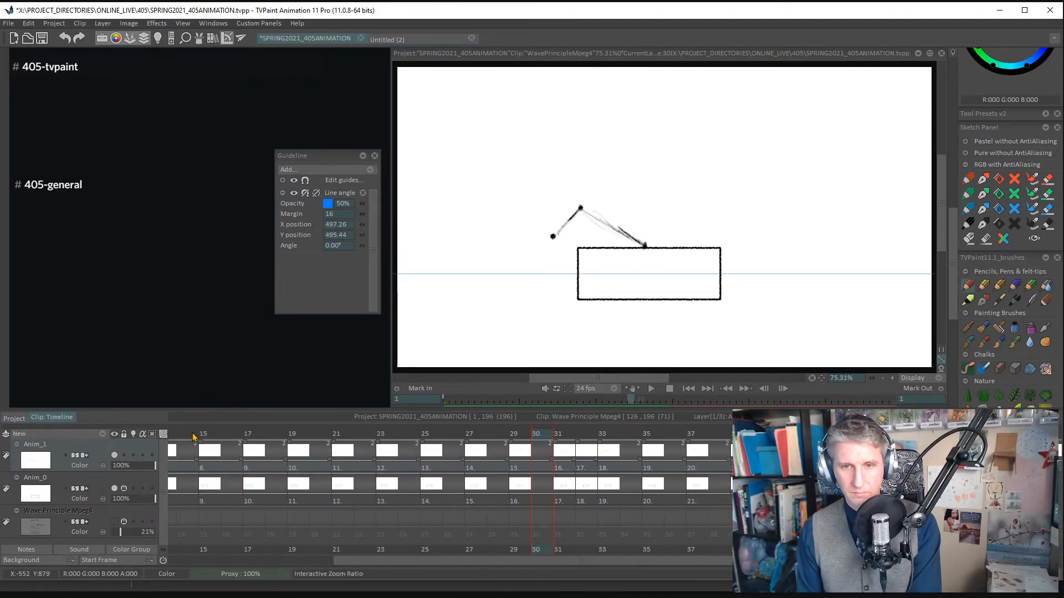
{"action": "left_click_drag", "start_coordinate": [380, 563], "coordinate": [547, 568]}
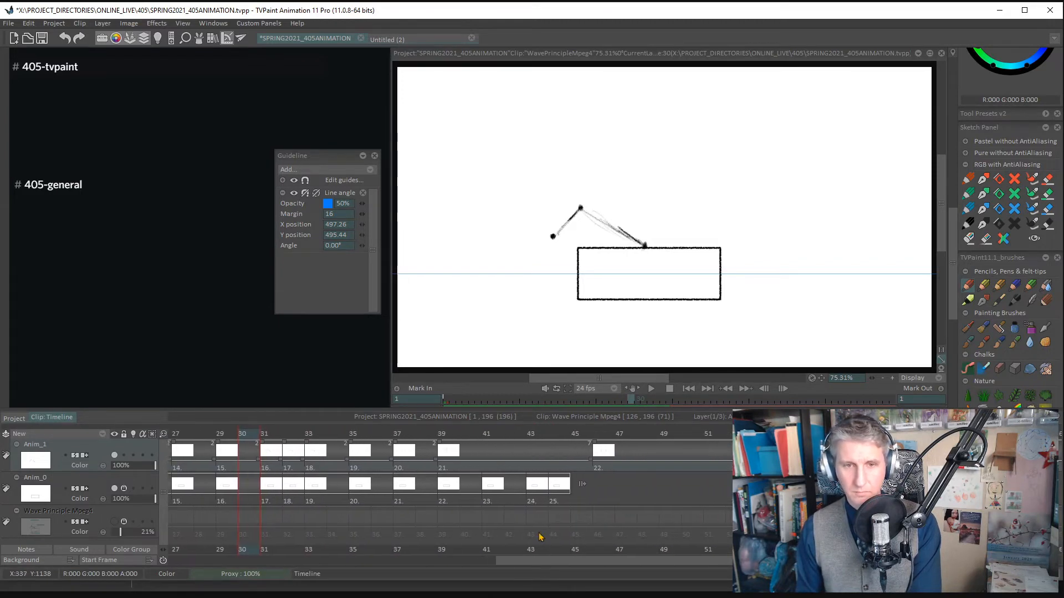
{"action": "left_click", "coordinate": [490, 435]}
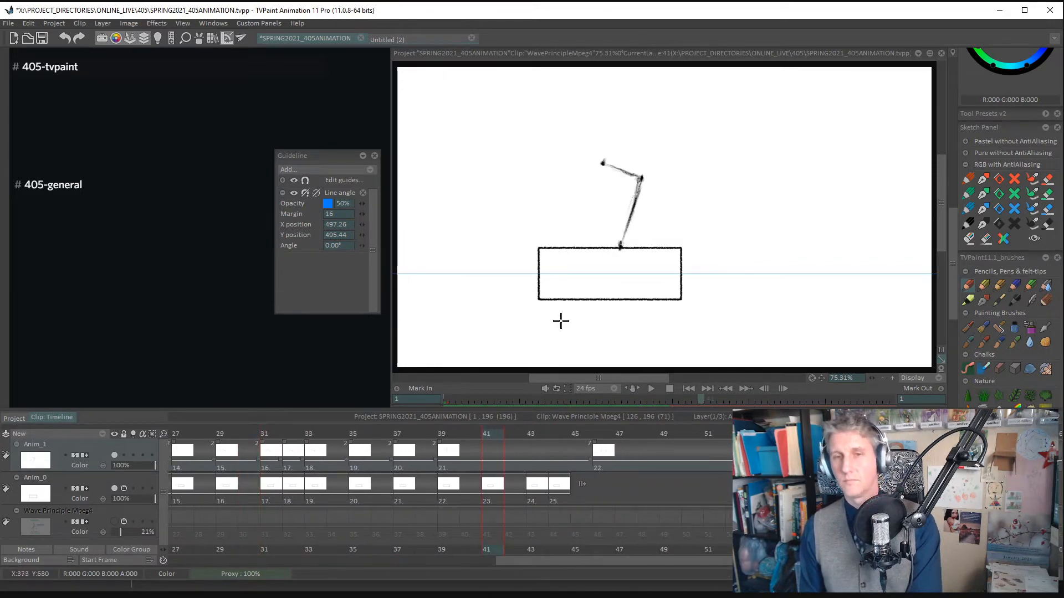
{"action": "left_click", "coordinate": [114, 522]}
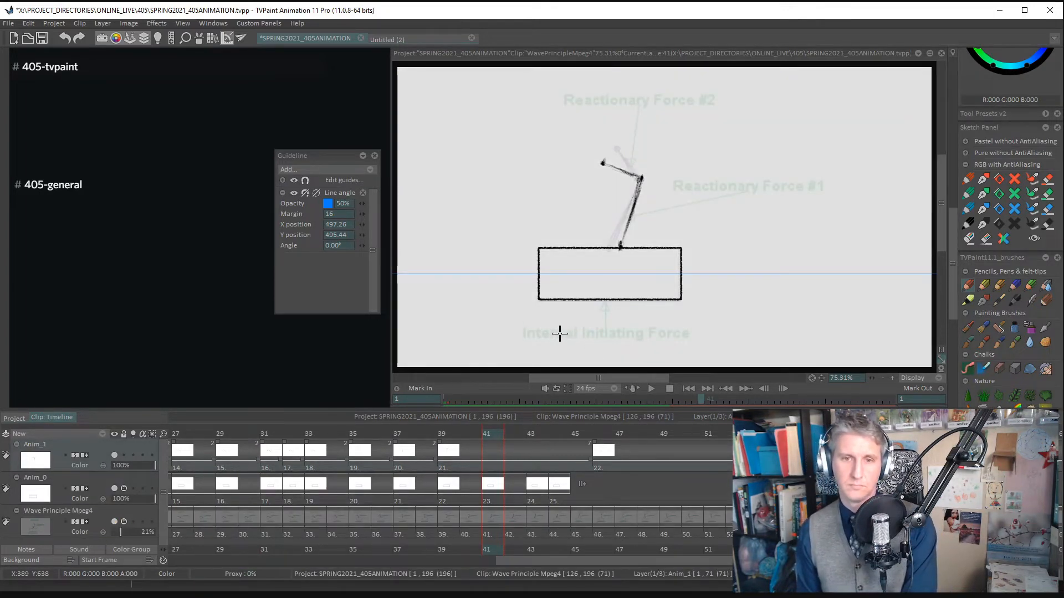
- Add a new drawing at frame 41, mark the arm's three joints and trace both segments up from the box
{"action": "key", "text": "BackSpace"}
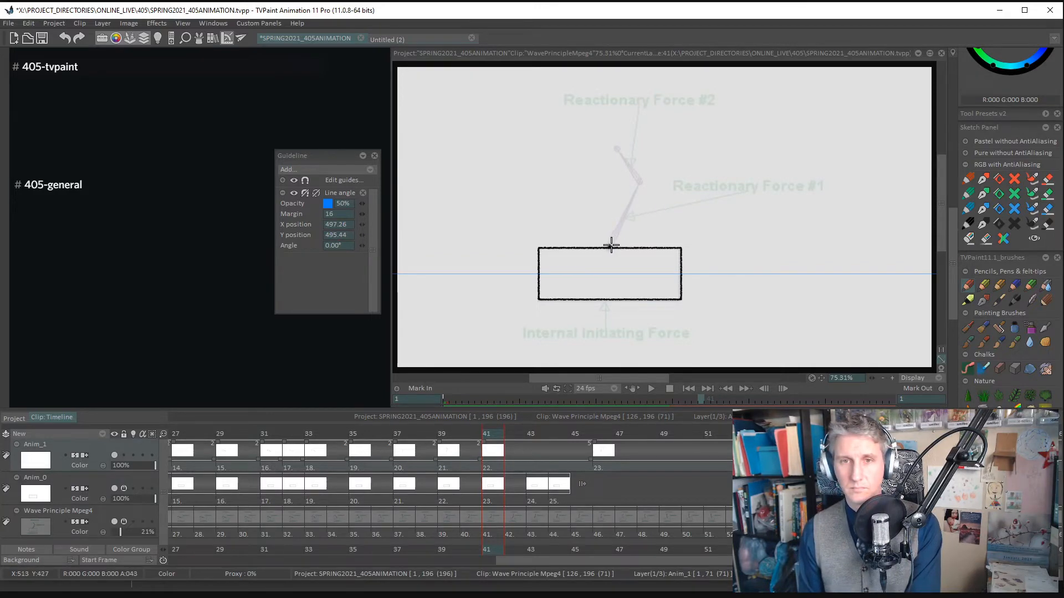
{"action": "left_click", "coordinate": [639, 179]}
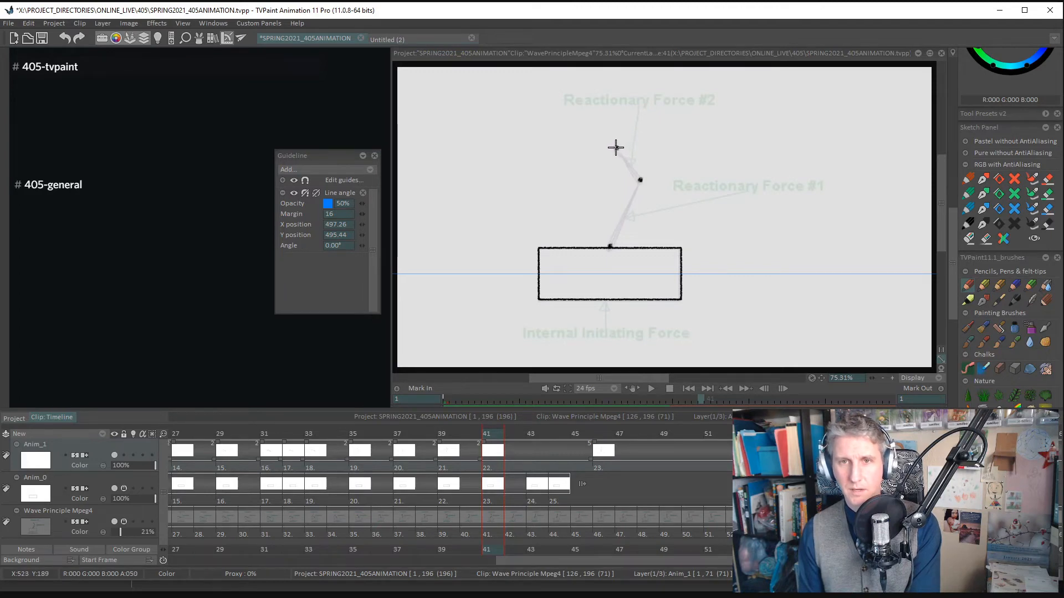
{"action": "left_click", "coordinate": [616, 147]}
{"action": "mouse_move", "coordinate": [609, 246]}
{"action": "left_mouse_down"}
{"action": "mouse_move", "coordinate": [641, 166]}
{"action": "mouse_move", "coordinate": [620, 159]}
{"action": "mouse_move", "coordinate": [636, 177]}
{"action": "mouse_move", "coordinate": [620, 151]}
{"action": "mouse_move", "coordinate": [640, 181]}
{"action": "left_mouse_up"}
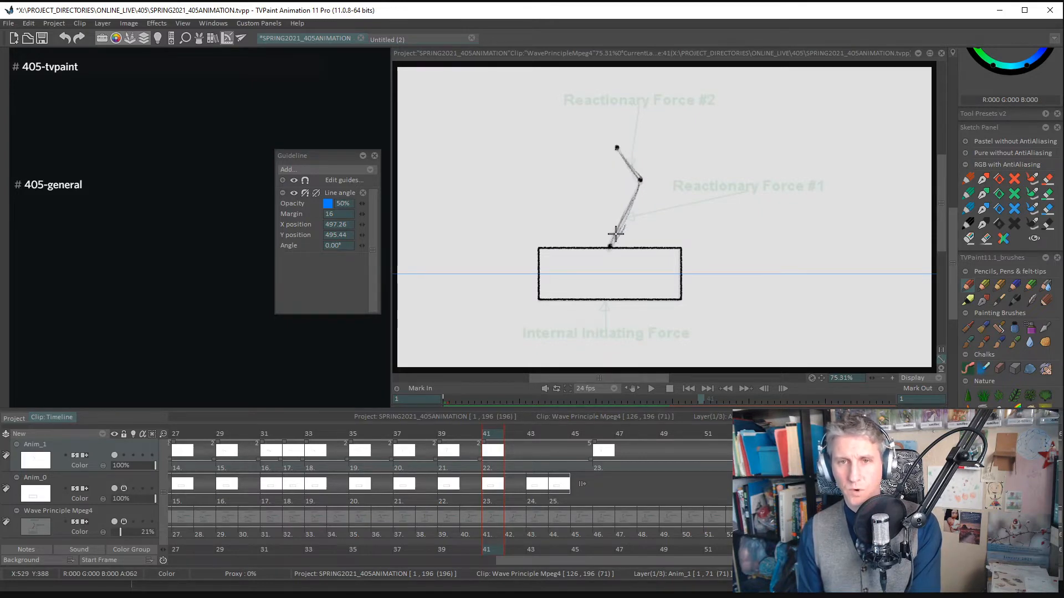
- Add a new drawing at frame 43, mark the arm's joints and trace the lower segment and the slightly curved upper one
{"action": "key", "text": "Right"}
{"action": "key", "text": "Right"}
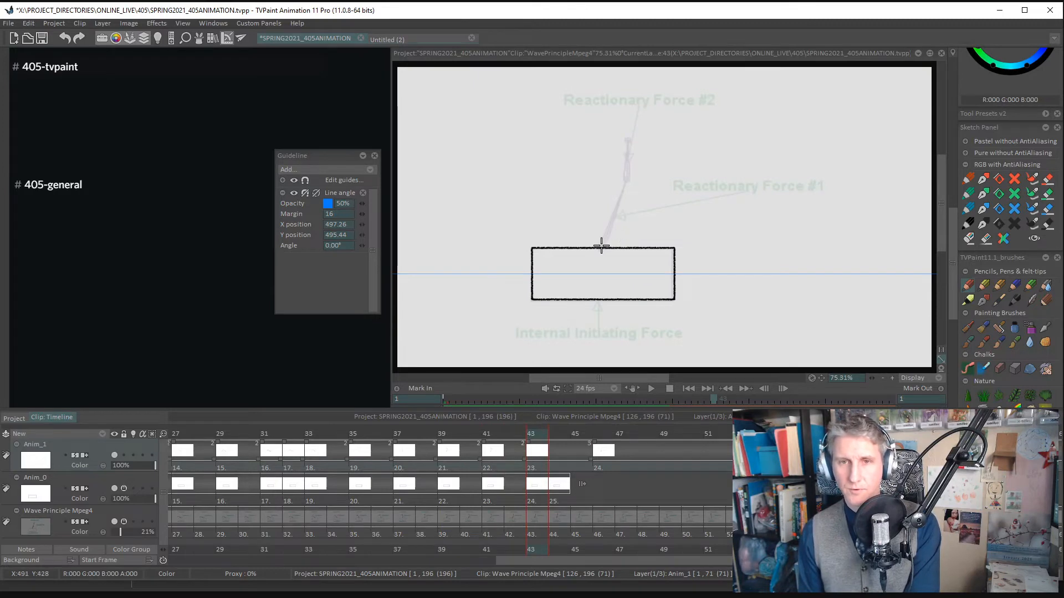
{"action": "left_click_drag", "start_coordinate": [604, 243], "coordinate": [625, 181]}
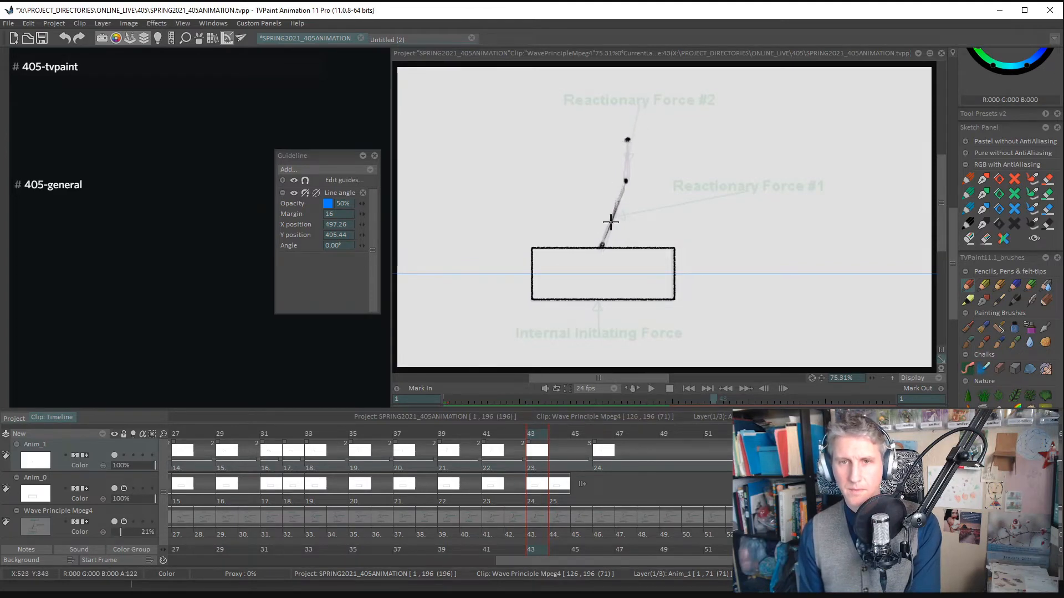
{"action": "mouse_move", "coordinate": [626, 181]}
{"action": "left_mouse_down"}
{"action": "mouse_move", "coordinate": [627, 143]}
{"action": "mouse_move", "coordinate": [628, 162]}
{"action": "left_mouse_up"}
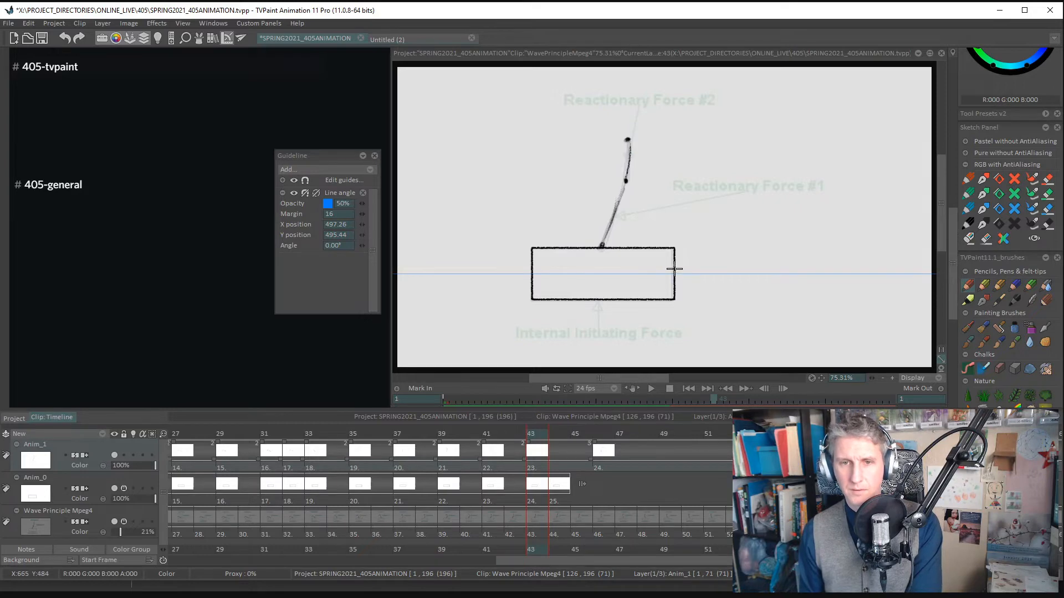
- Add a new drawing at frame 45, mark the arm's three joints and trace both segments leaning right above the box
{"action": "key", "text": "Right"}
{"action": "key", "text": "Right"}
{"action": "key", "text": "Insert"}
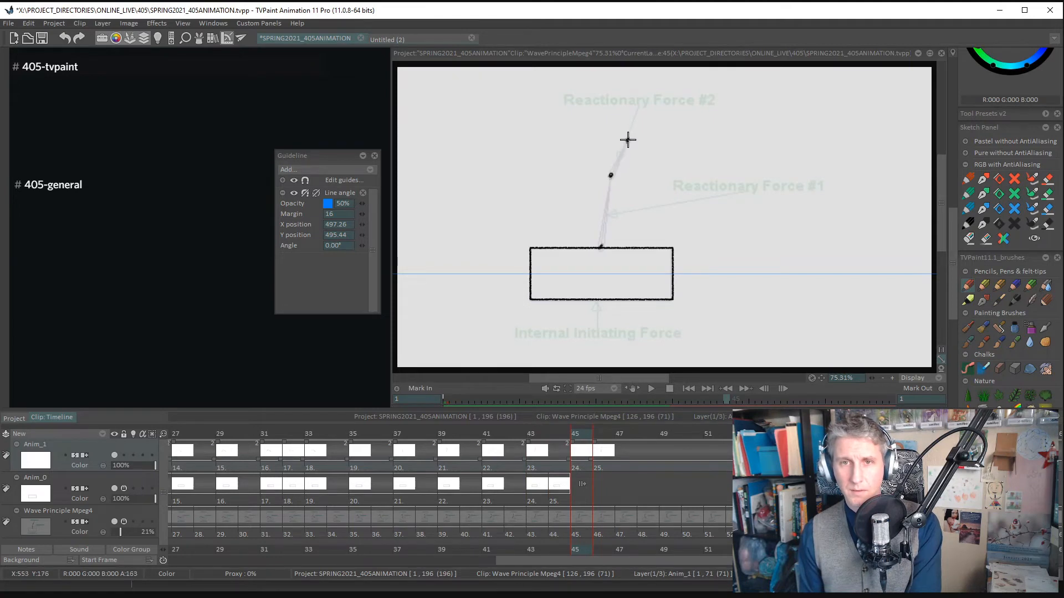
{"action": "mouse_move", "coordinate": [610, 174]}
{"action": "left_mouse_down"}
{"action": "mouse_move", "coordinate": [624, 145]}
{"action": "mouse_move", "coordinate": [601, 246]}
{"action": "left_mouse_up"}
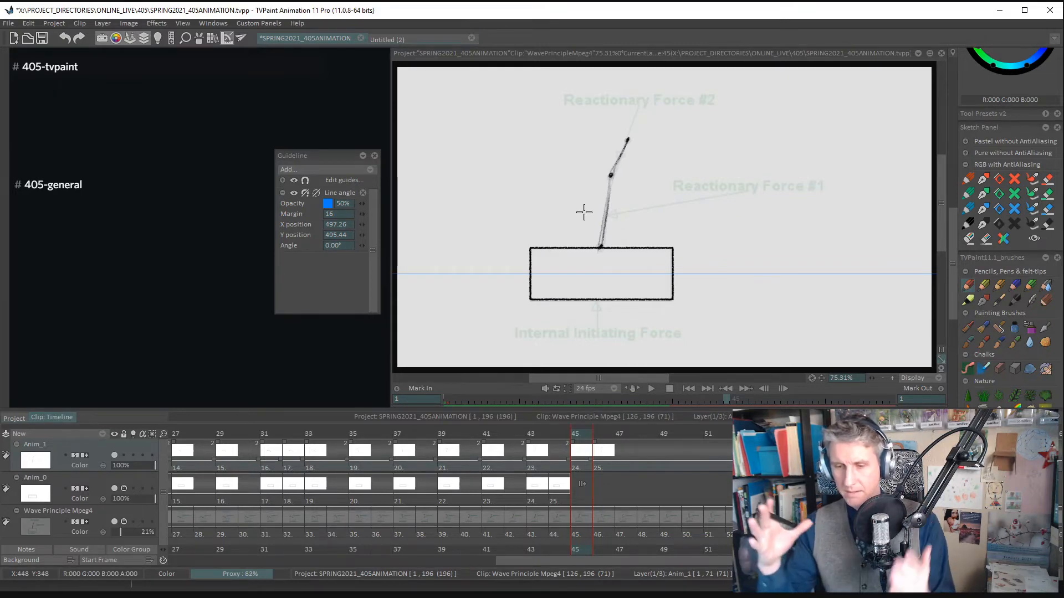
- Add a new drawing at frame 47, mark the arm's three joints, trace both segments and darken the lower one
{"action": "key", "text": "Right"}
{"action": "key", "text": "Right"}
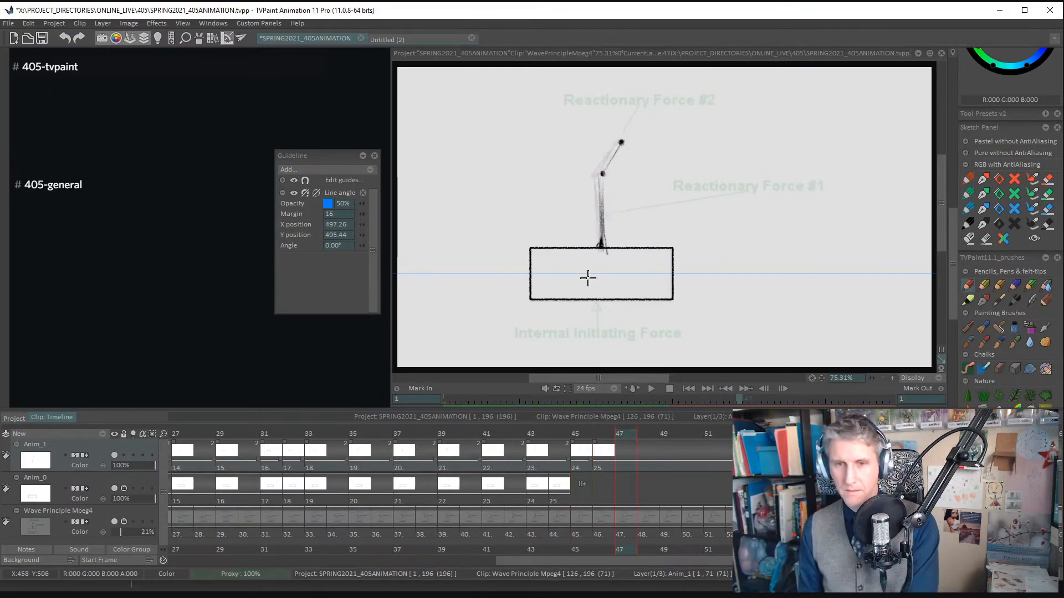
{"action": "key", "text": "BackSpace"}
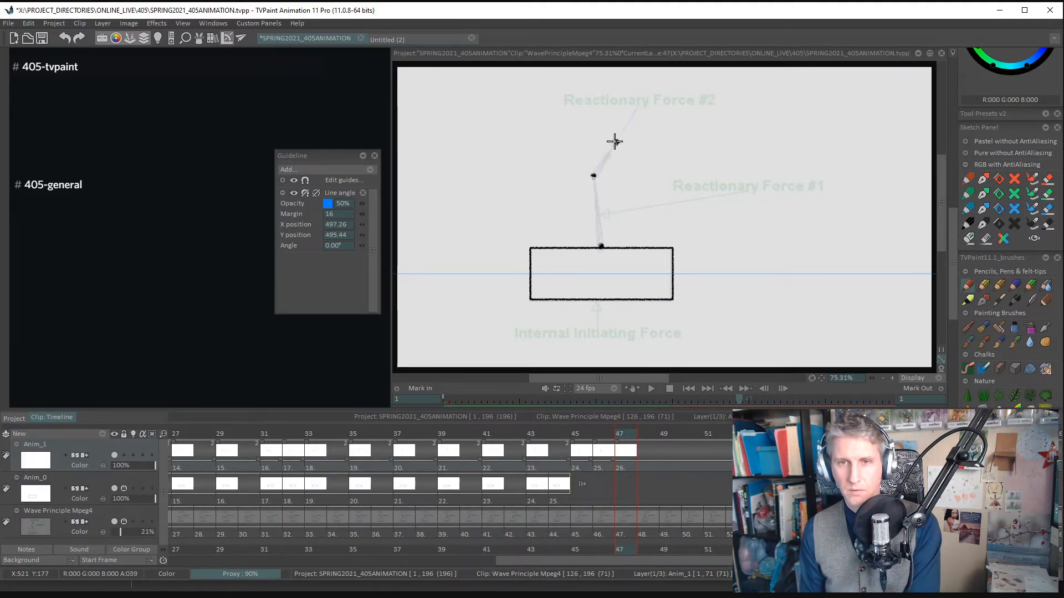
{"action": "left_click_drag", "start_coordinate": [615, 142], "coordinate": [594, 173]}
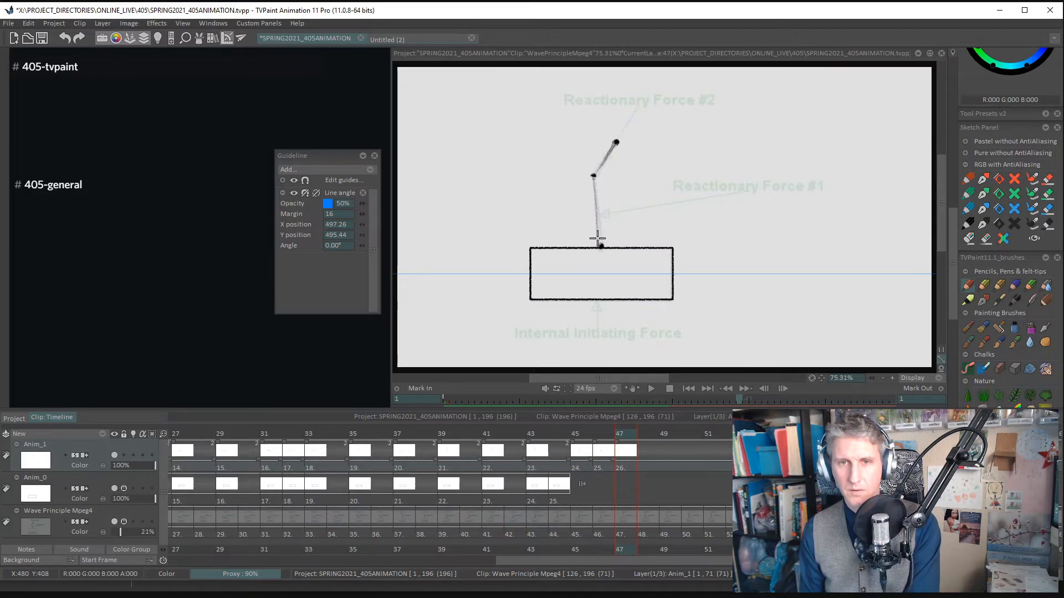
{"action": "left_click_drag", "start_coordinate": [597, 238], "coordinate": [600, 241]}
{"action": "left_click_drag", "start_coordinate": [595, 197], "coordinate": [600, 245]}
- Add a new drawing at frame 49, mark the arm's three joints and trace the lower segment and the upper segment
{"action": "key", "text": "Right"}
{"action": "key", "text": "Right"}
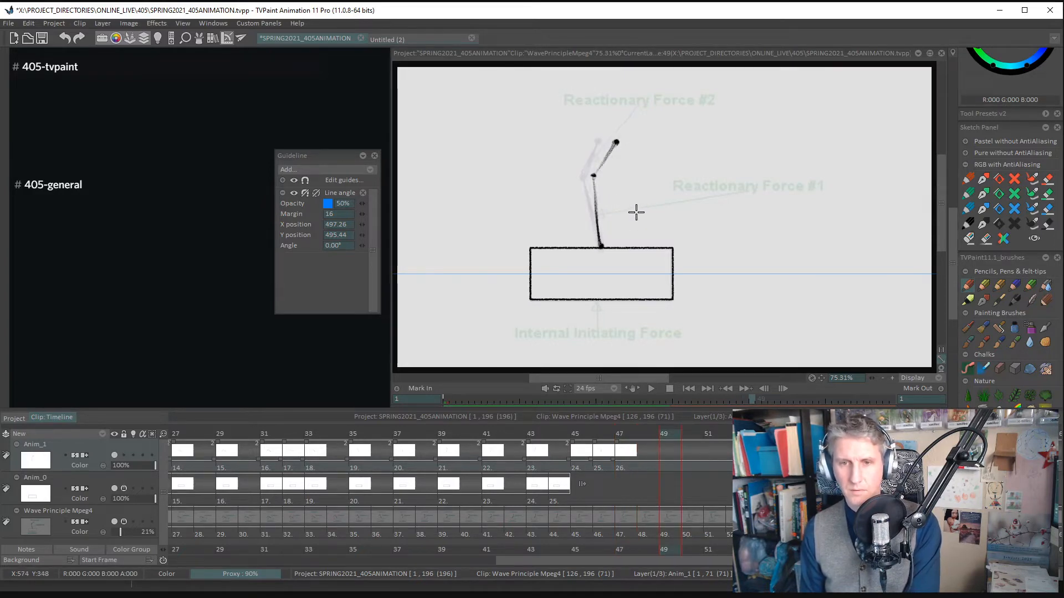
{"action": "key", "text": "BackSpace"}
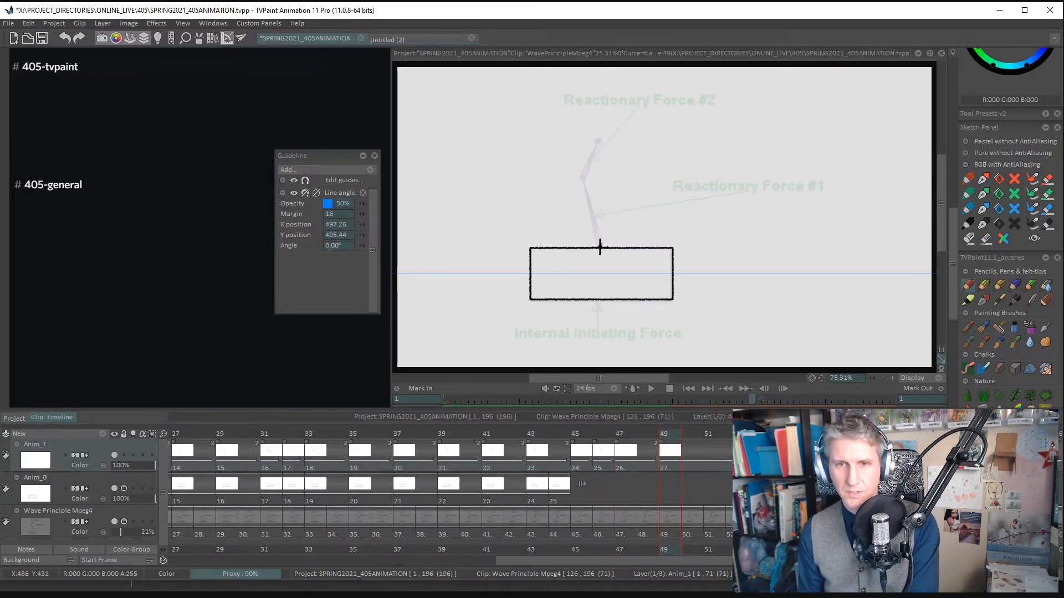
{"action": "left_click", "coordinate": [599, 247]}
{"action": "left_click", "coordinate": [581, 178]}
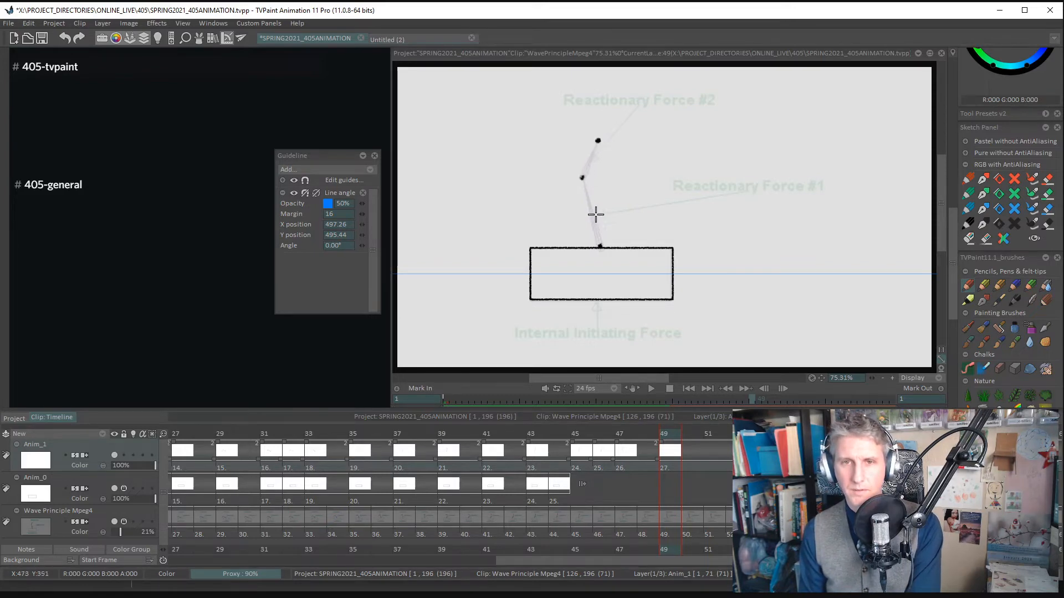
{"action": "left_click_drag", "start_coordinate": [583, 178], "coordinate": [600, 245]}
{"action": "left_click_drag", "start_coordinate": [584, 179], "coordinate": [600, 244]}
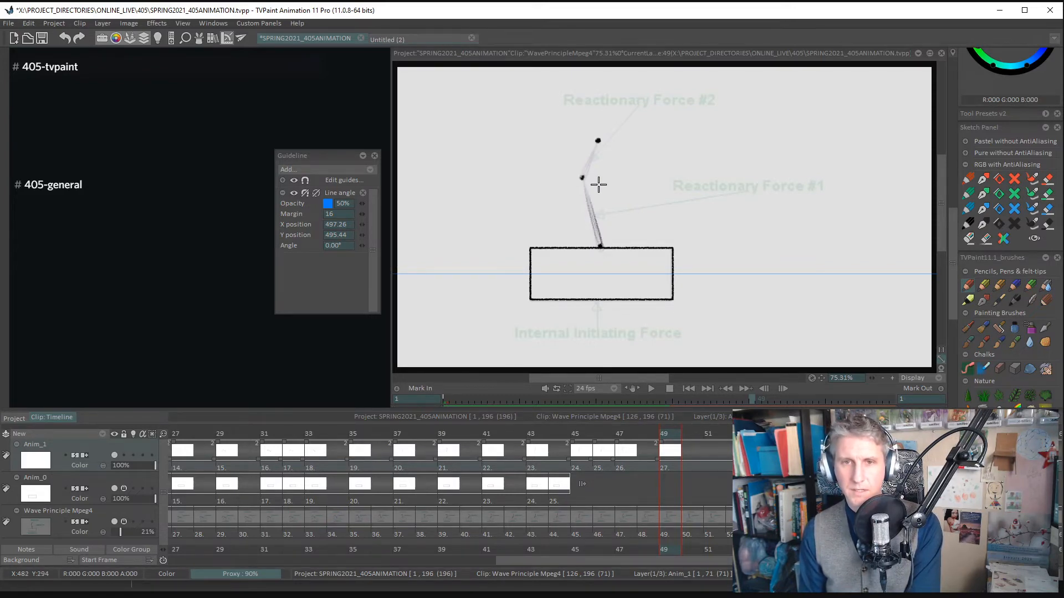
{"action": "mouse_move", "coordinate": [582, 177]}
{"action": "left_mouse_down"}
{"action": "mouse_move", "coordinate": [597, 142]}
{"action": "mouse_move", "coordinate": [596, 158]}
{"action": "left_mouse_up"}
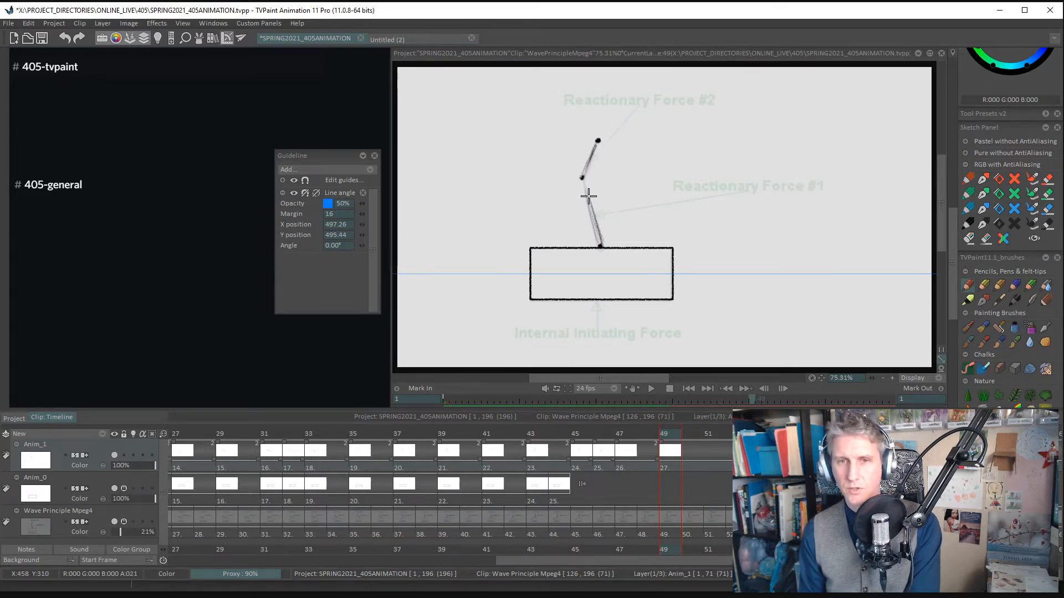
- Add a new drawing at frame 51, mark the arm's joints and trace both segments with the upper one nearly upright
{"action": "key", "text": "Right"}
{"action": "key", "text": "Right"}
{"action": "key", "text": "Delete"}
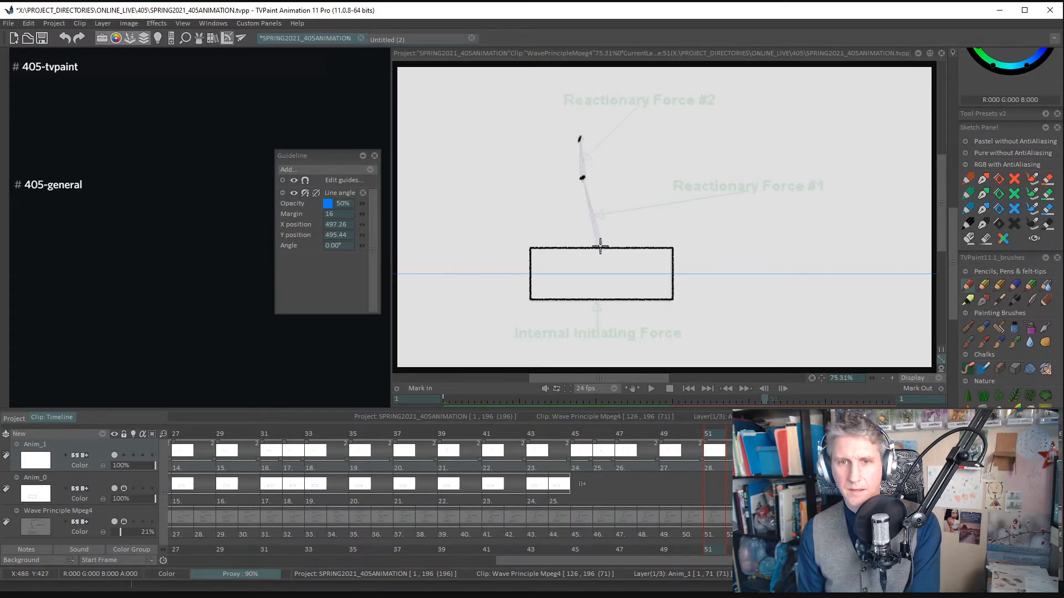
{"action": "left_click_drag", "start_coordinate": [601, 244], "coordinate": [579, 131]}
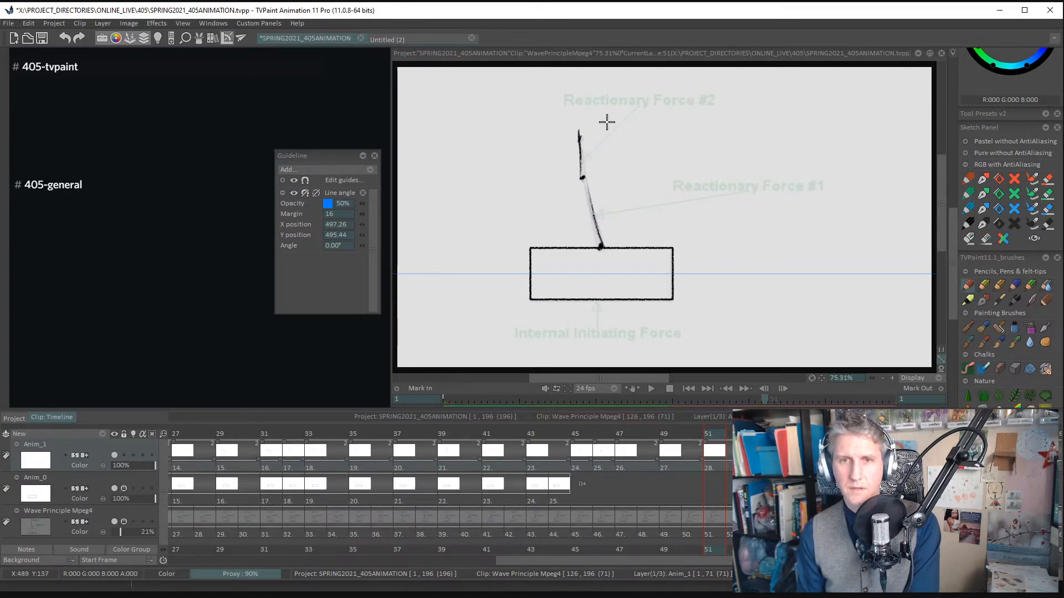
- Add a new drawing at frame 53 and trace the arm with its upper segment leaning left
{"action": "key", "text": "Right"}
{"action": "key", "text": "Right"}
{"action": "key", "text": "Right"}
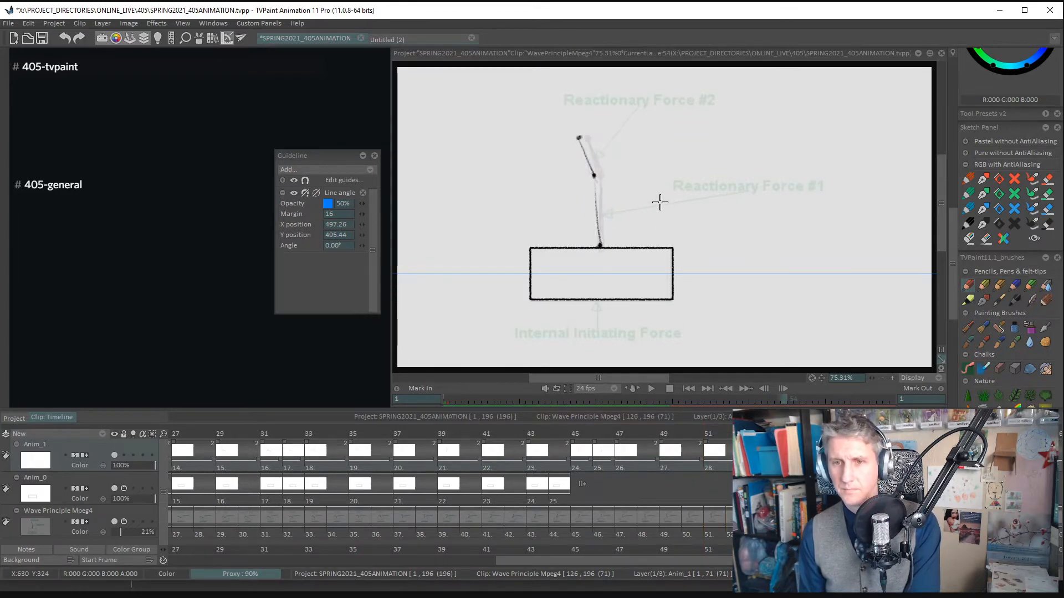
- Add a new drawing at frame 55, mark the arm's three joints and trace the lower and upper segments
{"action": "key", "text": "Right"}
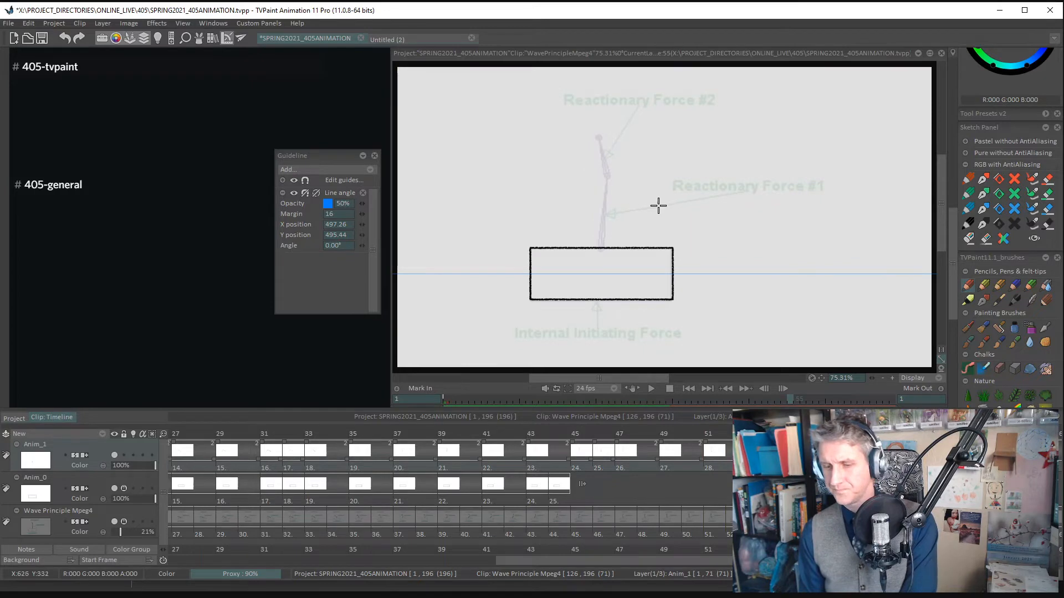
{"action": "left_click", "coordinate": [599, 138]}
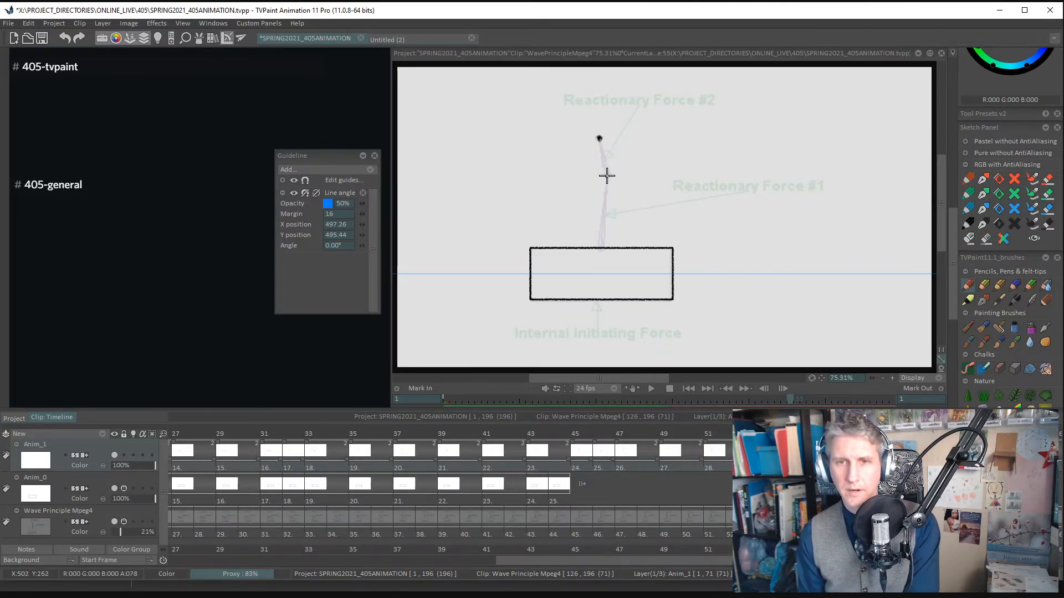
{"action": "left_click", "coordinate": [607, 175]}
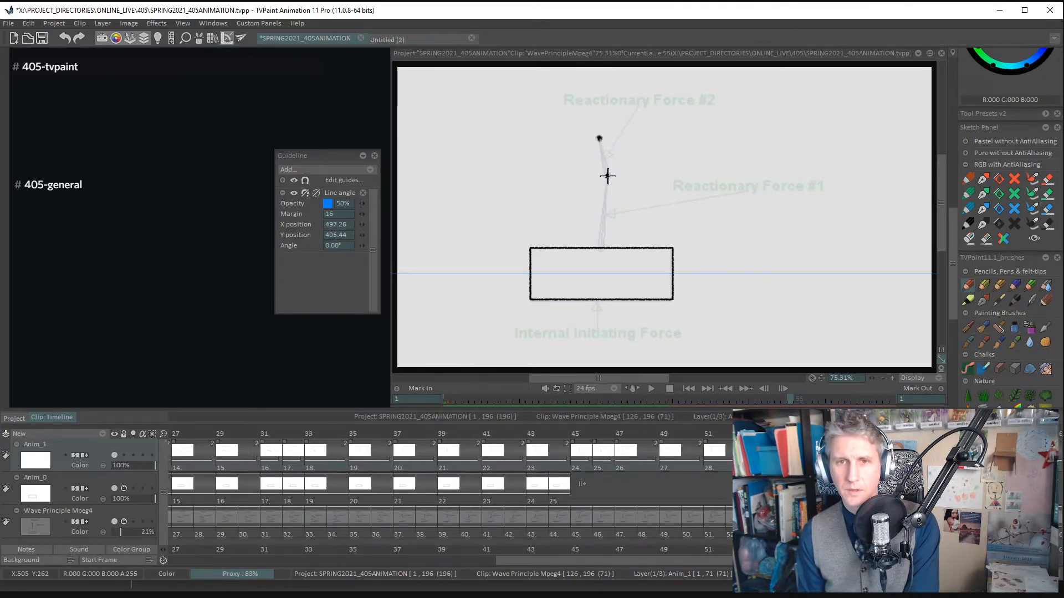
{"action": "left_click", "coordinate": [601, 246]}
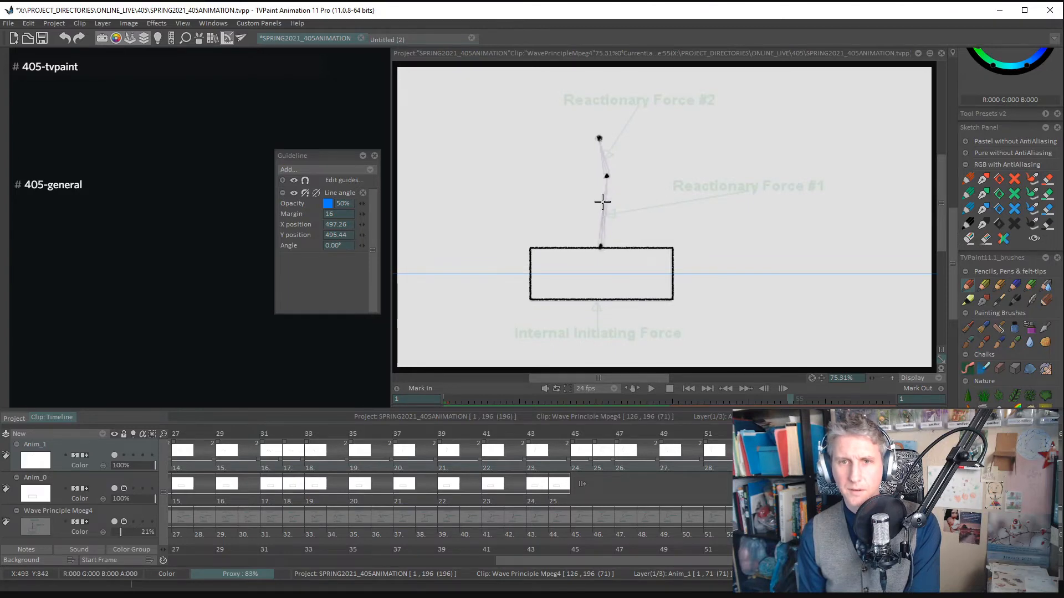
{"action": "left_click_drag", "start_coordinate": [601, 245], "coordinate": [606, 177]}
{"action": "left_click_drag", "start_coordinate": [599, 139], "coordinate": [606, 175]}
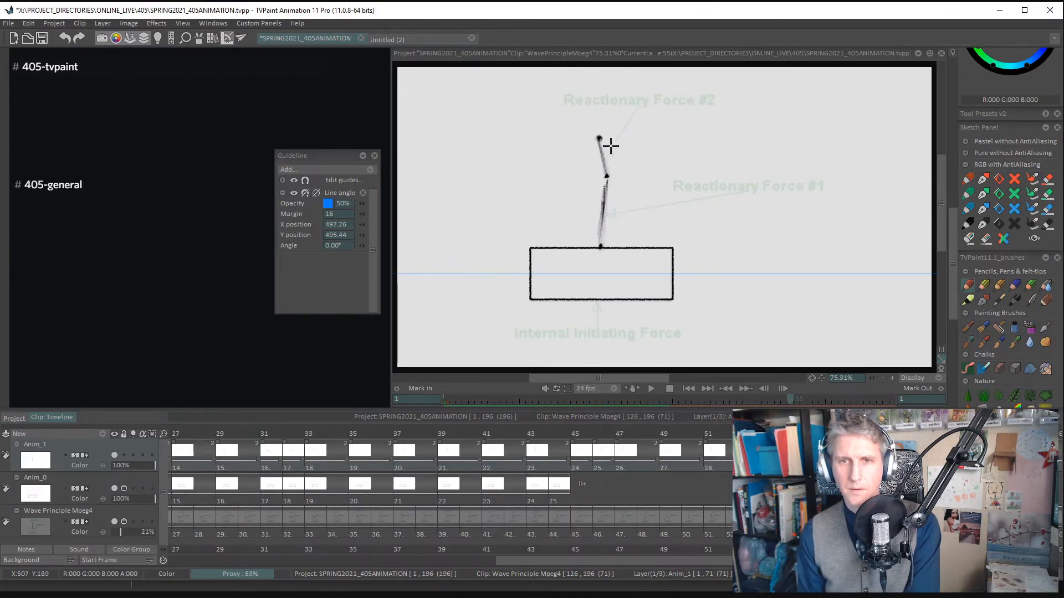
- Add a new drawing at frame 57, mark the arm's joints and trace the pose leaning right above the box
{"action": "key", "text": "Right"}
{"action": "key", "text": "Right"}
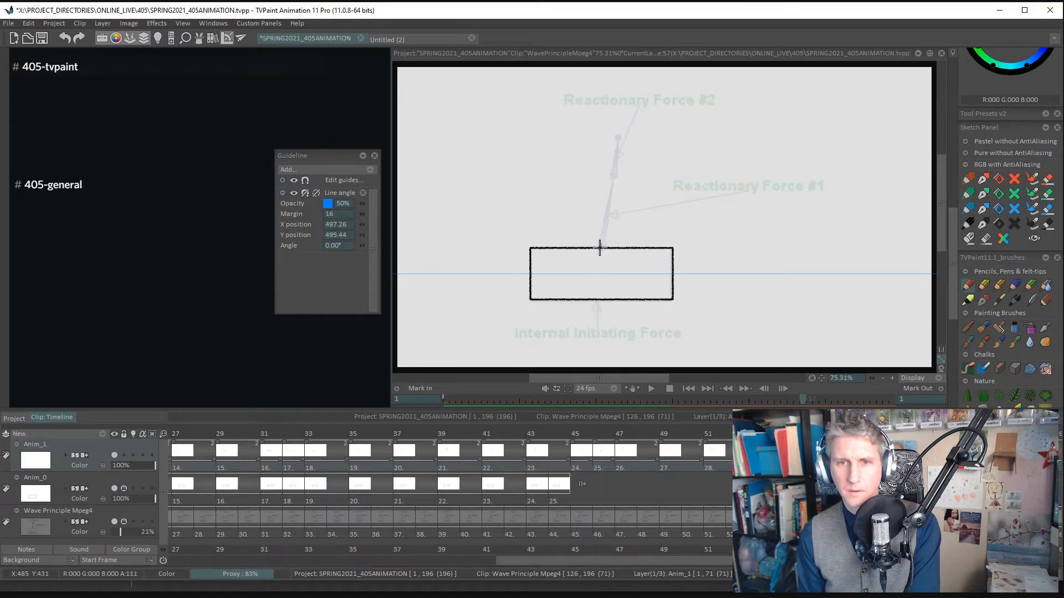
{"action": "left_click", "coordinate": [614, 175]}
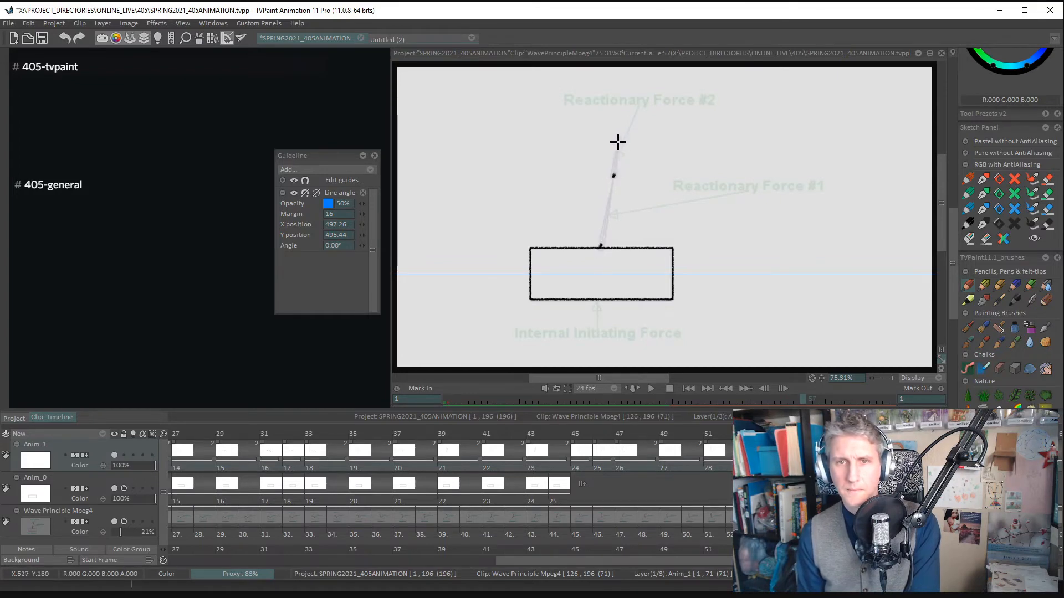
{"action": "left_click_drag", "start_coordinate": [617, 137], "coordinate": [613, 175]}
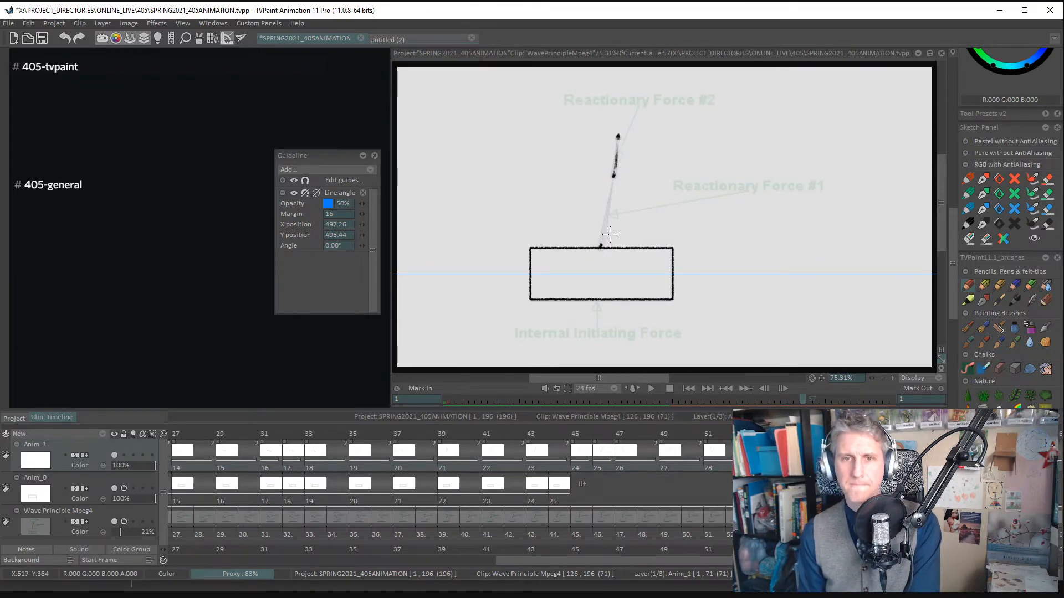
- Add a new drawing at frame 59, mark the arm's joints and trace both segments with the upper one tilted right
{"action": "key", "text": "Right"}
{"action": "key", "text": "Right"}
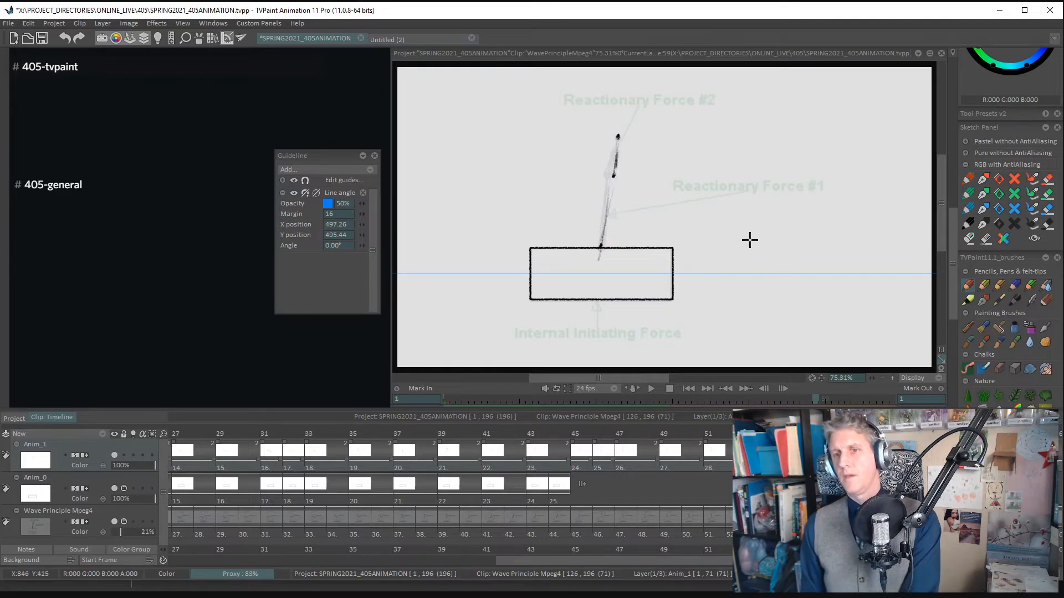
{"action": "left_click", "coordinate": [602, 246]}
{"action": "left_click", "coordinate": [606, 177]}
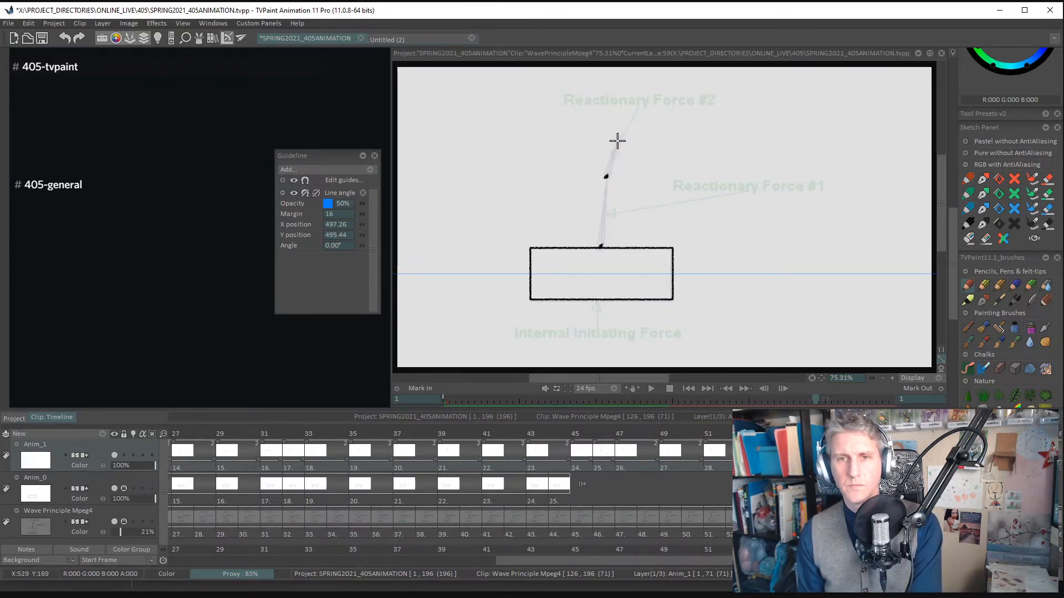
{"action": "mouse_move", "coordinate": [607, 178]}
{"action": "left_mouse_down"}
{"action": "mouse_move", "coordinate": [601, 247]}
{"action": "mouse_move", "coordinate": [620, 141]}
{"action": "left_mouse_up"}
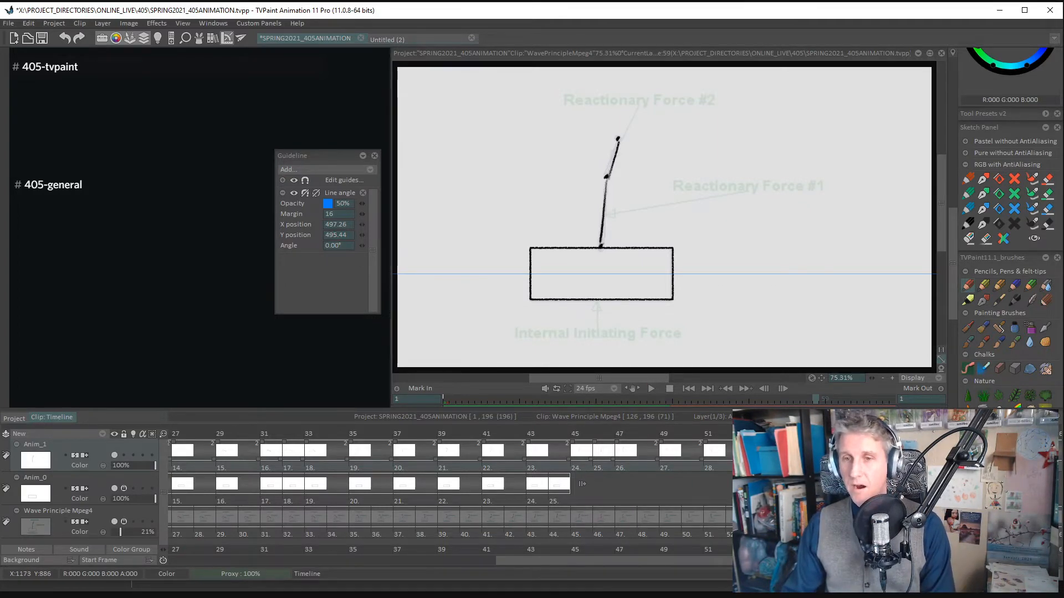
- Go to the arm drawing at frame 61 and save the project
{"action": "left_click", "coordinate": [936, 452]}
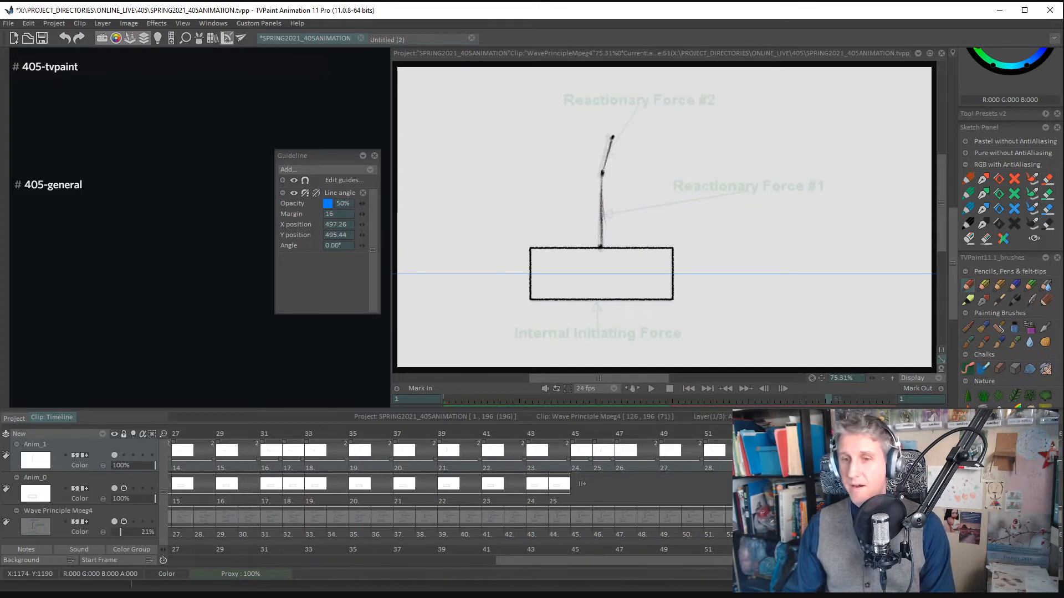
{"action": "left_click_drag", "start_coordinate": [887, 562], "coordinate": [458, 558]}
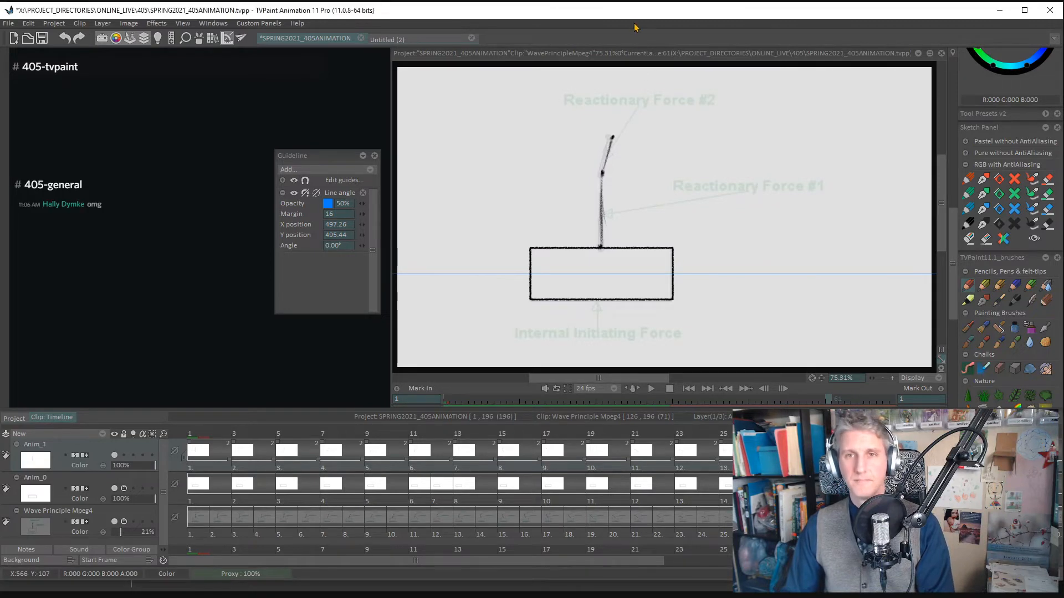
{"action": "key", "text": "ctrl+s"}
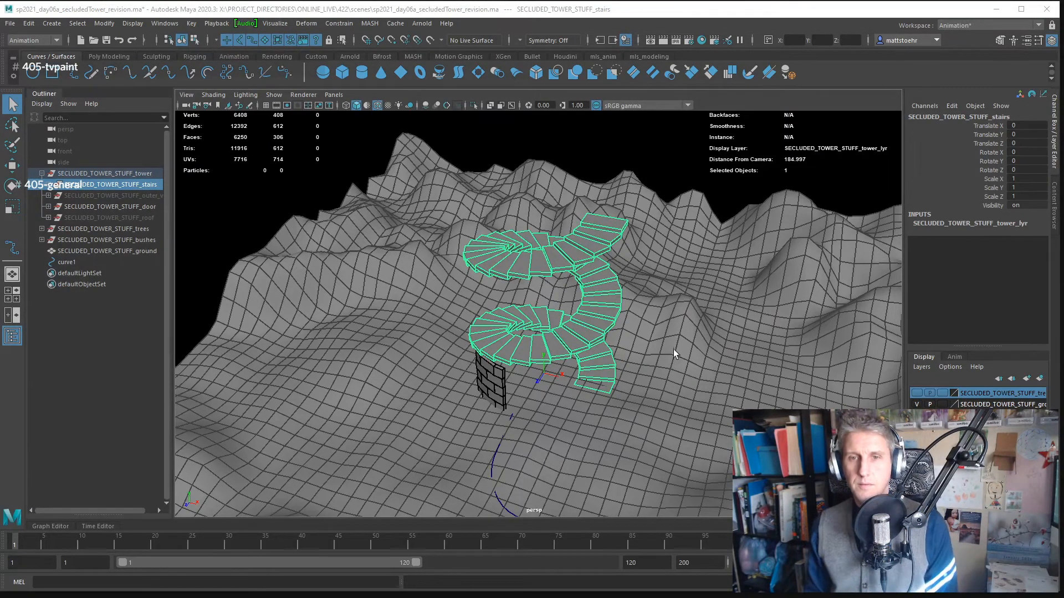
- Switch to Maya, replace the secluded tower revision with a new scene and open sp2021_day06a_secludedTower.ma
{"action": "scroll", "coordinate": [715, 358], "scroll_direction": "down", "scroll_amount": 6}
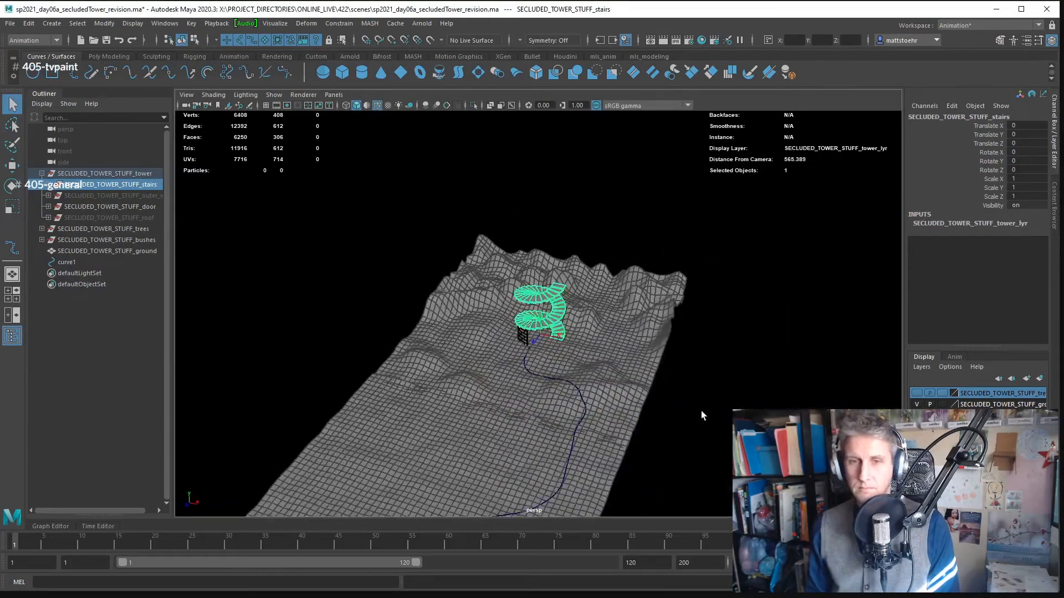
{"action": "left_click_drag", "start_coordinate": [699, 364], "coordinate": [656, 375]}
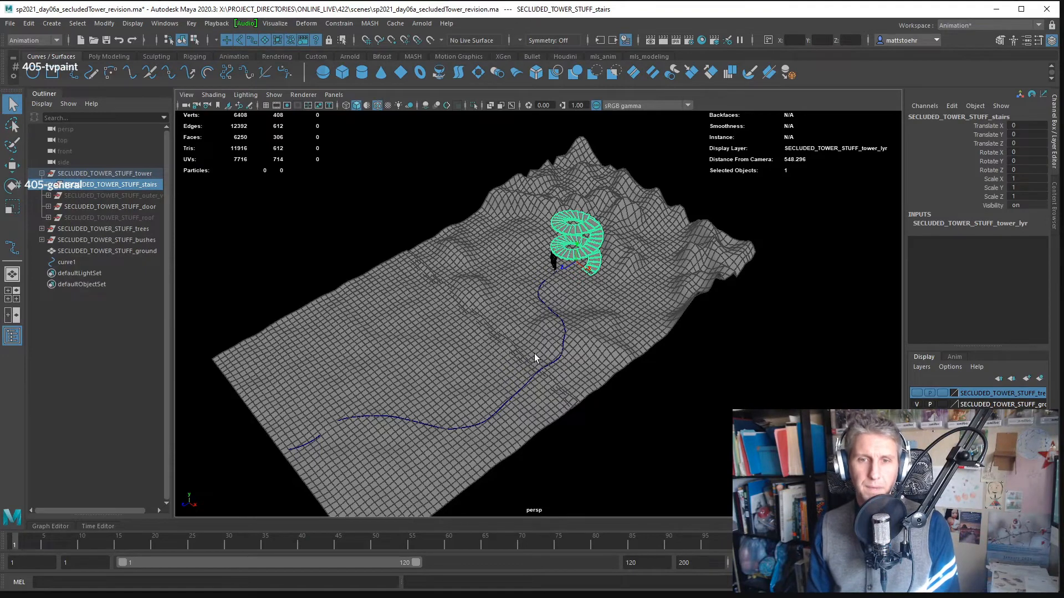
{"action": "left_click_drag", "start_coordinate": [617, 330], "coordinate": [477, 360], "text": "alt"}
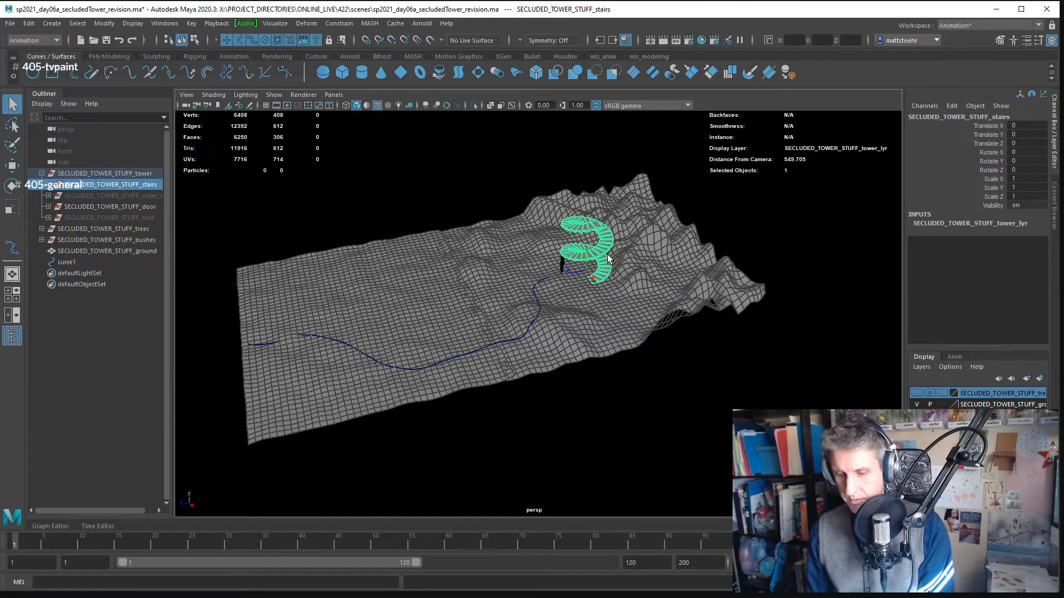
{"action": "key", "text": "ctrl+s"}
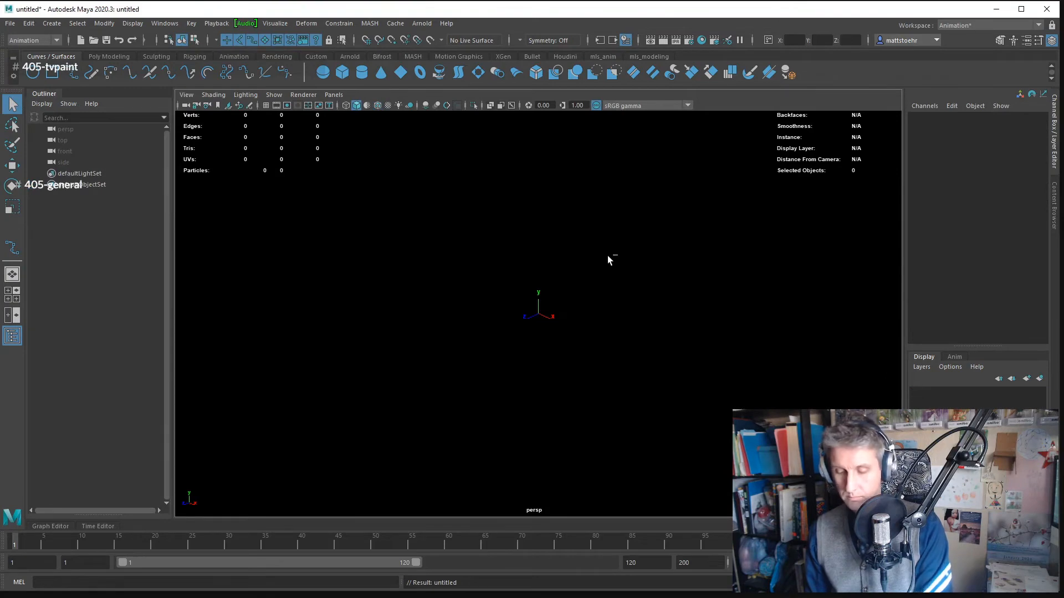
{"action": "key", "text": "ctrl+o"}
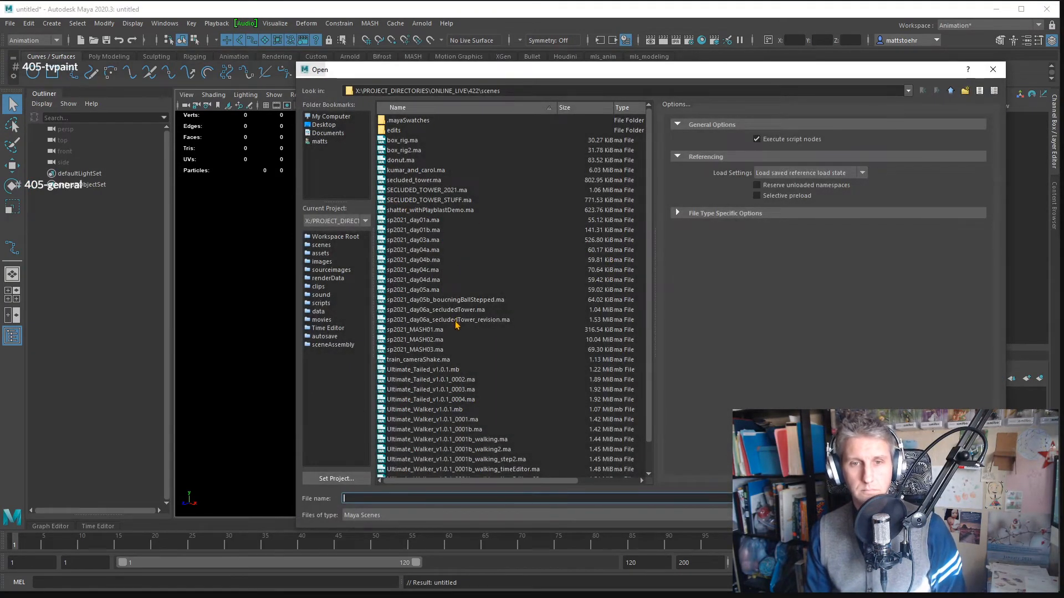
{"action": "left_click", "coordinate": [458, 311]}
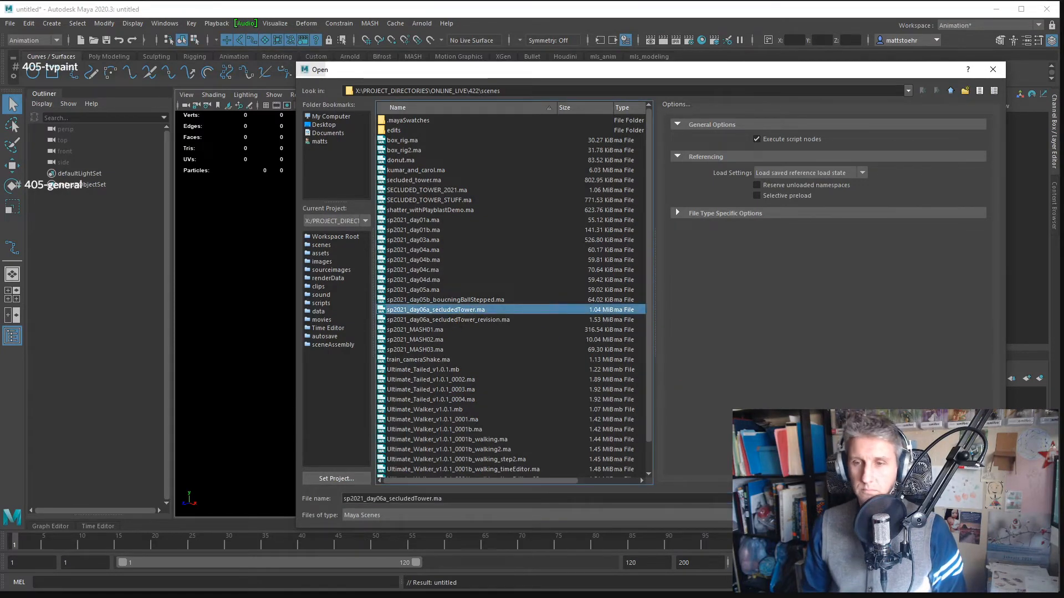
{"action": "key", "text": "Return"}
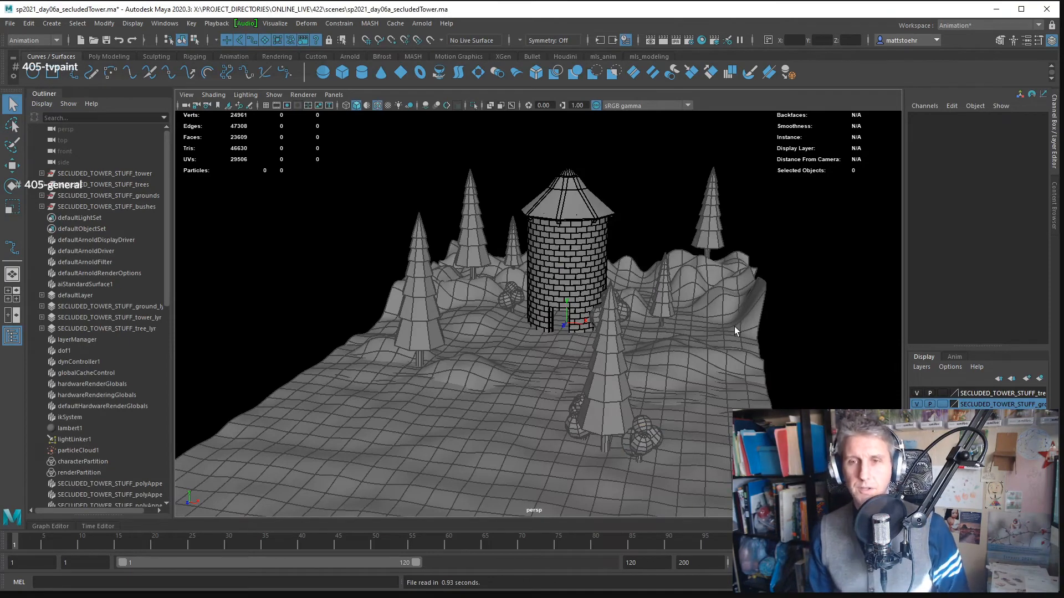
- Select the hilly ground mesh under the tower and examine where it overlaps the flatter ground
{"action": "left_click_drag", "start_coordinate": [794, 343], "coordinate": [765, 388]}
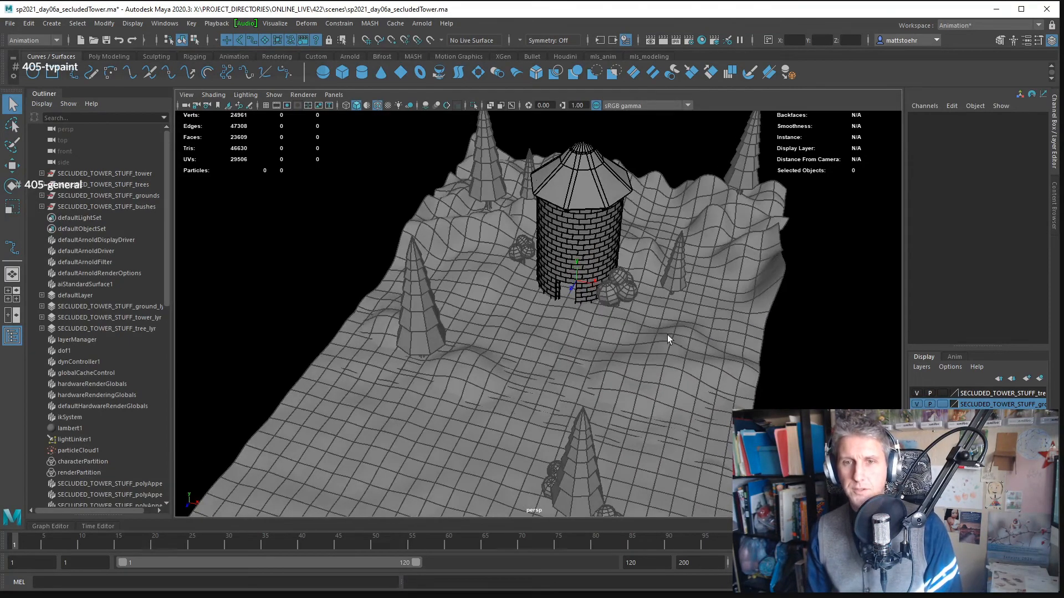
{"action": "scroll", "coordinate": [665, 329], "scroll_direction": "down", "scroll_amount": 3}
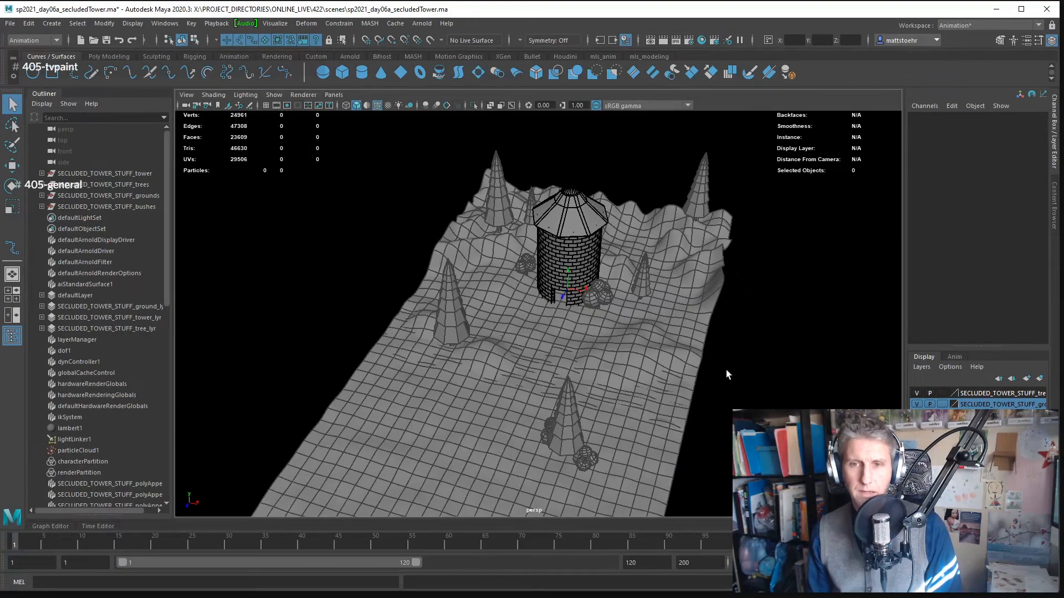
{"action": "left_click", "coordinate": [701, 345]}
{"action": "left_click_drag", "start_coordinate": [701, 346], "coordinate": [615, 288]}
{"action": "left_click", "coordinate": [518, 415]}
{"action": "left_click", "coordinate": [601, 412]}
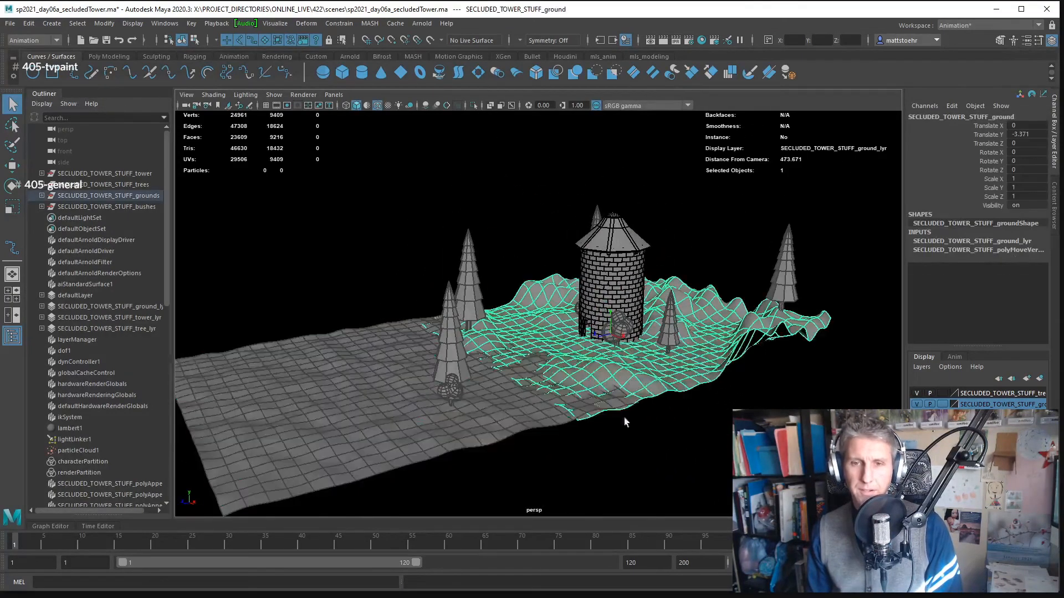
{"action": "left_click_drag", "start_coordinate": [563, 420], "coordinate": [573, 427]}
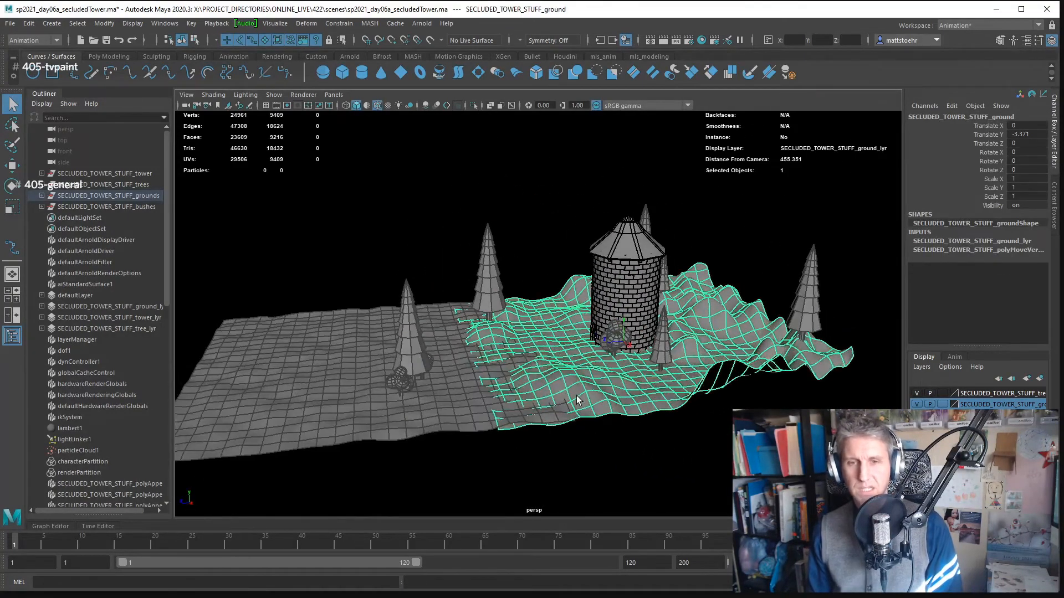
- Select the end row of faces on the flatter ground mesh where it overlaps the hilly ground
{"action": "left_click", "coordinate": [488, 417]}
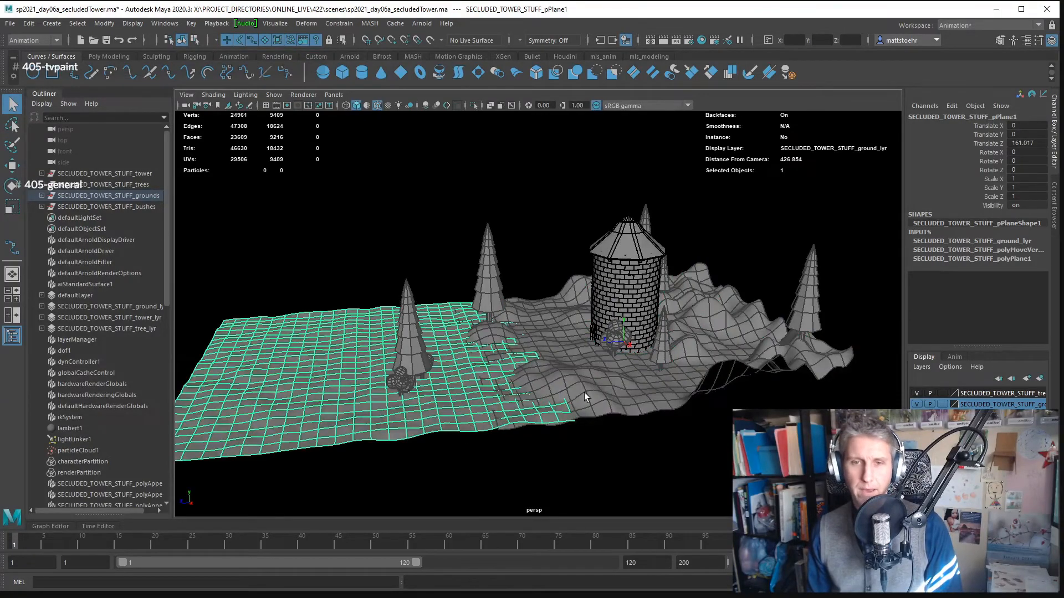
{"action": "left_click_drag", "start_coordinate": [595, 393], "coordinate": [587, 402]}
{"action": "left_click_drag", "start_coordinate": [472, 405], "coordinate": [588, 343]}
{"action": "left_click_drag", "start_coordinate": [566, 408], "coordinate": [622, 384]}
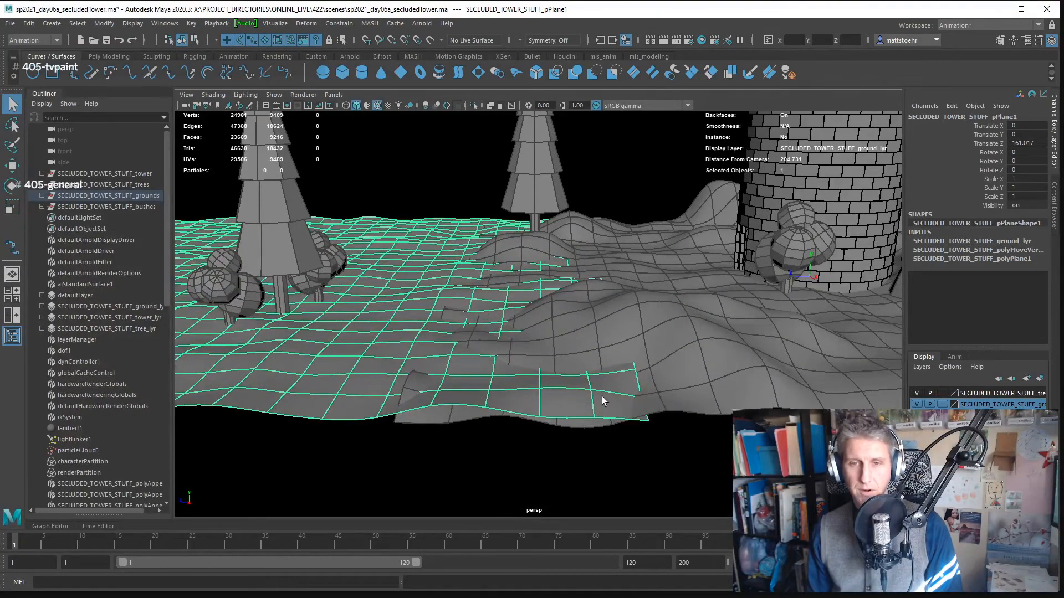
{"action": "right_click", "coordinate": [602, 398]}
{"action": "left_click", "coordinate": [605, 428]}
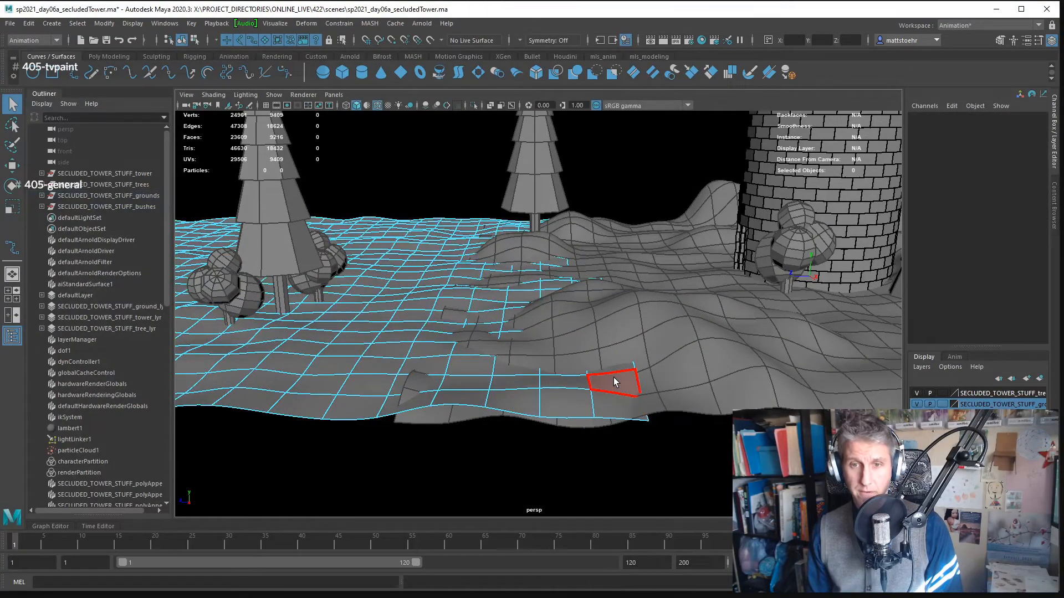
{"action": "left_click", "coordinate": [612, 381]}
{"action": "double_click", "coordinate": [610, 405], "text": "shift"}
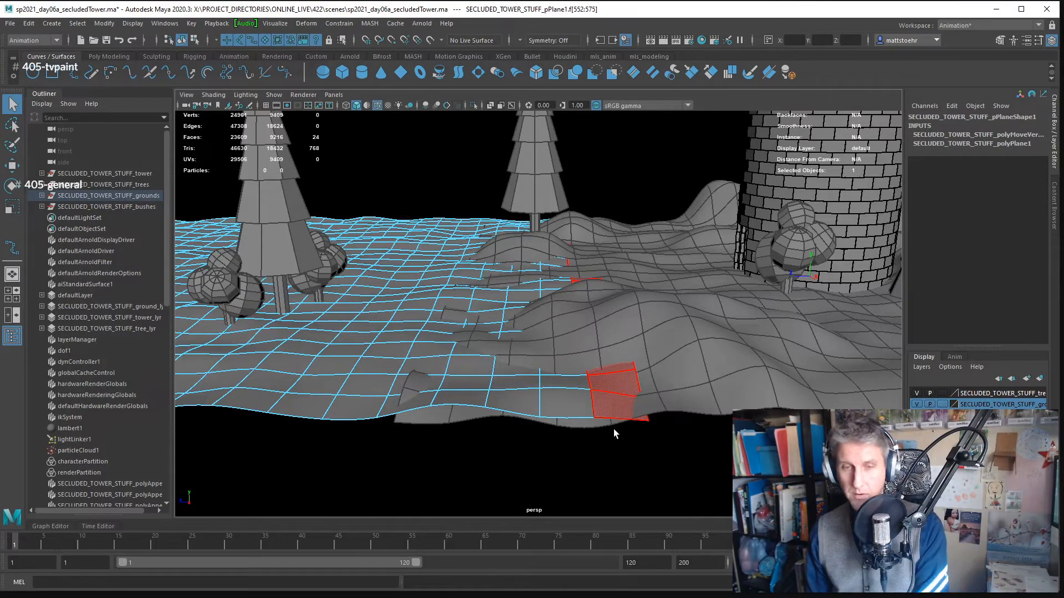
- Grow the face selection inward from the end row by three more rows
{"action": "key", "text": "shift+period"}
{"action": "key", "text": "shift+period"}
{"action": "key", "text": "shift+period"}
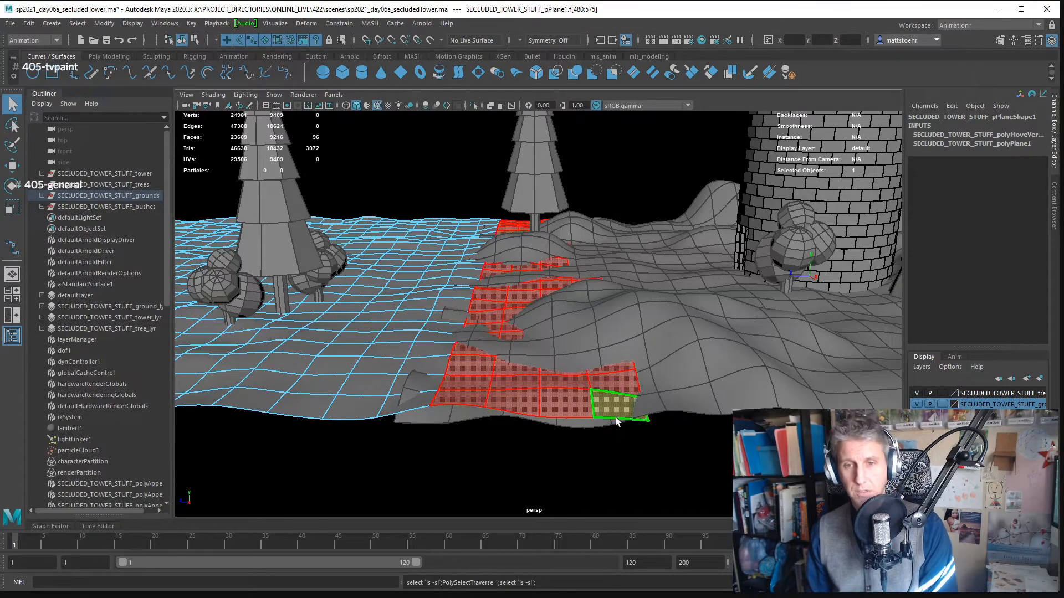
- Reselect the flatter ground's end row of faces and expand the selection to four rows across the overlap
{"action": "left_click", "coordinate": [615, 394]}
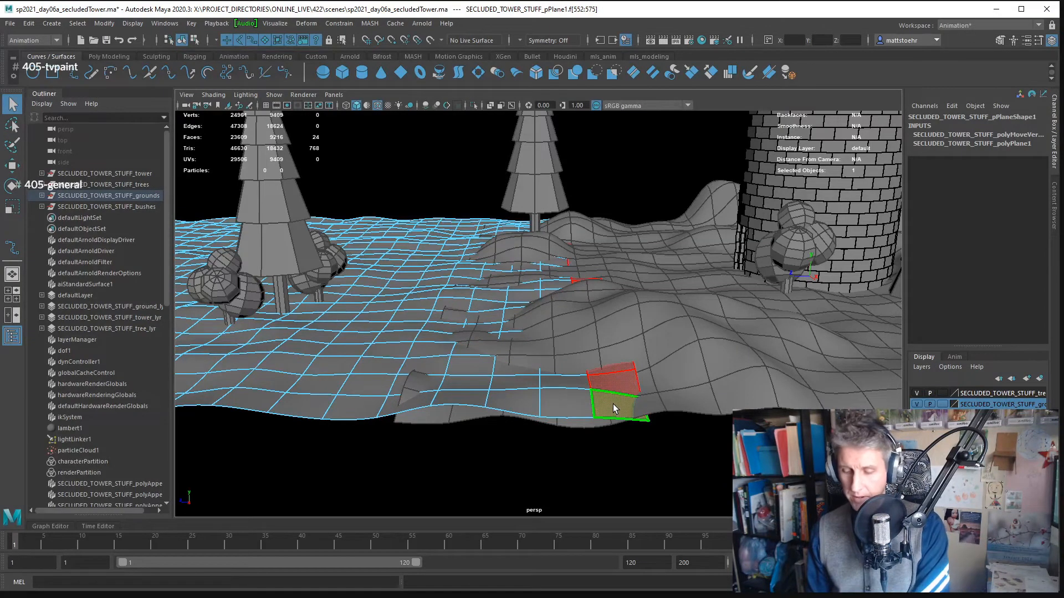
{"action": "key", "text": "shift+period"}
{"action": "key", "text": "shift+period"}
{"action": "key", "text": "shift+period"}
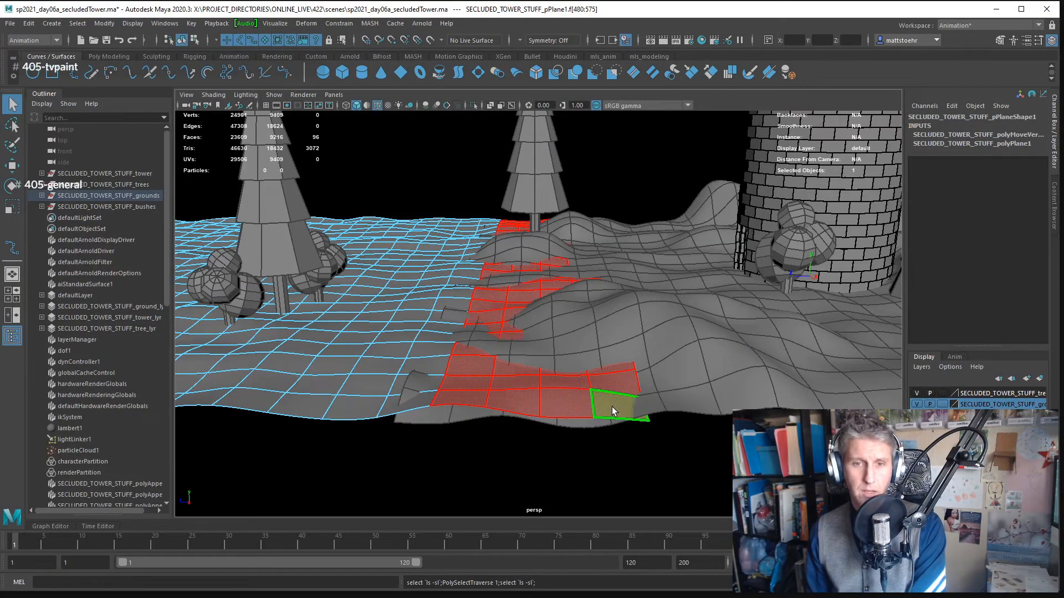
- Delete the selected overlapping rows of faces from the flatter ground mesh and return to object selection
{"action": "key", "text": "Delete"}
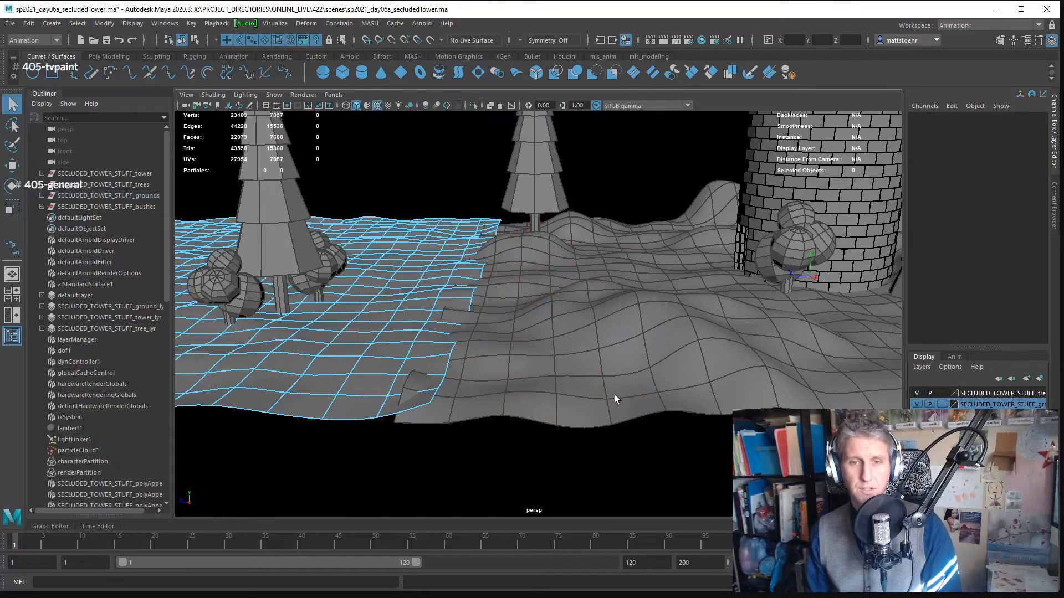
{"action": "left_click_drag", "start_coordinate": [711, 342], "coordinate": [525, 418]}
{"action": "left_click", "coordinate": [517, 420]}
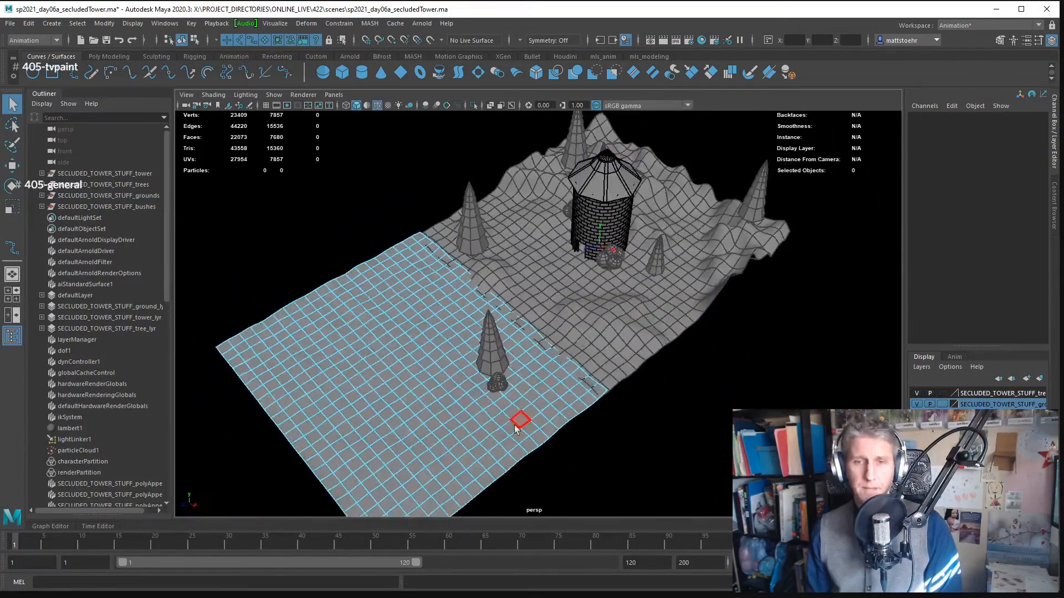
{"action": "left_click_drag", "start_coordinate": [656, 413], "coordinate": [632, 421]}
{"action": "left_click", "coordinate": [491, 271]}
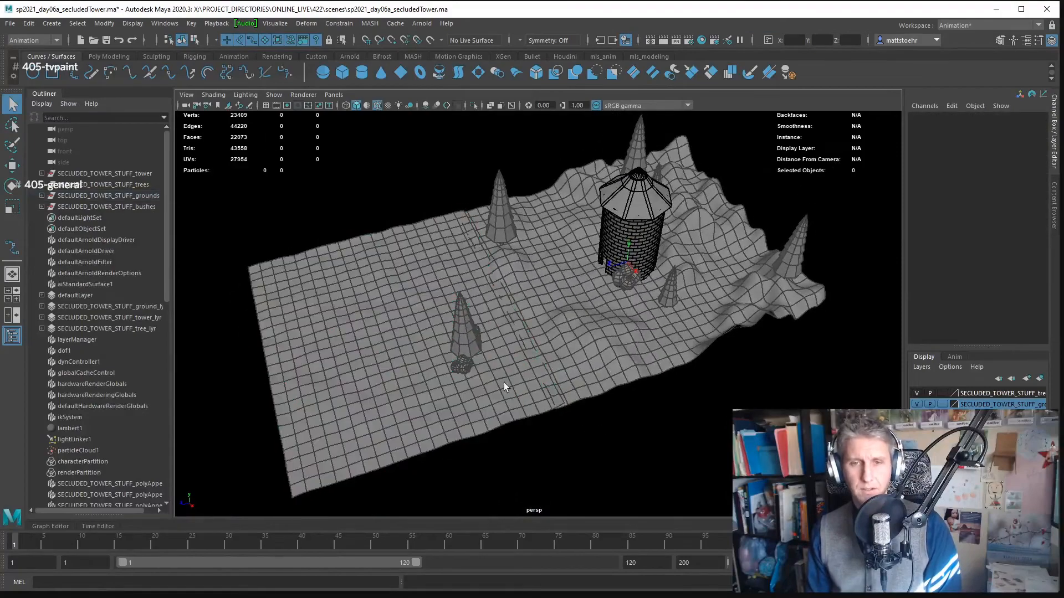
- Select both ground meshes and turn off their smooth mesh preview
{"action": "left_click_drag", "start_coordinate": [504, 382], "coordinate": [613, 373]}
{"action": "left_click", "coordinate": [589, 358]}
{"action": "key", "text": "1"}
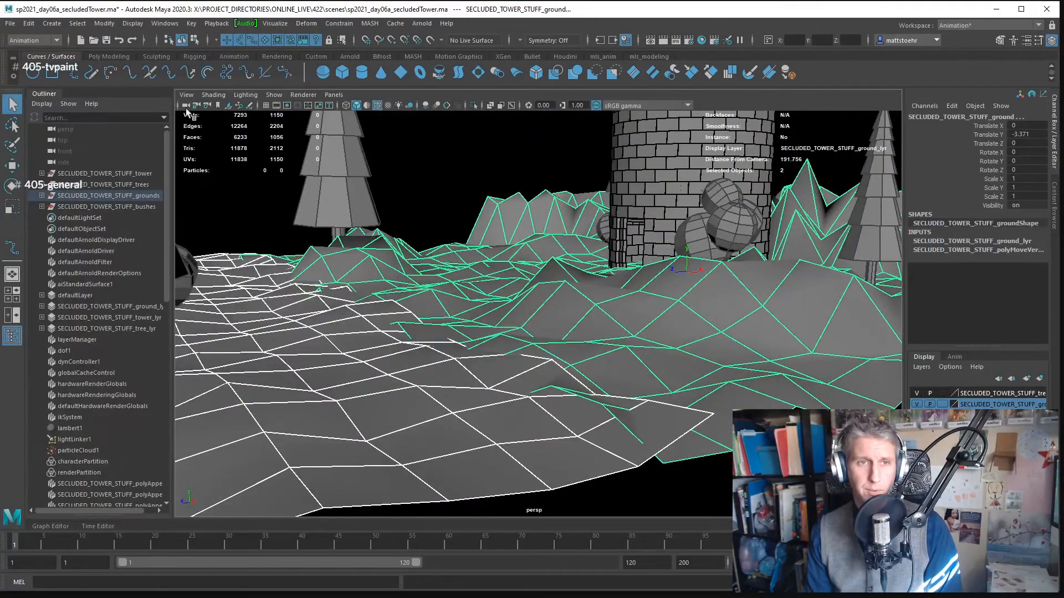
- Switch to the Modeling menu set and apply Smooth with 1 division to both ground meshes
{"action": "left_click", "coordinate": [34, 39]}
{"action": "left_click", "coordinate": [28, 52]}
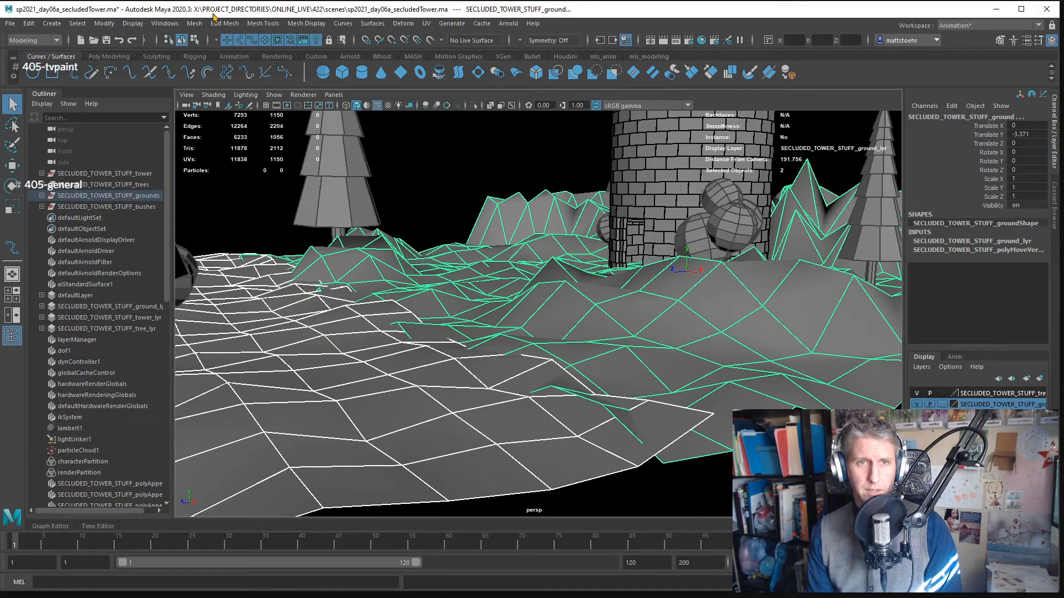
{"action": "left_click", "coordinate": [195, 23]}
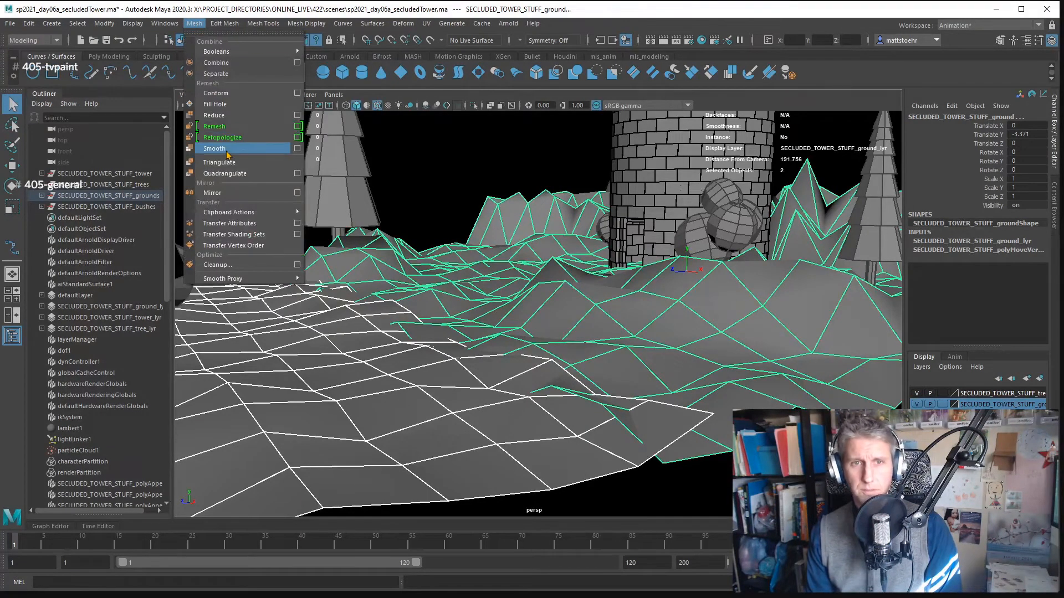
{"action": "left_click", "coordinate": [215, 148]}
{"action": "scroll", "coordinate": [541, 268], "scroll_direction": "up", "scroll_amount": 5}
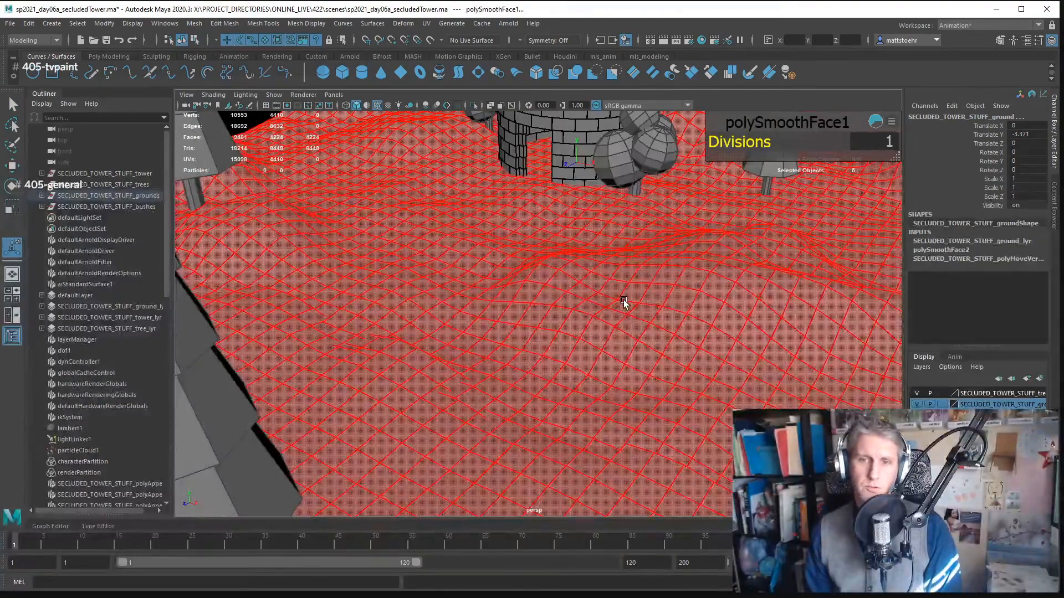
- Leave the face selection and reselect the two smoothed ground meshes as whole objects
{"action": "left_click_drag", "start_coordinate": [669, 344], "coordinate": [574, 342]}
{"action": "scroll", "coordinate": [695, 281], "scroll_direction": "down", "scroll_amount": 6}
{"action": "left_click", "coordinate": [743, 349]}
{"action": "left_click_drag", "start_coordinate": [641, 380], "coordinate": [632, 349]}
{"action": "left_click_drag", "start_coordinate": [537, 426], "coordinate": [505, 377]}
{"action": "left_click_drag", "start_coordinate": [643, 380], "coordinate": [636, 356]}
{"action": "left_click_drag", "start_coordinate": [619, 416], "coordinate": [562, 342]}
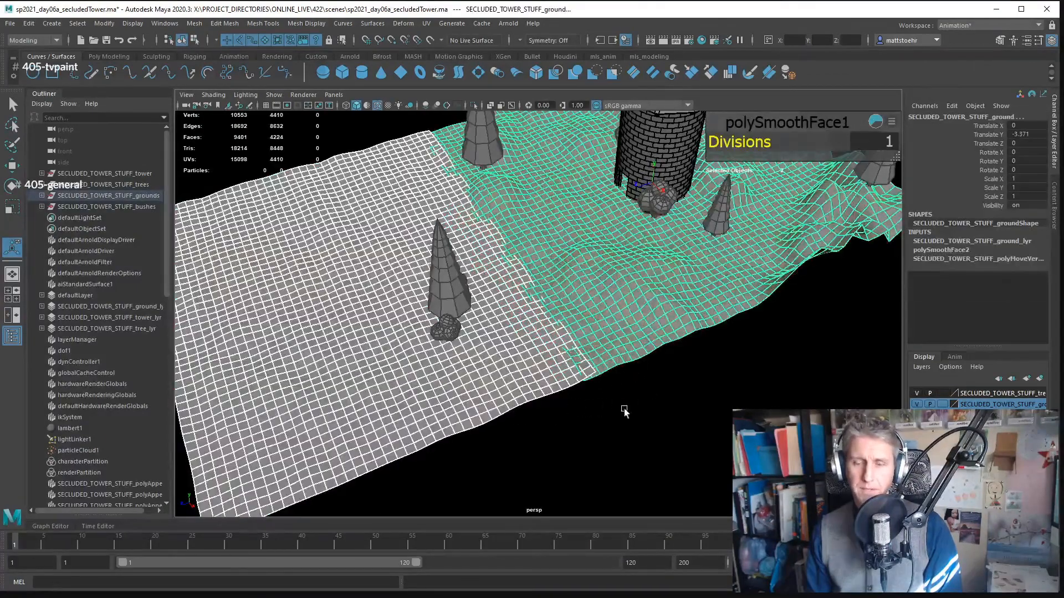
{"action": "left_click_drag", "start_coordinate": [659, 360], "coordinate": [650, 332]}
{"action": "left_click_drag", "start_coordinate": [640, 406], "coordinate": [559, 332]}
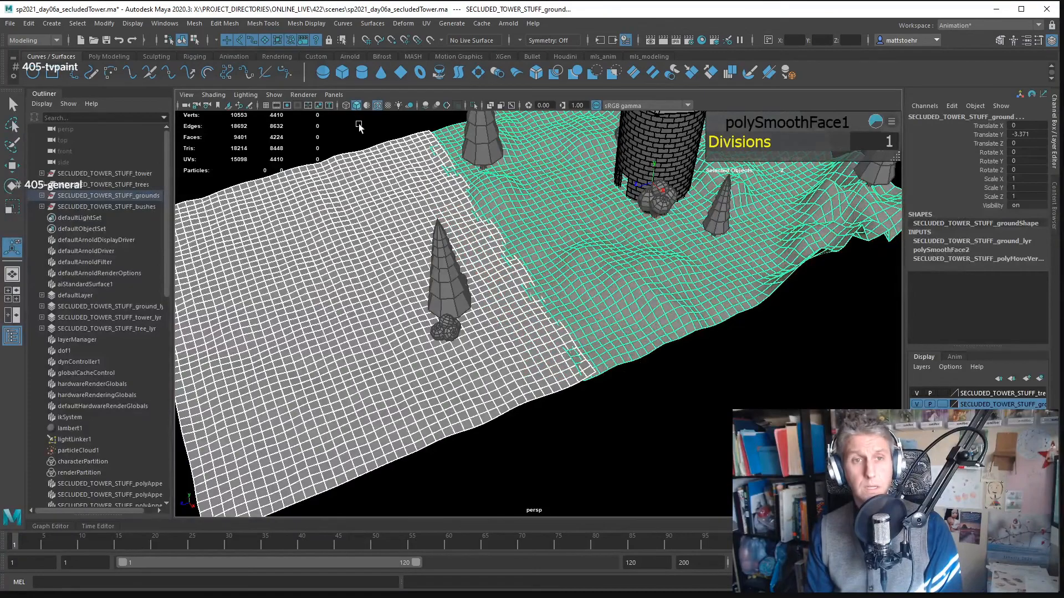
- Combine the hilly and flatter ground meshes into a single mesh
{"action": "left_click", "coordinate": [195, 22]}
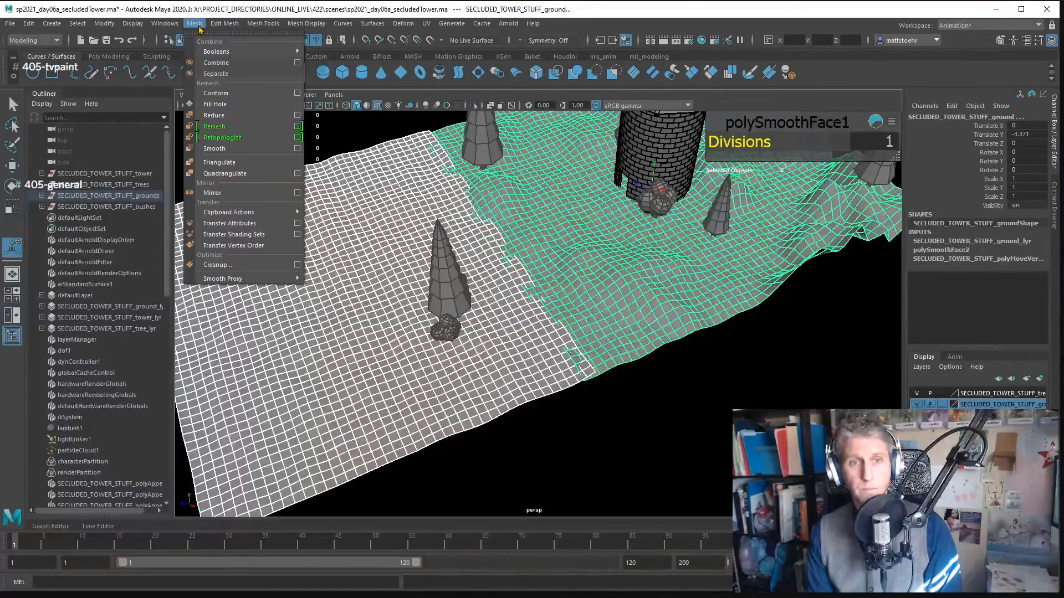
{"action": "left_click", "coordinate": [238, 73]}
{"action": "left_click_drag", "start_coordinate": [566, 268], "coordinate": [623, 258]}
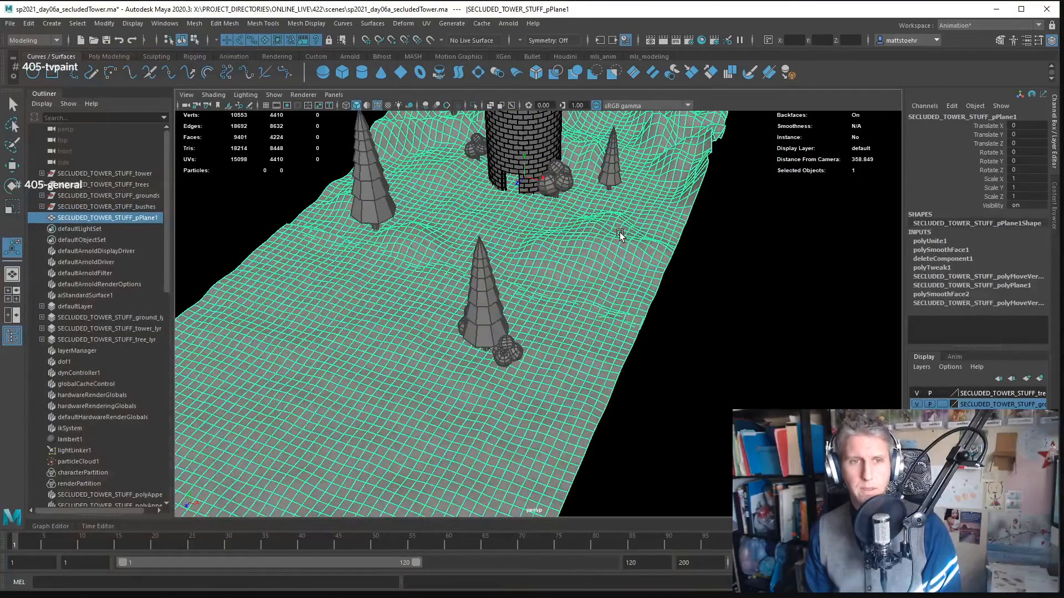
- Limit the Outliner to DAG objects only and delete the combined ground mesh's construction history
{"action": "left_click", "coordinate": [41, 103]}
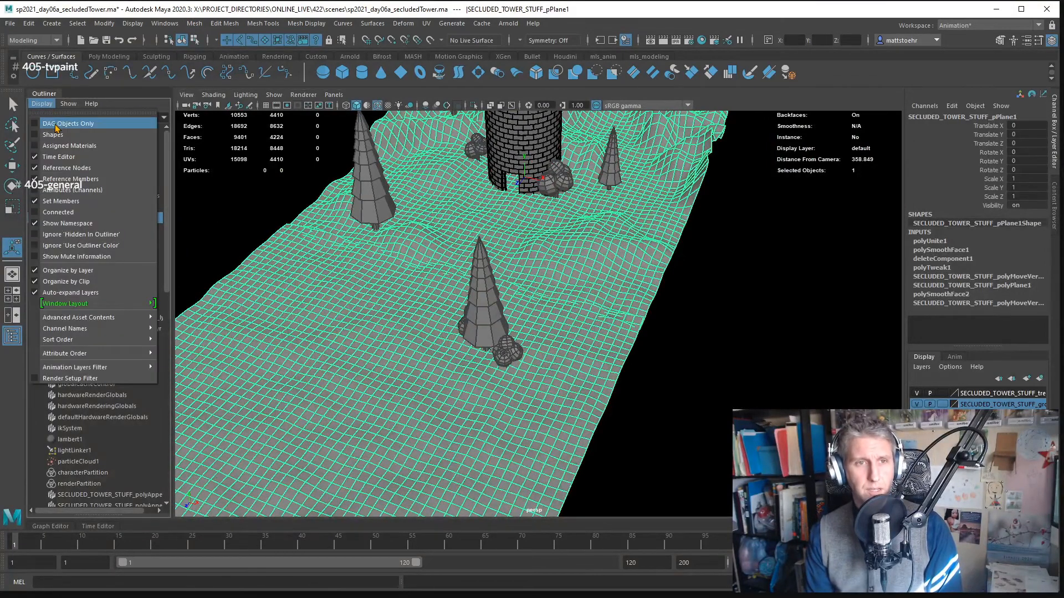
{"action": "left_click", "coordinate": [57, 125]}
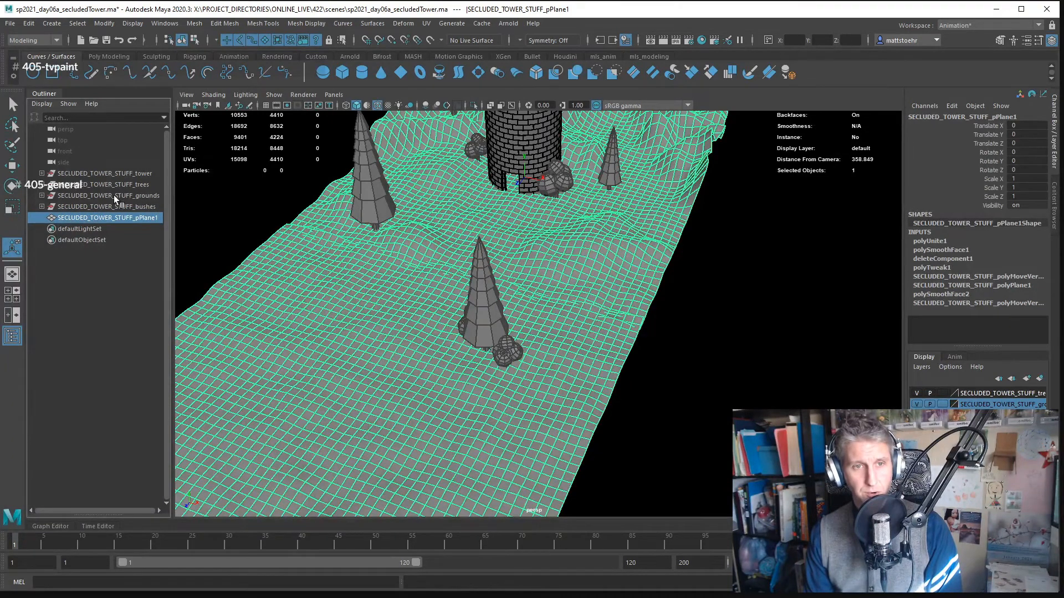
{"action": "key", "text": "Caps_Lock"}
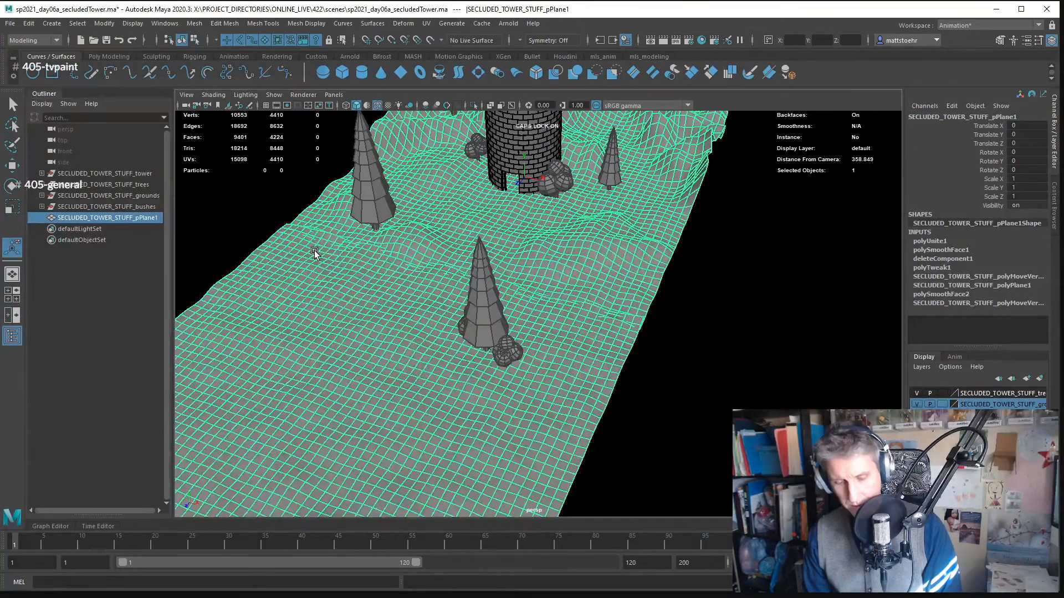
{"action": "key", "text": "alt+shift+d"}
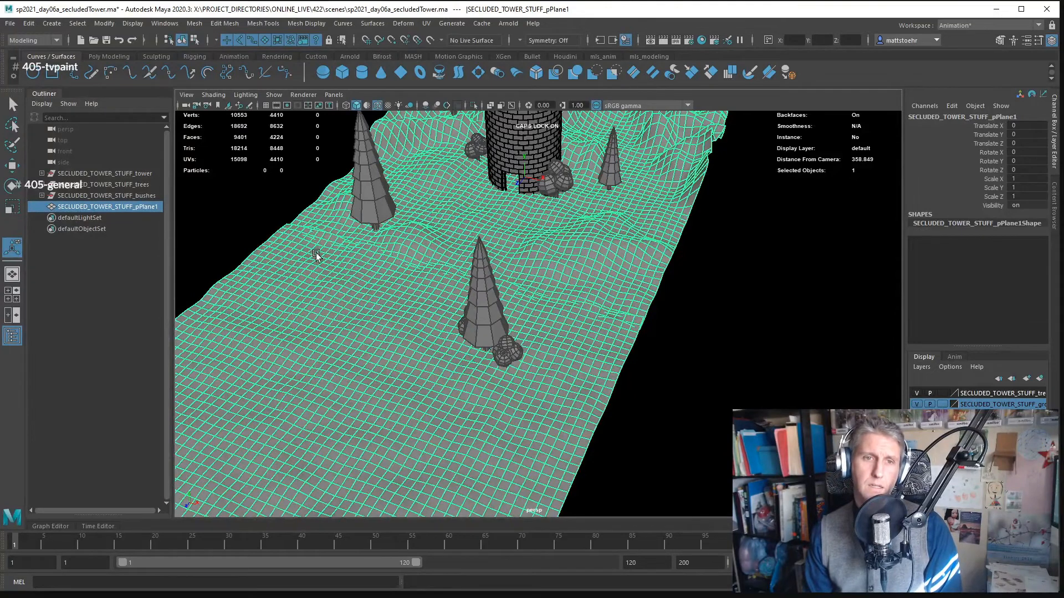
{"action": "left_click", "coordinate": [30, 23]}
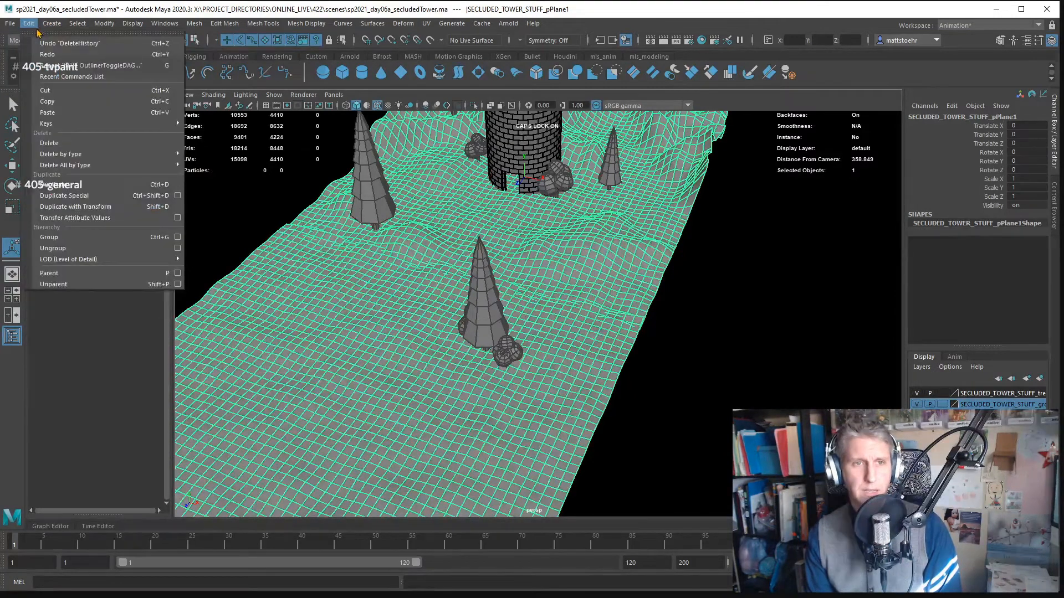
{"action": "mouse_move", "coordinate": [143, 157]}
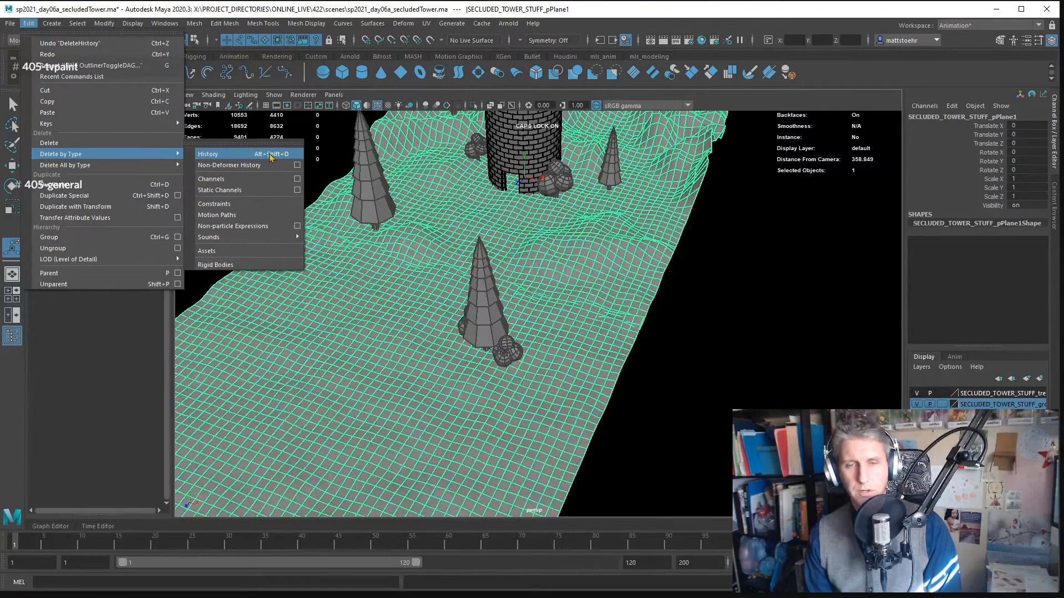
{"action": "left_click", "coordinate": [670, 342]}
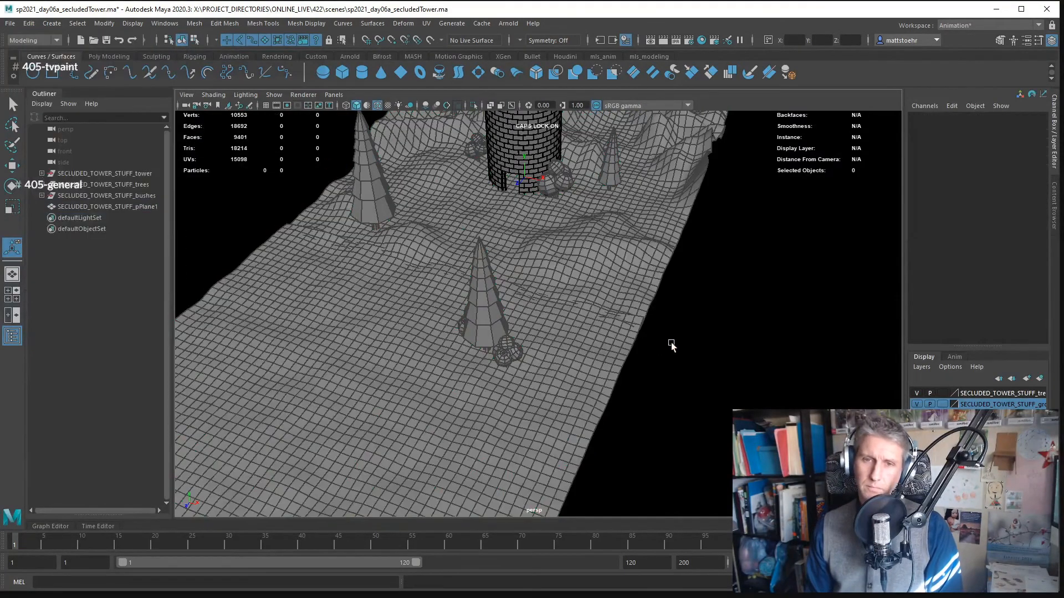
- Reselect the combined ground mesh and toggle the ground layer's visibility to check whether the mesh belongs to it
{"action": "left_click_drag", "start_coordinate": [671, 343], "coordinate": [707, 332]}
{"action": "left_click", "coordinate": [601, 322]}
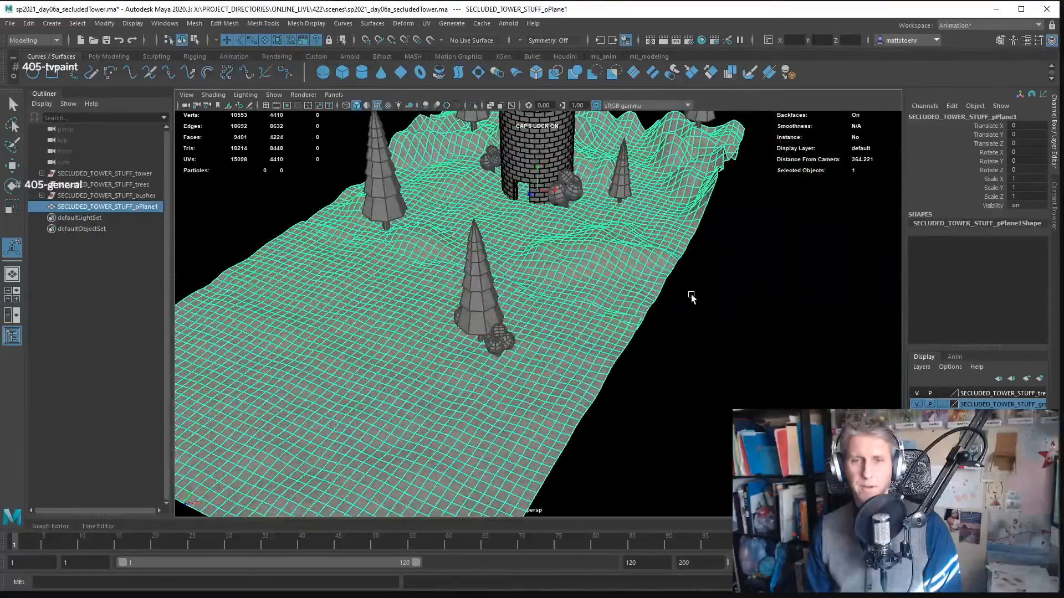
{"action": "left_click", "coordinate": [917, 404]}
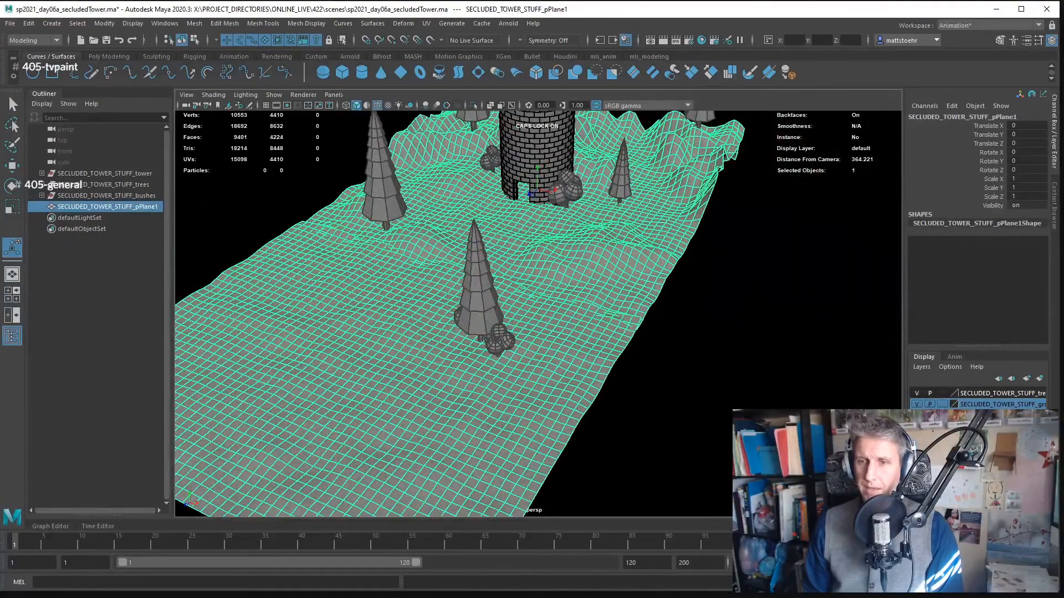
{"action": "left_click", "coordinate": [917, 404]}
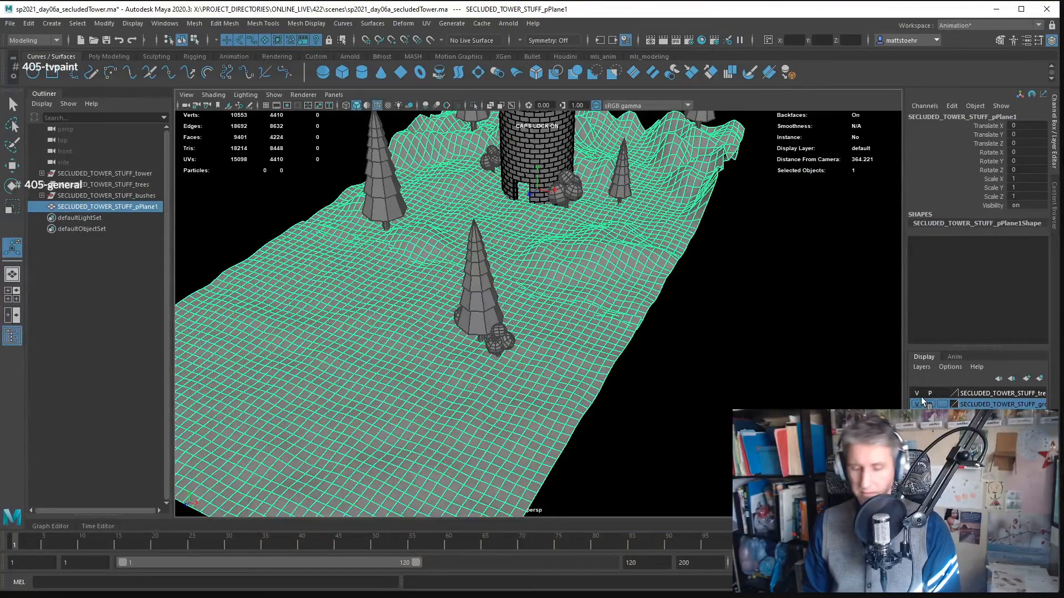
{"action": "key", "text": "F9"}
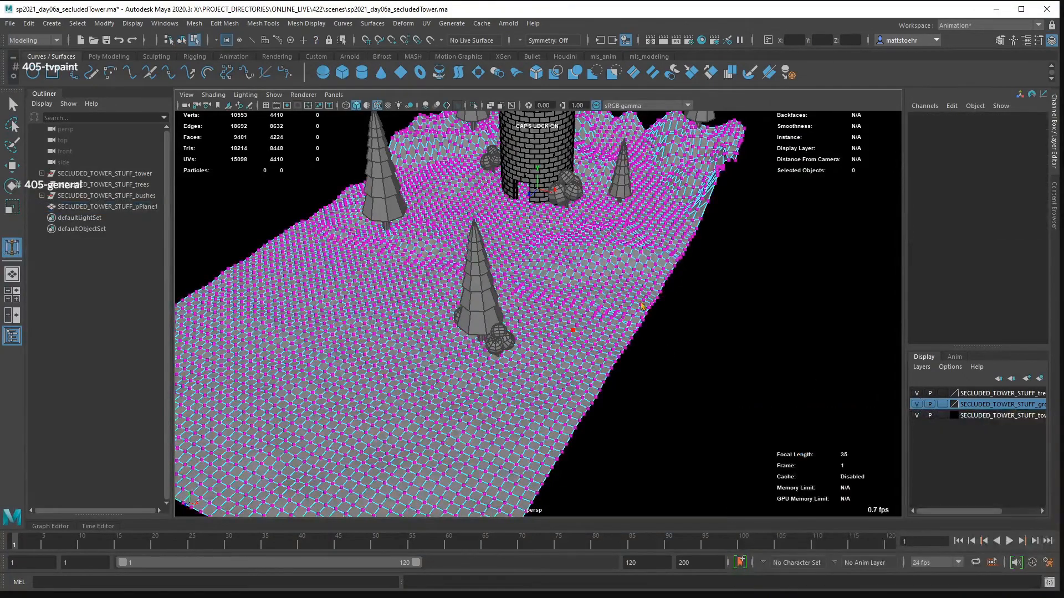
{"action": "key", "text": "F12"}
{"action": "key", "text": "F8"}
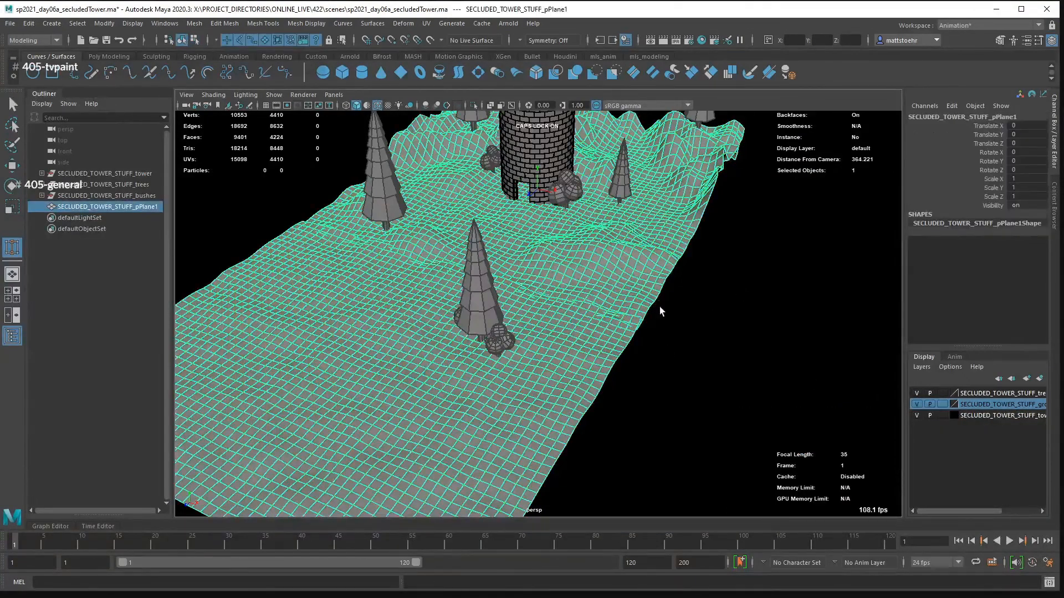
{"action": "key", "text": "q"}
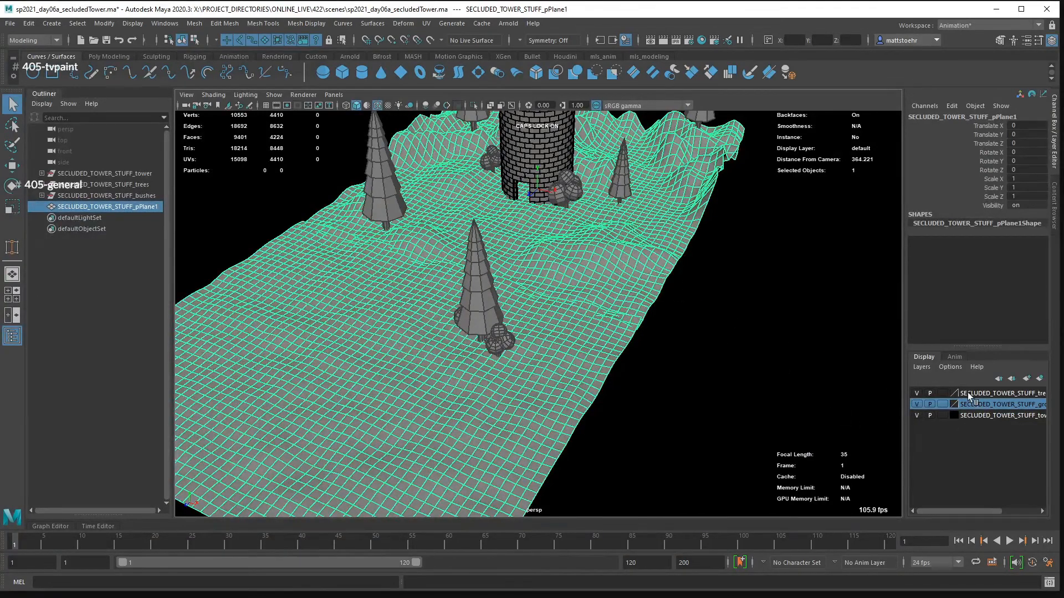
- Add the combined ground mesh to the SECLUDED_TOWER_STUFF_ground_lyr display layer and select the mesh again
{"action": "right_click", "coordinate": [973, 406]}
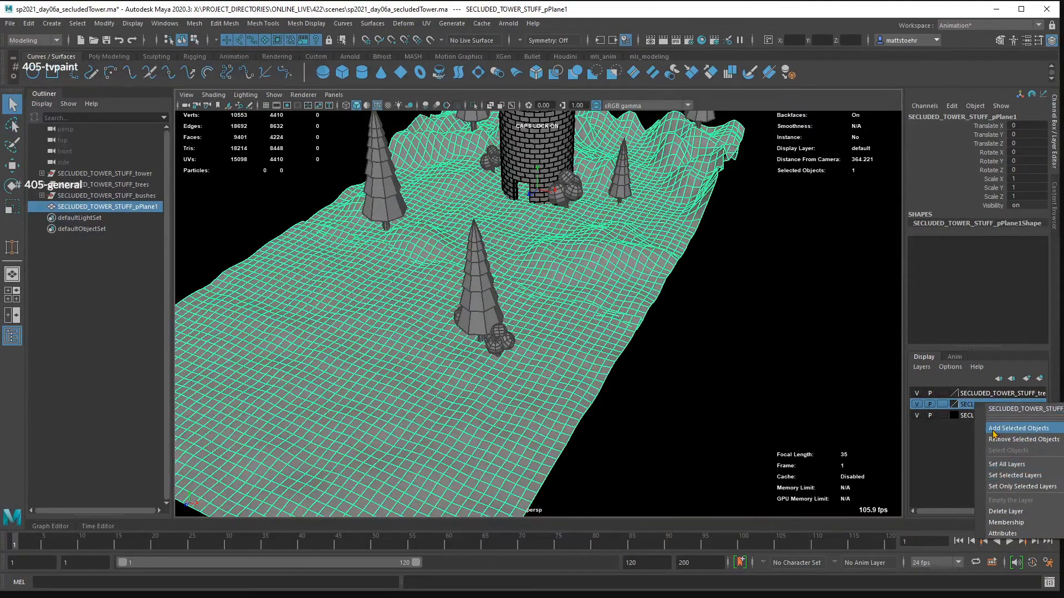
{"action": "left_click", "coordinate": [1017, 428]}
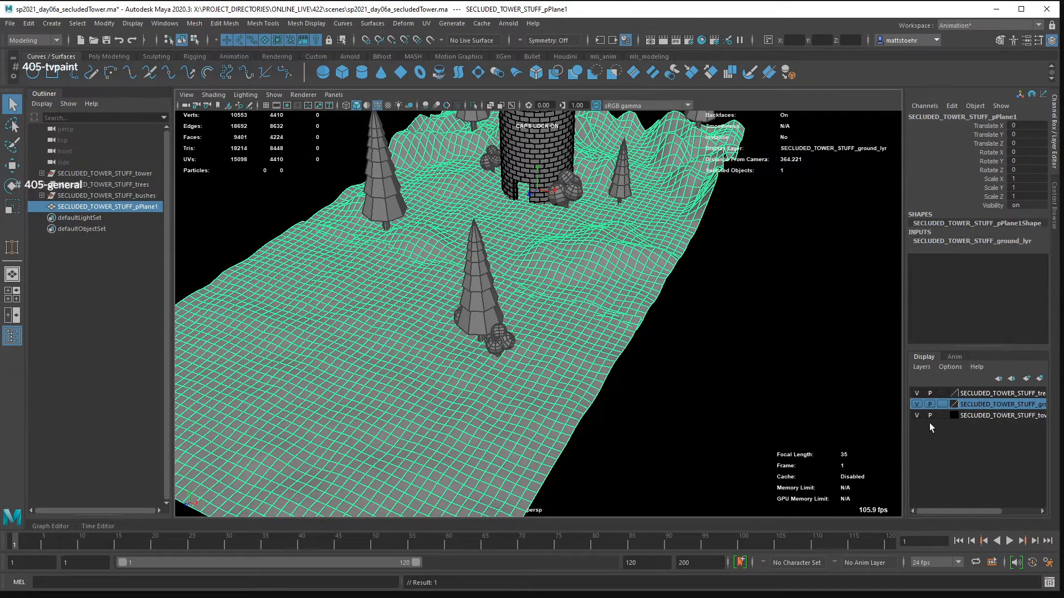
{"action": "left_click", "coordinate": [733, 338]}
{"action": "left_click_drag", "start_coordinate": [733, 338], "coordinate": [649, 310]}
{"action": "left_click", "coordinate": [586, 357]}
{"action": "left_click_drag", "start_coordinate": [692, 397], "coordinate": [787, 411]}
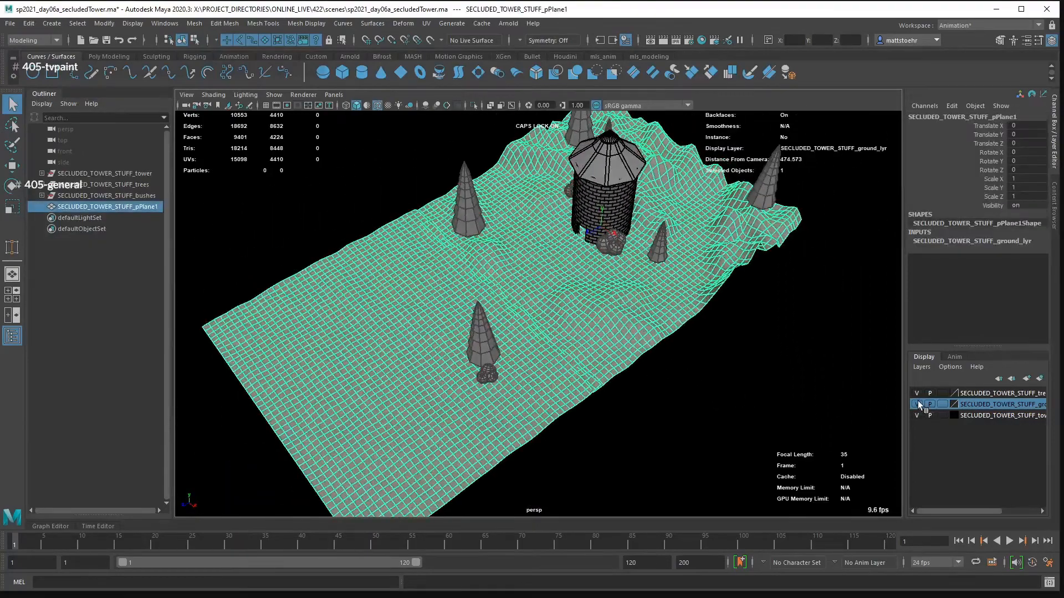
- Toggle the ground layer's display off and on to check that it controls the combined ground mesh
{"action": "left_click", "coordinate": [918, 404]}
{"action": "left_click", "coordinate": [917, 404]}
{"action": "left_click", "coordinate": [917, 404]}
{"action": "left_click", "coordinate": [917, 404]}
{"action": "left_click", "coordinate": [942, 405]}
{"action": "left_click", "coordinate": [942, 405]}
- Select the combined ground mesh and make it a live surface
{"action": "left_click_drag", "start_coordinate": [660, 406], "coordinate": [763, 392]}
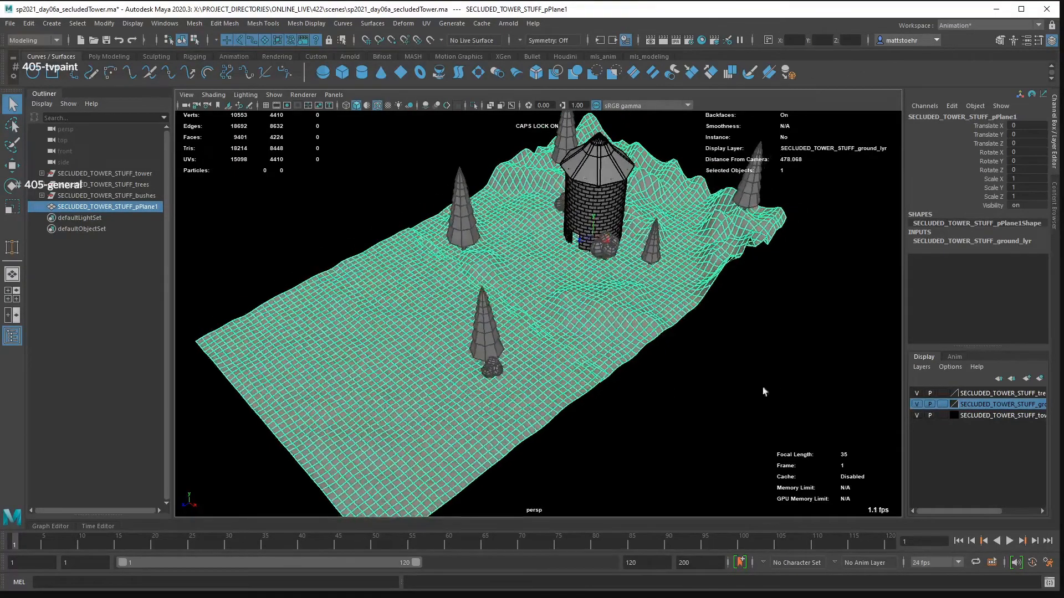
{"action": "left_click", "coordinate": [651, 361]}
{"action": "left_click", "coordinate": [610, 329]}
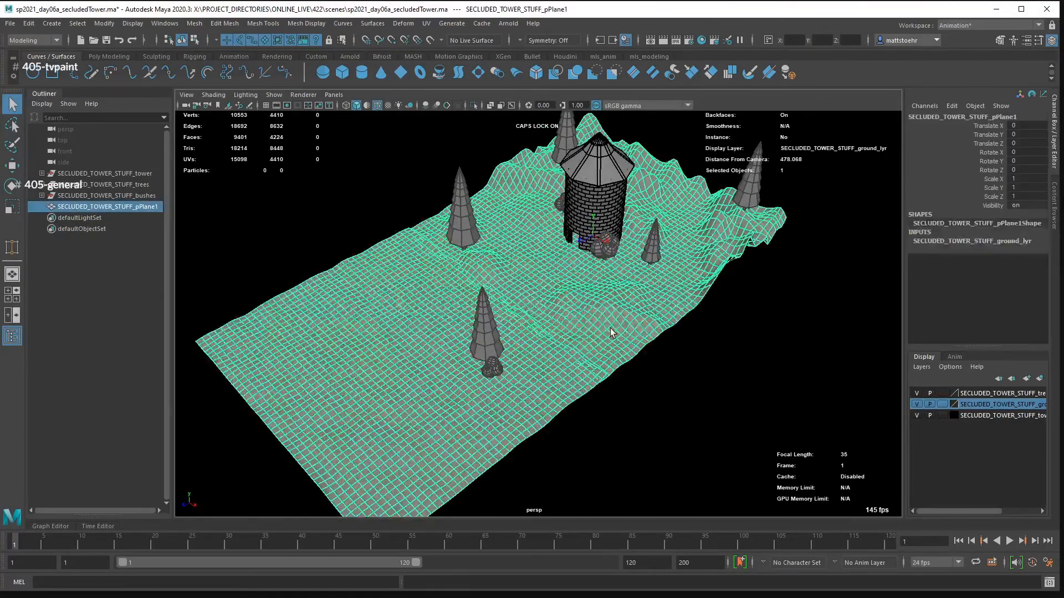
{"action": "left_click_drag", "start_coordinate": [654, 398], "coordinate": [582, 319]}
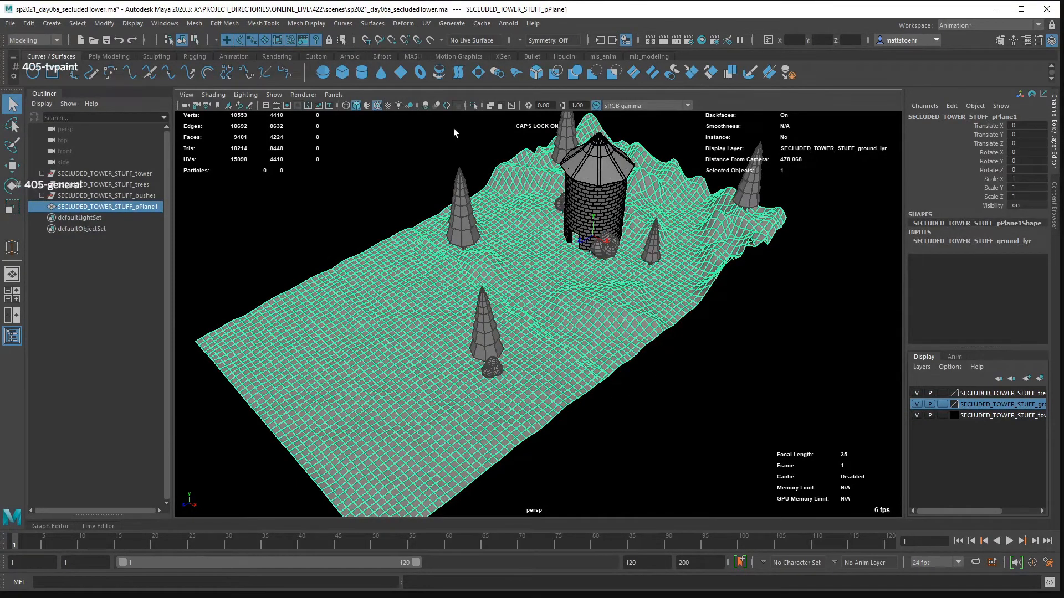
{"action": "left_click", "coordinate": [430, 39]}
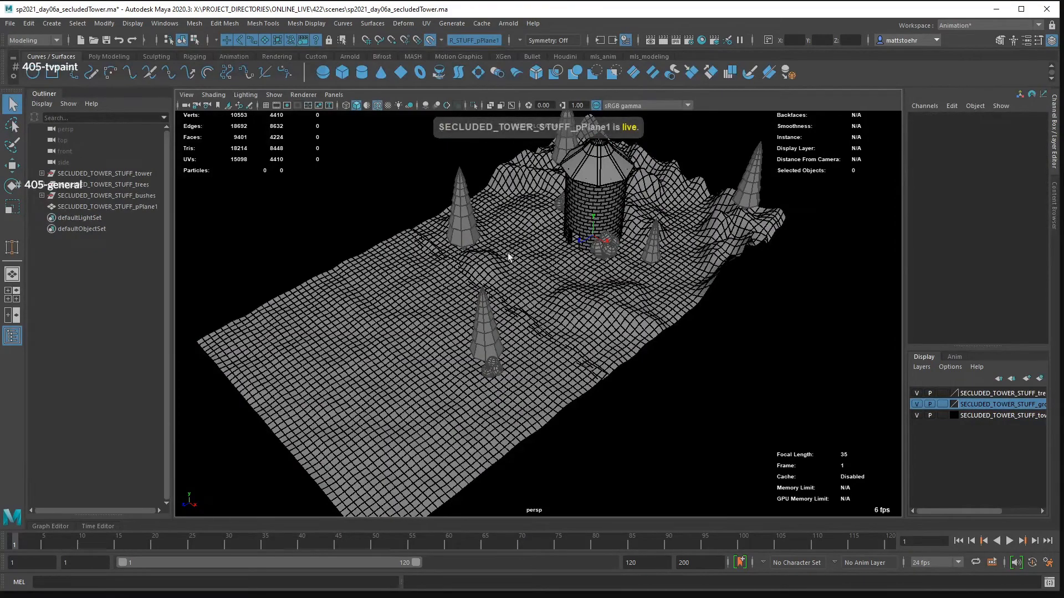
{"action": "left_click_drag", "start_coordinate": [624, 320], "coordinate": [689, 278]}
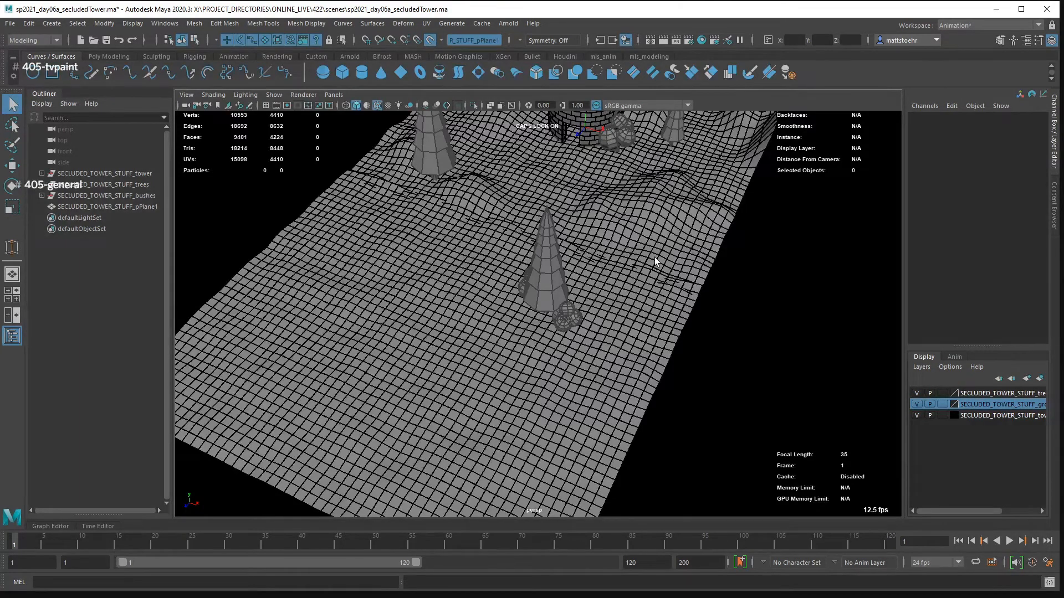
- Draw an EP curve on the live ground, winding from the terrain's near edge around the trees to the tower door
{"action": "left_click_drag", "start_coordinate": [713, 351], "coordinate": [599, 335], "text": "alt"}
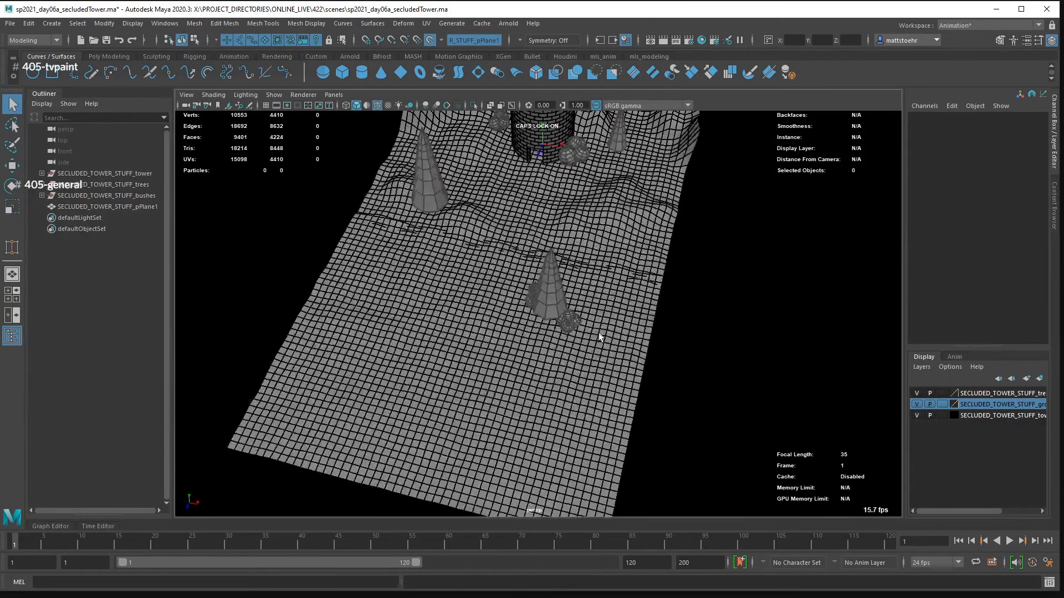
{"action": "key", "text": "Caps_Lock"}
{"action": "left_click", "coordinate": [75, 75]}
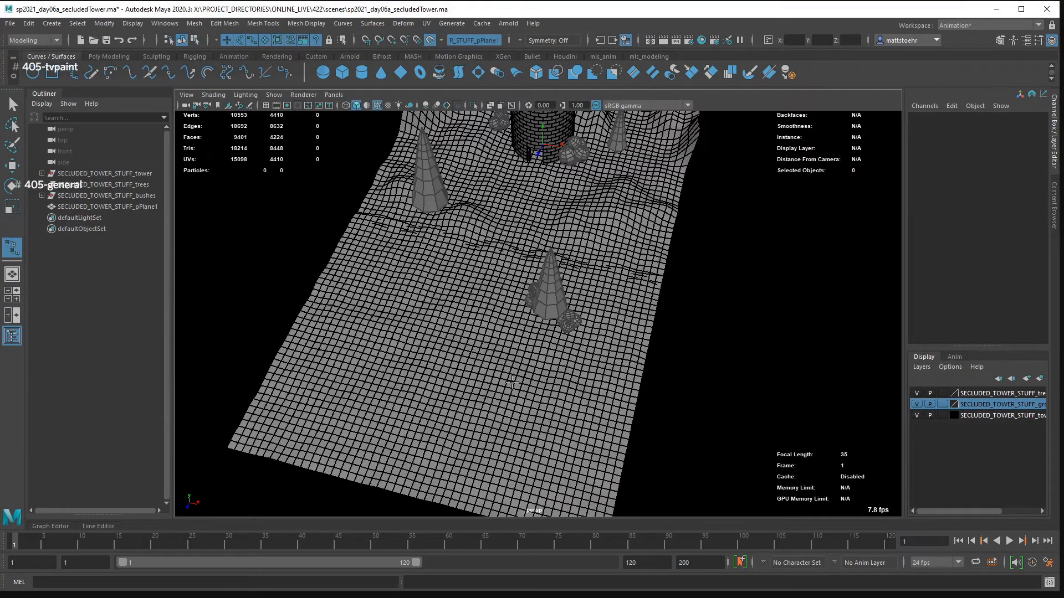
{"action": "left_click_drag", "start_coordinate": [512, 383], "coordinate": [560, 361]}
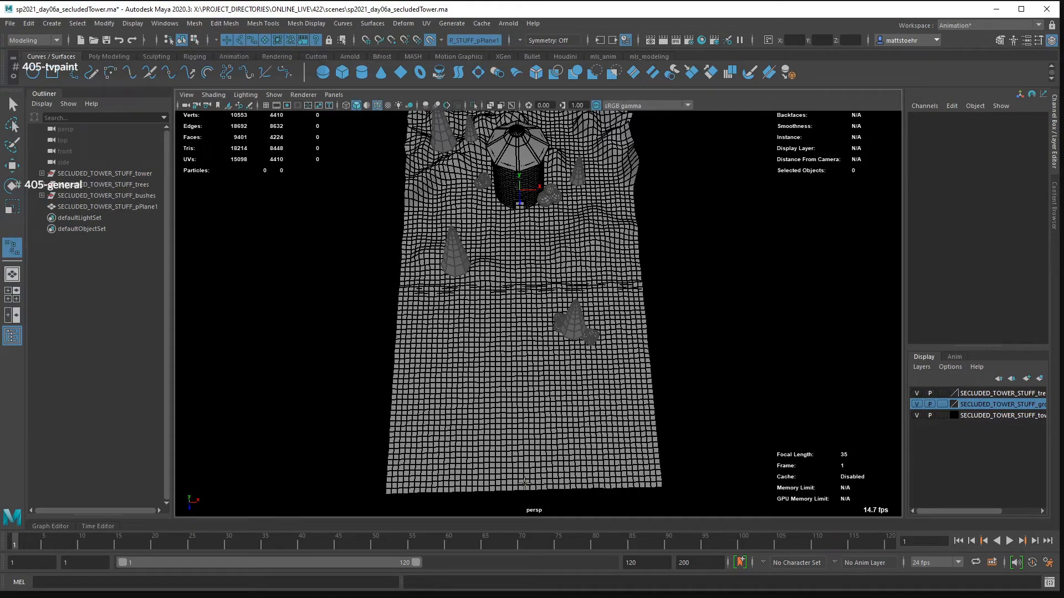
{"action": "mouse_move", "coordinate": [524, 483]}
{"action": "left_mouse_down"}
{"action": "mouse_move", "coordinate": [537, 413]}
{"action": "mouse_move", "coordinate": [612, 348]}
{"action": "mouse_move", "coordinate": [614, 324]}
{"action": "mouse_move", "coordinate": [594, 269]}
{"action": "mouse_move", "coordinate": [561, 236]}
{"action": "mouse_move", "coordinate": [521, 233]}
{"action": "mouse_move", "coordinate": [520, 210]}
{"action": "left_mouse_up"}
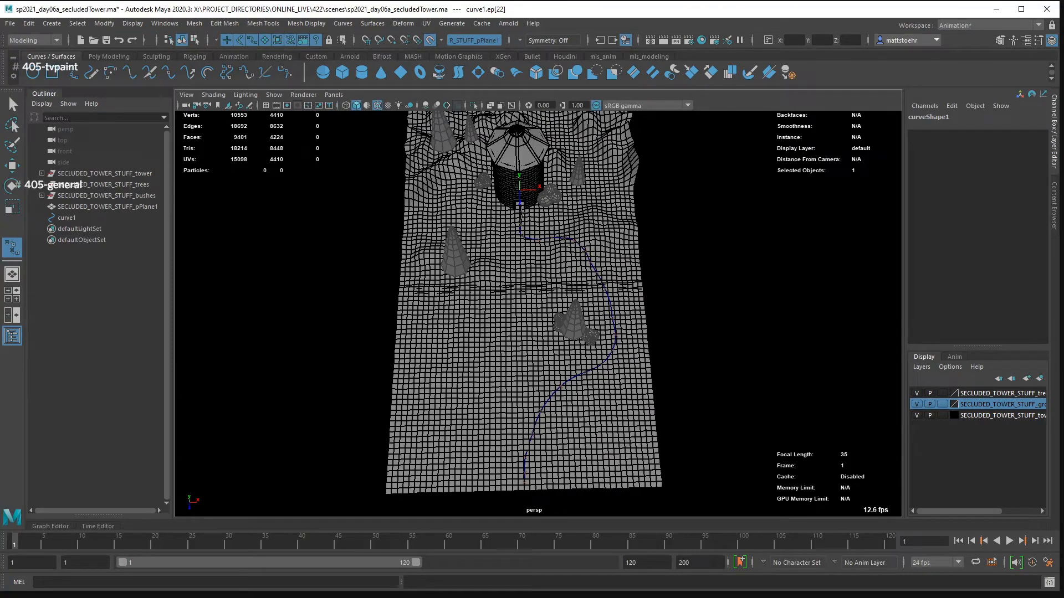
{"action": "key", "text": "q"}
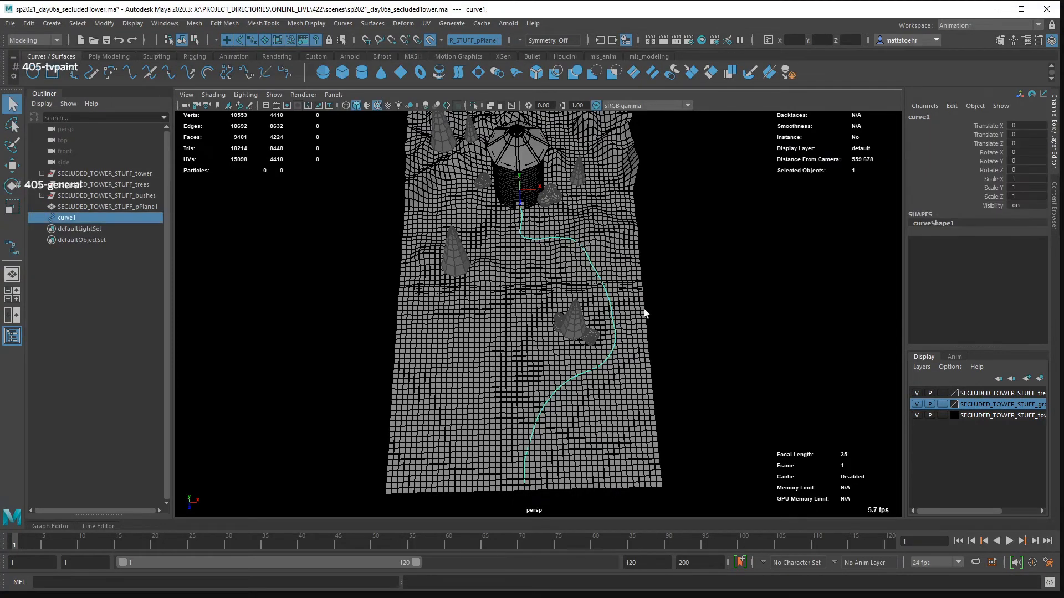
- Inspect how the new curve follows the ground and rename it path01
{"action": "left_click_drag", "start_coordinate": [639, 377], "coordinate": [515, 285]}
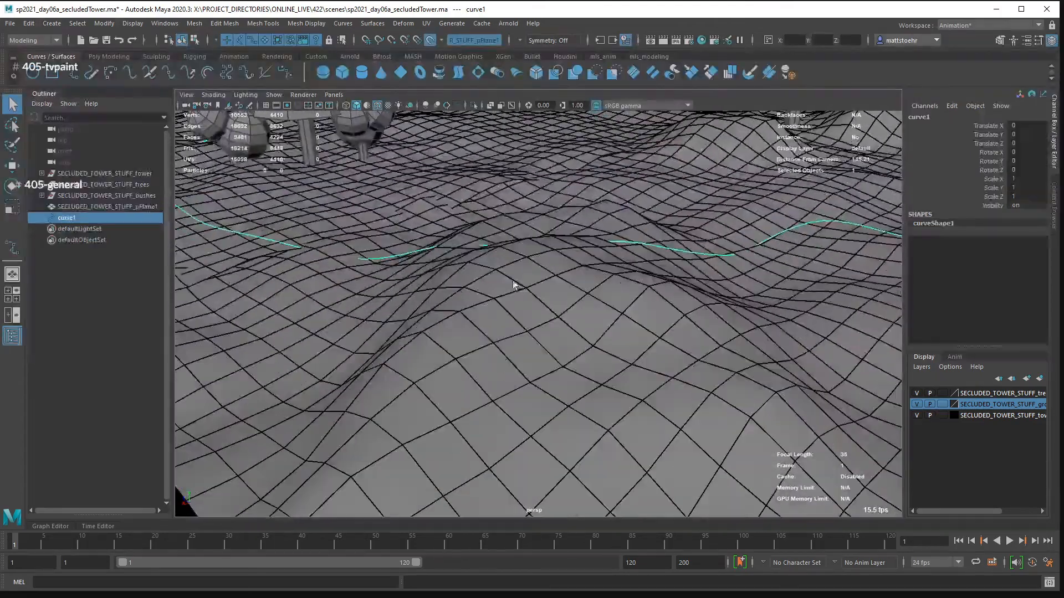
{"action": "left_click_drag", "start_coordinate": [655, 255], "coordinate": [492, 265]}
{"action": "left_click_drag", "start_coordinate": [729, 294], "coordinate": [570, 288]}
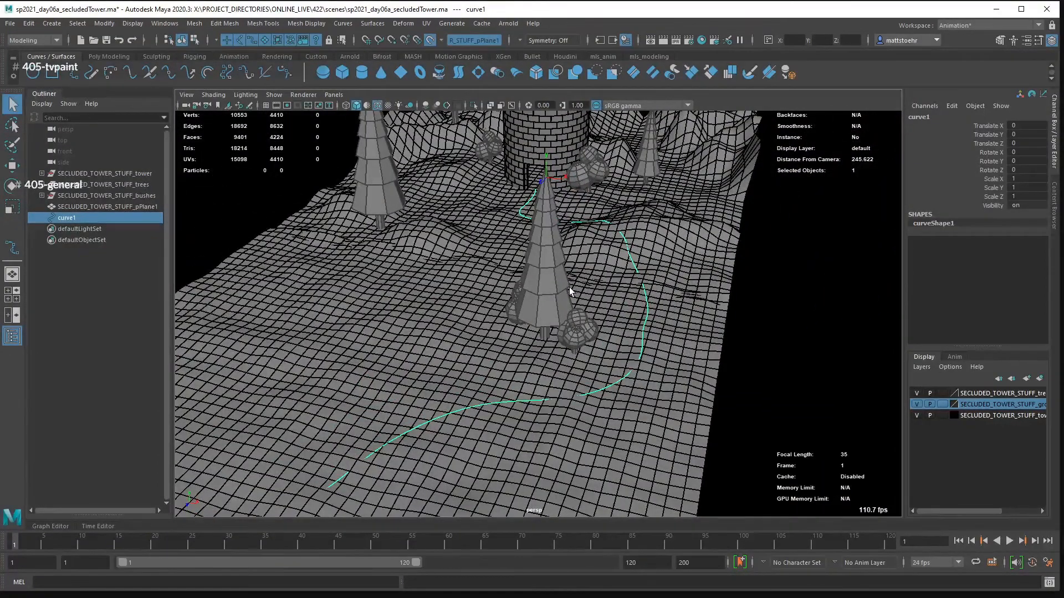
{"action": "left_click_drag", "start_coordinate": [570, 285], "coordinate": [721, 333]}
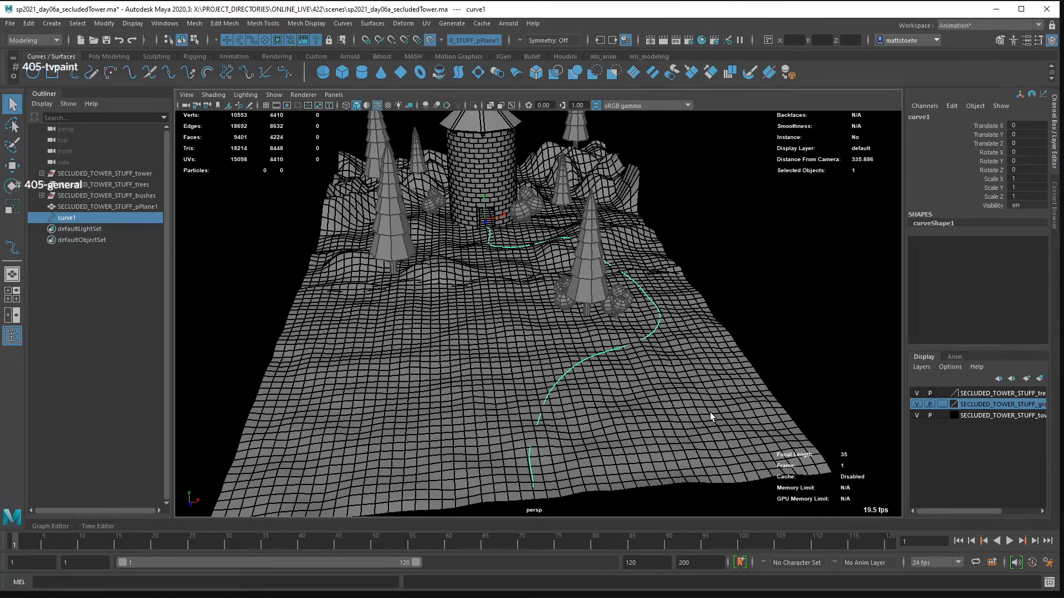
{"action": "double_click", "coordinate": [90, 217]}
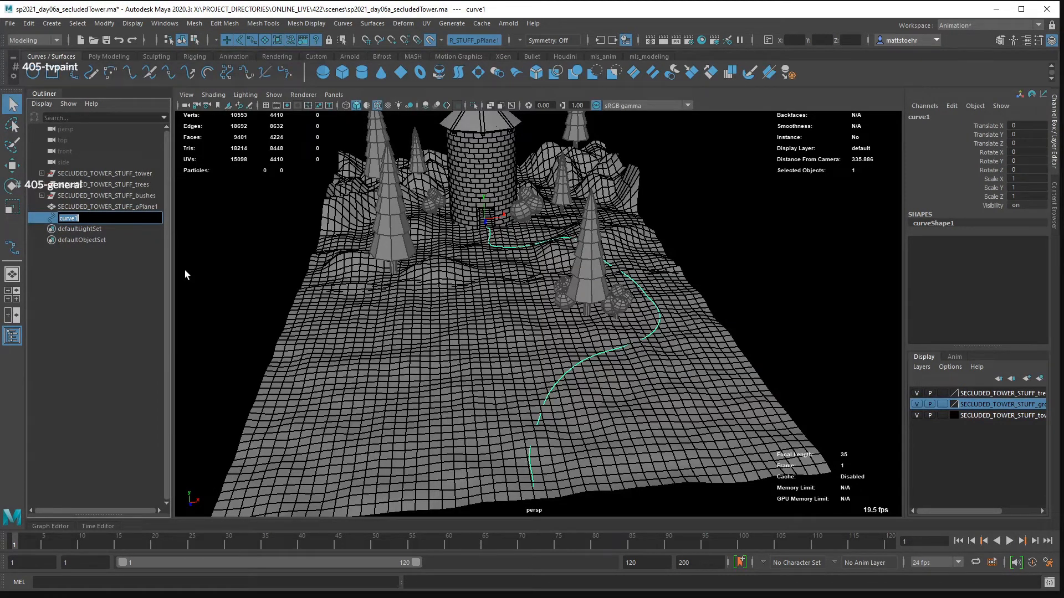
{"action": "type", "text": "path01"}
{"action": "key", "text": "Return"}
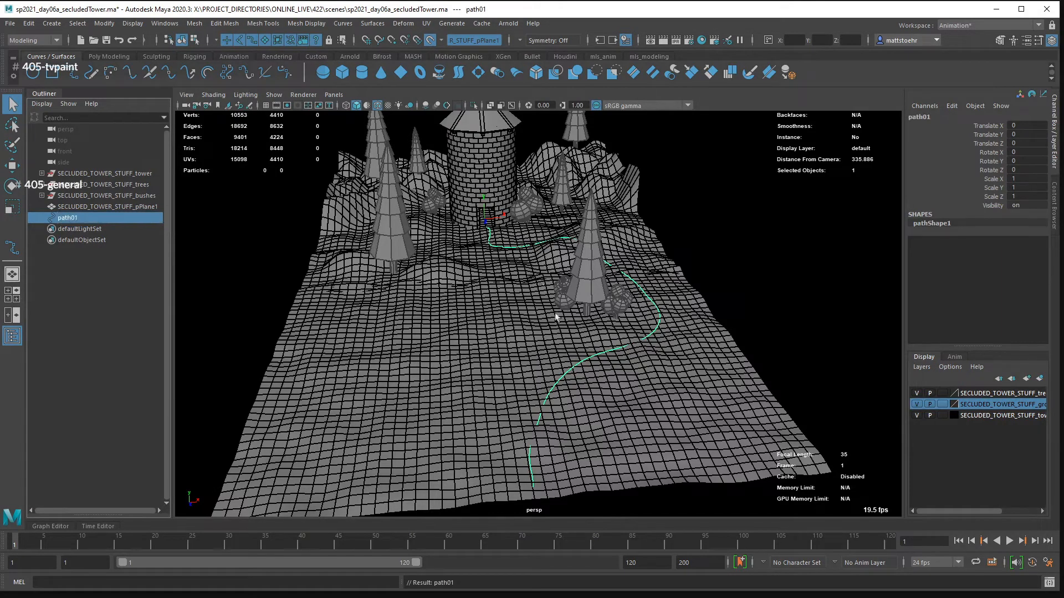
- Deselect the curve and toggle the tree layer's visibility to check which objects it controls
{"action": "left_click_drag", "start_coordinate": [546, 266], "coordinate": [604, 244]}
{"action": "left_click_drag", "start_coordinate": [562, 210], "coordinate": [543, 281]}
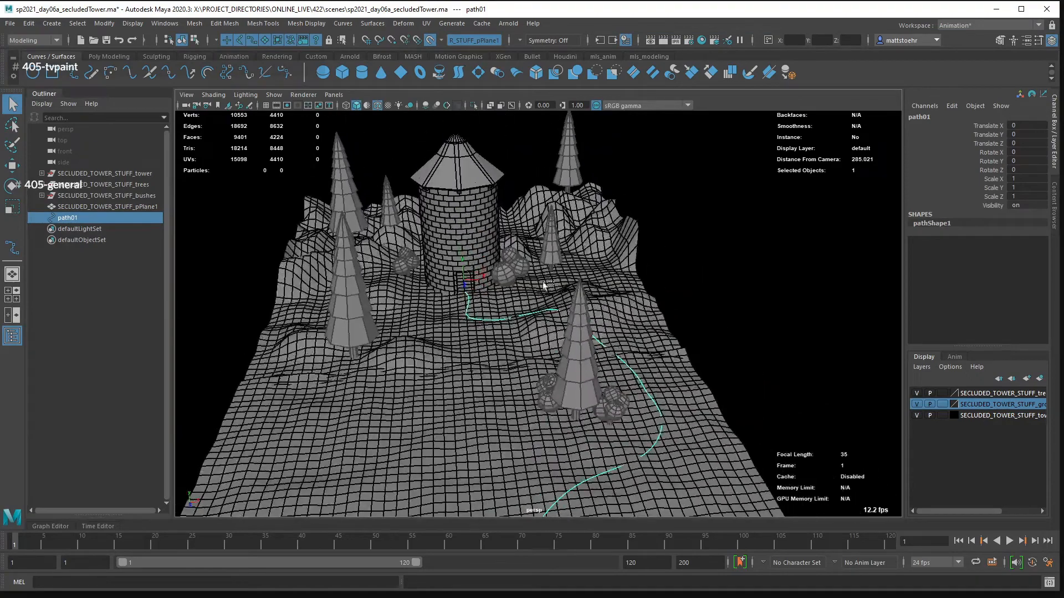
{"action": "left_click", "coordinate": [543, 285]}
{"action": "left_click_drag", "start_coordinate": [461, 253], "coordinate": [502, 266]}
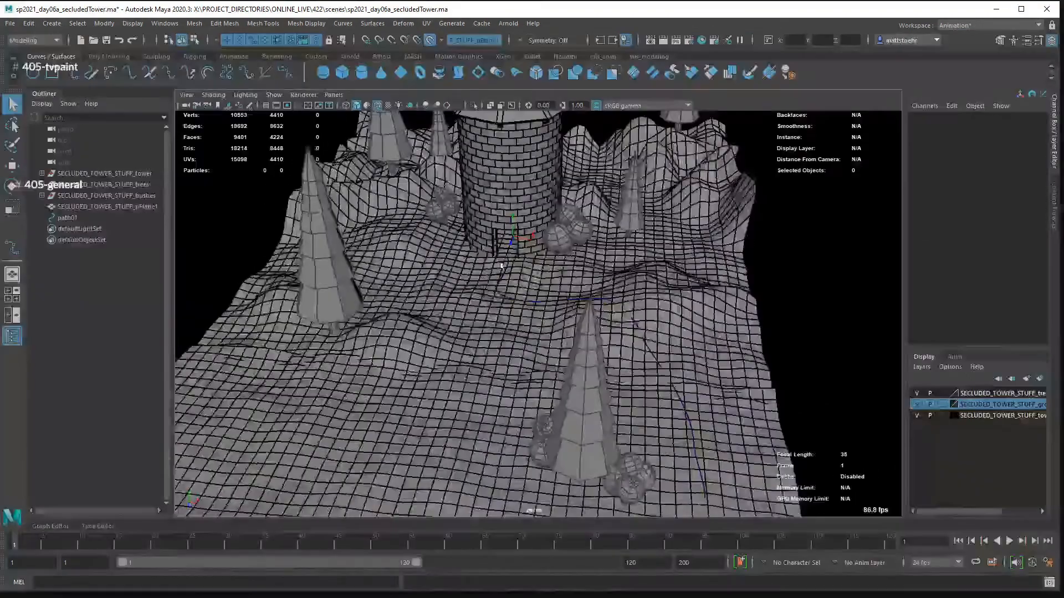
{"action": "left_click_drag", "start_coordinate": [487, 304], "coordinate": [503, 294]}
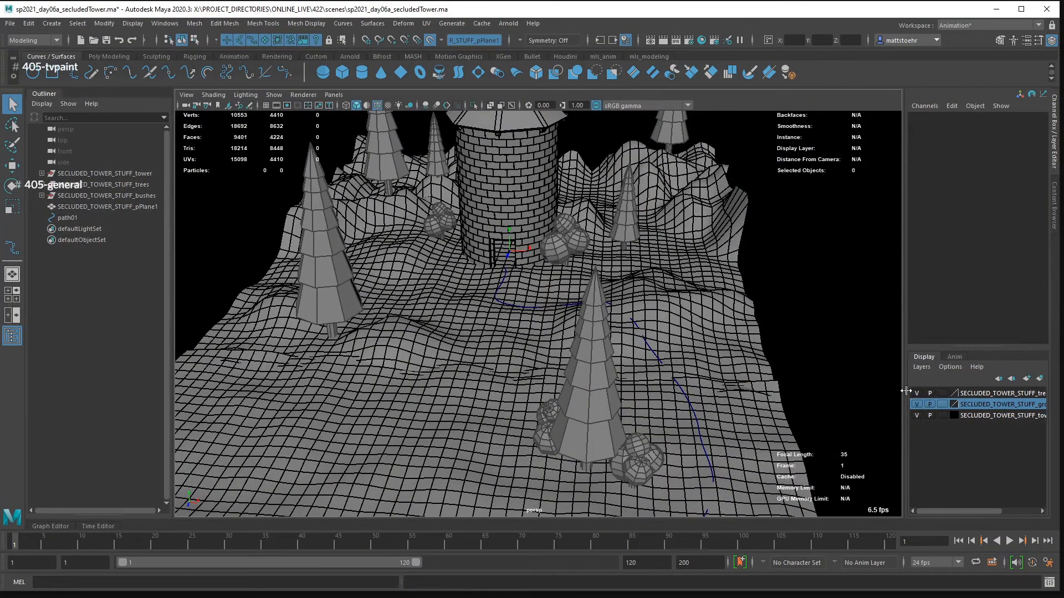
{"action": "left_click_drag", "start_coordinate": [906, 391], "coordinate": [864, 391]}
{"action": "left_click", "coordinate": [874, 393]}
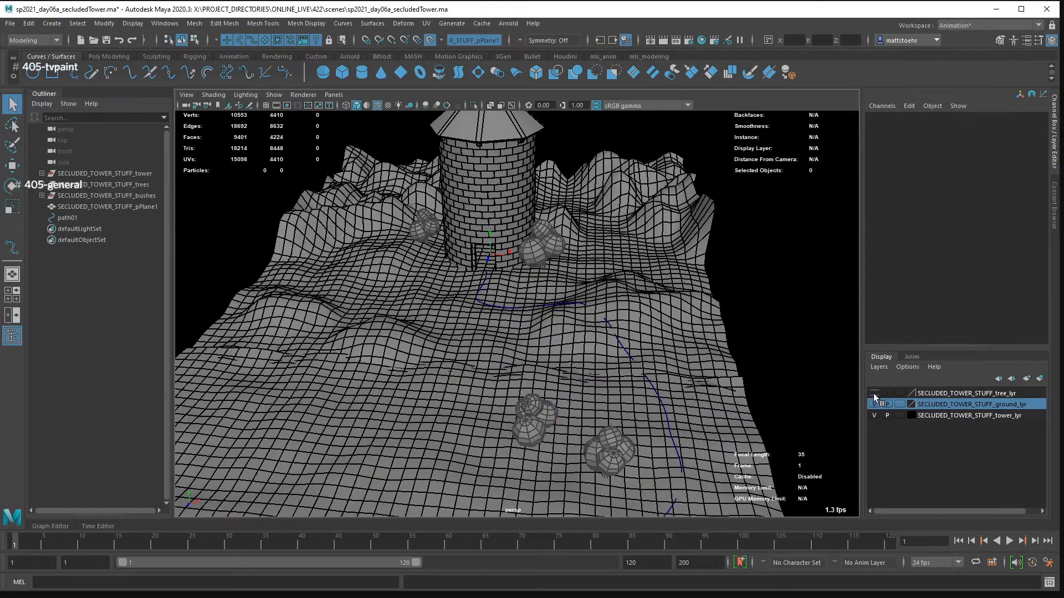
{"action": "left_click", "coordinate": [874, 393]}
{"action": "left_click", "coordinate": [874, 393]}
{"action": "left_click", "coordinate": [874, 393]}
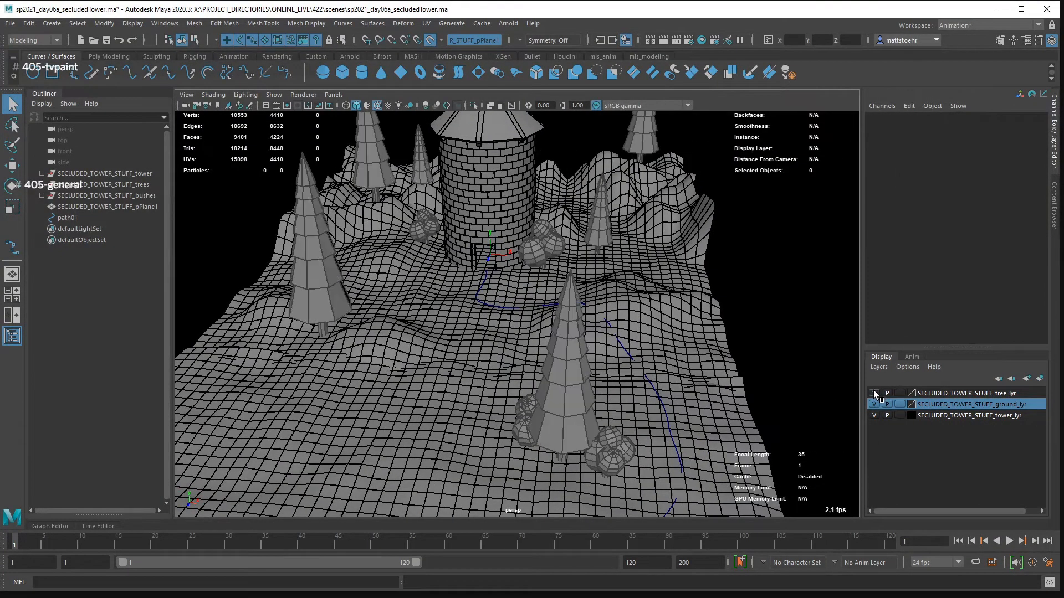
- Add the SECLUDED_TOWER_STUFF_bushes group to the SECLUDED_TOWER_STUFF_tree_lyr display layer
{"action": "left_click", "coordinate": [936, 393]}
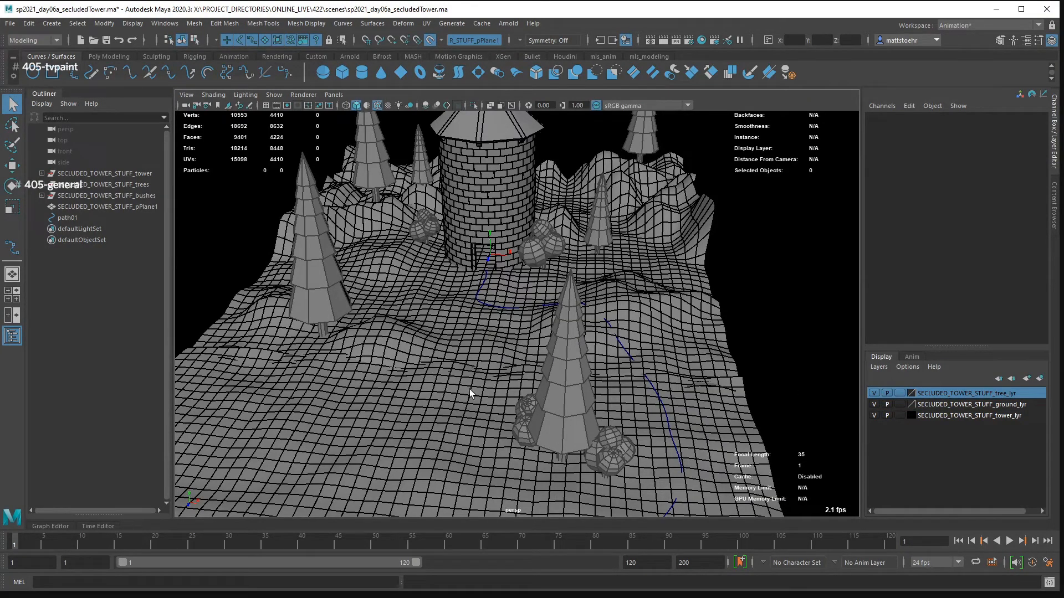
{"action": "left_click", "coordinate": [113, 195]}
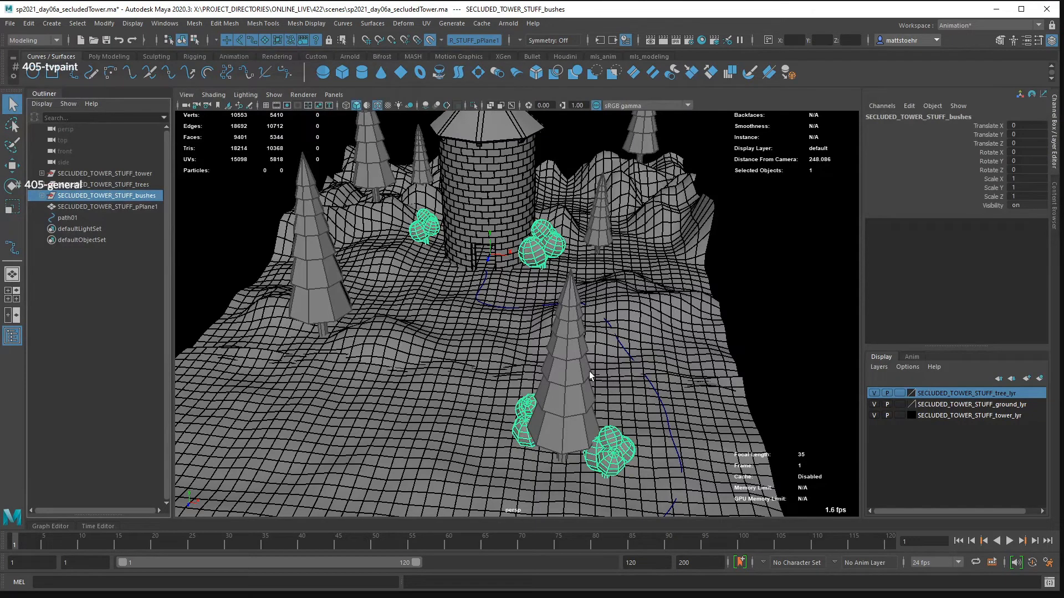
{"action": "right_click", "coordinate": [957, 391]}
{"action": "left_click", "coordinate": [989, 420]}
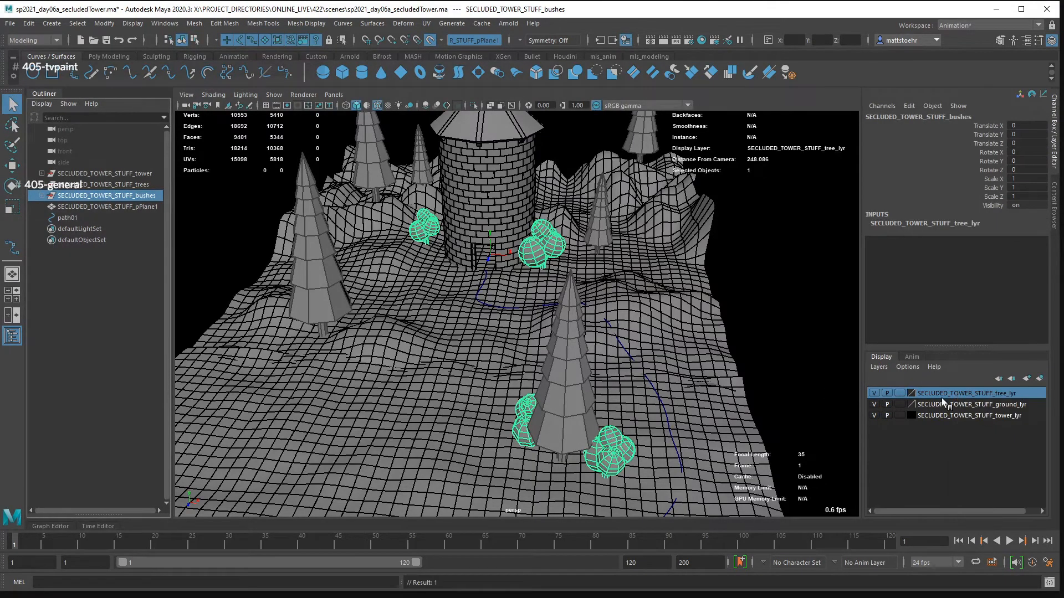
- Toggle the tree layer's display off and on to check that it controls the bushes
{"action": "left_click", "coordinate": [874, 394]}
{"action": "left_click", "coordinate": [874, 394]}
{"action": "left_click", "coordinate": [874, 394]}
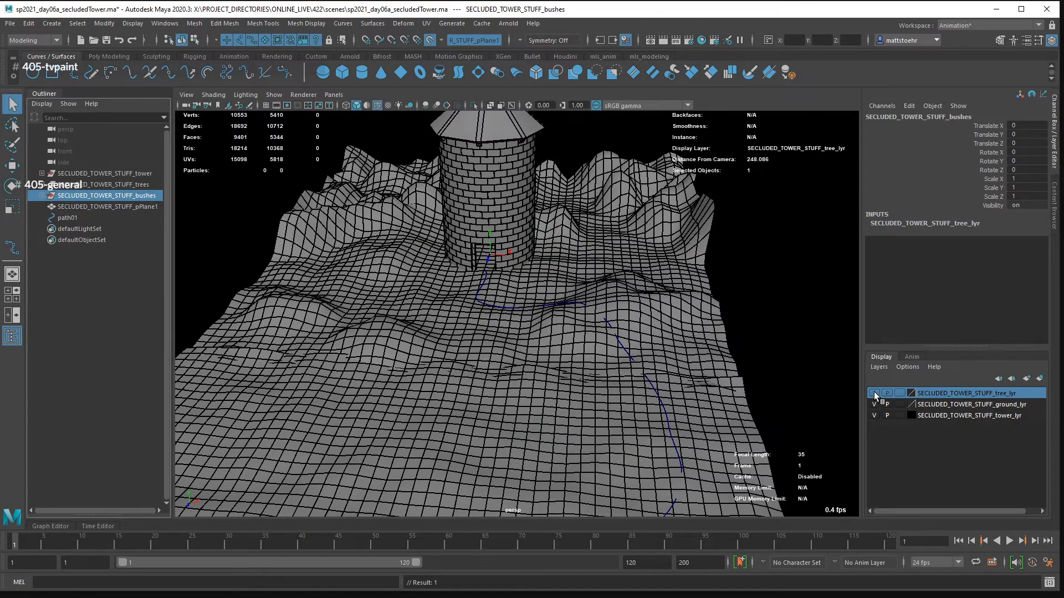
{"action": "left_click", "coordinate": [874, 394]}
{"action": "scroll", "coordinate": [469, 242], "scroll_direction": "down", "scroll_amount": 3}
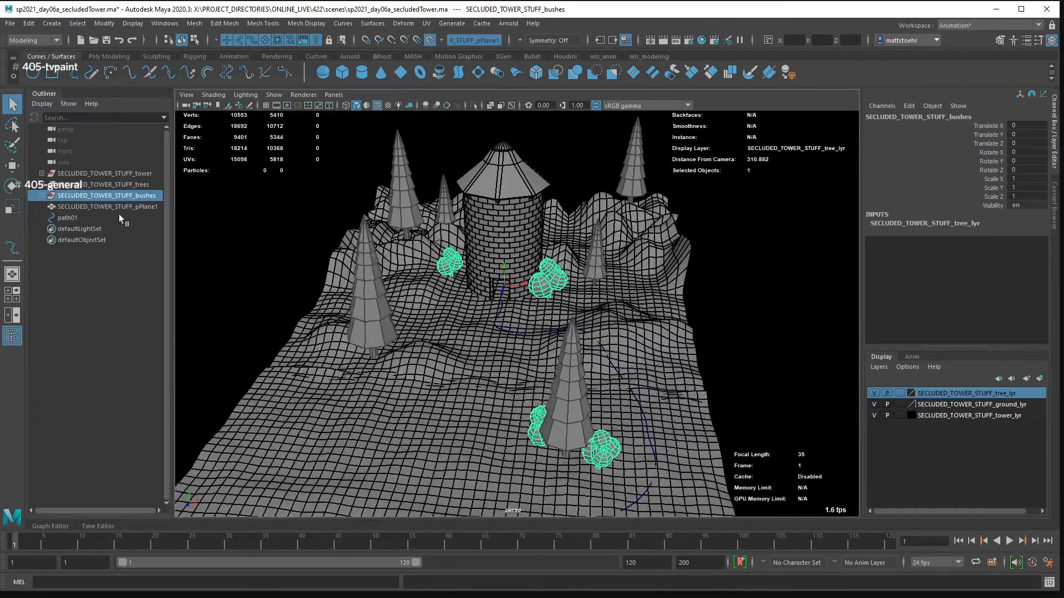
- Select the tower group and toggle the tower layer's visibility to check its contents
{"action": "left_click", "coordinate": [100, 181]}
{"action": "left_click", "coordinate": [102, 175]}
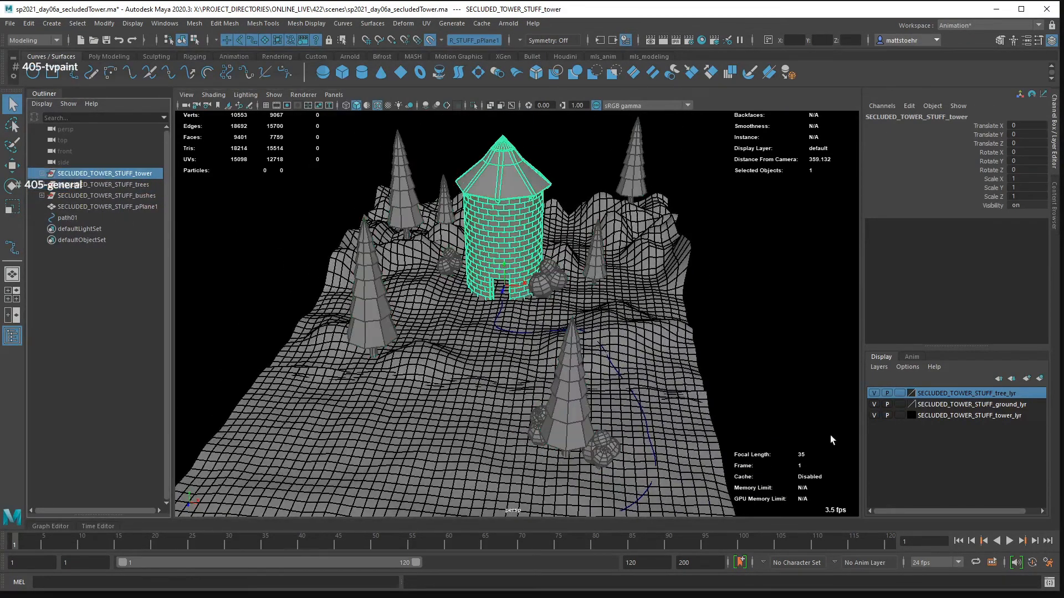
{"action": "left_click", "coordinate": [875, 415]}
{"action": "left_click", "coordinate": [876, 416]}
- Expand the tower group and hide its SECLUDED_TOWER_STUFF_outer_wall group
{"action": "left_click", "coordinate": [42, 173]}
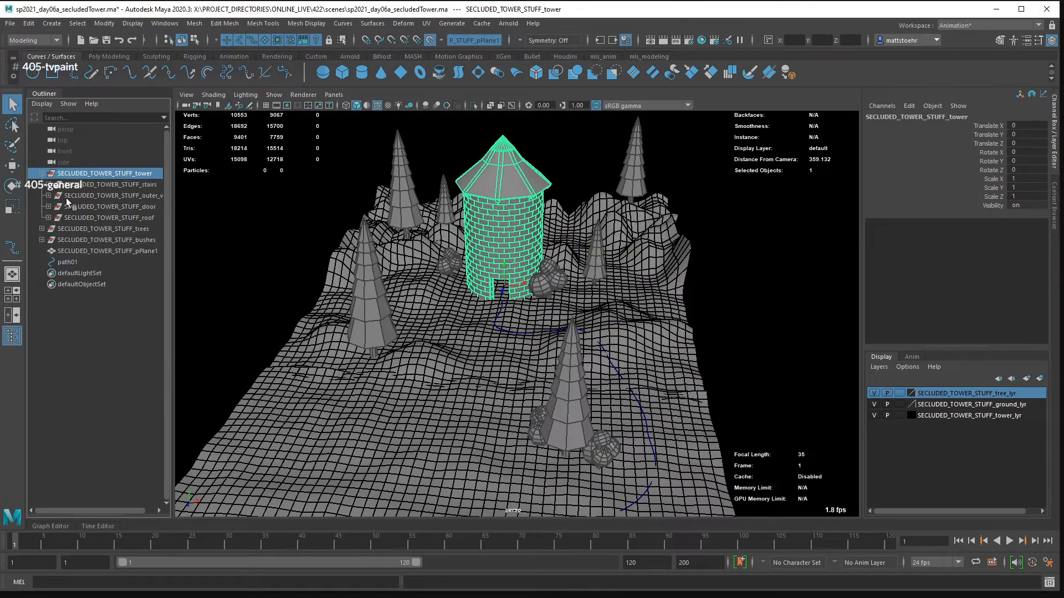
{"action": "left_click", "coordinate": [119, 196]}
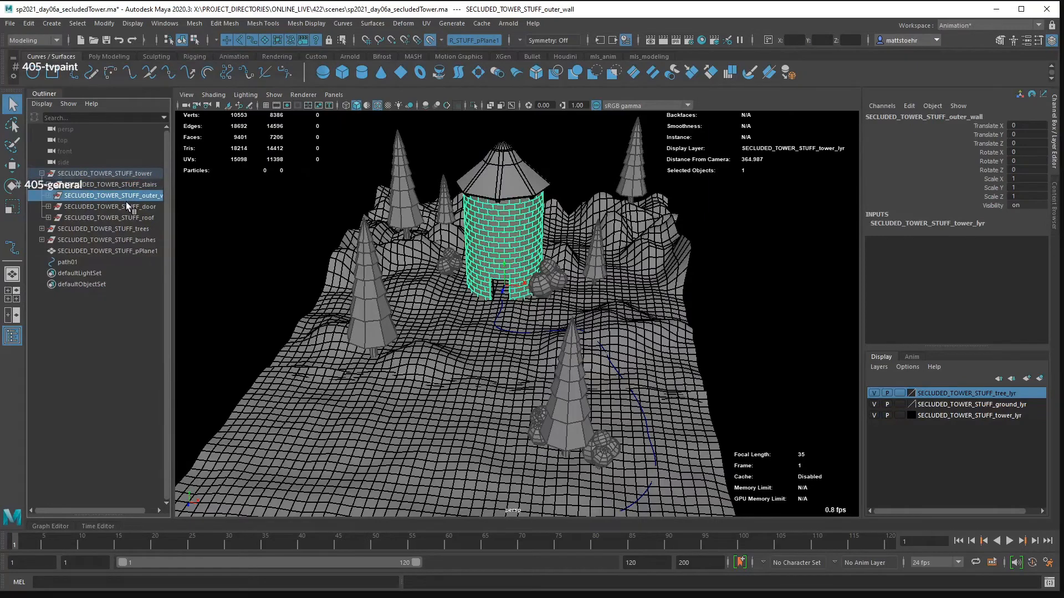
{"action": "left_click_drag", "start_coordinate": [174, 221], "coordinate": [219, 221]}
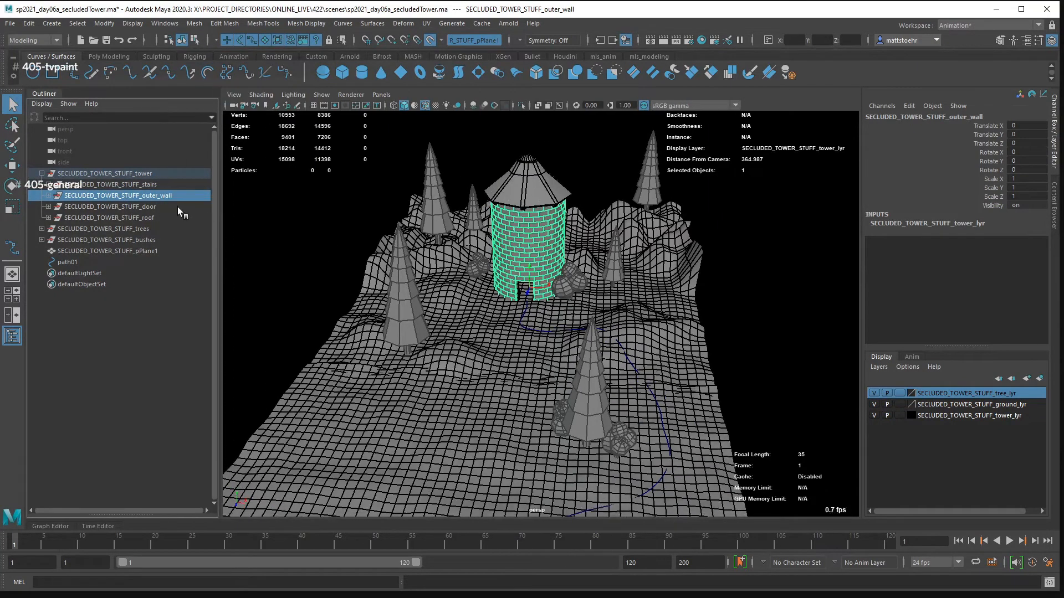
{"action": "left_click", "coordinate": [113, 204]}
{"action": "left_click", "coordinate": [118, 197]}
{"action": "key", "text": "ctrl+h"}
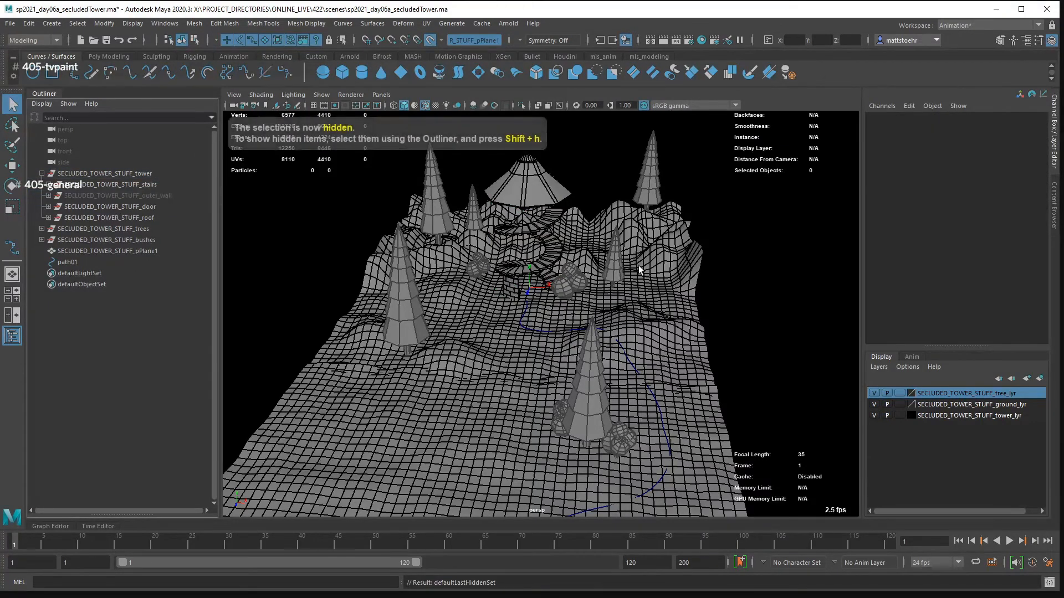
- Hide the tower's SECLUDED_TOWER_STUFF_roof group and turn off the tree layer's display
{"action": "left_click_drag", "start_coordinate": [639, 265], "coordinate": [599, 265]}
{"action": "left_click", "coordinate": [145, 218]}
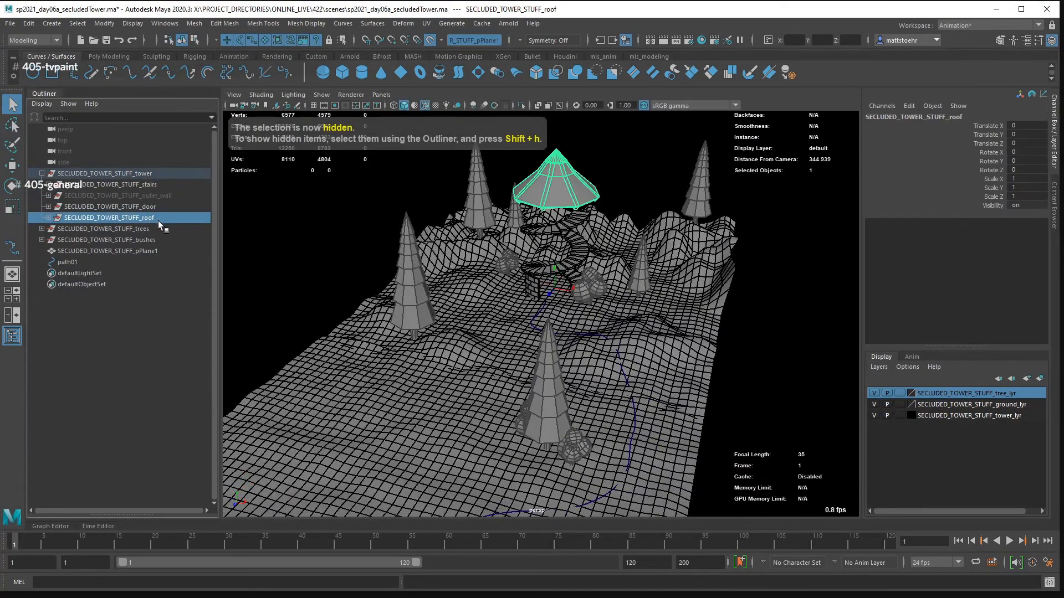
{"action": "key", "text": "ctrl+h"}
{"action": "left_click_drag", "start_coordinate": [578, 253], "coordinate": [801, 394]}
{"action": "left_click", "coordinate": [874, 393]}
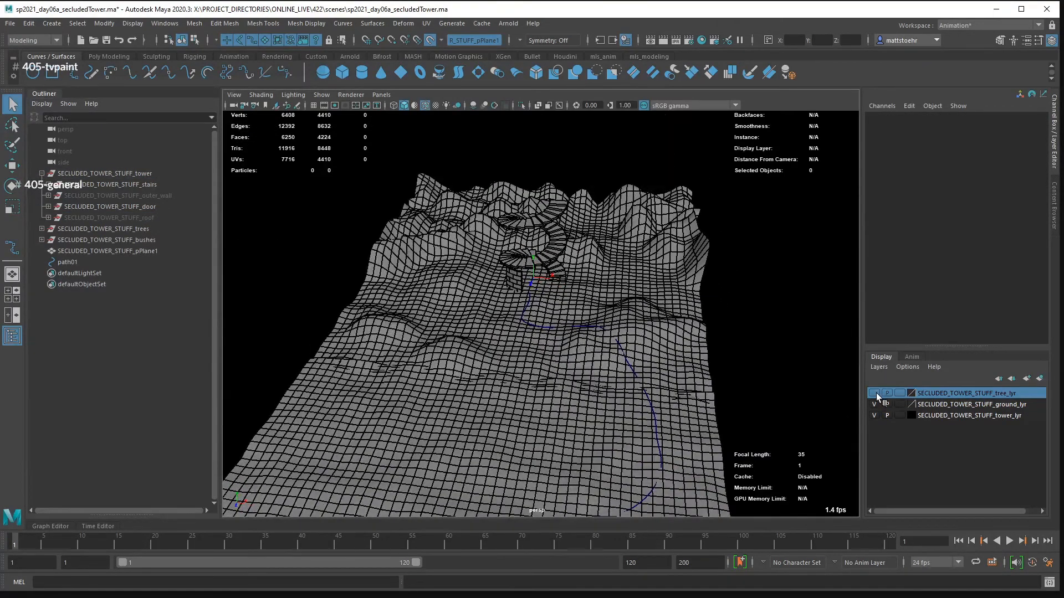
{"action": "left_click_drag", "start_coordinate": [614, 337], "coordinate": [515, 448]}
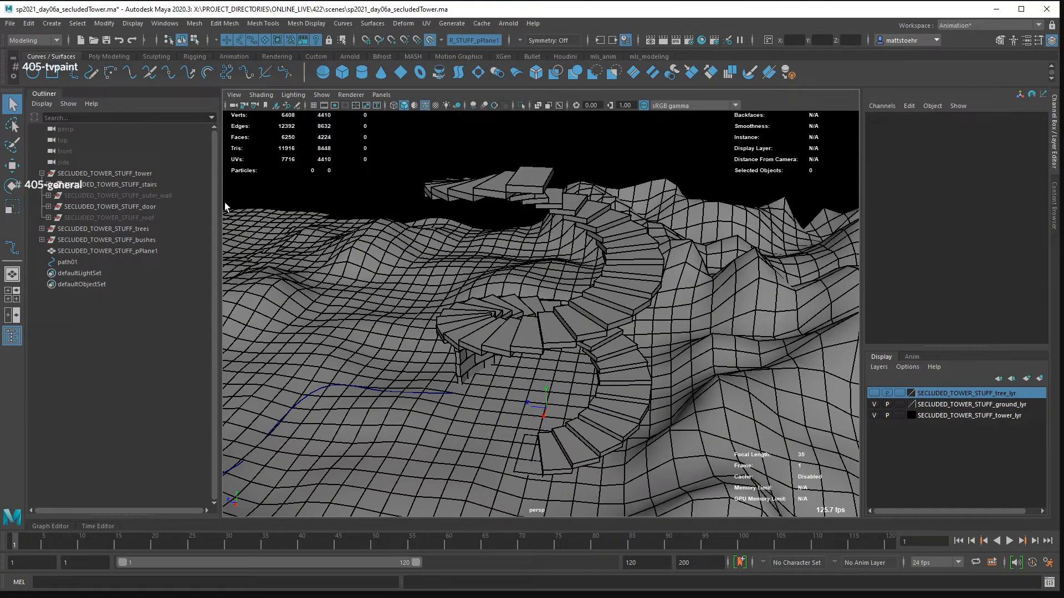
{"action": "left_click", "coordinate": [74, 73]}
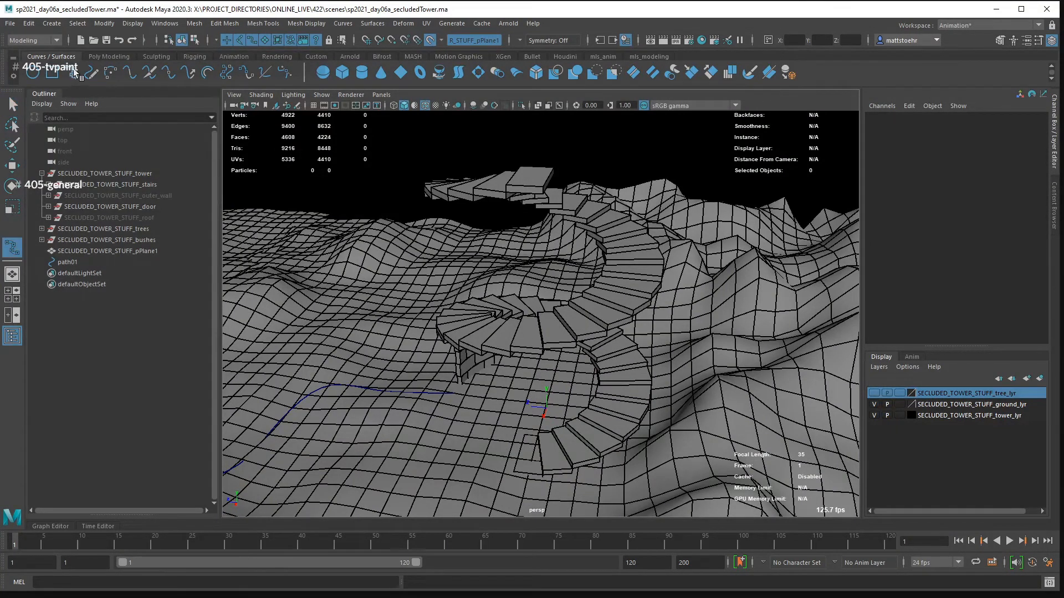
{"action": "left_click_drag", "start_coordinate": [555, 407], "coordinate": [561, 302], "text": "alt"}
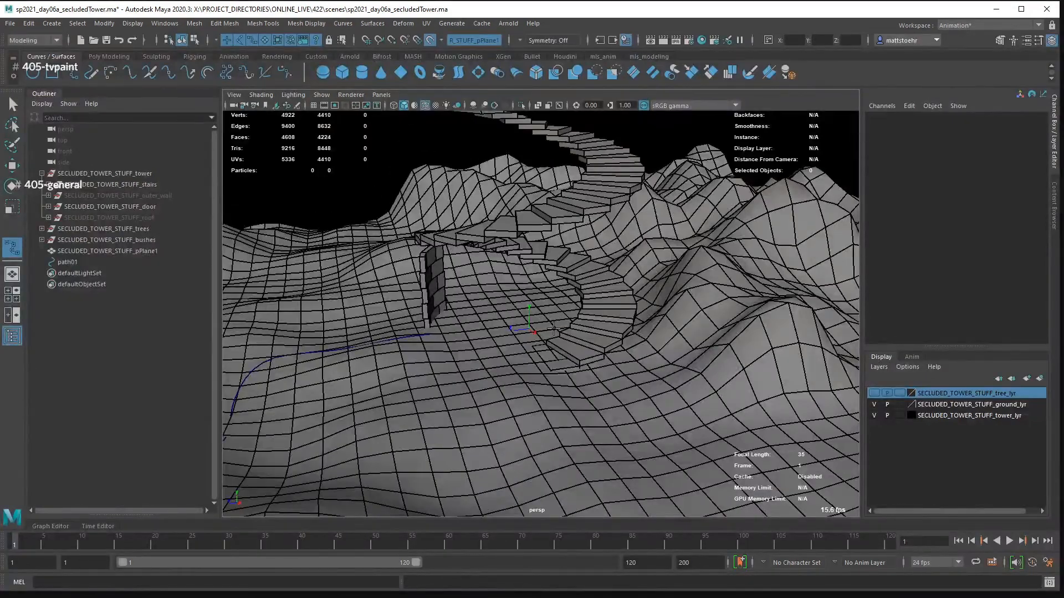
{"action": "left_click_drag", "start_coordinate": [475, 368], "coordinate": [709, 357], "text": "alt"}
{"action": "left_click_drag", "start_coordinate": [615, 354], "coordinate": [667, 348], "text": "alt"}
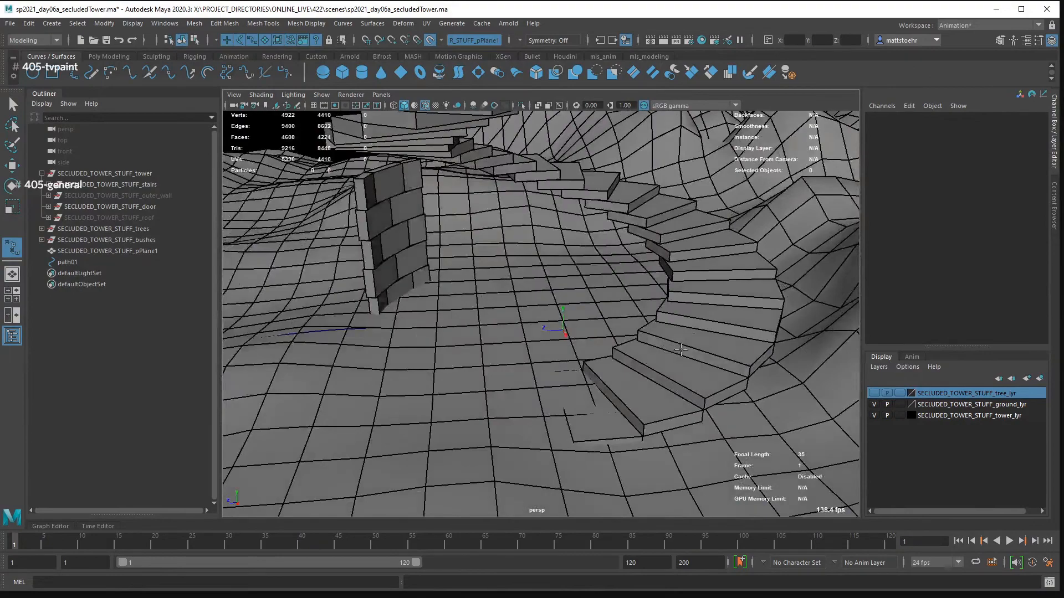
{"action": "key", "text": "q"}
- Select a stair step mesh and frame it to examine the lowest steps of the spiral staircase
{"action": "left_click", "coordinate": [684, 361]}
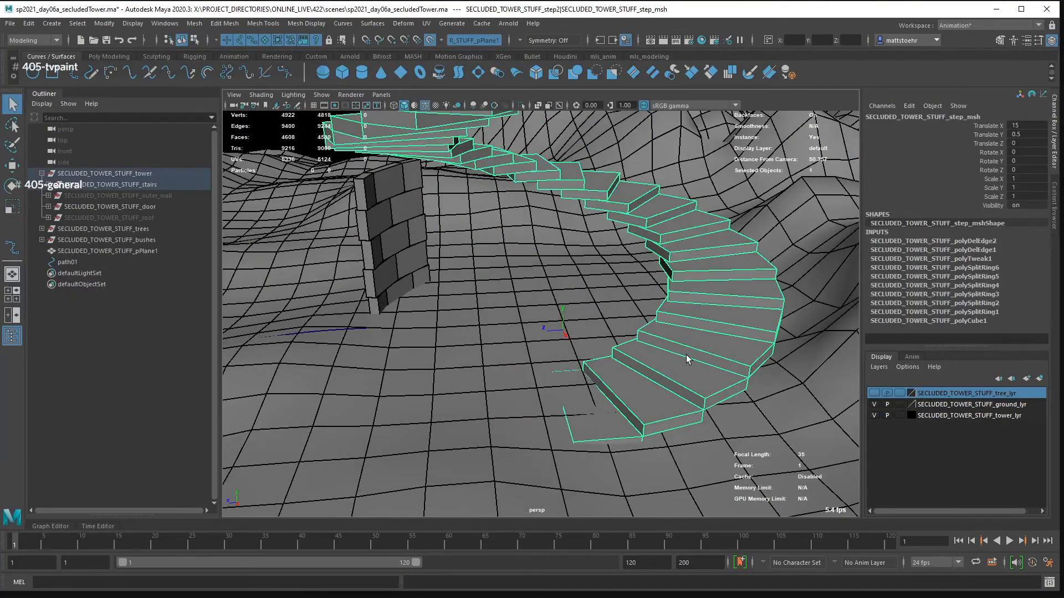
{"action": "key", "text": "f"}
{"action": "left_click_drag", "start_coordinate": [702, 348], "coordinate": [576, 322], "text": "alt"}
{"action": "key", "text": "f"}
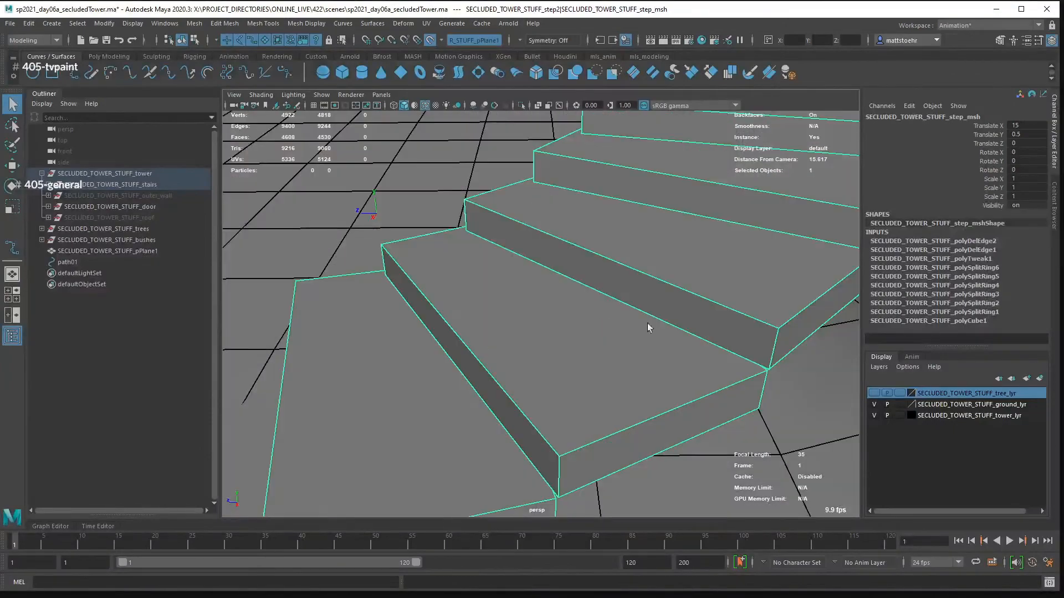
{"action": "left_click_drag", "start_coordinate": [647, 326], "coordinate": [559, 255], "text": "alt"}
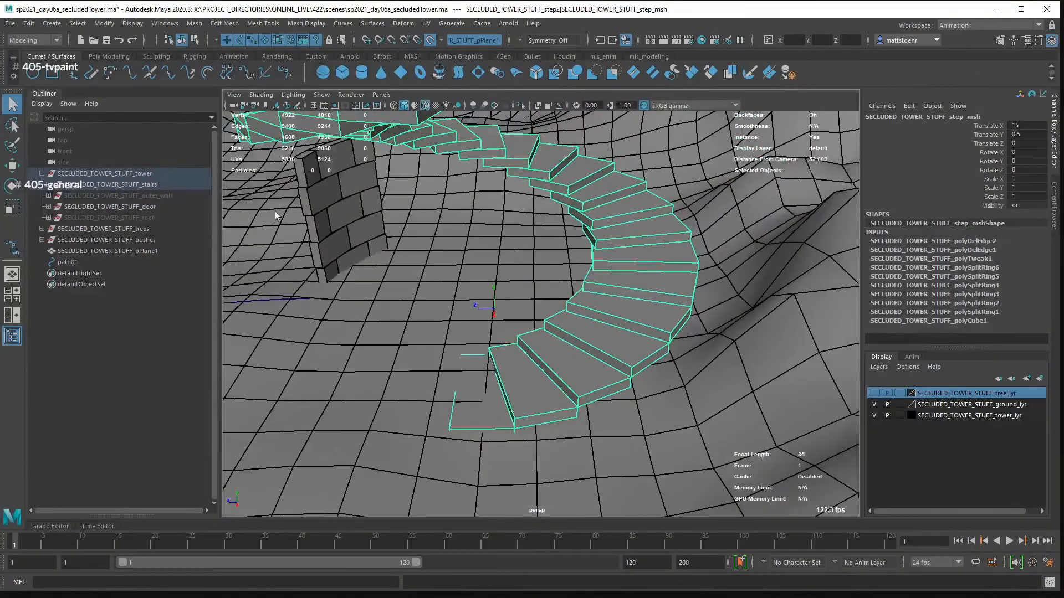
- Start an EP curve with point snapping on, placing points at the inner corners of the lowest stair steps
{"action": "left_click", "coordinate": [74, 73]}
{"action": "left_click_drag", "start_coordinate": [496, 347], "coordinate": [453, 345], "text": "alt"}
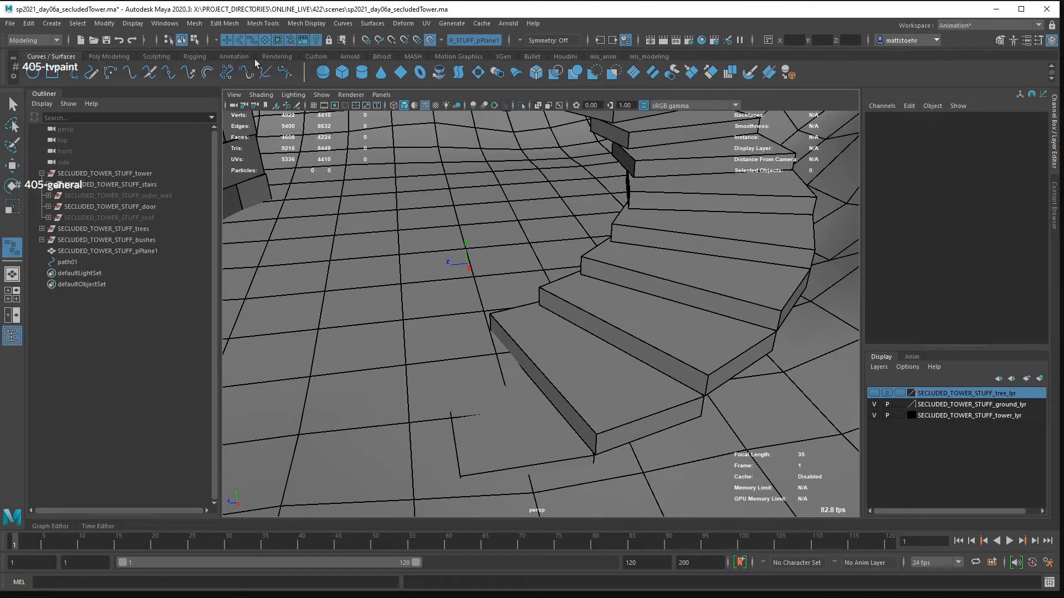
{"action": "left_click", "coordinate": [391, 40]}
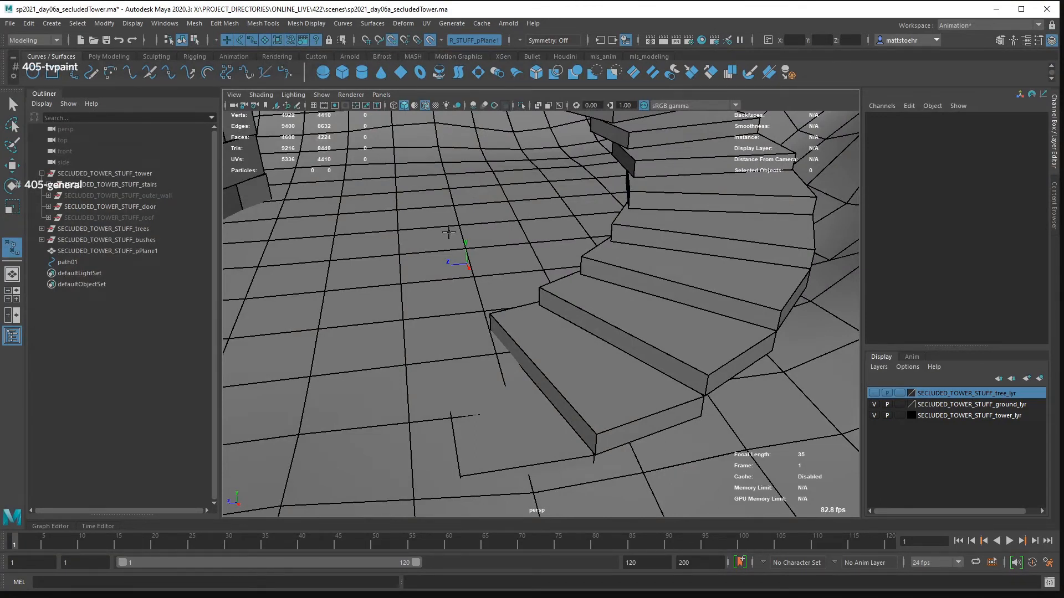
{"action": "left_click", "coordinate": [491, 313]}
{"action": "left_click", "coordinate": [541, 286]}
{"action": "left_click", "coordinate": [583, 257]}
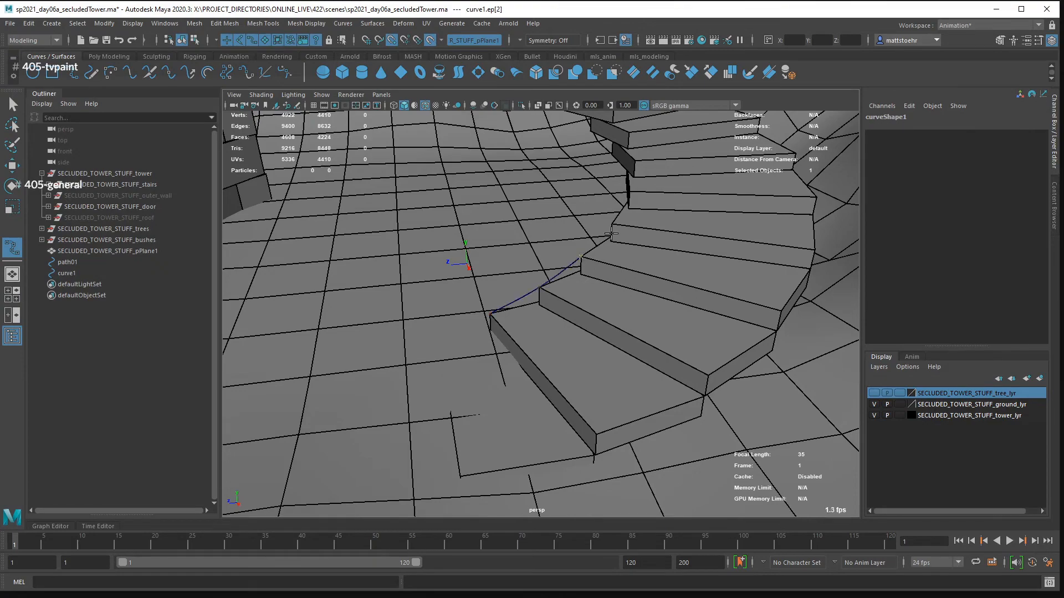
{"action": "left_click", "coordinate": [611, 224]}
- Extend the EP curve around the first turn of the spiral stairs, snapping a point to each successive inner step corner
{"action": "left_click_drag", "start_coordinate": [696, 212], "coordinate": [625, 314]}
{"action": "left_click", "coordinate": [662, 319]}
{"action": "left_click", "coordinate": [722, 279]}
{"action": "left_click_drag", "start_coordinate": [715, 272], "coordinate": [571, 314]}
{"action": "left_click", "coordinate": [697, 274]}
{"action": "left_click_drag", "start_coordinate": [697, 273], "coordinate": [577, 313]}
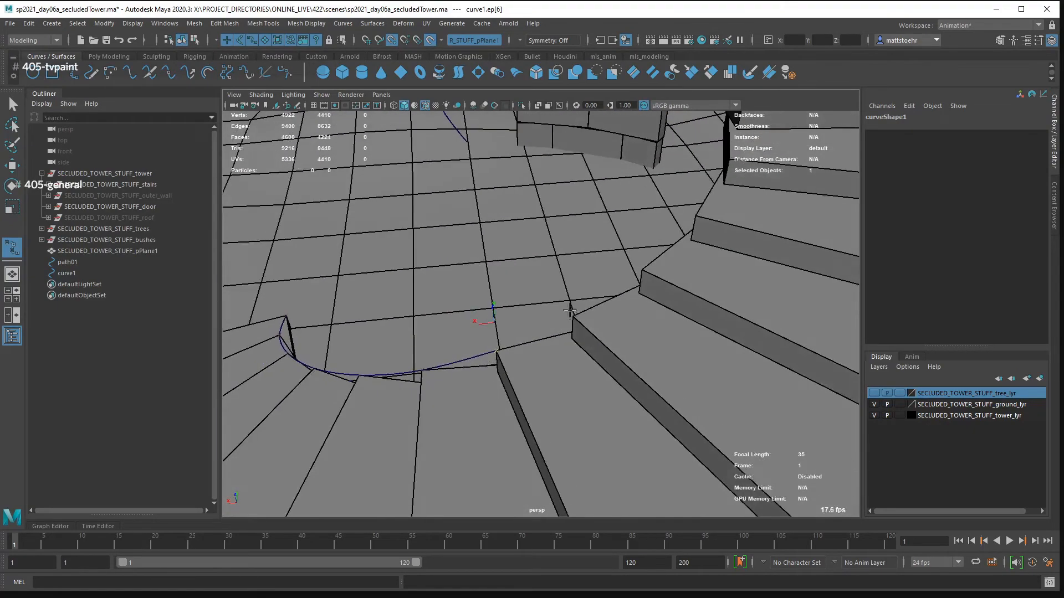
{"action": "left_click", "coordinate": [572, 316]}
{"action": "left_click", "coordinate": [643, 269]}
{"action": "left_click_drag", "start_coordinate": [755, 235], "coordinate": [654, 308]}
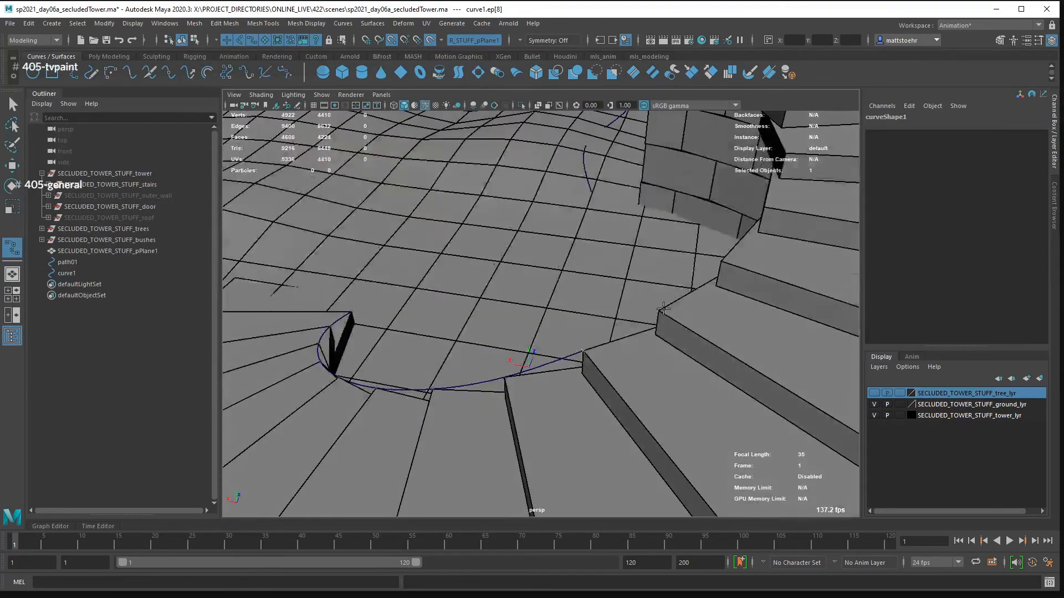
{"action": "left_click", "coordinate": [662, 307]}
{"action": "left_click_drag", "start_coordinate": [749, 275], "coordinate": [709, 272]}
{"action": "left_click", "coordinate": [767, 308]}
{"action": "left_click_drag", "start_coordinate": [789, 290], "coordinate": [543, 327]}
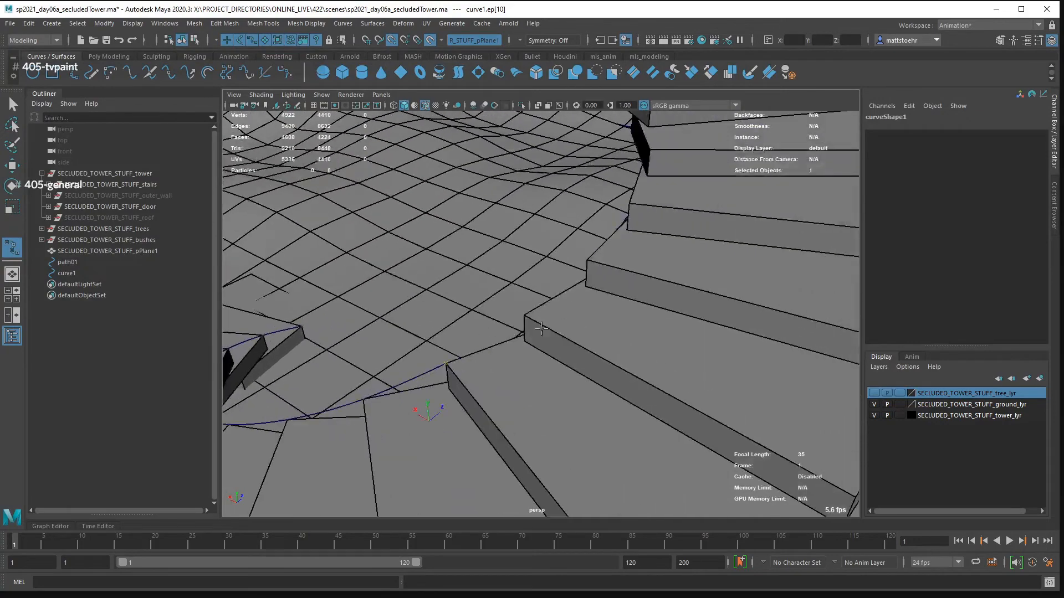
{"action": "left_click", "coordinate": [530, 317]}
- Continue the EP curve along the inner step corners until it completes one full turn above the lowest steps
{"action": "left_click_drag", "start_coordinate": [669, 277], "coordinate": [476, 310]}
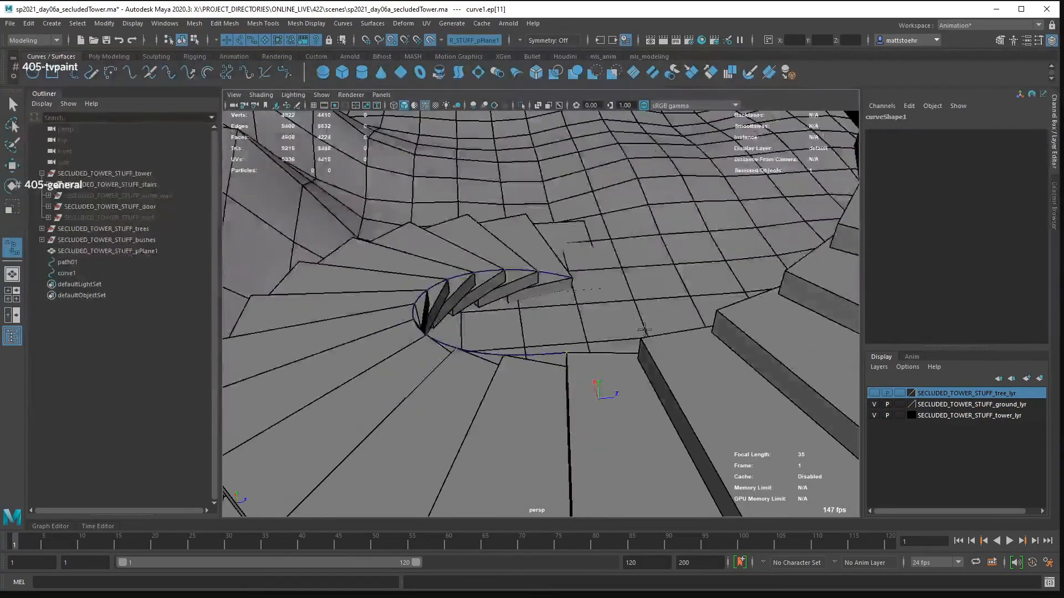
{"action": "left_click", "coordinate": [643, 337]}
{"action": "left_click", "coordinate": [721, 314]}
{"action": "left_click_drag", "start_coordinate": [738, 299], "coordinate": [623, 292]}
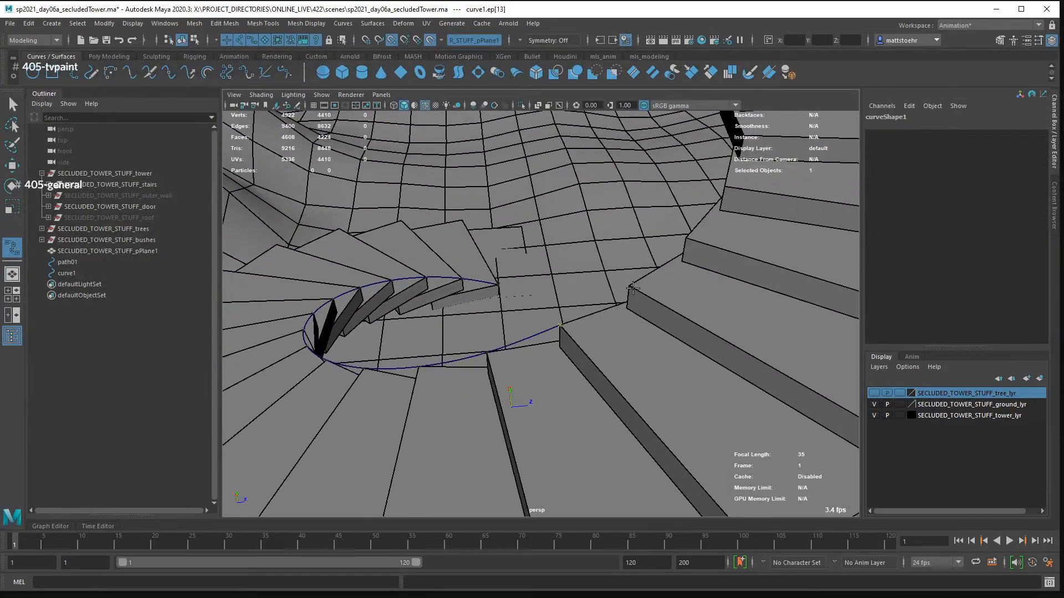
{"action": "left_click", "coordinate": [632, 288]}
{"action": "left_click", "coordinate": [686, 237]}
{"action": "left_click_drag", "start_coordinate": [752, 244], "coordinate": [665, 317]}
{"action": "left_click", "coordinate": [758, 336]}
{"action": "left_click_drag", "start_coordinate": [790, 314], "coordinate": [659, 298]}
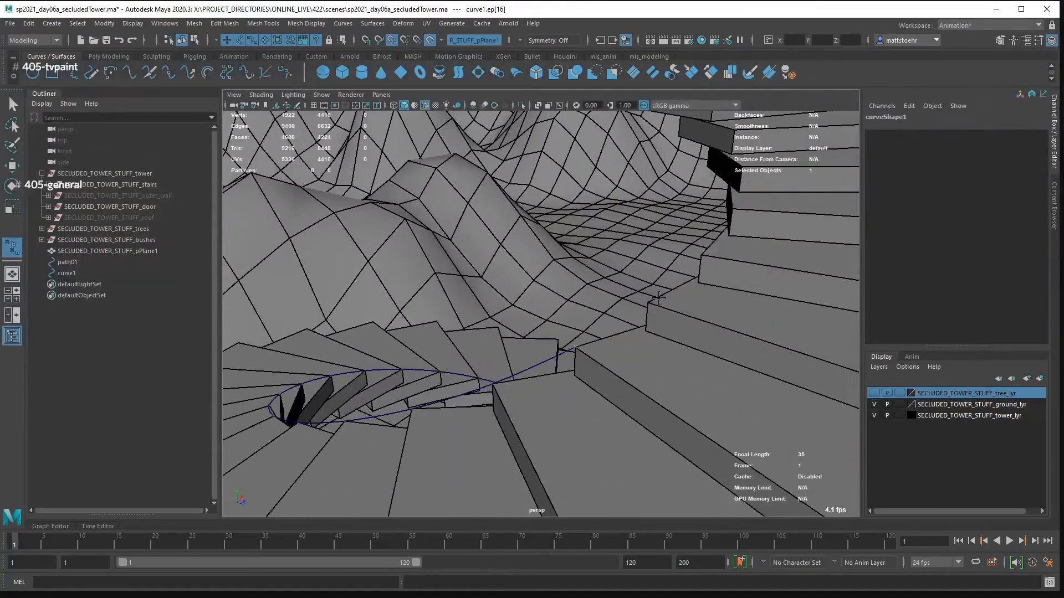
- Carry the EP curve into the second turn of the staircase, snapping points to the inner step corners
{"action": "left_click", "coordinate": [648, 303]}
{"action": "left_click_drag", "start_coordinate": [720, 271], "coordinate": [687, 308]}
{"action": "left_click", "coordinate": [671, 295]}
{"action": "left_click_drag", "start_coordinate": [734, 261], "coordinate": [678, 228]}
{"action": "left_click", "coordinate": [724, 318]}
{"action": "left_click_drag", "start_coordinate": [768, 294], "coordinate": [674, 303]}
{"action": "left_click", "coordinate": [676, 304]}
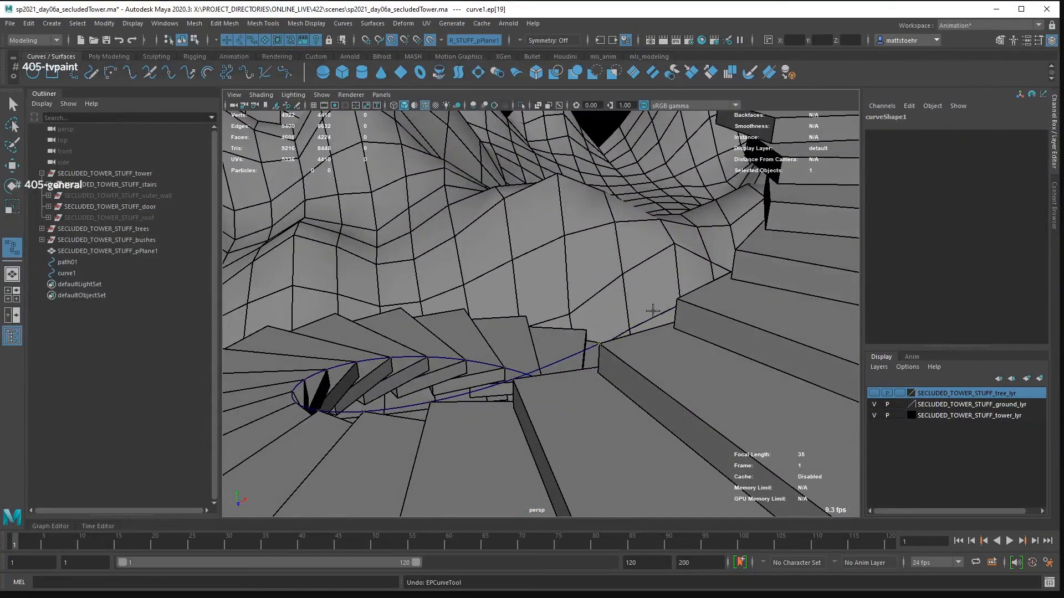
{"action": "left_click_drag", "start_coordinate": [727, 277], "coordinate": [693, 276]}
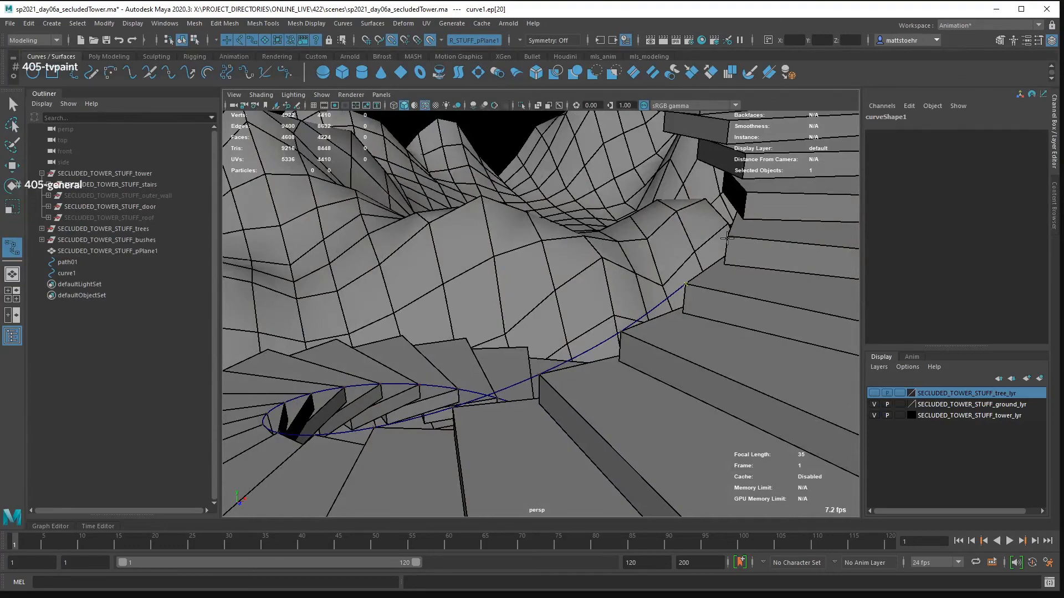
{"action": "left_click", "coordinate": [727, 239]}
{"action": "left_click_drag", "start_coordinate": [771, 233], "coordinate": [674, 309]}
{"action": "left_click", "coordinate": [672, 304]}
{"action": "left_click_drag", "start_coordinate": [777, 288], "coordinate": [640, 331]}
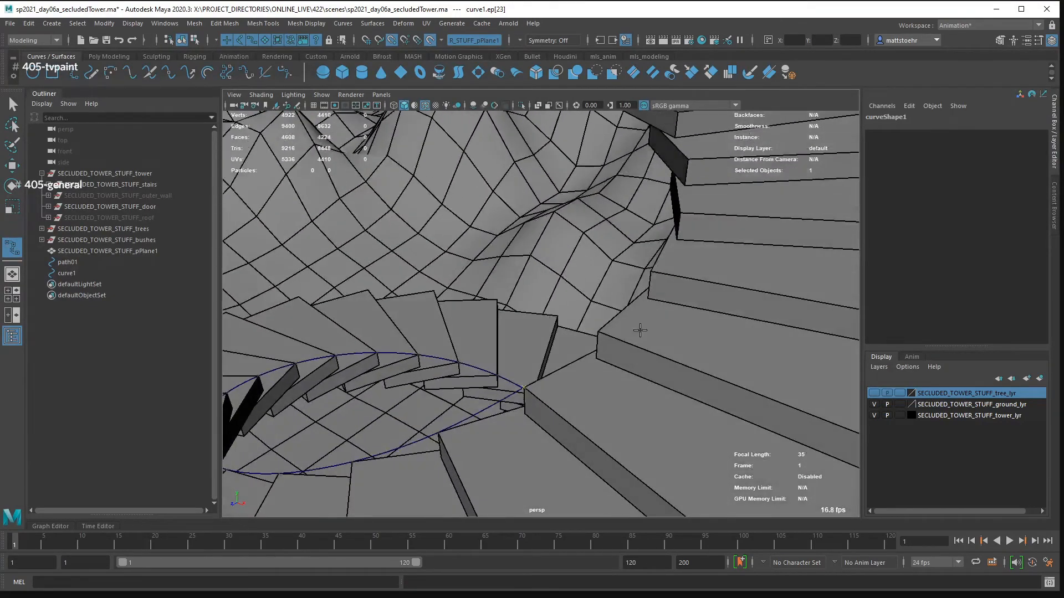
{"action": "left_click", "coordinate": [599, 331]}
{"action": "left_click_drag", "start_coordinate": [700, 261], "coordinate": [637, 280]}
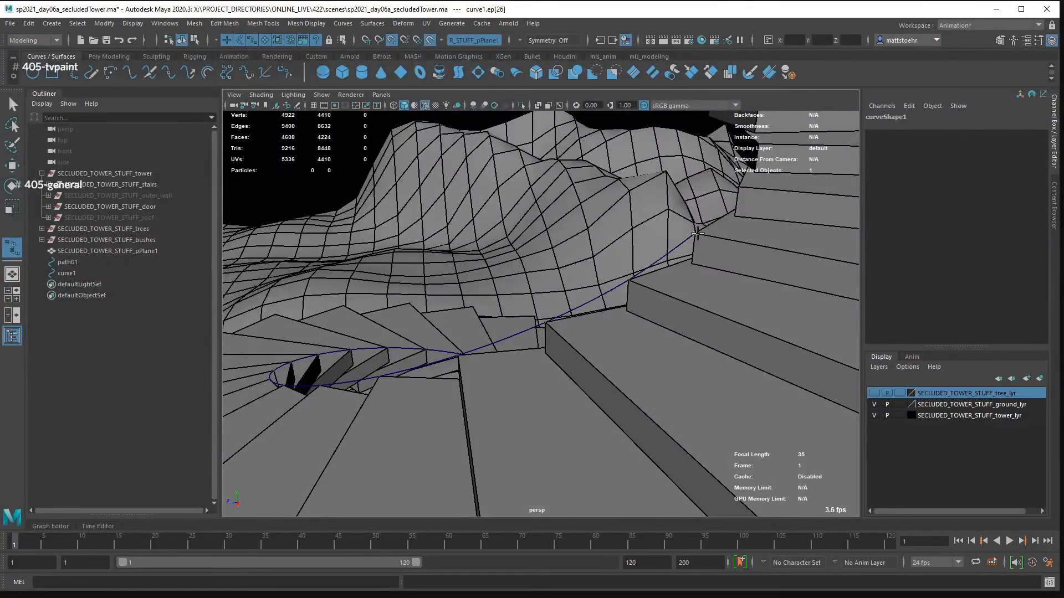
- Add snapped curve points on the inner corners of the remaining steps of the staircase's second turn
{"action": "left_click_drag", "start_coordinate": [697, 234], "coordinate": [621, 266]}
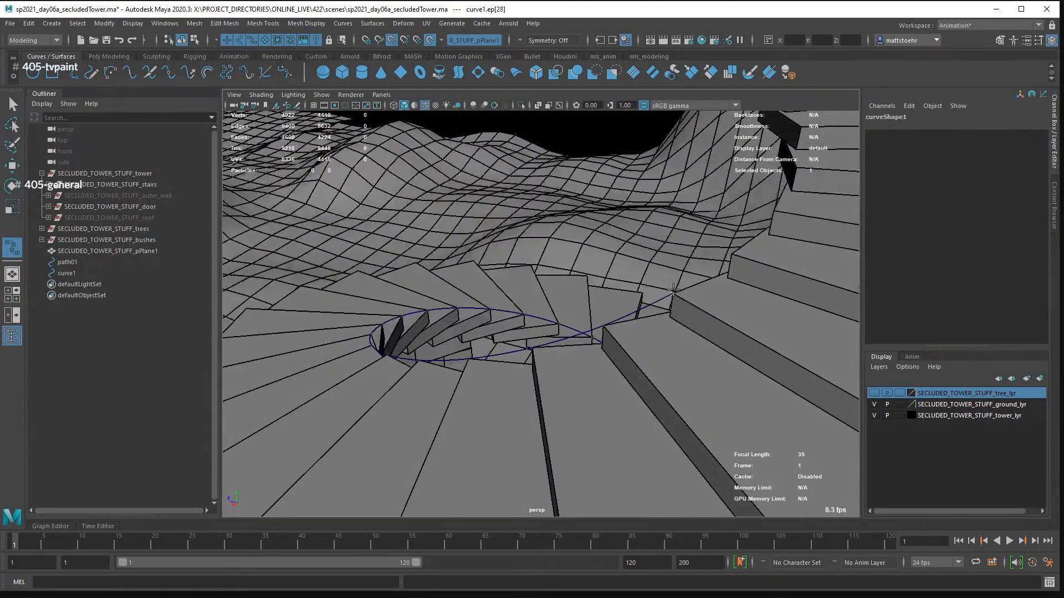
{"action": "mouse_move", "coordinate": [674, 290]}
{"action": "left_mouse_down"}
{"action": "mouse_move", "coordinate": [756, 270]}
{"action": "mouse_move", "coordinate": [654, 289]}
{"action": "left_mouse_up"}
{"action": "left_click", "coordinate": [651, 324]}
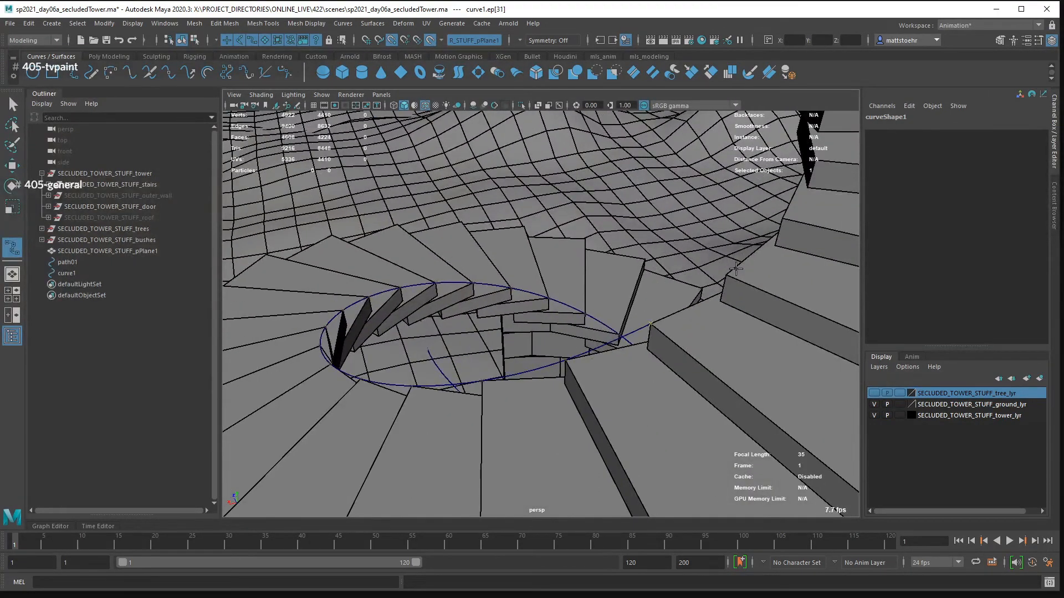
{"action": "left_click_drag", "start_coordinate": [764, 273], "coordinate": [662, 301]}
{"action": "left_click", "coordinate": [665, 326]}
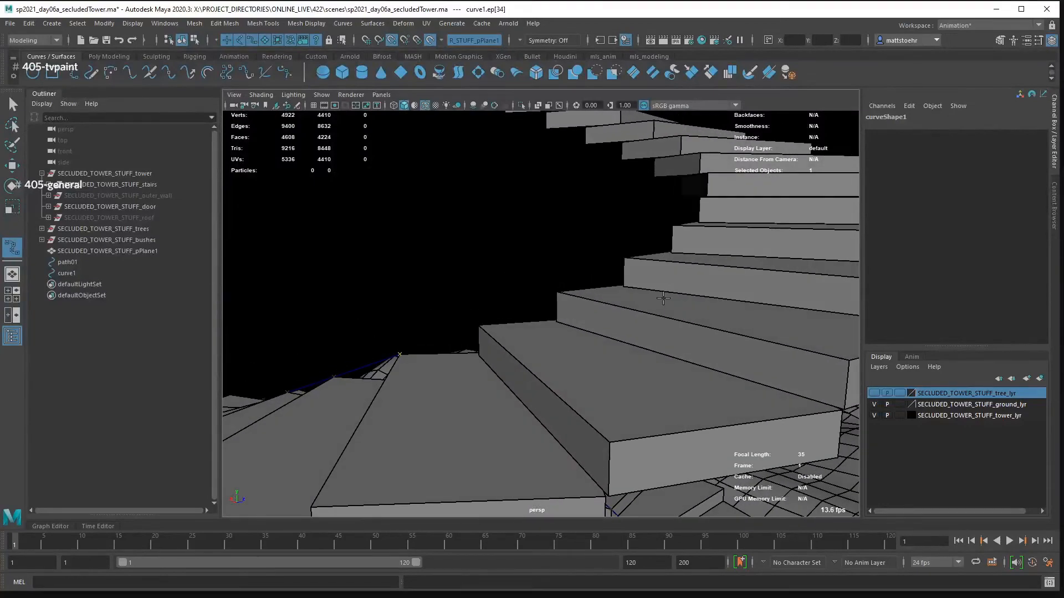
- Lighten the viewport background and extend the EP curve along the inner corners of the upper stair steps
{"action": "key", "text": "alt+b"}
{"action": "key", "text": "alt+b"}
{"action": "left_click_drag", "start_coordinate": [460, 330], "coordinate": [498, 311]}
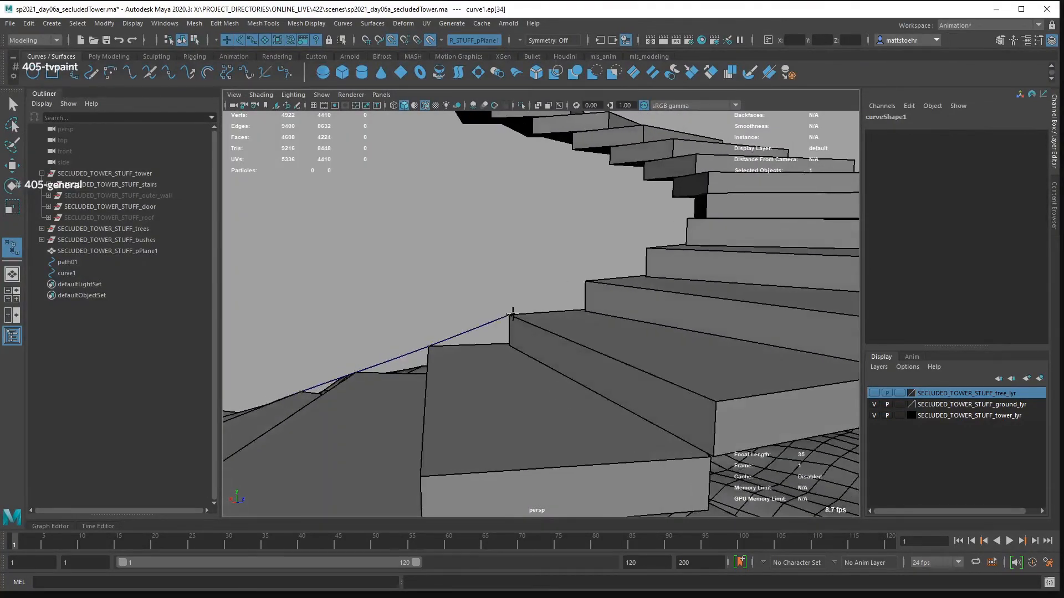
{"action": "left_click", "coordinate": [647, 248]}
{"action": "left_click", "coordinate": [686, 220]}
{"action": "left_click_drag", "start_coordinate": [729, 255], "coordinate": [599, 277]}
{"action": "left_click", "coordinate": [634, 253]}
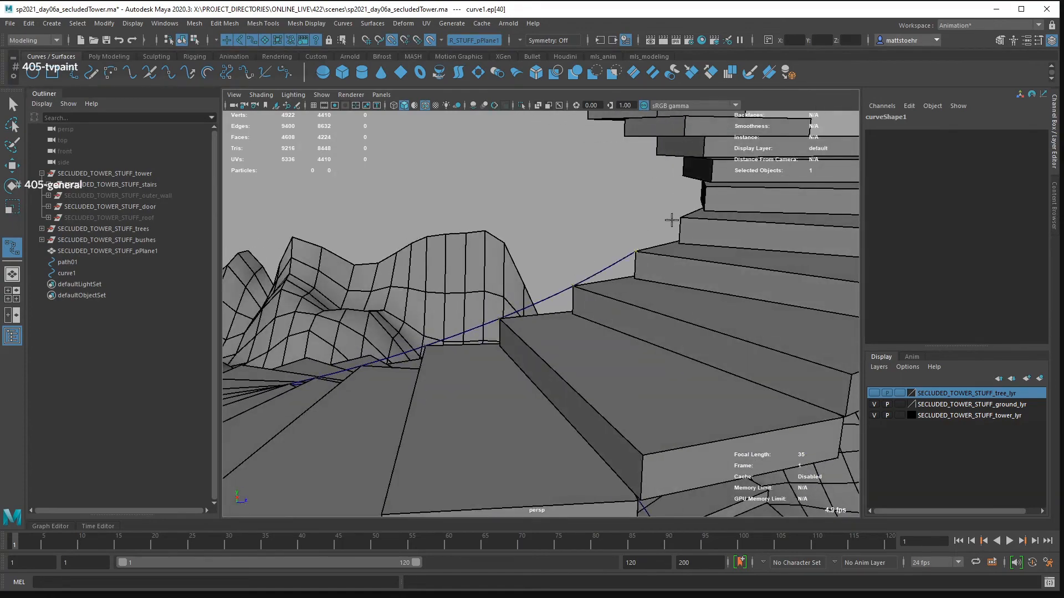
{"action": "left_click", "coordinate": [679, 218]}
{"action": "left_click_drag", "start_coordinate": [757, 205], "coordinate": [670, 209]}
{"action": "left_click", "coordinate": [658, 196]}
{"action": "left_click", "coordinate": [696, 165]}
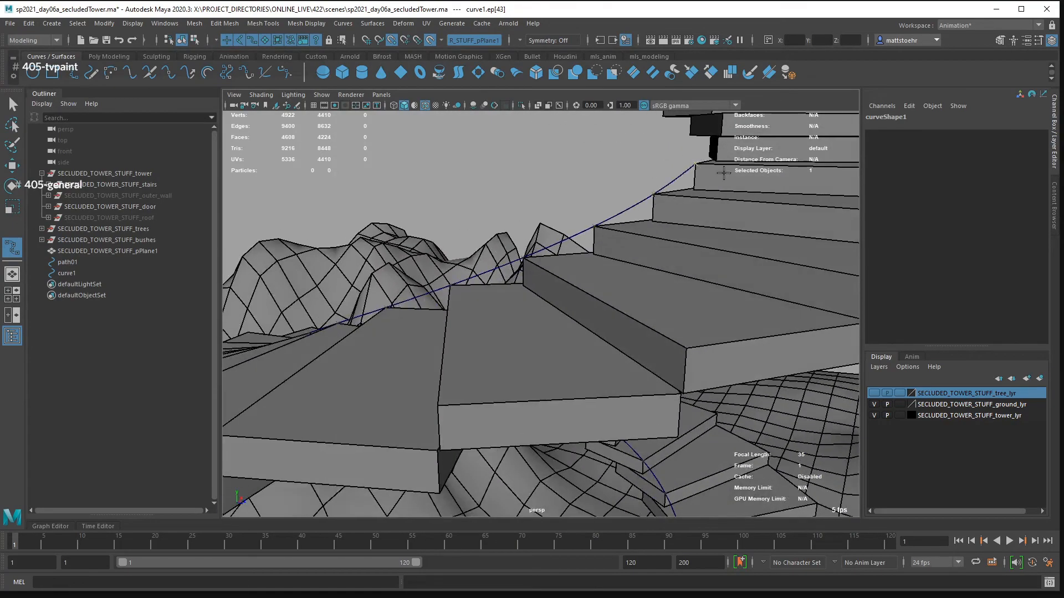
- Snap the last curve points to the inner corners up to the top of the staircase and finish the curve
{"action": "left_click_drag", "start_coordinate": [723, 171], "coordinate": [666, 250]}
{"action": "left_click", "coordinate": [639, 237]}
{"action": "left_click", "coordinate": [680, 209]}
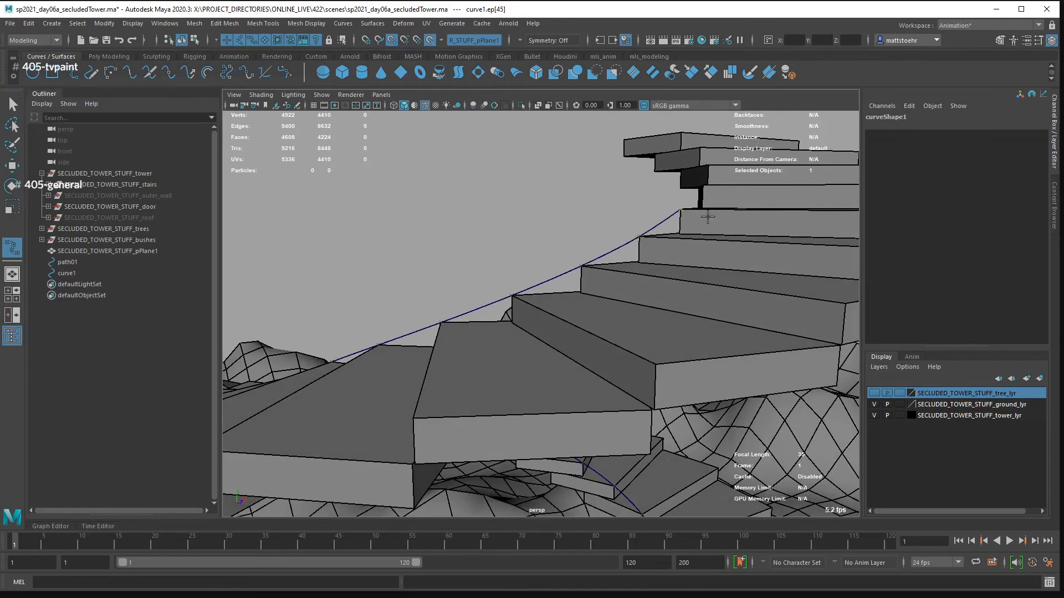
{"action": "left_click_drag", "start_coordinate": [705, 216], "coordinate": [659, 237]}
{"action": "left_click", "coordinate": [669, 202]}
{"action": "left_click", "coordinate": [708, 173]}
{"action": "left_click_drag", "start_coordinate": [726, 210], "coordinate": [651, 215]}
{"action": "left_click", "coordinate": [640, 211]}
{"action": "left_click", "coordinate": [683, 178]}
{"action": "left_click_drag", "start_coordinate": [719, 213], "coordinate": [659, 249]}
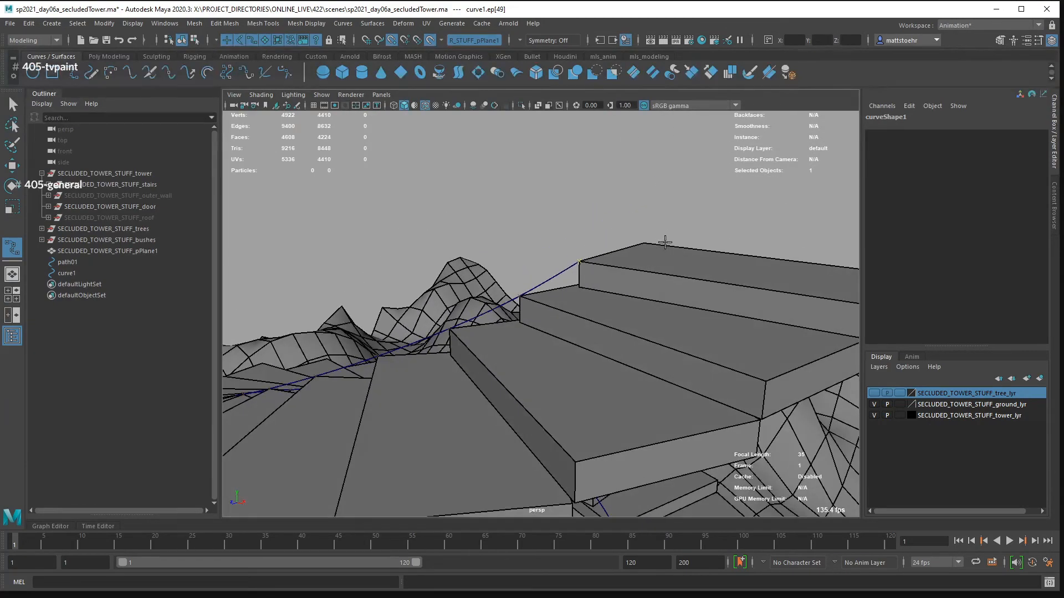
{"action": "key", "text": "q"}
- Rename curve1 as path_tower
{"action": "left_click_drag", "start_coordinate": [506, 318], "coordinate": [686, 281]}
{"action": "scroll", "coordinate": [604, 328], "scroll_direction": "down", "scroll_amount": 5}
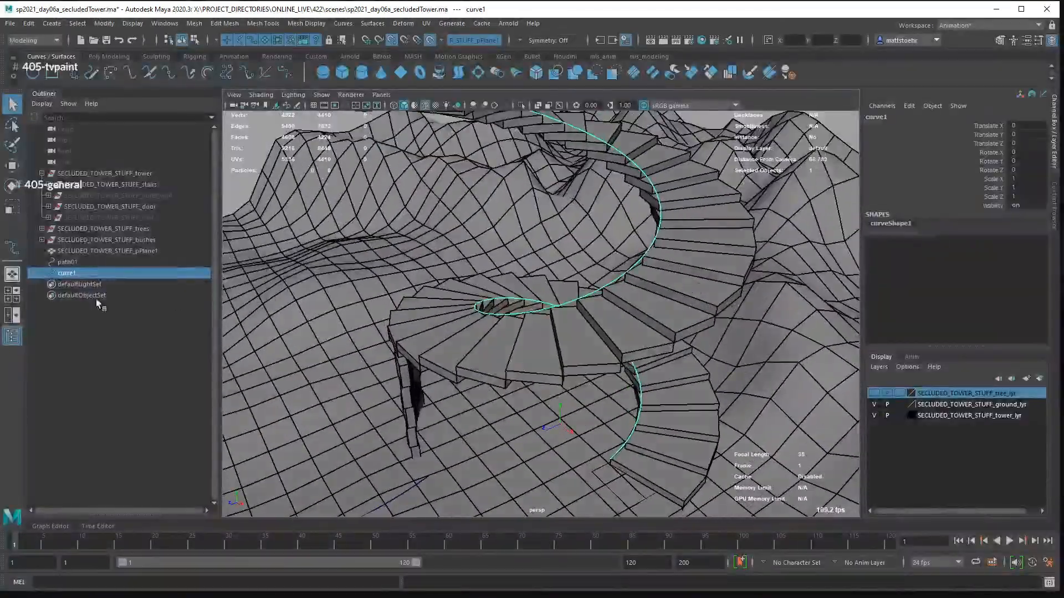
{"action": "double_click", "coordinate": [73, 272]}
{"action": "type", "text": "path_ower"}
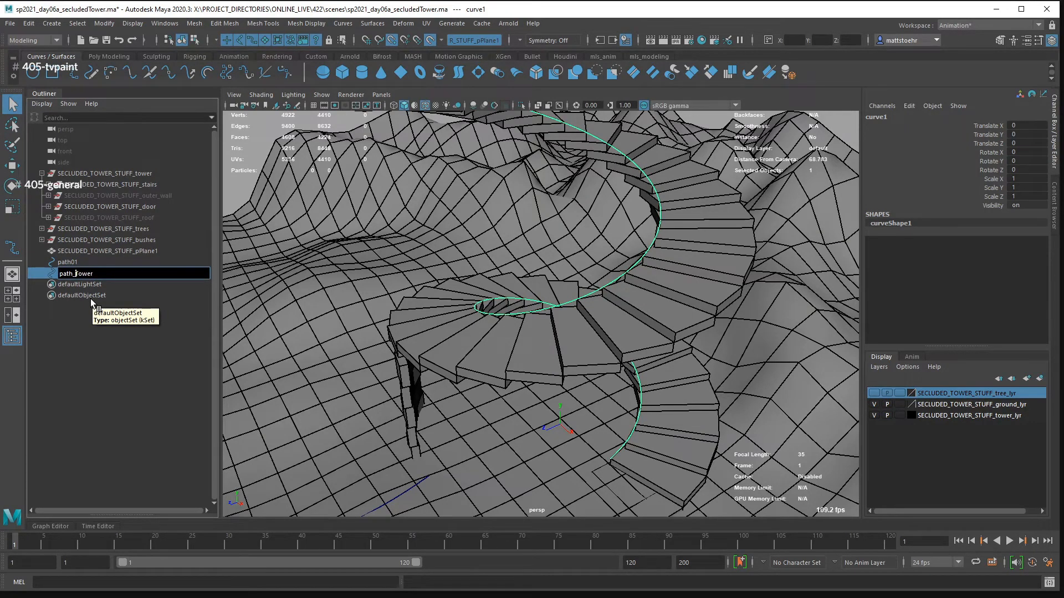
{"action": "key", "text": "Return"}
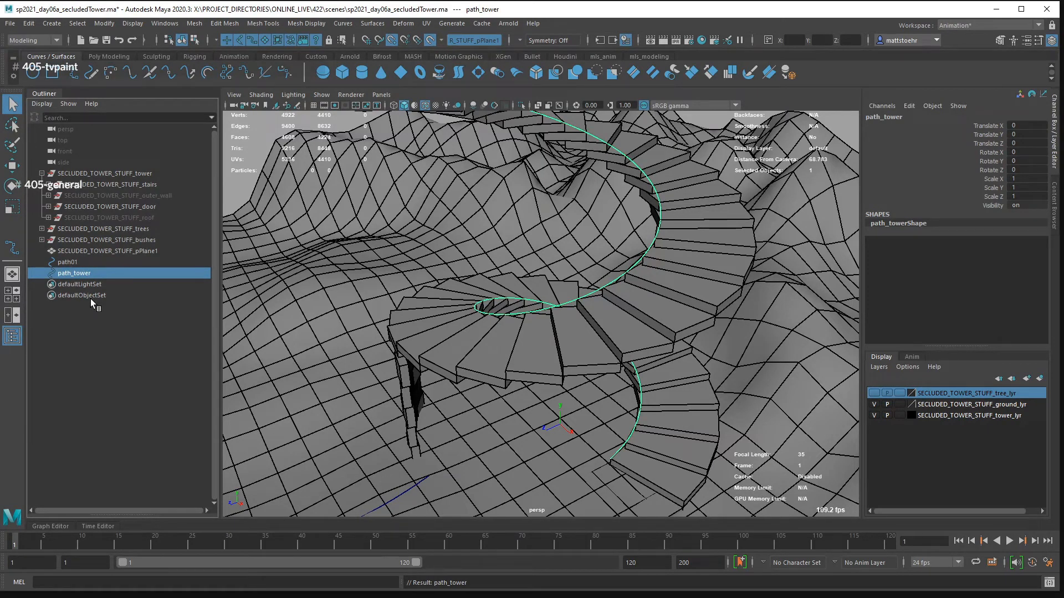
- Select the path_tower curve and a stair step mesh to examine how the curve follows the staircase, and clear the selection
{"action": "key", "text": "g"}
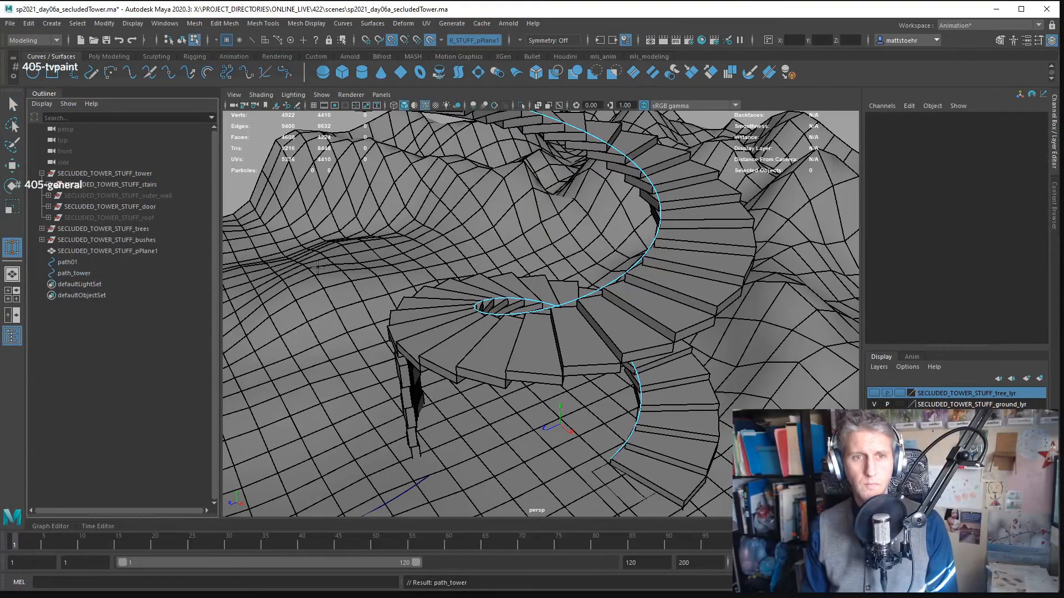
{"action": "key", "text": "q"}
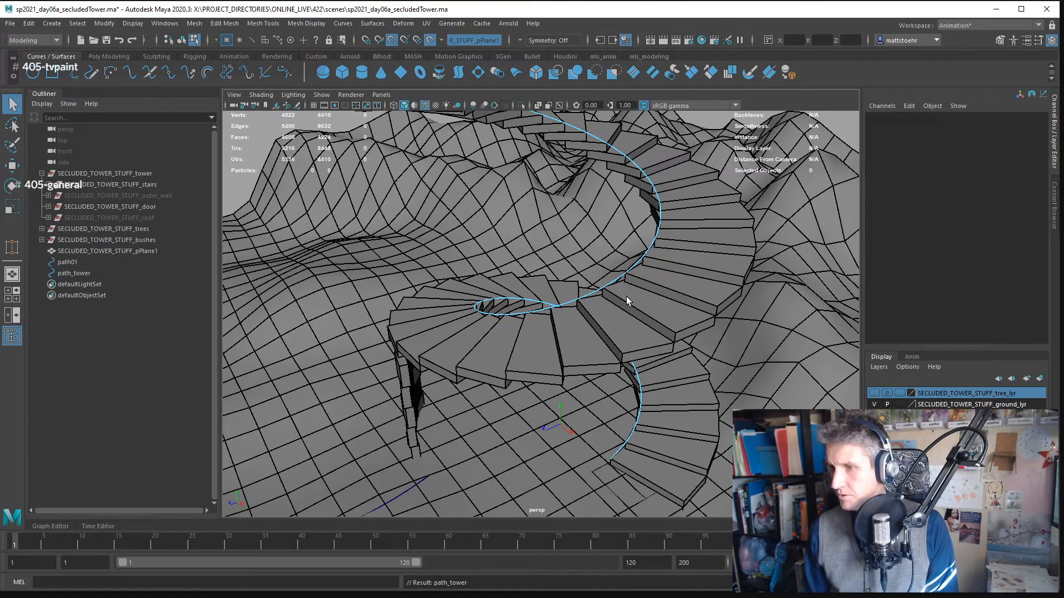
{"action": "left_click", "coordinate": [656, 271]}
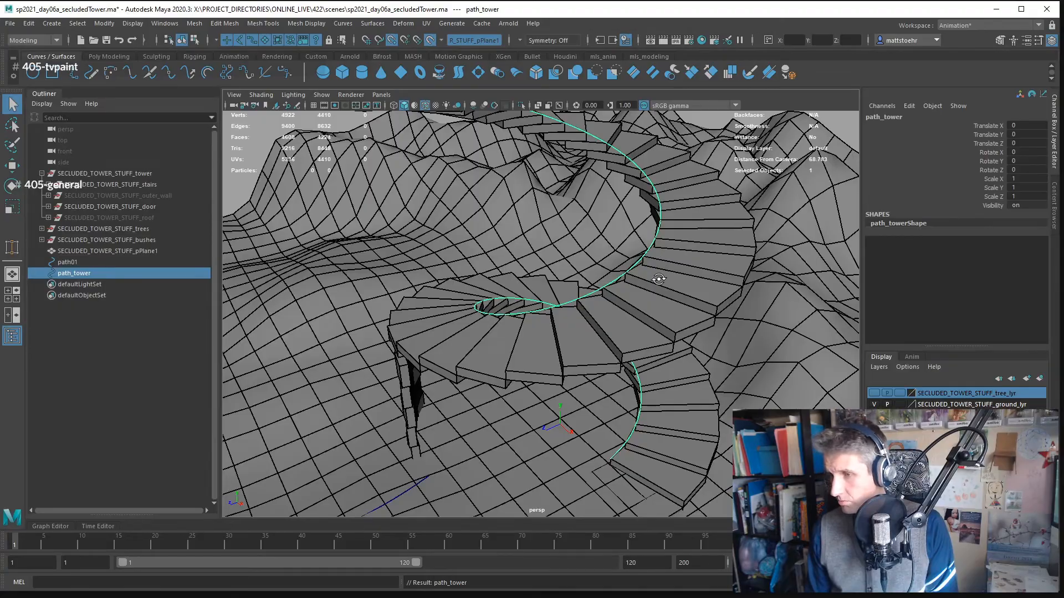
{"action": "left_click_drag", "start_coordinate": [659, 280], "coordinate": [629, 348]}
{"action": "left_click", "coordinate": [693, 289], "text": "shift"}
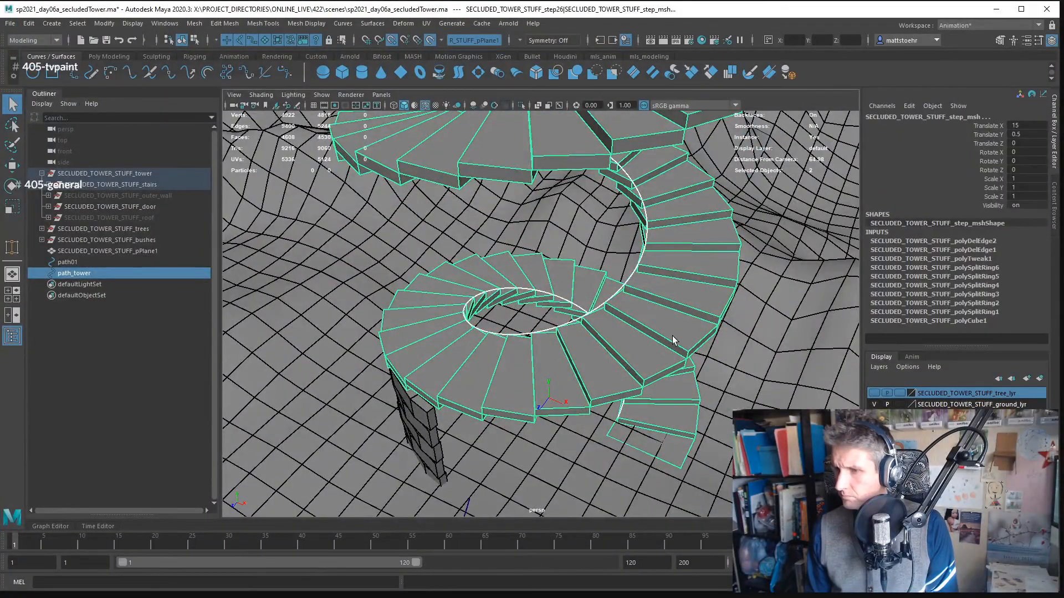
{"action": "left_click_drag", "start_coordinate": [672, 336], "coordinate": [691, 218]}
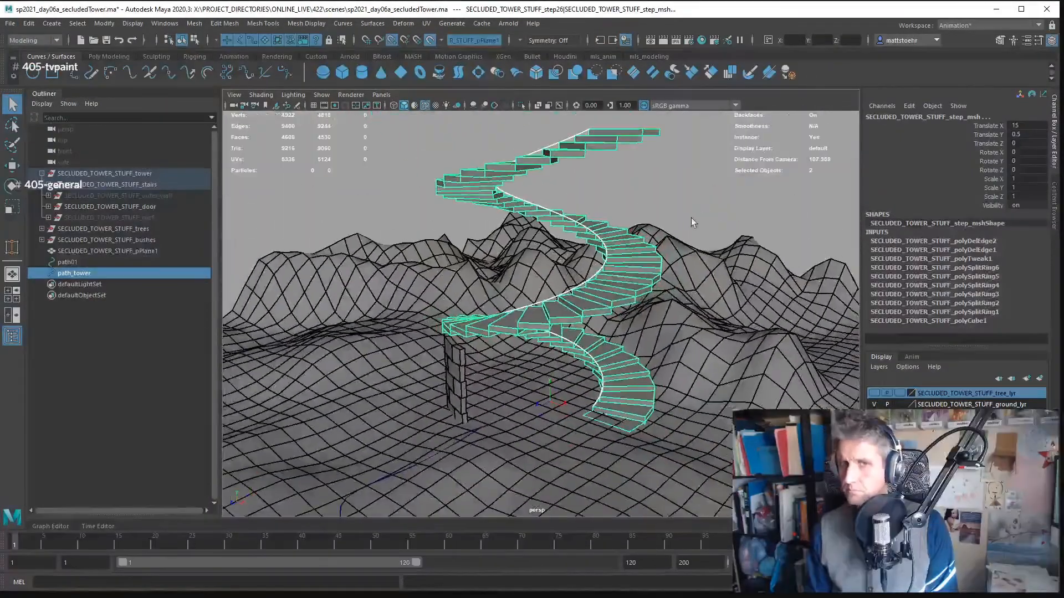
{"action": "left_click", "coordinate": [692, 220]}
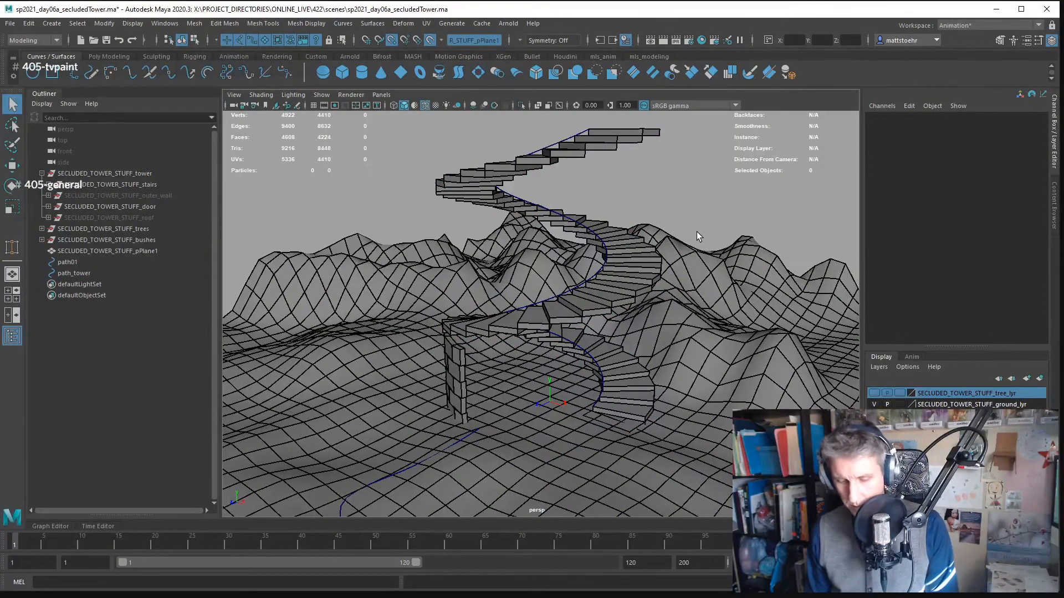
- Cycle the viewport background colour and inspect the stair and ground paths from close up and across the whole terrain
{"action": "key", "text": "alt+b"}
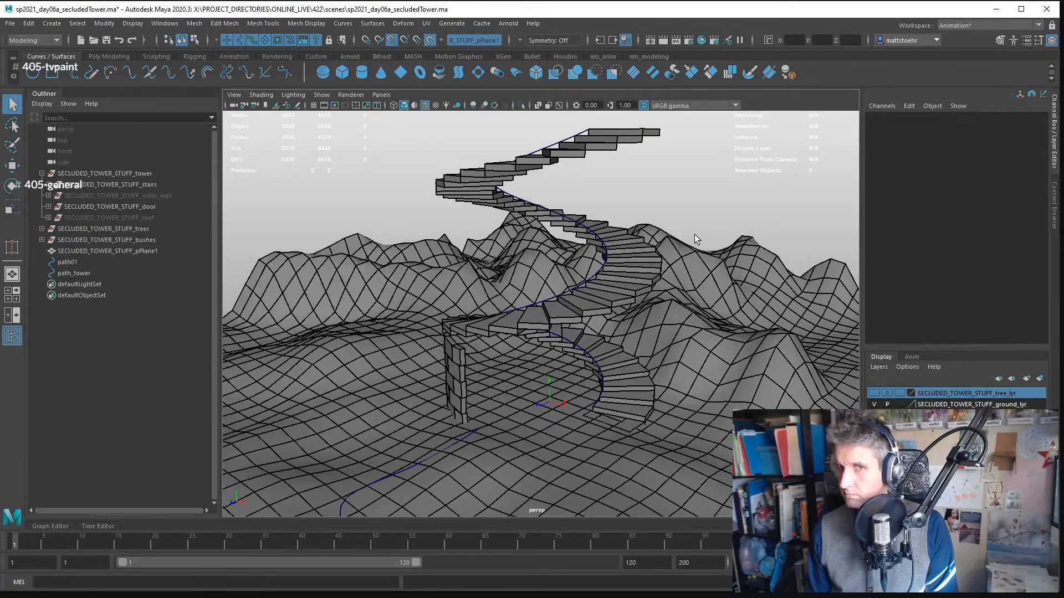
{"action": "left_click_drag", "start_coordinate": [696, 231], "coordinate": [646, 255]}
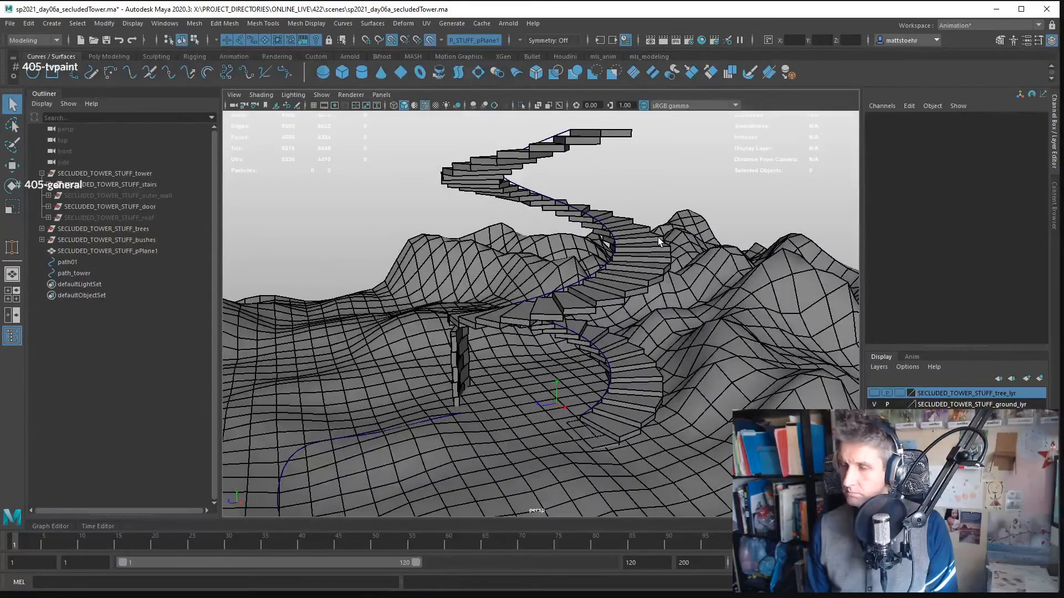
{"action": "left_click_drag", "start_coordinate": [653, 247], "coordinate": [734, 310]}
{"action": "key", "text": "alt+b"}
{"action": "key", "text": "alt+b"}
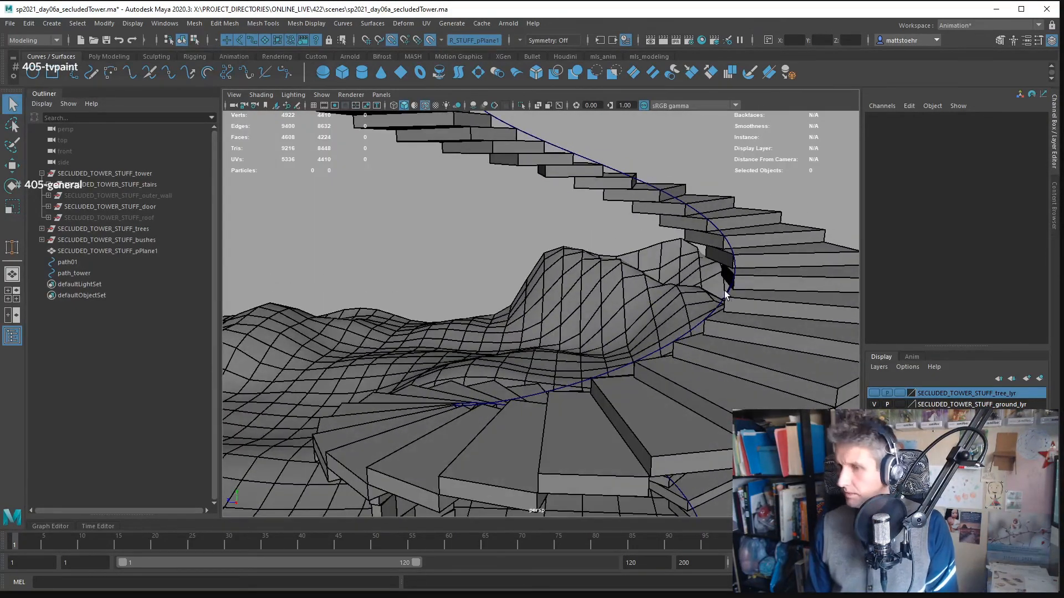
{"action": "left_click_drag", "start_coordinate": [724, 264], "coordinate": [685, 313]}
{"action": "left_click_drag", "start_coordinate": [756, 358], "coordinate": [613, 277]}
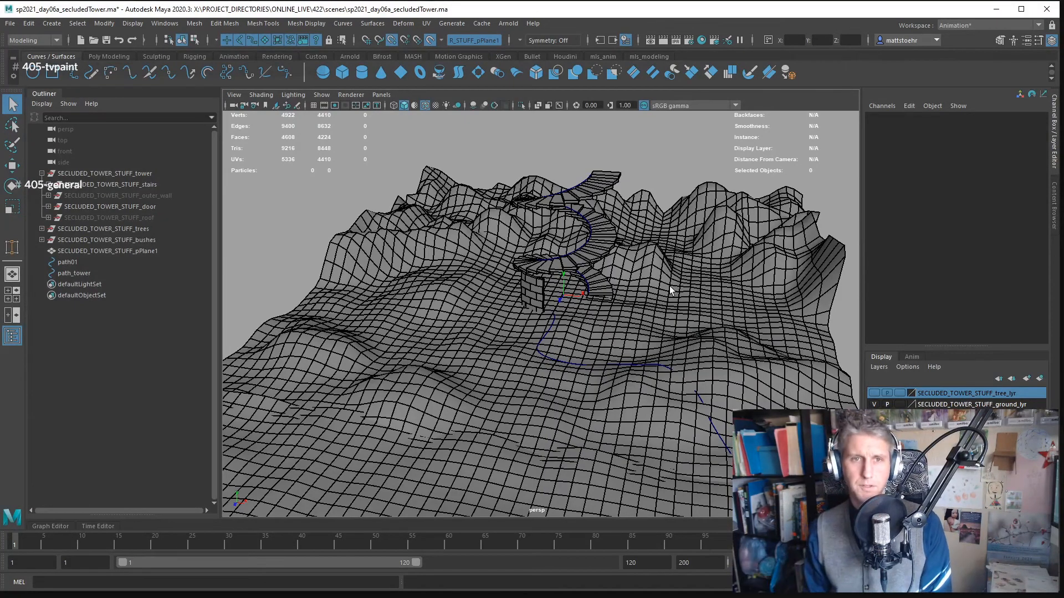
{"action": "left_click_drag", "start_coordinate": [696, 304], "coordinate": [666, 307]}
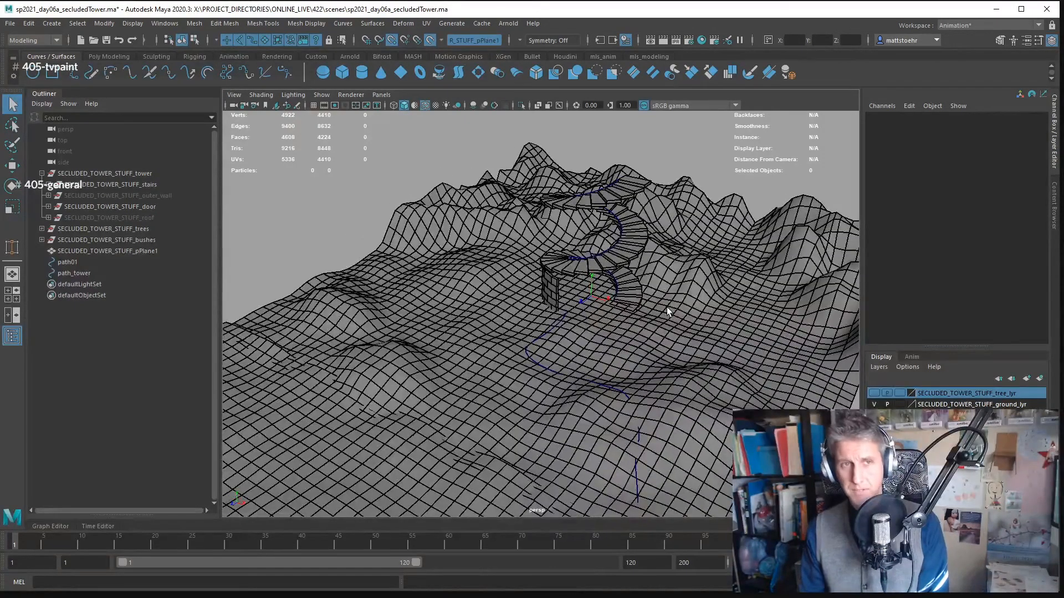
- Save the scene over the existing file sp2021_day06a_secludedTower_revision.ma in the scenes folder
{"action": "key", "text": "ctrl+shift+s"}
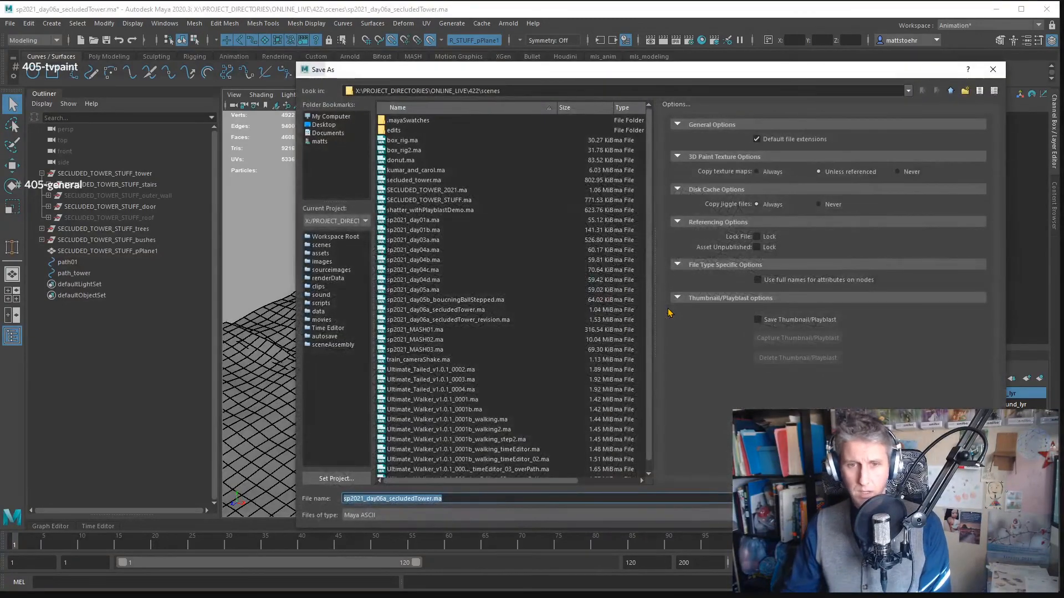
{"action": "left_click", "coordinate": [483, 321]}
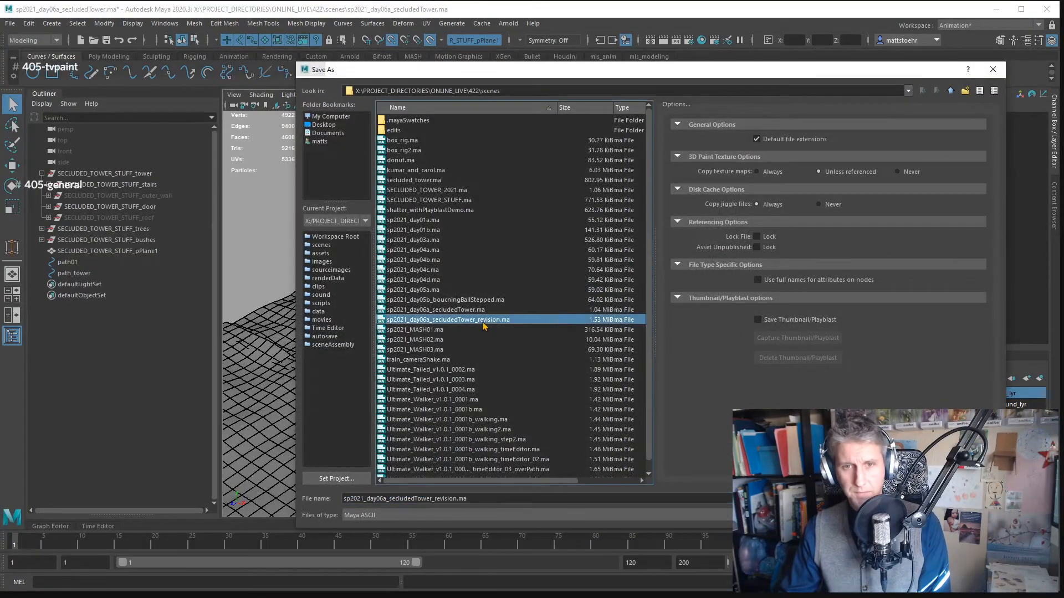
{"action": "left_click", "coordinate": [973, 499]}
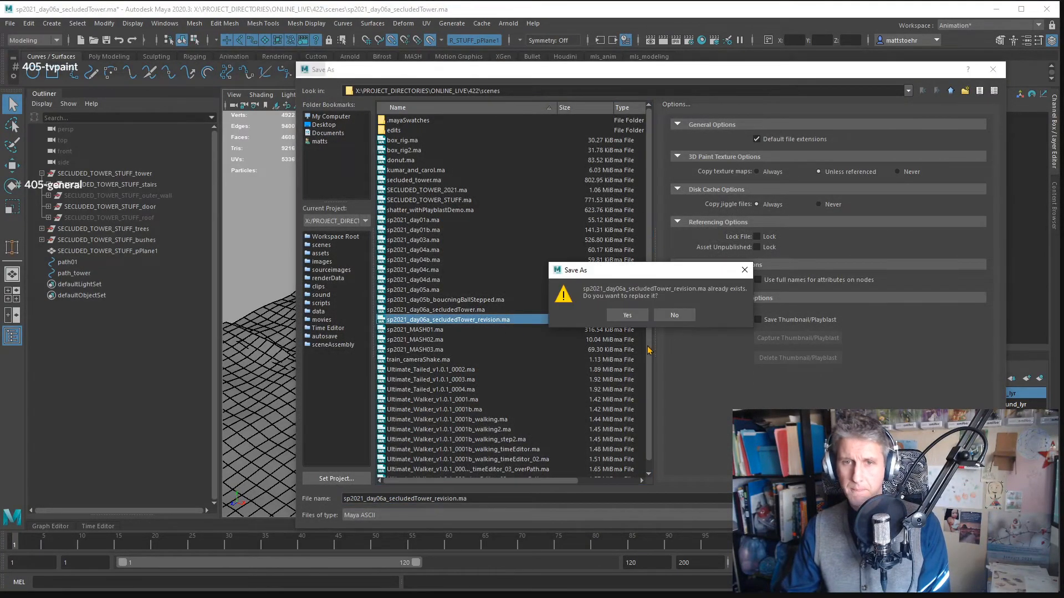
{"action": "key", "text": "Return"}
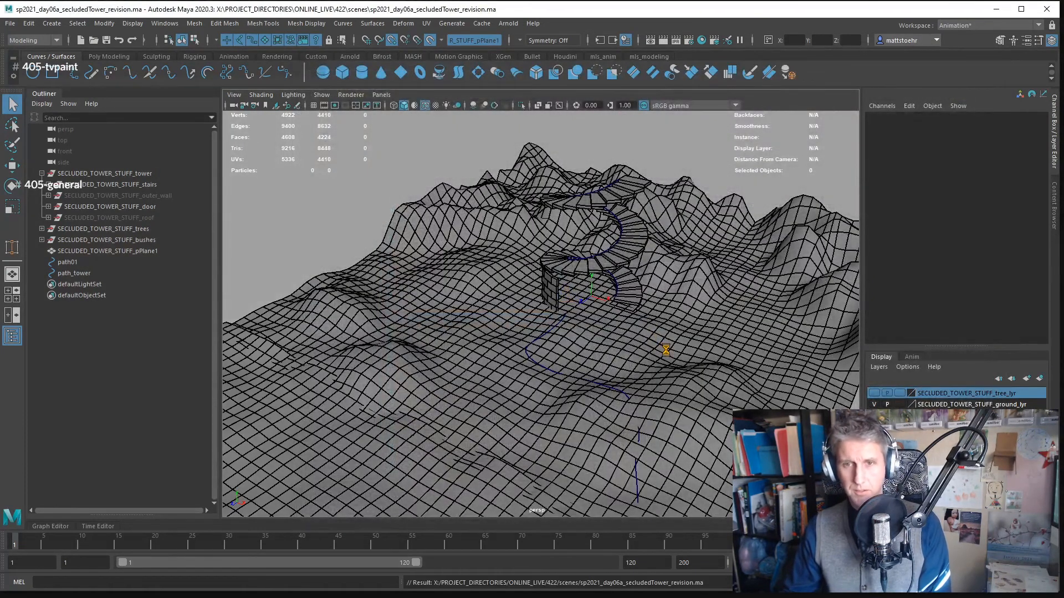
- Start a new empty scene and show the grid in the perspective view
{"action": "key", "text": "ctrl+n"}
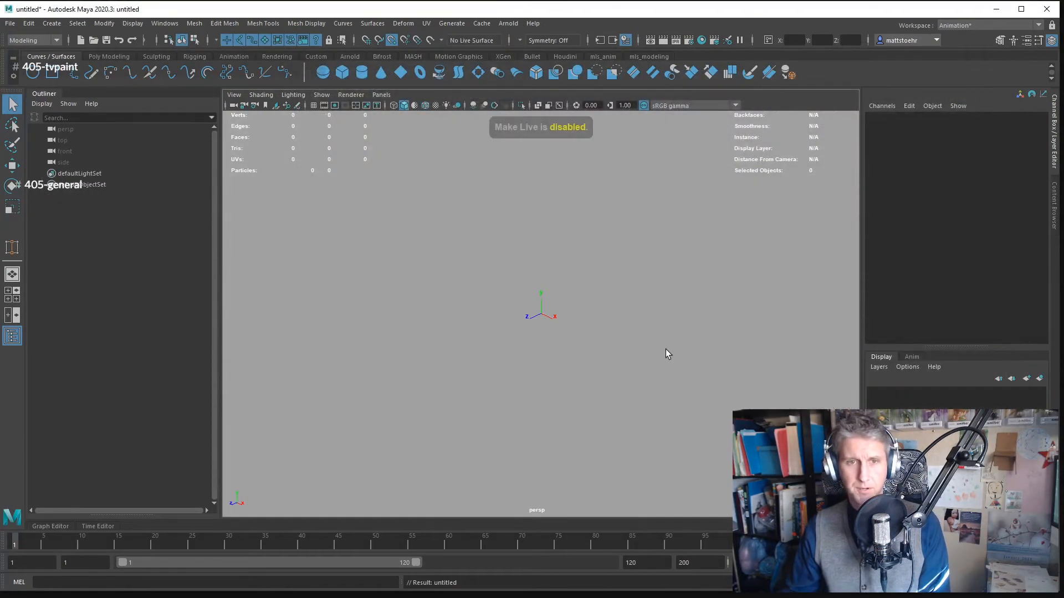
{"action": "left_click", "coordinate": [314, 106]}
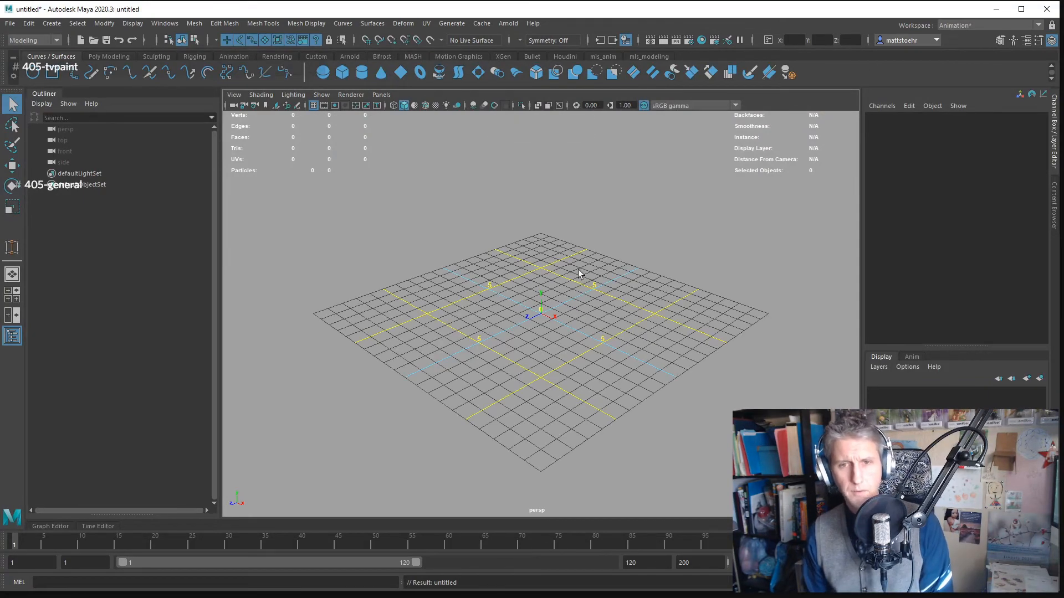
{"action": "scroll", "coordinate": [579, 277], "scroll_direction": "up", "scroll_amount": 5}
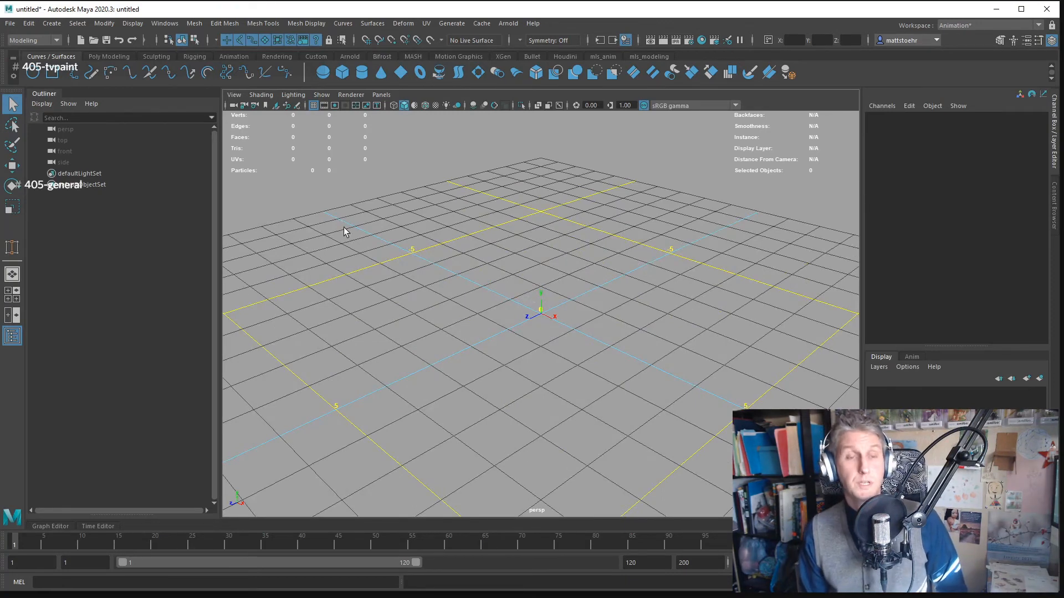
- Draw two roughly parallel, freehand S-shaped curves across opposite sides of the grid with the Pencil Curve tool
{"action": "left_click", "coordinate": [75, 73]}
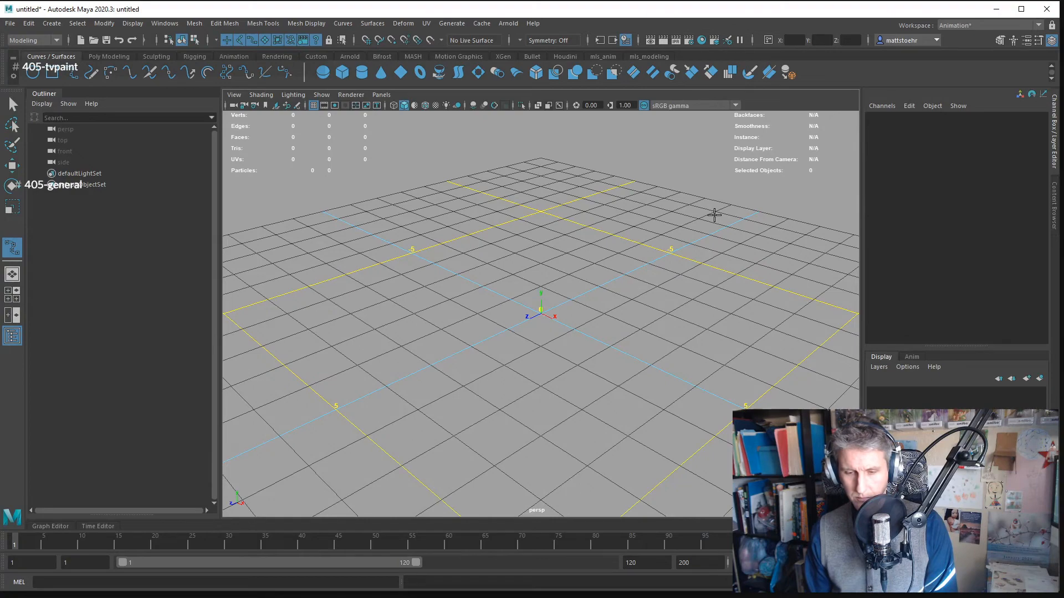
{"action": "left_click_drag", "start_coordinate": [715, 215], "coordinate": [548, 272]}
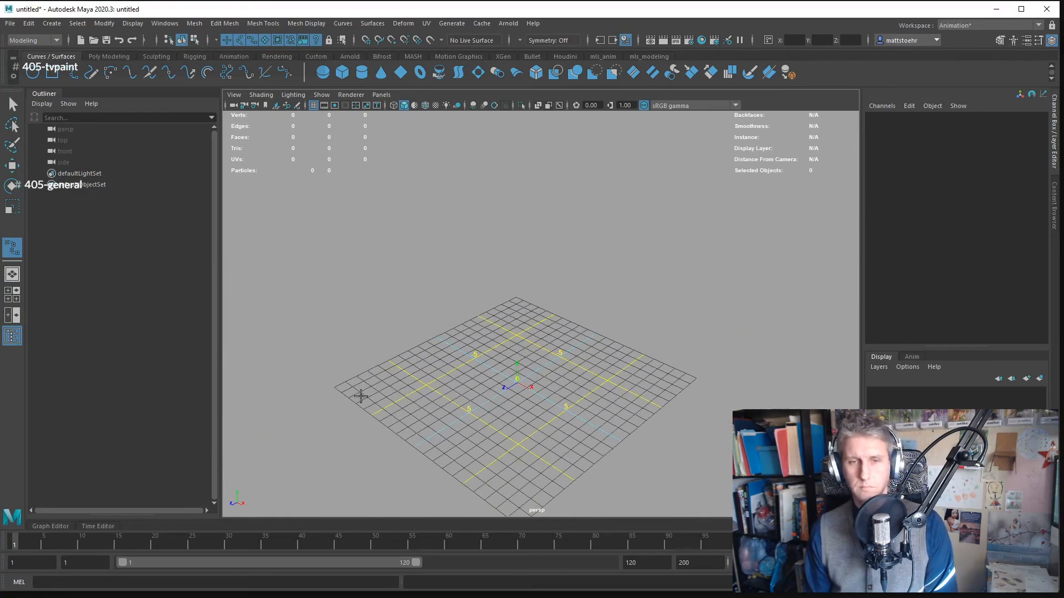
{"action": "left_click", "coordinate": [91, 73]}
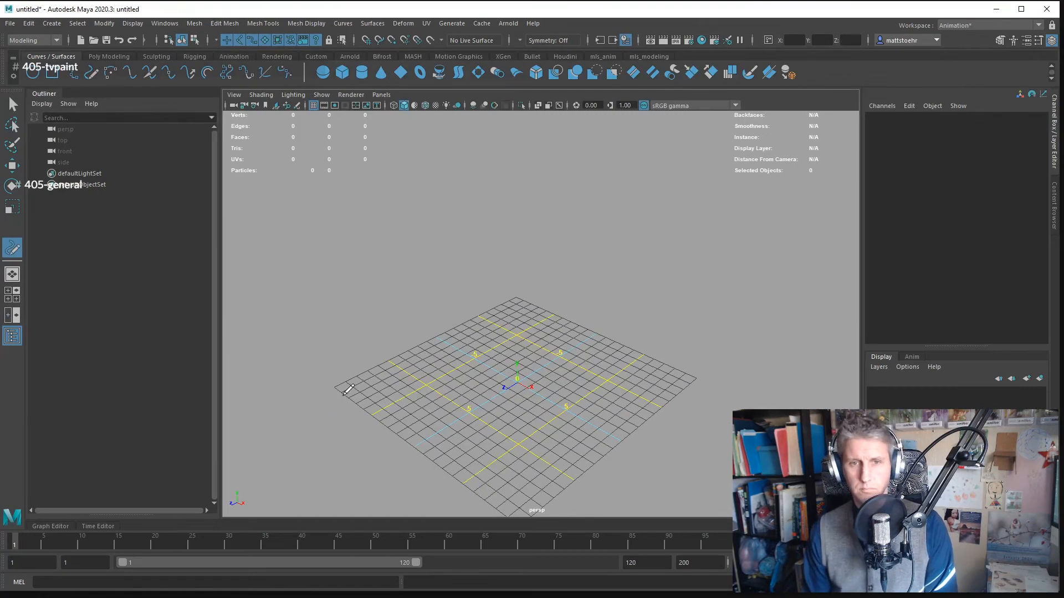
{"action": "left_click_drag", "start_coordinate": [324, 389], "coordinate": [656, 219]}
{"action": "left_click_drag", "start_coordinate": [475, 496], "coordinate": [782, 266]}
{"action": "mouse_move", "coordinate": [634, 278]}
{"action": "left_mouse_down"}
{"action": "mouse_move", "coordinate": [665, 289]}
{"action": "mouse_move", "coordinate": [662, 273]}
{"action": "left_mouse_up"}
{"action": "key", "text": "q"}
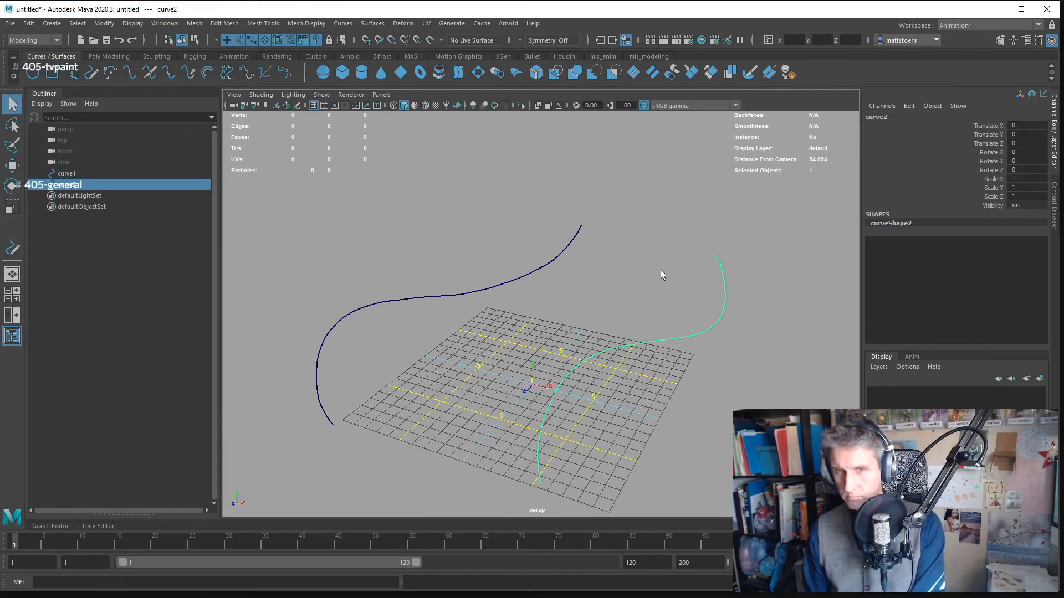
{"action": "left_click_drag", "start_coordinate": [598, 269], "coordinate": [626, 242]}
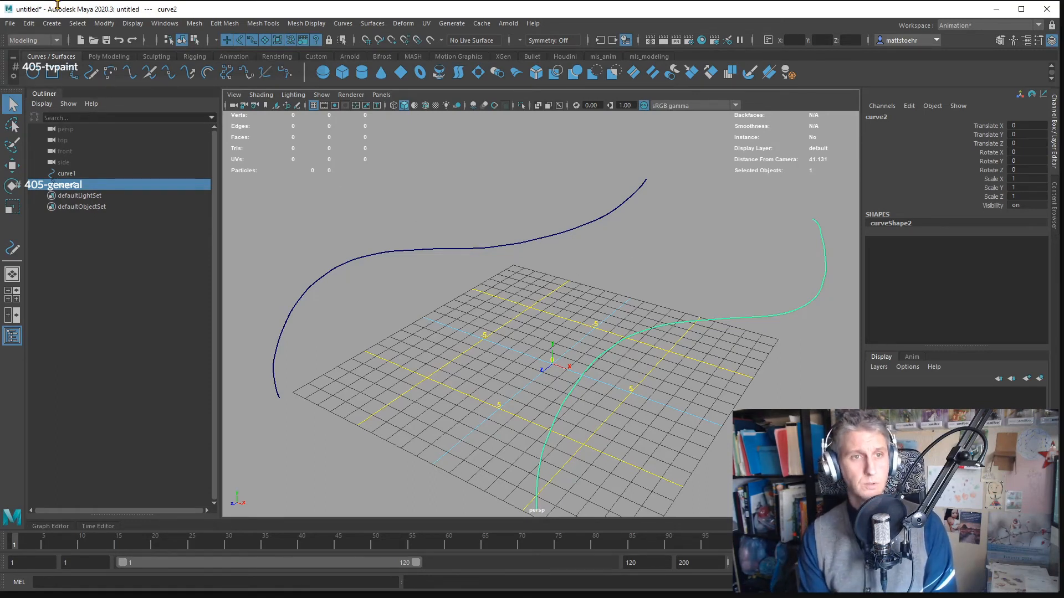
- Create two locators at the origin
{"action": "left_click", "coordinate": [52, 24]}
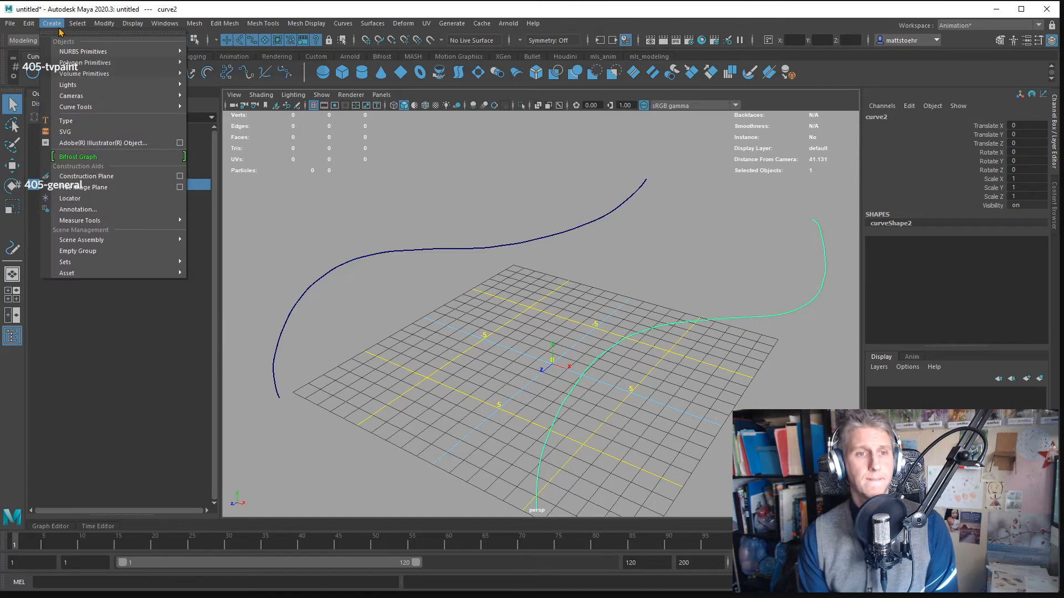
{"action": "left_click", "coordinate": [123, 201]}
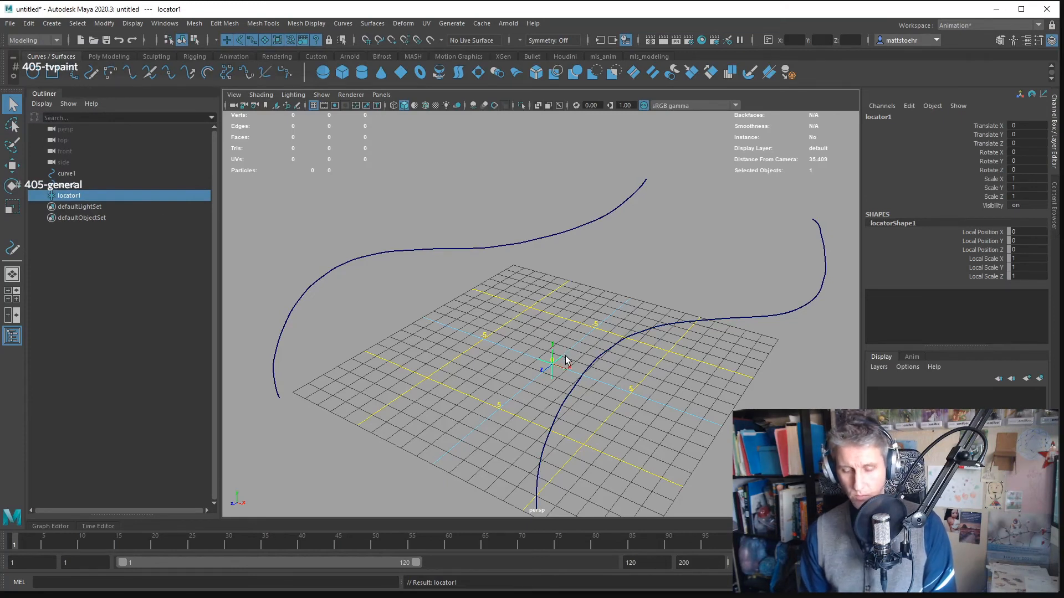
{"action": "key", "text": "g"}
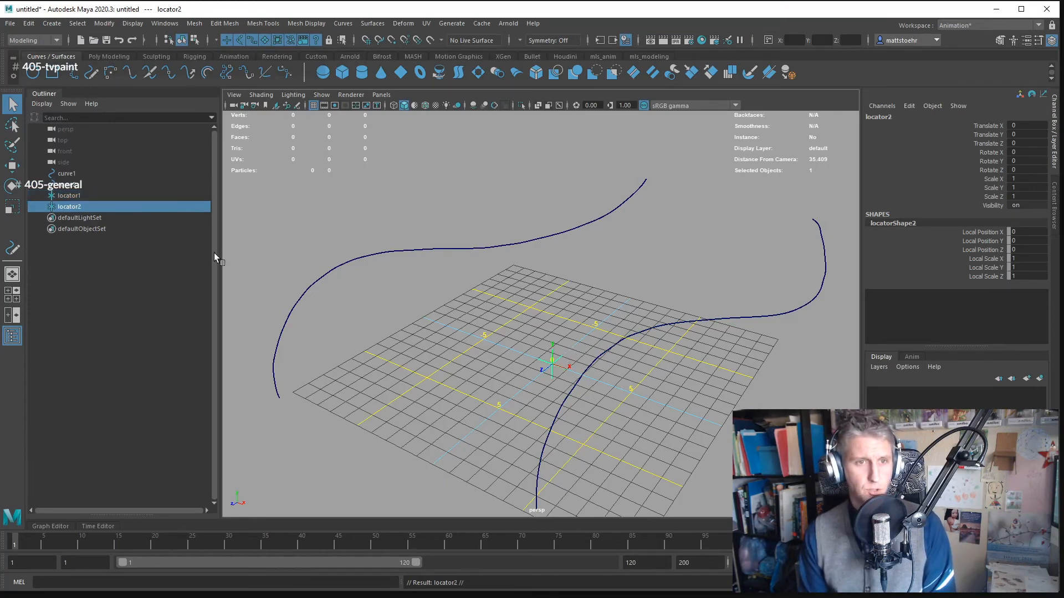
- Switch to the Animation menu set and attach locator1 to curve1 as its motion path
{"action": "left_click", "coordinate": [84, 195]}
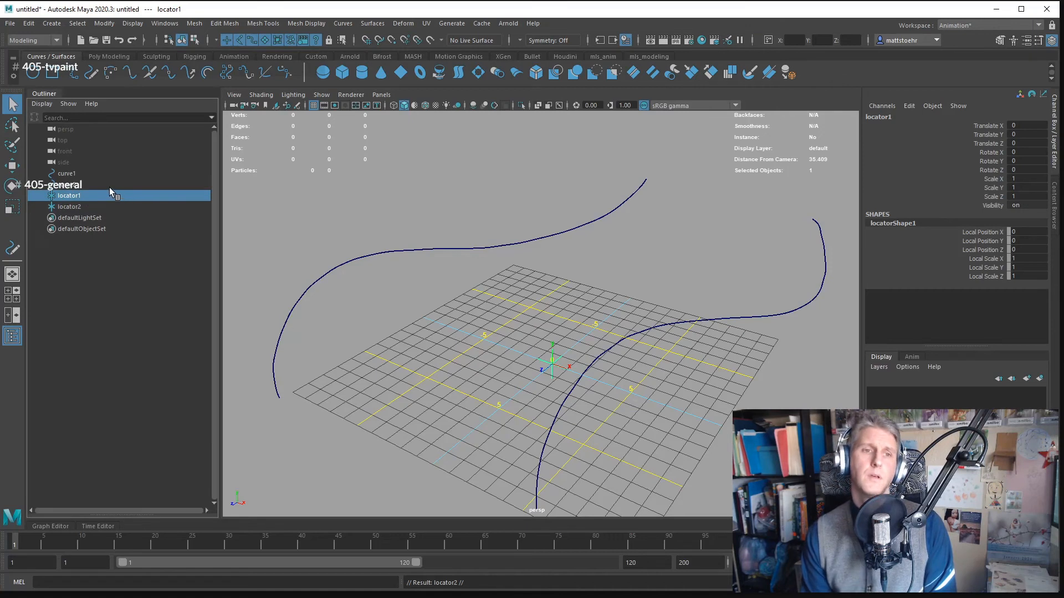
{"action": "left_click", "coordinate": [96, 175], "text": "ctrl"}
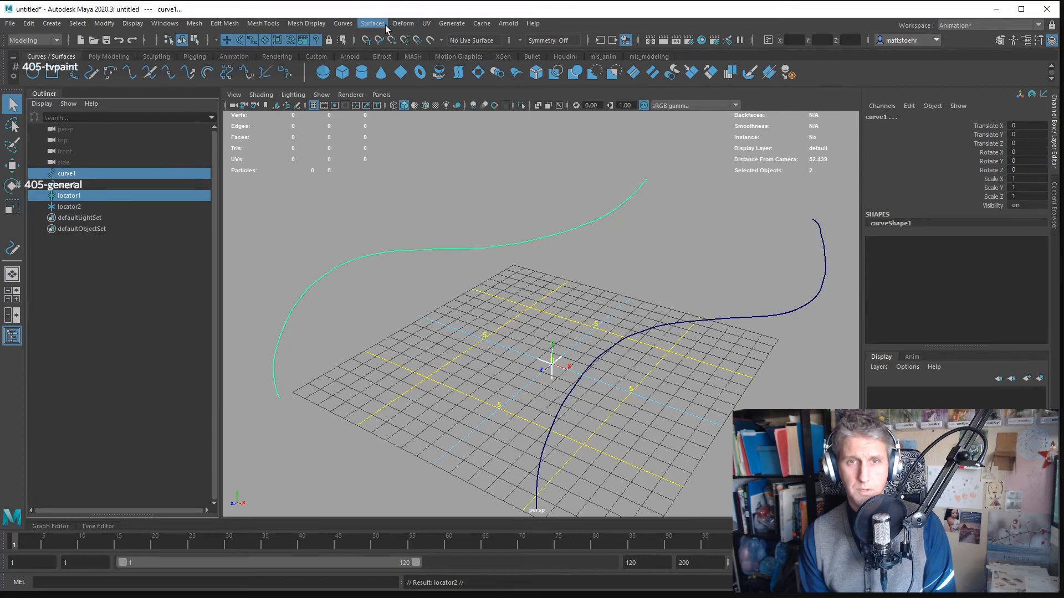
{"action": "left_click", "coordinate": [35, 41]}
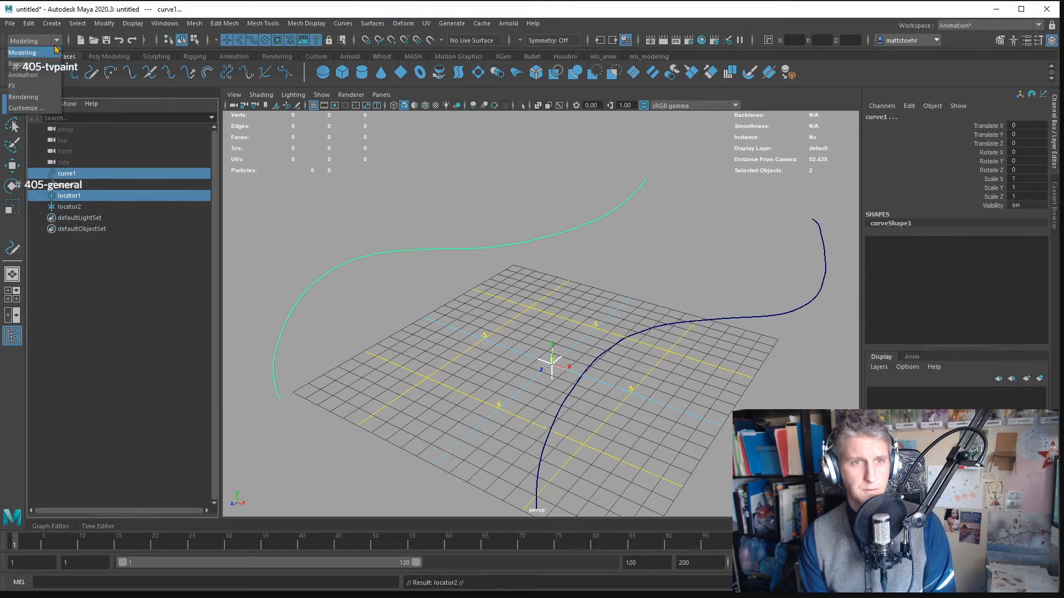
{"action": "left_click", "coordinate": [32, 76]}
{"action": "left_click", "coordinate": [345, 23]}
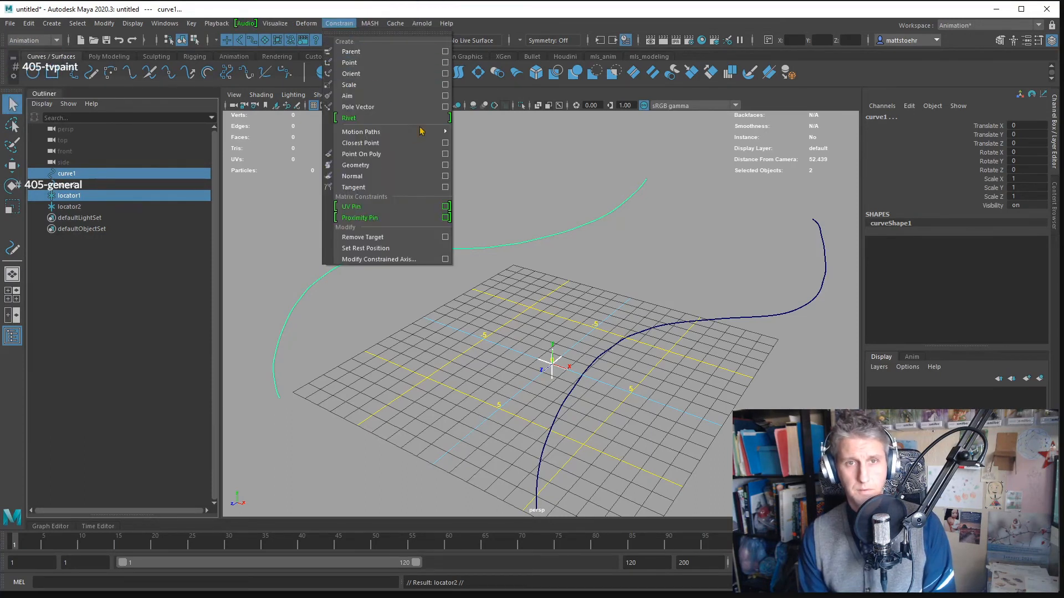
{"action": "mouse_move", "coordinate": [420, 131]}
{"action": "left_click", "coordinate": [493, 122]}
{"action": "left_click_drag", "start_coordinate": [501, 114], "coordinate": [468, 131]}
{"action": "left_click", "coordinate": [480, 143]}
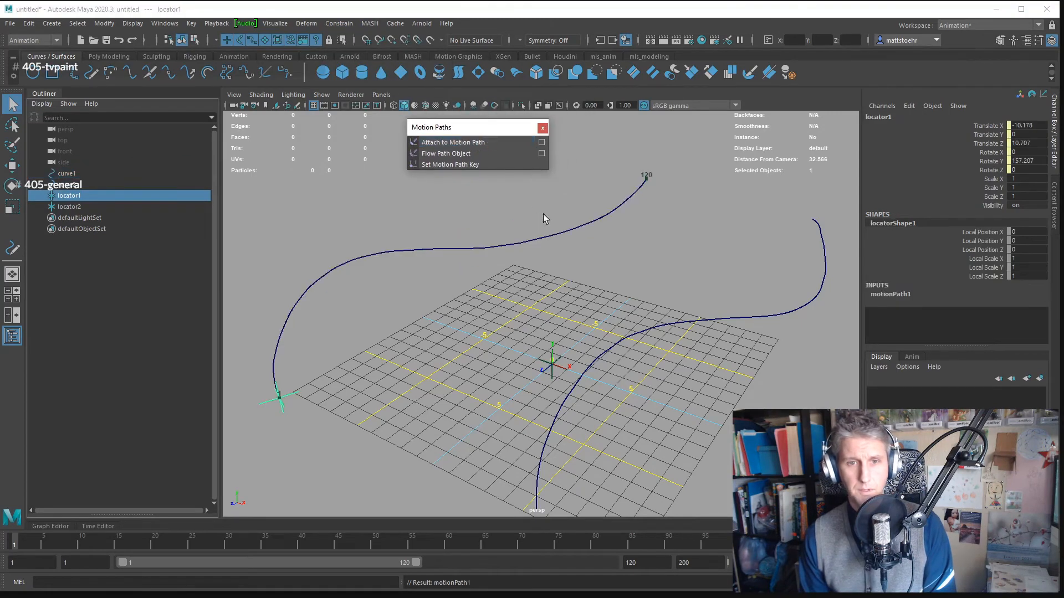
- Attach locator2 to curve2 as its motion path
{"action": "left_click", "coordinate": [562, 364]}
{"action": "left_click", "coordinate": [637, 332], "text": "shift"}
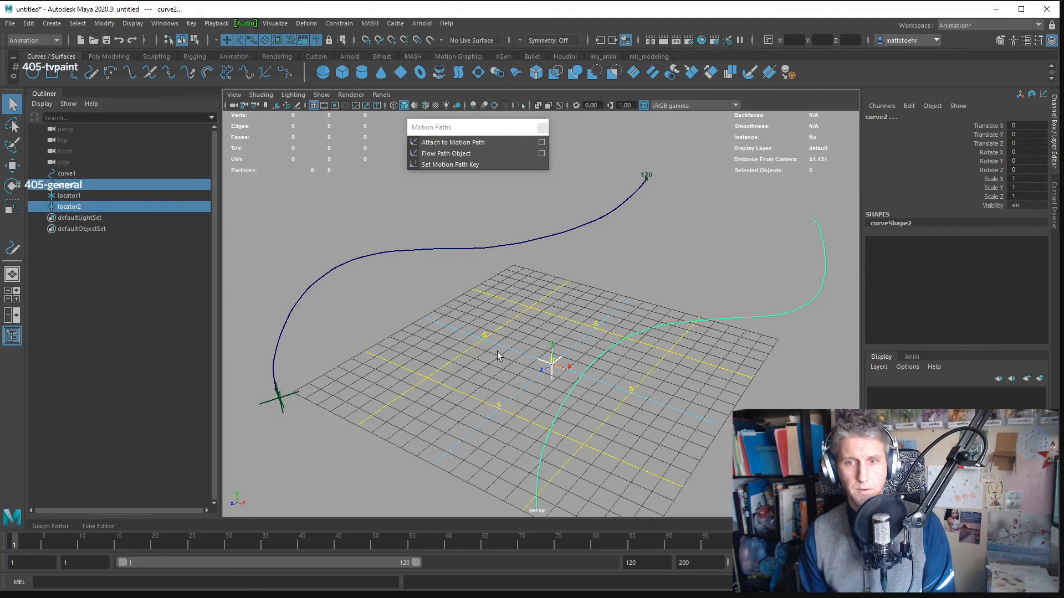
{"action": "left_click", "coordinate": [466, 143]}
{"action": "left_click_drag", "start_coordinate": [506, 181], "coordinate": [574, 291]}
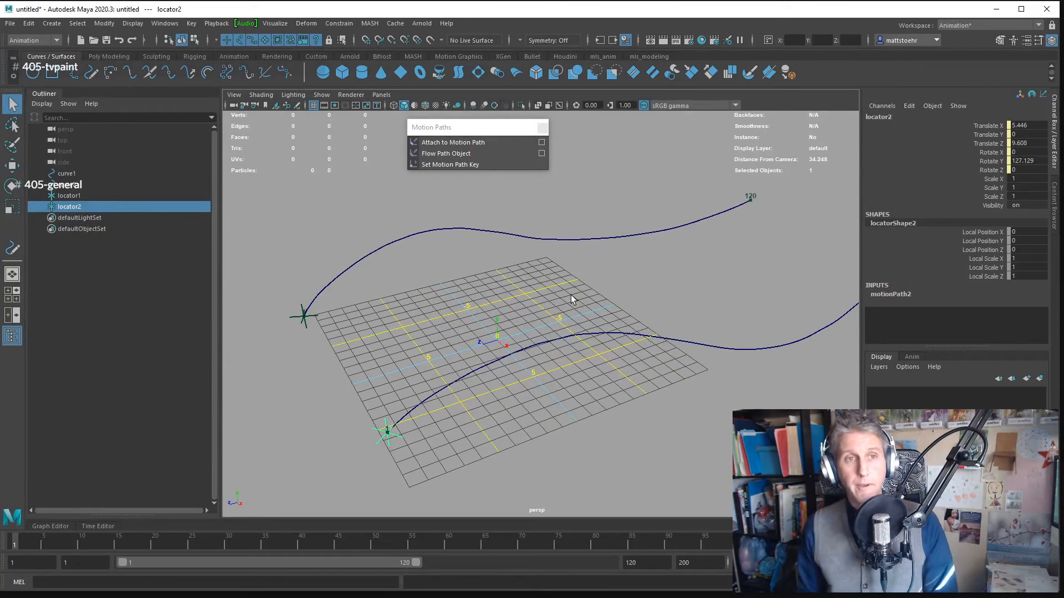
- Create a basic camera at the origin between the two motion paths
{"action": "left_click", "coordinate": [52, 23]}
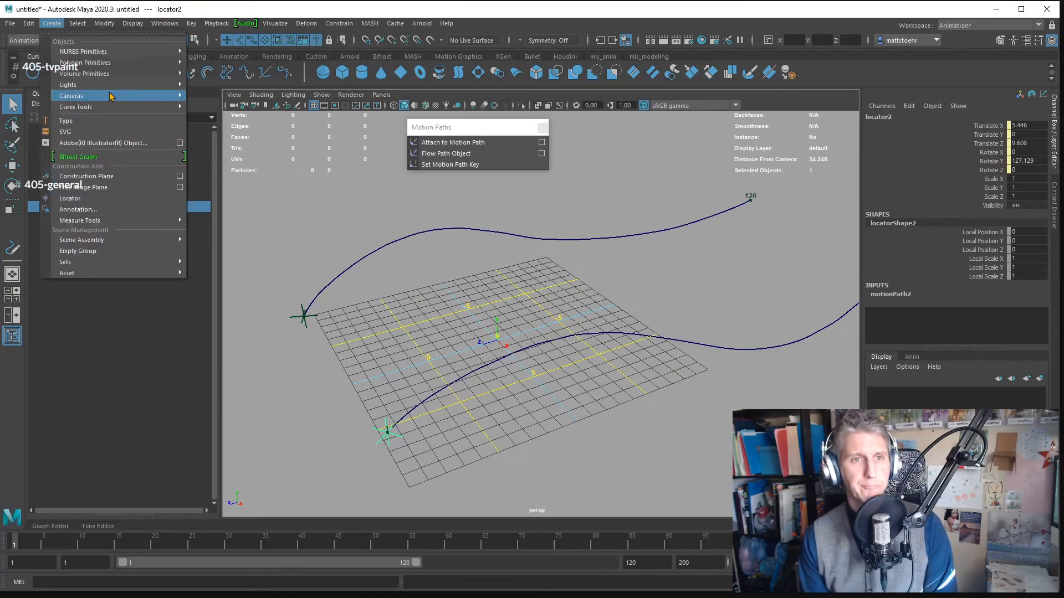
{"action": "mouse_move", "coordinate": [156, 87]}
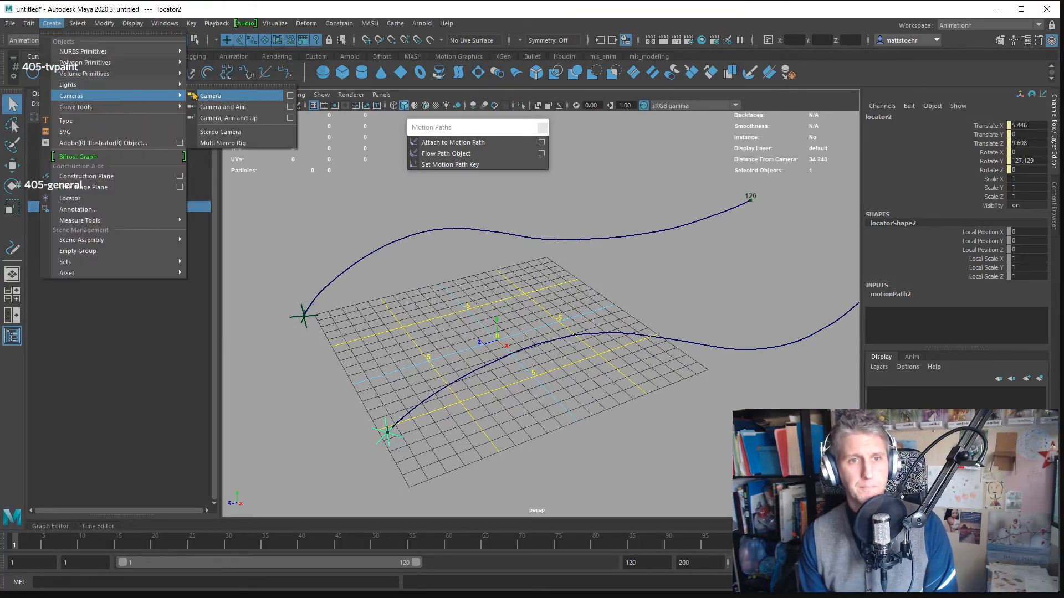
{"action": "left_click", "coordinate": [208, 96]}
{"action": "left_click_drag", "start_coordinate": [550, 252], "coordinate": [577, 237], "text": "alt"}
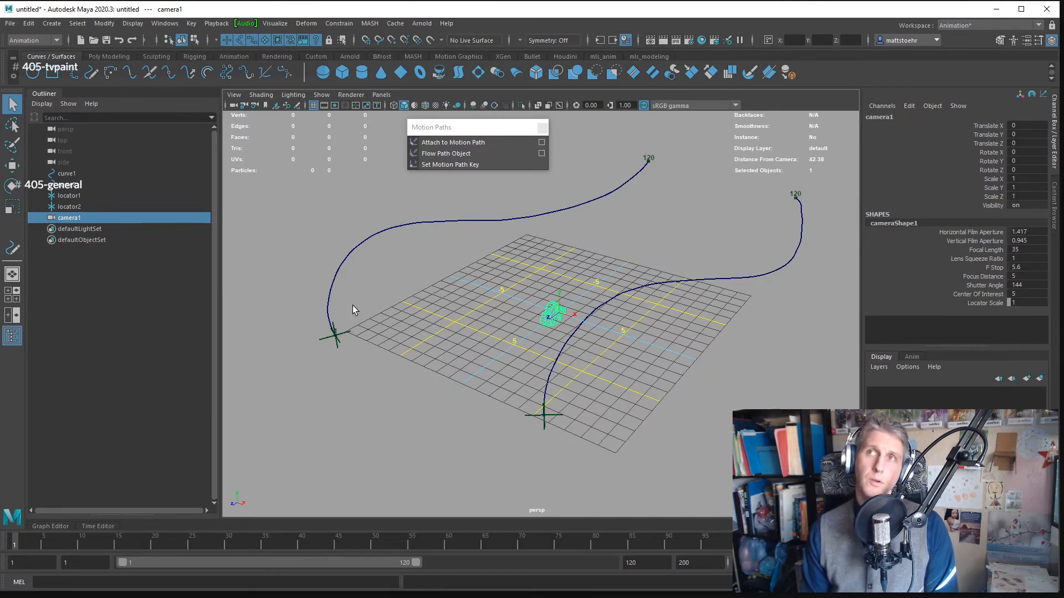
- Parent-constrain the camera to both locators with Maintain offset on, all translate and rotate axes, and weight 1
{"action": "left_click", "coordinate": [339, 24]}
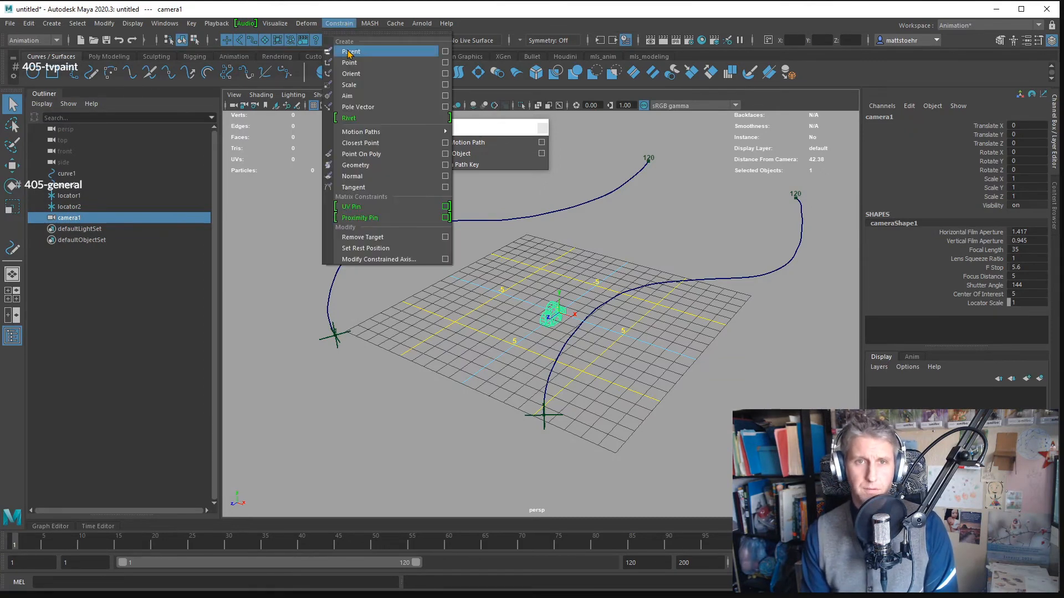
{"action": "left_click", "coordinate": [446, 52]}
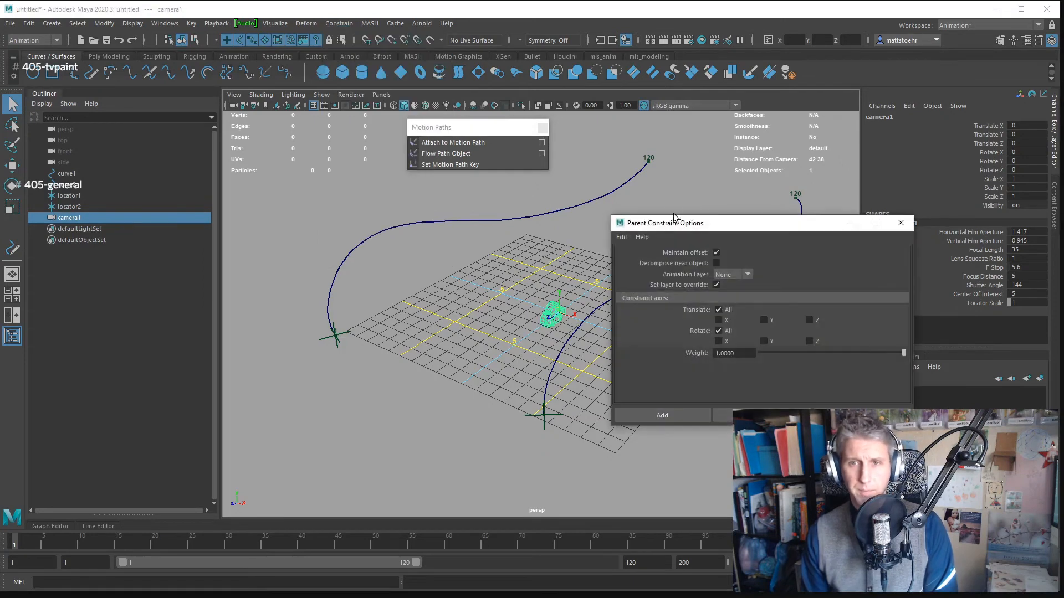
{"action": "left_click_drag", "start_coordinate": [733, 229], "coordinate": [463, 21]}
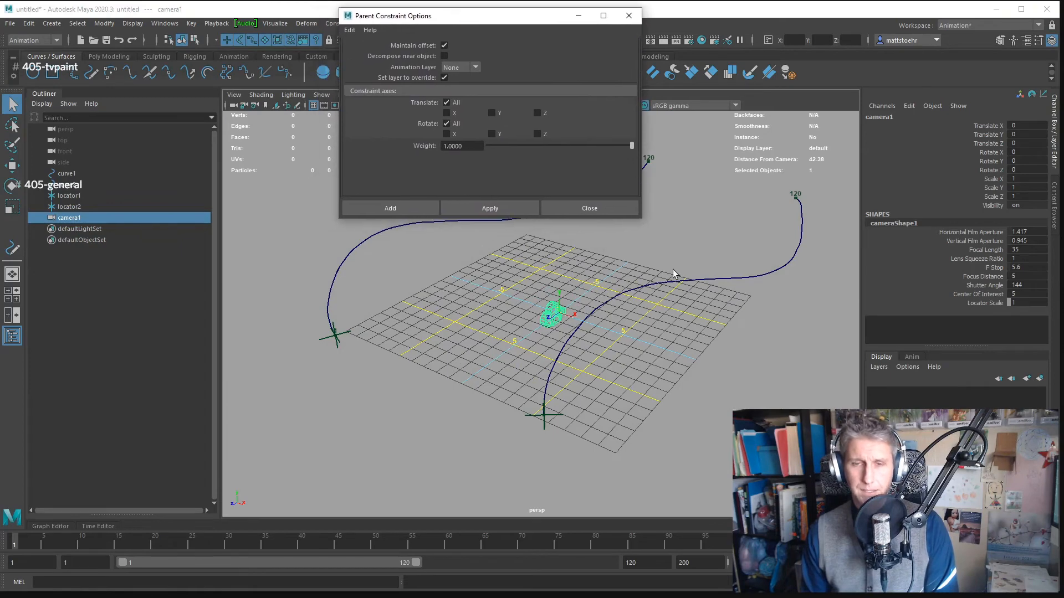
{"action": "left_click_drag", "start_coordinate": [672, 273], "coordinate": [574, 282]}
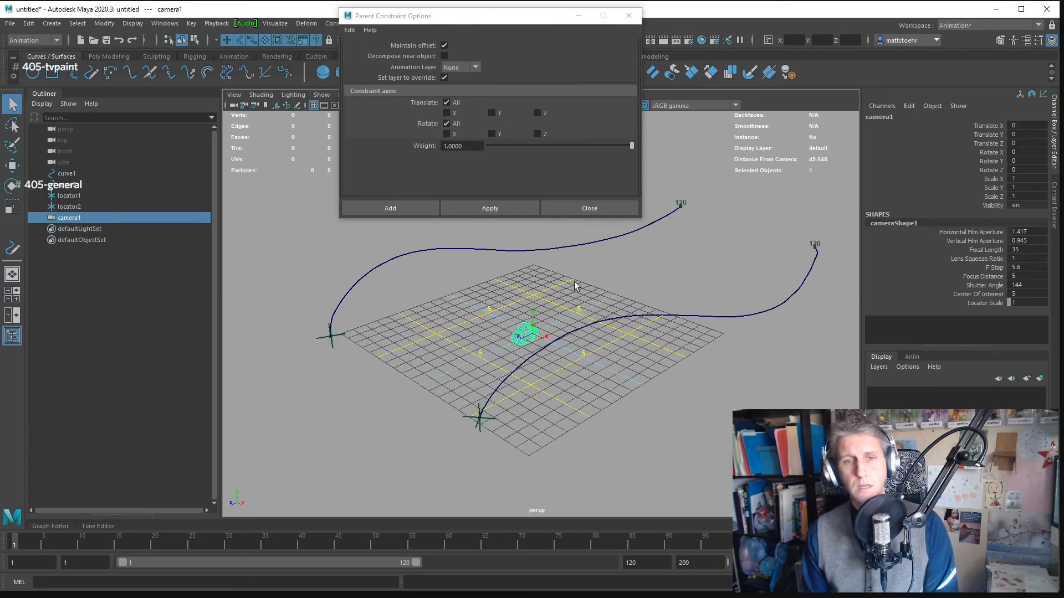
{"action": "left_click_drag", "start_coordinate": [430, 316], "coordinate": [352, 330]}
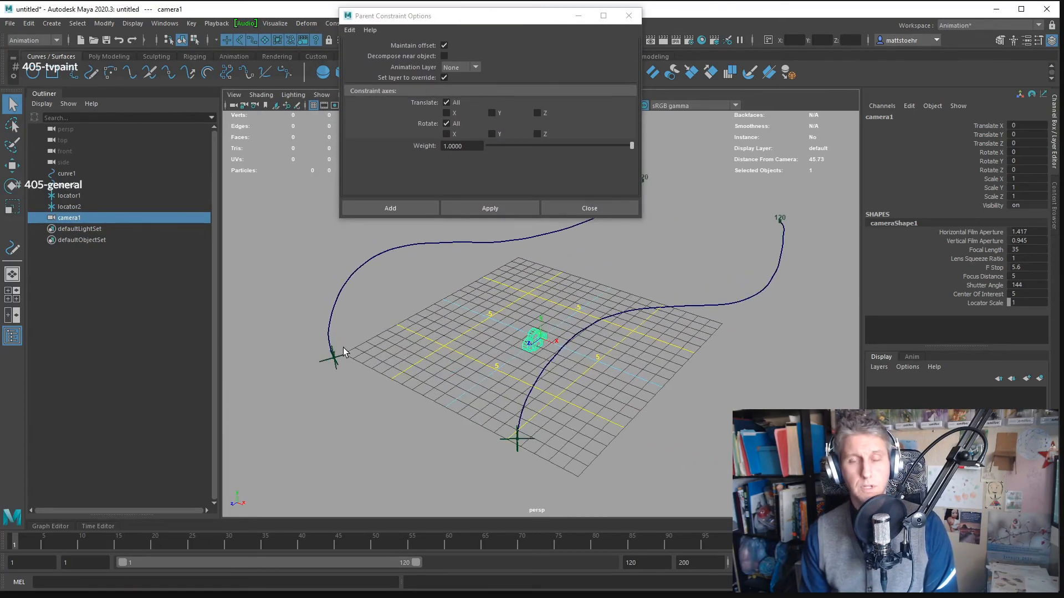
{"action": "left_click", "coordinate": [345, 361]}
{"action": "left_click", "coordinate": [503, 447], "text": "shift"}
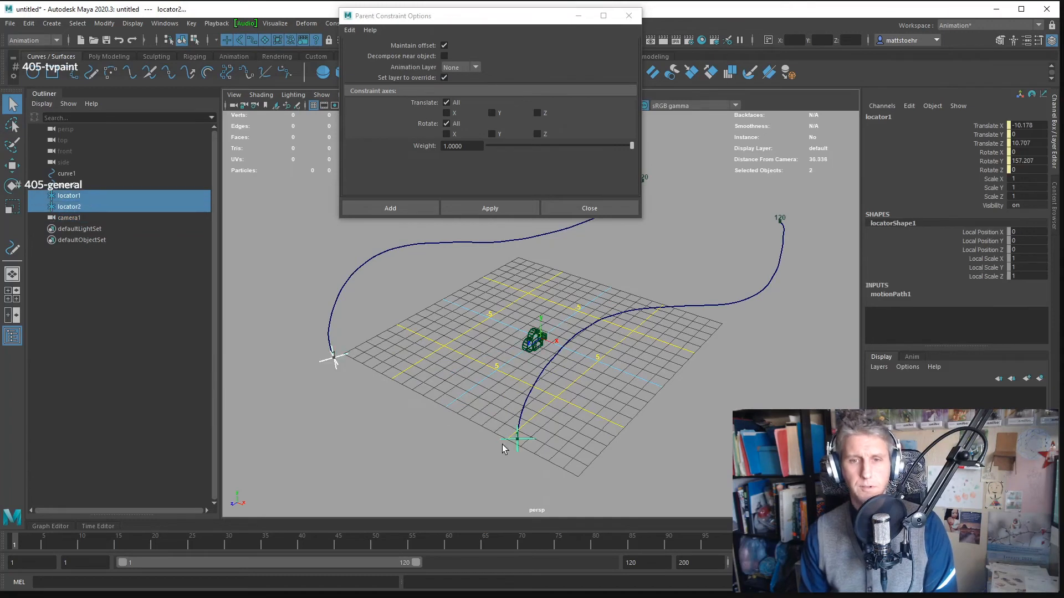
{"action": "left_click", "coordinate": [530, 348], "text": "shift"}
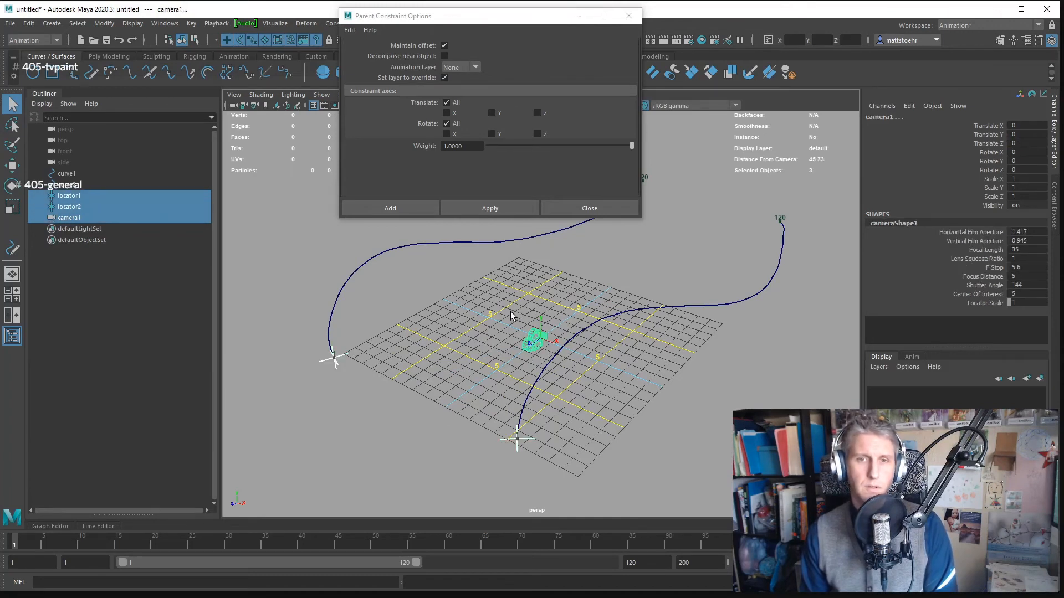
{"action": "left_click", "coordinate": [504, 206]}
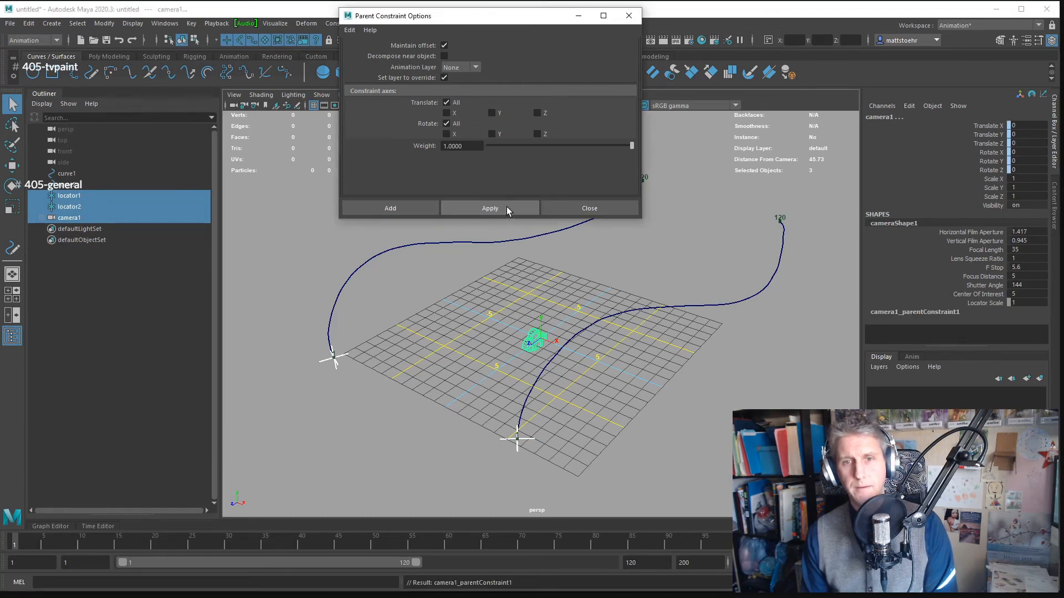
- Turn off Maintain offset in the Parent Constraint options and delete the existing parent constraint under camera1
{"action": "left_click", "coordinate": [444, 45]}
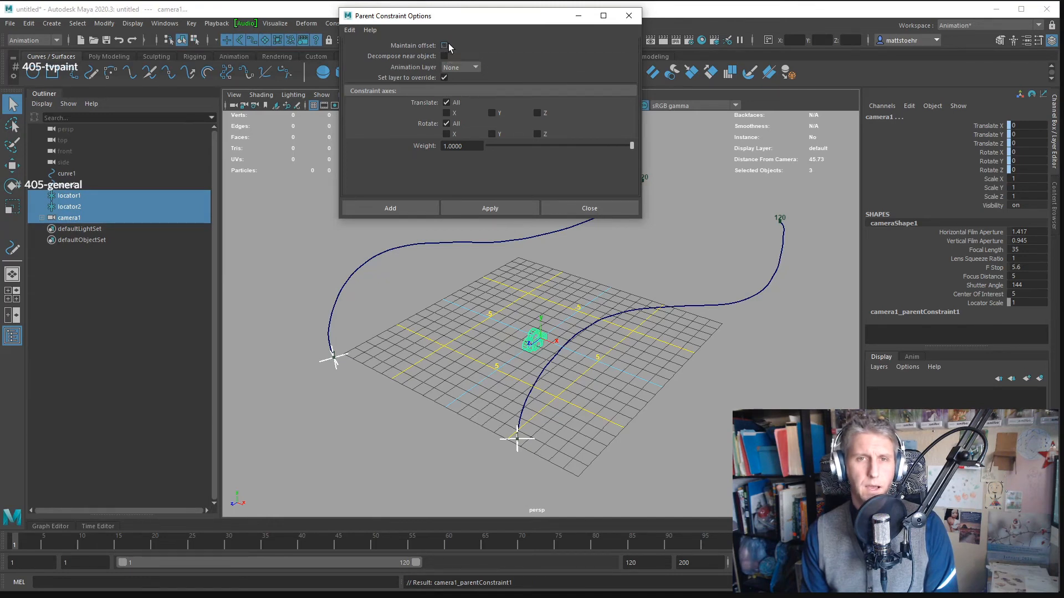
{"action": "left_click_drag", "start_coordinate": [470, 19], "coordinate": [474, 21]}
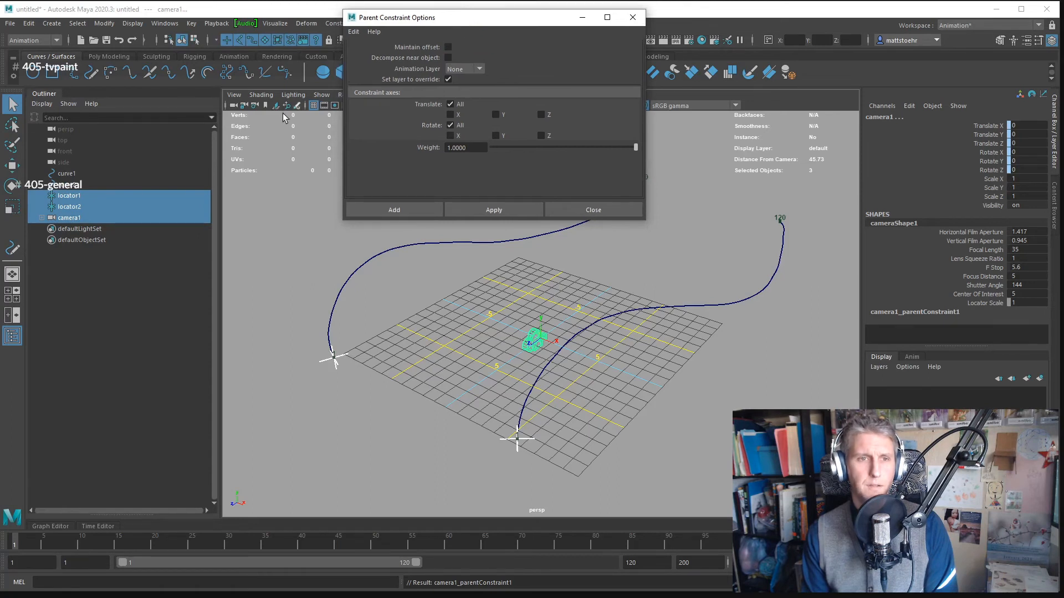
{"action": "left_click", "coordinate": [42, 218]}
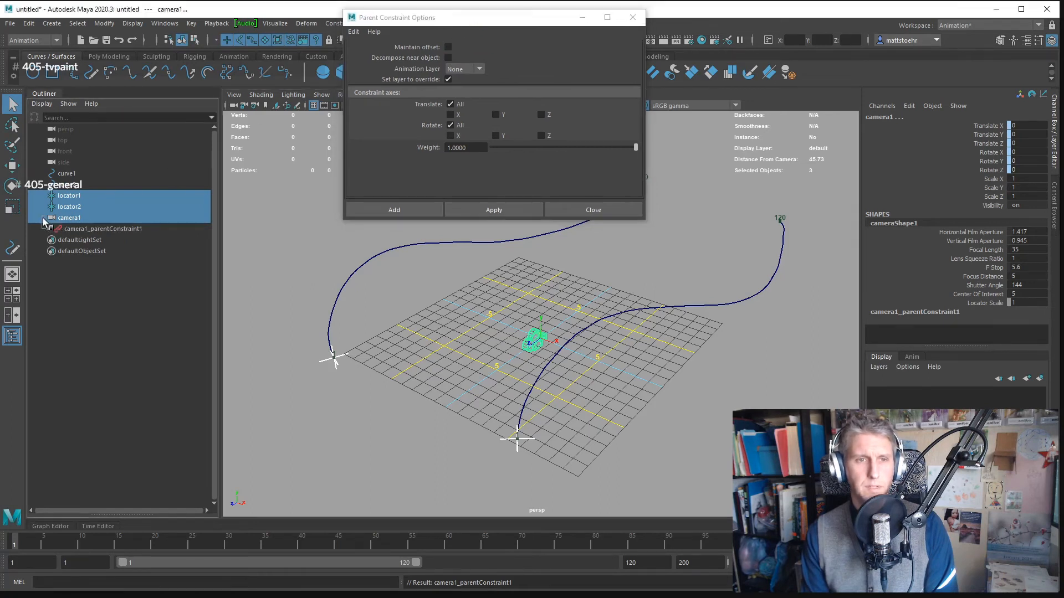
{"action": "left_click", "coordinate": [83, 220]}
{"action": "left_click", "coordinate": [99, 230]}
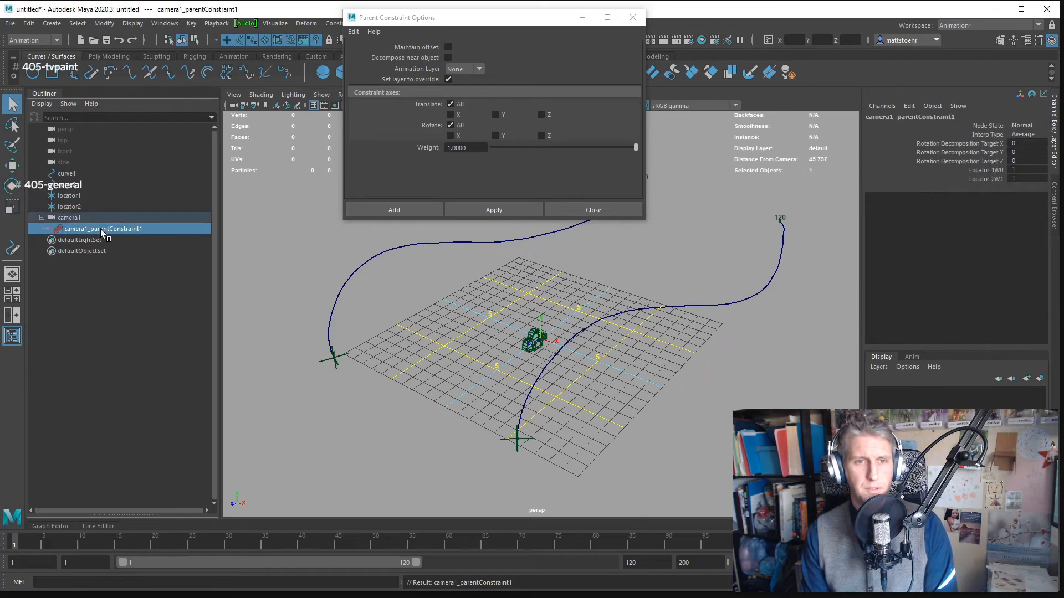
{"action": "key", "text": "Delete"}
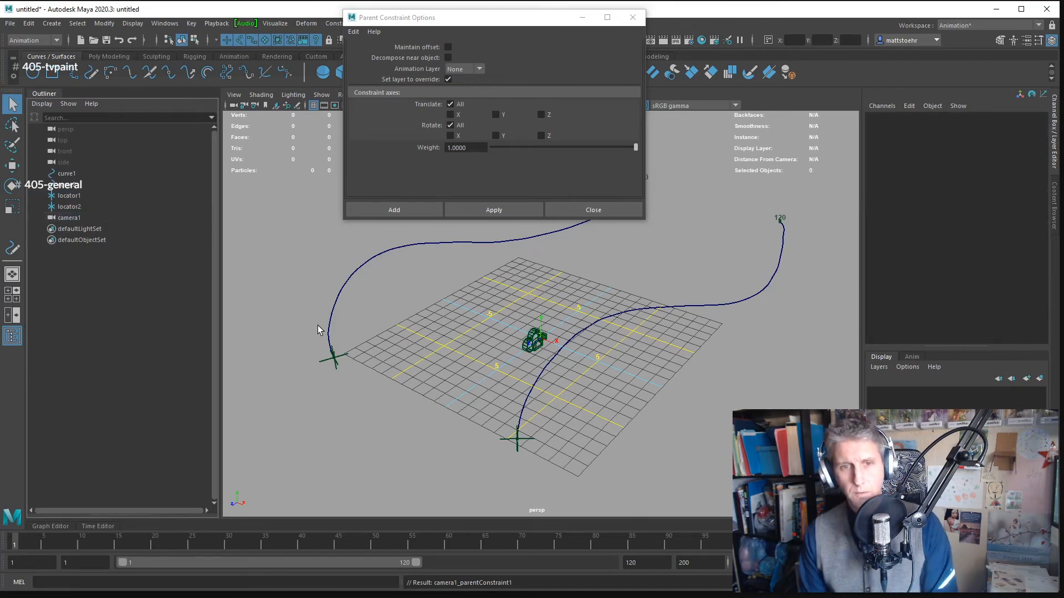
- Parent-constrain the camera to locator1 and locator2 again with Maintain offset off, all translate and rotate axes, and weight 1
{"action": "left_click_drag", "start_coordinate": [343, 351], "coordinate": [347, 366]}
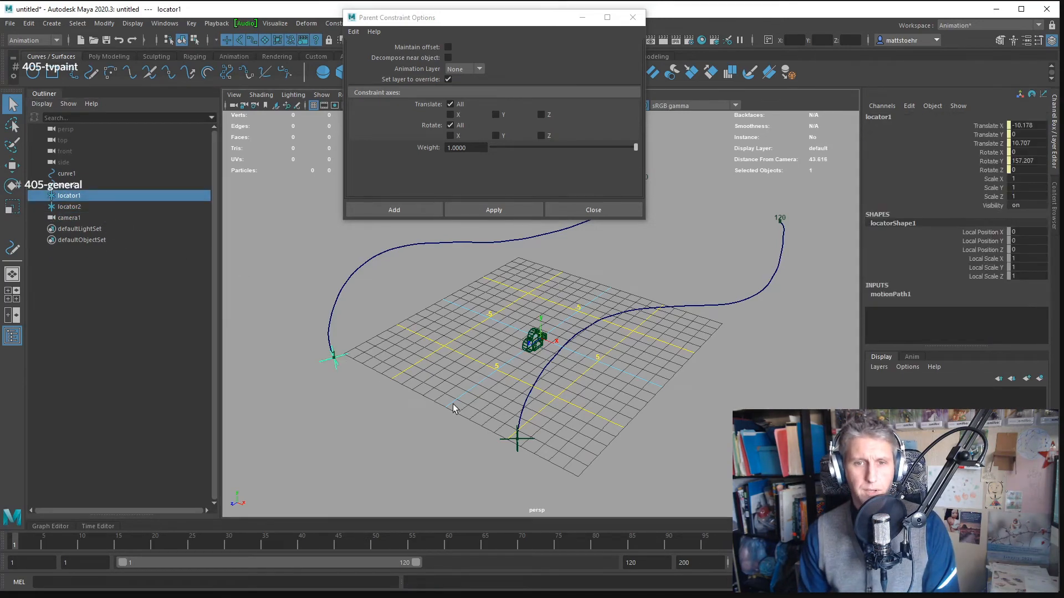
{"action": "left_click", "coordinate": [502, 438], "text": "shift"}
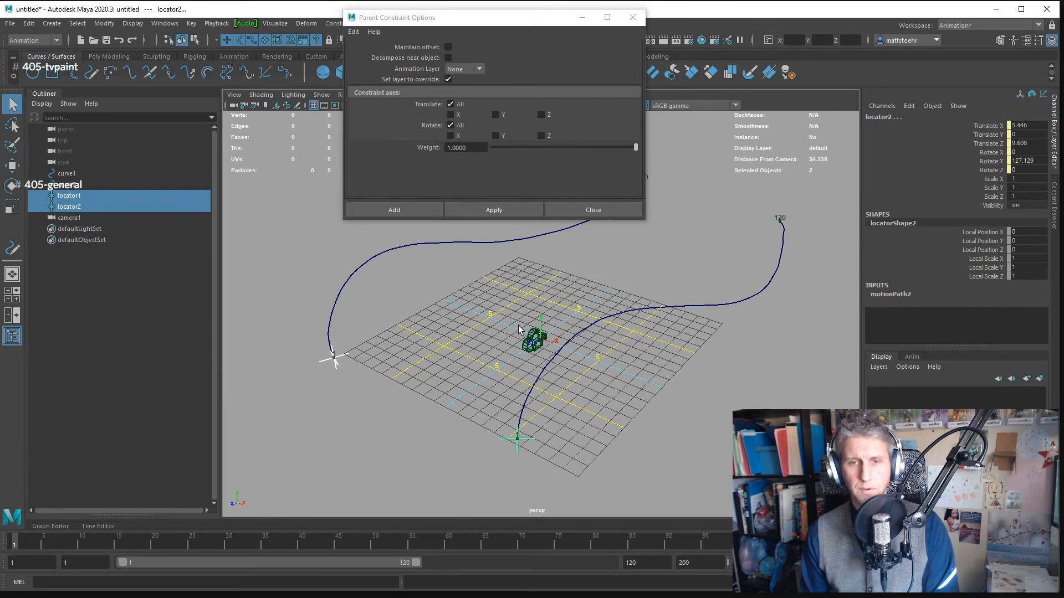
{"action": "left_click", "coordinate": [527, 357], "text": "shift"}
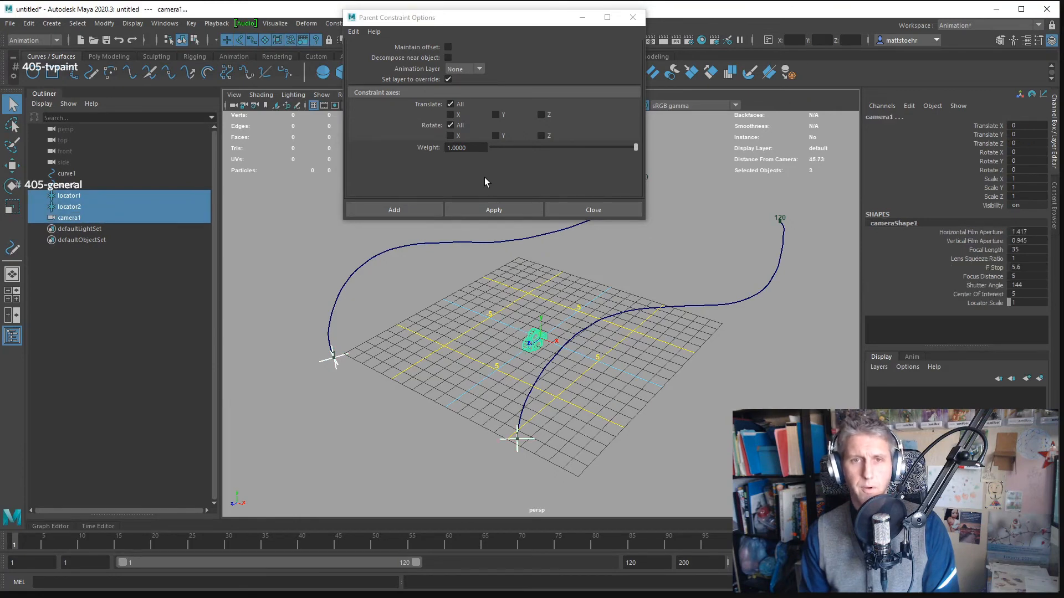
{"action": "left_click", "coordinate": [494, 209]}
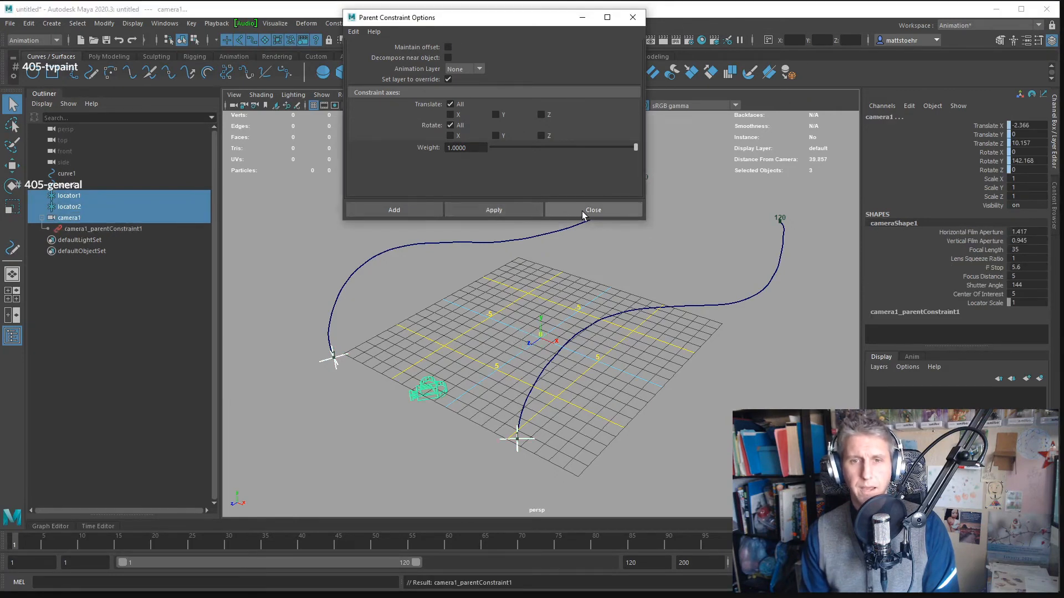
{"action": "left_click", "coordinate": [592, 209]}
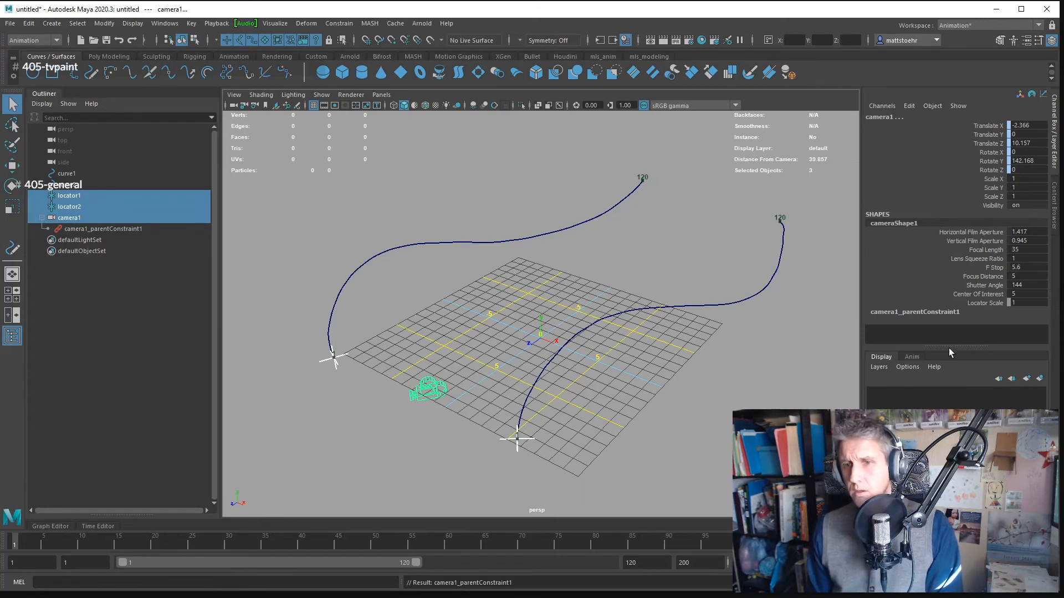
- Show the channels of camera1_parentConstraint1 and set the Locator 1W0 weight to 0
{"action": "left_click_drag", "start_coordinate": [953, 348], "coordinate": [952, 413]}
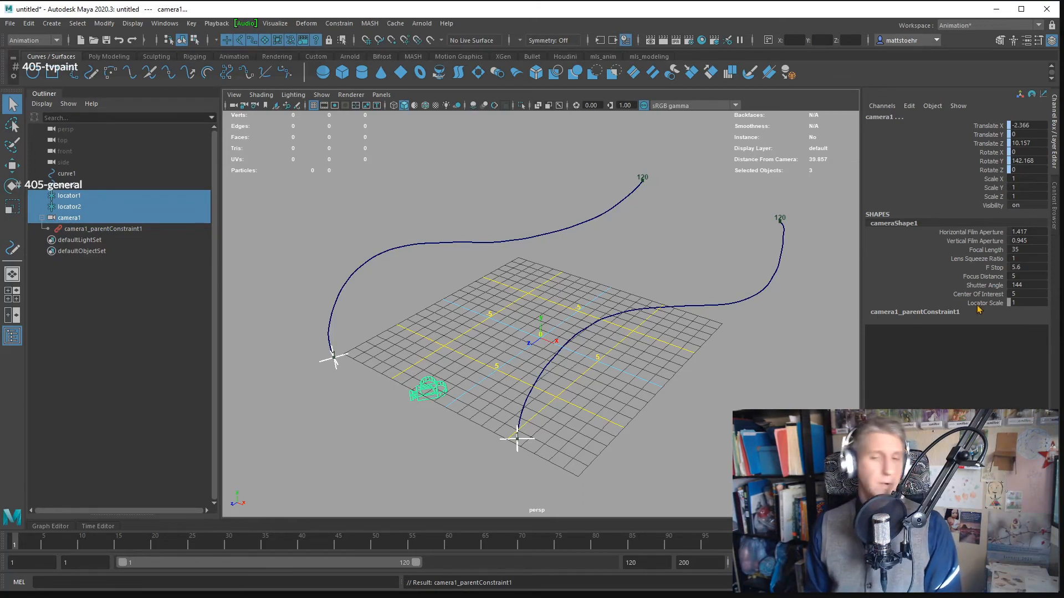
{"action": "left_click", "coordinate": [927, 313]}
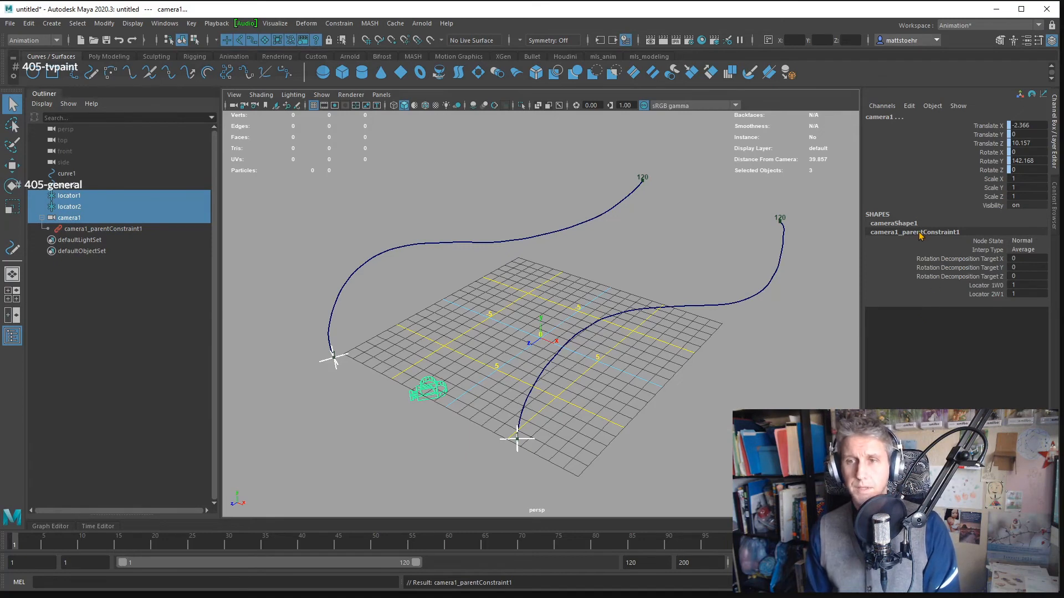
{"action": "left_click", "coordinate": [996, 290]}
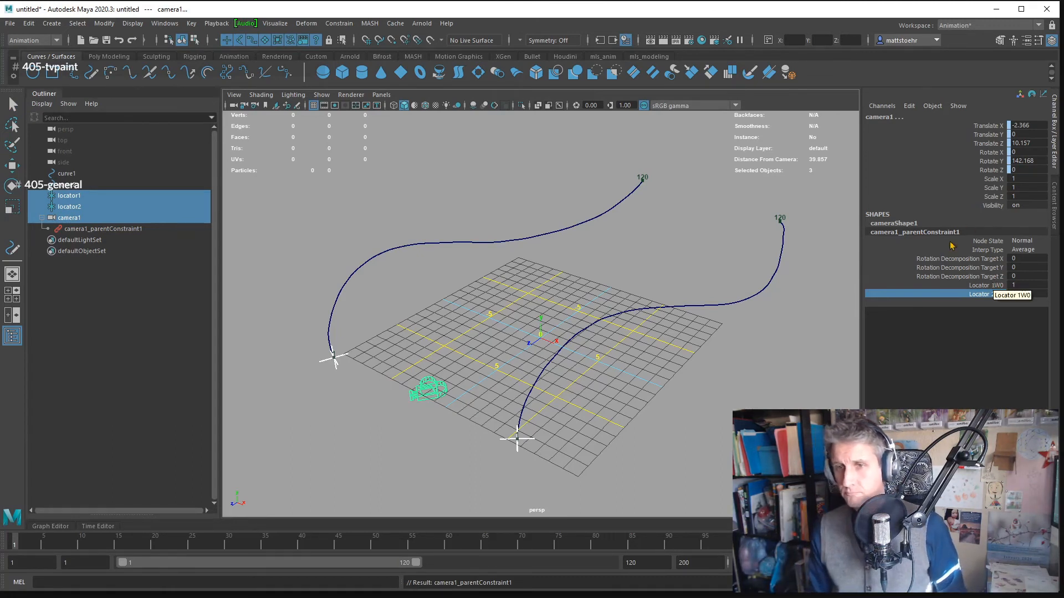
{"action": "left_click", "coordinate": [1025, 286]}
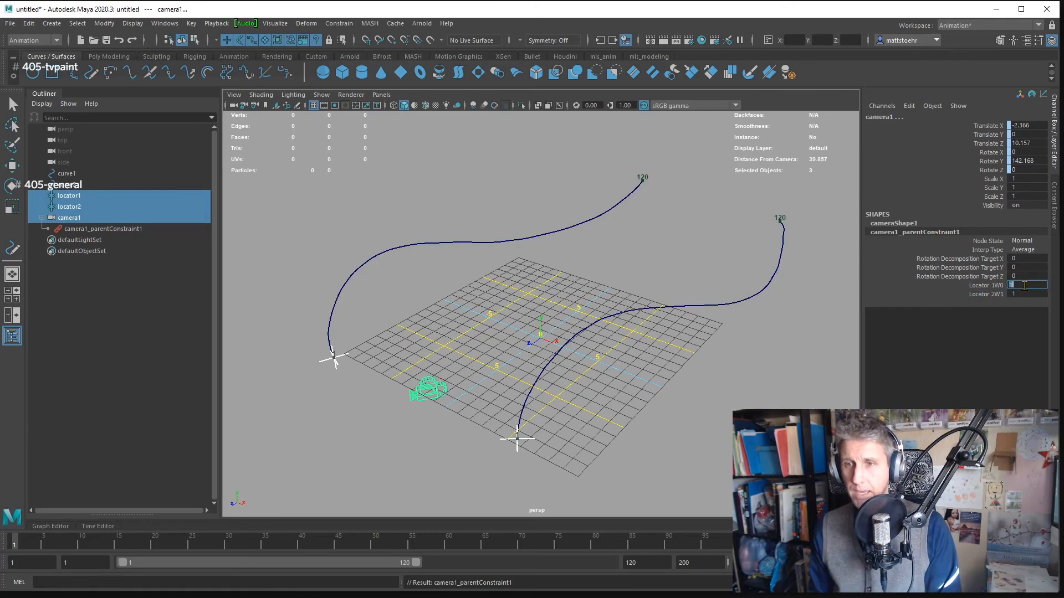
{"action": "left_click_drag", "start_coordinate": [501, 335], "coordinate": [652, 289]}
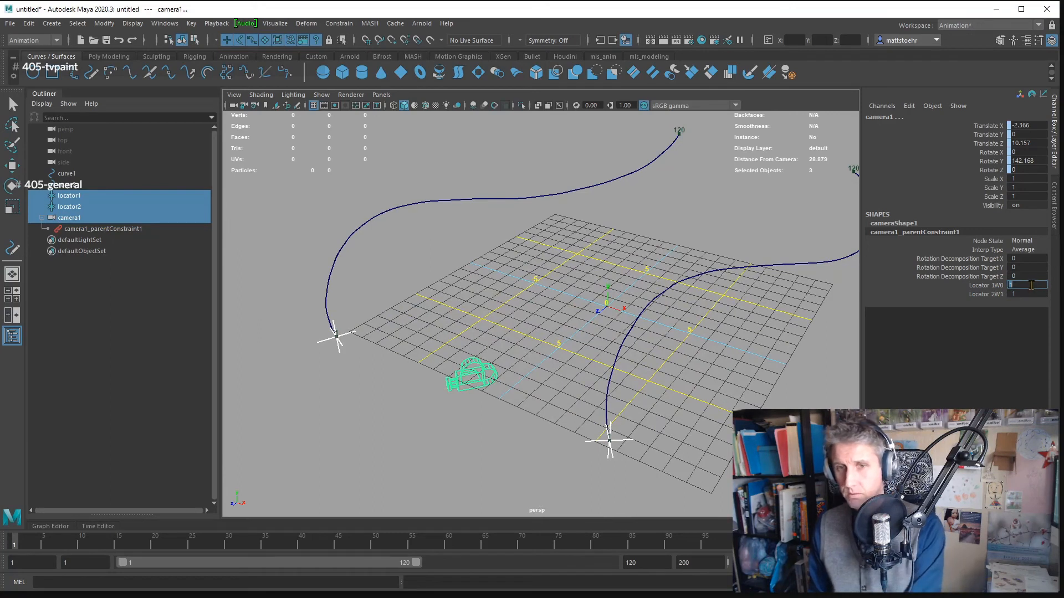
{"action": "key", "text": "Return"}
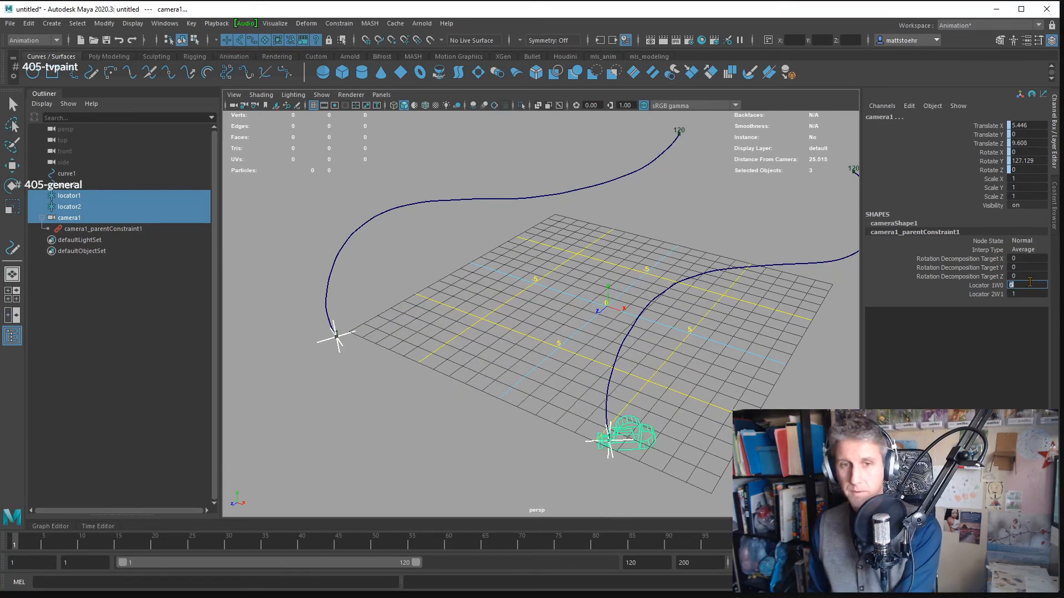
- Set the Locator 2W1 weight of the camera's parent constraint to 0
{"action": "left_click", "coordinate": [997, 295]}
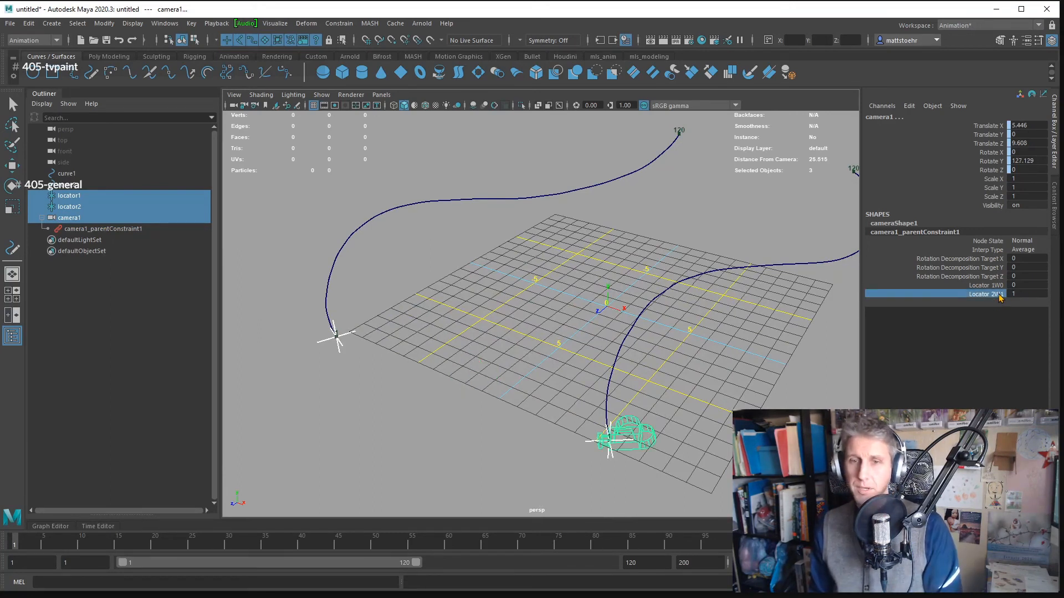
{"action": "double_click", "coordinate": [1018, 293]}
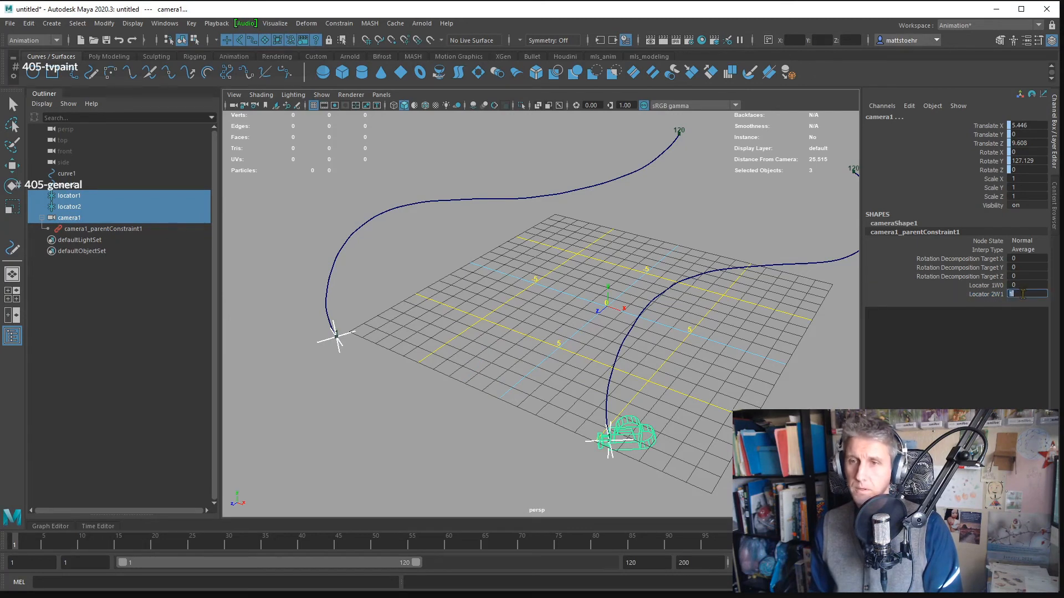
{"action": "key", "text": "Return"}
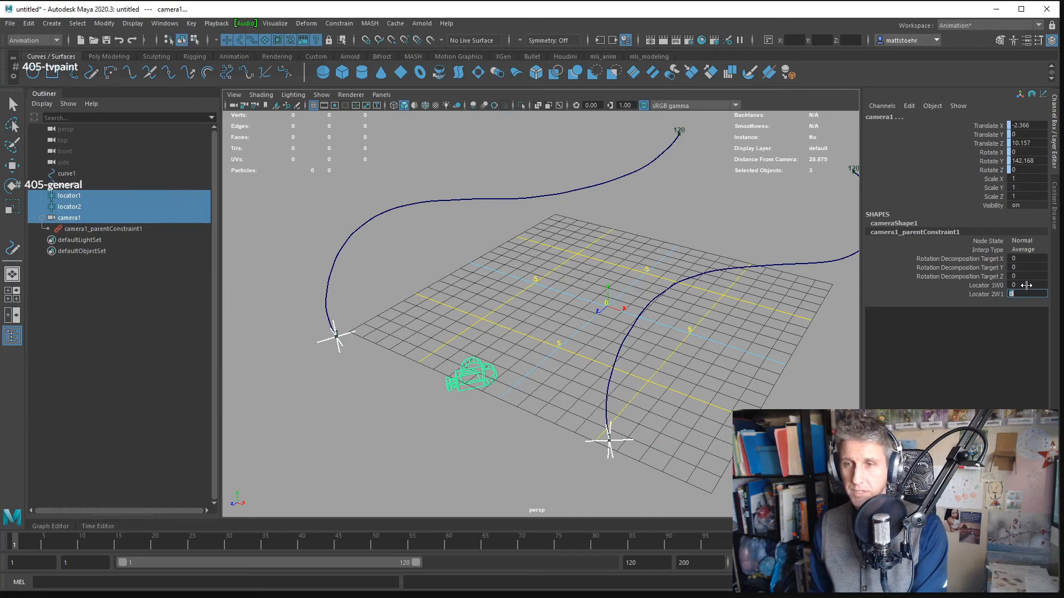
- Set the Locator 1W0 weight to 1 as a test and scrub it back down to 0
{"action": "double_click", "coordinate": [1026, 285]}
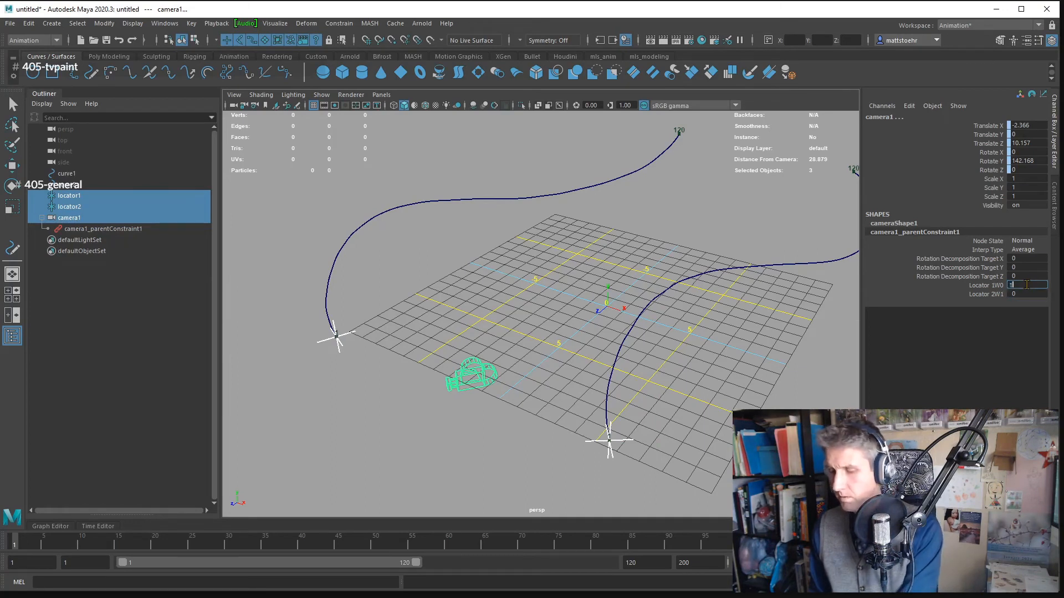
{"action": "key", "text": "Return"}
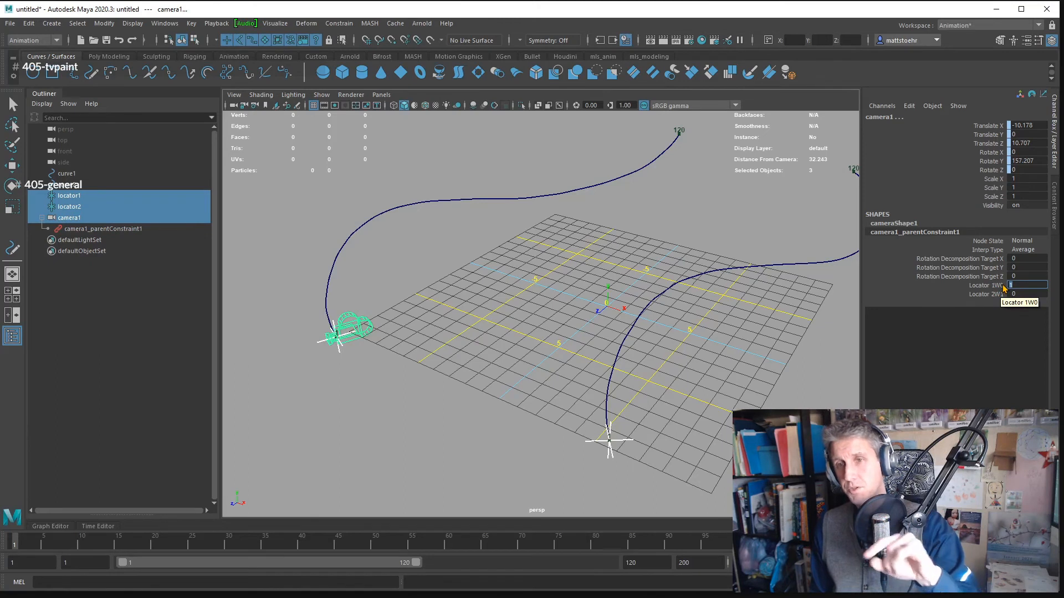
{"action": "left_click", "coordinate": [1001, 286]}
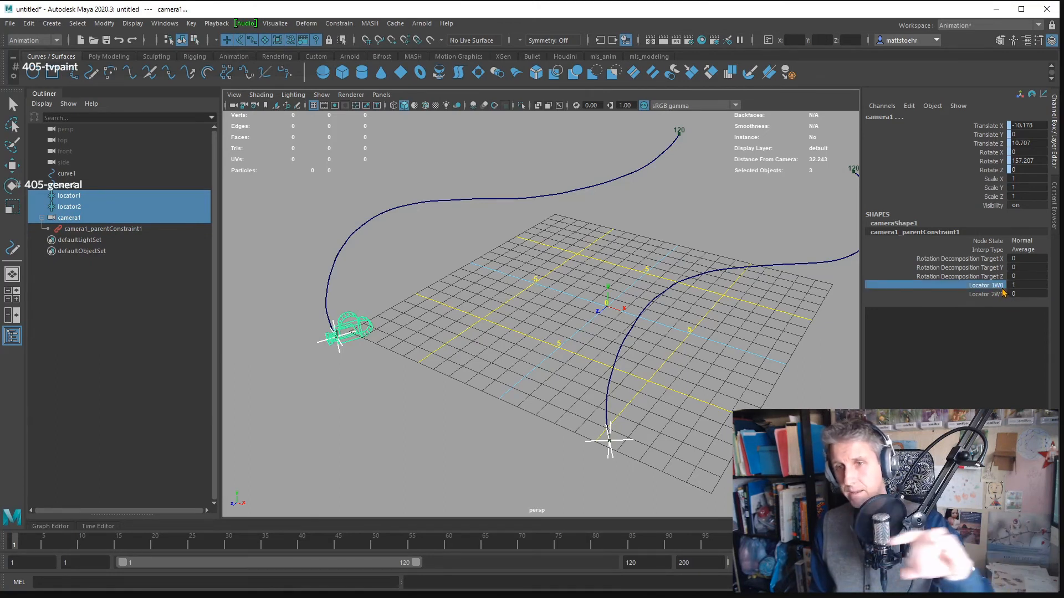
{"action": "left_click", "coordinate": [1023, 286]}
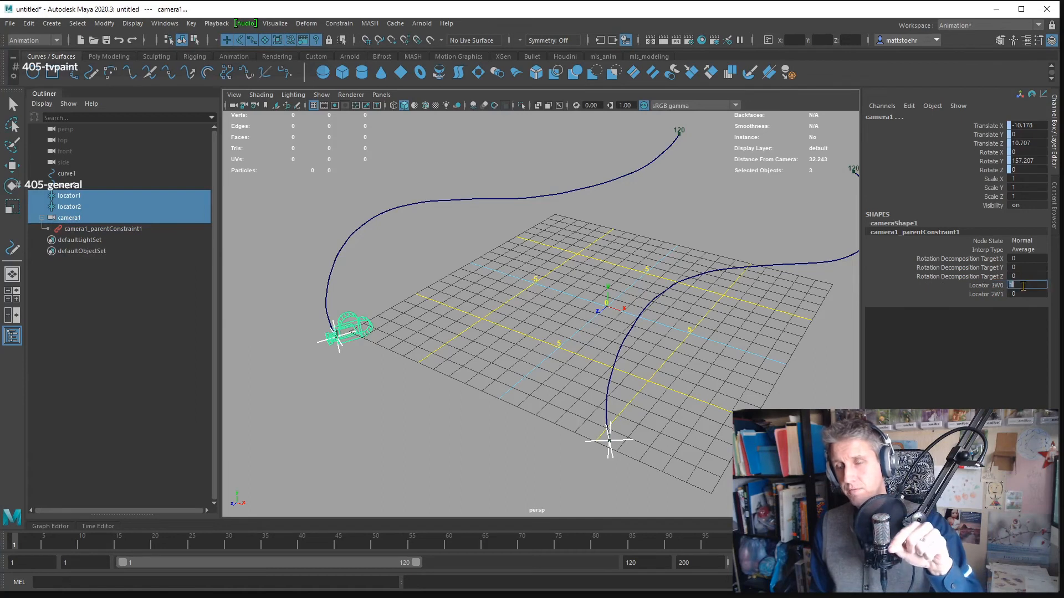
{"action": "key", "text": "Return"}
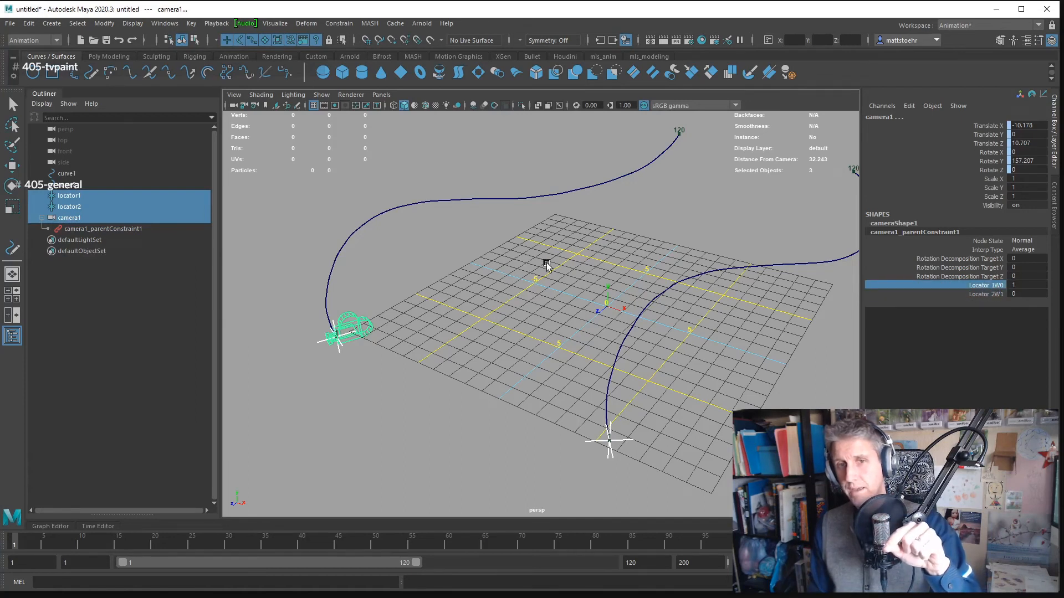
{"action": "mouse_move", "coordinate": [548, 262]}
{"action": "left_mouse_down"}
{"action": "mouse_move", "coordinate": [659, 258]}
{"action": "mouse_move", "coordinate": [546, 246]}
{"action": "left_mouse_up"}
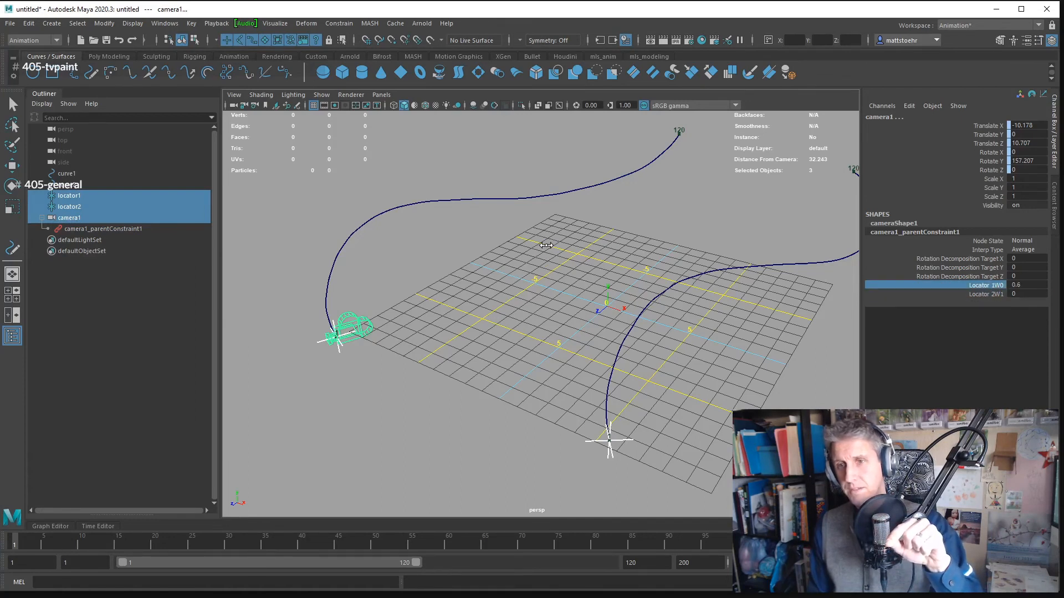
{"action": "left_click_drag", "start_coordinate": [641, 233], "coordinate": [576, 239]}
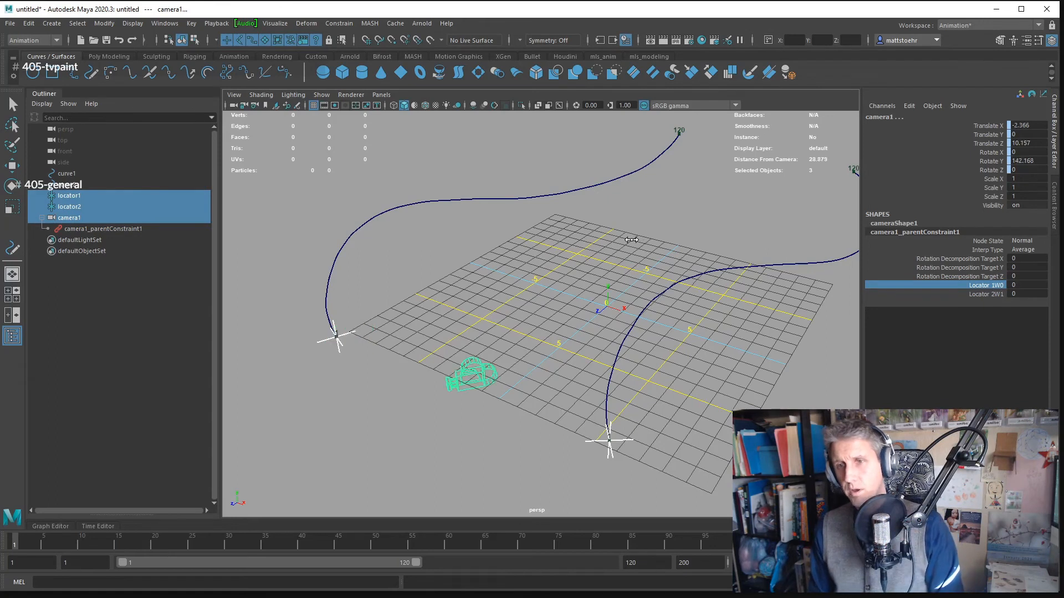
- Try raising the Locator 2W1 weight interactively to about 1.4, and undo the change
{"action": "left_click", "coordinate": [971, 294]}
{"action": "left_click_drag", "start_coordinate": [588, 277], "coordinate": [619, 278]}
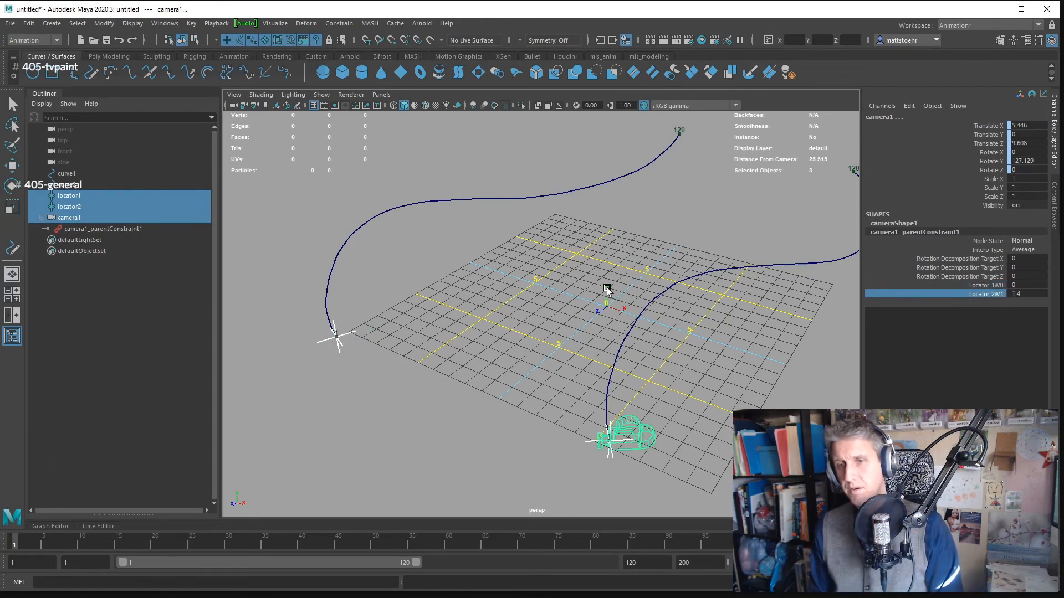
{"action": "key", "text": "ctrl+z"}
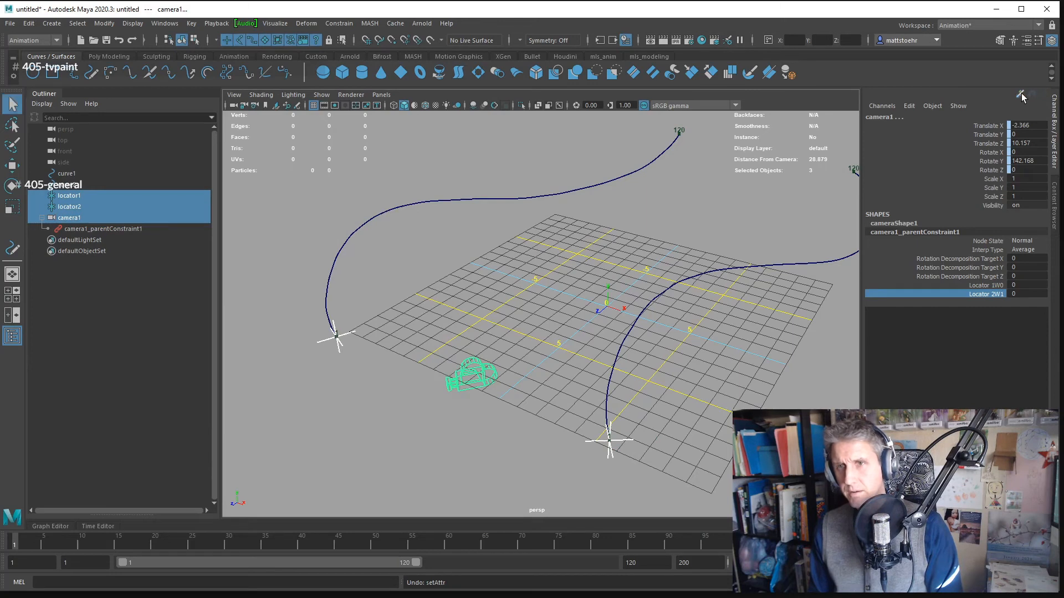
{"action": "left_click_drag", "start_coordinate": [555, 306], "coordinate": [509, 280]}
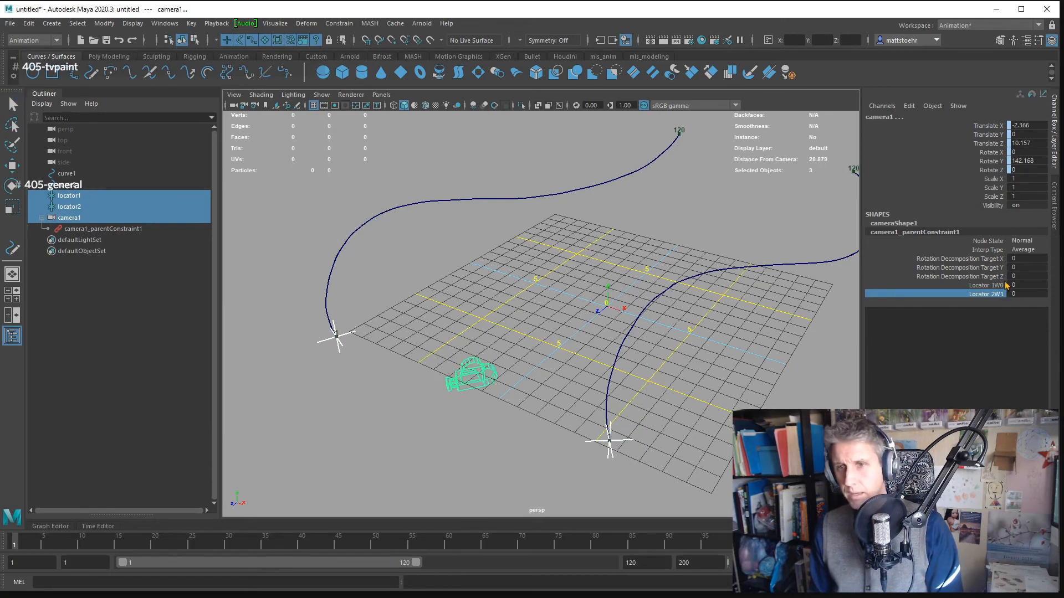
- Try scrubbing the Locator 1W0 weight up and down interactively, and undo the change
{"action": "left_click", "coordinate": [987, 284]}
{"action": "left_click_drag", "start_coordinate": [510, 290], "coordinate": [556, 278]}
{"action": "left_click_drag", "start_coordinate": [546, 280], "coordinate": [542, 278]}
{"action": "key", "text": "ctrl+z"}
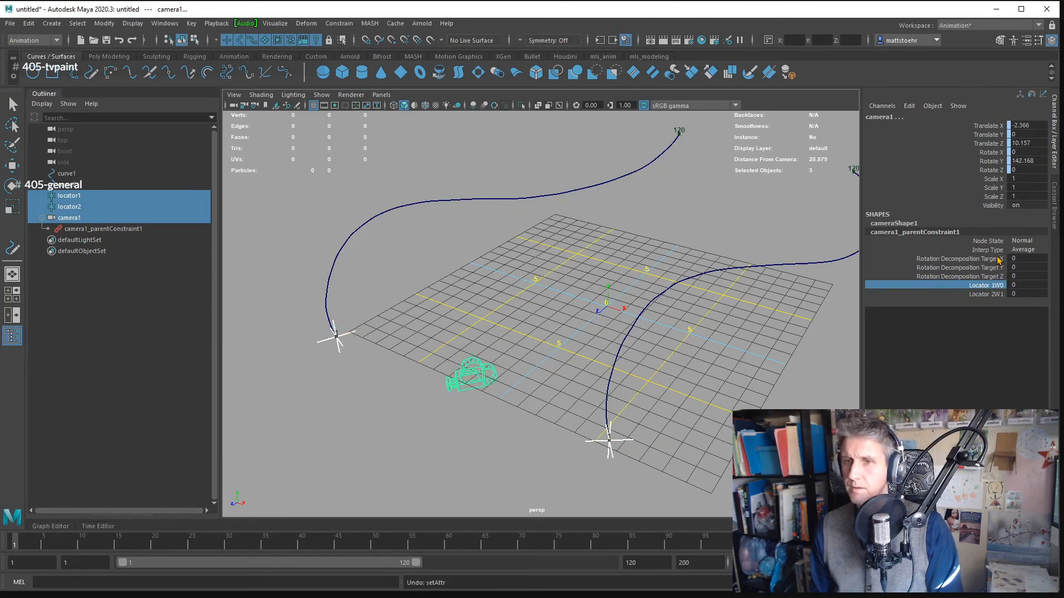
- Examine the target offsets and Constraint Attributes of camera1_parentConstraint1 in the Attribute Editor
{"action": "key", "text": "ctrl+a"}
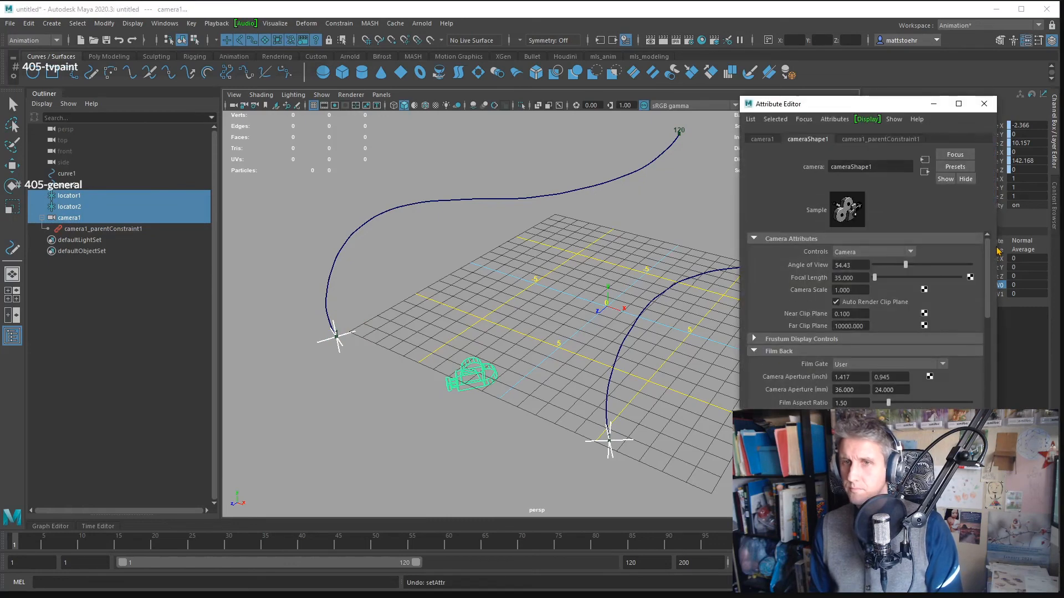
{"action": "left_click", "coordinate": [861, 140]}
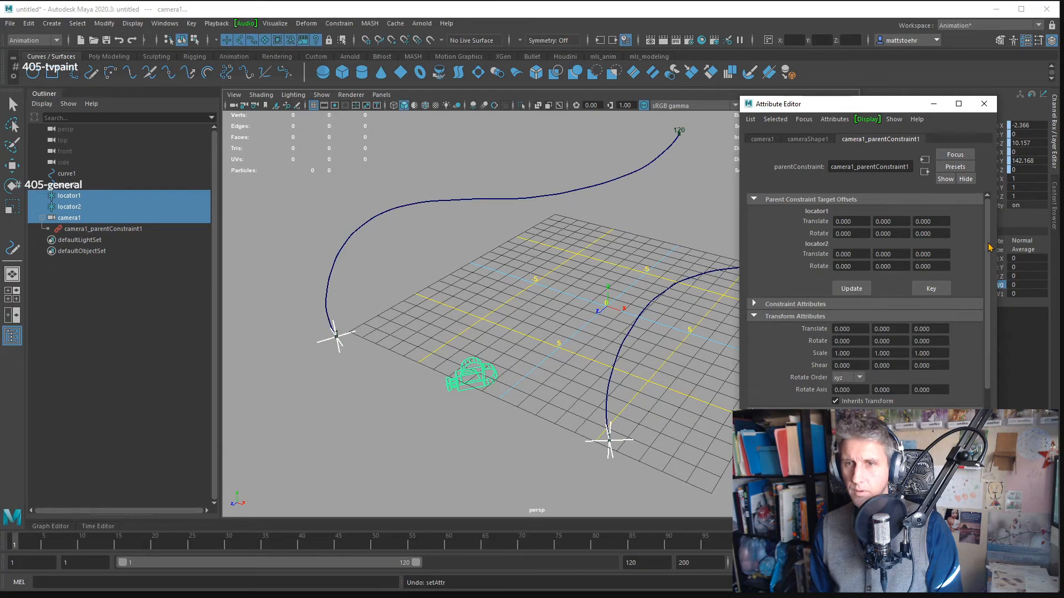
{"action": "left_click_drag", "start_coordinate": [990, 248], "coordinate": [988, 286]}
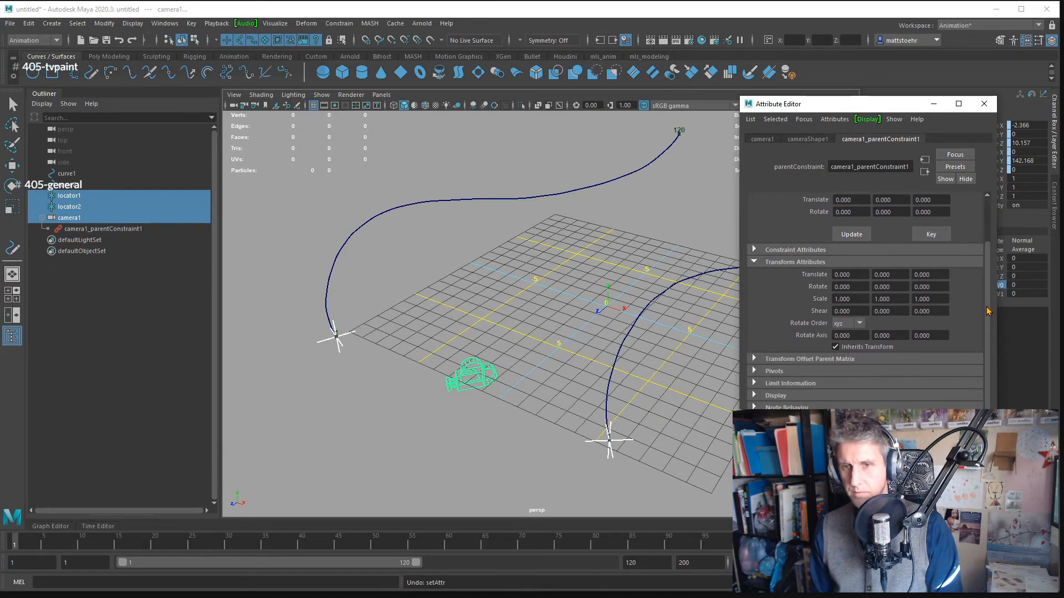
{"action": "left_click_drag", "start_coordinate": [988, 311], "coordinate": [963, 191]}
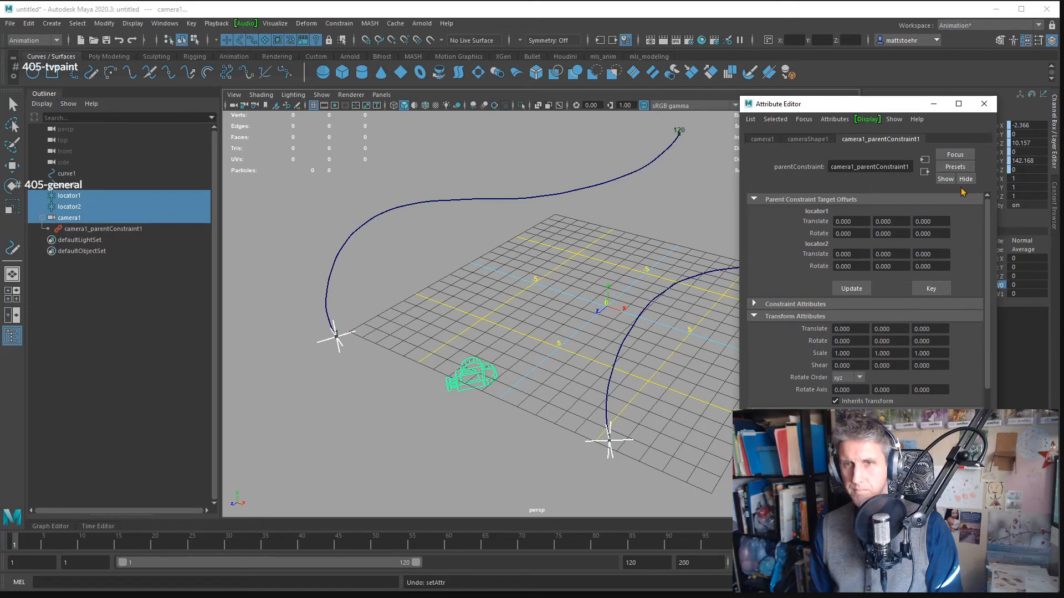
{"action": "left_click", "coordinate": [869, 306]}
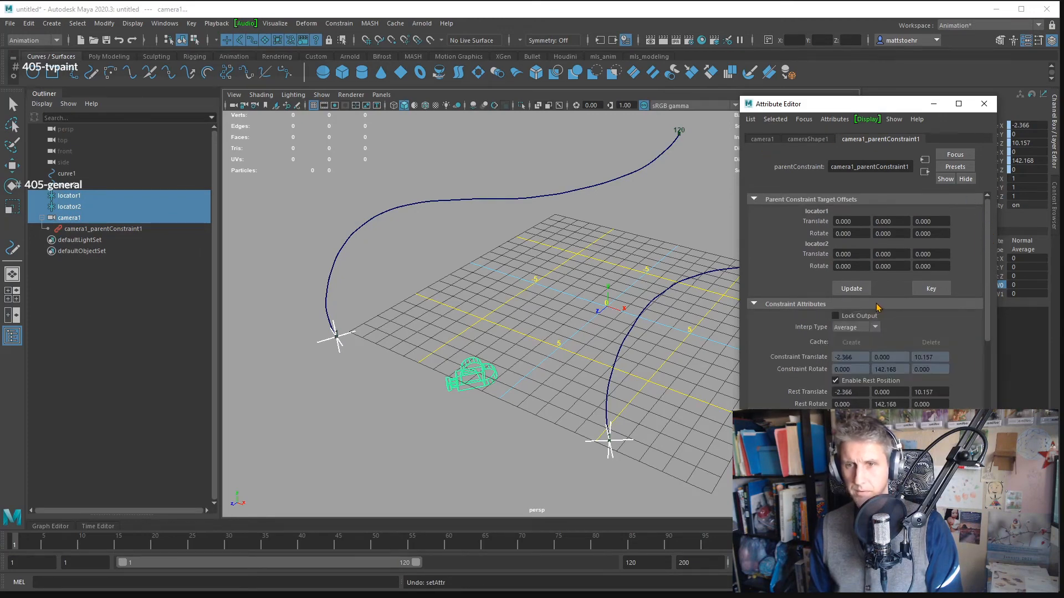
- Close the Attribute Editor and scrub camera1_parentConstraint1's Locator 1W0 weight interactively up to about 0.05
{"action": "left_click_drag", "start_coordinate": [990, 277], "coordinate": [986, 158]}
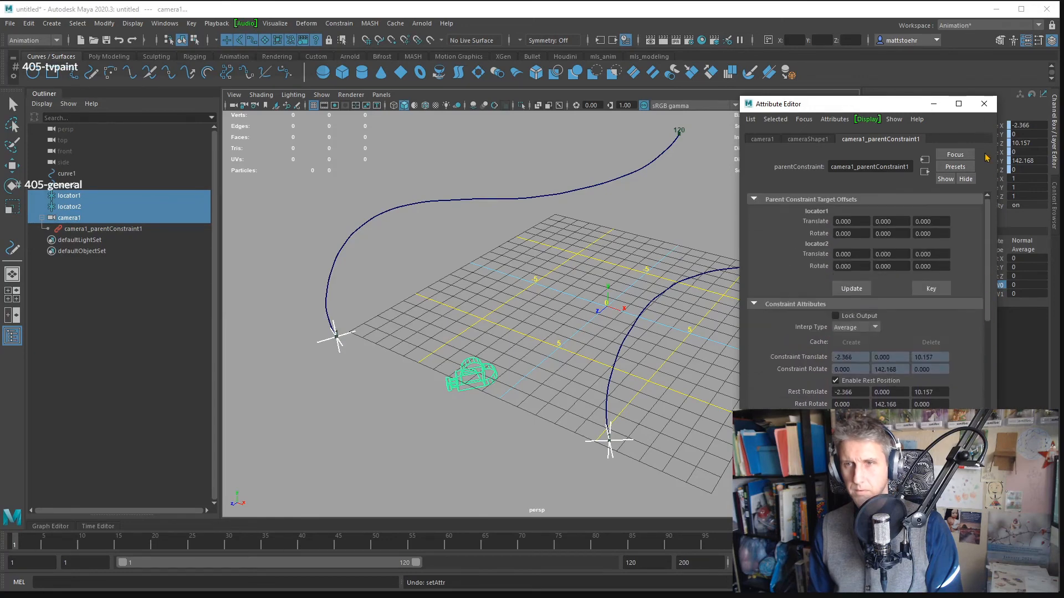
{"action": "left_click", "coordinate": [985, 104]}
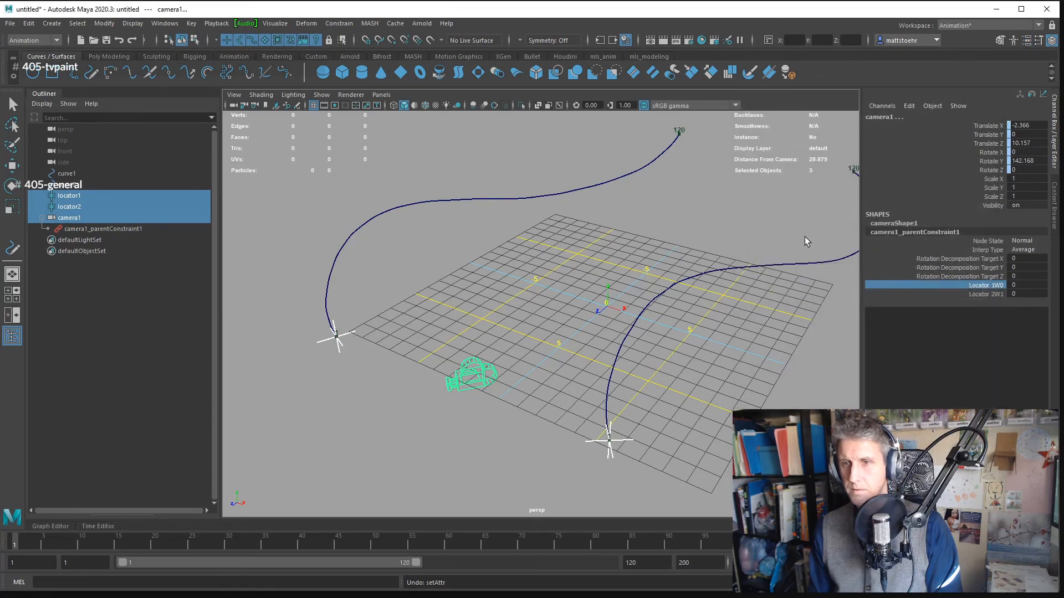
{"action": "left_click", "coordinate": [1021, 285]}
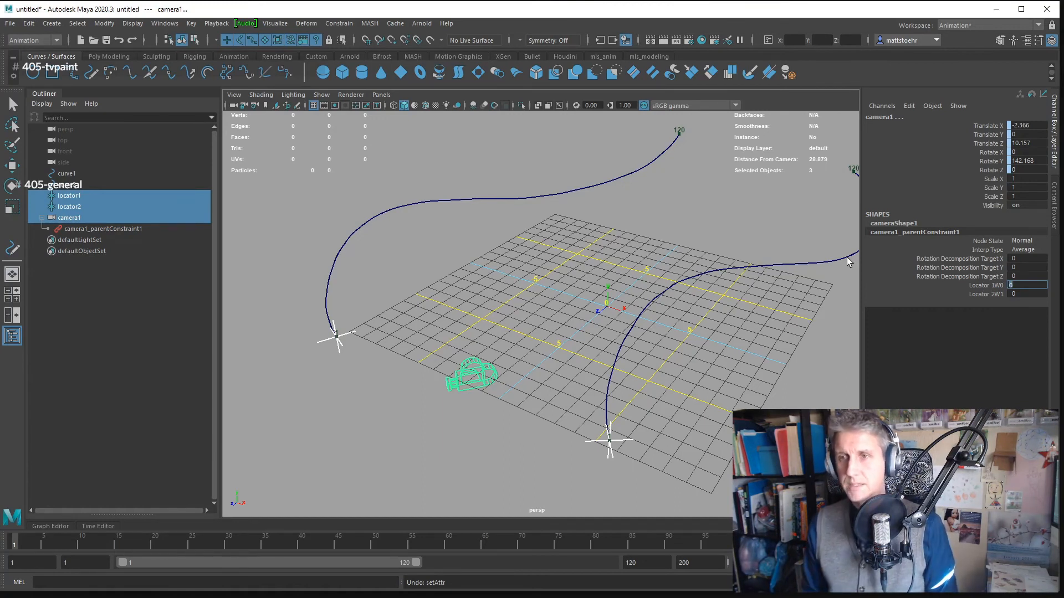
{"action": "left_click", "coordinate": [986, 286]}
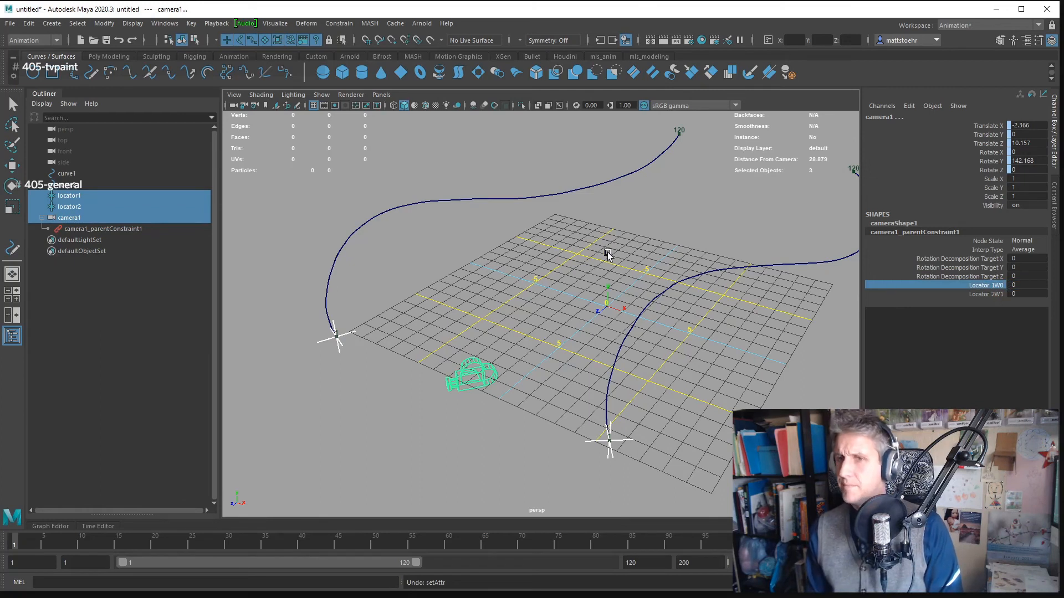
{"action": "left_click_drag", "start_coordinate": [610, 255], "coordinate": [615, 251]}
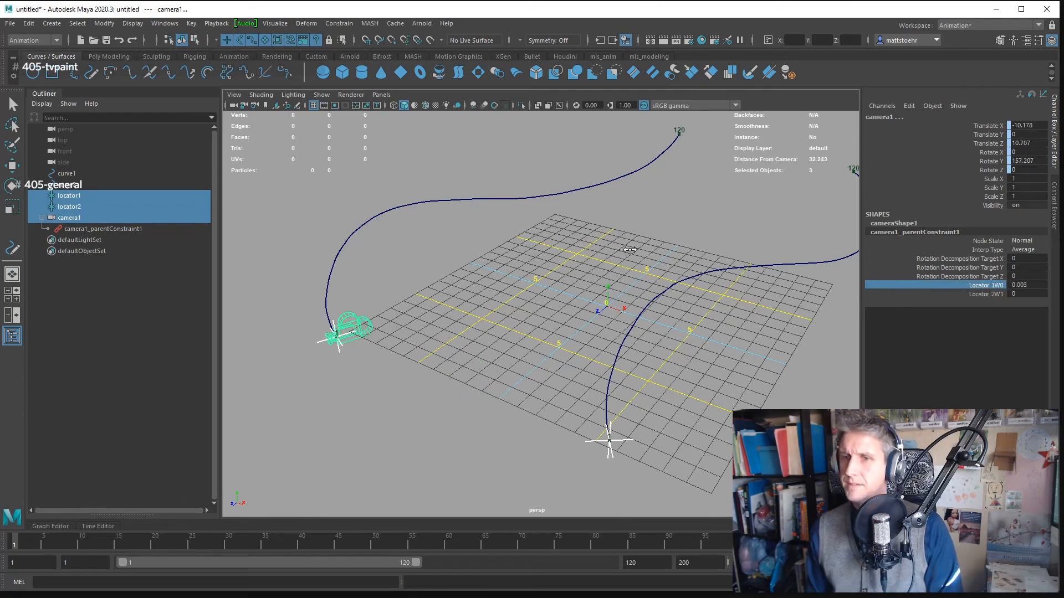
{"action": "left_click_drag", "start_coordinate": [679, 259], "coordinate": [750, 259]}
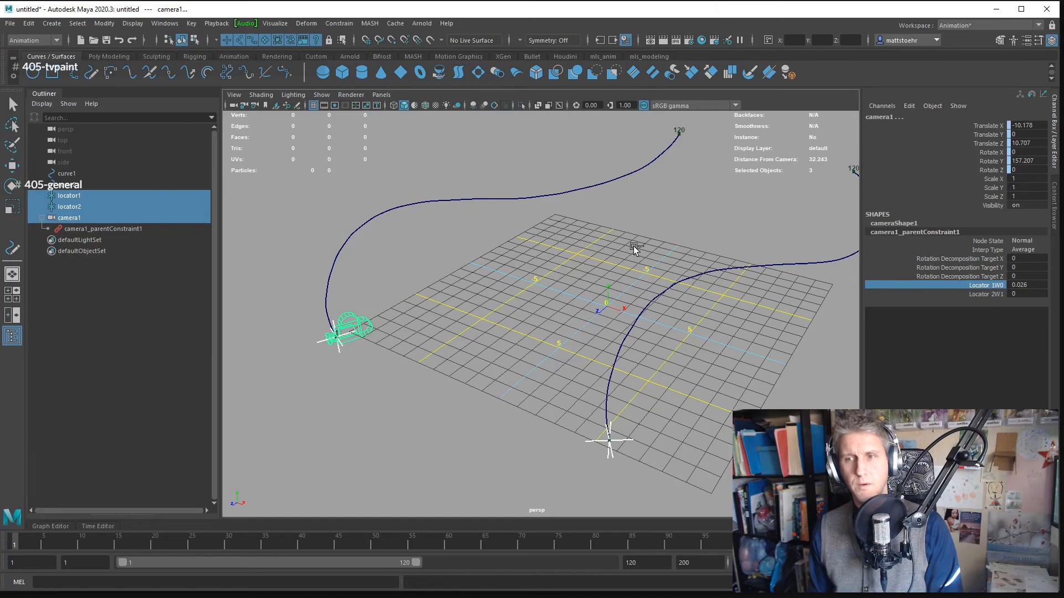
- Set the Locator 2W1 weight to 1 and scrub the Locator 1W0 weight interactively up to about 1.03
{"action": "double_click", "coordinate": [1025, 292]}
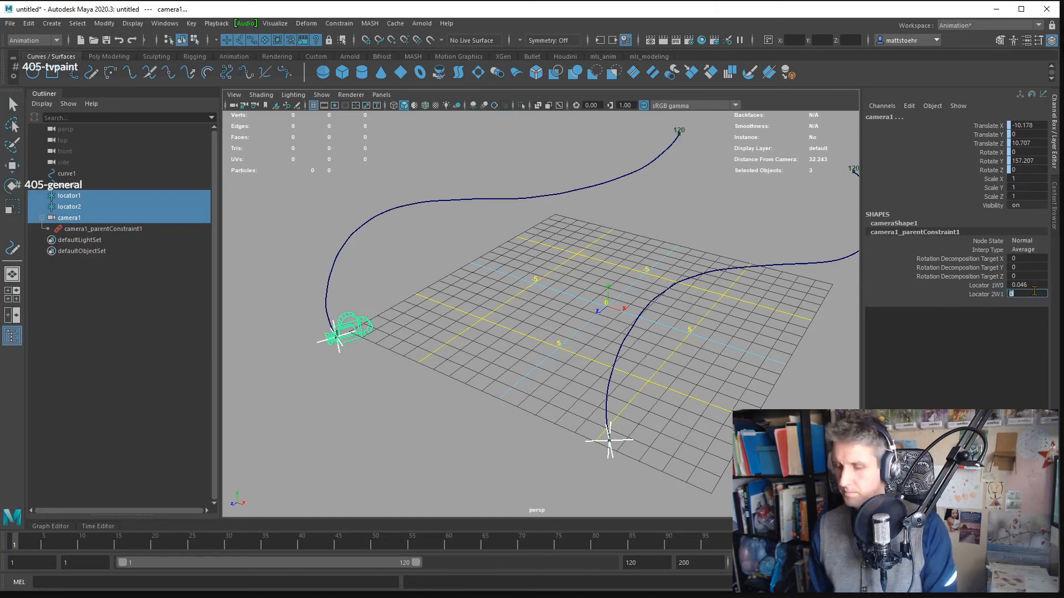
{"action": "type", "text": "1"}
{"action": "key", "text": "Return"}
{"action": "left_click", "coordinate": [1032, 285]}
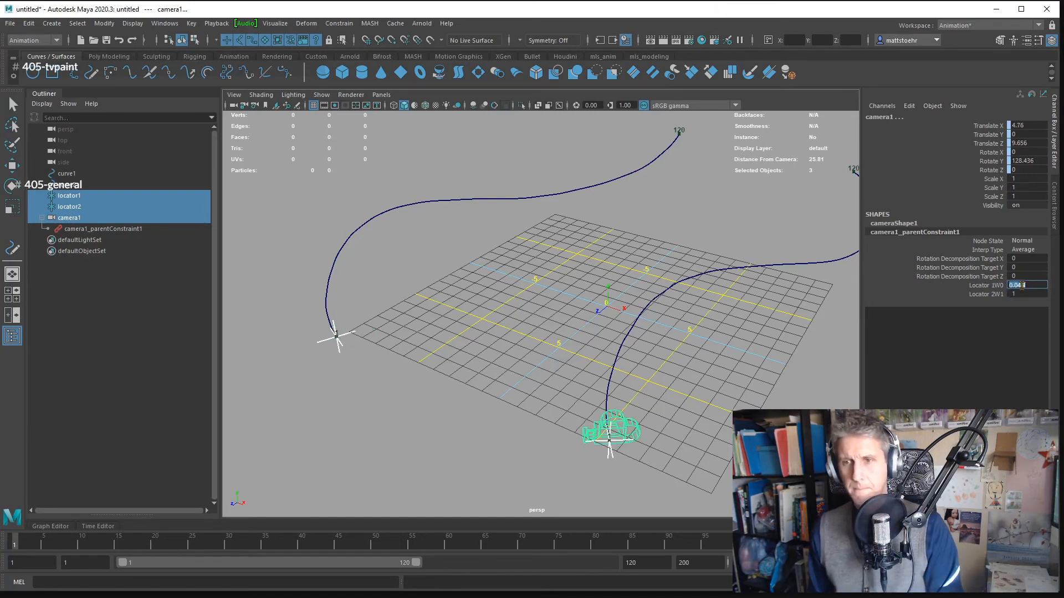
{"action": "left_click_drag", "start_coordinate": [525, 299], "coordinate": [853, 321]}
{"action": "left_click_drag", "start_coordinate": [729, 325], "coordinate": [757, 315]}
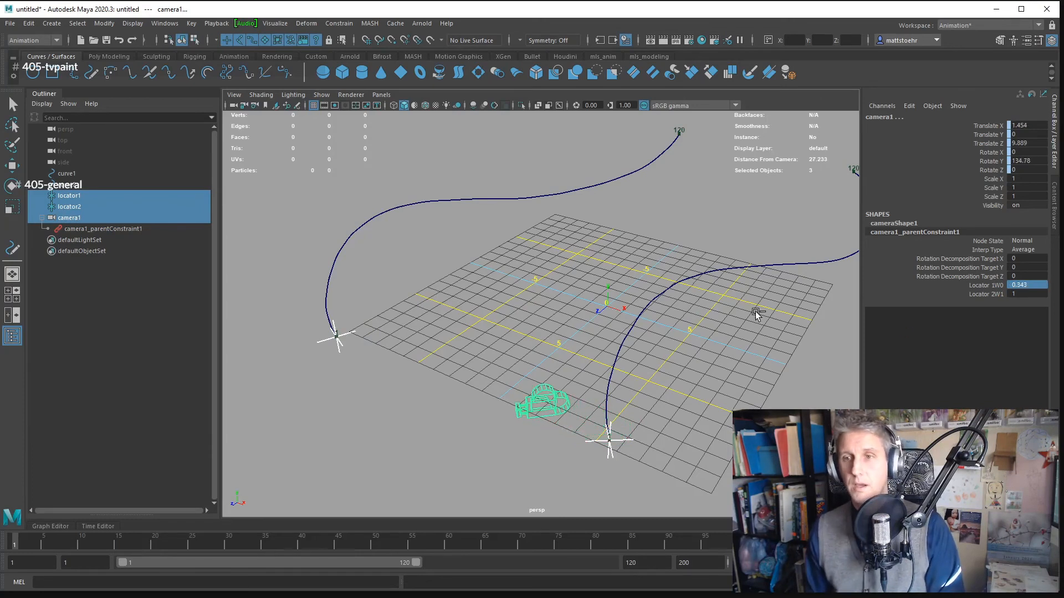
{"action": "double_click", "coordinate": [1031, 292]}
{"action": "left_click", "coordinate": [1031, 286]}
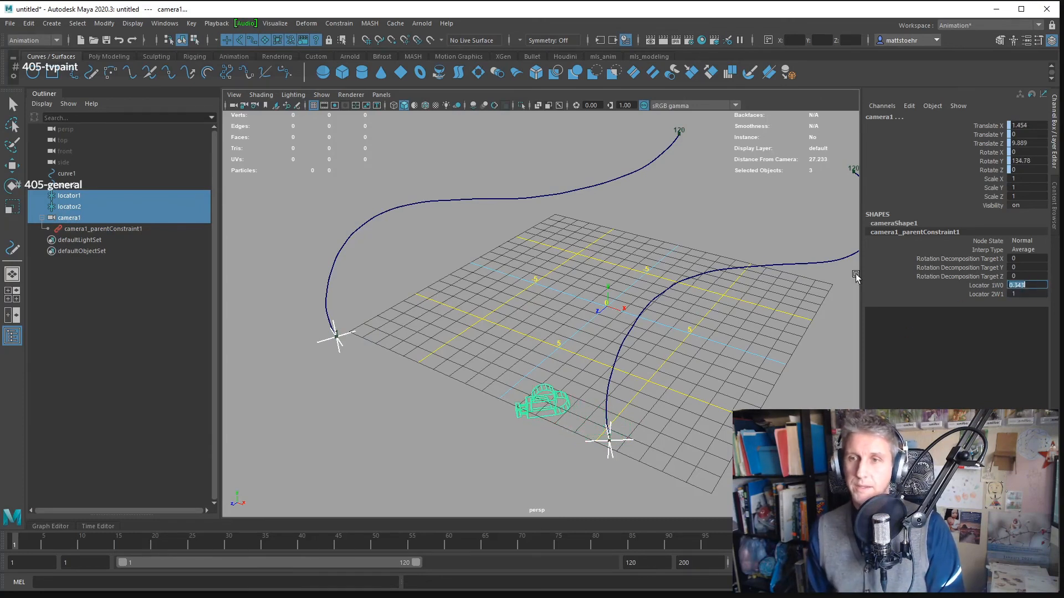
{"action": "left_click_drag", "start_coordinate": [423, 285], "coordinate": [737, 316]}
{"action": "left_click_drag", "start_coordinate": [491, 292], "coordinate": [708, 308]}
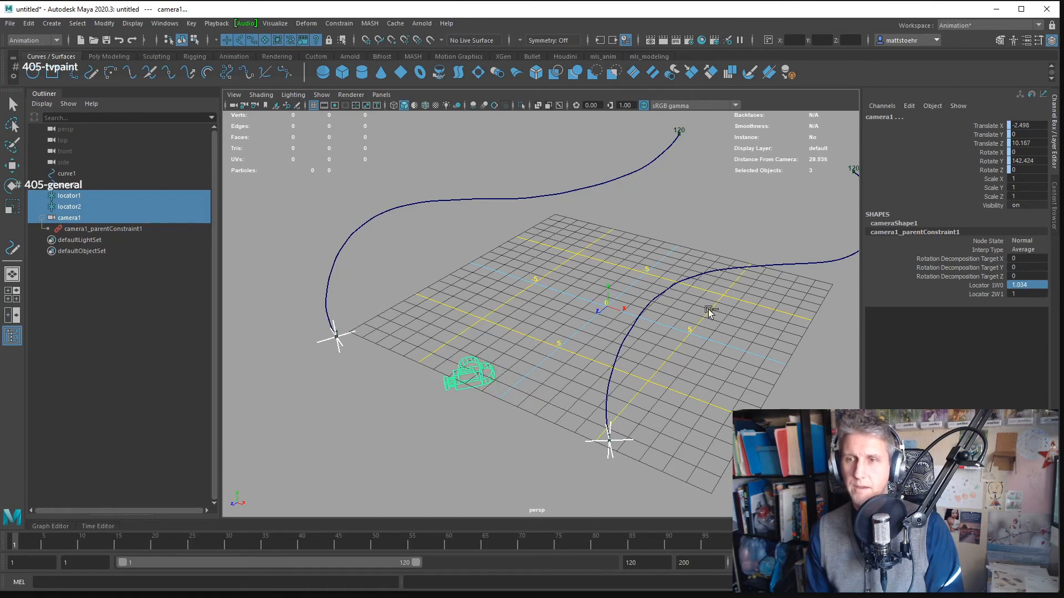
- Scrub the Locator 2W1 weight interactively down to about 0.26 to shift the camera towards locator1
{"action": "left_click", "coordinate": [990, 294], "text": "ctrl"}
{"action": "left_click_drag", "start_coordinate": [602, 303], "coordinate": [548, 296]}
{"action": "left_click_drag", "start_coordinate": [376, 280], "coordinate": [344, 295]}
{"action": "left_click", "coordinate": [995, 293]}
{"action": "left_click_drag", "start_coordinate": [637, 304], "coordinate": [360, 282]}
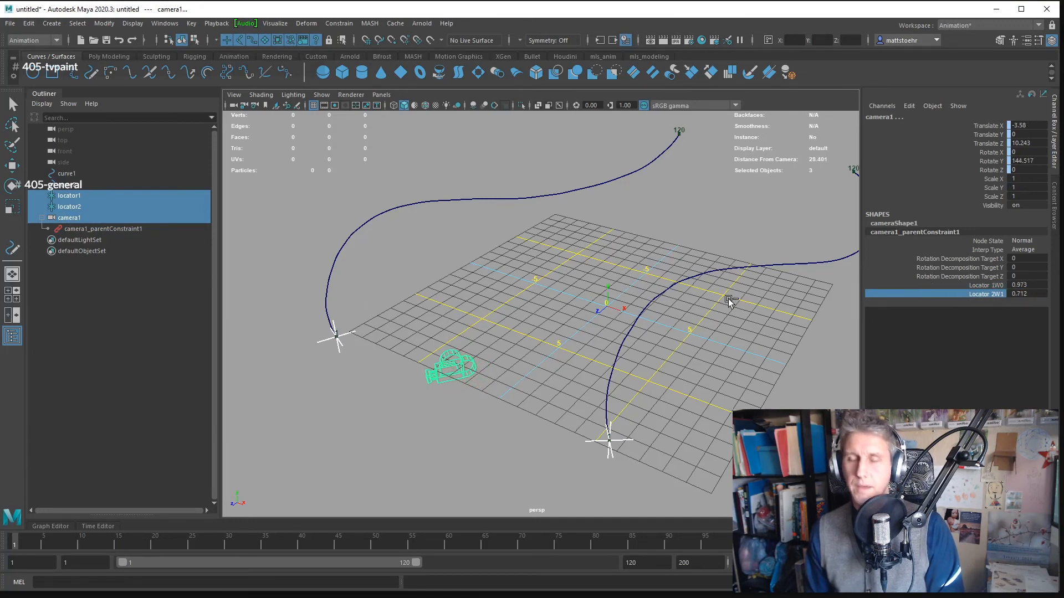
{"action": "left_click_drag", "start_coordinate": [732, 302], "coordinate": [399, 299]}
{"action": "left_click_drag", "start_coordinate": [696, 313], "coordinate": [464, 304]}
{"action": "left_click_drag", "start_coordinate": [572, 297], "coordinate": [471, 299]}
{"action": "left_click_drag", "start_coordinate": [547, 308], "coordinate": [421, 299]}
- Set both the Locator 1W0 and Locator 2W1 weights of the camera's parent constraint to 1
{"action": "double_click", "coordinate": [1018, 285]}
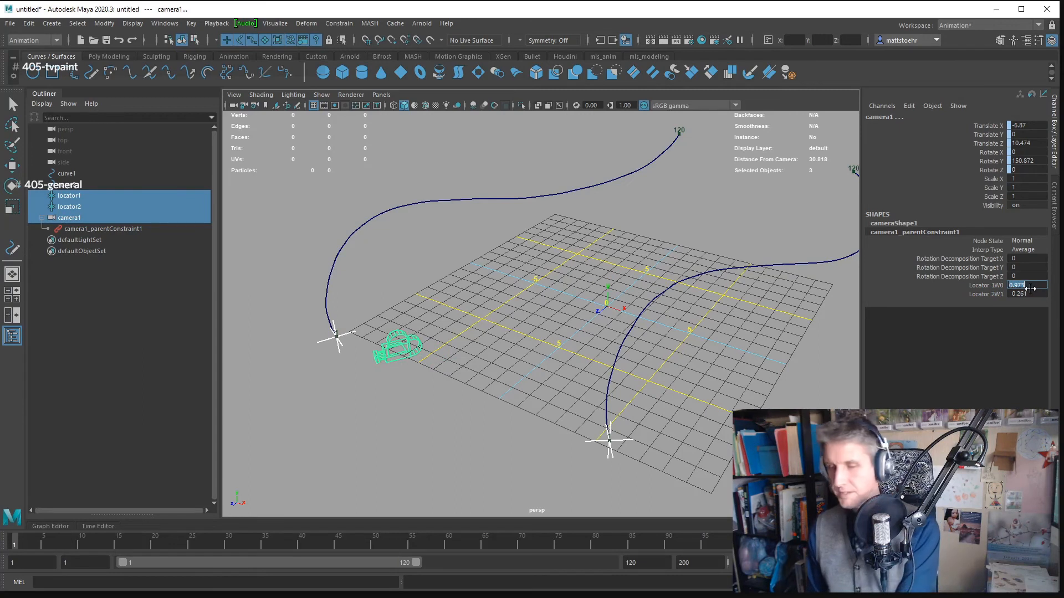
{"action": "type", "text": "1"}
{"action": "key", "text": "Return"}
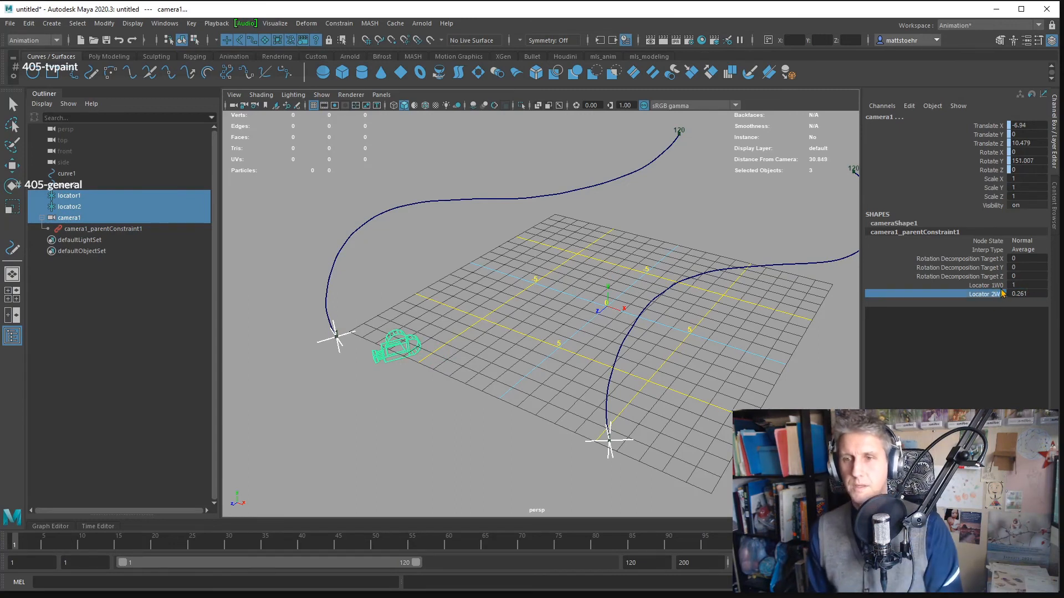
{"action": "double_click", "coordinate": [1019, 294]}
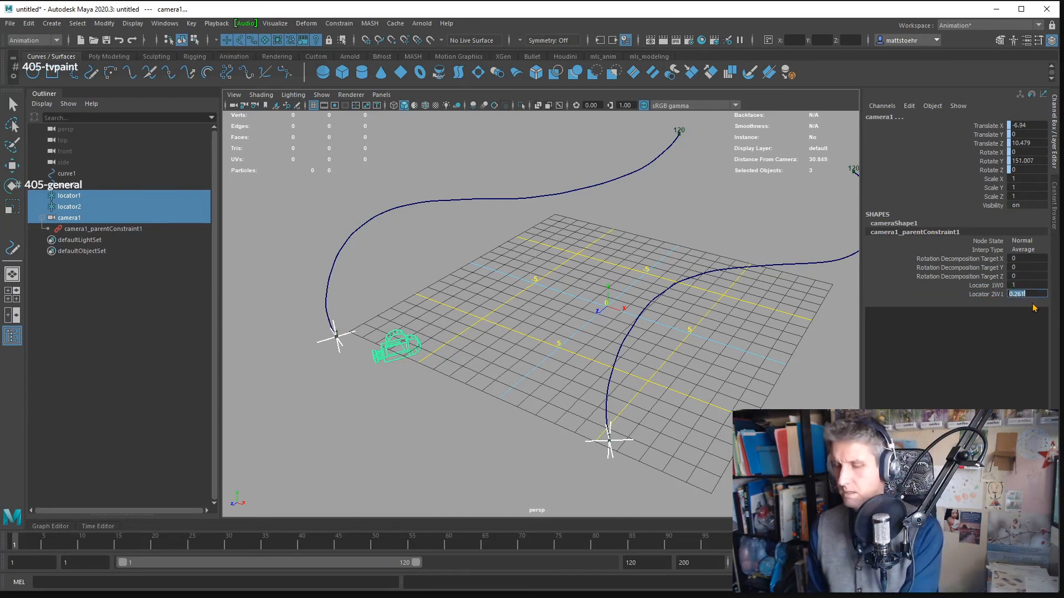
{"action": "type", "text": "1"}
{"action": "key", "text": "Return"}
- Scrub the Locator 1W0 weight down to about 0.19 and back up to about 1.04
{"action": "left_click", "coordinate": [986, 286]}
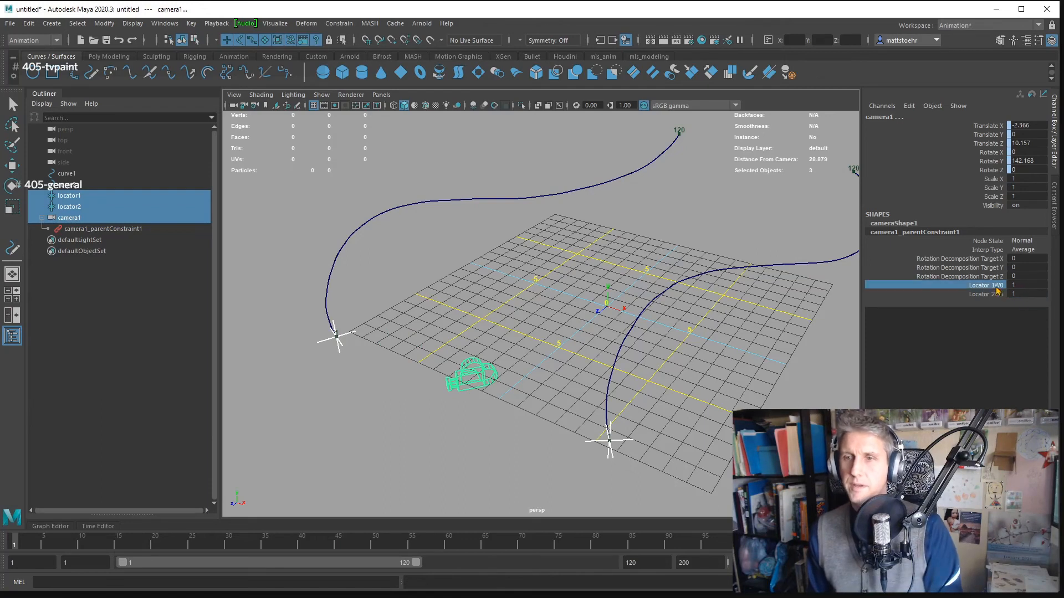
{"action": "left_click_drag", "start_coordinate": [689, 304], "coordinate": [724, 342]}
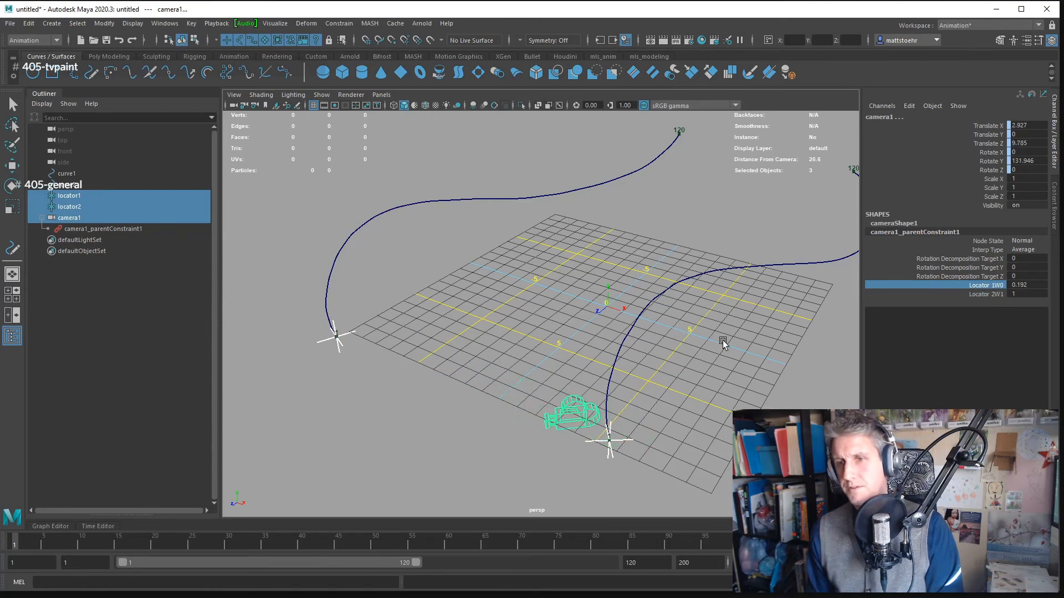
{"action": "left_click", "coordinate": [989, 295]}
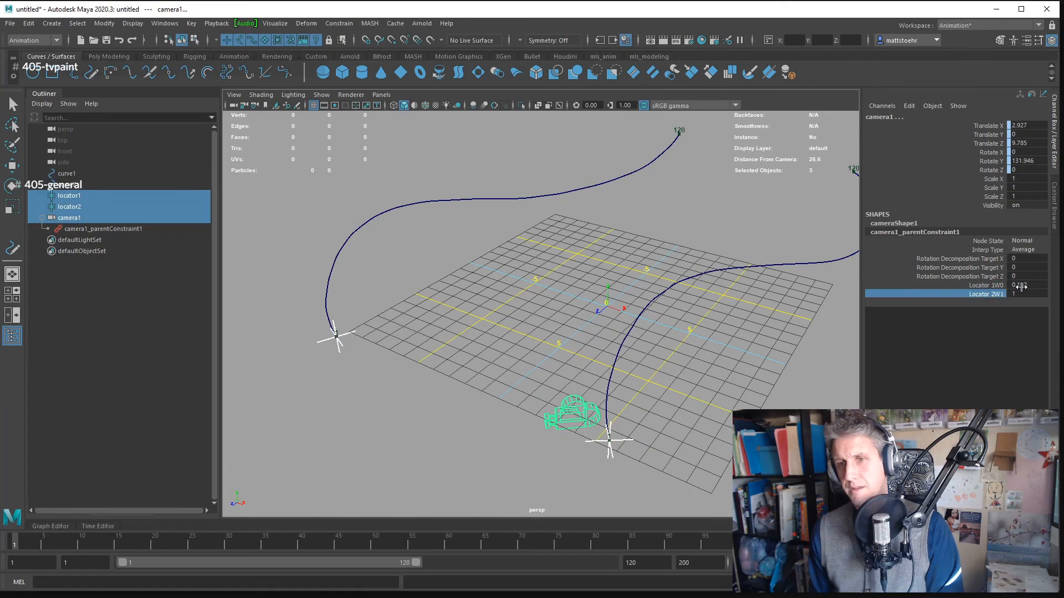
{"action": "left_click", "coordinate": [986, 285]}
{"action": "left_click_drag", "start_coordinate": [506, 355], "coordinate": [594, 344]}
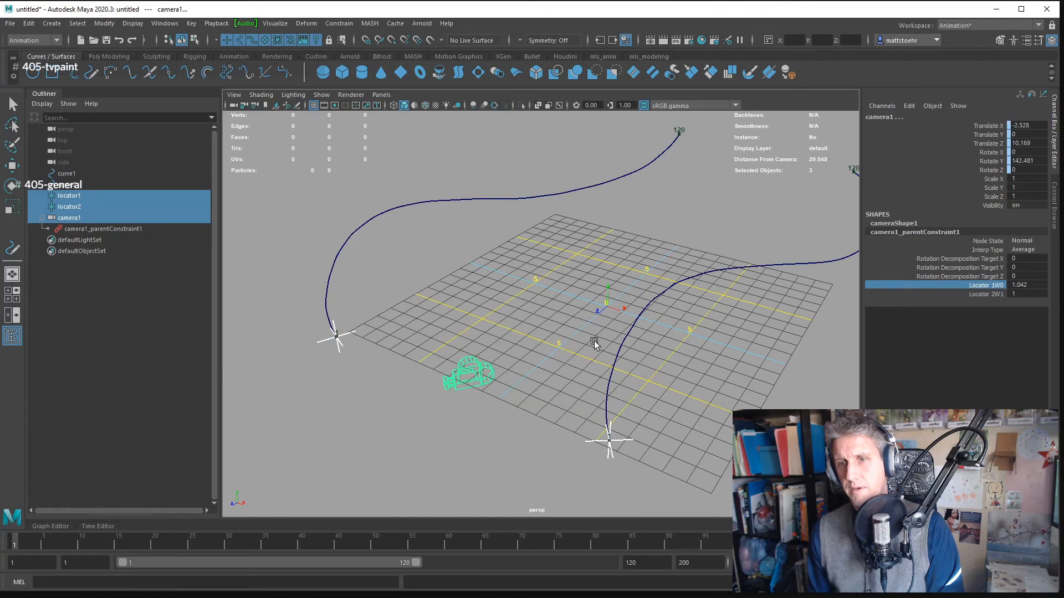
- Set the Locator 1W0 weight to 1 and scrub the Locator 2W1 weight interactively down to 0
{"action": "double_click", "coordinate": [1027, 285]}
{"action": "type", "text": "1"}
{"action": "key", "text": "Return"}
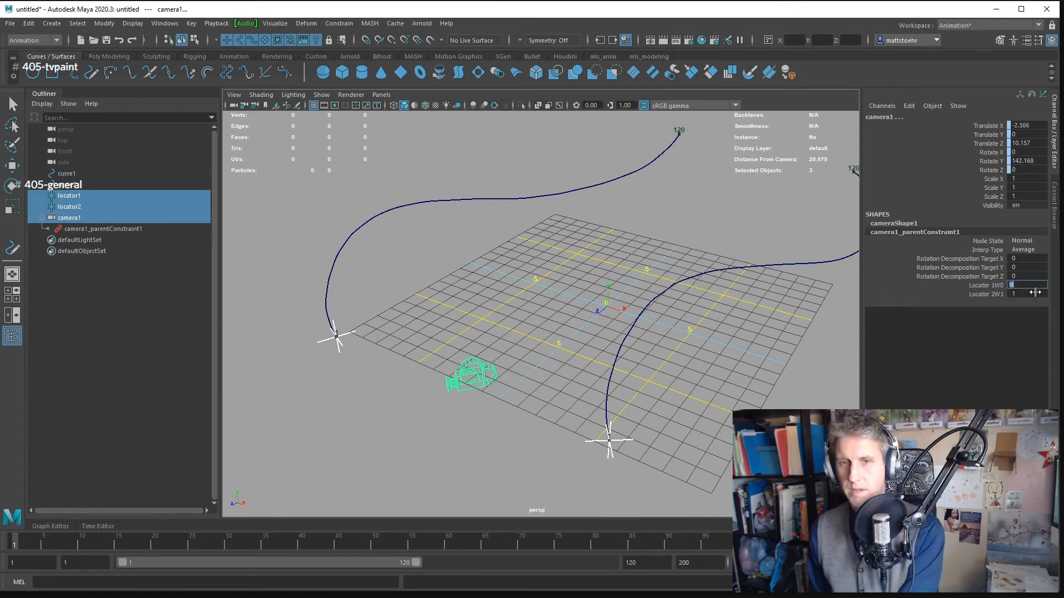
{"action": "left_click", "coordinate": [991, 294]}
{"action": "left_click_drag", "start_coordinate": [664, 311], "coordinate": [615, 310]}
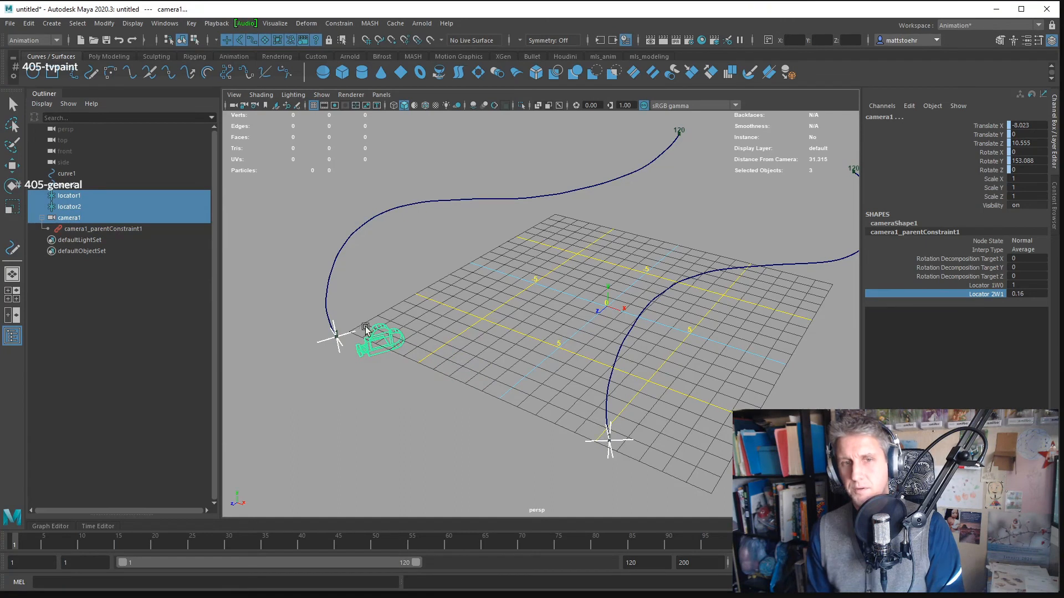
{"action": "mouse_move", "coordinate": [475, 357]}
{"action": "left_mouse_down"}
{"action": "mouse_move", "coordinate": [455, 356]}
{"action": "mouse_move", "coordinate": [489, 359]}
{"action": "mouse_move", "coordinate": [460, 352]}
{"action": "left_mouse_up"}
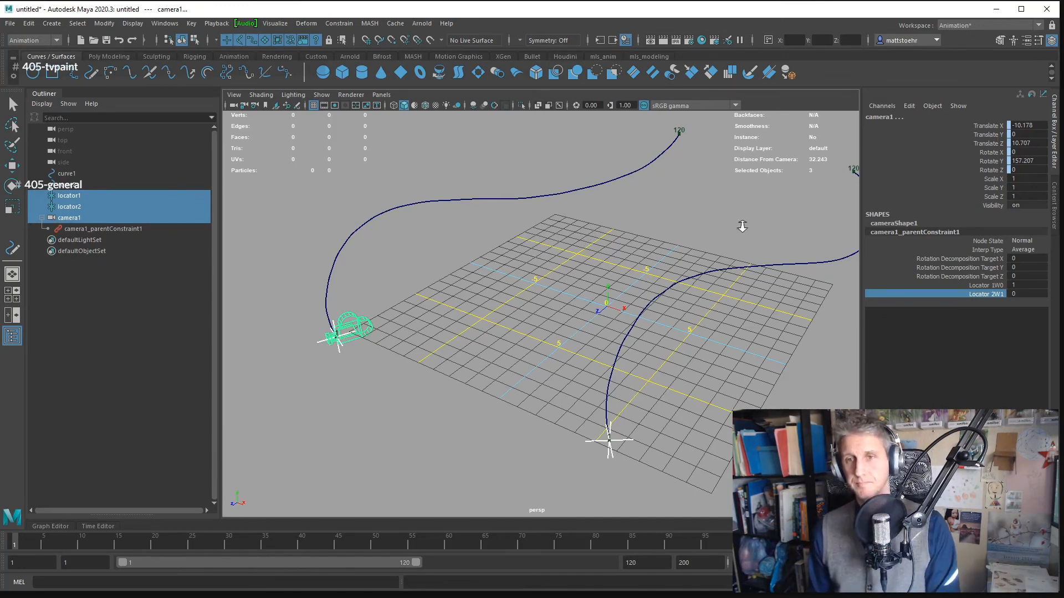
- Save the scene as sp2021_day06a_parentConstraintJumpPos.ma in the project's scenes folder, basing the name on sp2021_day06a_secludedTower_revision.ma
{"action": "scroll", "coordinate": [648, 245], "scroll_direction": "down", "scroll_amount": 5}
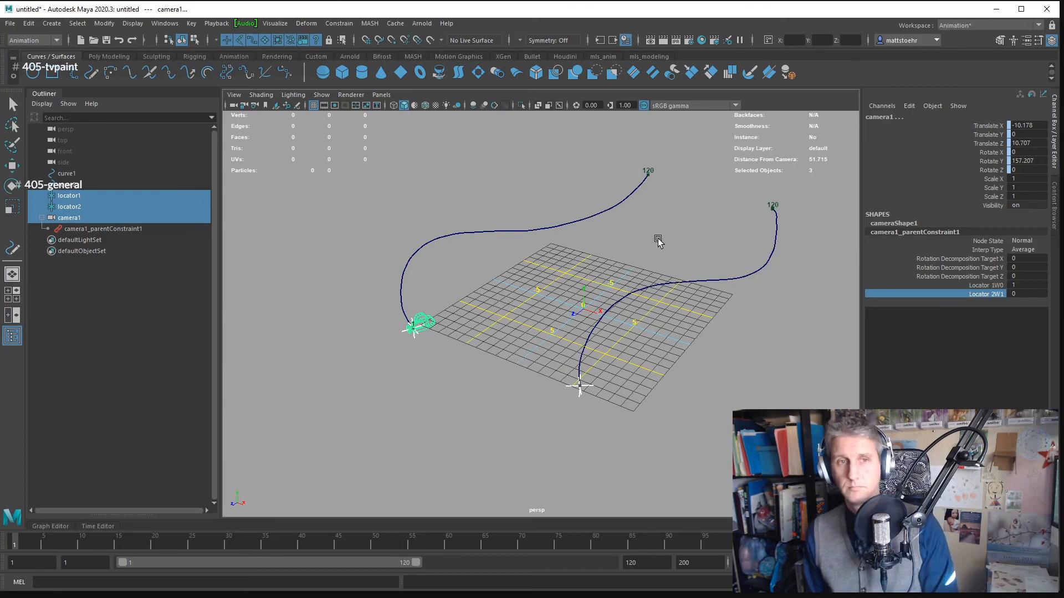
{"action": "key", "text": "ctrl+shift+s"}
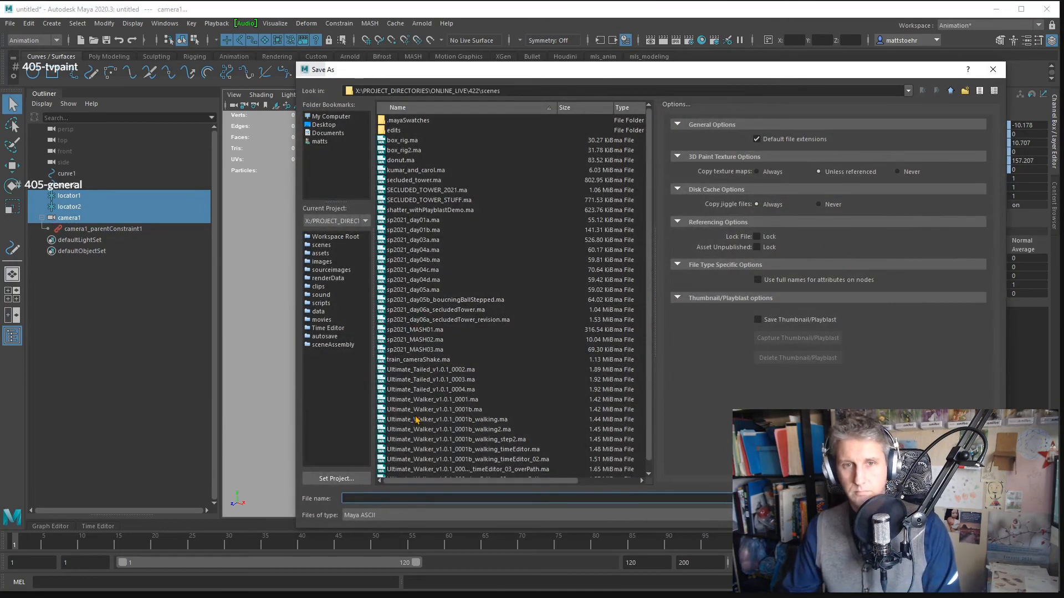
{"action": "left_click", "coordinate": [421, 320]}
{"action": "left_click", "coordinate": [389, 499]}
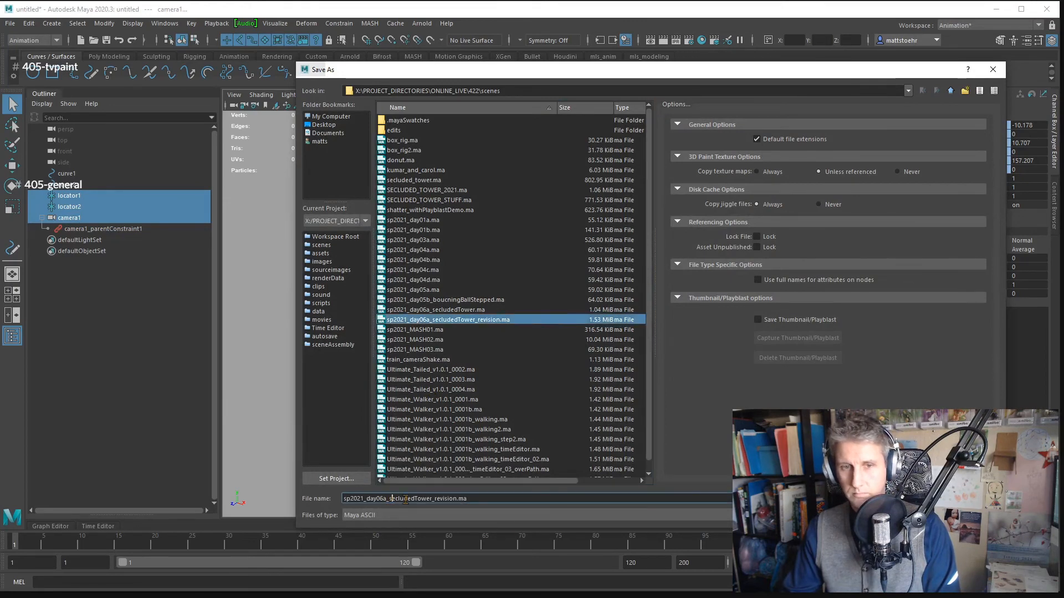
{"action": "key", "text": "Delete"}
{"action": "key", "text": "Delete"}
{"action": "key", "text": "Delete"}
{"action": "key", "text": "Delete"}
{"action": "key", "text": "Delete"}
{"action": "key", "text": "Delete"}
{"action": "key", "text": "Delete"}
{"action": "key", "text": "Delete"}
{"action": "key", "text": "Delete"}
{"action": "key", "text": "Delete"}
{"action": "key", "text": "Delete"}
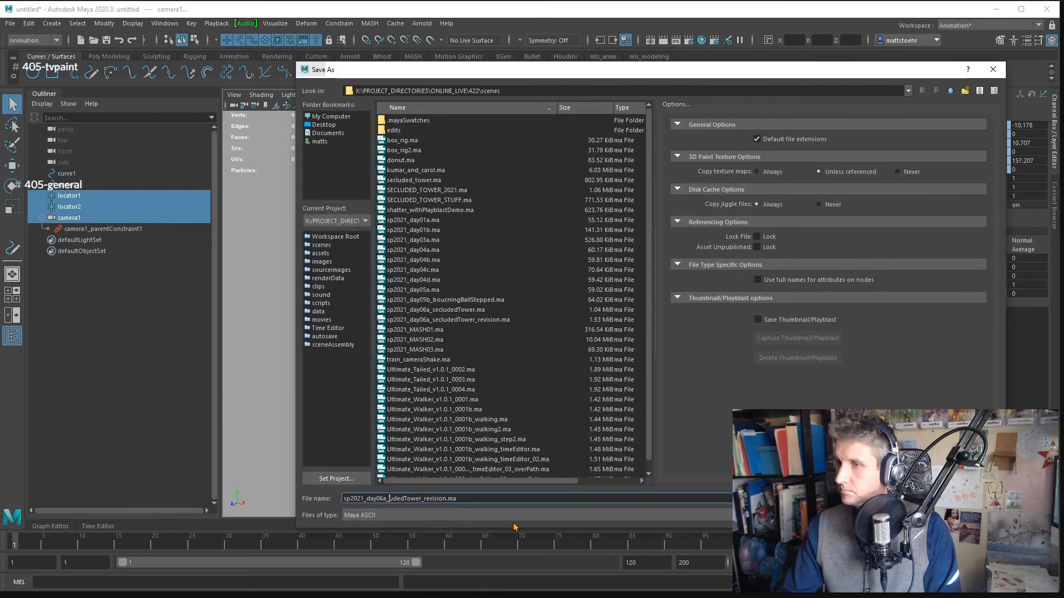
{"action": "key", "text": "Delete"}
{"action": "key", "text": "Delete"}
{"action": "key", "text": "Delete"}
{"action": "key", "text": "Delete"}
{"action": "key", "text": "Delete"}
{"action": "key", "text": "Delete"}
{"action": "key", "text": "Delete"}
{"action": "key", "text": "Delete"}
{"action": "key", "text": "Delete"}
{"action": "key", "text": "Delete"}
{"action": "key", "text": "Delete"}
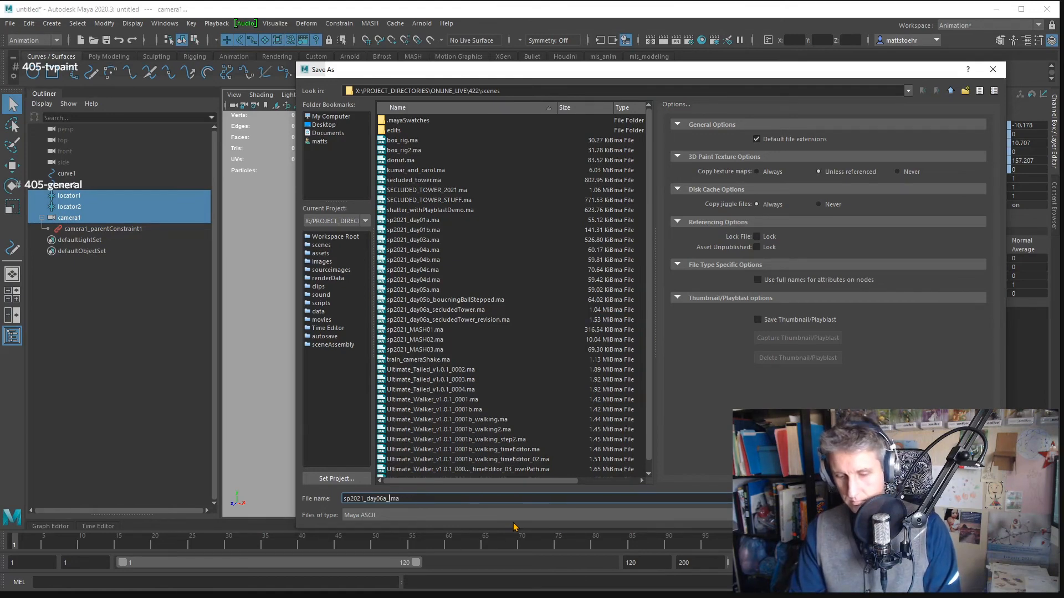
{"action": "type", "text": "parentCo"}
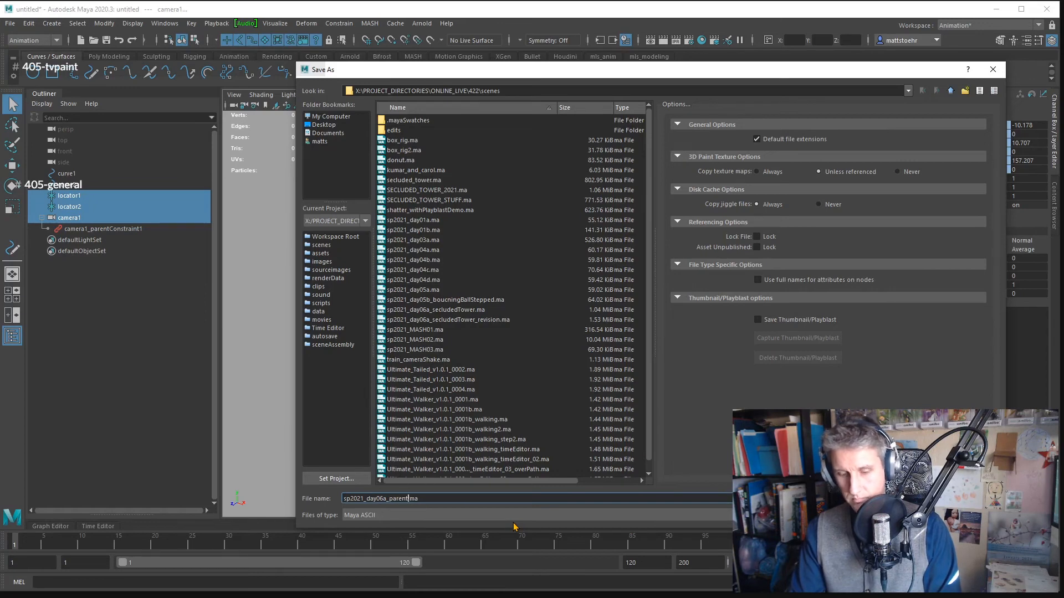
{"action": "type", "text": "nstrain"}
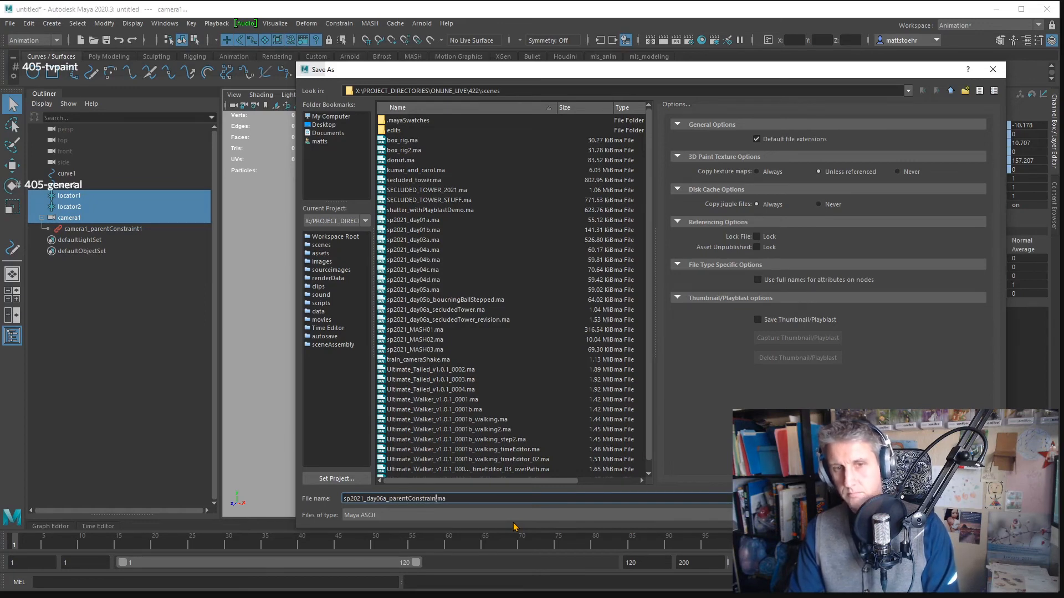
{"action": "type", "text": "t"}
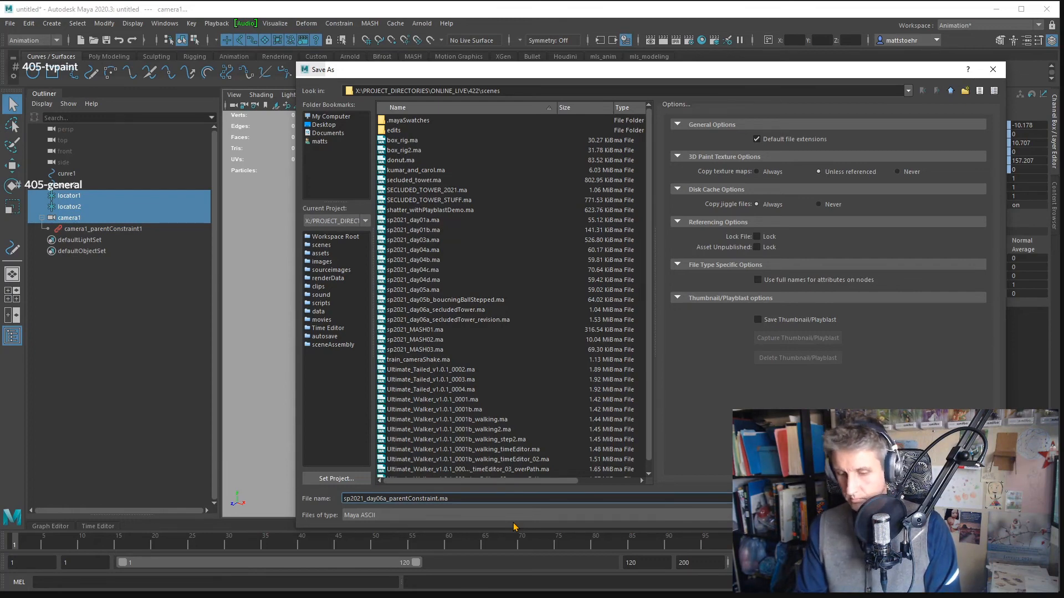
{"action": "type", "text": "jump"}
{"action": "key", "text": "BackSpace"}
{"action": "key", "text": "BackSpace"}
{"action": "key", "text": "BackSpace"}
{"action": "key", "text": "BackSpace"}
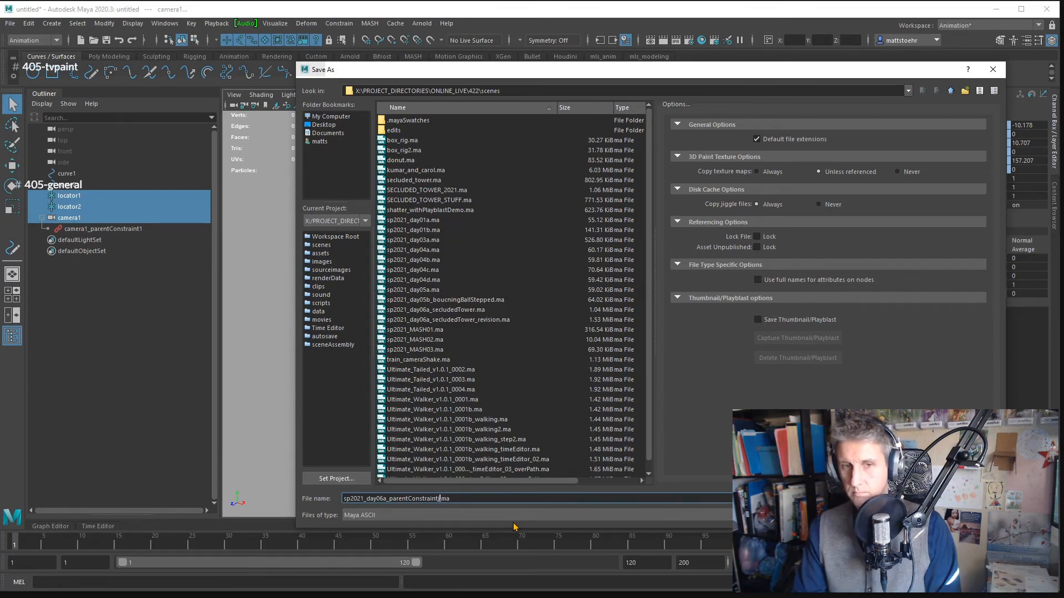
{"action": "type", "text": "JumpPos"}
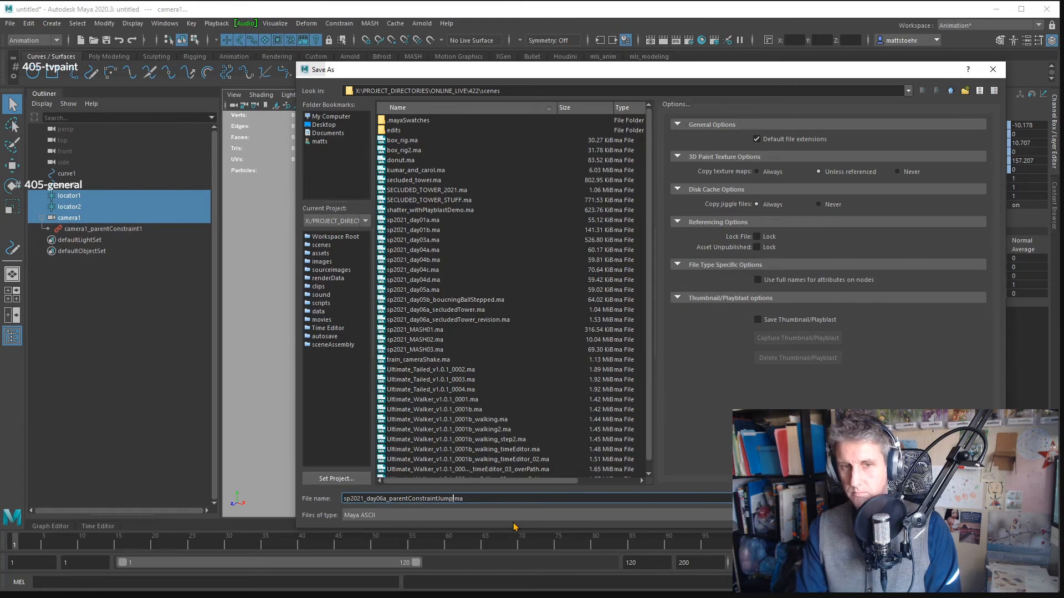
{"action": "key", "text": "Return"}
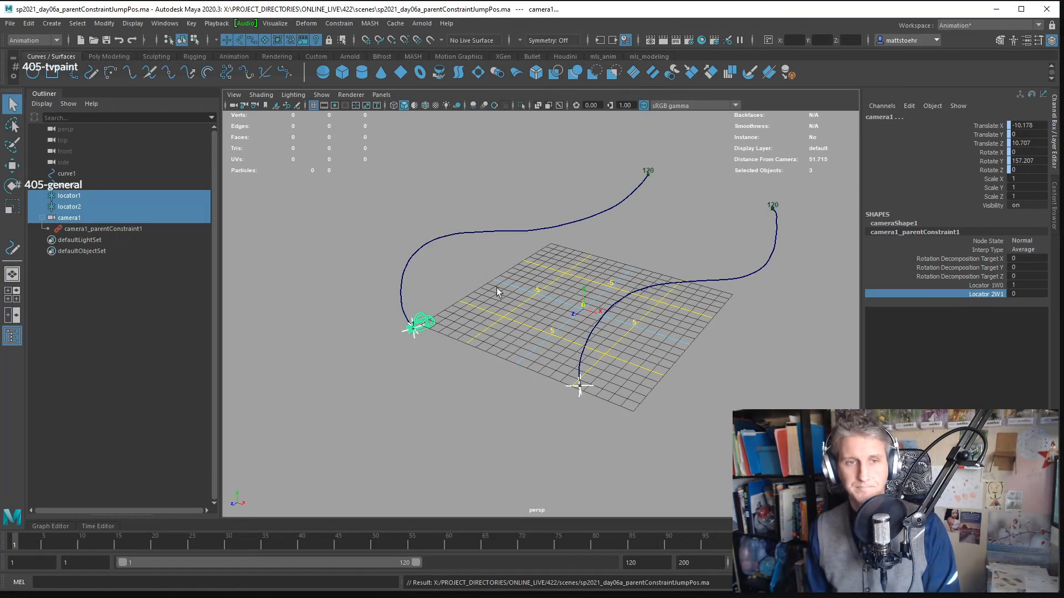
- Deselect the camera and locators, and start a new empty scene
{"action": "left_click", "coordinate": [533, 330]}
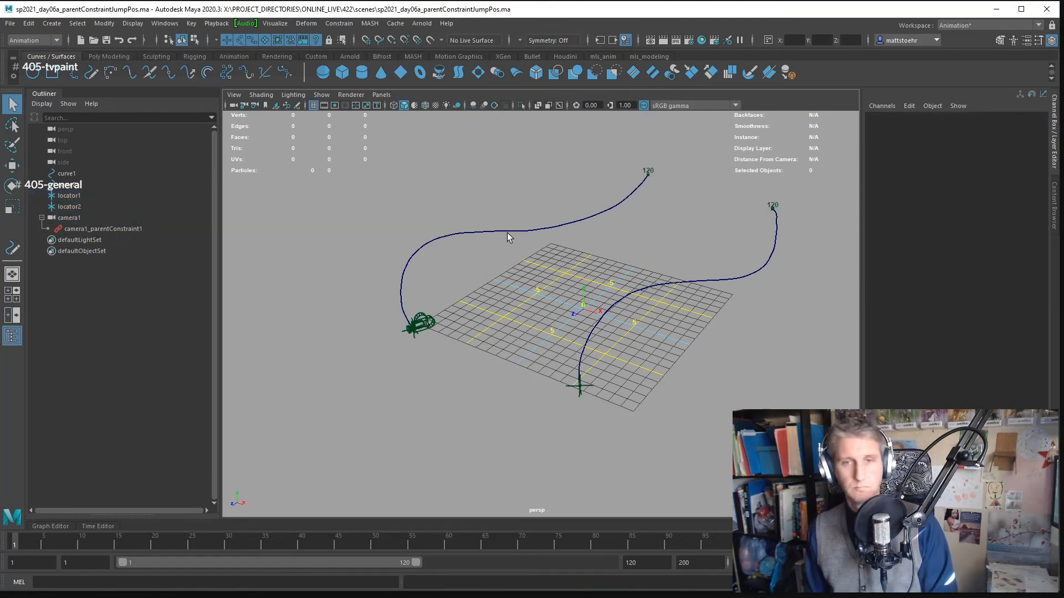
{"action": "key", "text": "ctrl+n"}
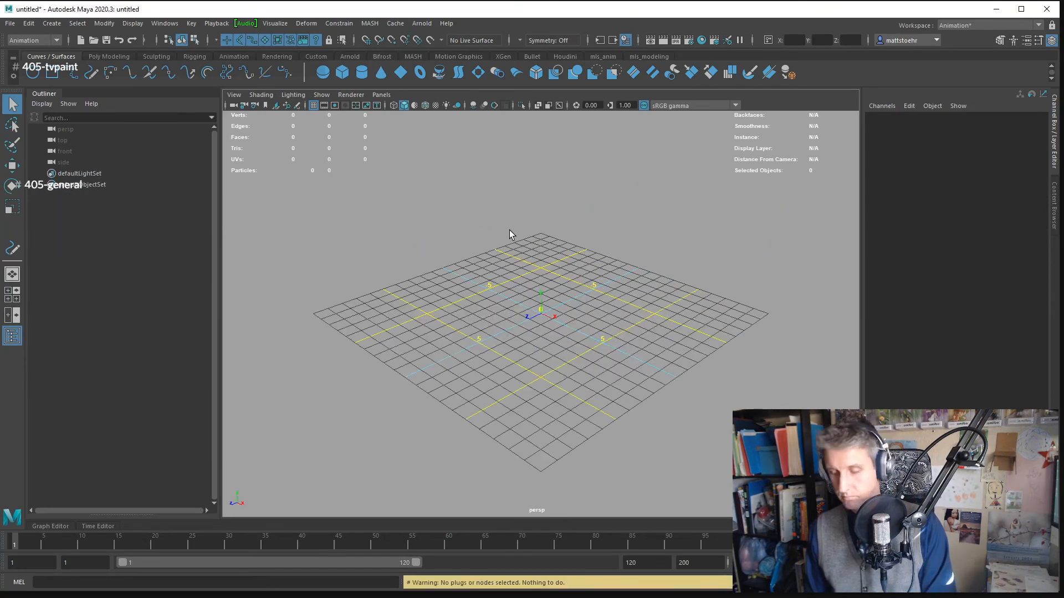
- Open the scene sp2021_day06a_secludedTower_revision.ma from the project's scenes folder, discarding changes to the untitled scene
{"action": "key", "text": "ctrl+o"}
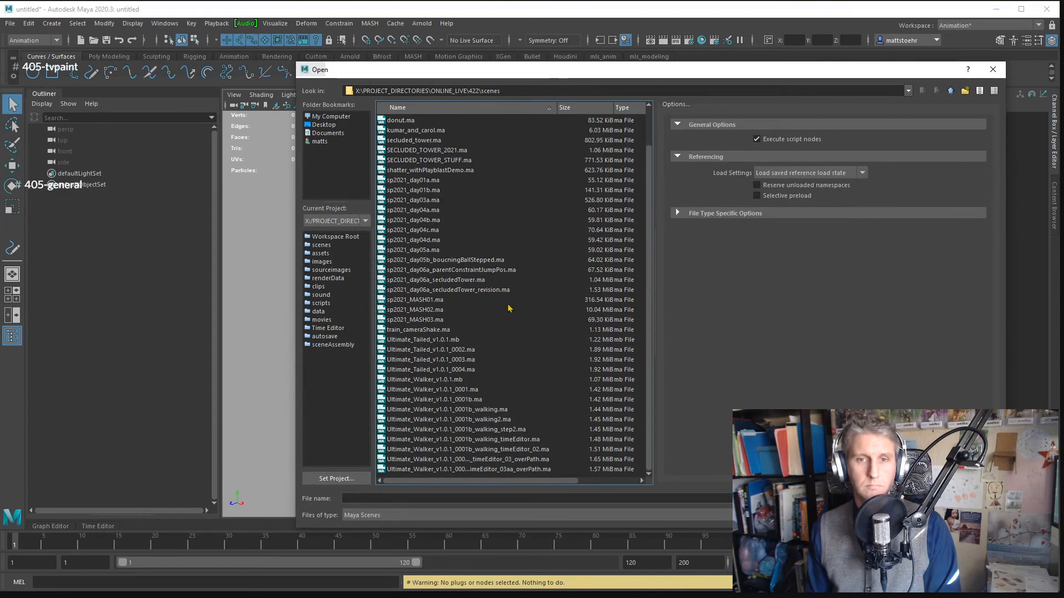
{"action": "left_click", "coordinate": [473, 288]}
{"action": "key", "text": "Return"}
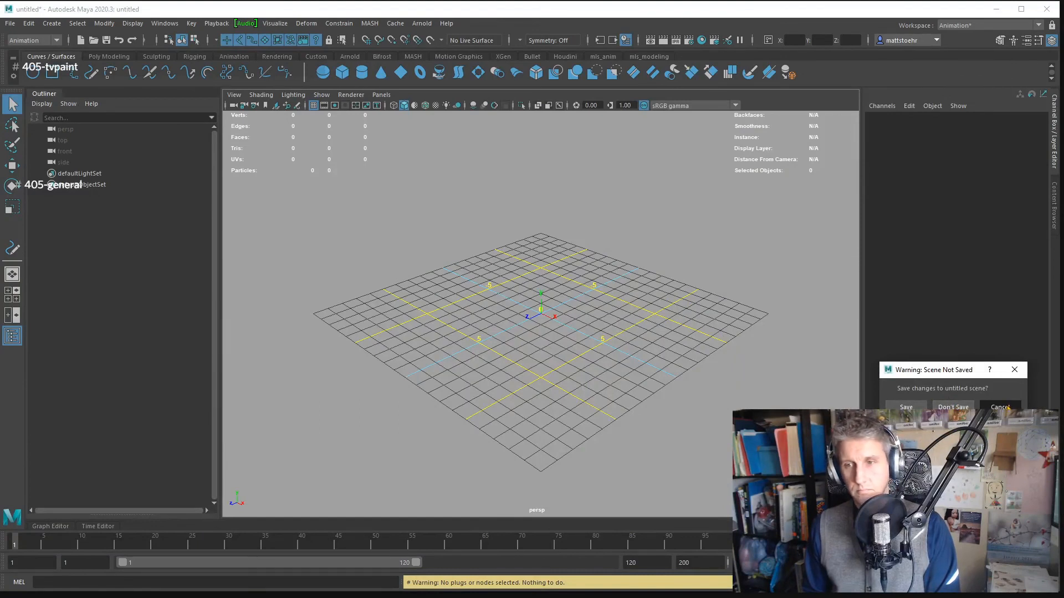
{"action": "left_click", "coordinate": [955, 407]}
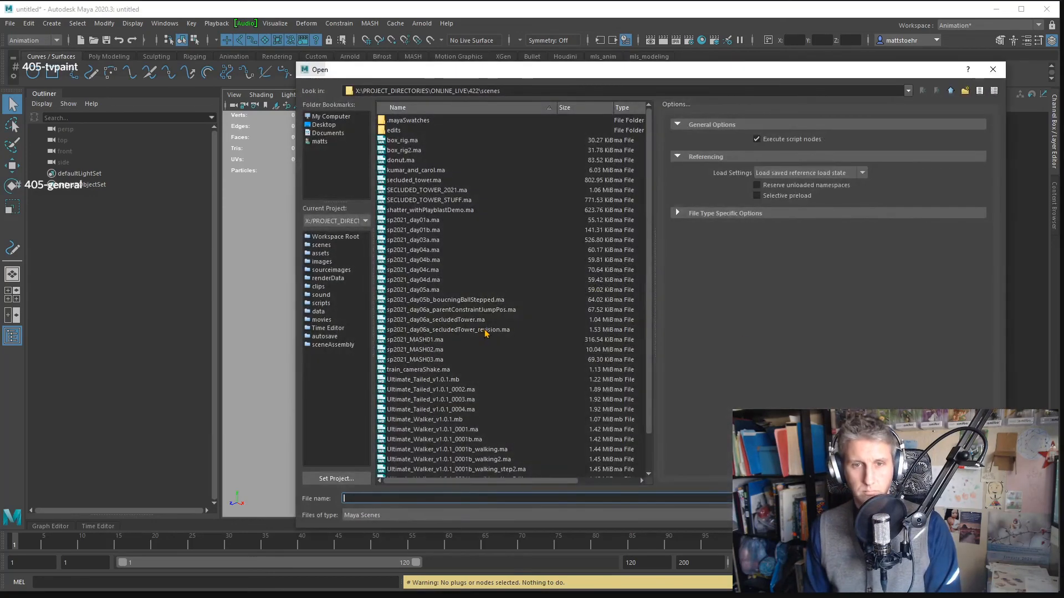
{"action": "double_click", "coordinate": [485, 332]}
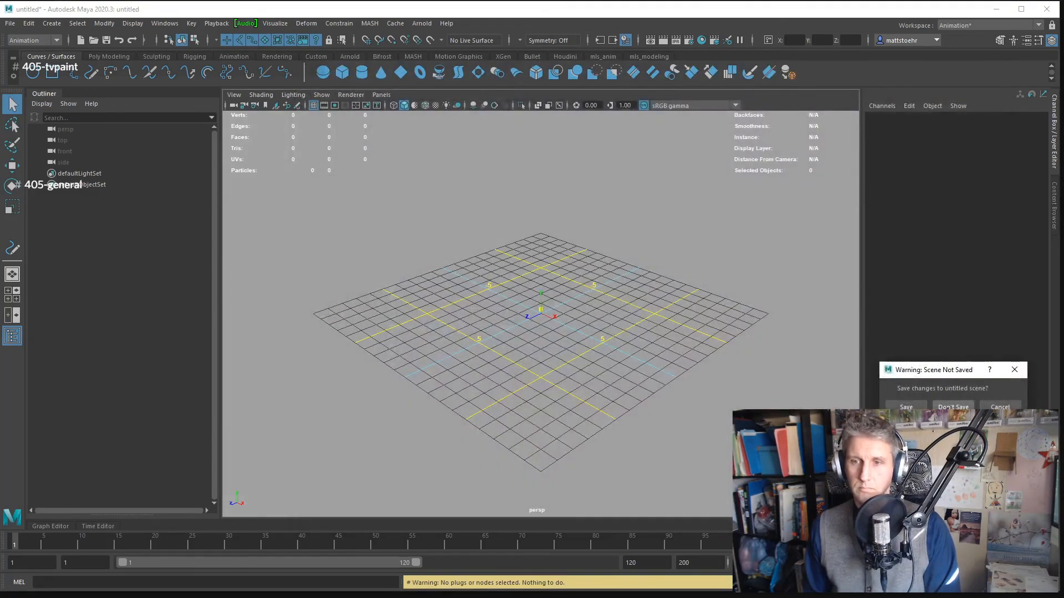
{"action": "left_click", "coordinate": [954, 408]}
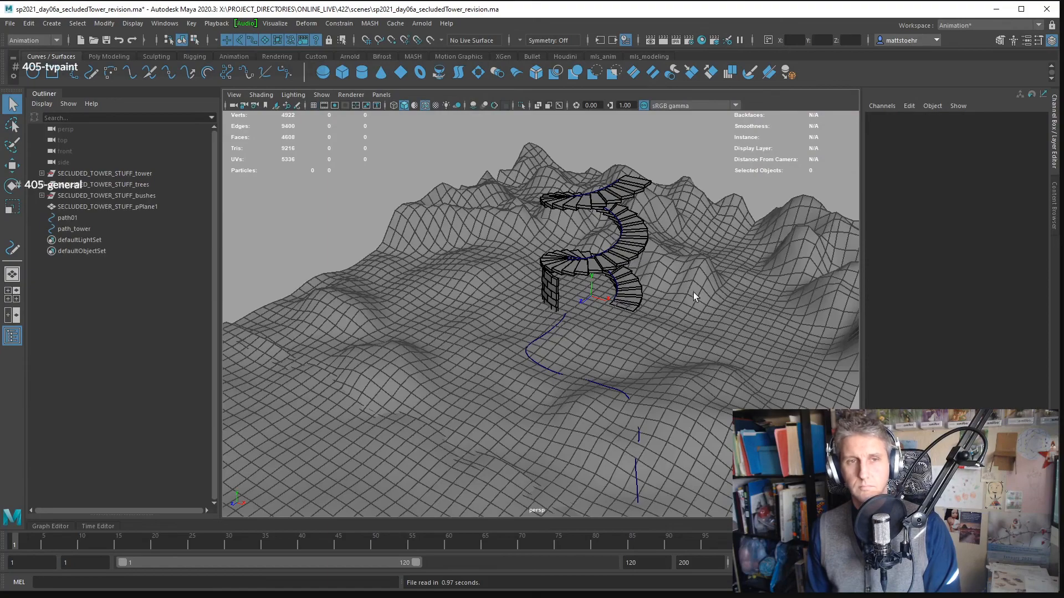
- Create a basic camera in the tower scene and name it shot01
{"action": "left_click_drag", "start_coordinate": [693, 291], "coordinate": [646, 230], "text": "alt"}
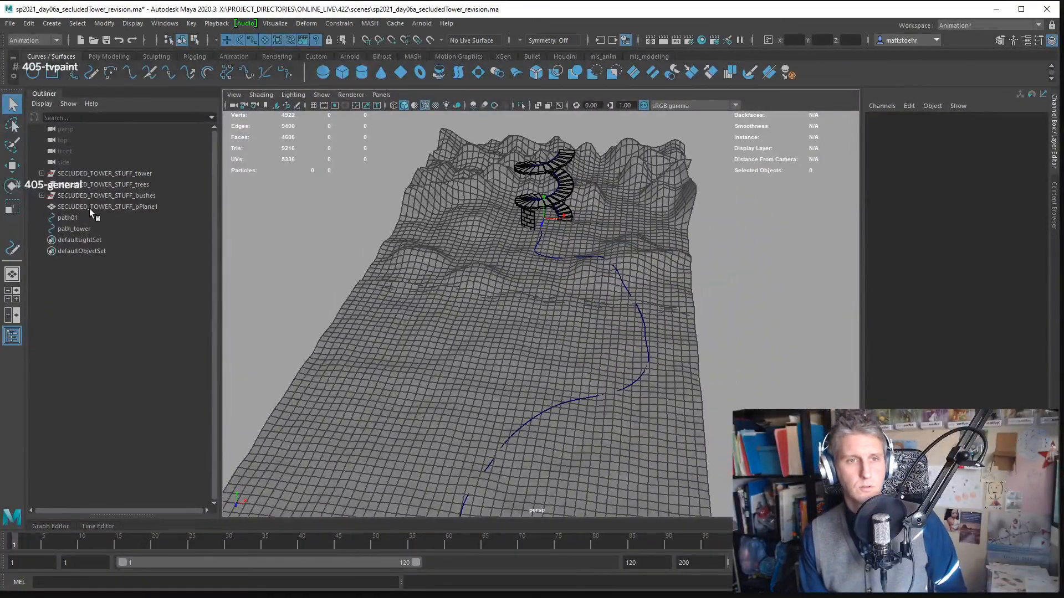
{"action": "left_click", "coordinate": [51, 24]}
{"action": "mouse_move", "coordinate": [139, 96]}
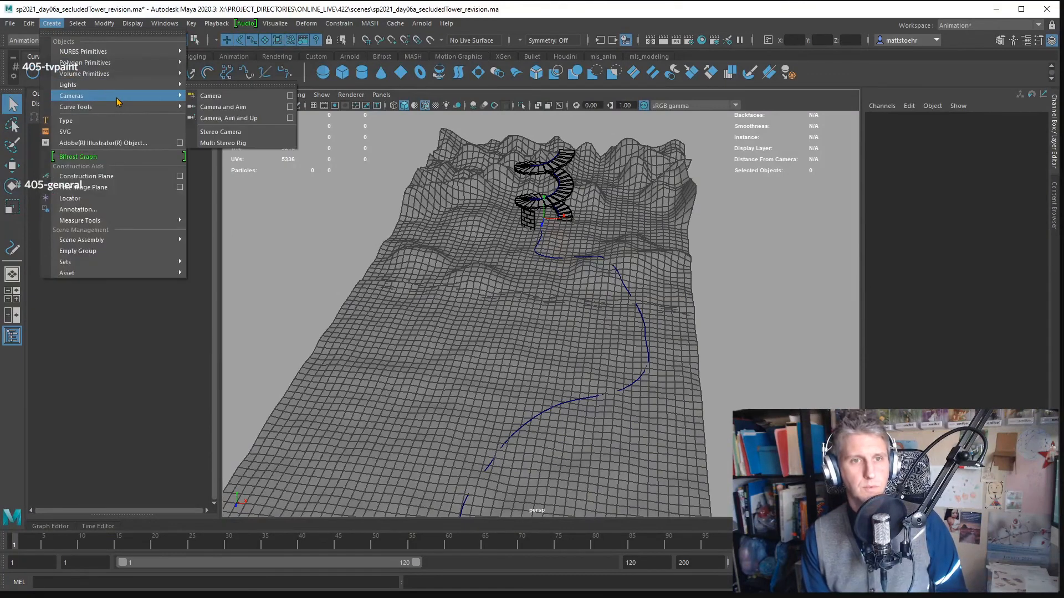
{"action": "left_click", "coordinate": [206, 97]}
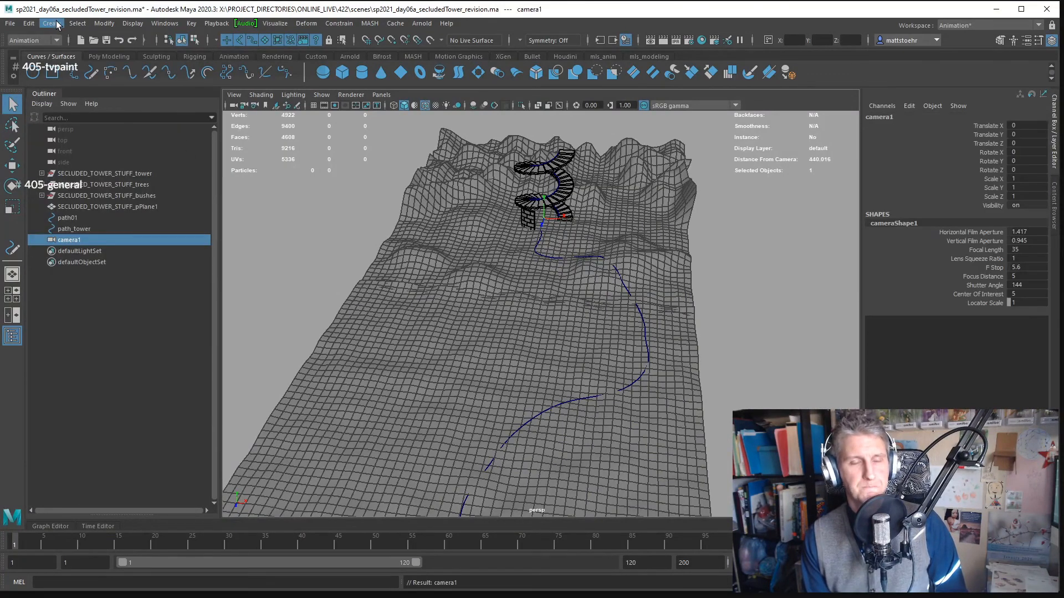
{"action": "double_click", "coordinate": [101, 241]}
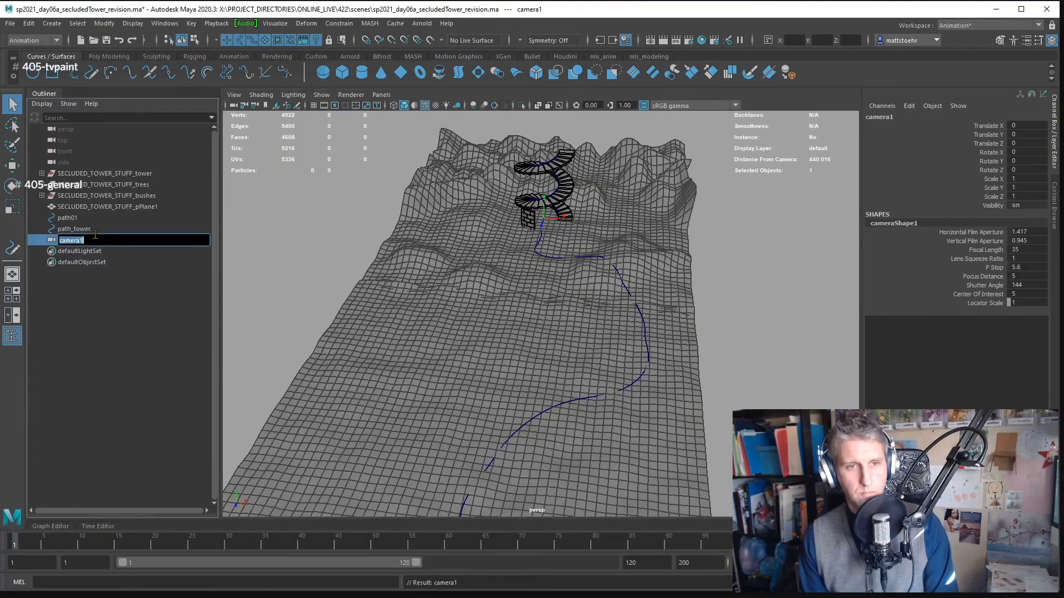
{"action": "type", "text": "shot01"}
{"action": "key", "text": "Return"}
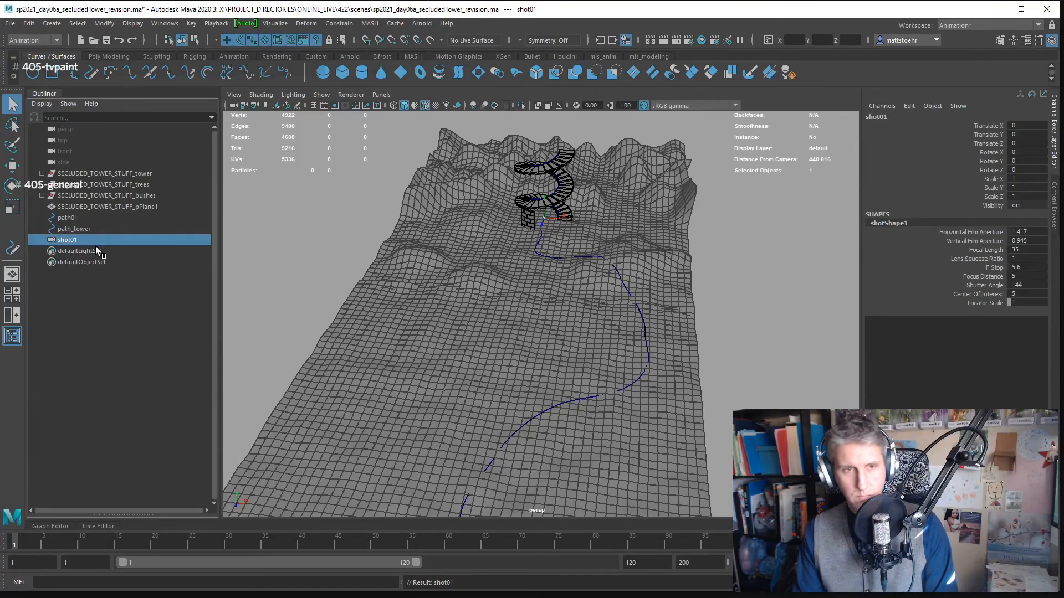
- Create a locator and name it outside_path
{"action": "left_click", "coordinate": [77, 24]}
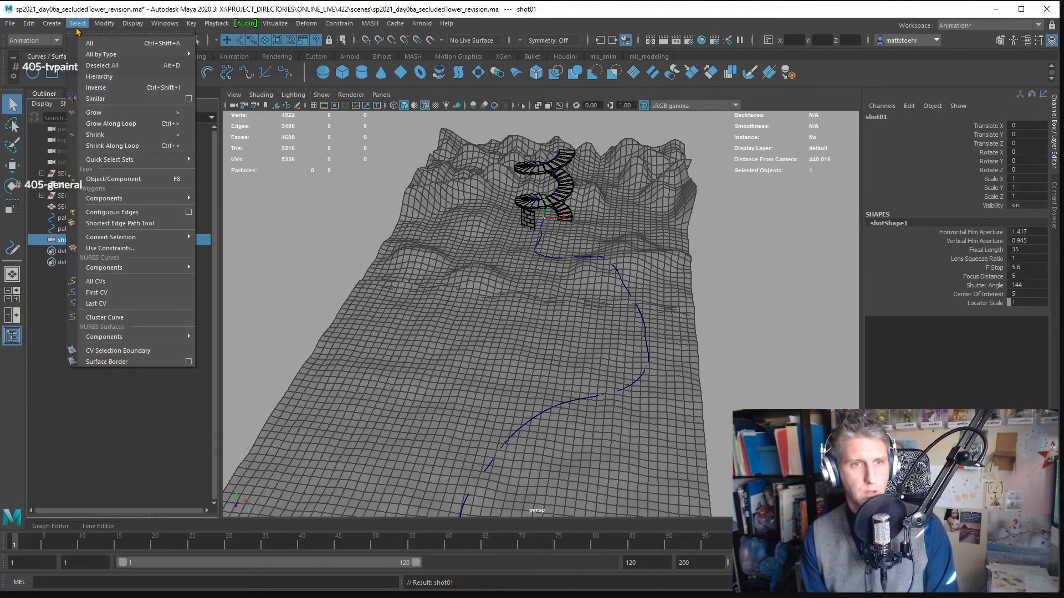
{"action": "mouse_move", "coordinate": [53, 24]}
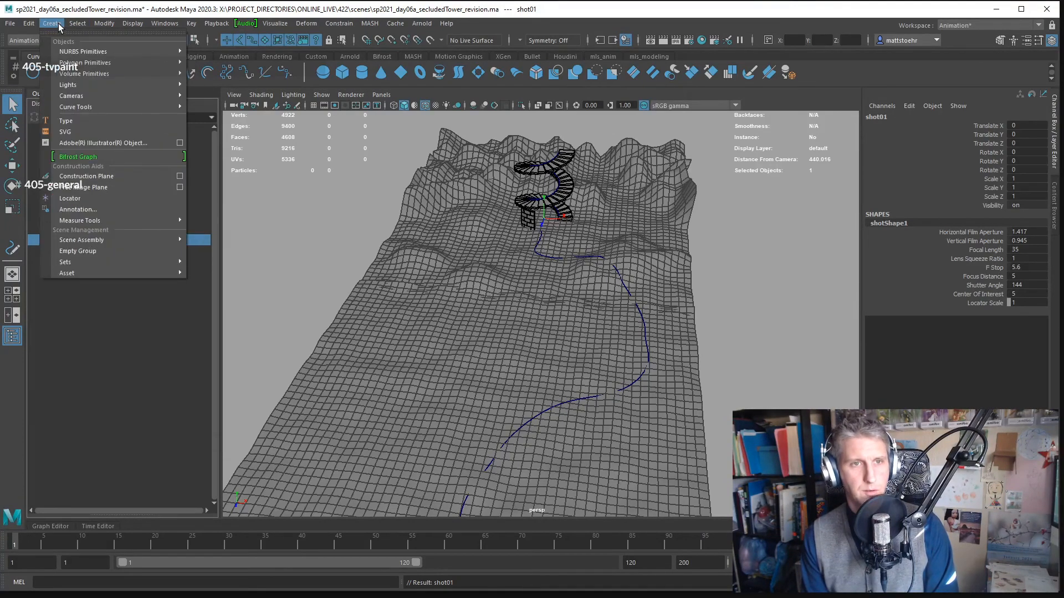
{"action": "left_click", "coordinate": [82, 199]}
{"action": "double_click", "coordinate": [104, 249]}
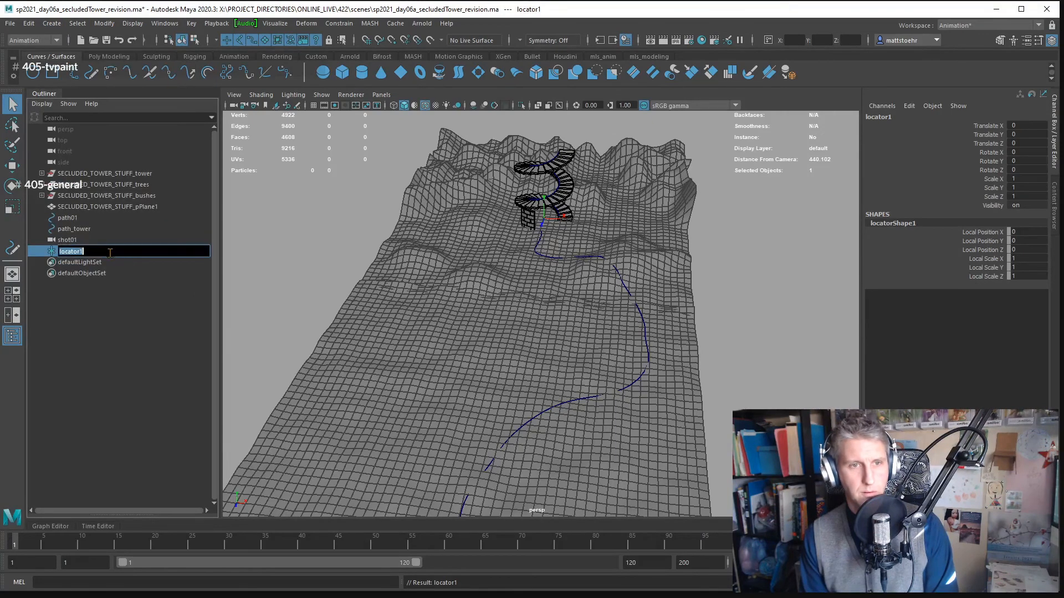
{"action": "type", "text": "path"}
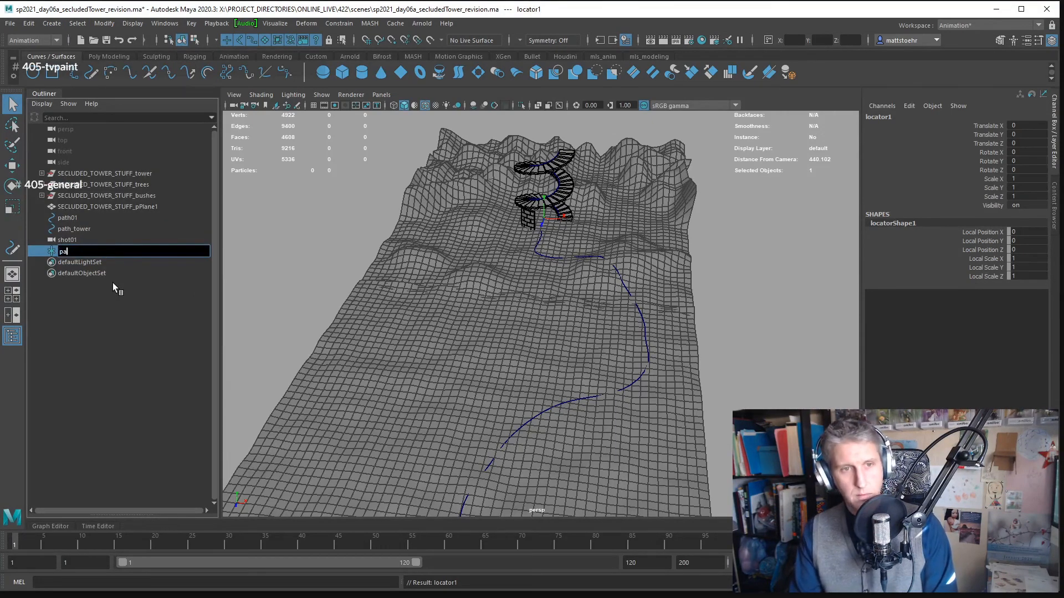
{"action": "key", "text": "BackSpace"}
{"action": "key", "text": "BackSpace"}
{"action": "key", "text": "BackSpace"}
{"action": "key", "text": "BackSpace"}
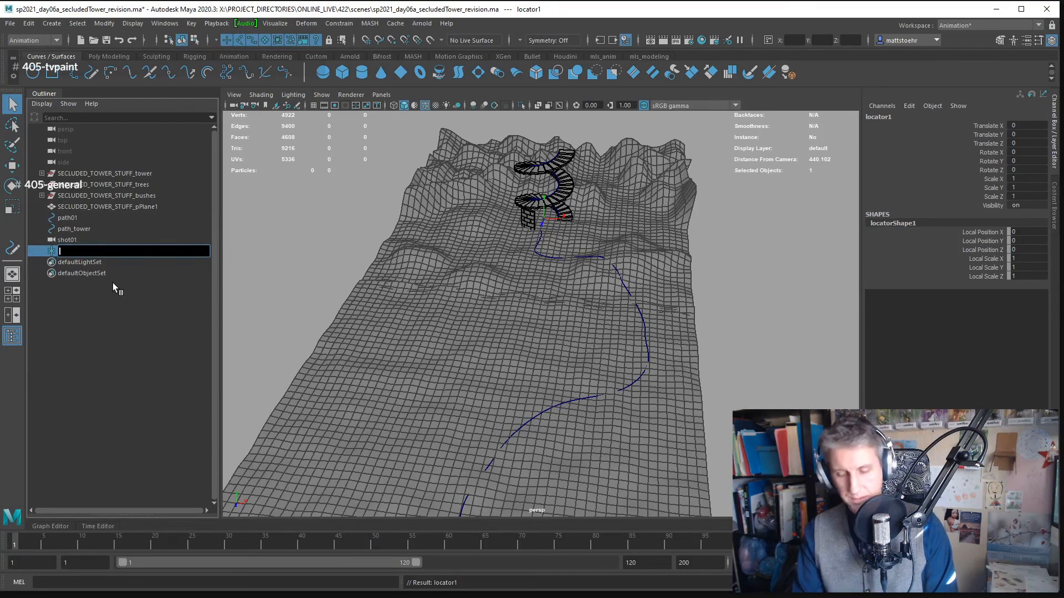
{"action": "type", "text": "outside_"}
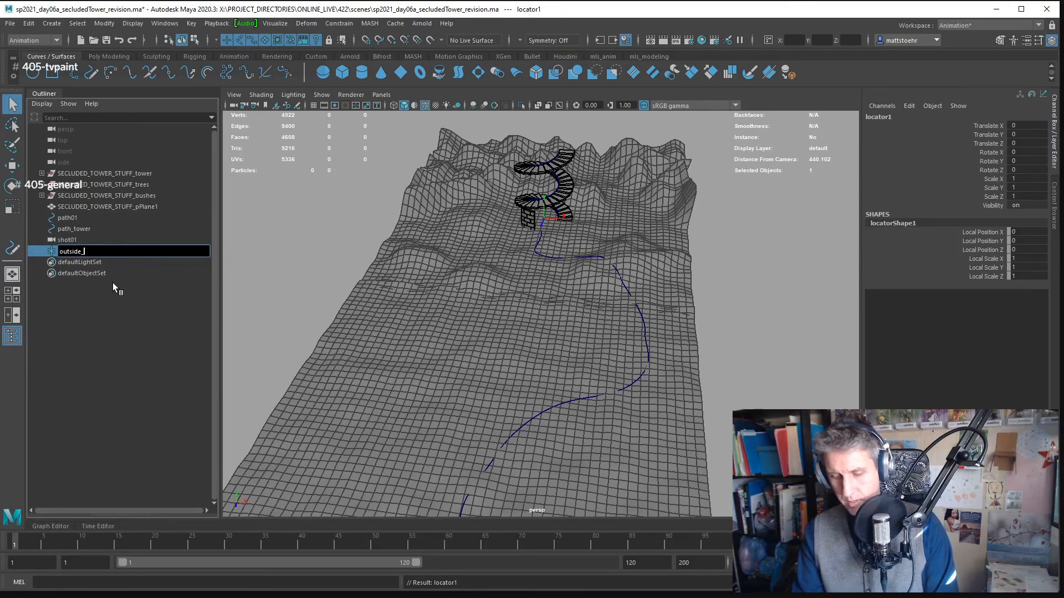
{"action": "type", "text": "path"}
- Rename the terrain path curve path01 using the name outside_path
{"action": "left_click", "coordinate": [86, 214]}
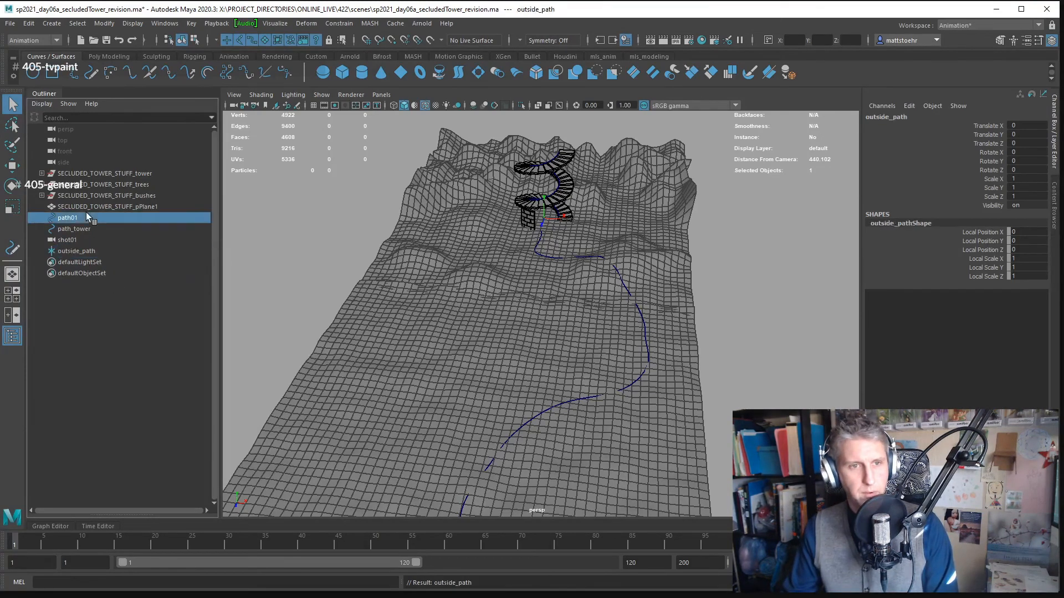
{"action": "double_click", "coordinate": [87, 216]}
{"action": "type", "text": "outsi"}
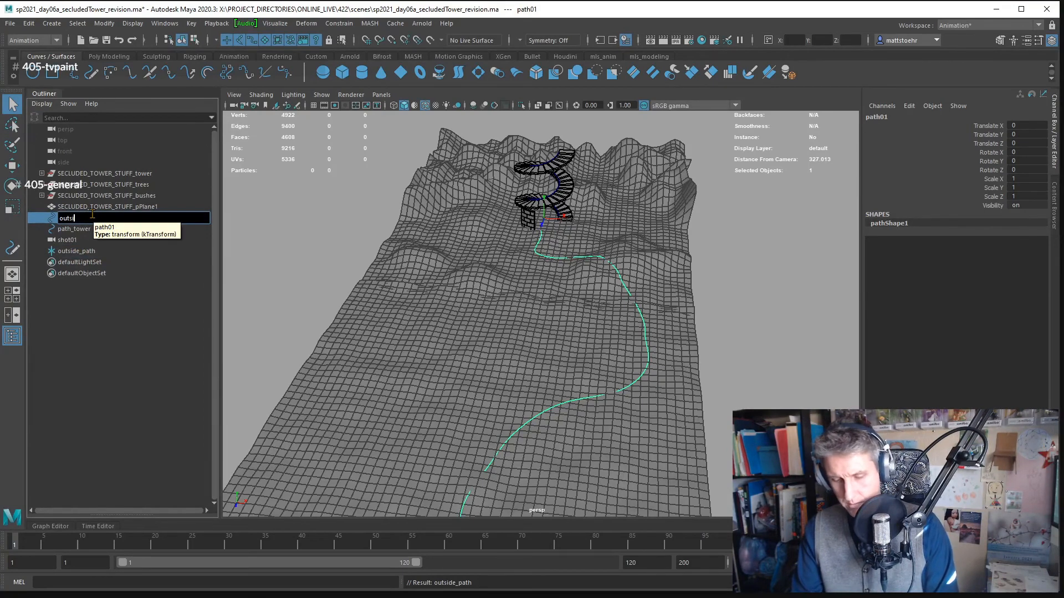
{"action": "type", "text": "de_path"}
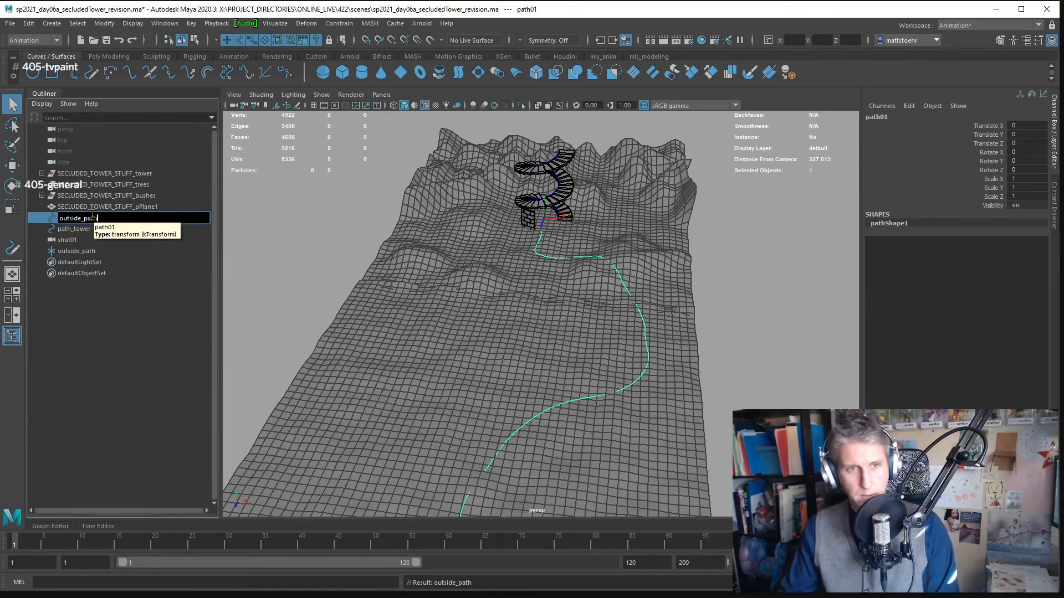
- Rename the tower's spiral curve path_tower to inside_path_crv
{"action": "double_click", "coordinate": [84, 229]}
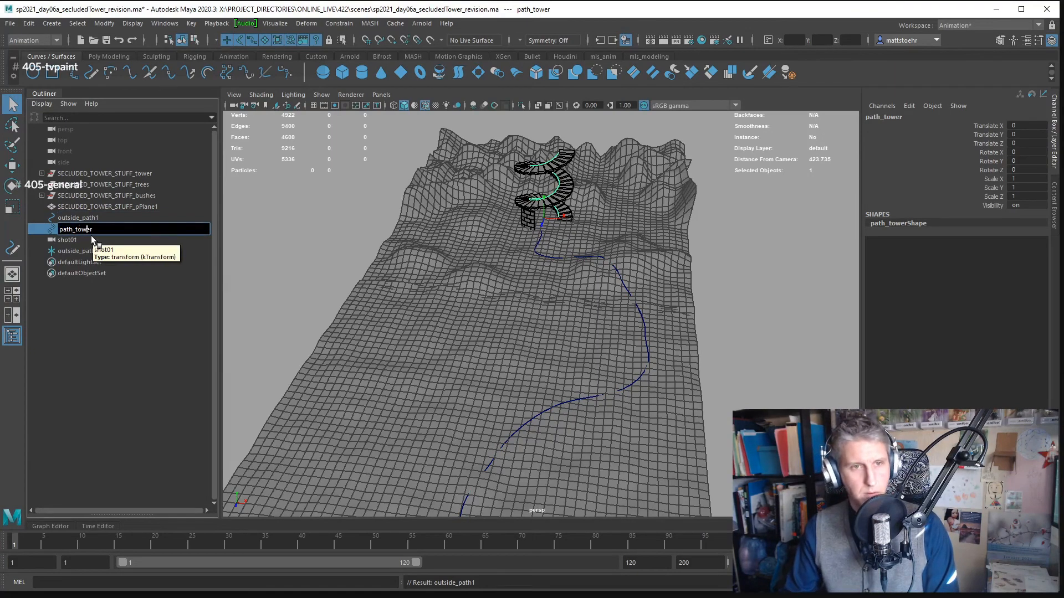
{"action": "key", "text": "BackSpace"}
{"action": "key", "text": "BackSpace"}
{"action": "key", "text": "BackSpace"}
{"action": "key", "text": "BackSpace"}
{"action": "key", "text": "BackSpace"}
{"action": "key", "text": "BackSpace"}
{"action": "key", "text": "BackSpace"}
{"action": "key", "text": "BackSpace"}
{"action": "key", "text": "BackSpace"}
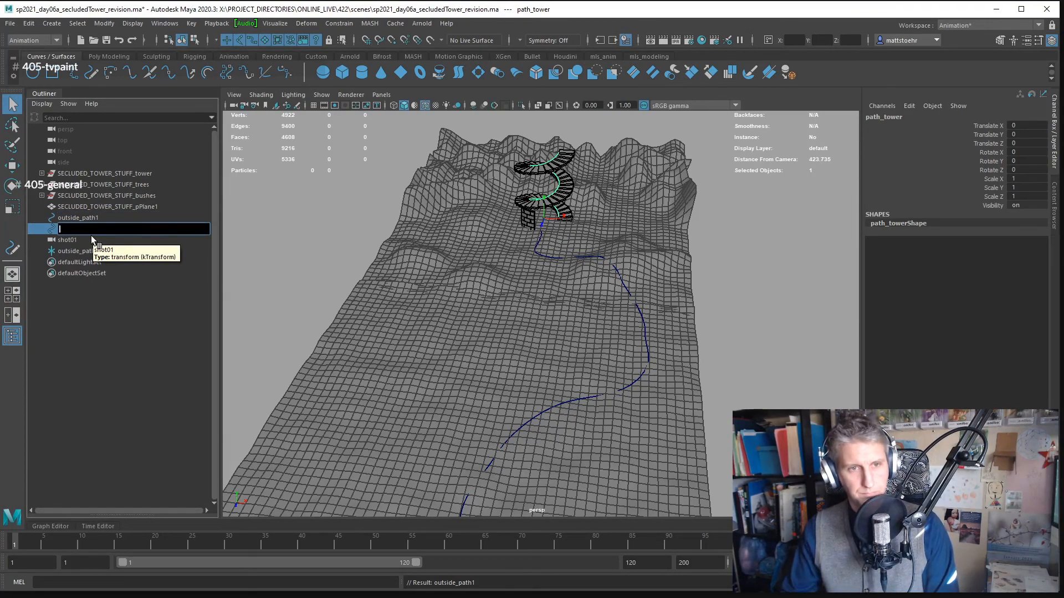
{"action": "type", "text": "inside"}
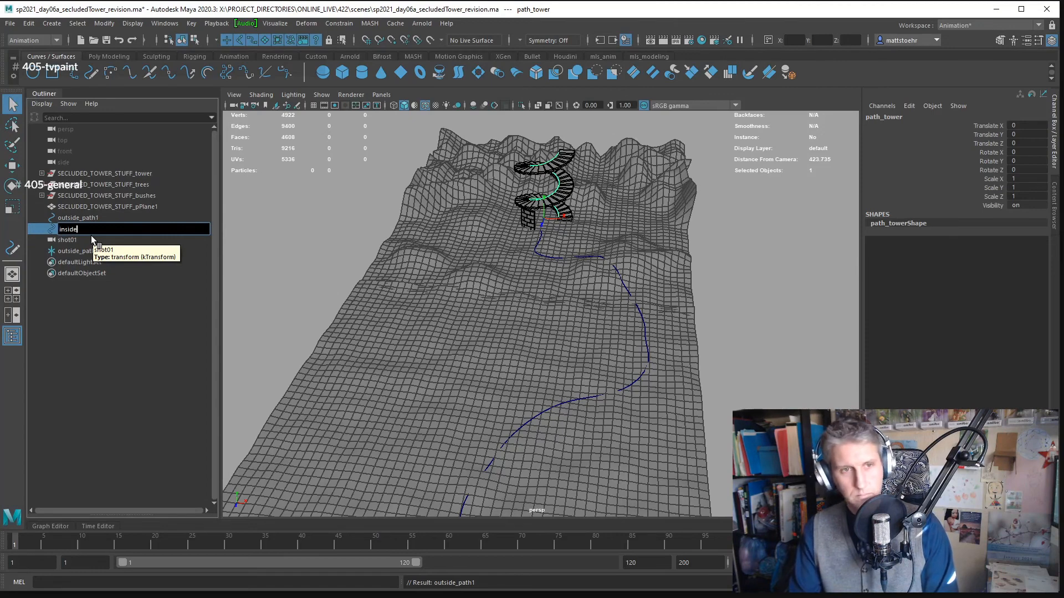
{"action": "type", "text": "-path"}
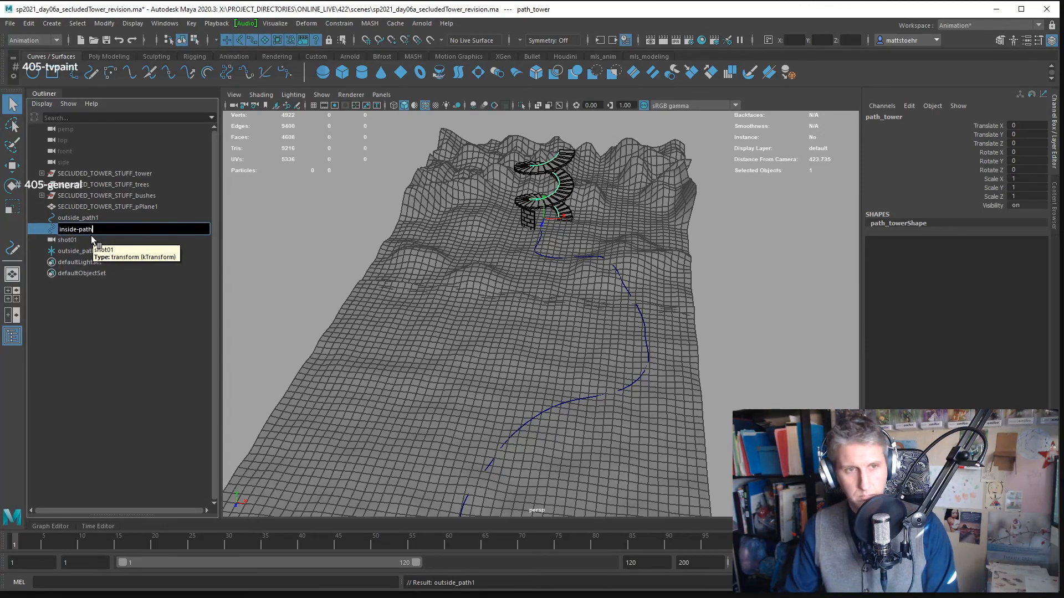
{"action": "key", "text": "Left"}
{"action": "key", "text": "Left"}
{"action": "key", "text": "Left"}
{"action": "key", "text": "Left"}
{"action": "key", "text": "BackSpace"}
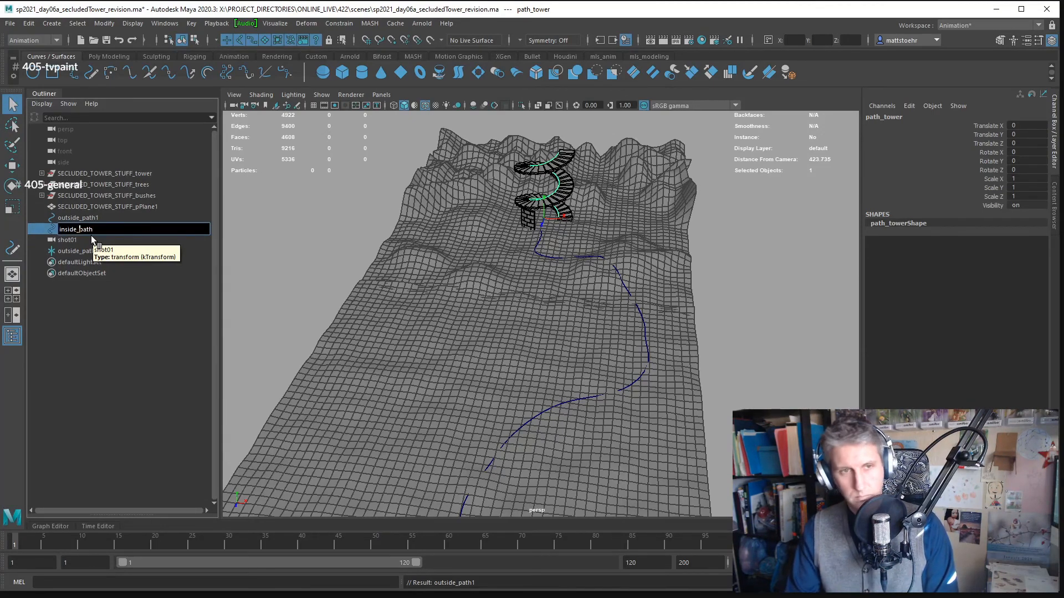
{"action": "type", "text": "_path_"}
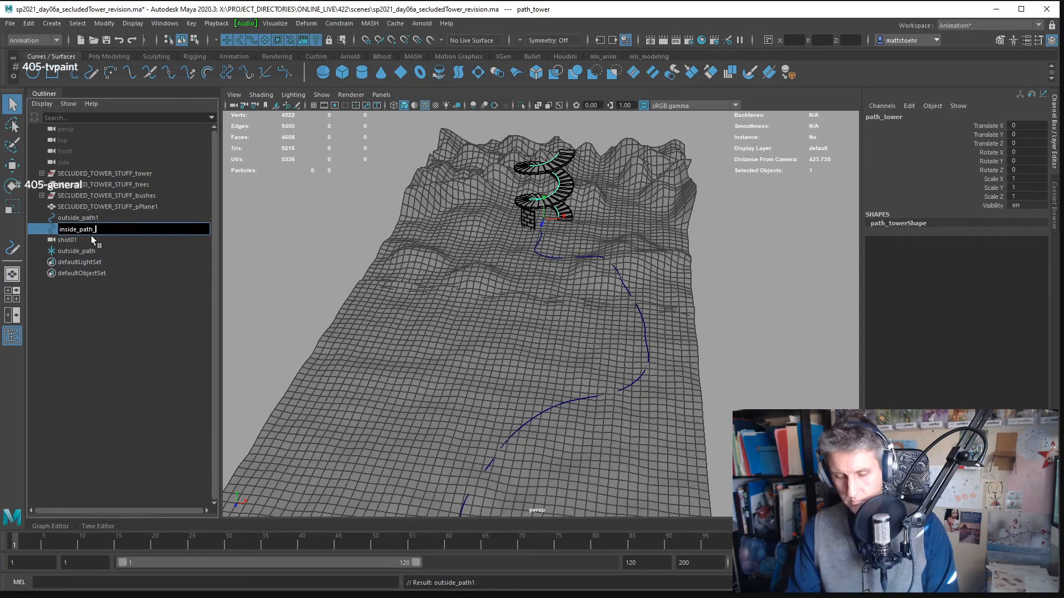
{"action": "type", "text": "crv"}
{"action": "key", "text": "Return"}
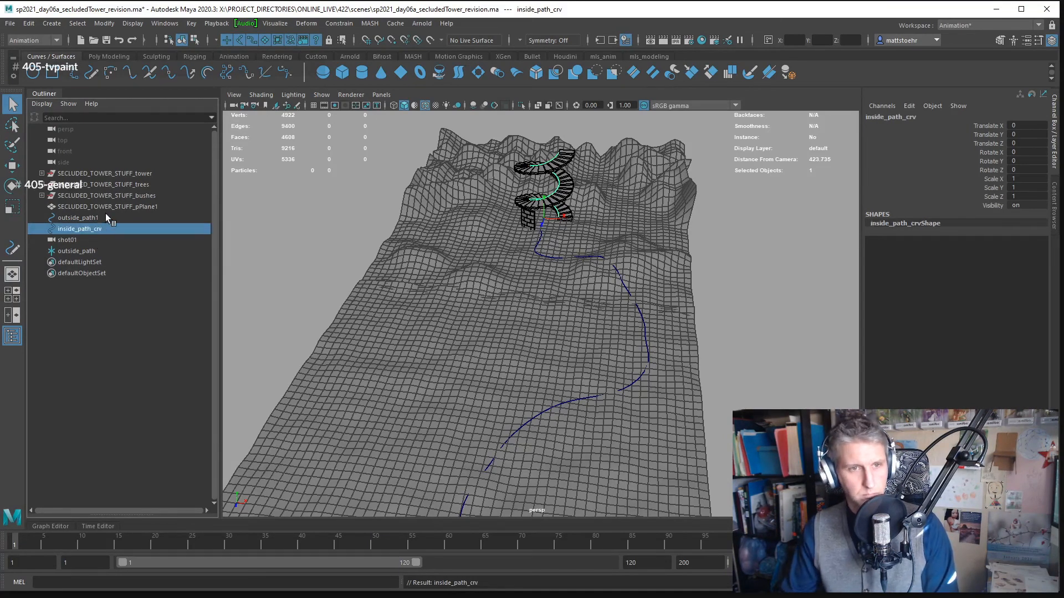
- Rename the outside_path locator to outside_path_motionCnstr and leave nothing selected
{"action": "left_click", "coordinate": [105, 217]}
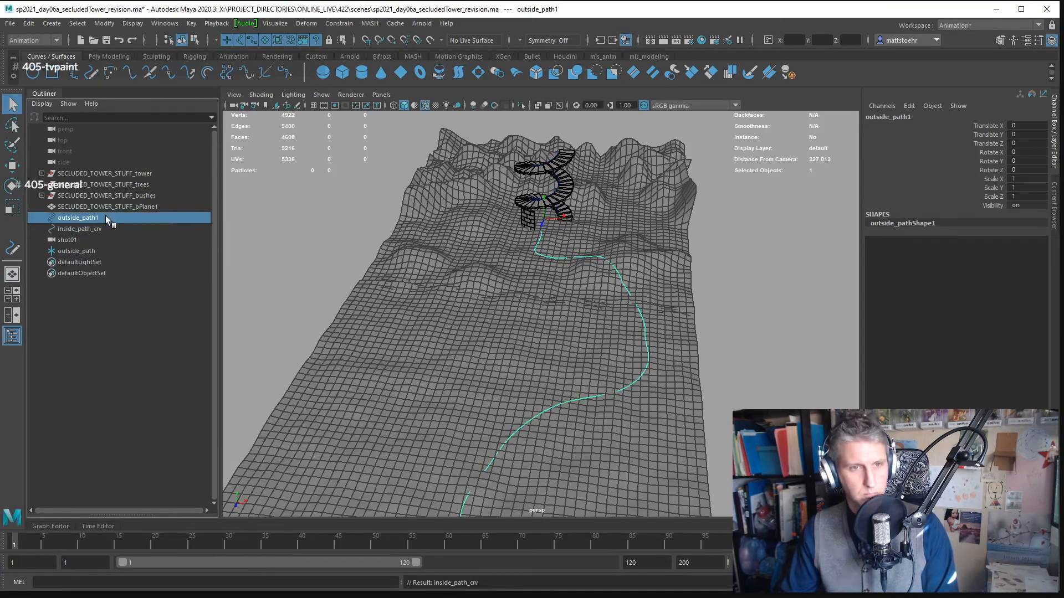
{"action": "left_click", "coordinate": [104, 249]}
{"action": "double_click", "coordinate": [104, 251]}
{"action": "left_click", "coordinate": [82, 251]}
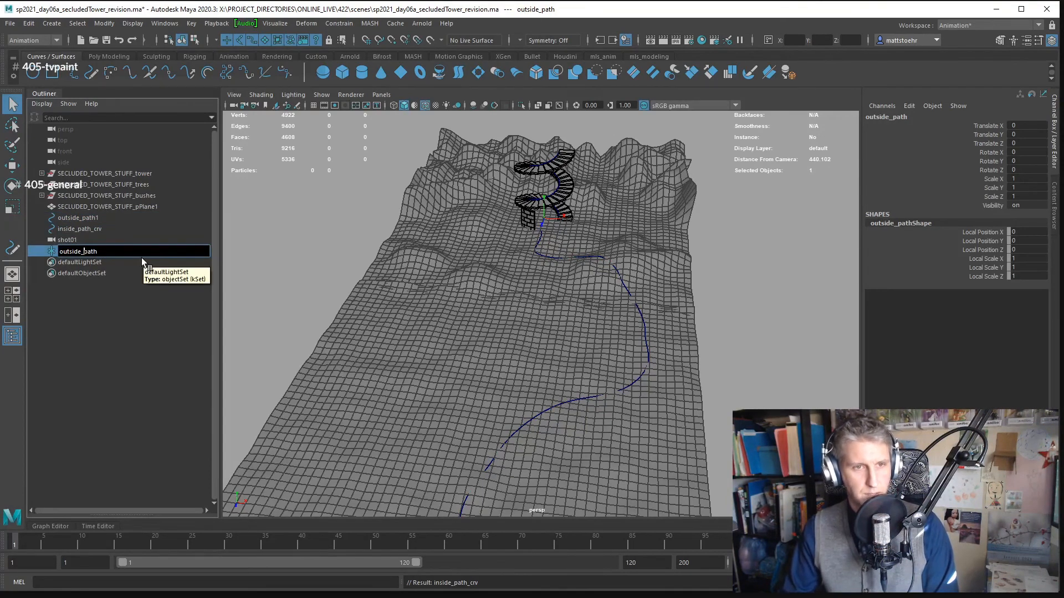
{"action": "key", "text": "End"}
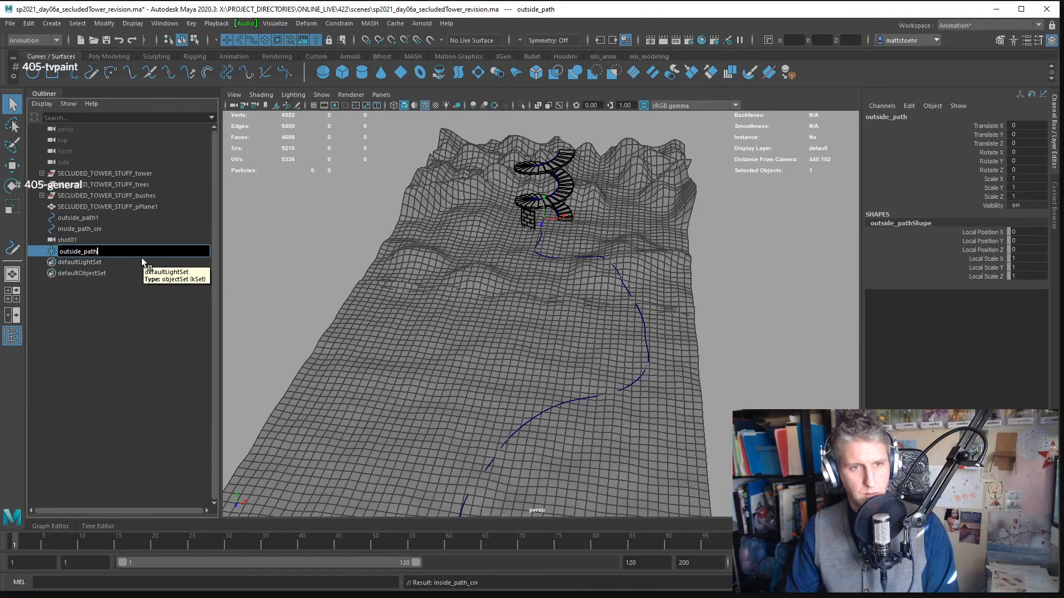
{"action": "key", "text": "Left"}
{"action": "key", "text": "Left"}
{"action": "key", "text": "Left"}
{"action": "key", "text": "Left"}
{"action": "key", "text": "Left"}
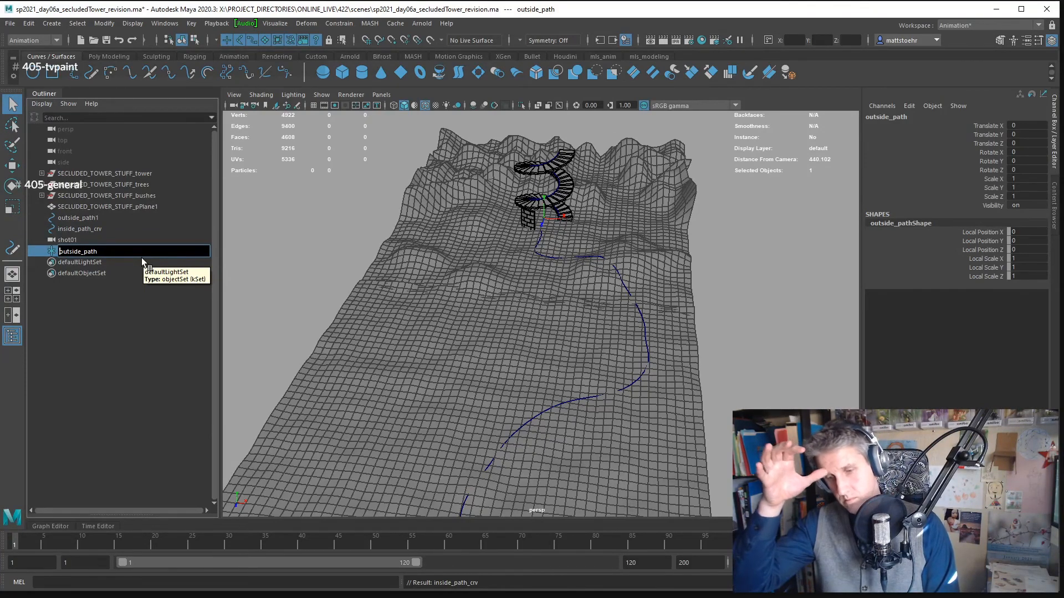
{"action": "key", "text": "Home"}
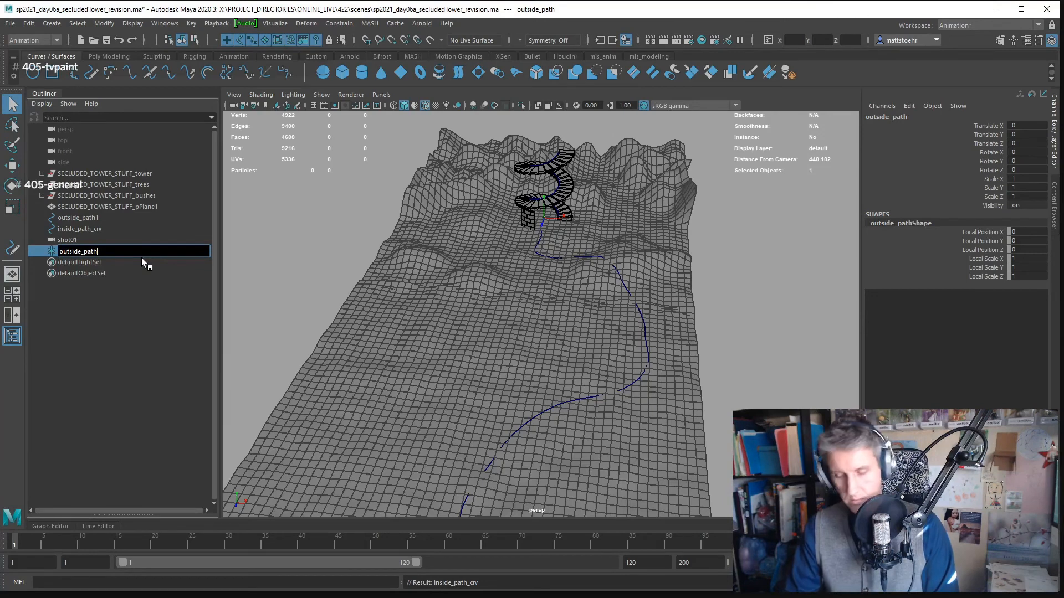
{"action": "type", "text": "_"}
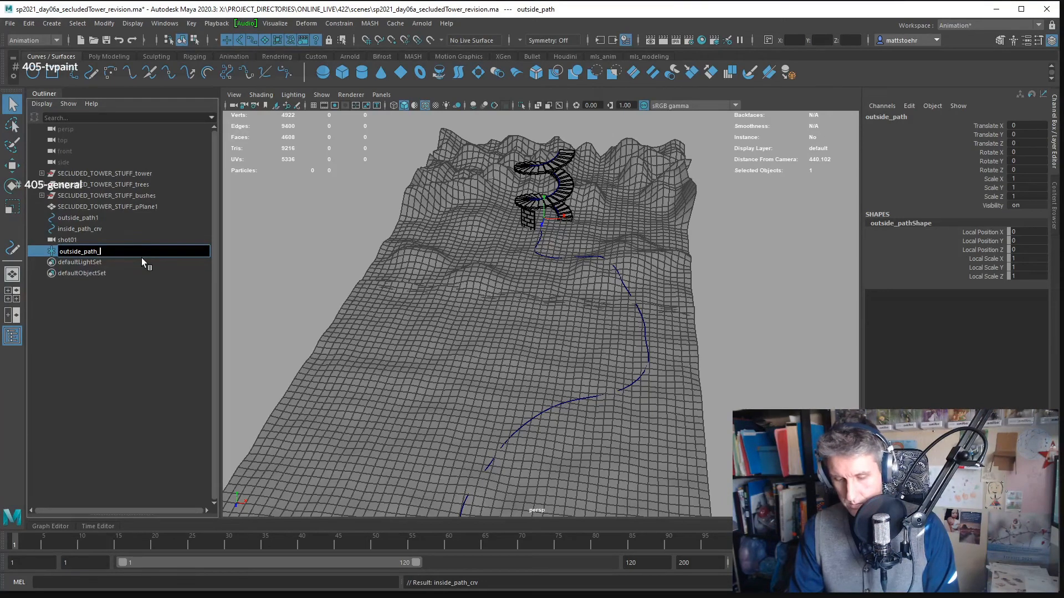
{"action": "type", "text": "motionCon"}
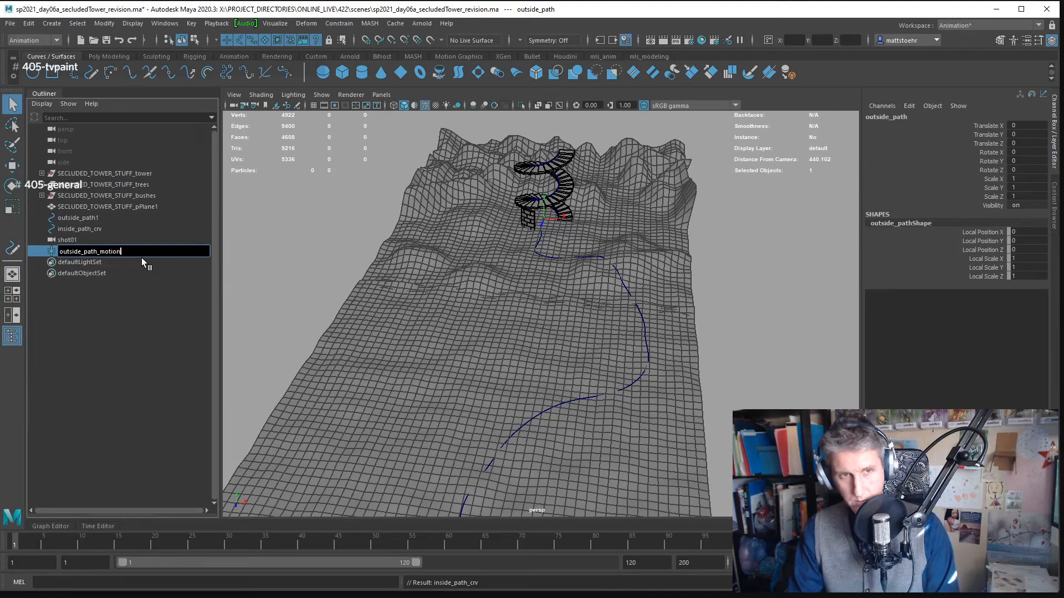
{"action": "key", "text": "BackSpace"}
{"action": "key", "text": "BackSpace"}
{"action": "type", "text": "nstr"}
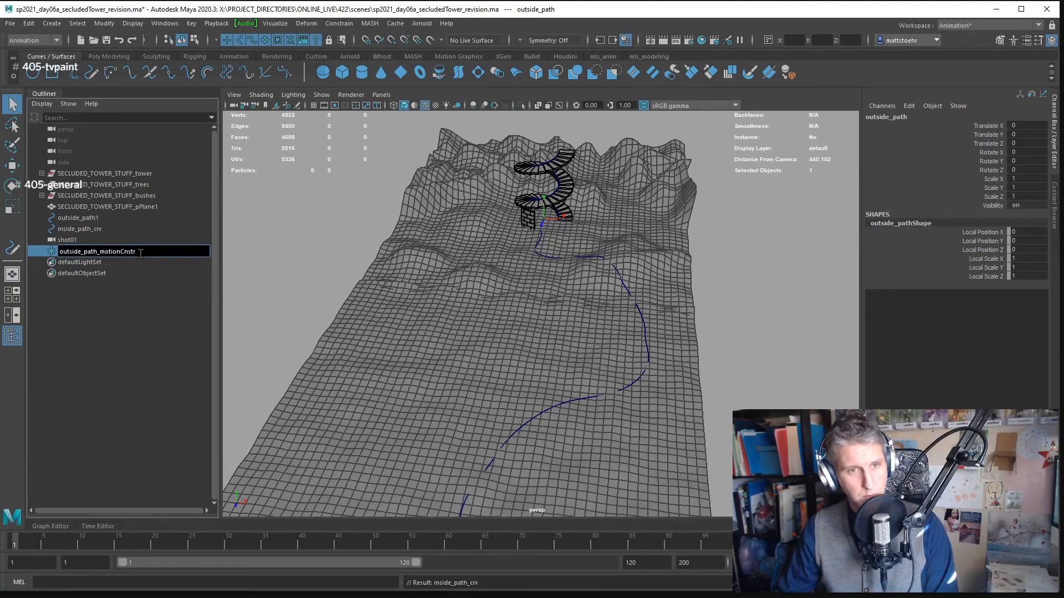
{"action": "left_click", "coordinate": [130, 303]}
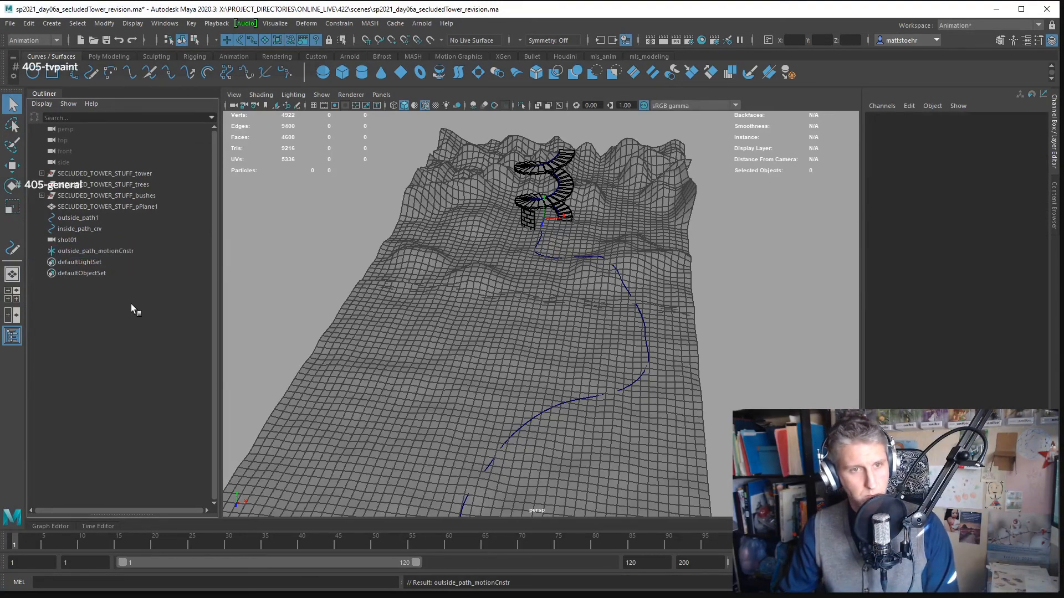
- Rename the terrain curve outside_path1 to outside_path
{"action": "left_click", "coordinate": [115, 231]}
{"action": "left_click", "coordinate": [112, 218]}
{"action": "double_click", "coordinate": [111, 217]}
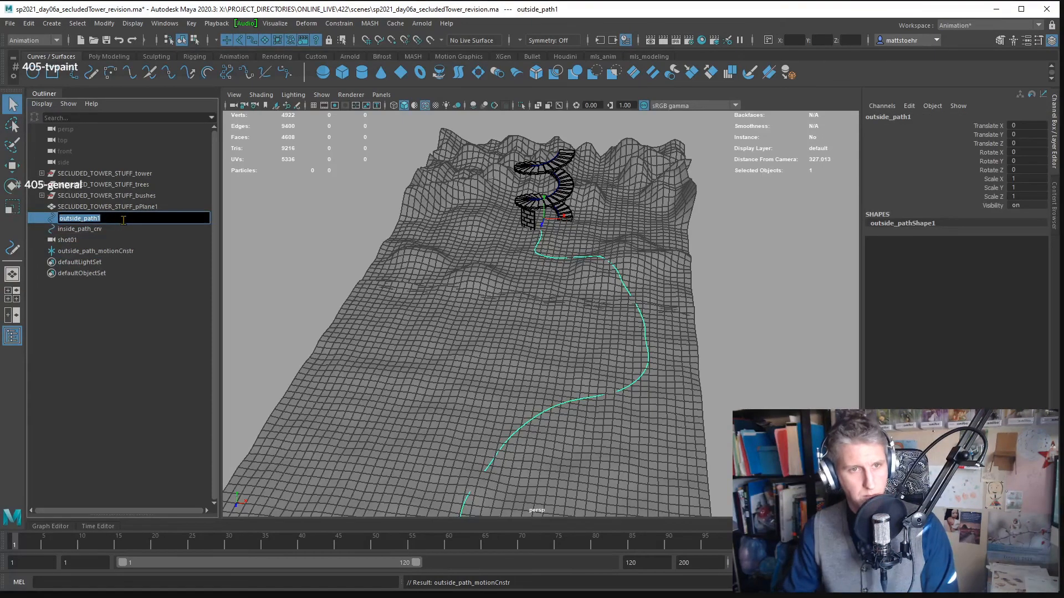
{"action": "key", "text": "BackSpace"}
{"action": "key", "text": "Return"}
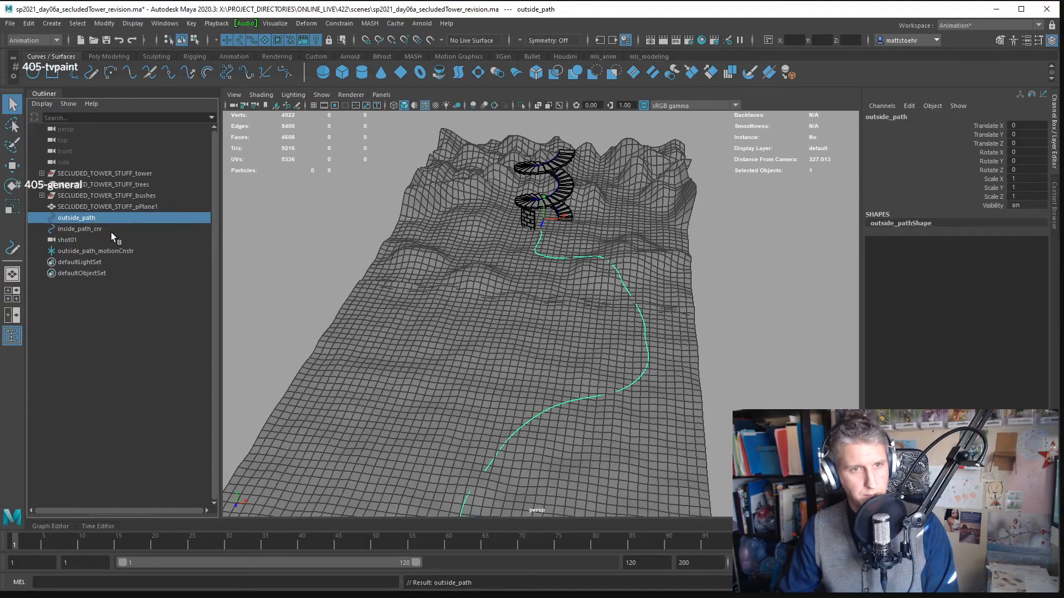
- Rename the tower spiral curve inside_path_crv to inside_path
{"action": "left_click", "coordinate": [130, 233]}
{"action": "left_click", "coordinate": [99, 215]}
{"action": "left_click", "coordinate": [108, 228]}
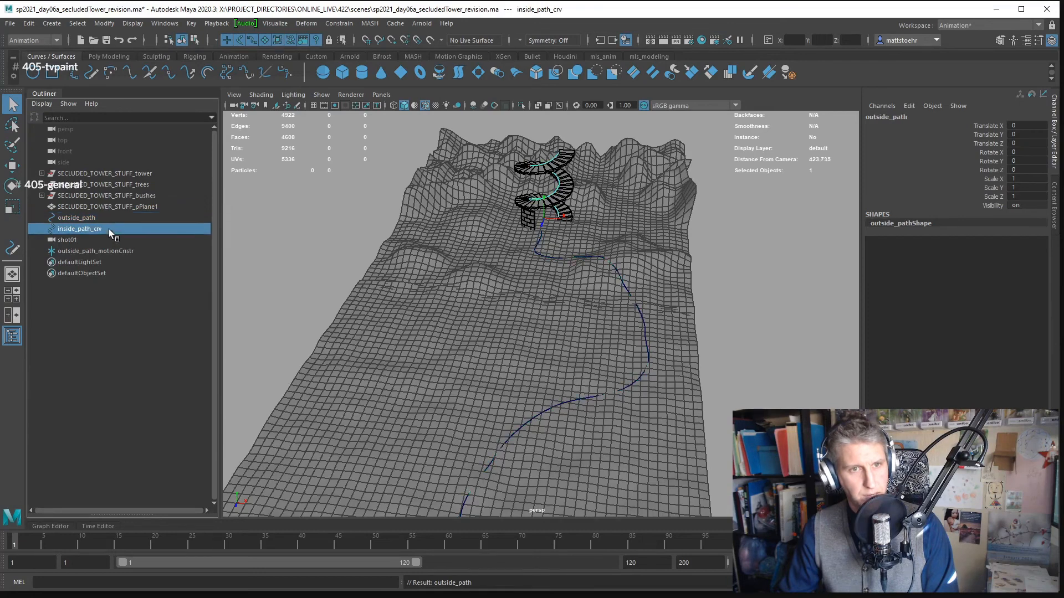
{"action": "double_click", "coordinate": [118, 229]}
{"action": "left_click", "coordinate": [114, 229]}
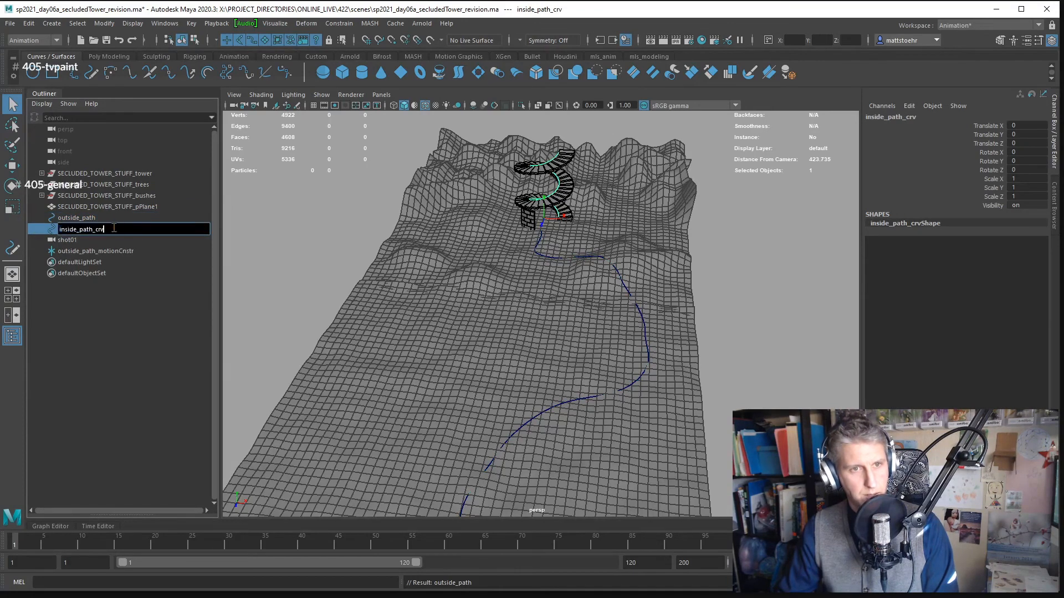
{"action": "key", "text": "BackSpace"}
{"action": "key", "text": "BackSpace"}
{"action": "key", "text": "BackSpace"}
{"action": "key", "text": "BackSpace"}
{"action": "key", "text": "Return"}
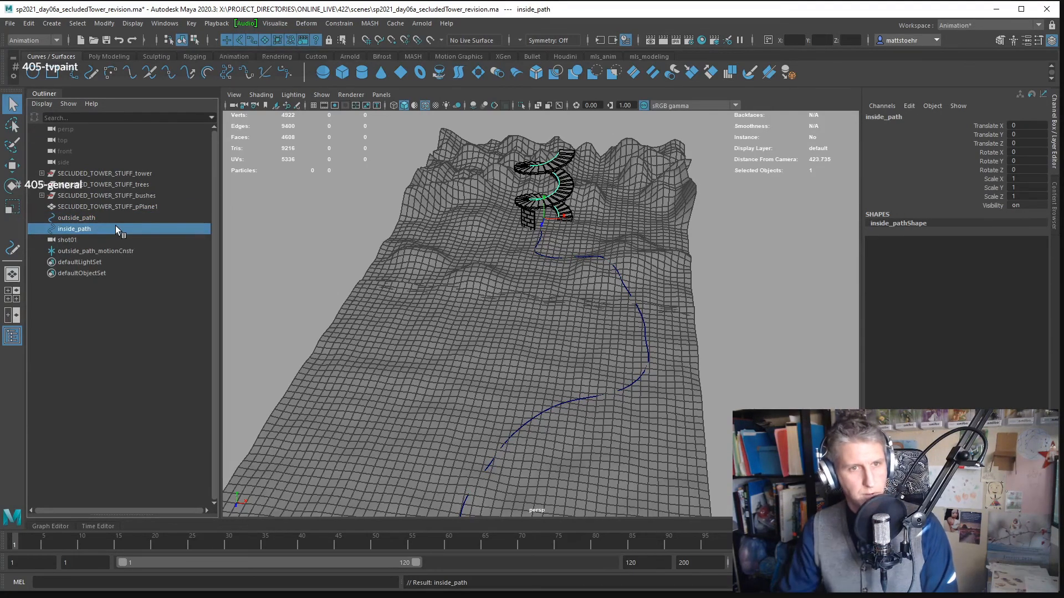
- Duplicate the outside_path_motionCnstr locator and rename the copy inside3_path_motionCnstr1
{"action": "left_click", "coordinate": [120, 251]}
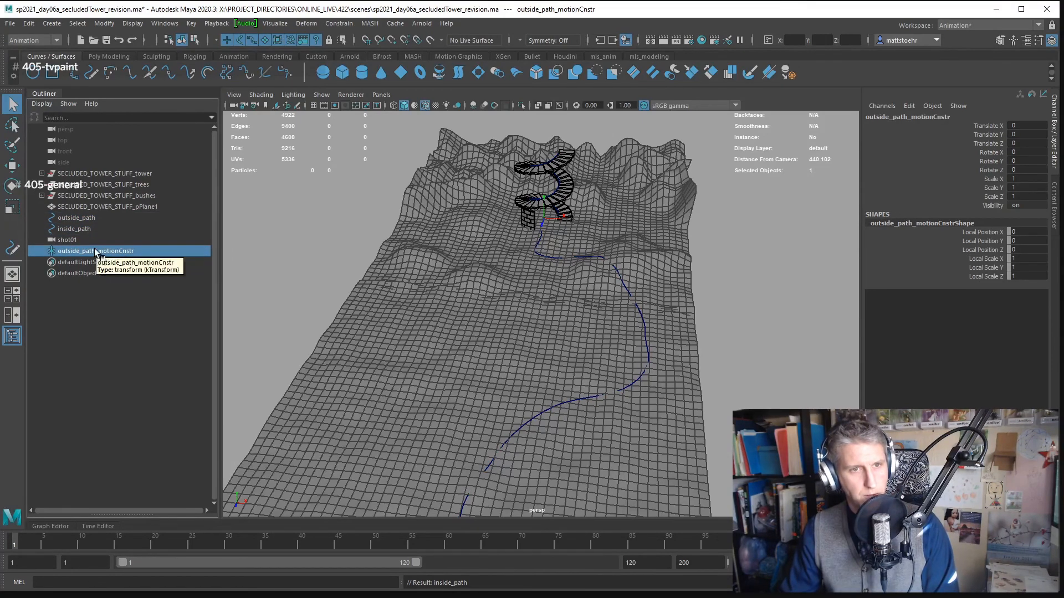
{"action": "key", "text": "ctrl+d"}
{"action": "double_click", "coordinate": [75, 263]}
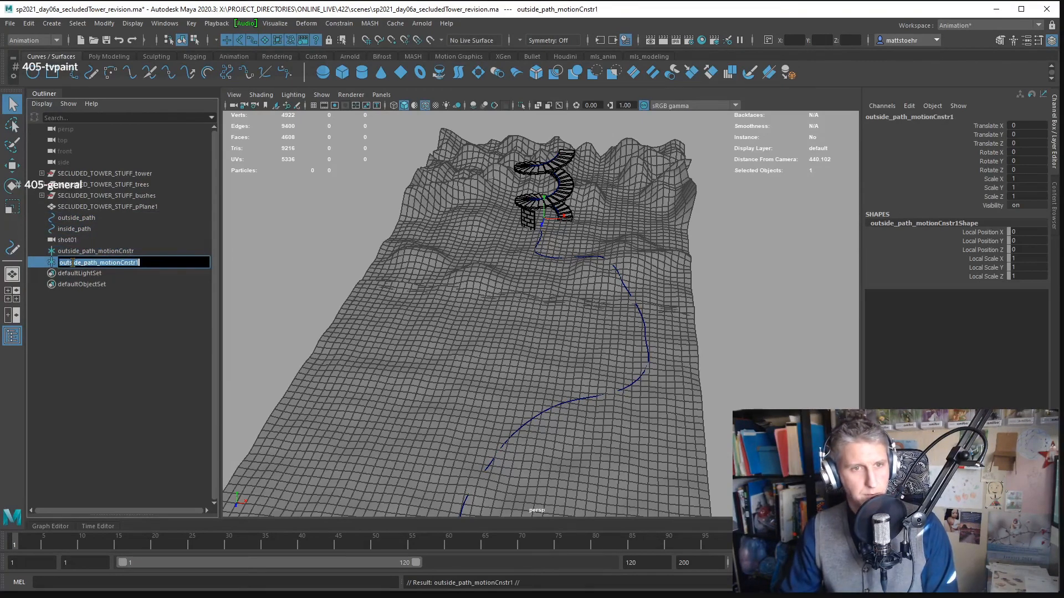
{"action": "left_click", "coordinate": [78, 263]}
{"action": "key", "text": "BackSpace"}
{"action": "key", "text": "BackSpace"}
{"action": "key", "text": "BackSpace"}
{"action": "key", "text": "BackSpace"}
{"action": "key", "text": "BackSpace"}
{"action": "key", "text": "BackSpace"}
{"action": "key", "text": "BackSpace"}
{"action": "key", "text": "BackSpace"}
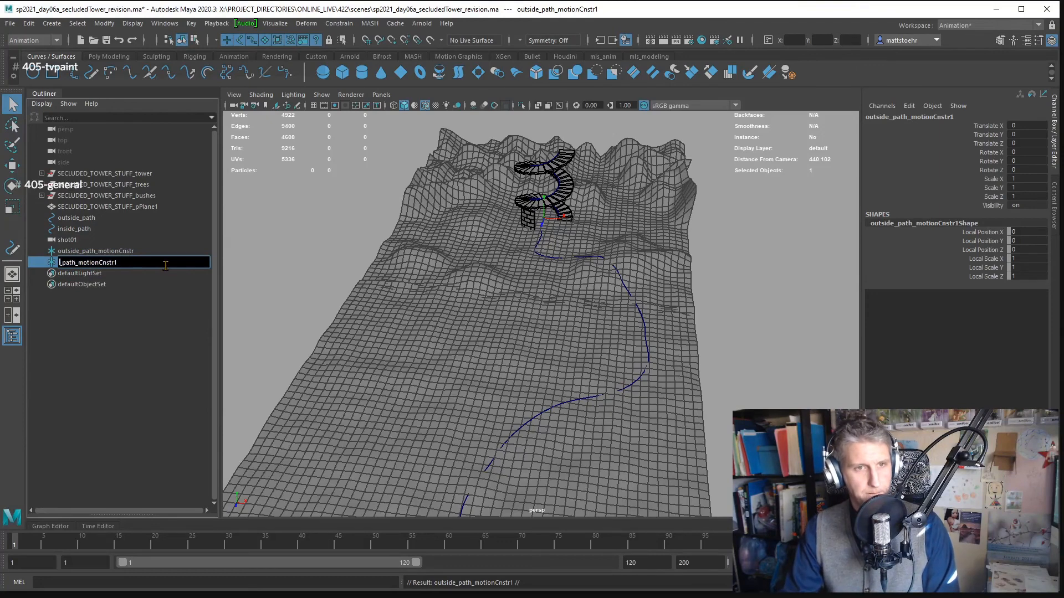
{"action": "type", "text": "inside3_"}
{"action": "key", "text": "Return"}
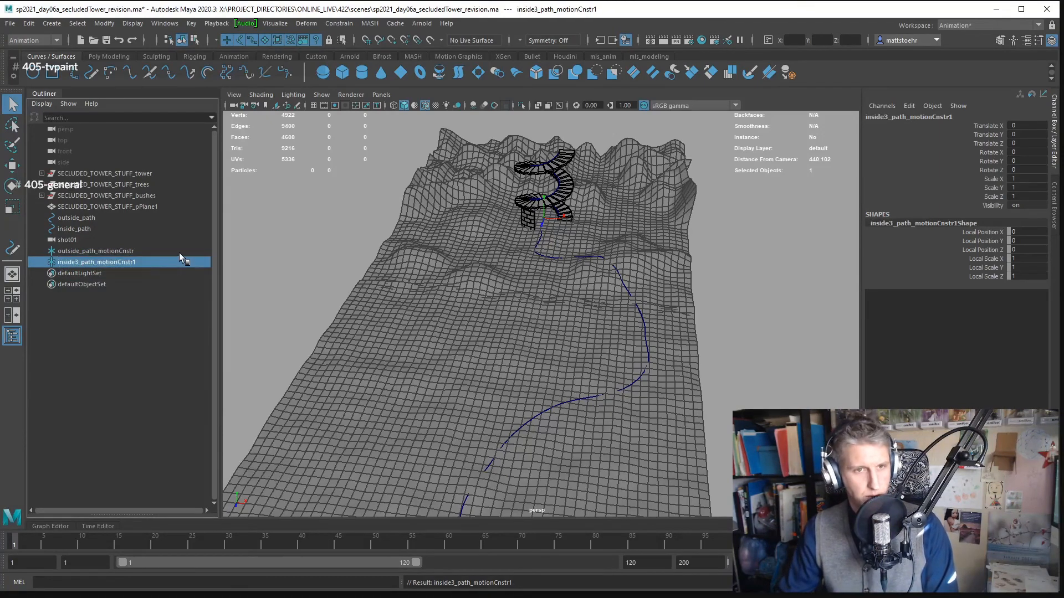
- Correct the duplicated locator's name to inside_path_motionCnstr
{"action": "double_click", "coordinate": [88, 262]}
{"action": "left_click", "coordinate": [79, 263]}
{"action": "key", "text": "BackSpace"}
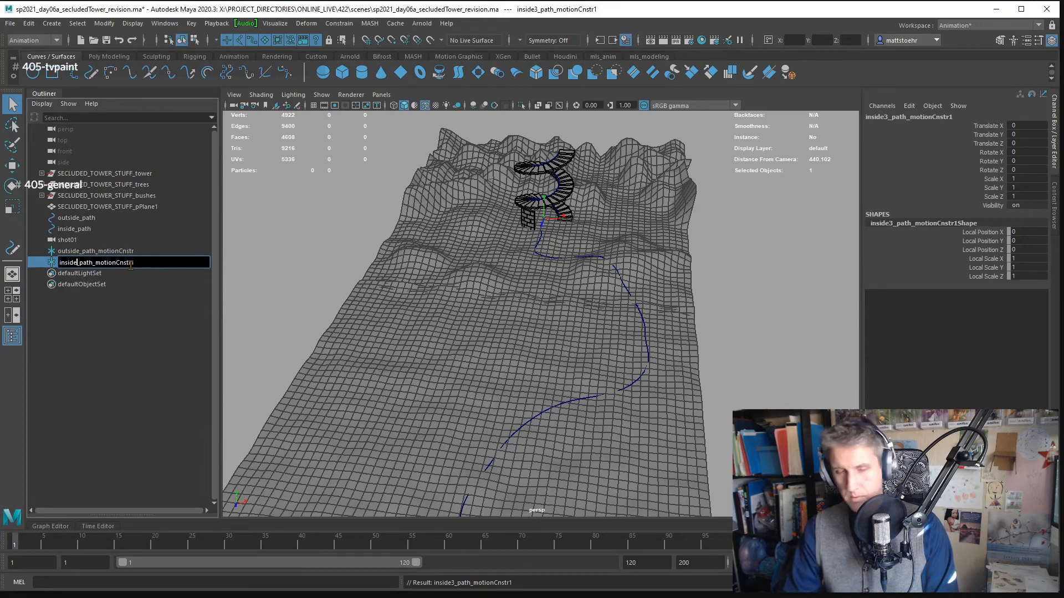
{"action": "key", "text": "Return"}
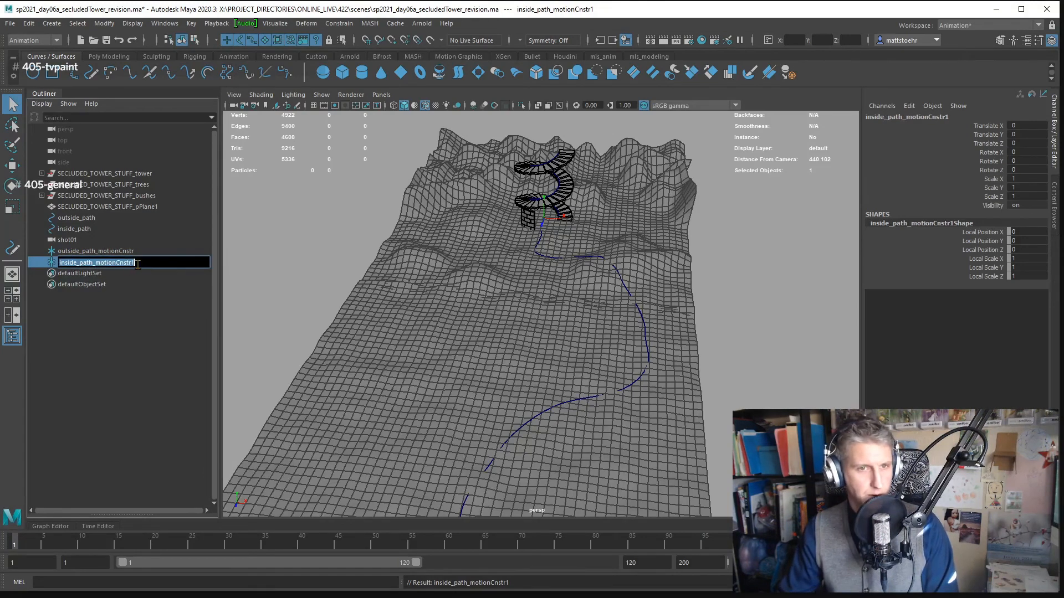
{"action": "double_click", "coordinate": [154, 264]}
{"action": "key", "text": "BackSpace"}
{"action": "key", "text": "Return"}
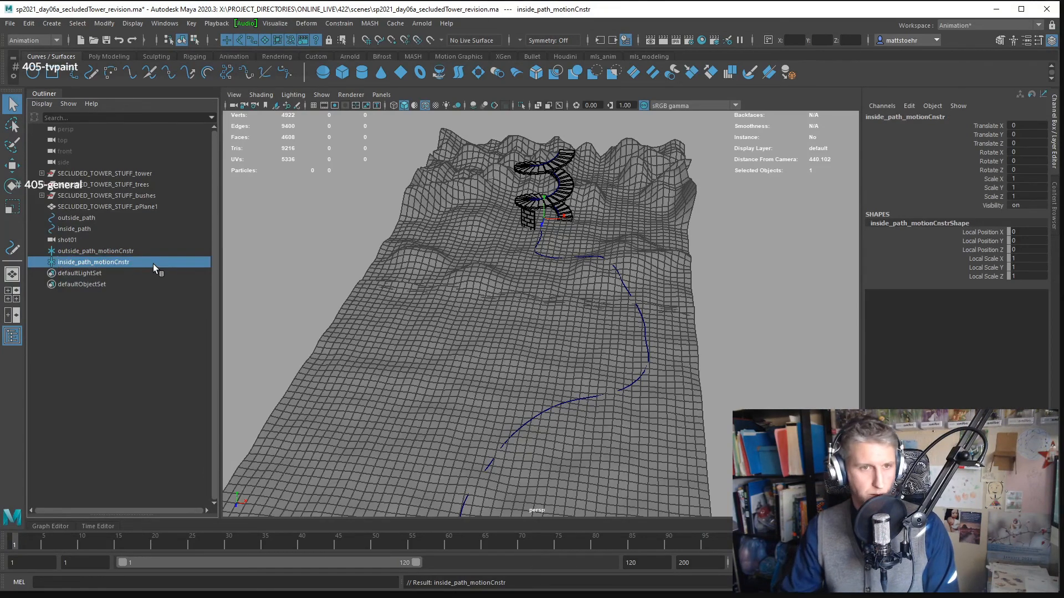
{"action": "left_click", "coordinate": [109, 251]}
{"action": "left_click", "coordinate": [92, 219]}
{"action": "left_click", "coordinate": [89, 228]}
{"action": "left_click", "coordinate": [89, 240]}
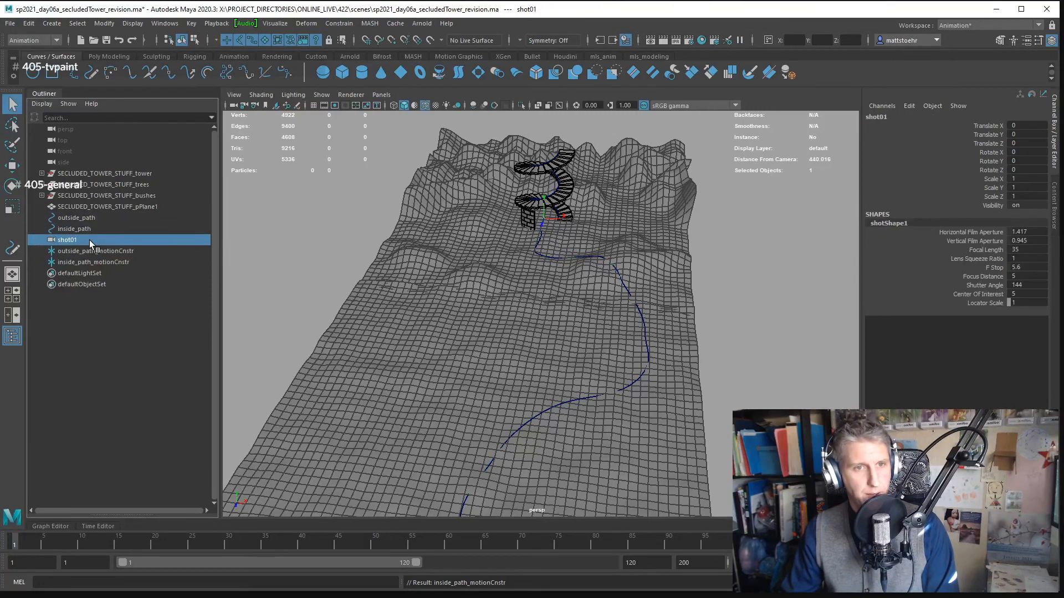
{"action": "left_click_drag", "start_coordinate": [88, 240], "coordinate": [95, 252]}
- Attach the inside_path_motionCnstr locator to the inside_path curve as a motion path
{"action": "left_click", "coordinate": [102, 261]}
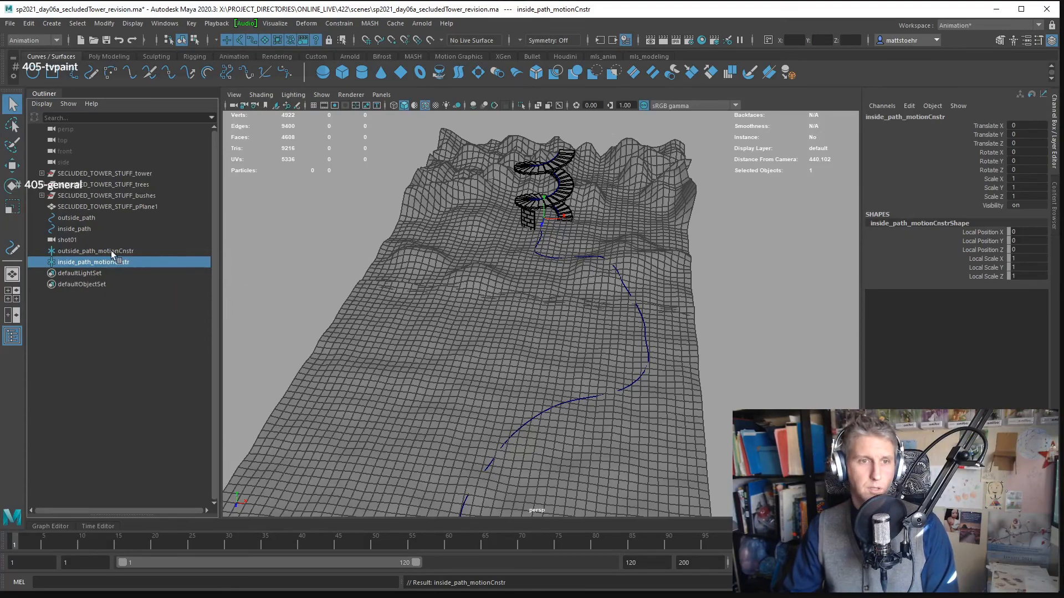
{"action": "left_click", "coordinate": [78, 229], "text": "ctrl"}
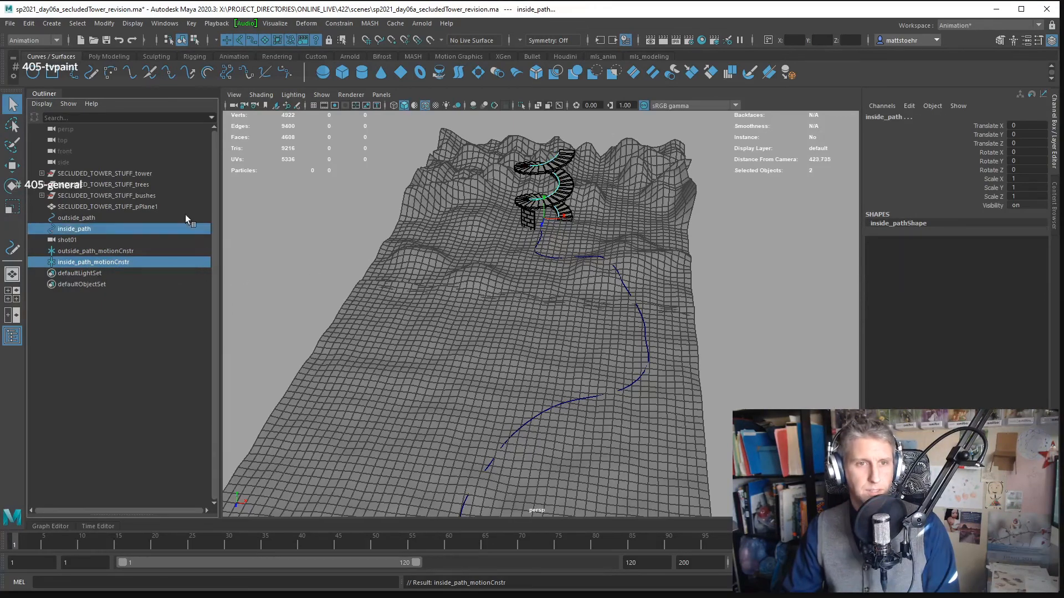
{"action": "left_click", "coordinate": [368, 23]}
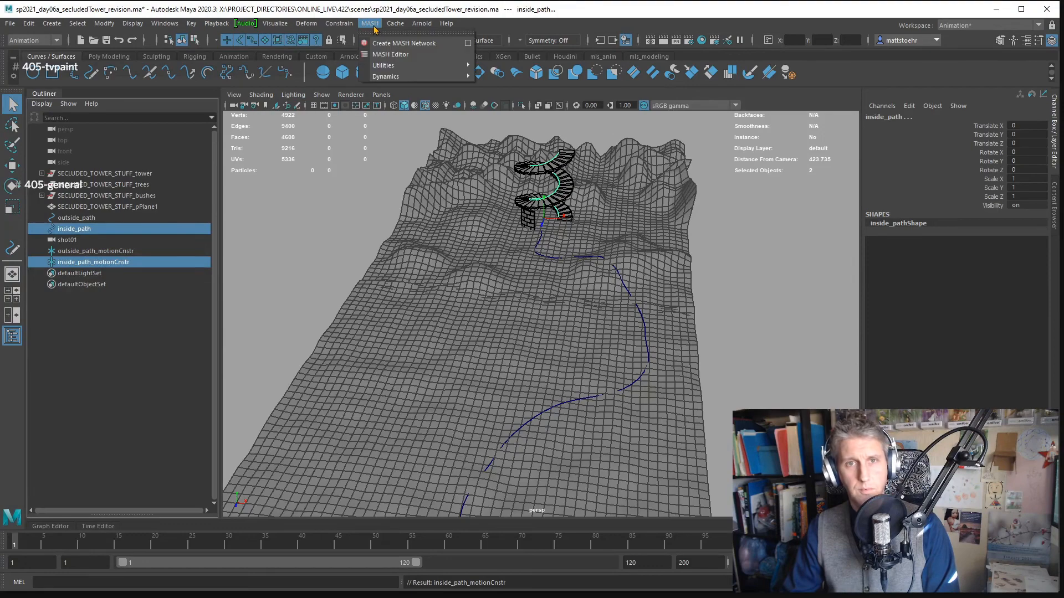
{"action": "mouse_move", "coordinate": [341, 22]}
{"action": "mouse_move", "coordinate": [414, 142]}
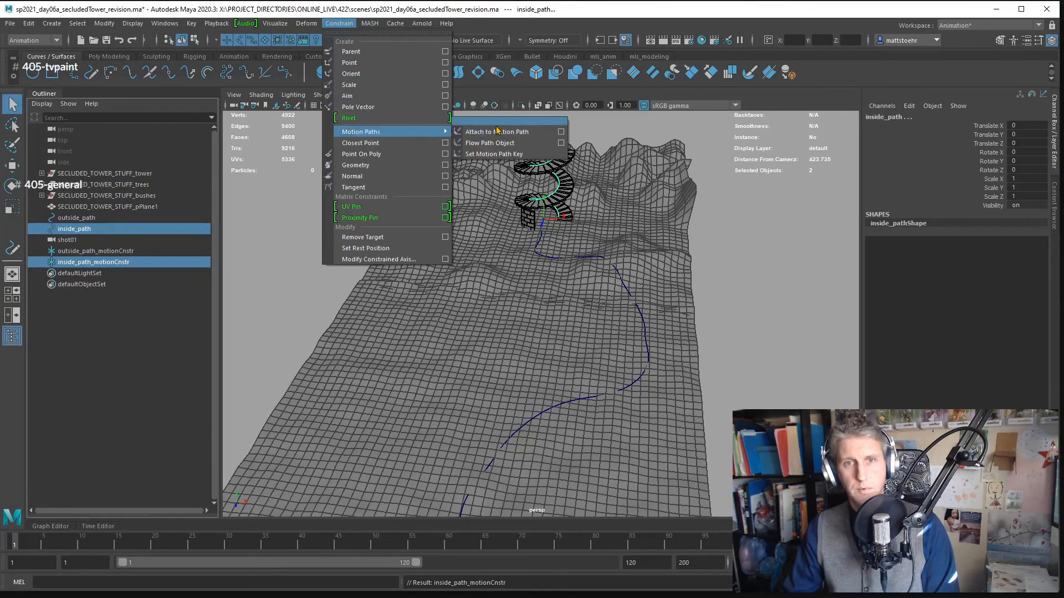
{"action": "left_click", "coordinate": [499, 119]}
{"action": "left_click", "coordinate": [497, 123]}
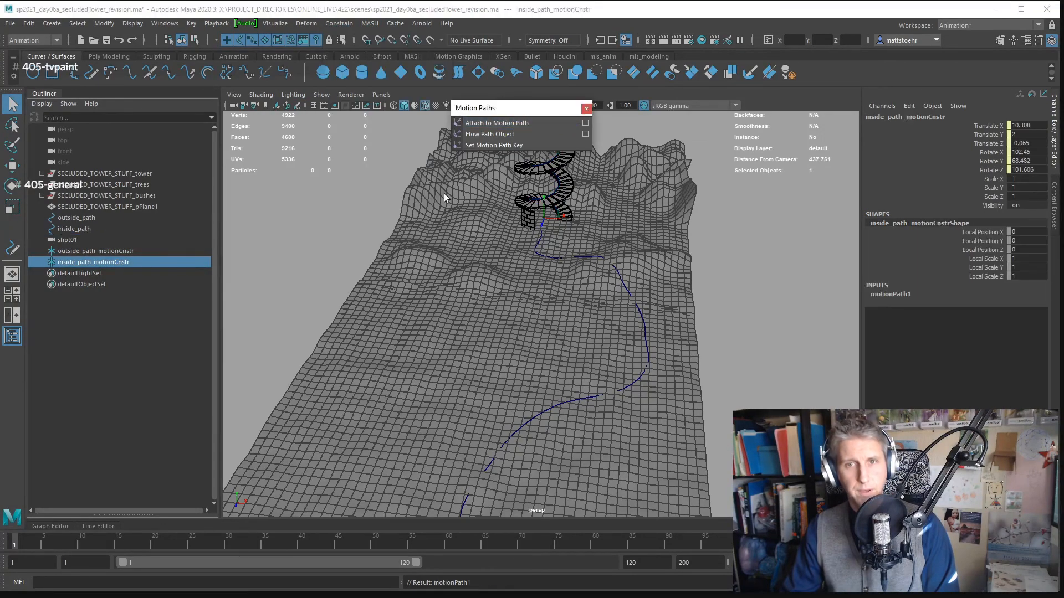
- Attach the outside_path_motionCnstr locator to the outside_path curve as a motion path
{"action": "left_click_drag", "start_coordinate": [444, 194], "coordinate": [421, 289]}
{"action": "left_click", "coordinate": [84, 252]}
{"action": "left_click", "coordinate": [79, 218], "text": "ctrl"}
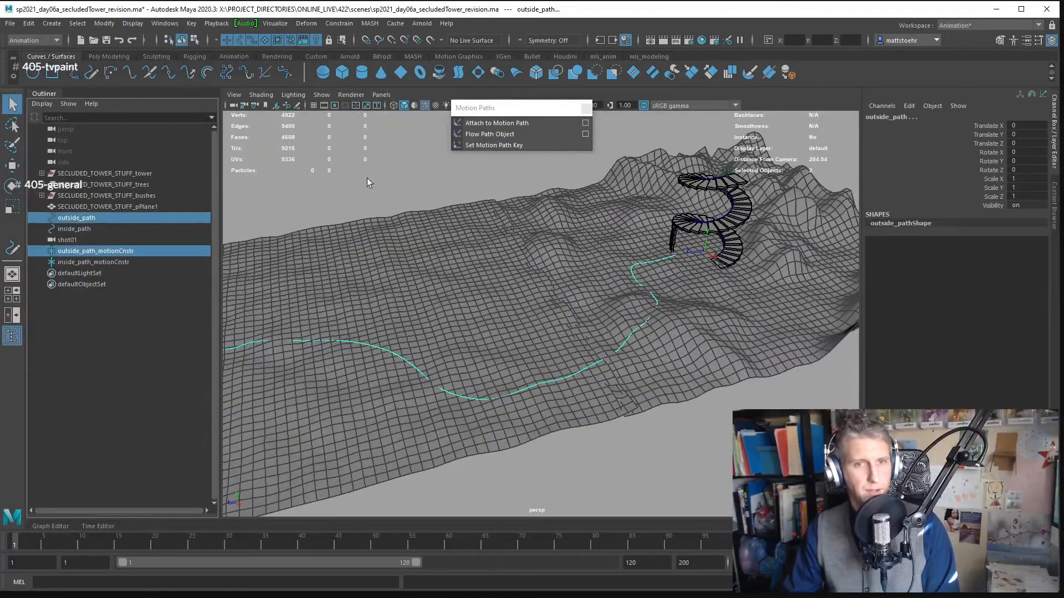
{"action": "left_click", "coordinate": [479, 124]}
{"action": "left_click_drag", "start_coordinate": [436, 266], "coordinate": [606, 454]}
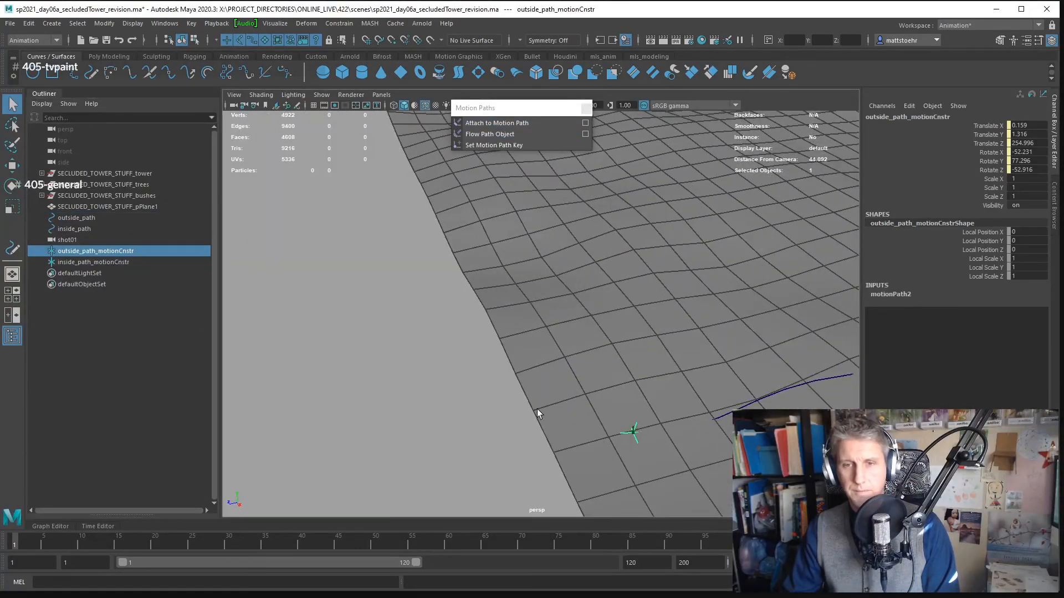
{"action": "left_click_drag", "start_coordinate": [537, 408], "coordinate": [498, 364]}
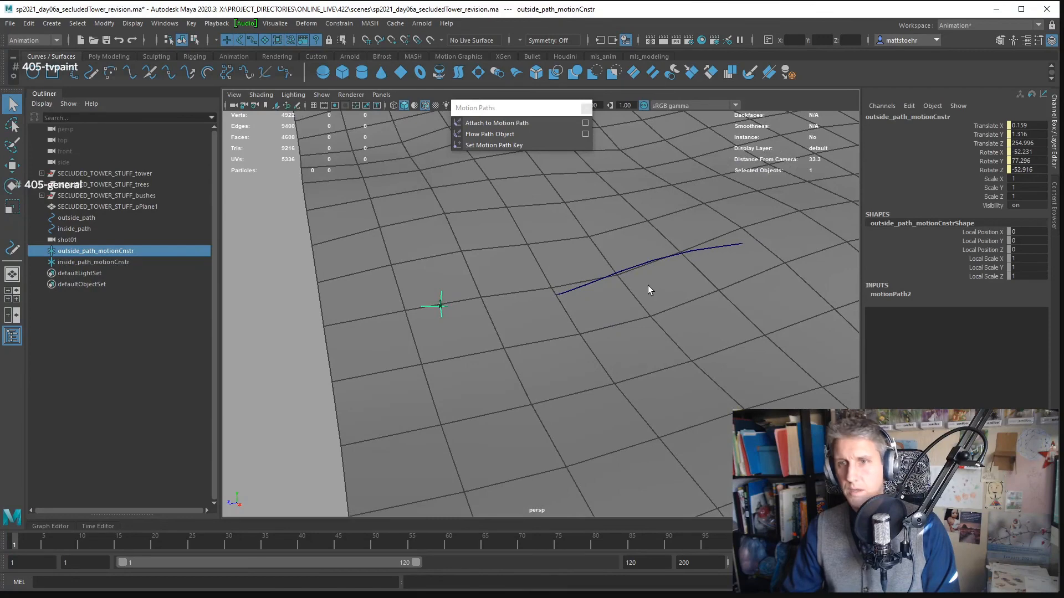
- Examine the motion path attributes of the outside_path_motionCnstr locator
{"action": "key", "text": "ctrl+a"}
{"action": "left_click_drag", "start_coordinate": [879, 109], "coordinate": [774, 104]}
{"action": "left_click", "coordinate": [890, 133]}
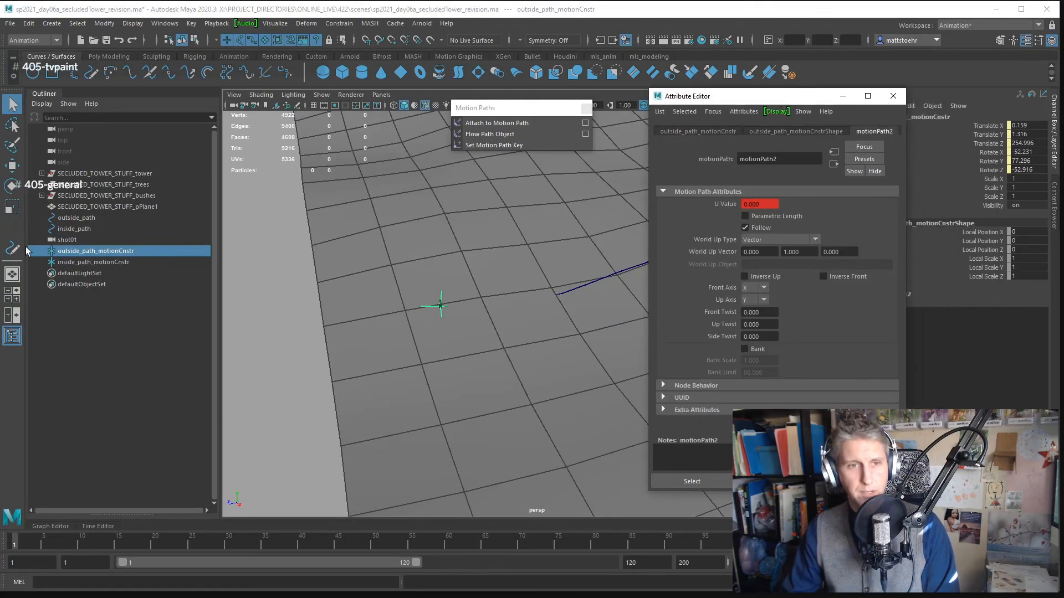
- Parent-constrain the shot01 camera to both the outside_path_motionCnstr and inside_path_motionCnstr locators, with Maintain Offset off
{"action": "left_click", "coordinate": [69, 241]}
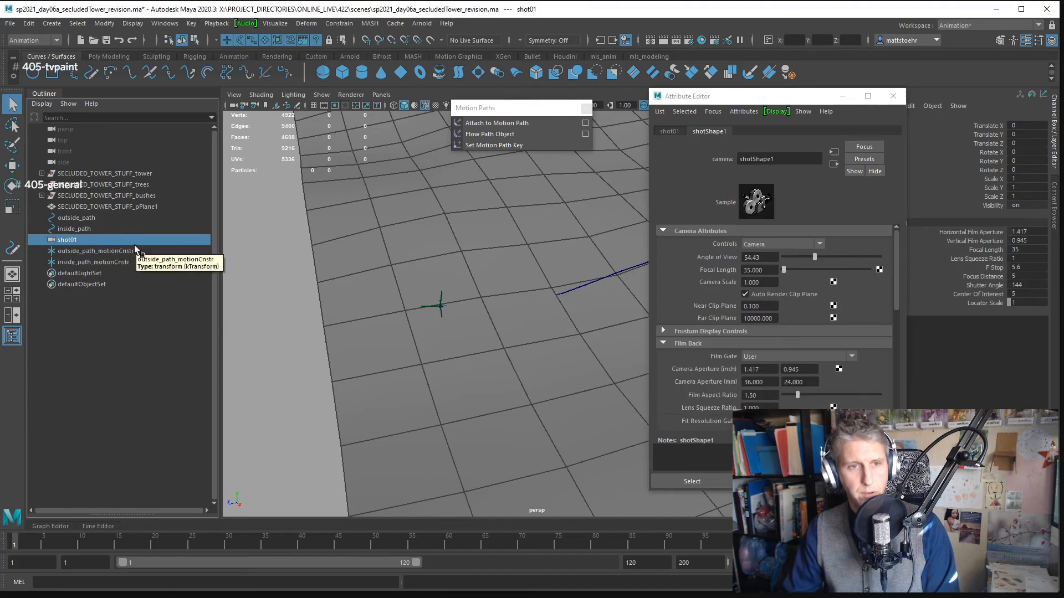
{"action": "left_click", "coordinate": [86, 252]}
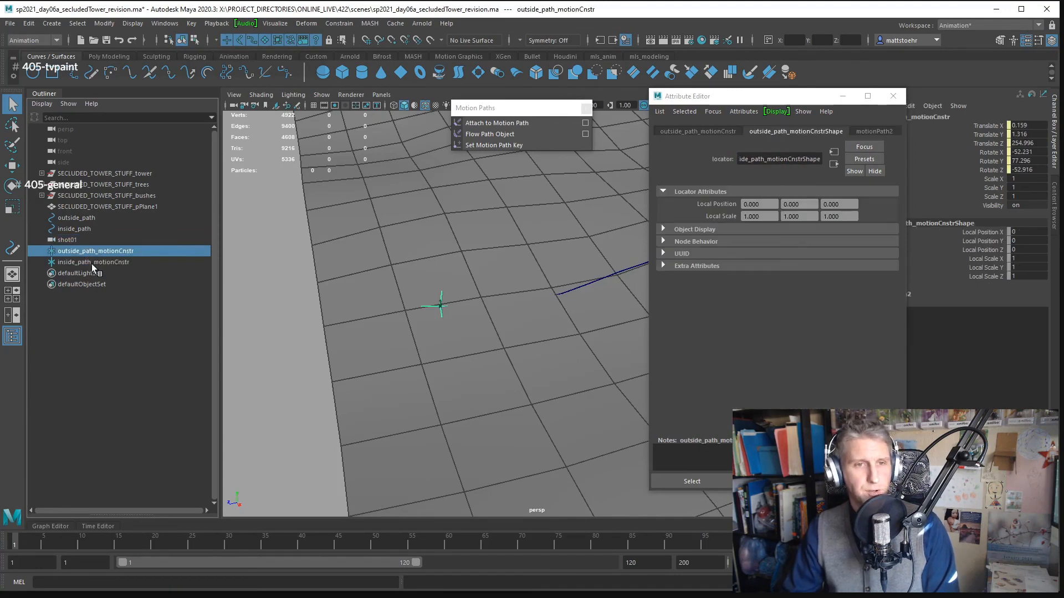
{"action": "left_click", "coordinate": [90, 263], "text": "shift"}
{"action": "left_click", "coordinate": [78, 253]}
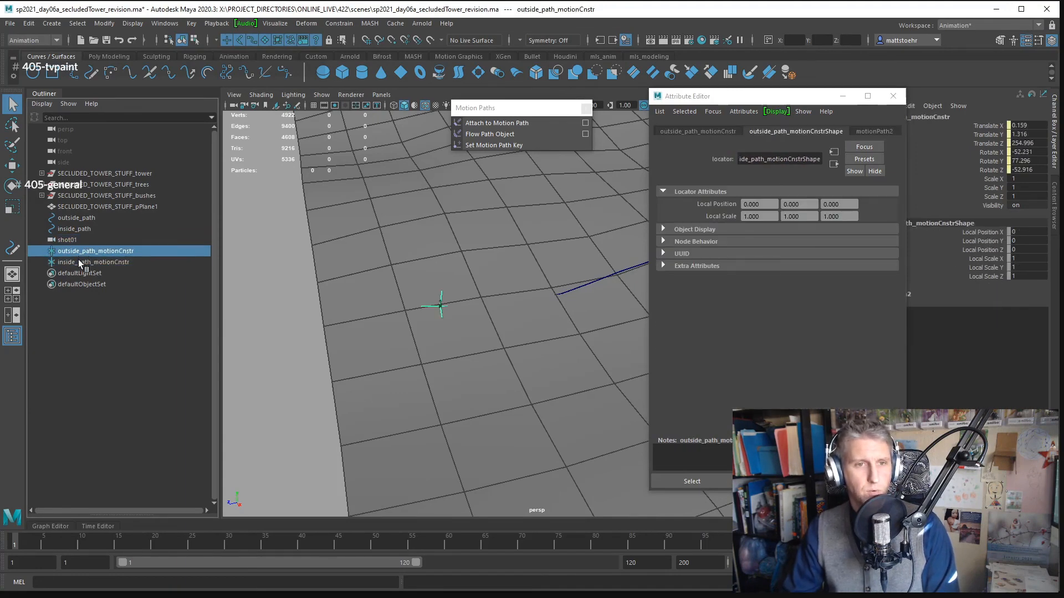
{"action": "left_click", "coordinate": [79, 261], "text": "shift"}
{"action": "left_click", "coordinate": [72, 240], "text": "ctrl"}
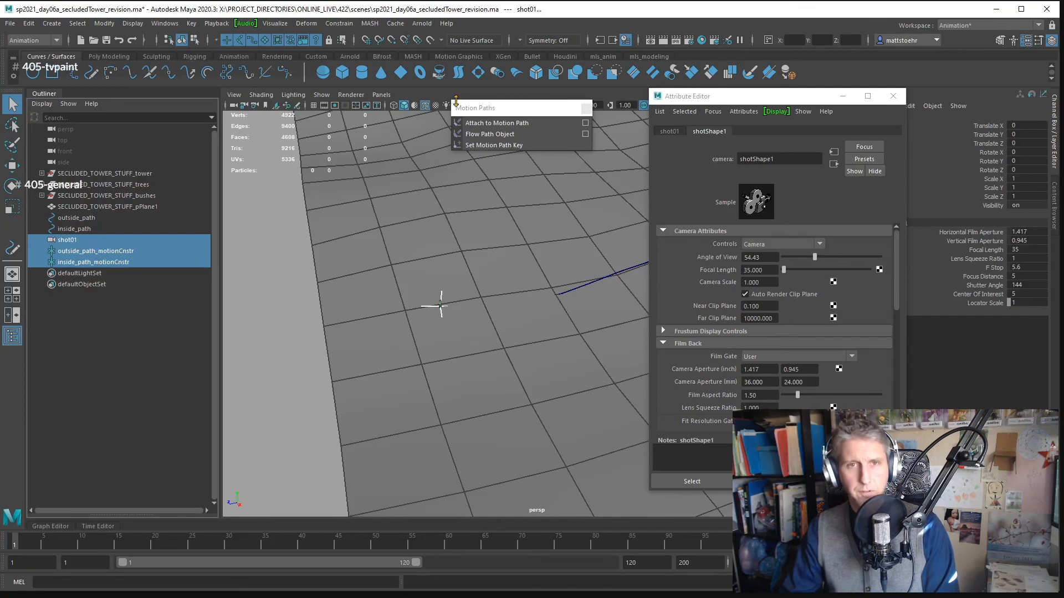
{"action": "left_click", "coordinate": [347, 24]}
{"action": "left_click", "coordinate": [346, 24]}
{"action": "left_click", "coordinate": [348, 24]}
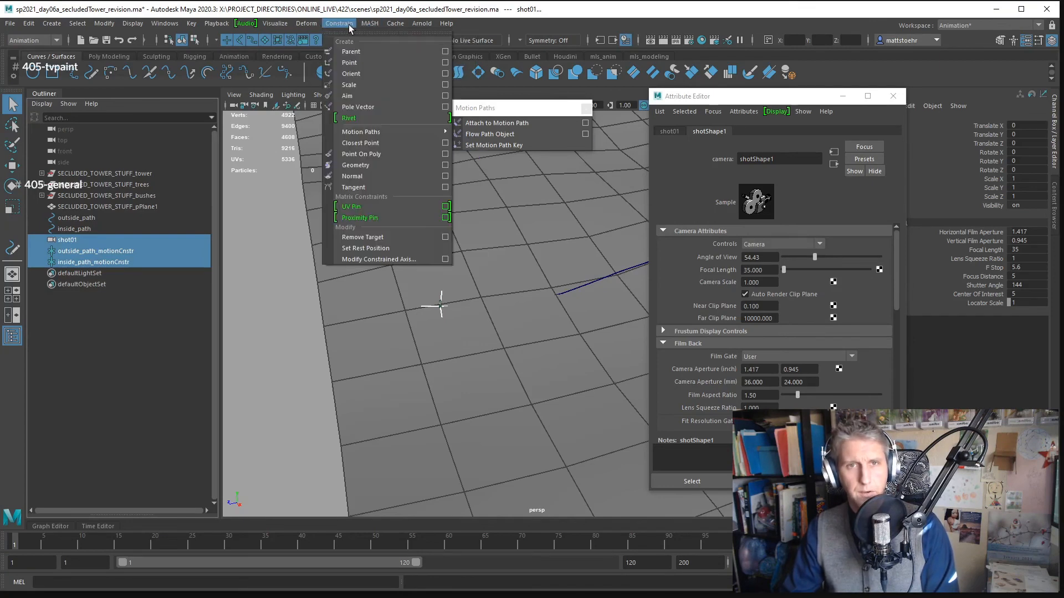
{"action": "left_click", "coordinate": [445, 51]}
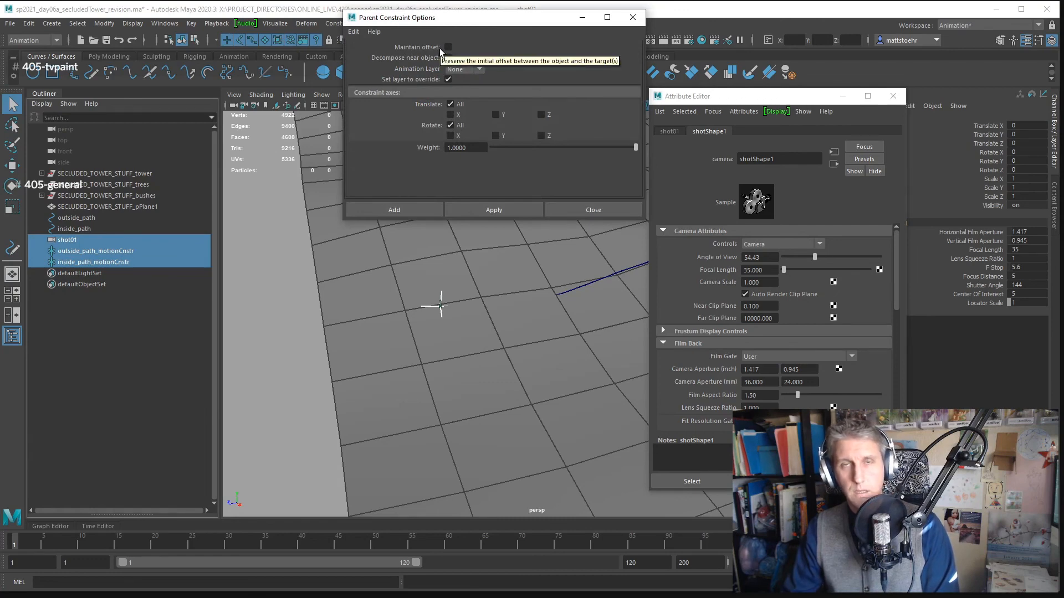
{"action": "left_click", "coordinate": [487, 207]}
{"action": "left_click", "coordinate": [573, 209]}
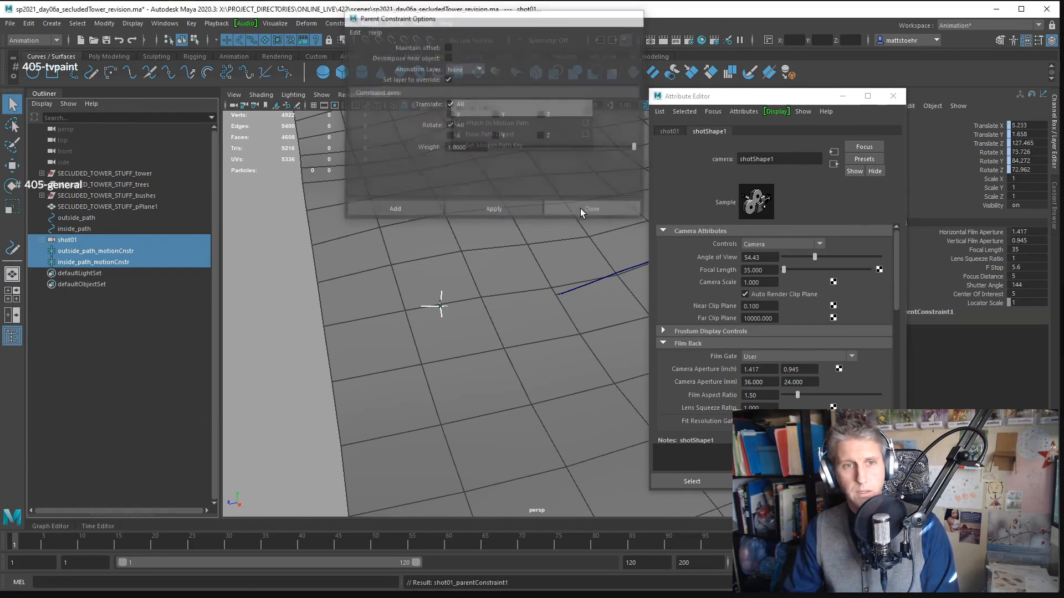
- Set the Inside Path Motion Cnstr W1 weight of shot01's parent constraint to 0
{"action": "left_click", "coordinate": [935, 313]}
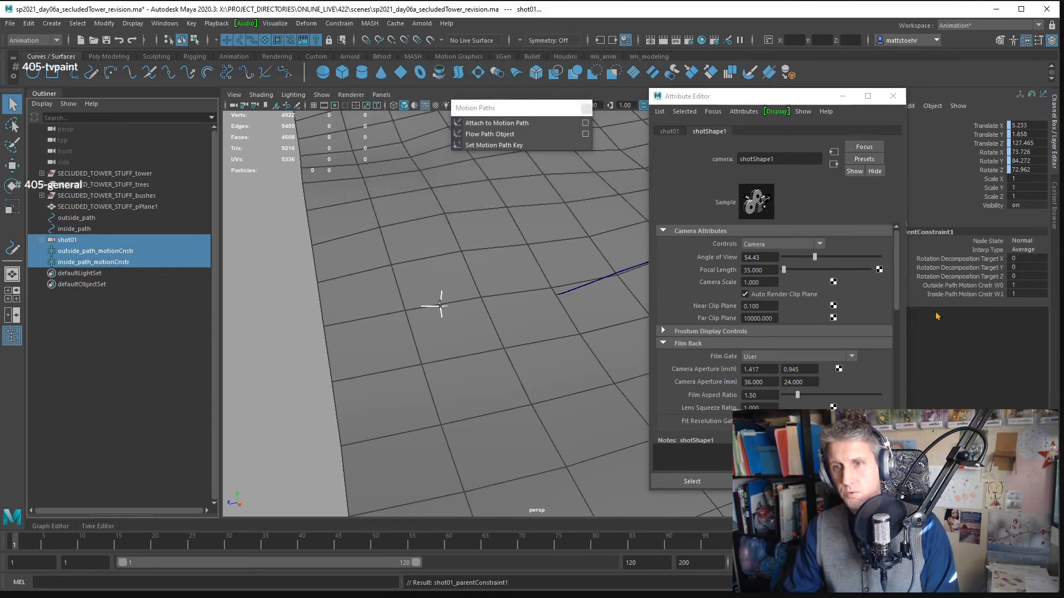
{"action": "left_click", "coordinate": [893, 96]}
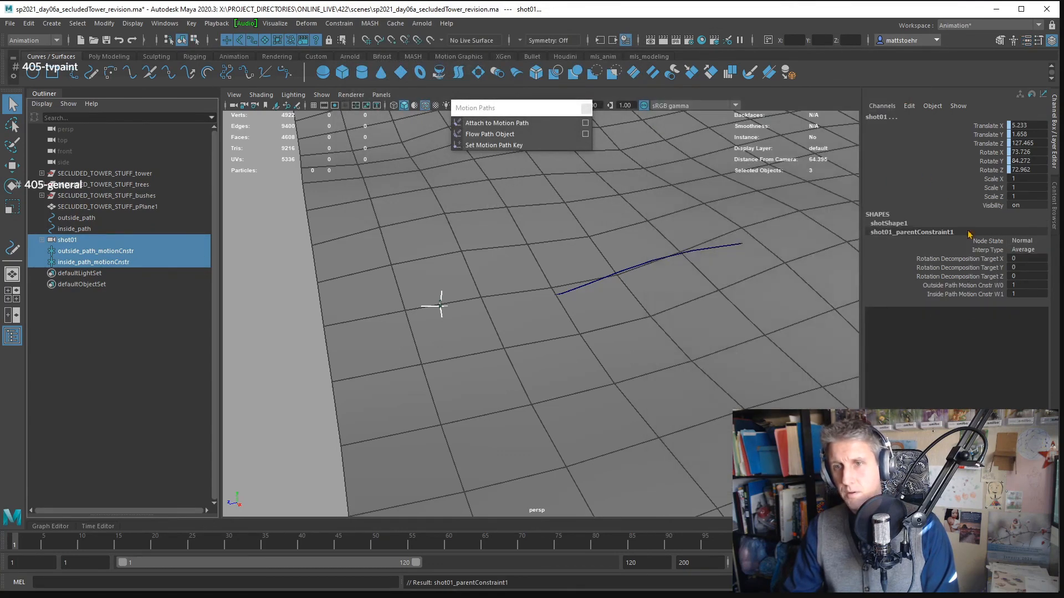
{"action": "left_click", "coordinate": [984, 285]}
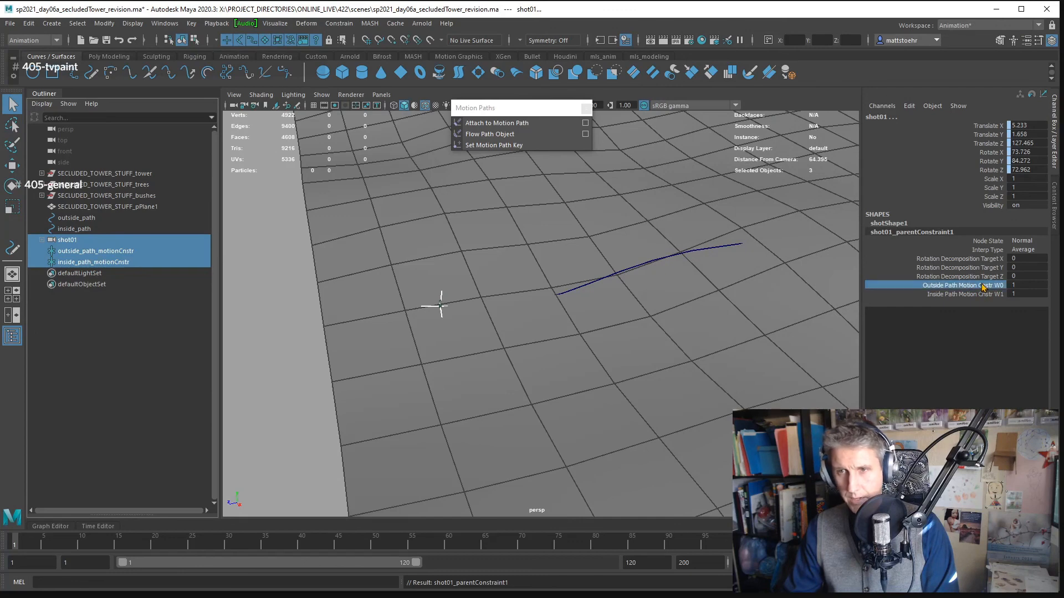
{"action": "left_click", "coordinate": [1024, 286]}
{"action": "left_click", "coordinate": [1029, 295]}
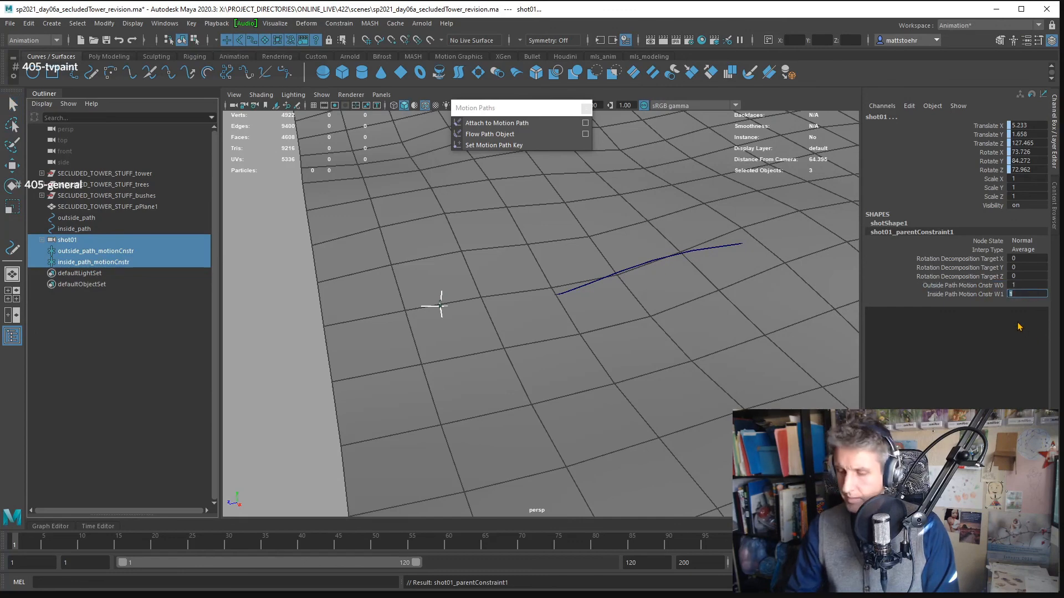
{"action": "type", "text": "0"}
{"action": "key", "text": "Return"}
{"action": "left_click", "coordinate": [988, 295]}
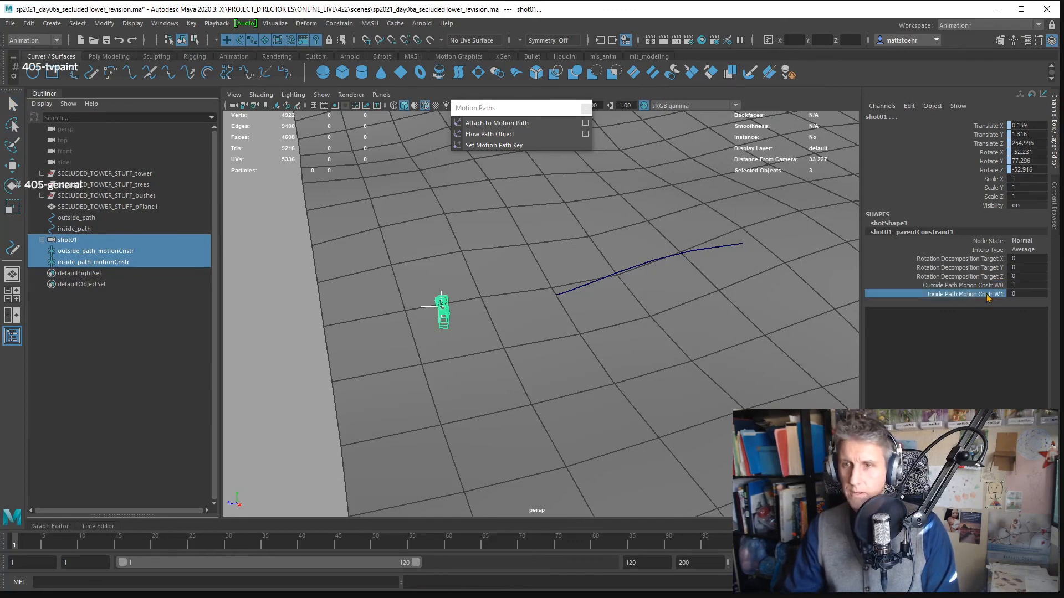
{"action": "left_click", "coordinate": [991, 287]}
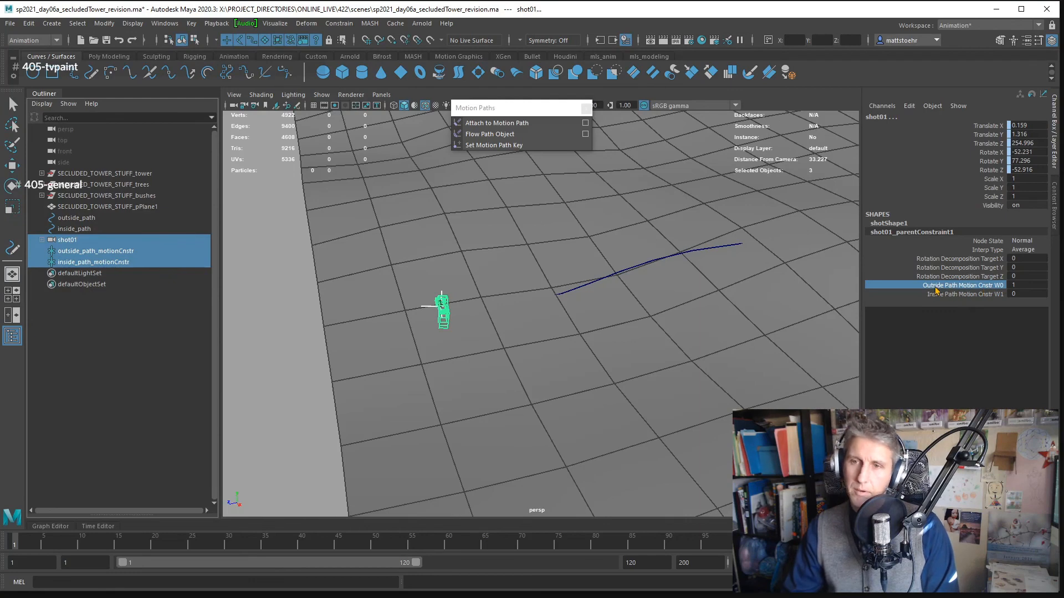
- Examine the shot01 camera's orientation relative to the outside path and expand it to inspect its parent constraint
{"action": "left_click_drag", "start_coordinate": [629, 311], "coordinate": [682, 321], "text": "alt"}
{"action": "left_click_drag", "start_coordinate": [757, 311], "coordinate": [673, 311], "text": "alt"}
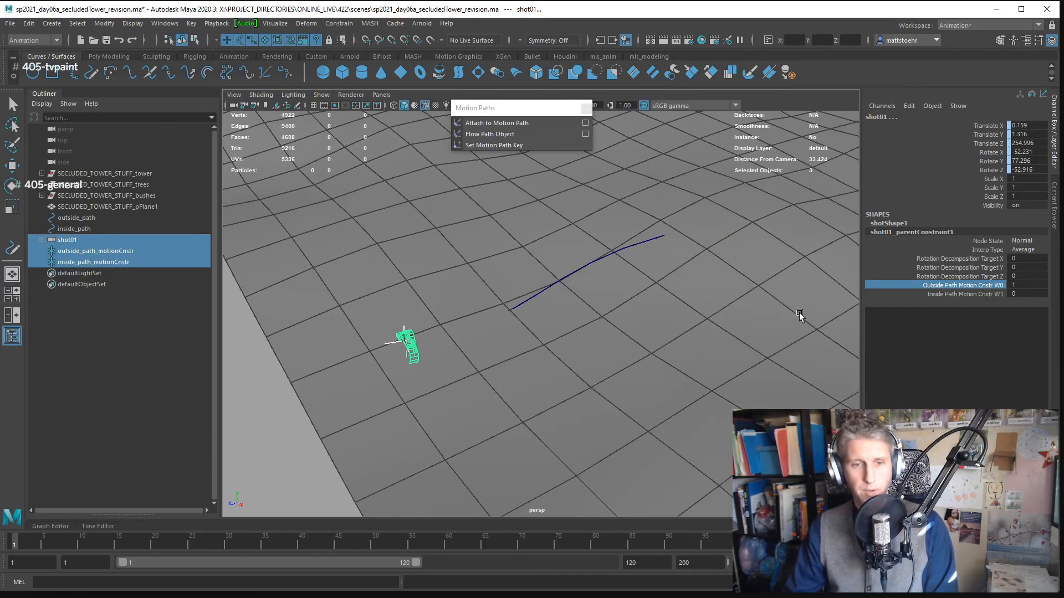
{"action": "scroll", "coordinate": [534, 327], "scroll_direction": "down", "scroll_amount": 1}
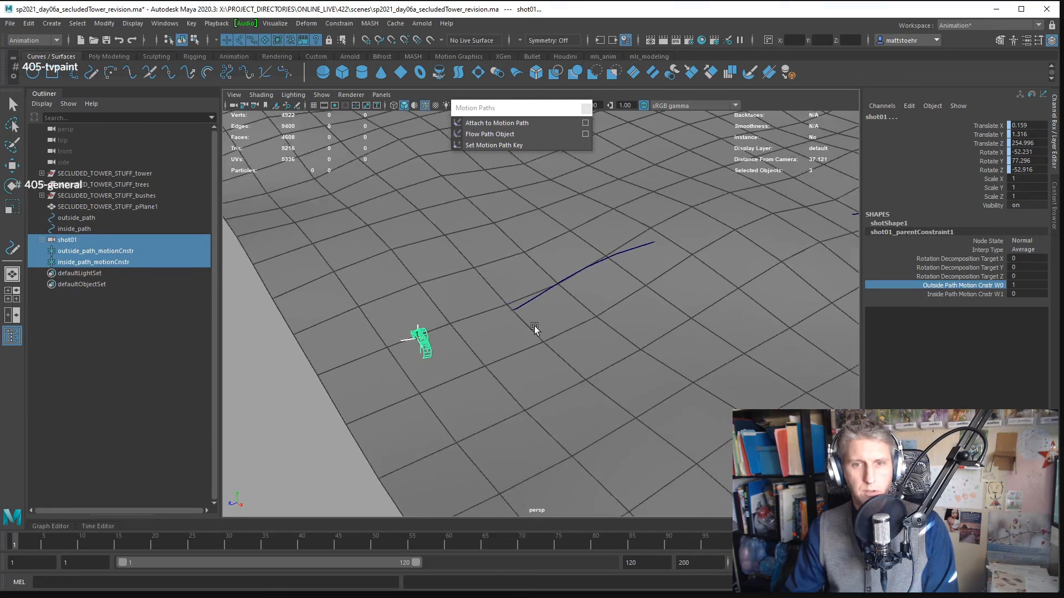
{"action": "scroll", "coordinate": [535, 333], "scroll_direction": "up", "scroll_amount": 4}
{"action": "left_click_drag", "start_coordinate": [535, 335], "coordinate": [576, 326], "text": "alt"}
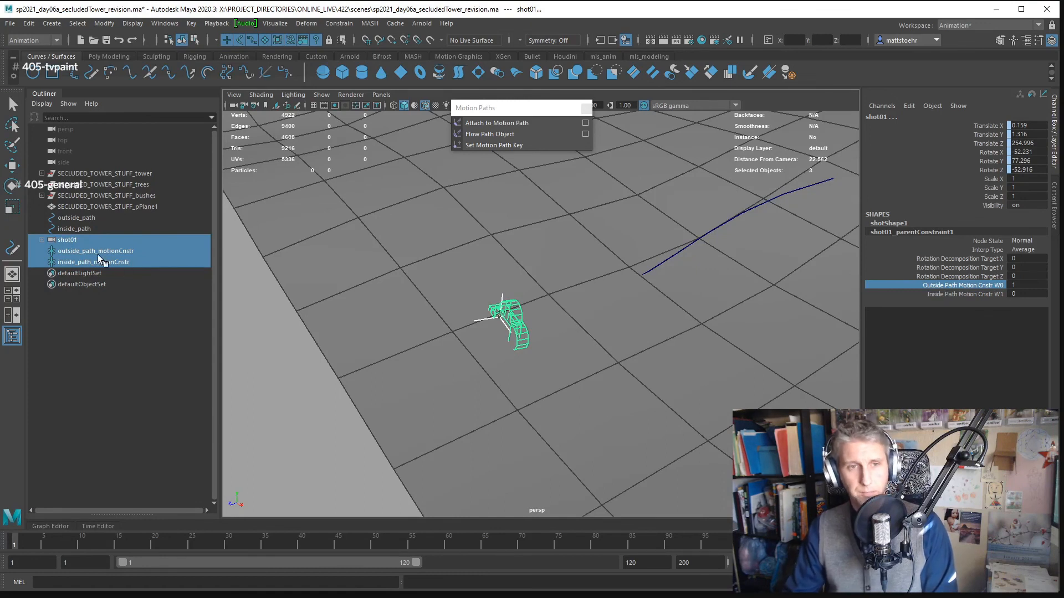
{"action": "left_click", "coordinate": [85, 242]}
{"action": "left_click", "coordinate": [42, 240]}
{"action": "left_click", "coordinate": [81, 251]}
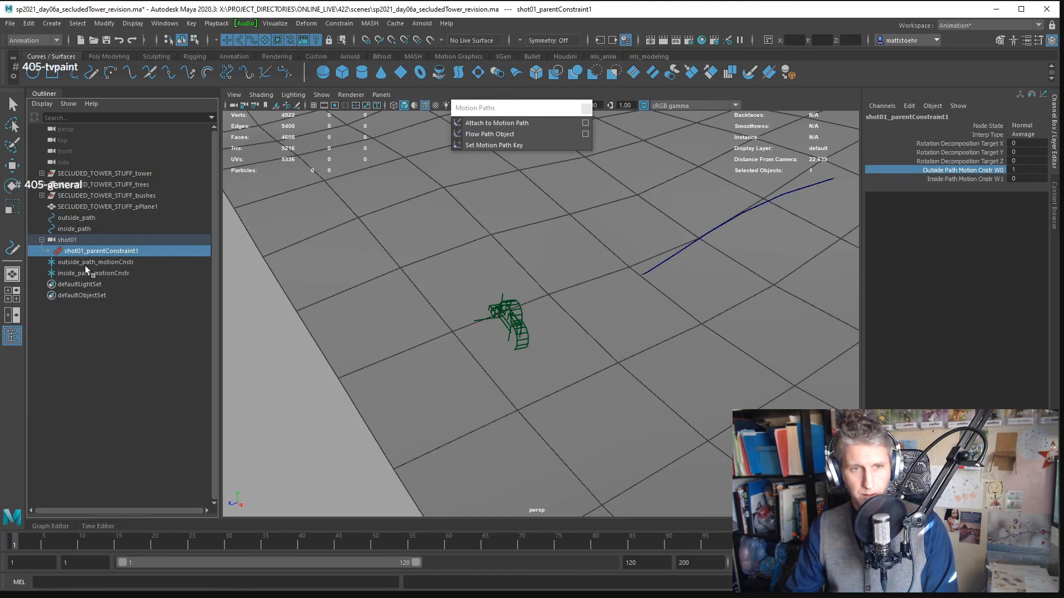
- Set outside_path_motionCnstr's motion path to Inverse Front, front axis Z and world up type Object Rotation Up
{"action": "left_click", "coordinate": [84, 264]}
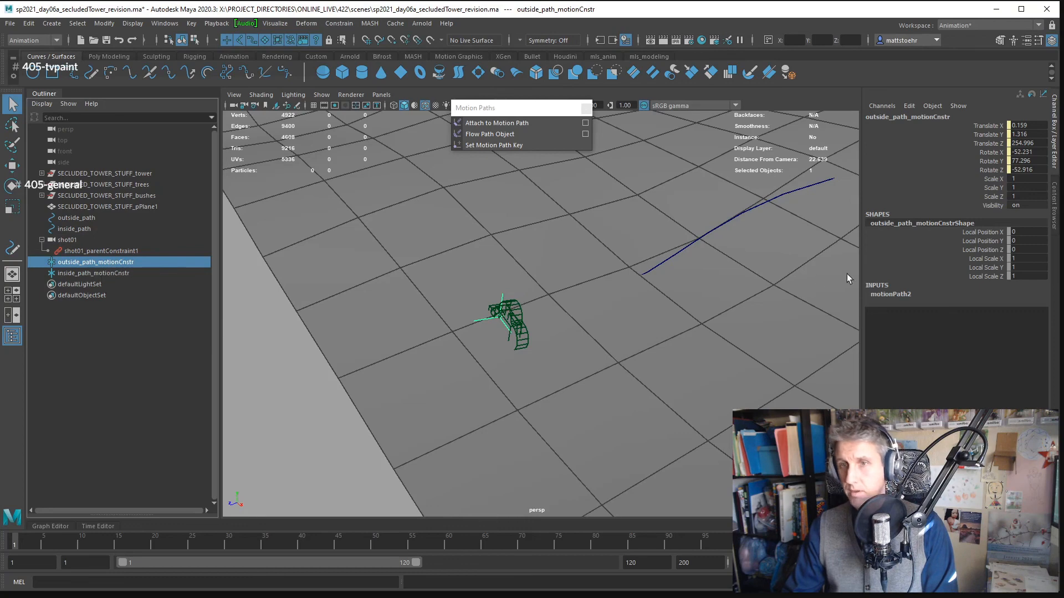
{"action": "key", "text": "ctrl+a"}
{"action": "left_click", "coordinate": [872, 131]}
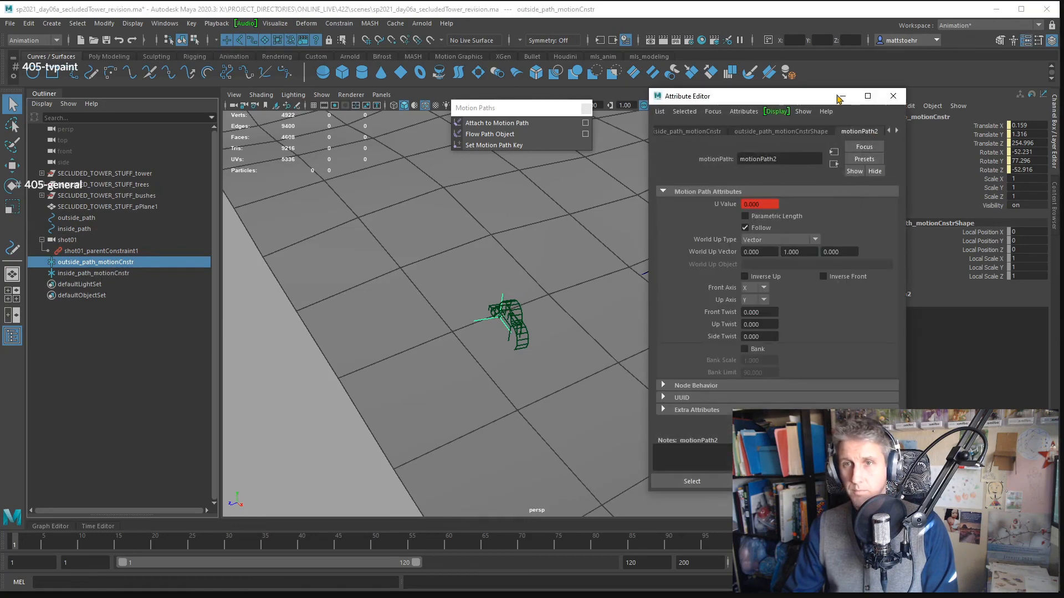
{"action": "left_click_drag", "start_coordinate": [779, 98], "coordinate": [815, 100]}
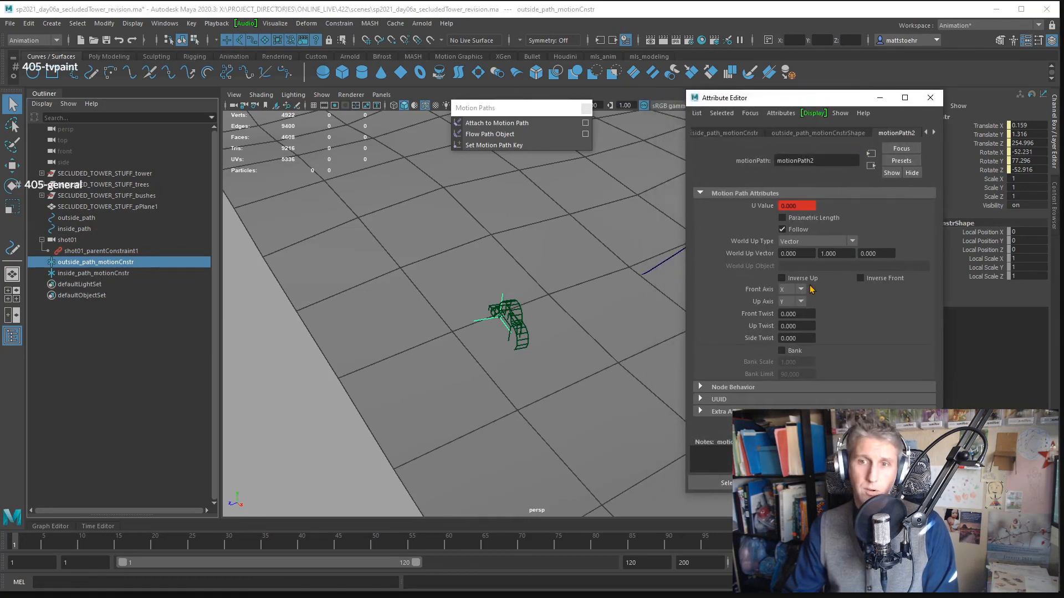
{"action": "left_click", "coordinate": [861, 278]}
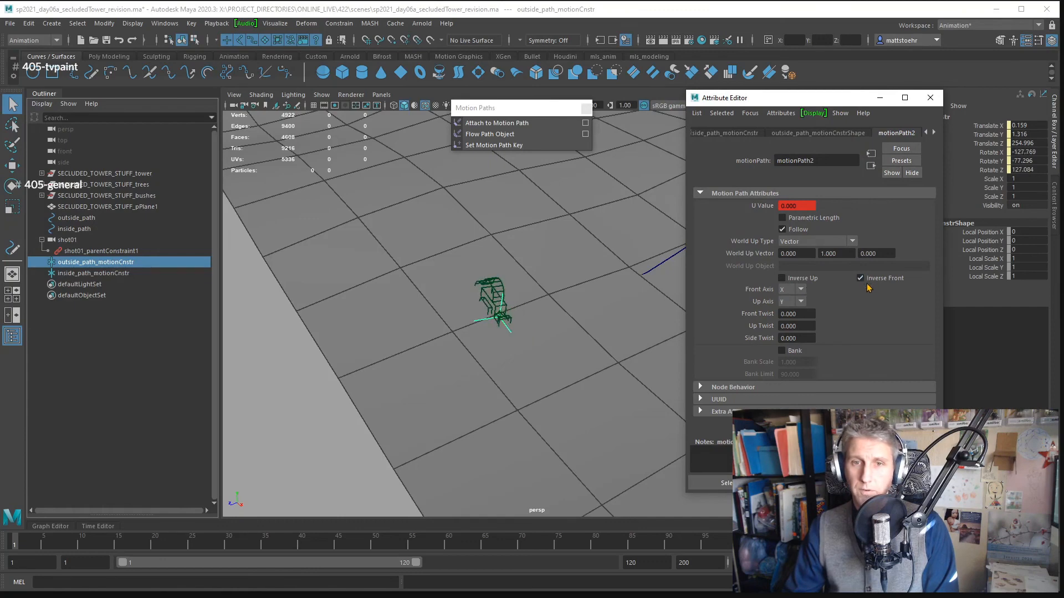
{"action": "left_click", "coordinate": [800, 289]}
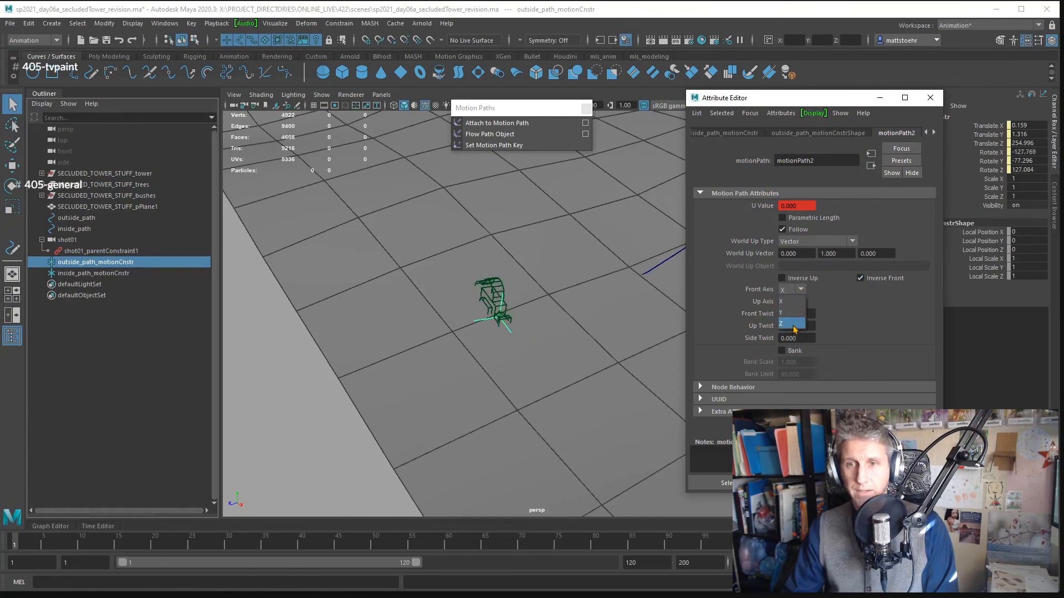
{"action": "left_click", "coordinate": [804, 321]}
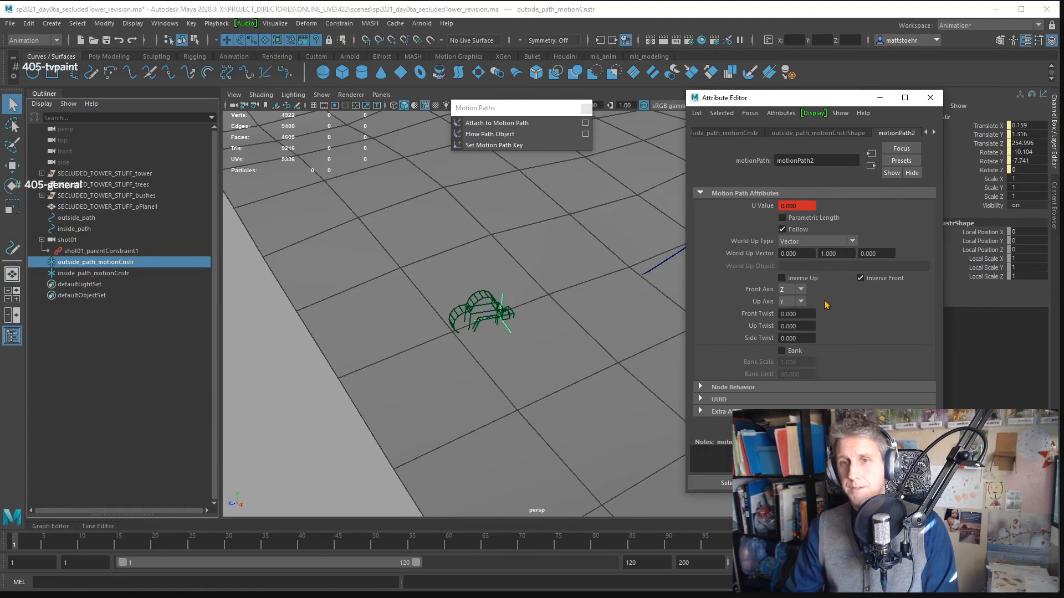
{"action": "left_click", "coordinate": [825, 241]}
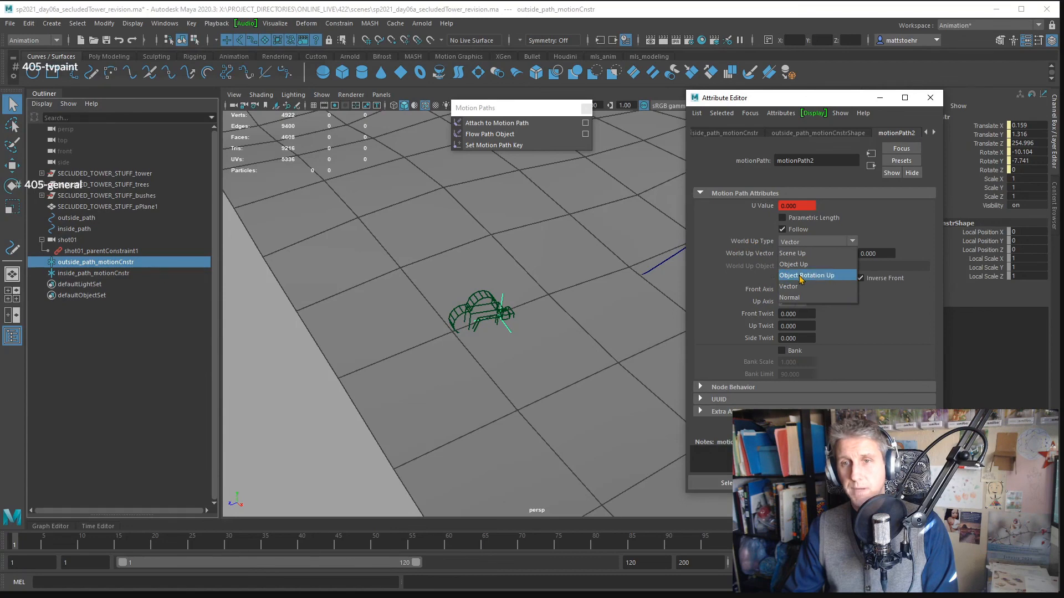
{"action": "left_click", "coordinate": [823, 277]}
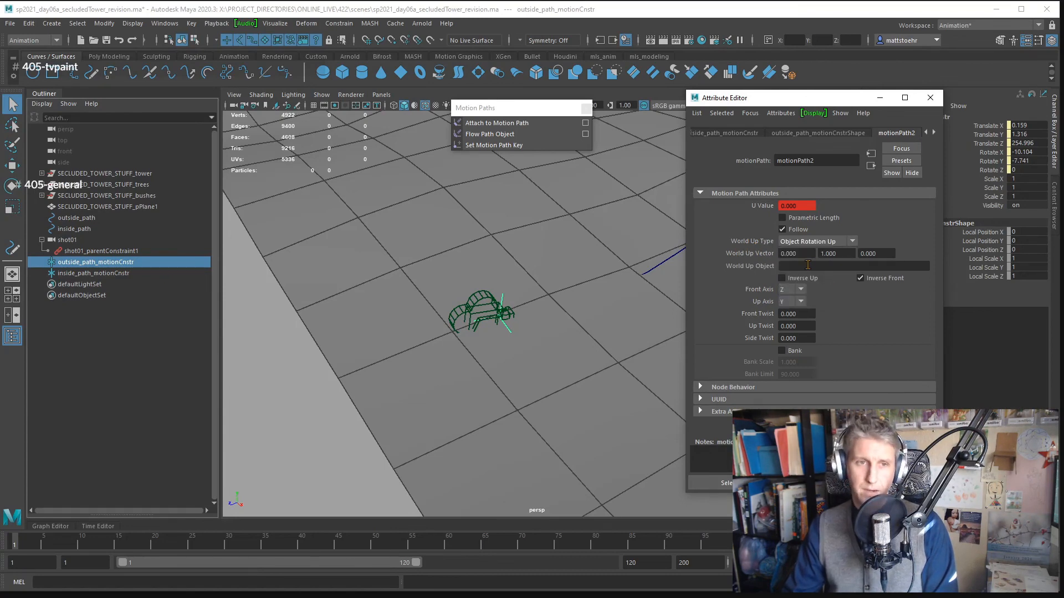
- Create a polygon cube and rename it shot01_upVector
{"action": "left_click", "coordinate": [110, 57]}
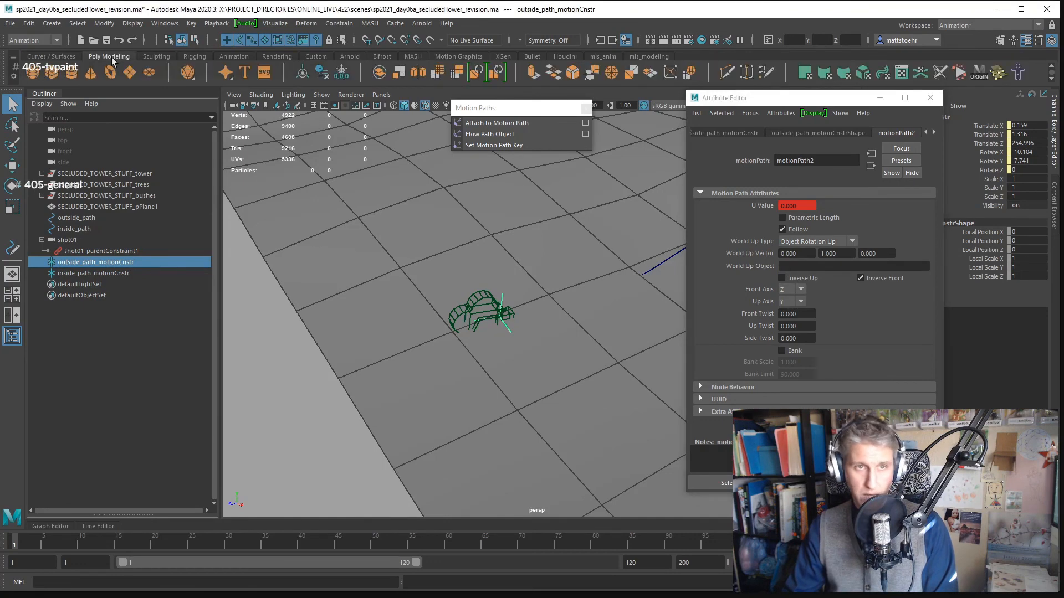
{"action": "left_click", "coordinate": [53, 73]}
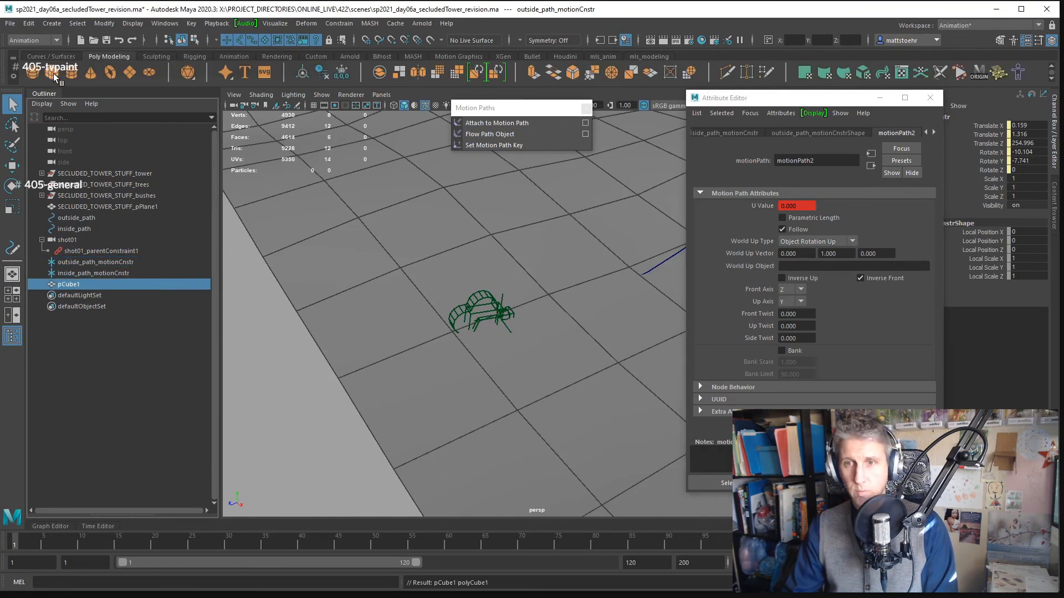
{"action": "double_click", "coordinate": [79, 286]}
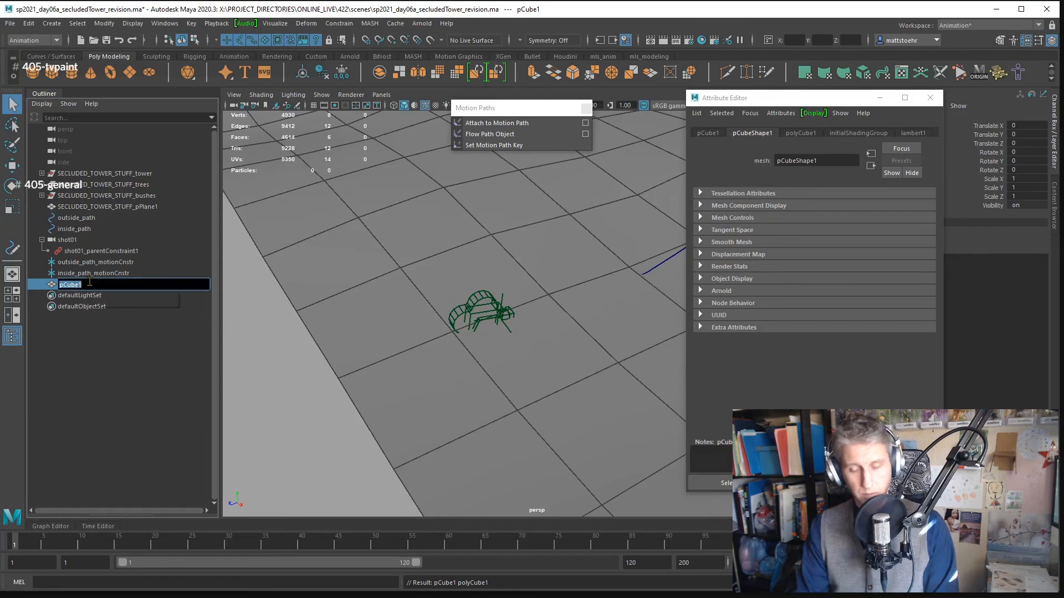
{"action": "type", "text": "shot01"}
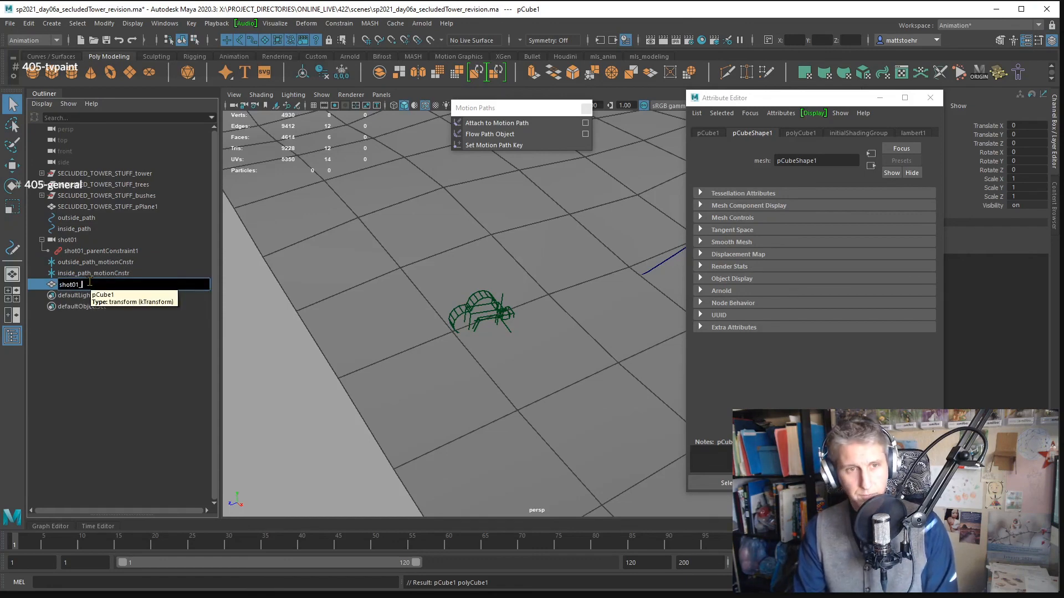
{"action": "type", "text": "_up"}
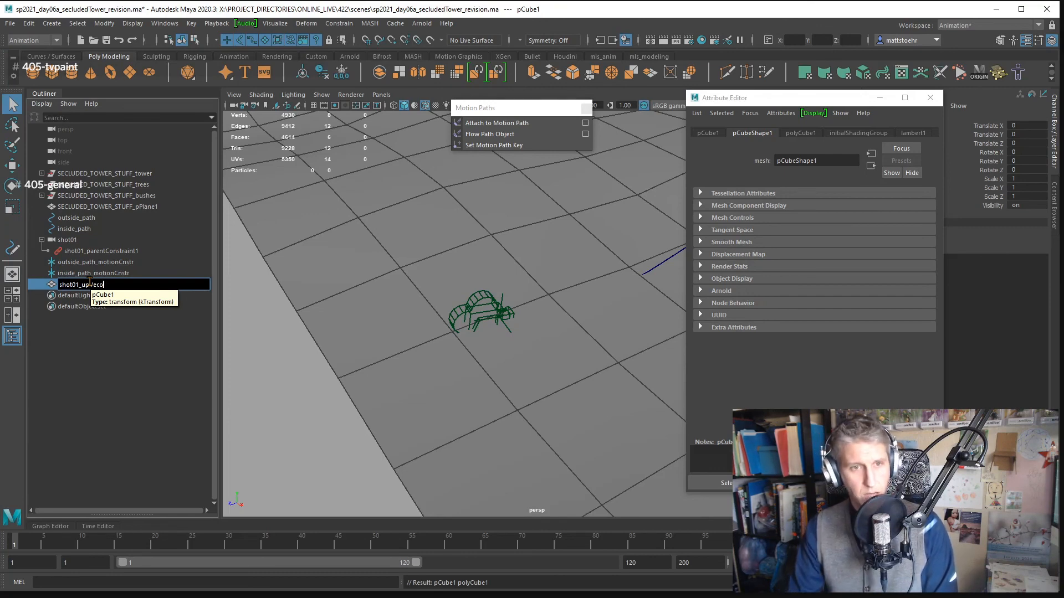
{"action": "type", "text": "Vector"}
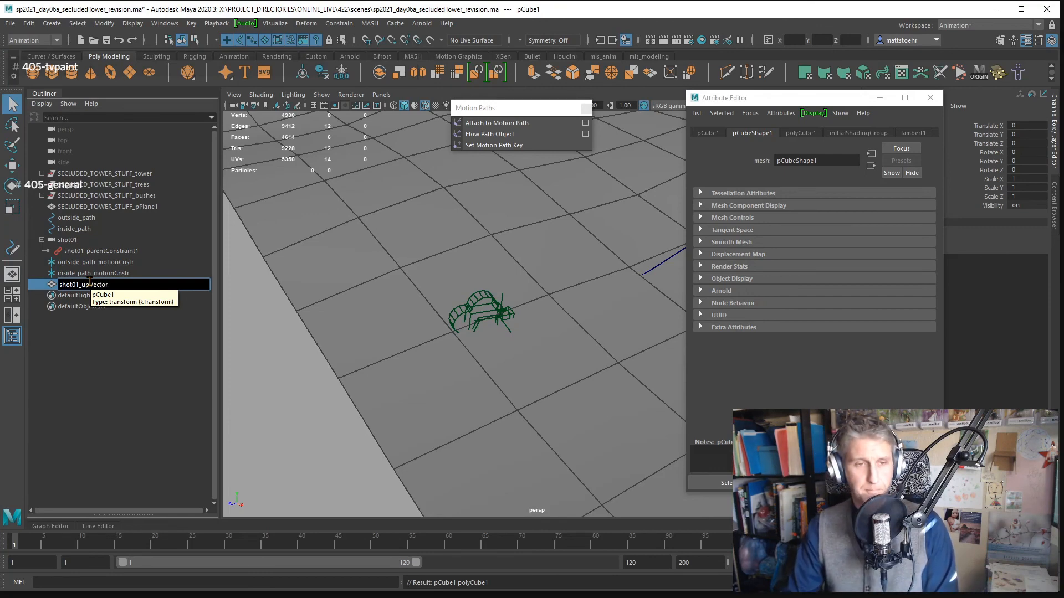
{"action": "key", "text": "Return"}
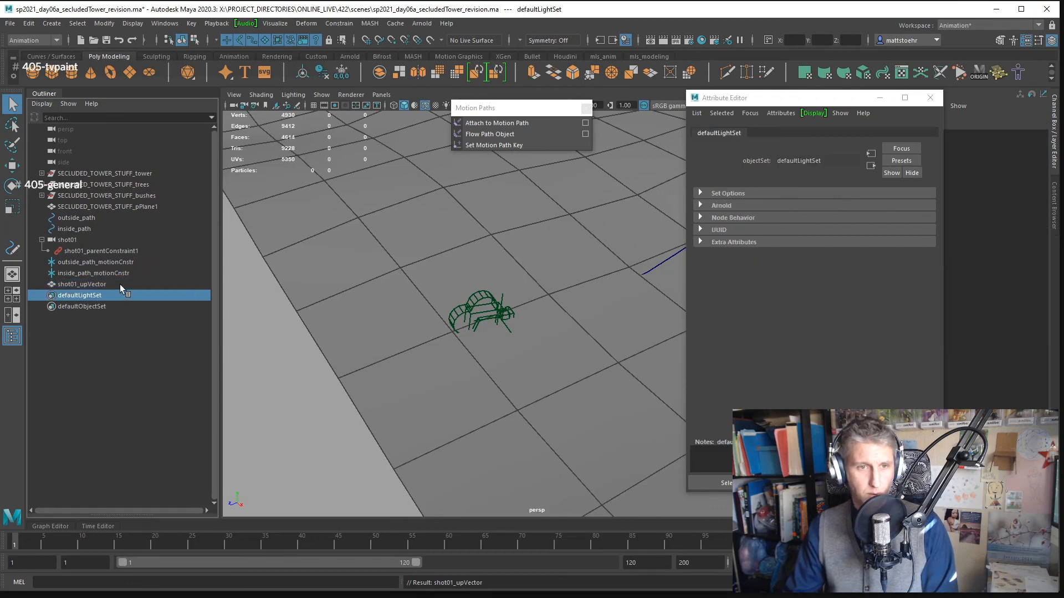
- Assign shot01_upVector as the World Up Object of outside_path_motionCnstr's motion path
{"action": "double_click", "coordinate": [120, 284]}
{"action": "key", "text": "ctrl+c"}
{"action": "left_click", "coordinate": [113, 376]}
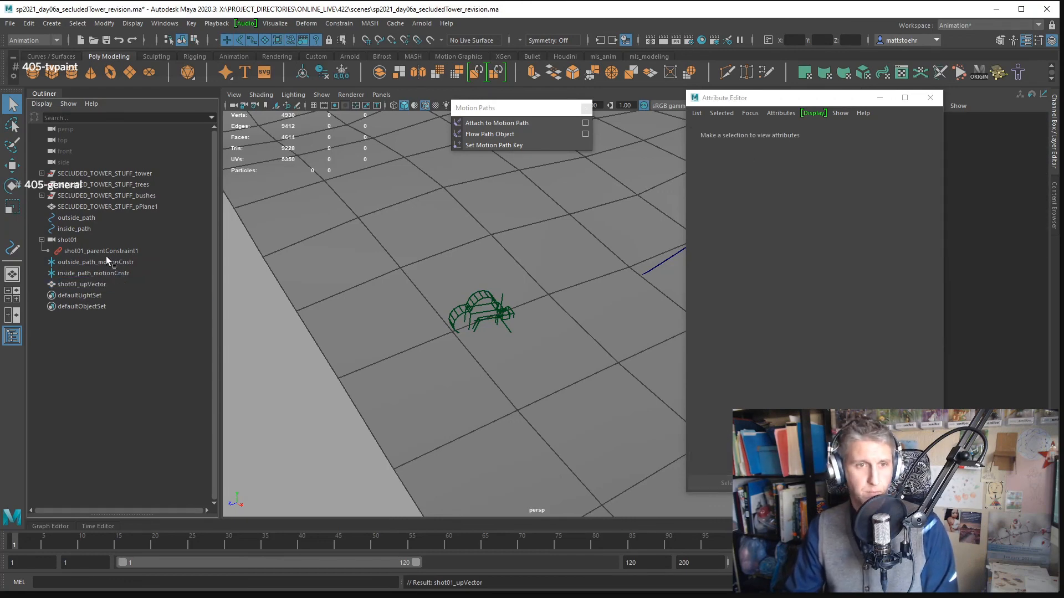
{"action": "left_click", "coordinate": [106, 252]}
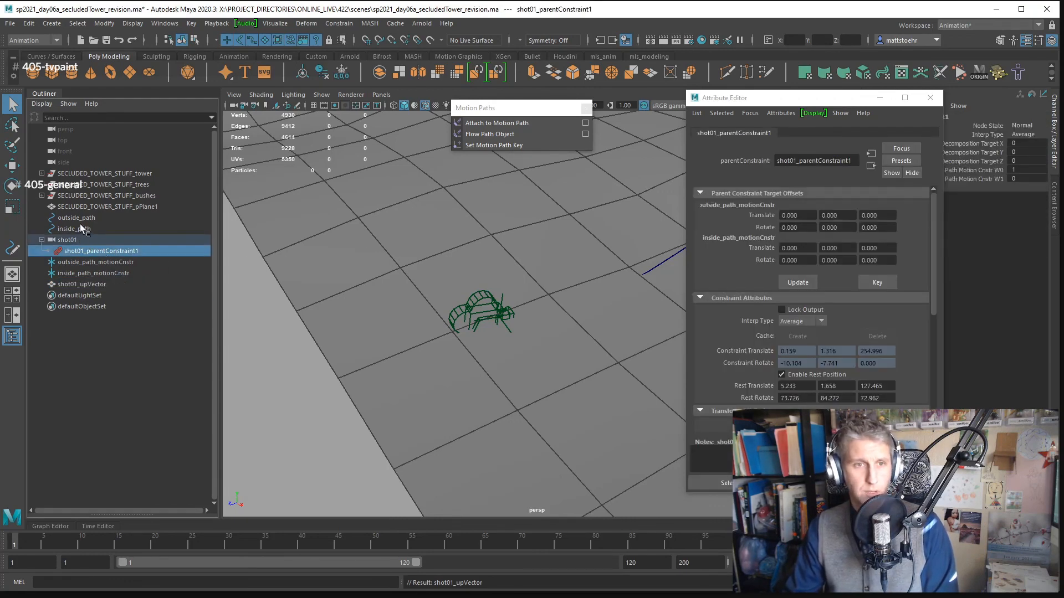
{"action": "left_click", "coordinate": [95, 262]}
{"action": "left_click", "coordinate": [909, 133]}
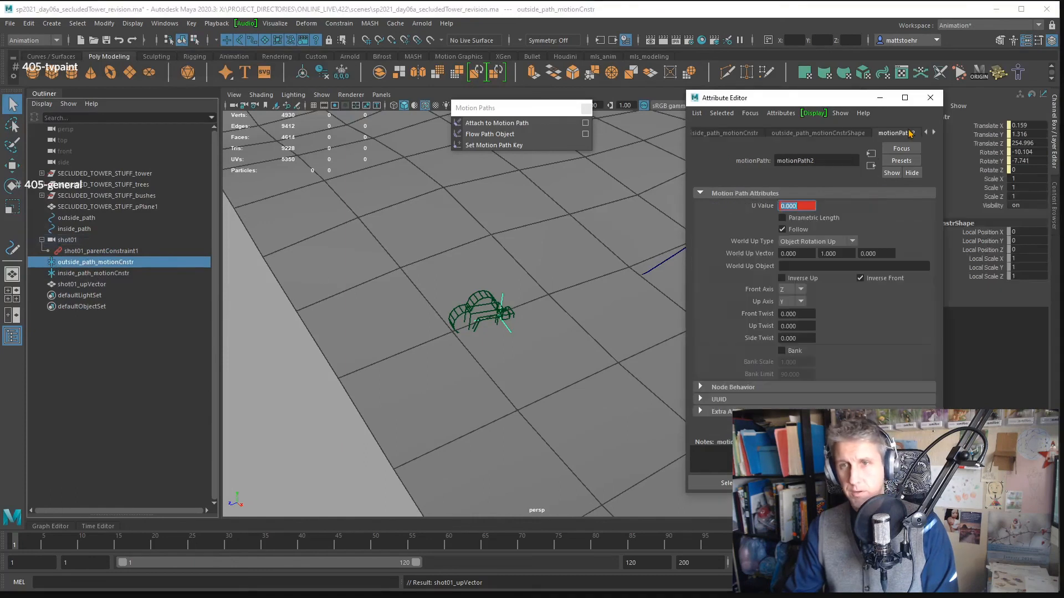
{"action": "left_click", "coordinate": [785, 266]}
{"action": "key", "text": "ctrl+v"}
{"action": "key", "text": "Return"}
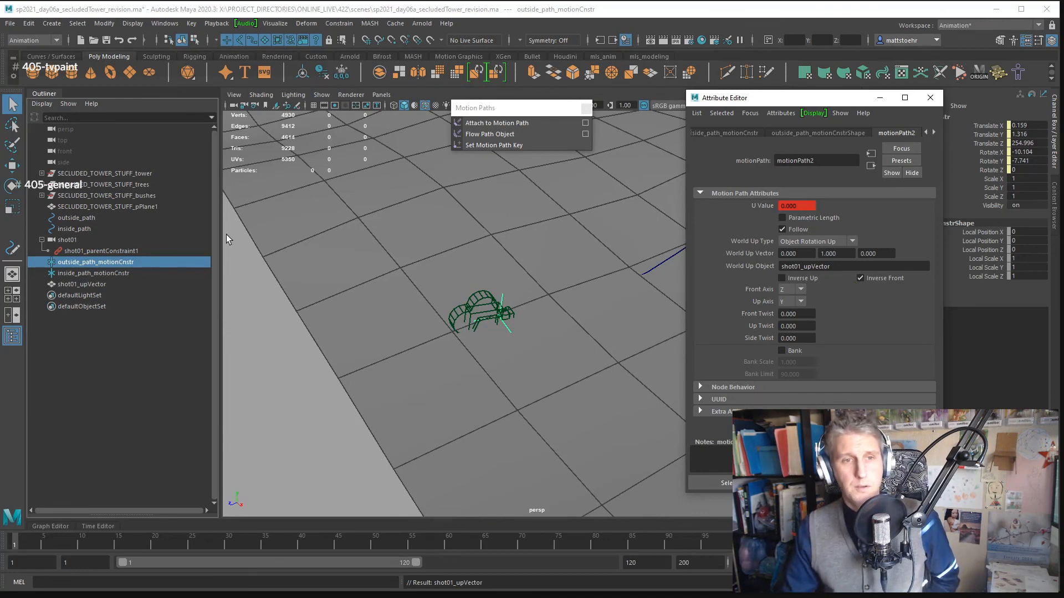
{"action": "left_click", "coordinate": [99, 240]}
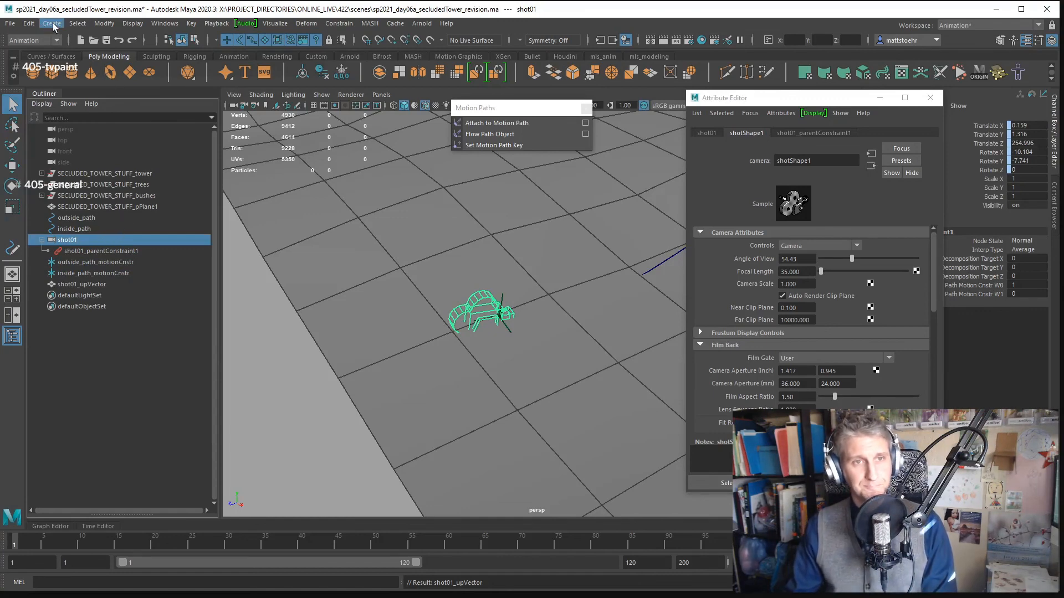
{"action": "left_click", "coordinate": [52, 24]}
{"action": "left_click", "coordinate": [106, 241]}
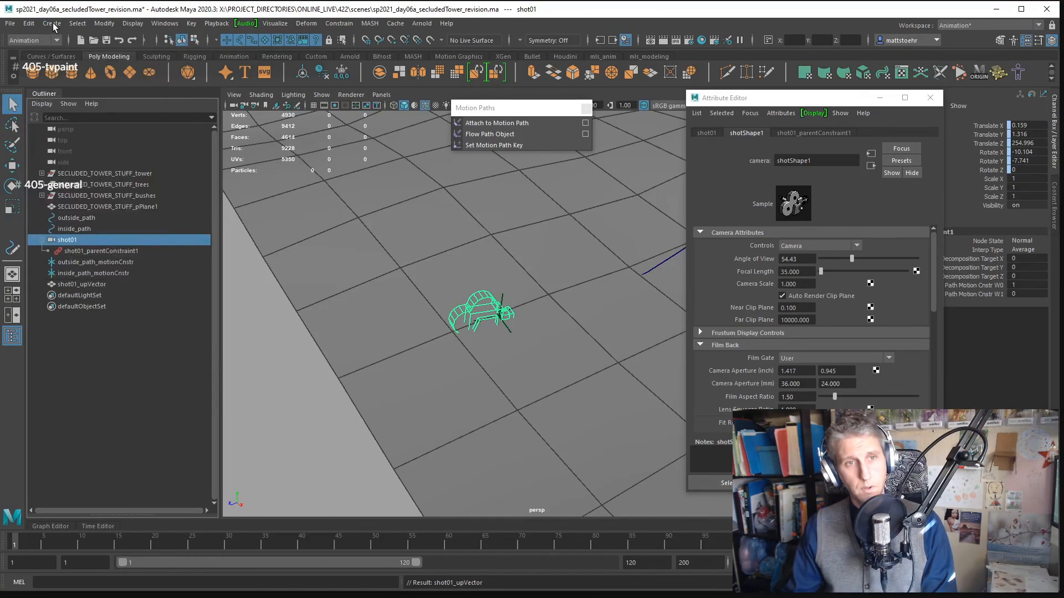
{"action": "left_click", "coordinate": [107, 252]}
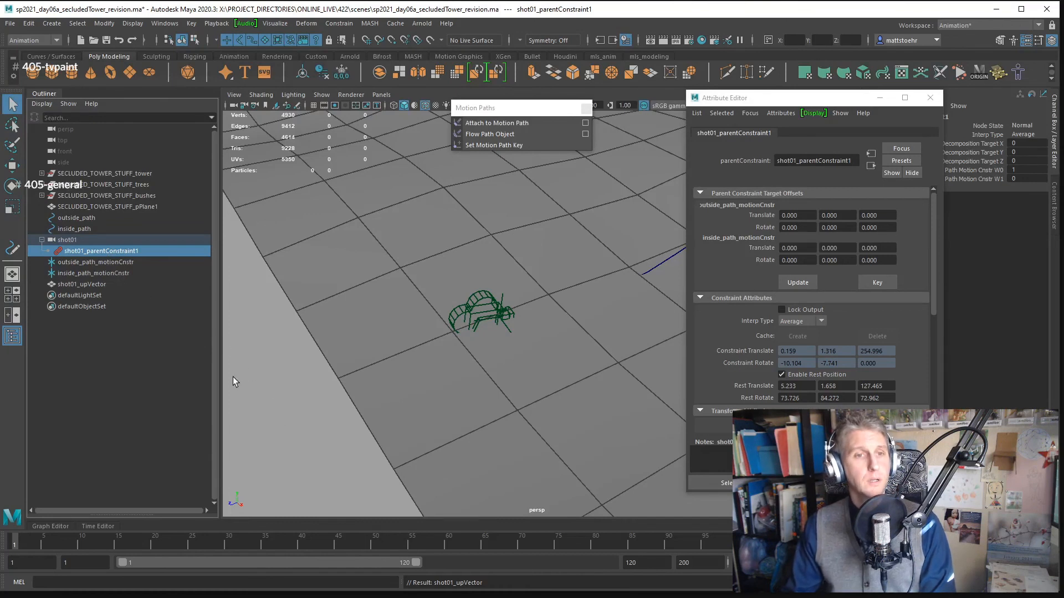
{"action": "left_click", "coordinate": [146, 338]}
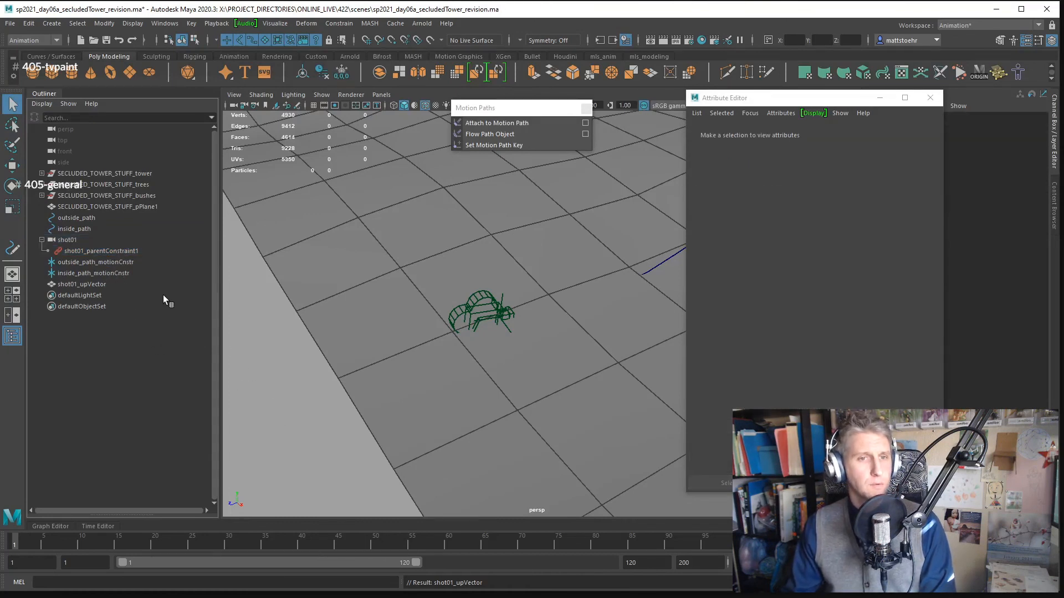
- Create a locator and rename it shot01_aimCnstr
{"action": "left_click", "coordinate": [58, 24]}
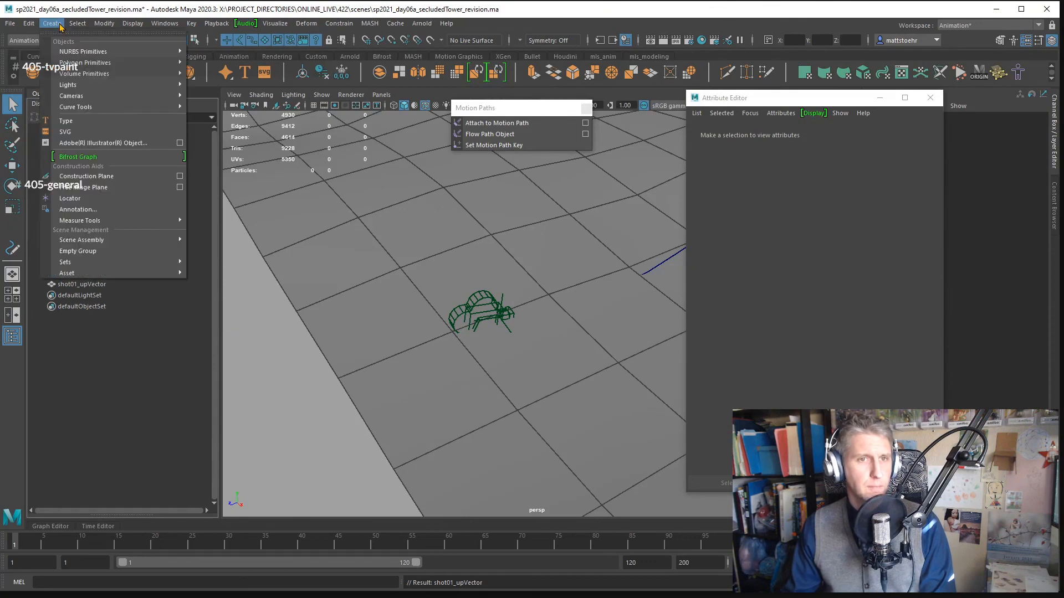
{"action": "left_click", "coordinate": [90, 197]}
{"action": "double_click", "coordinate": [89, 296]}
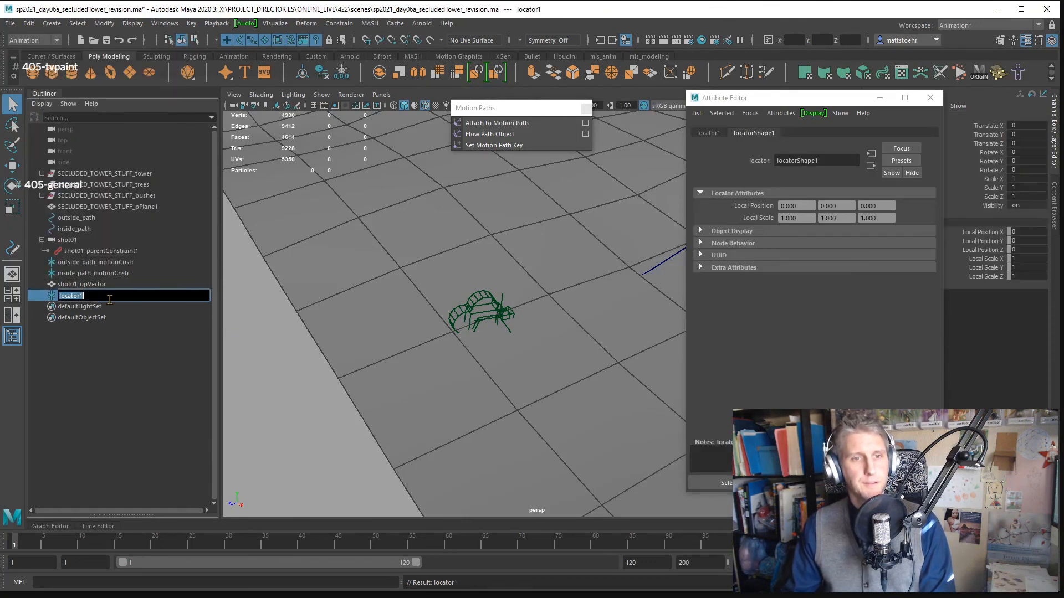
{"action": "type", "text": "shot01"}
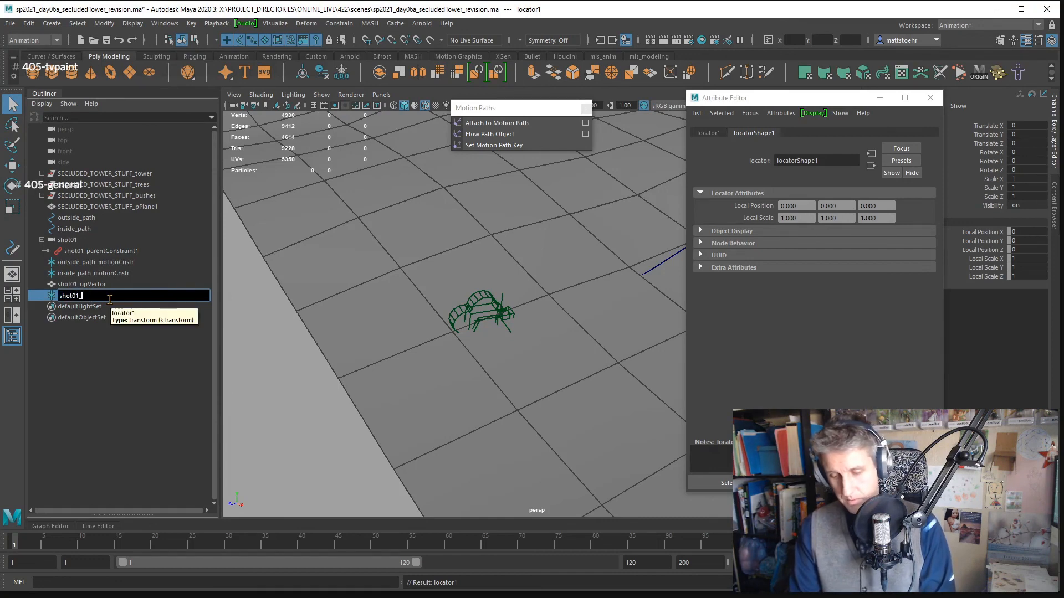
{"action": "type", "text": "_aim"}
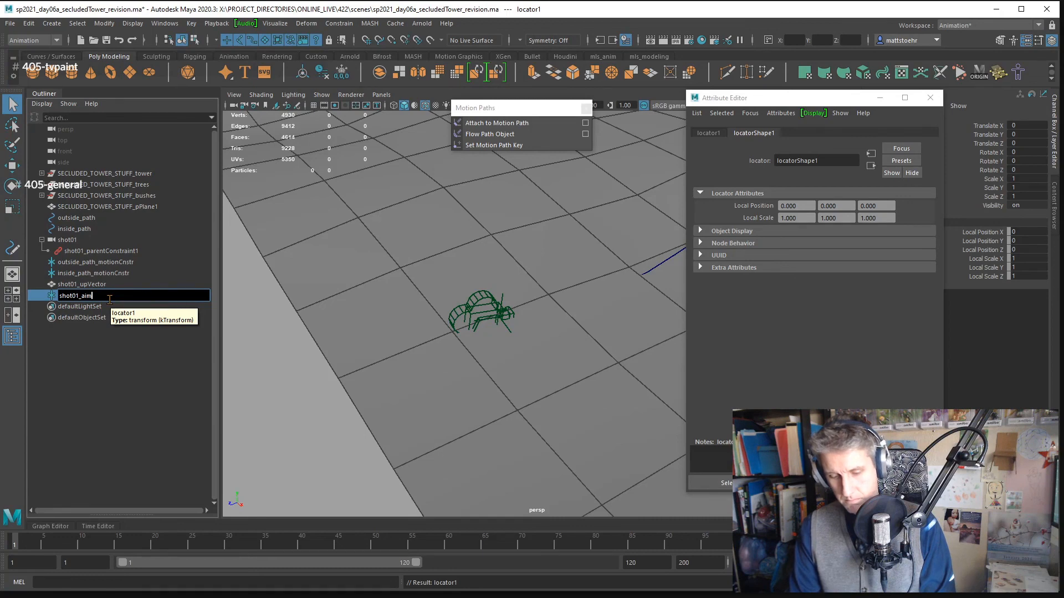
{"action": "type", "text": "Cnstr"}
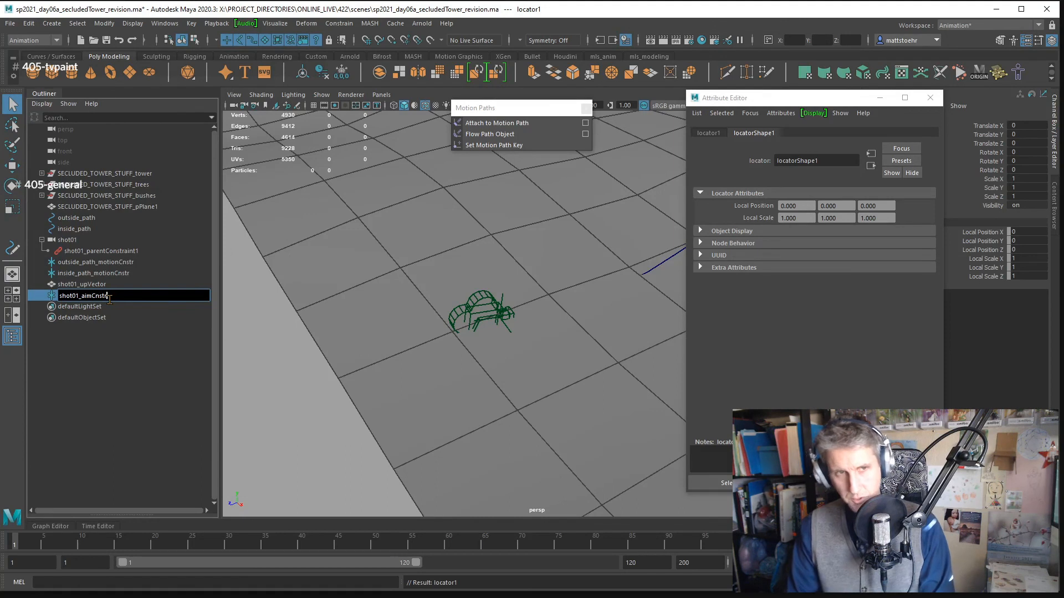
{"action": "key", "text": "Return"}
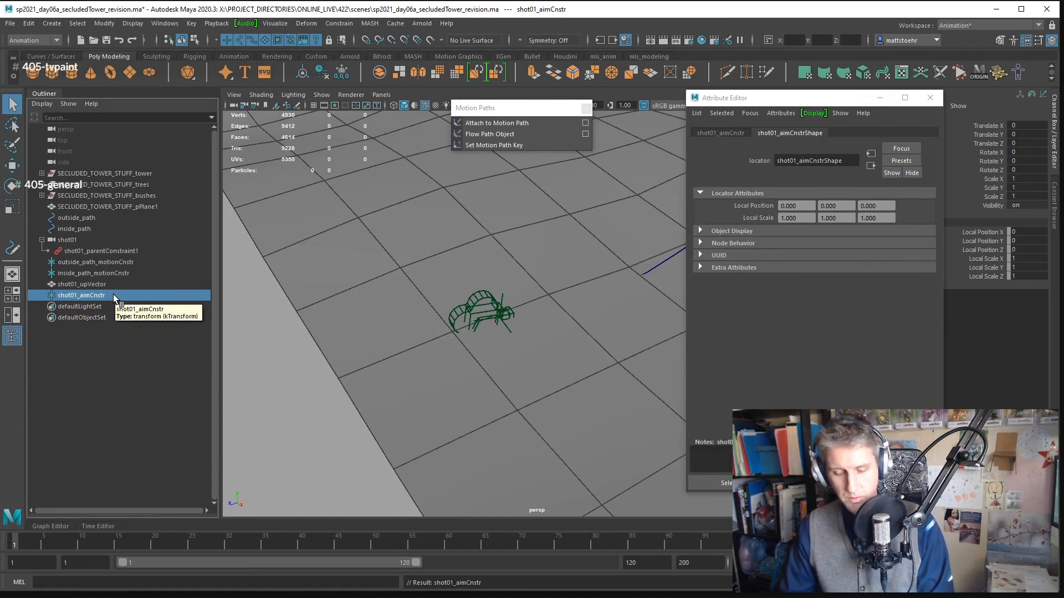
- Duplicate the shot01_aimCnstr locator and rename the copy shot01_aimTarget
{"action": "key", "text": "ctrl+d"}
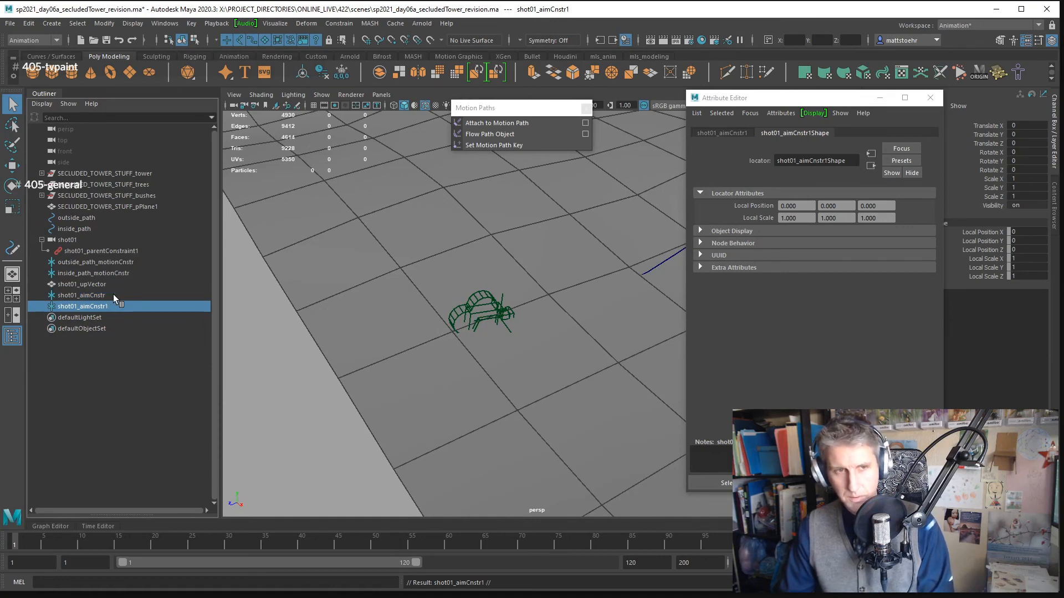
{"action": "double_click", "coordinate": [82, 307]}
{"action": "type", "text": "shot01_aimT"}
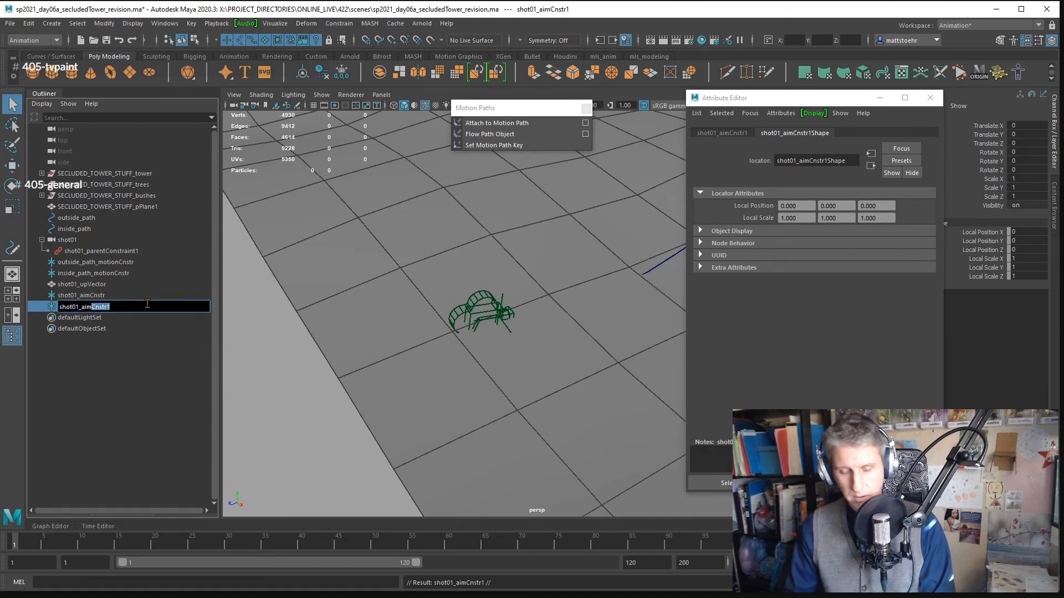
{"action": "type", "text": "raget"}
{"action": "key", "text": "Return"}
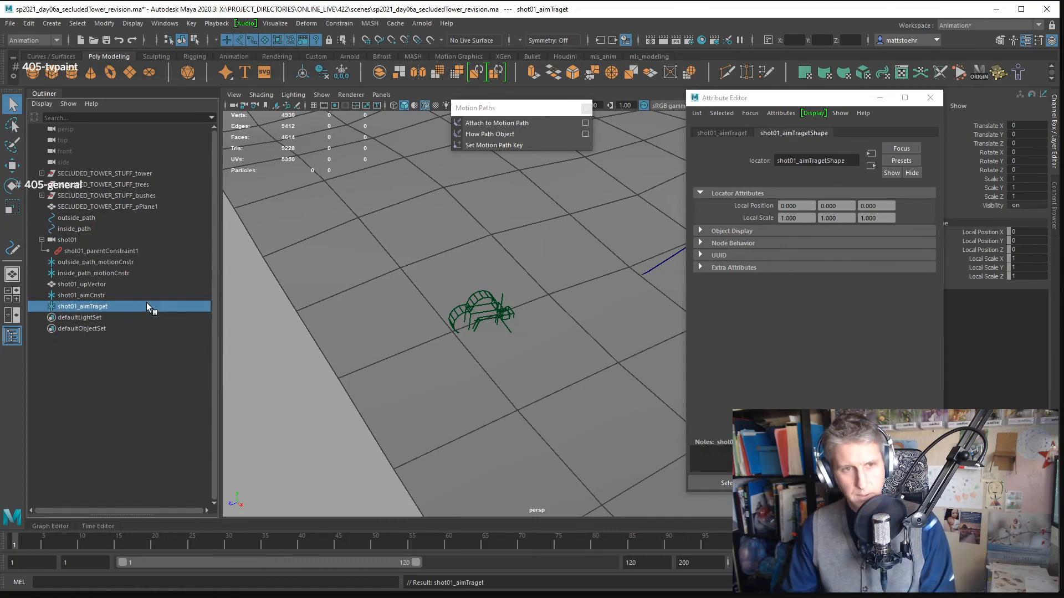
{"action": "double_click", "coordinate": [147, 306]}
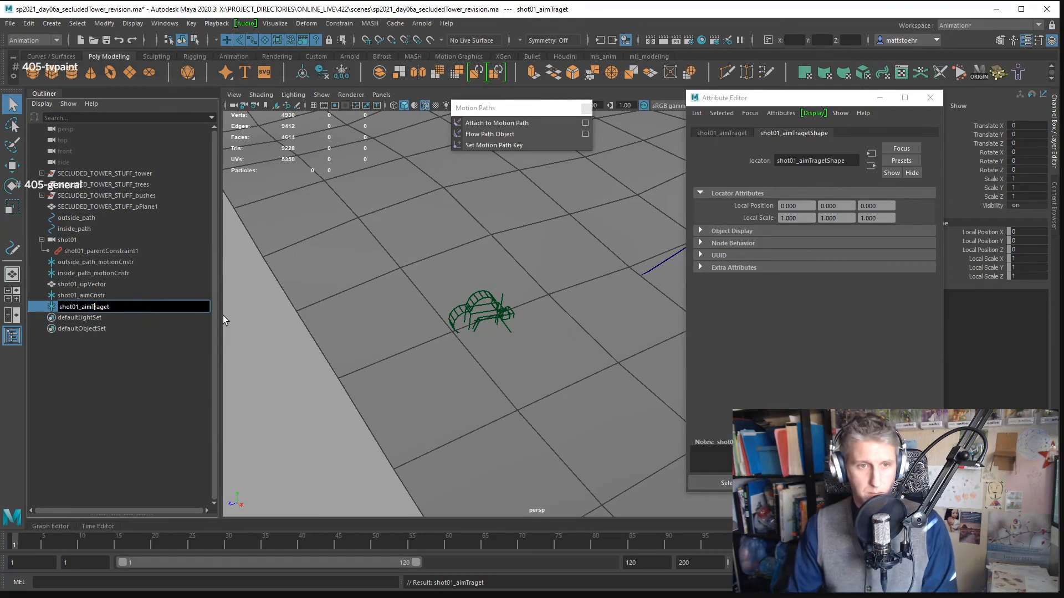
{"action": "key", "text": "Left"}
{"action": "key", "text": "Left"}
{"action": "key", "text": "Left"}
{"action": "key", "text": "Left"}
{"action": "key", "text": "BackSpace"}
{"action": "type", "text": "r"}
{"action": "key", "text": "Return"}
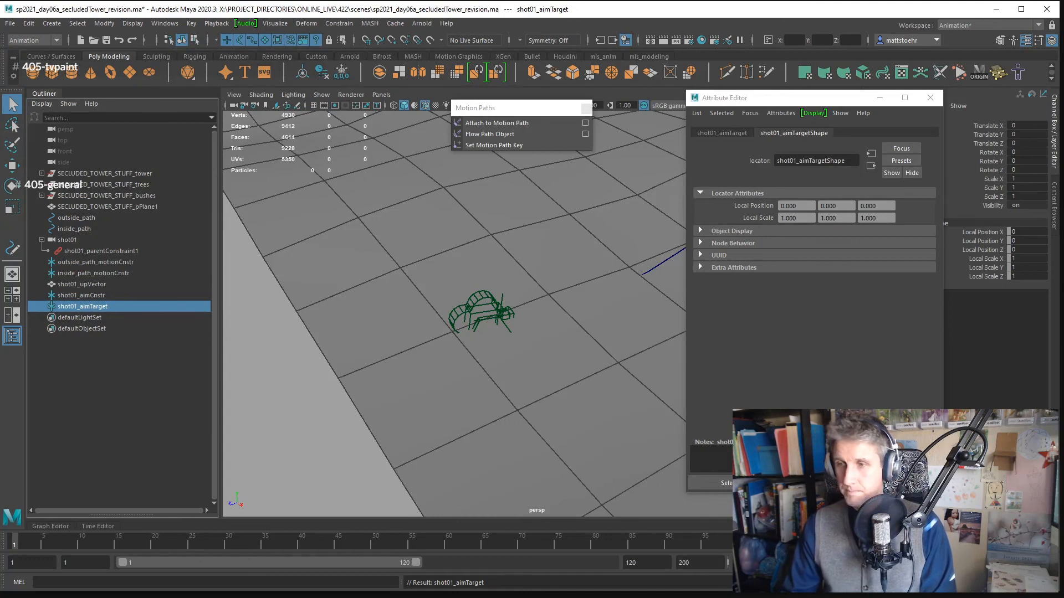
{"action": "left_click", "coordinate": [160, 413]}
{"action": "left_click", "coordinate": [149, 307]}
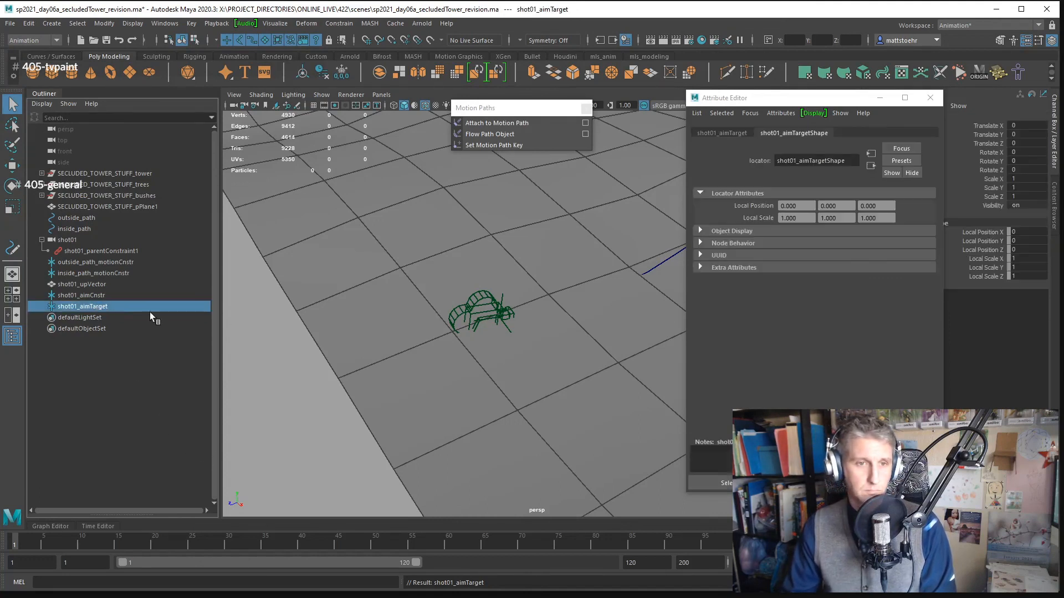
{"action": "left_click", "coordinate": [125, 294]}
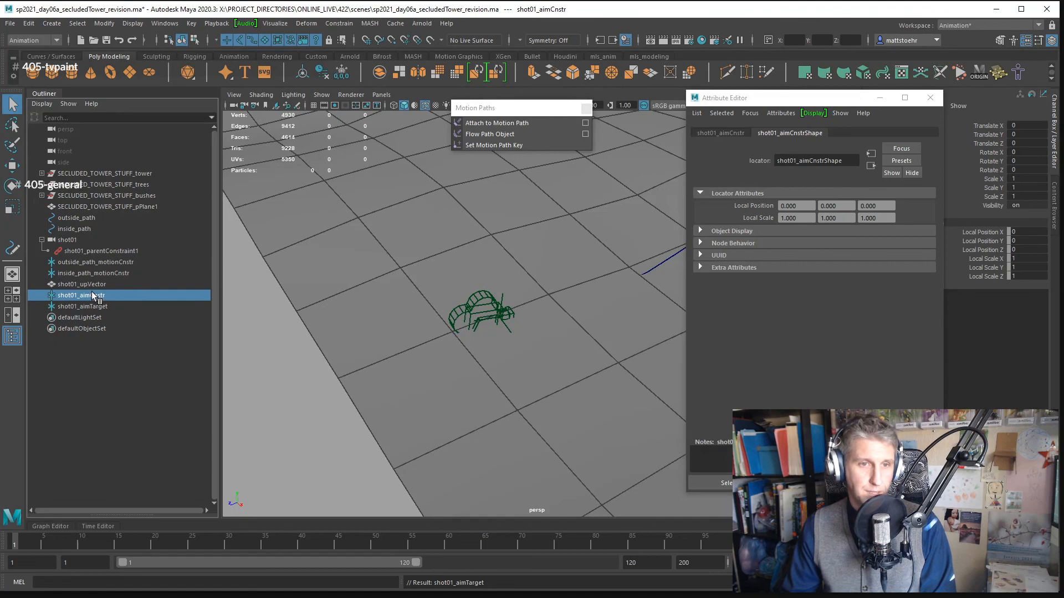
{"action": "left_click_drag", "start_coordinate": [88, 294], "coordinate": [80, 238]}
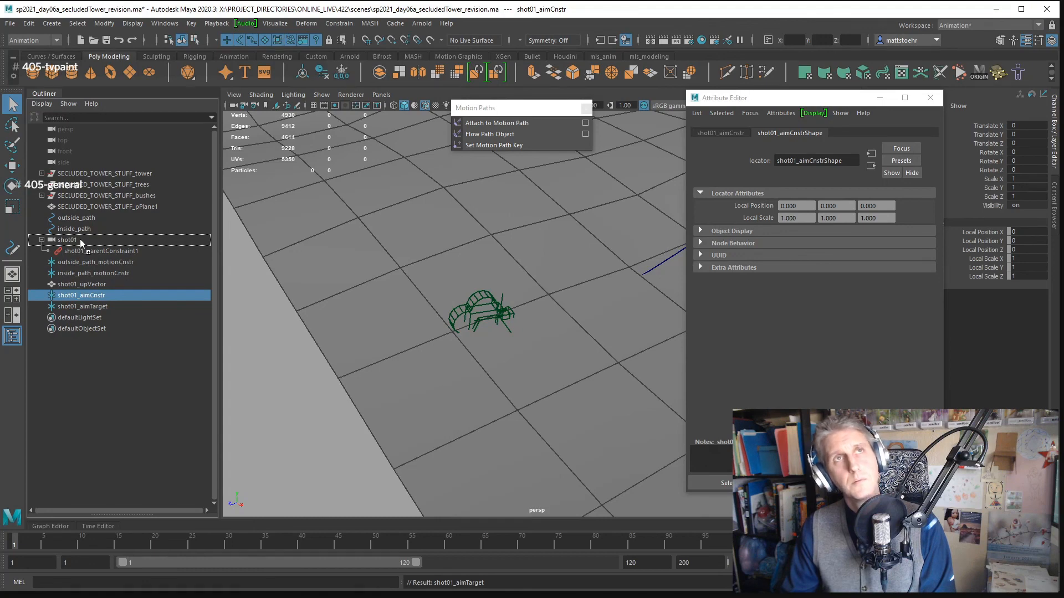
{"action": "left_click_drag", "start_coordinate": [80, 238], "coordinate": [80, 238]}
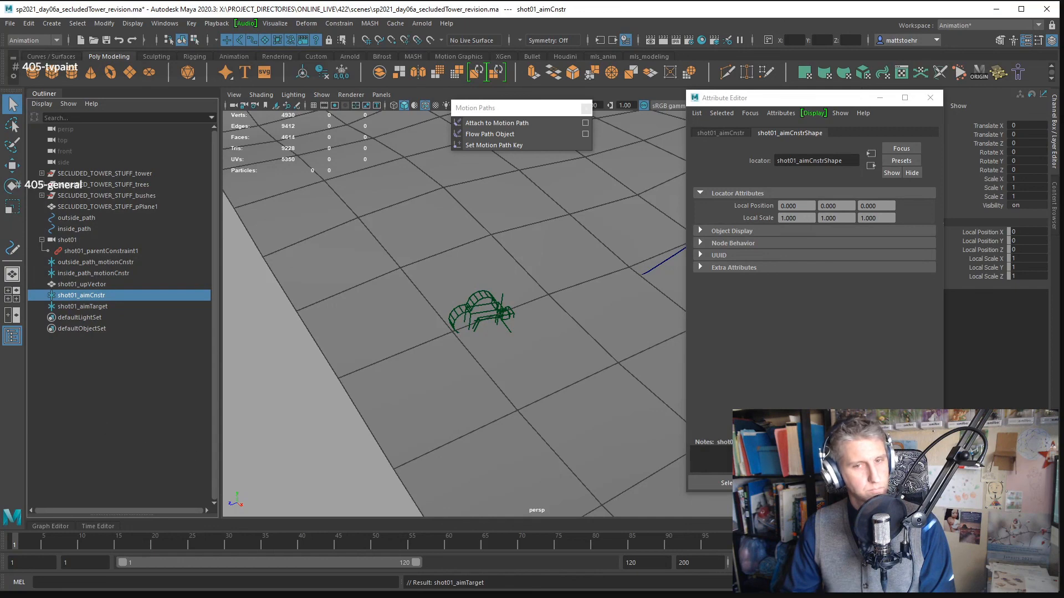
{"action": "left_click", "coordinate": [171, 453]}
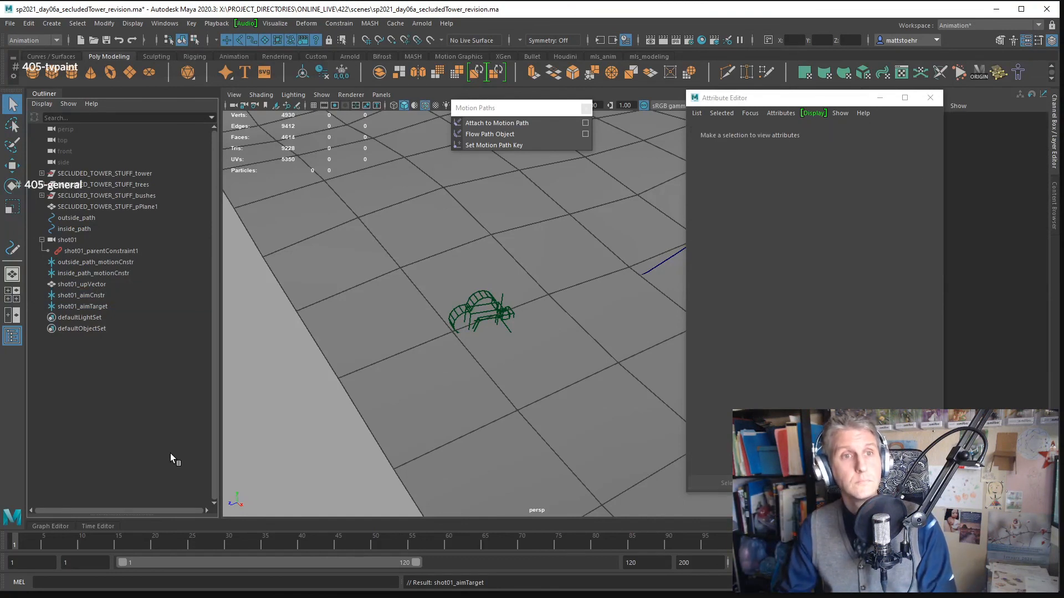
- Save the scene as a new version named sp2021_day06a_secludedTower_revision_v02.ma
{"action": "key", "text": "ctrl+shift+s"}
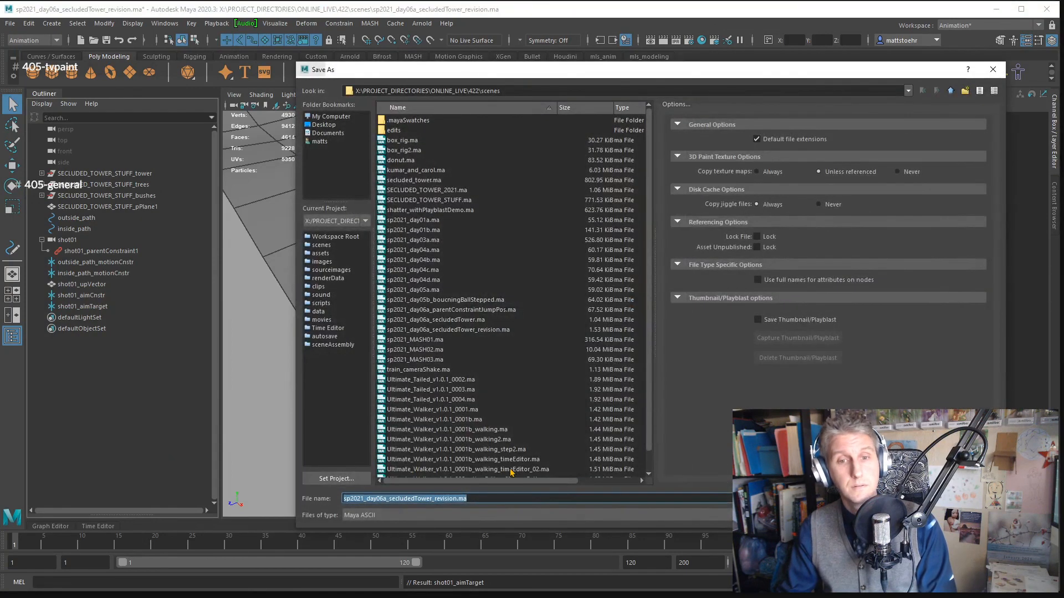
{"action": "left_click", "coordinate": [455, 500]}
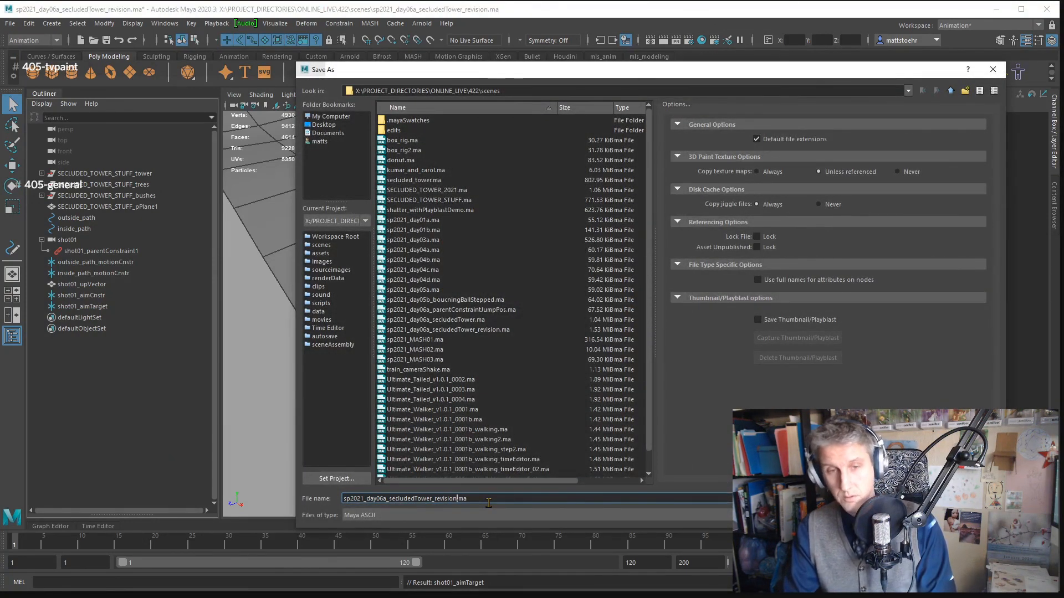
{"action": "type", "text": "_"}
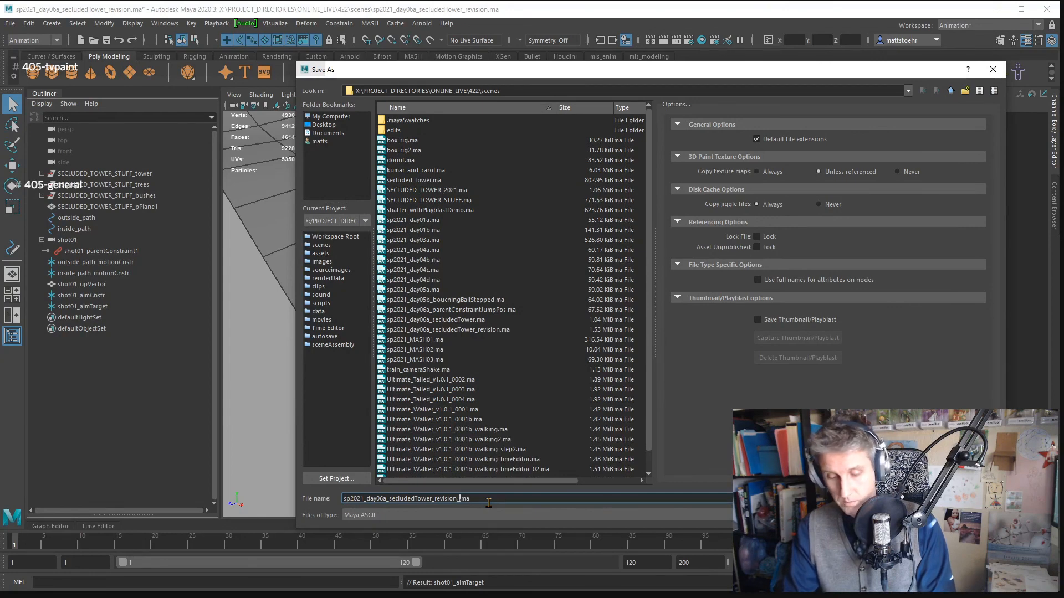
{"action": "type", "text": "v02"}
{"action": "key", "text": "Return"}
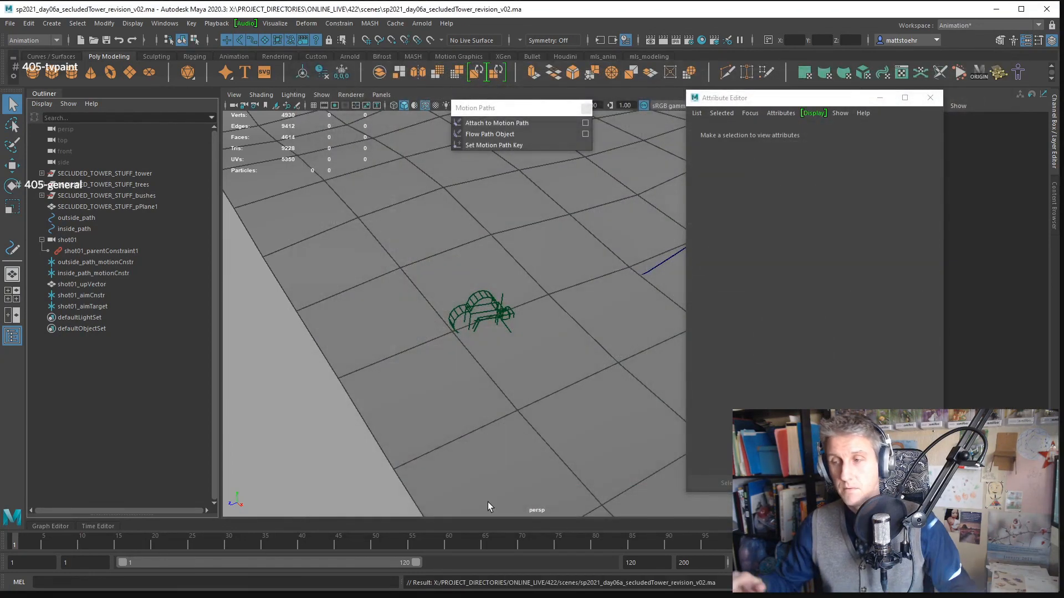